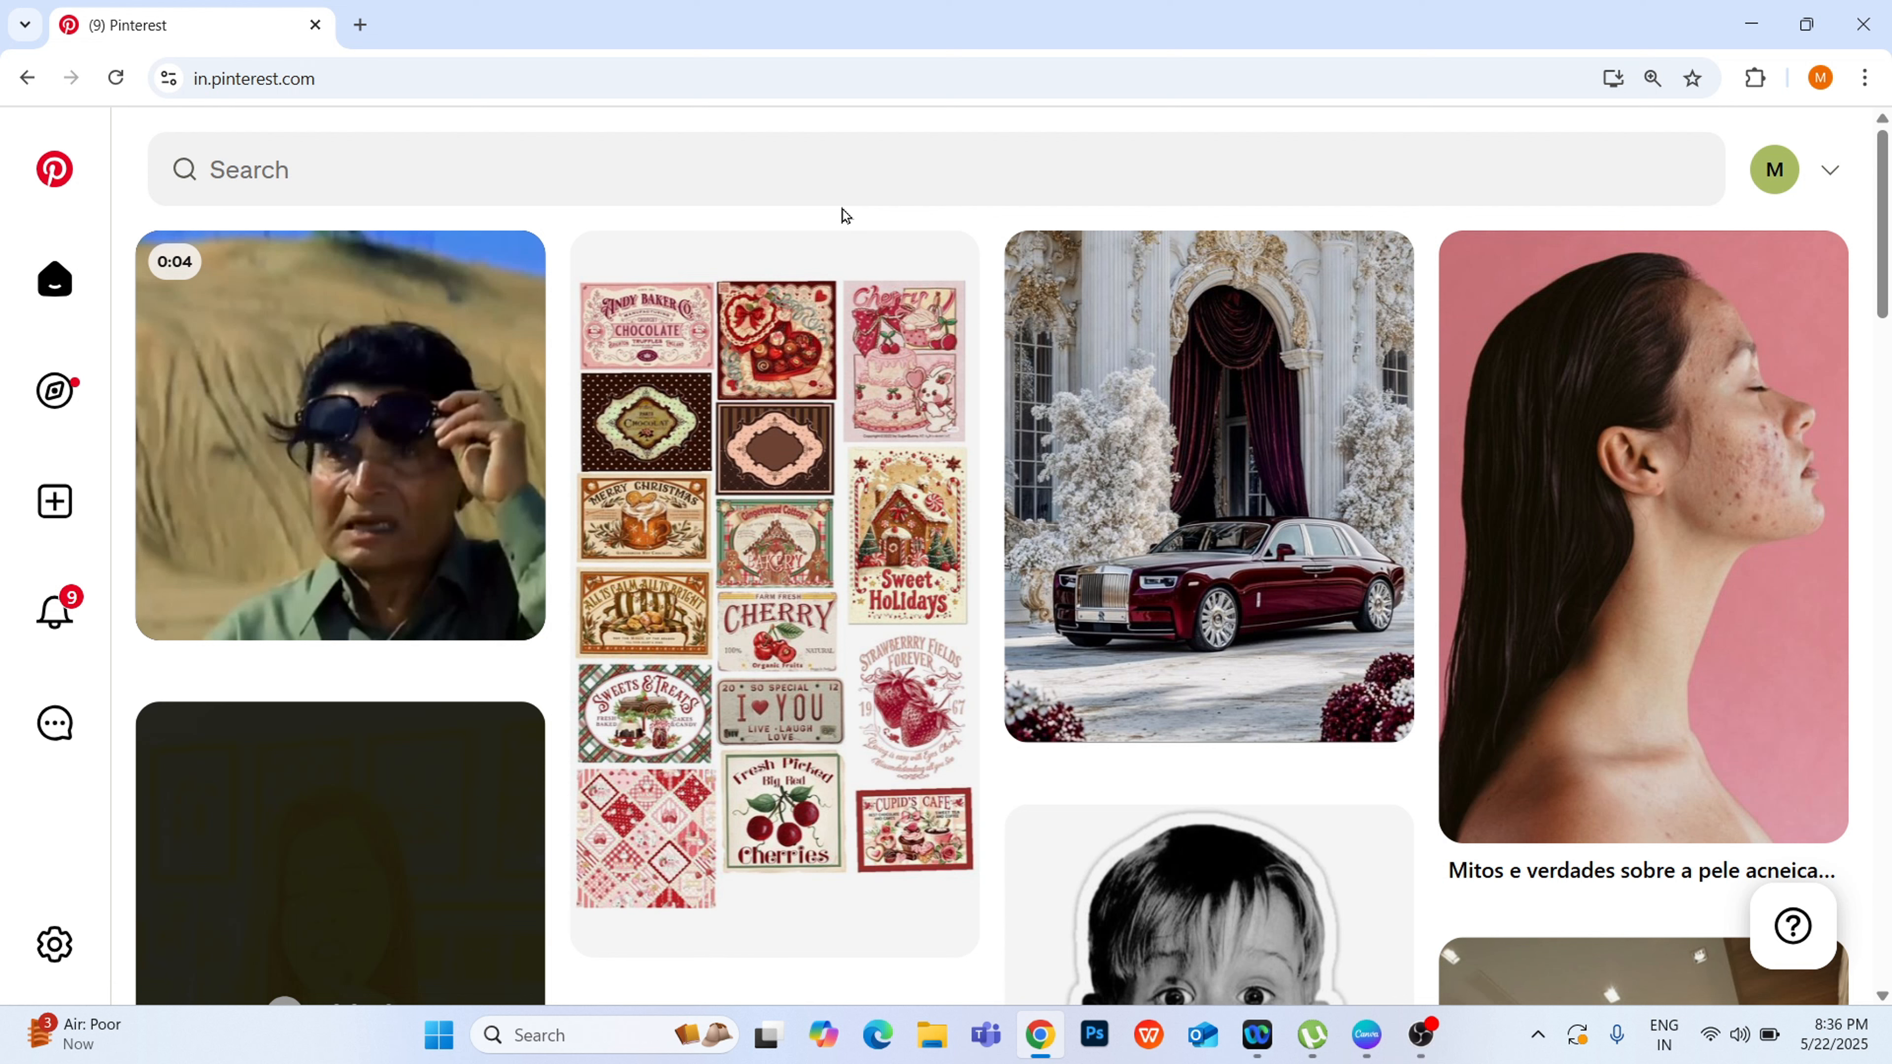
# Step: Search Pinterest for "graphic poster design" and open the green pistachio ice-cream poster pin from the results
pyautogui.click(802, 158)
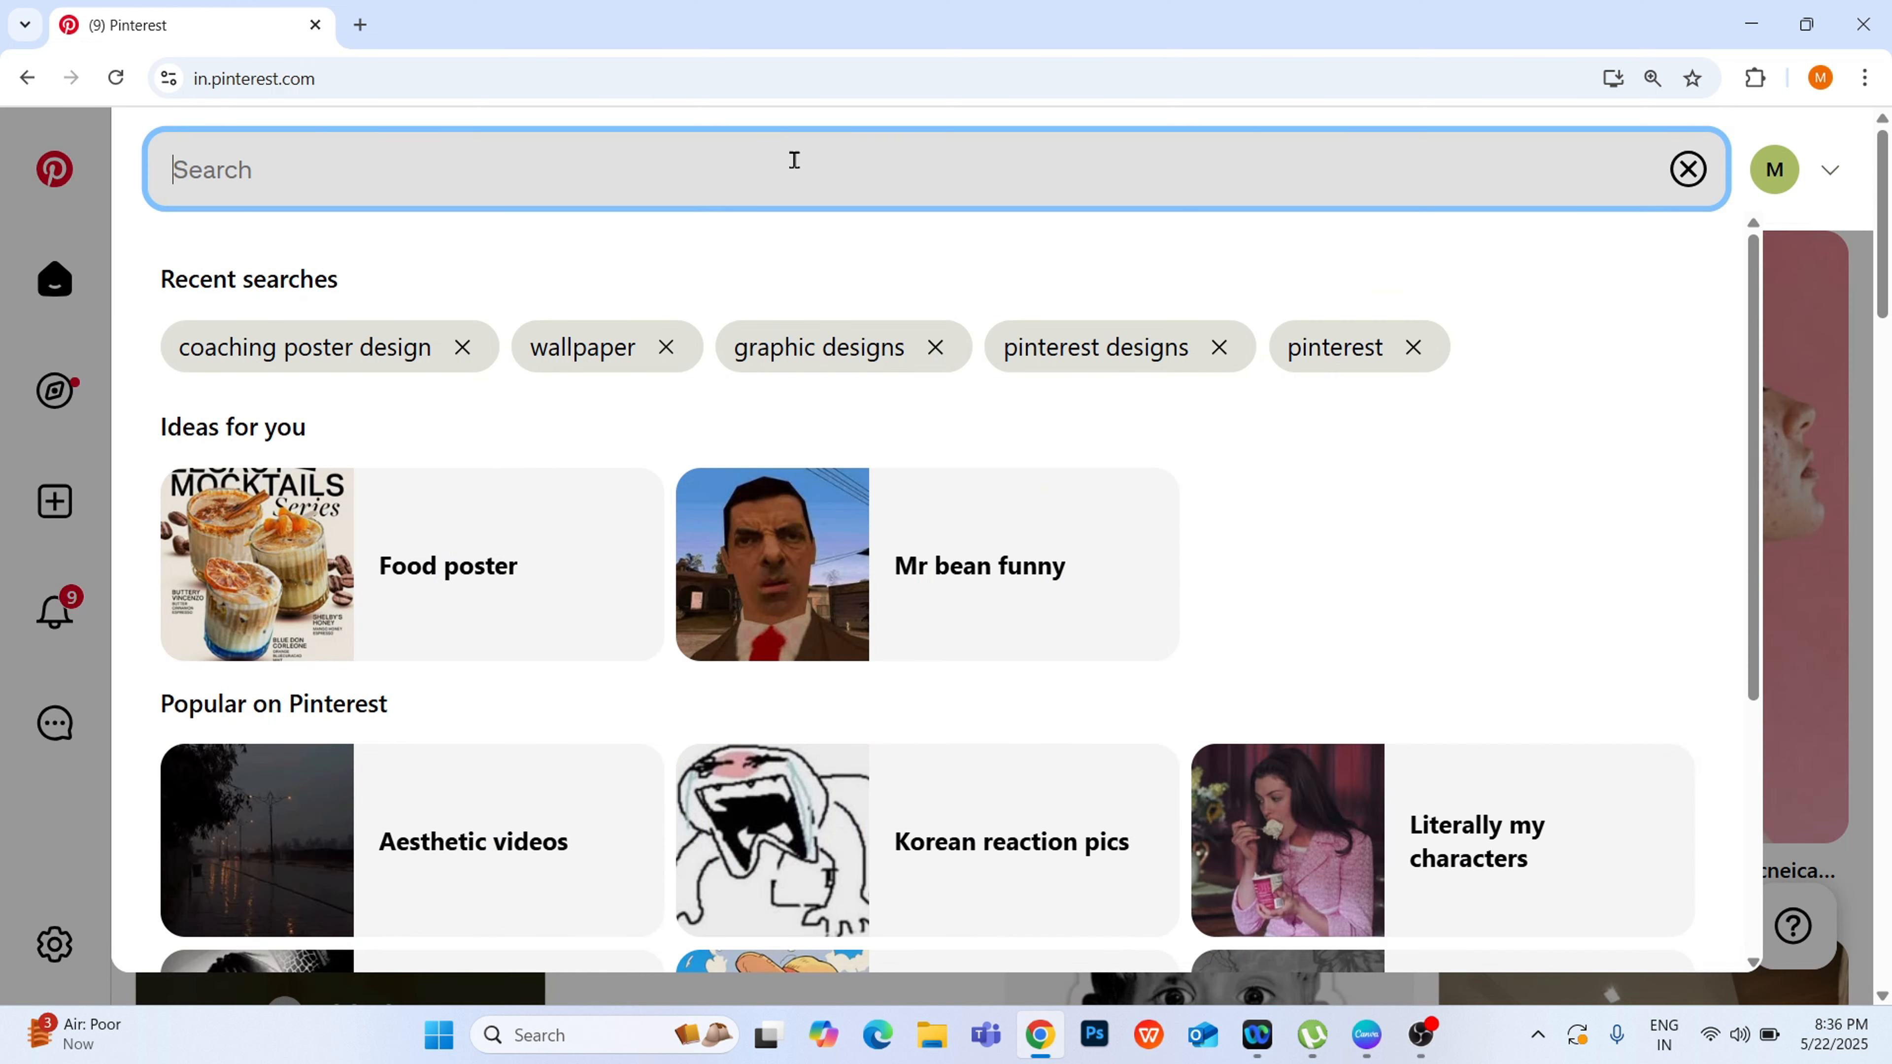
pyautogui.write('graph')
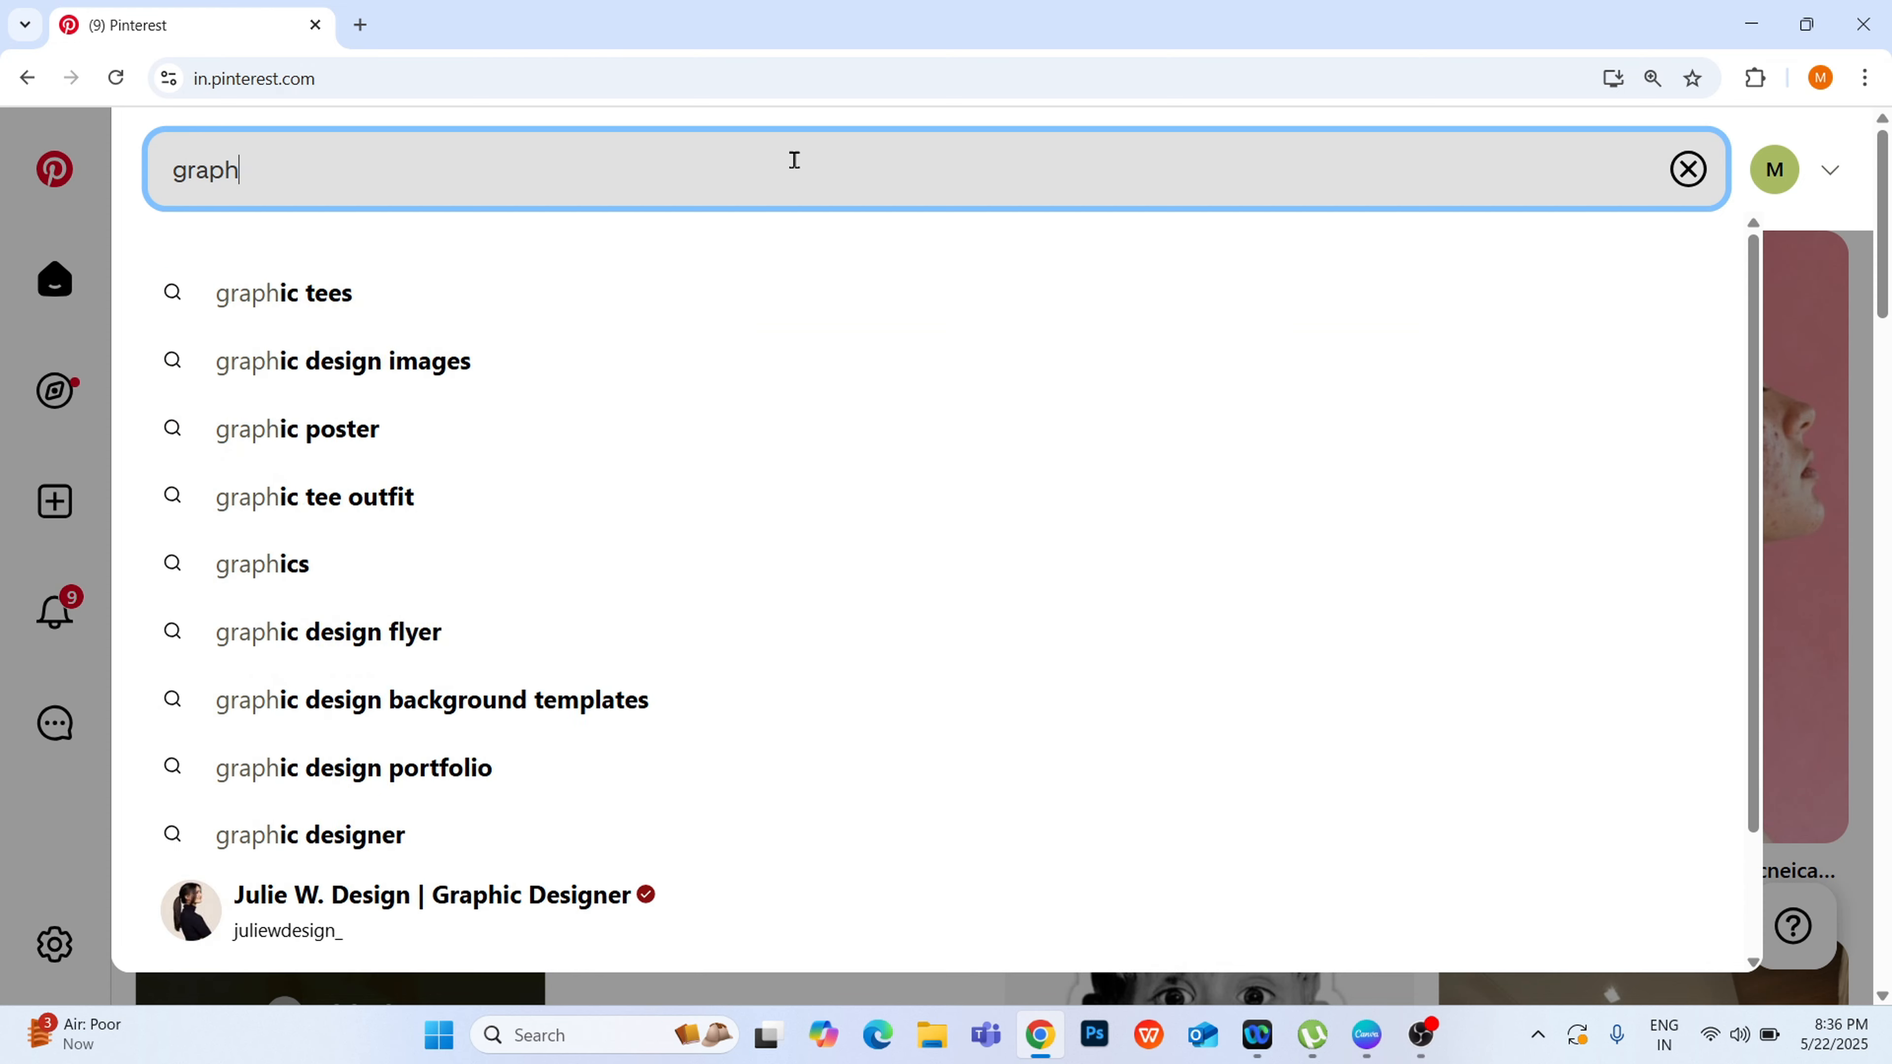
pyautogui.write('ic poster ')
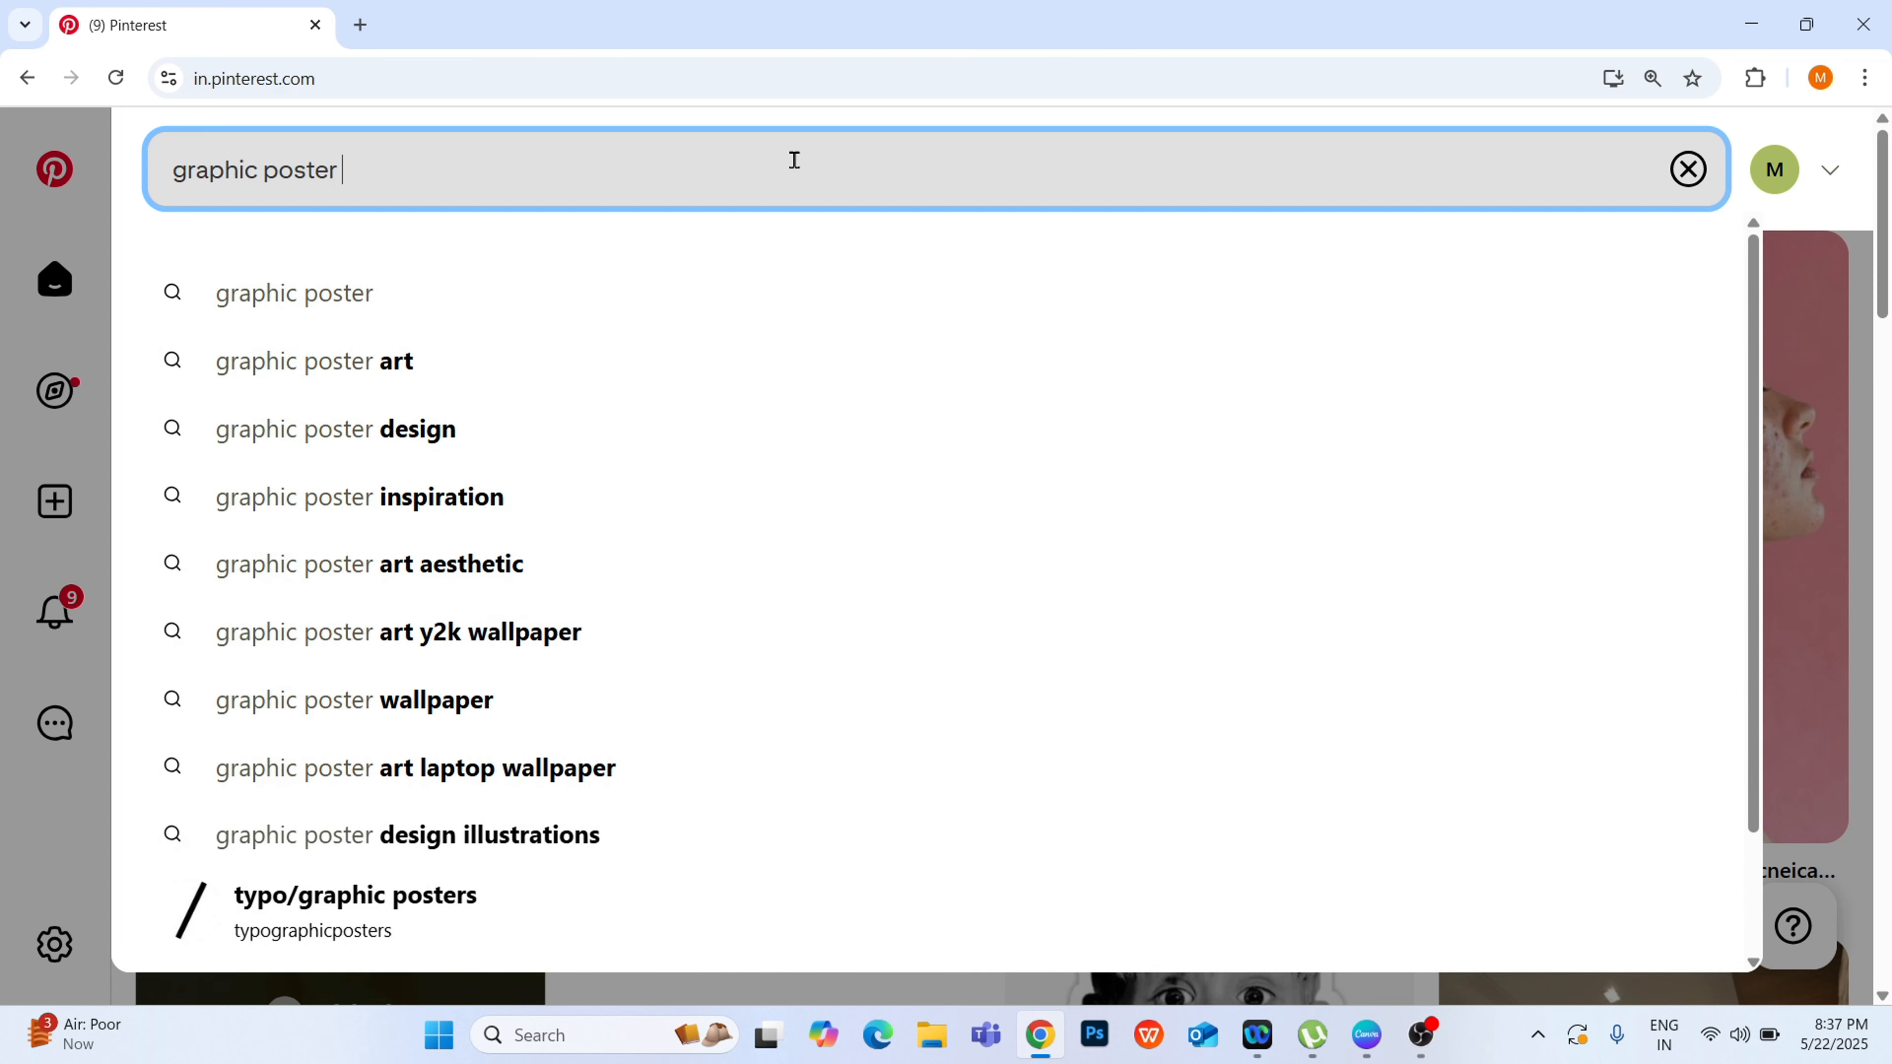
pyautogui.write('desi')
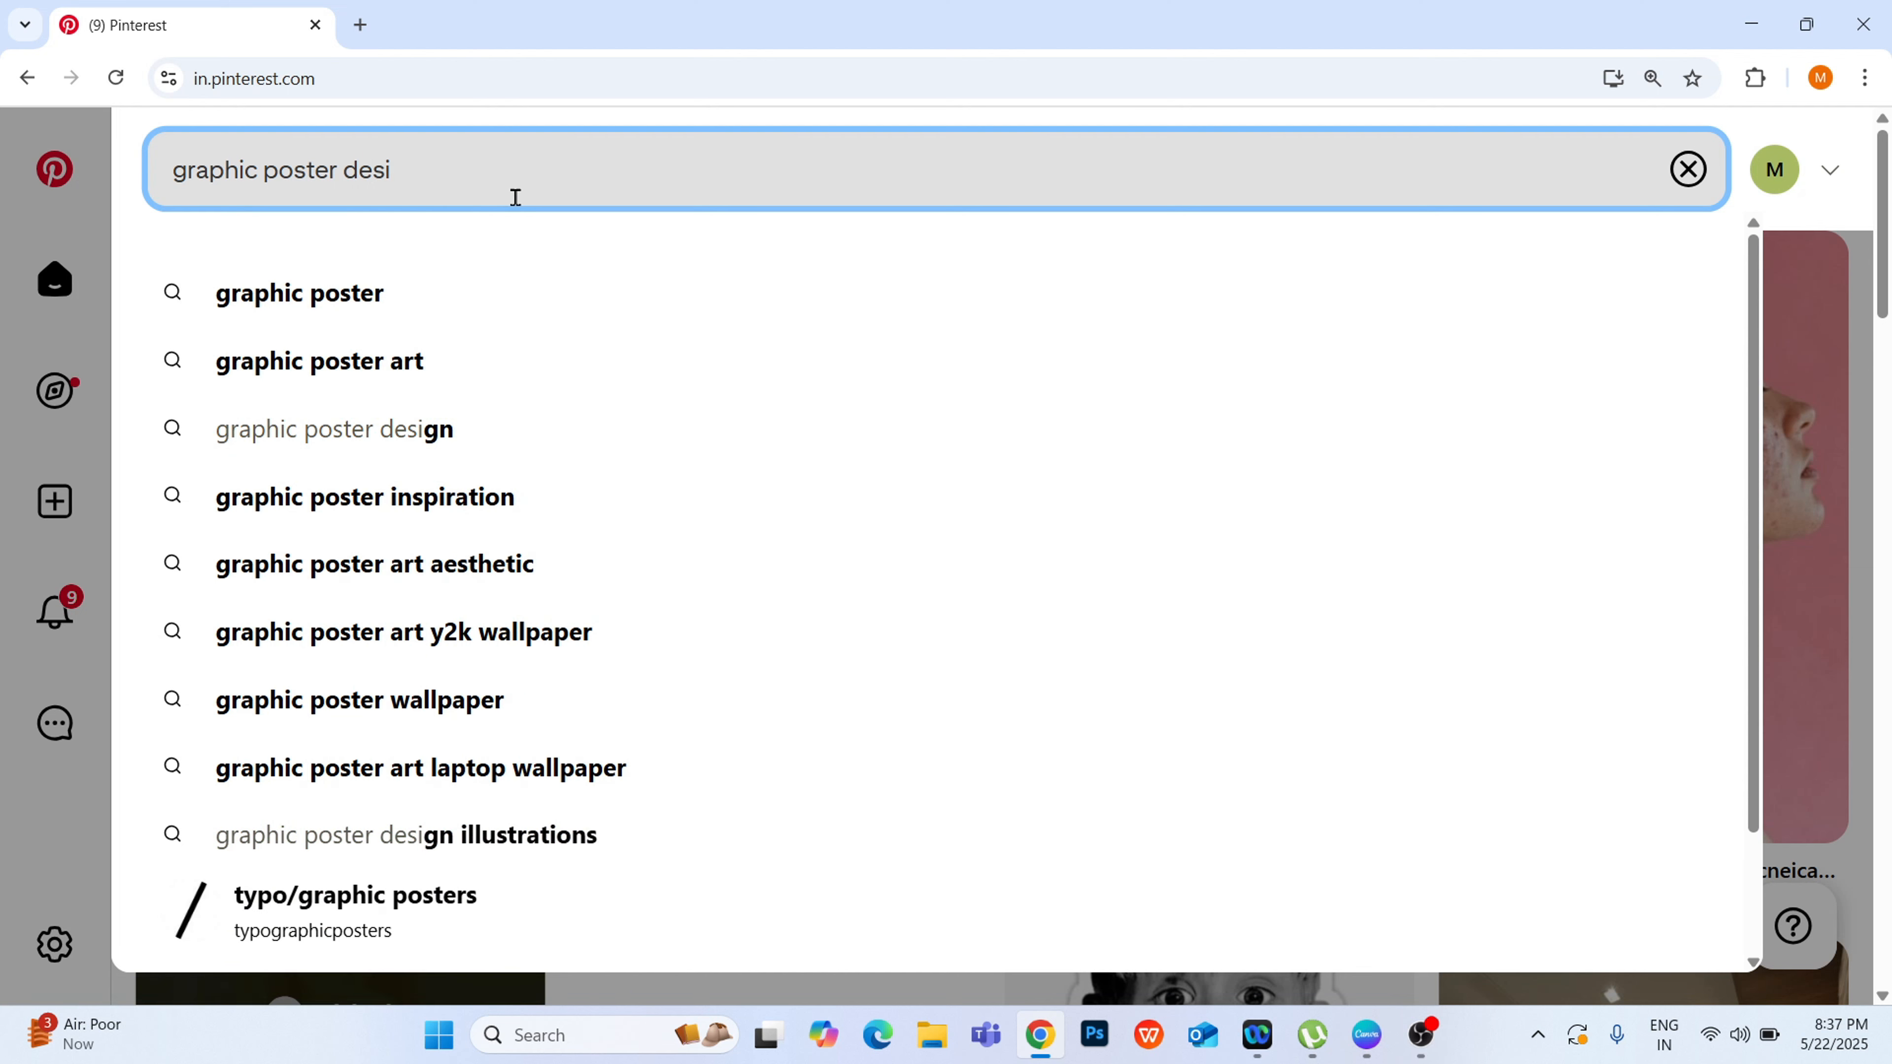
pyautogui.write('gn')
pyautogui.press('Return')
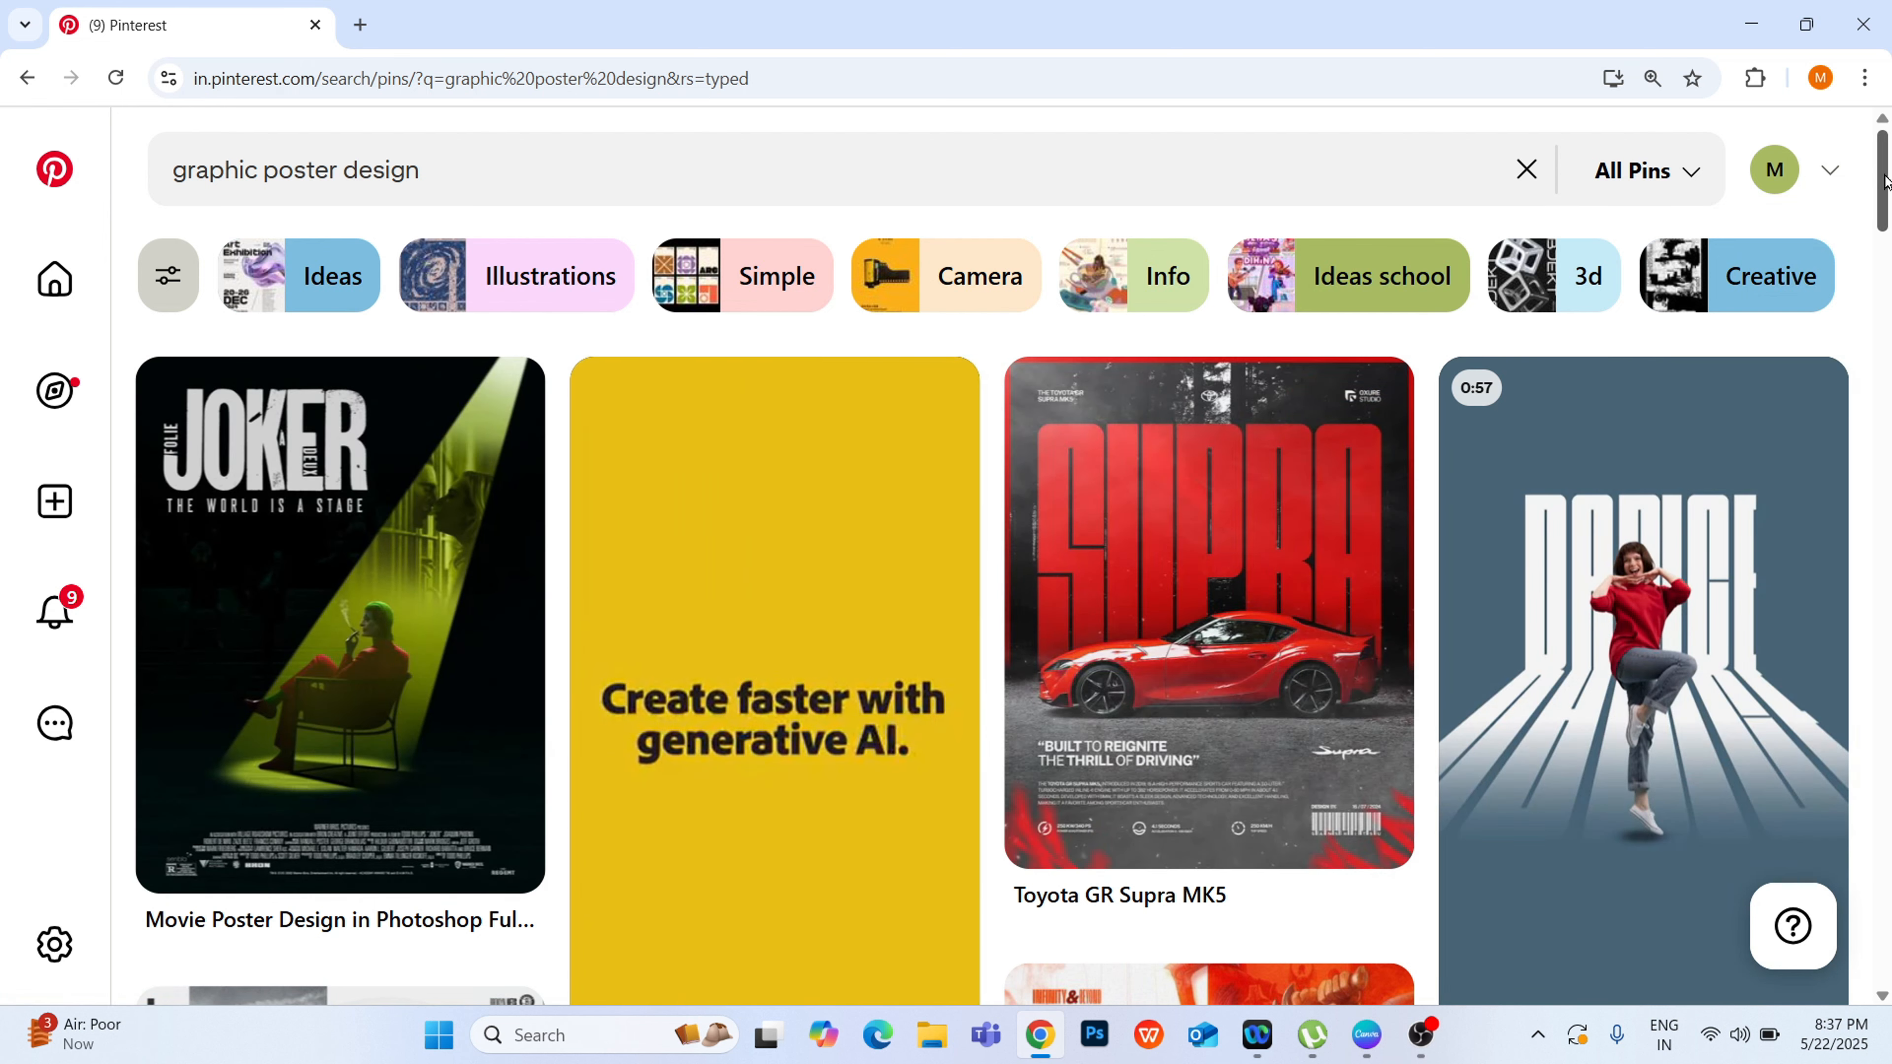
pyautogui.moveTo(1885, 182); pyautogui.dragTo(1886, 348)
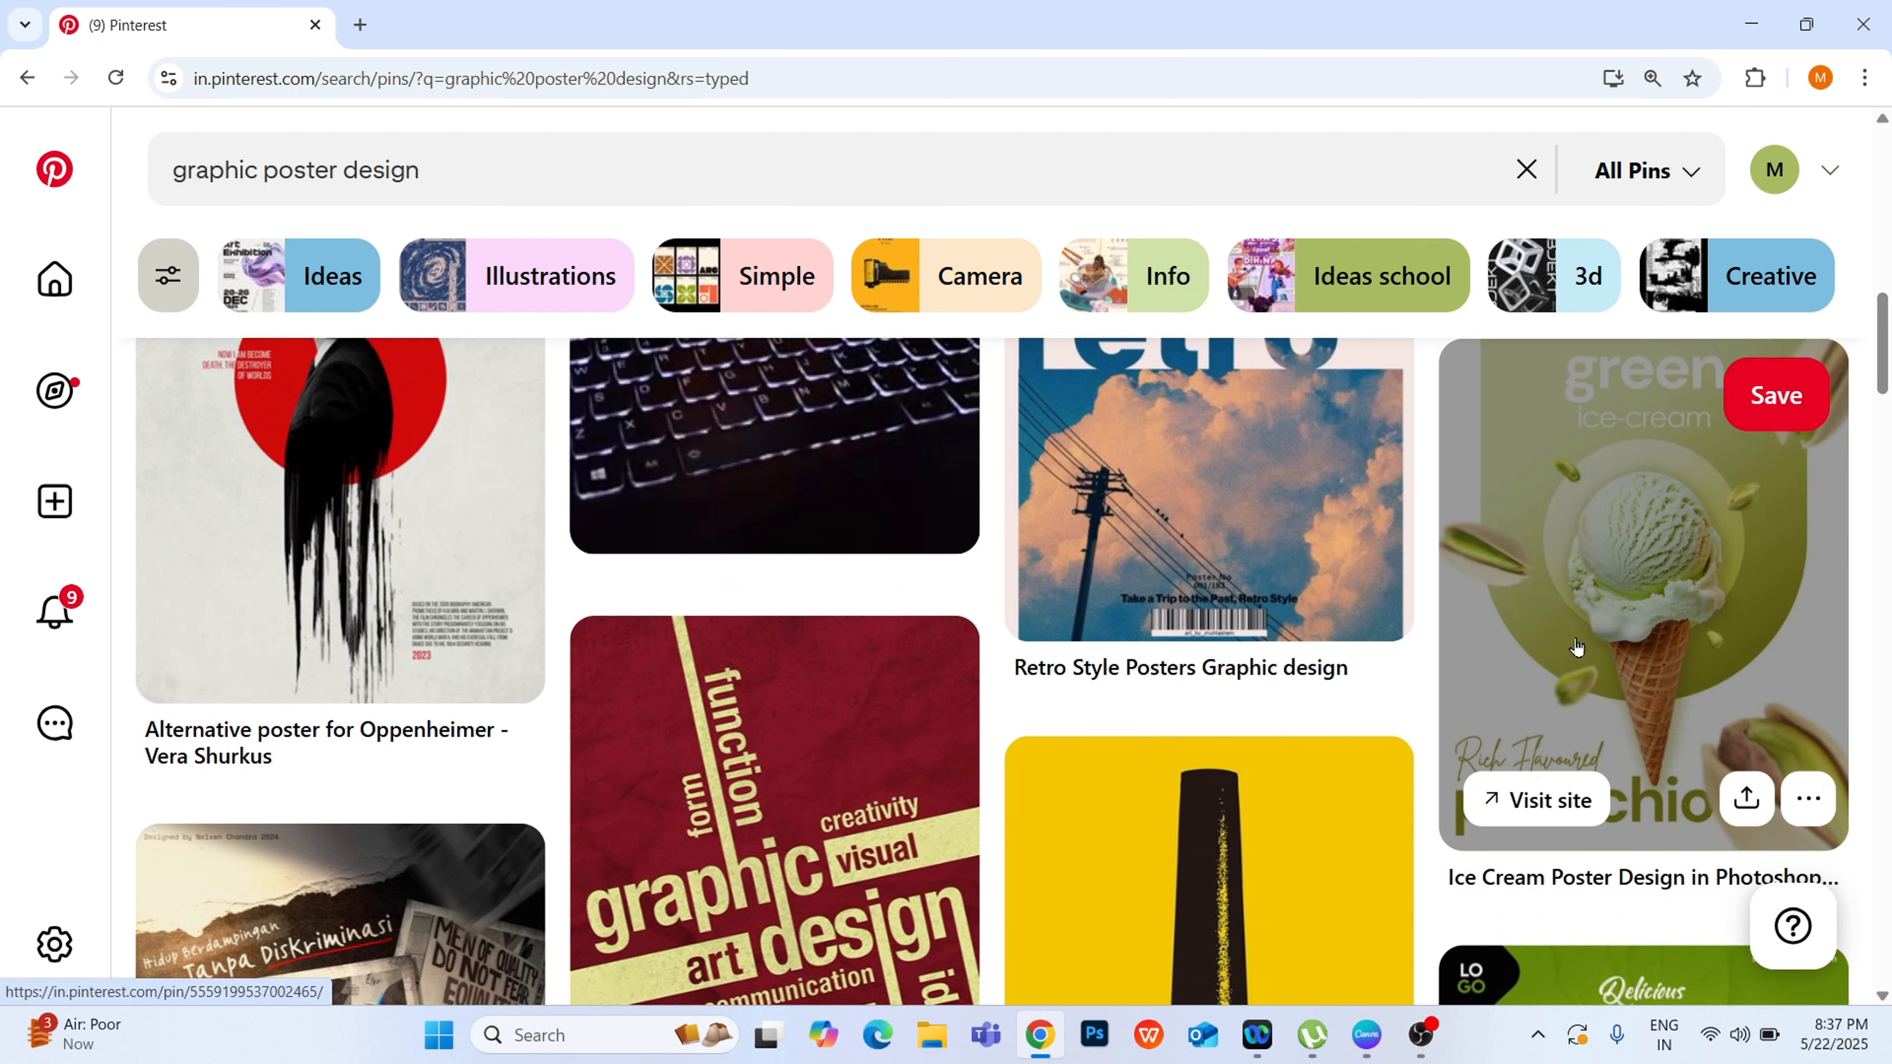
pyautogui.click(1577, 647)
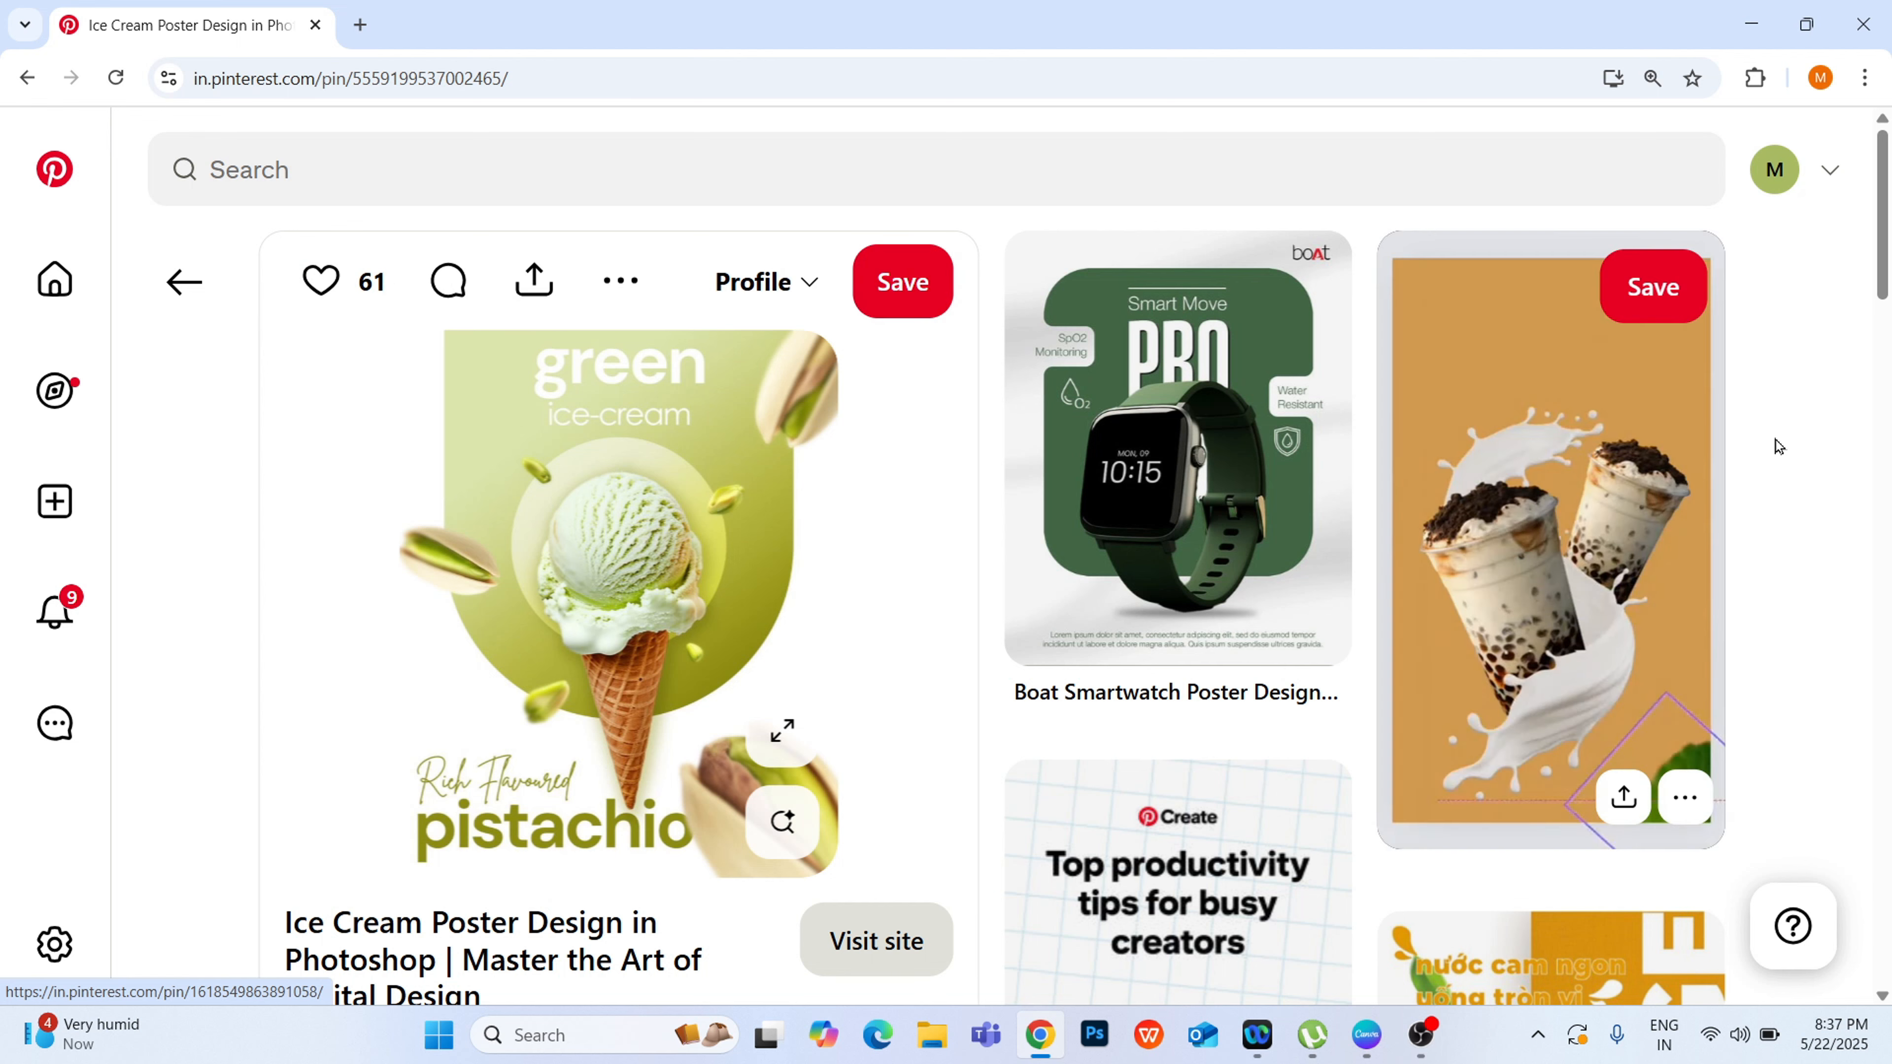
# Step: Download the image of the opened pistachio ice-cream poster pin
pyautogui.scroll(-1, 1882, 283)
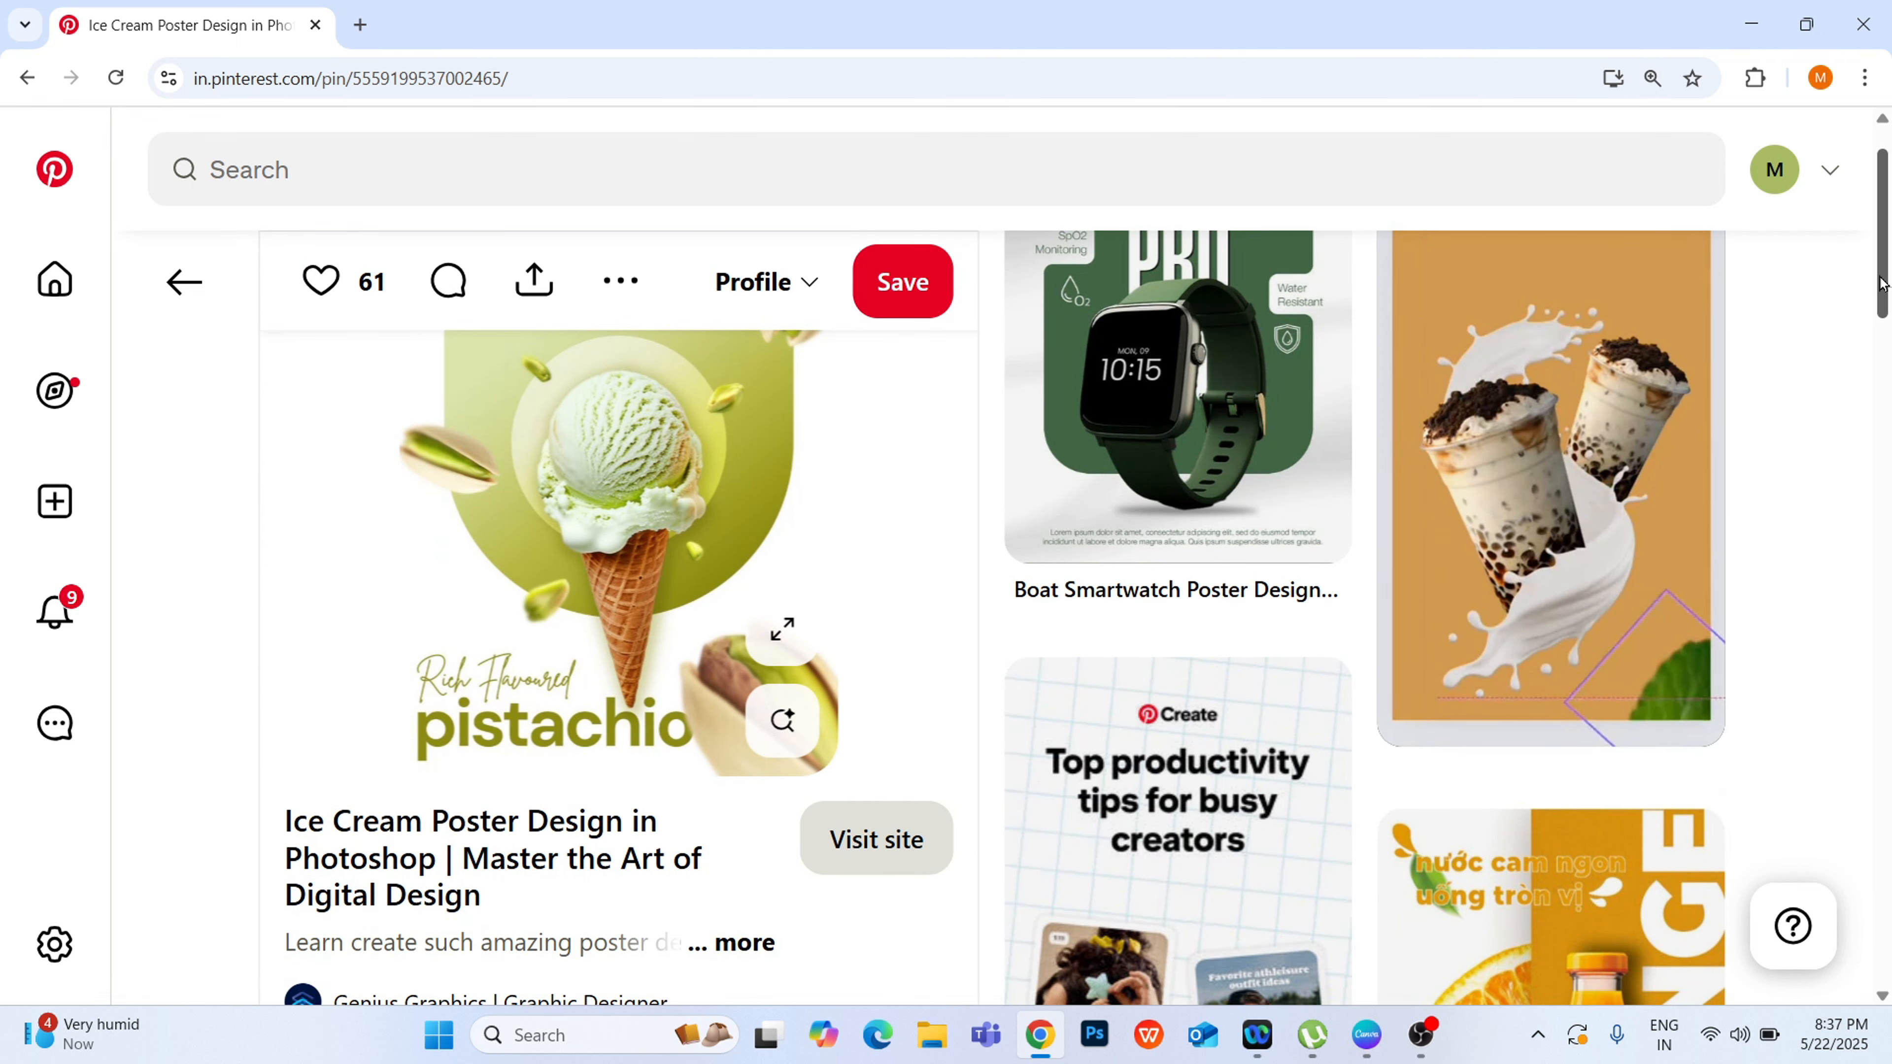
pyautogui.scroll(1, 918, 671)
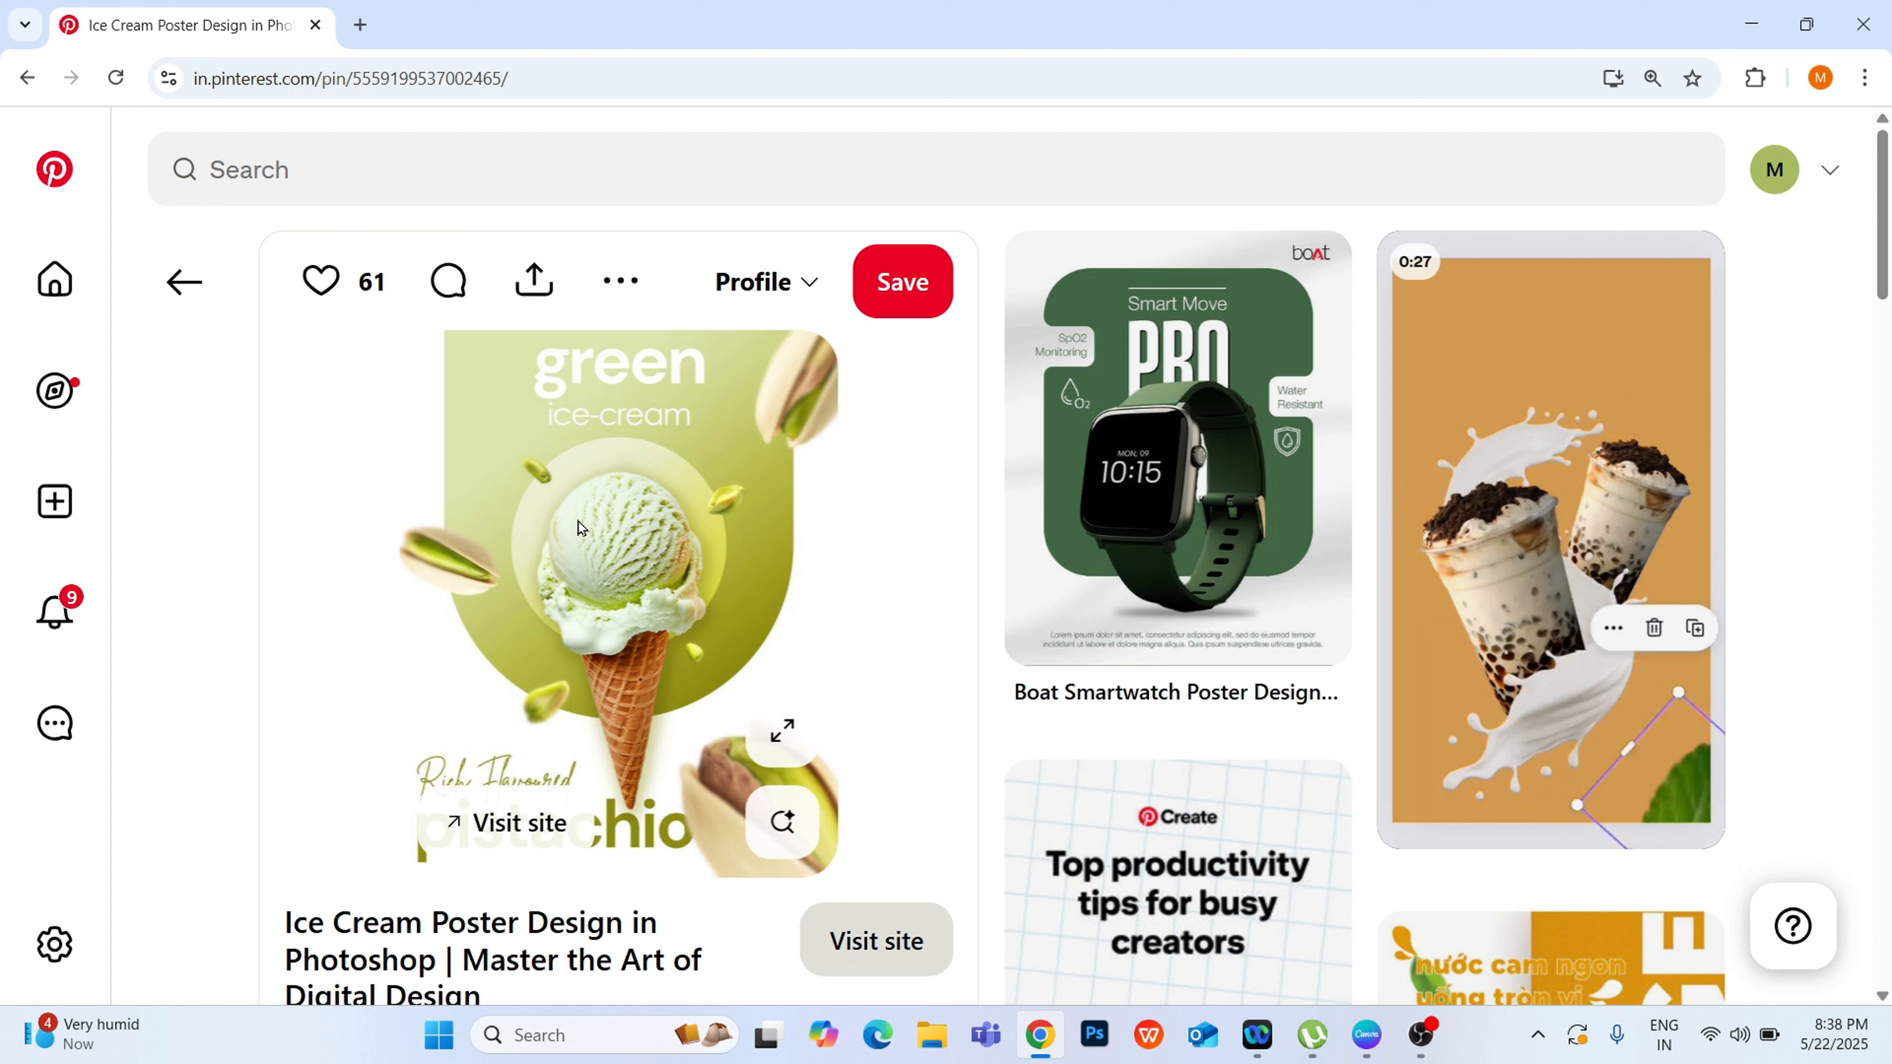
pyautogui.click(602, 297)
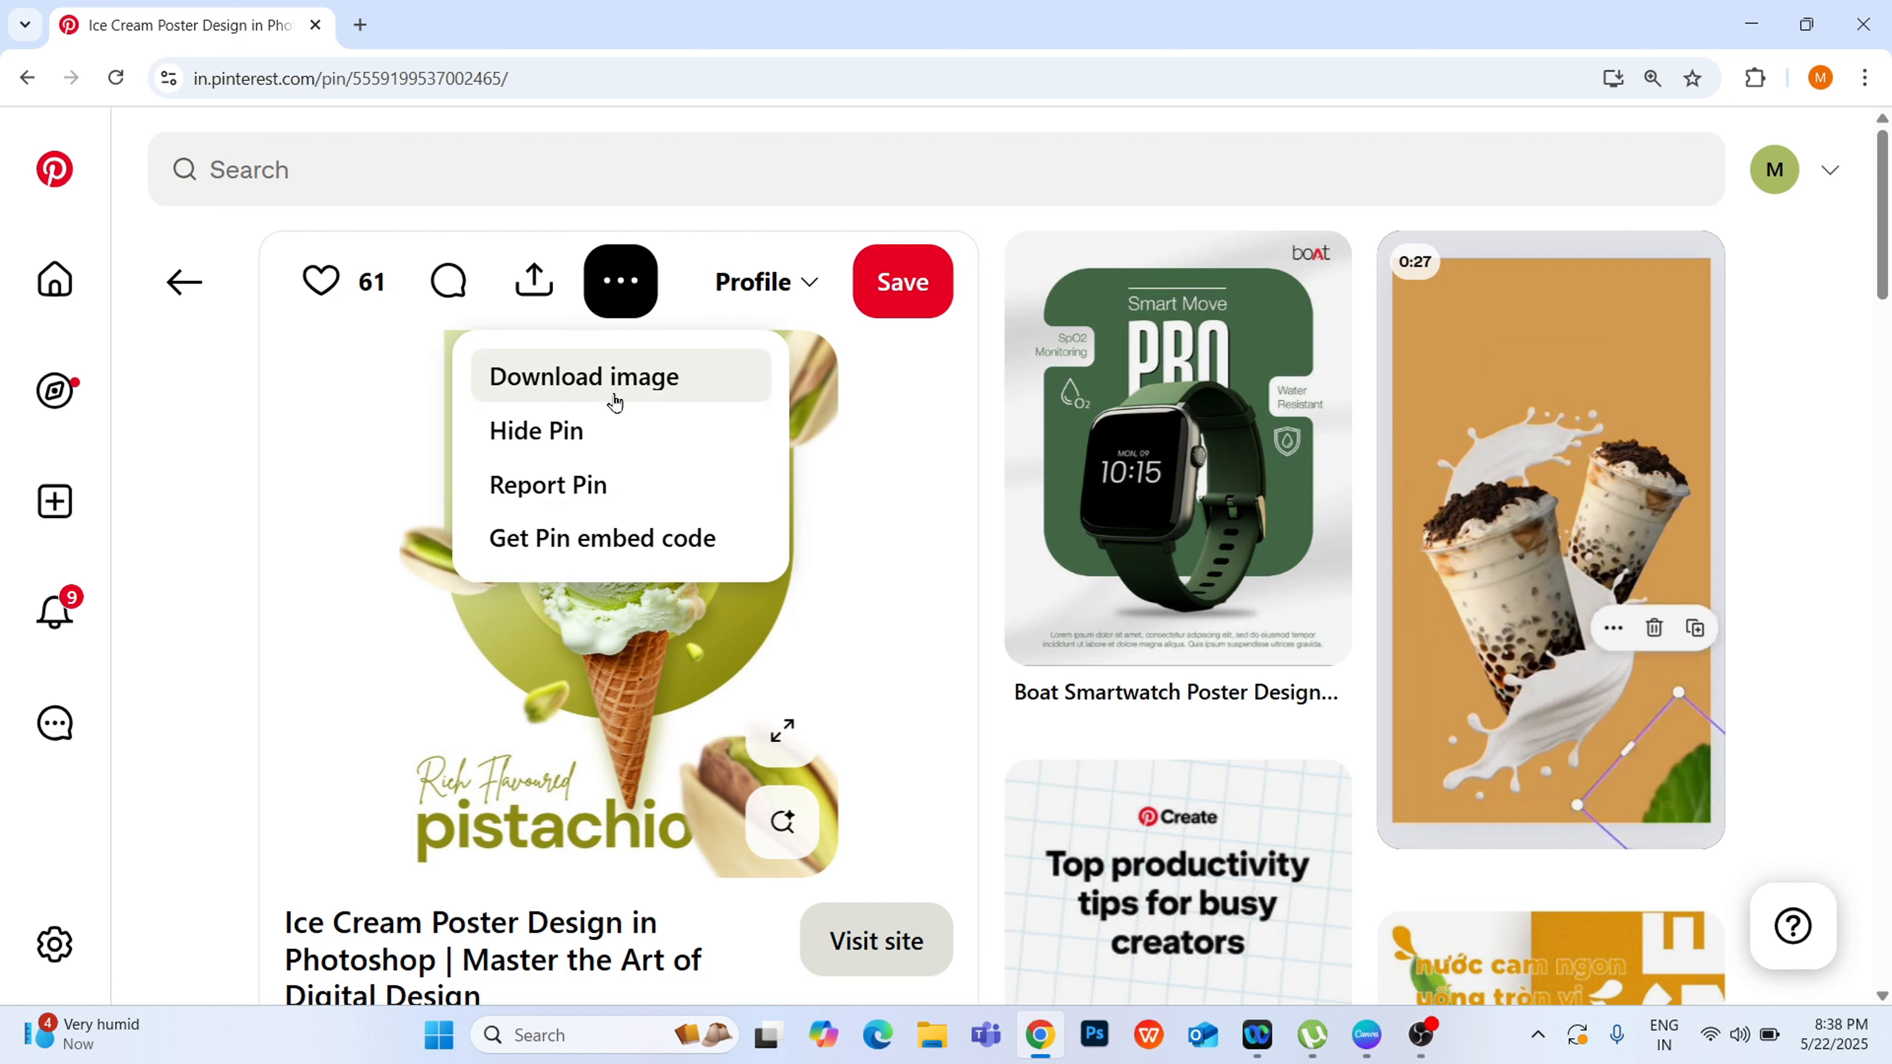
pyautogui.click(616, 397)
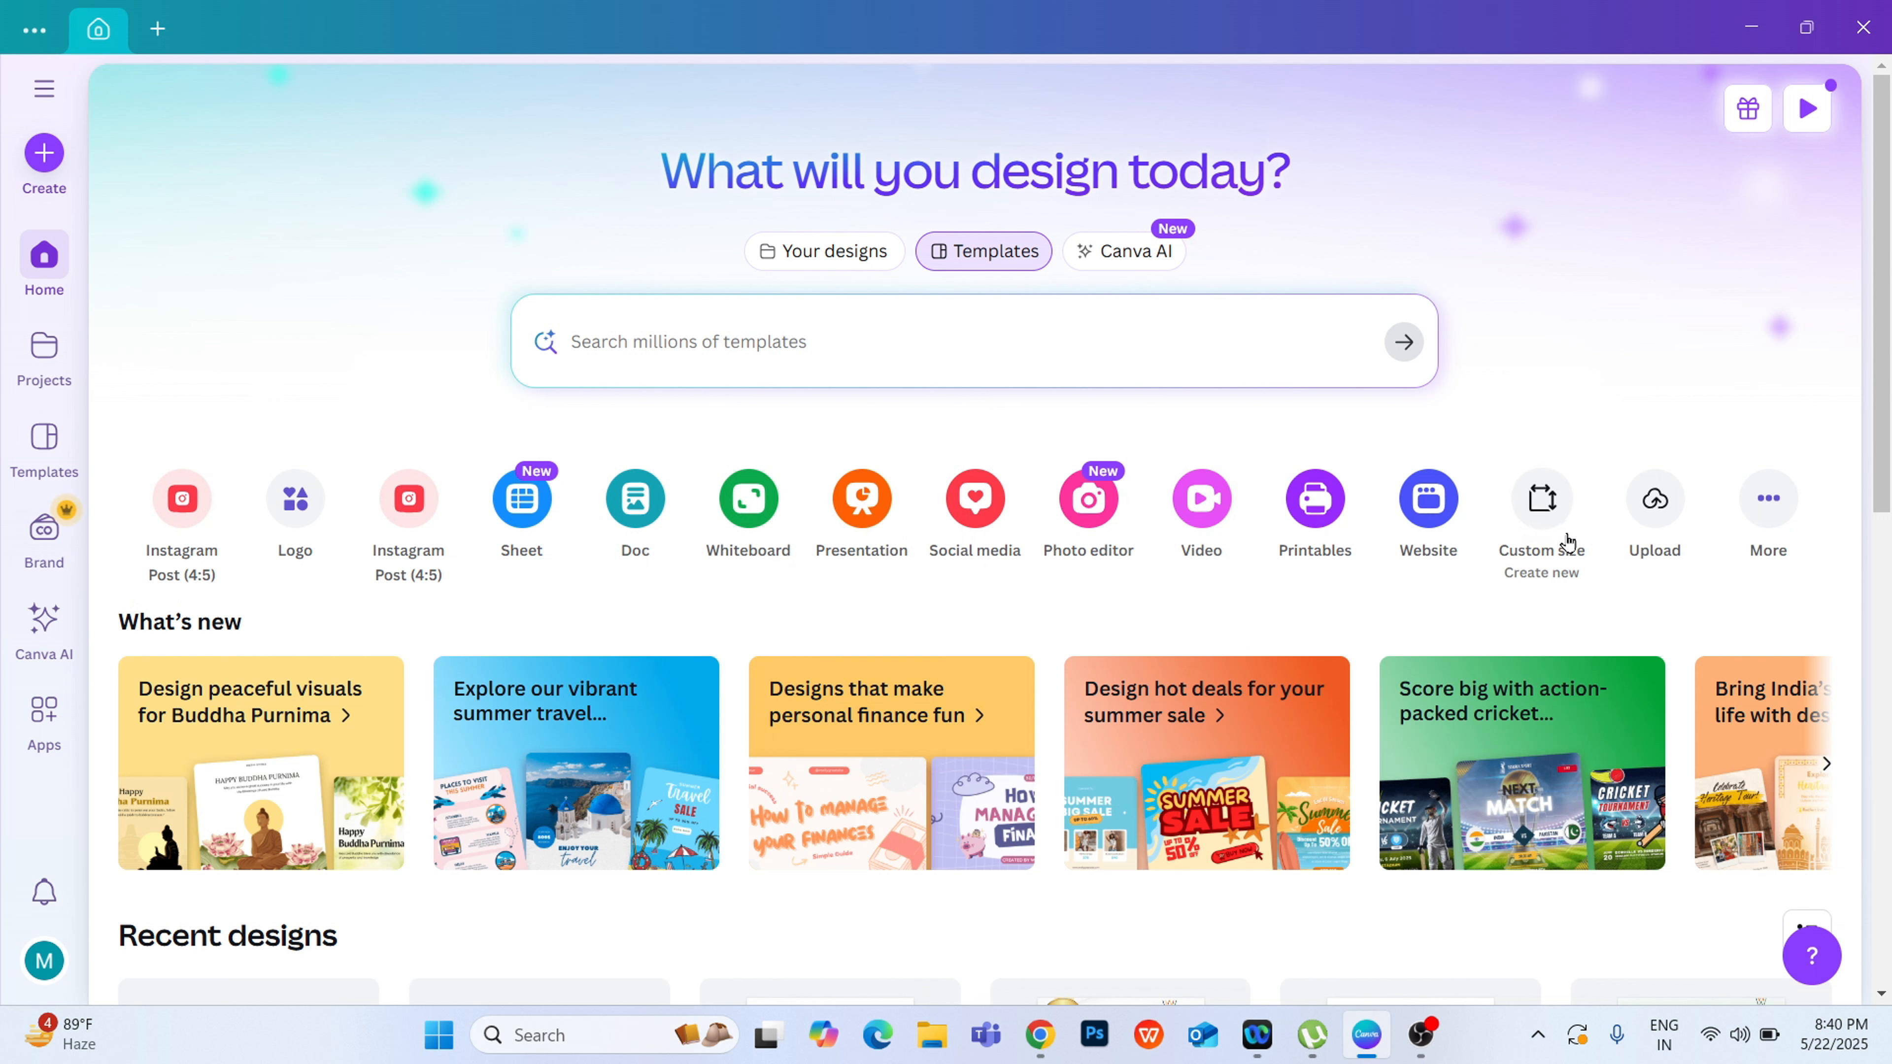
# Step: Switch to Canva and create a new custom-size design 1080 px wide and 1350 px high
pyautogui.click(1541, 507)
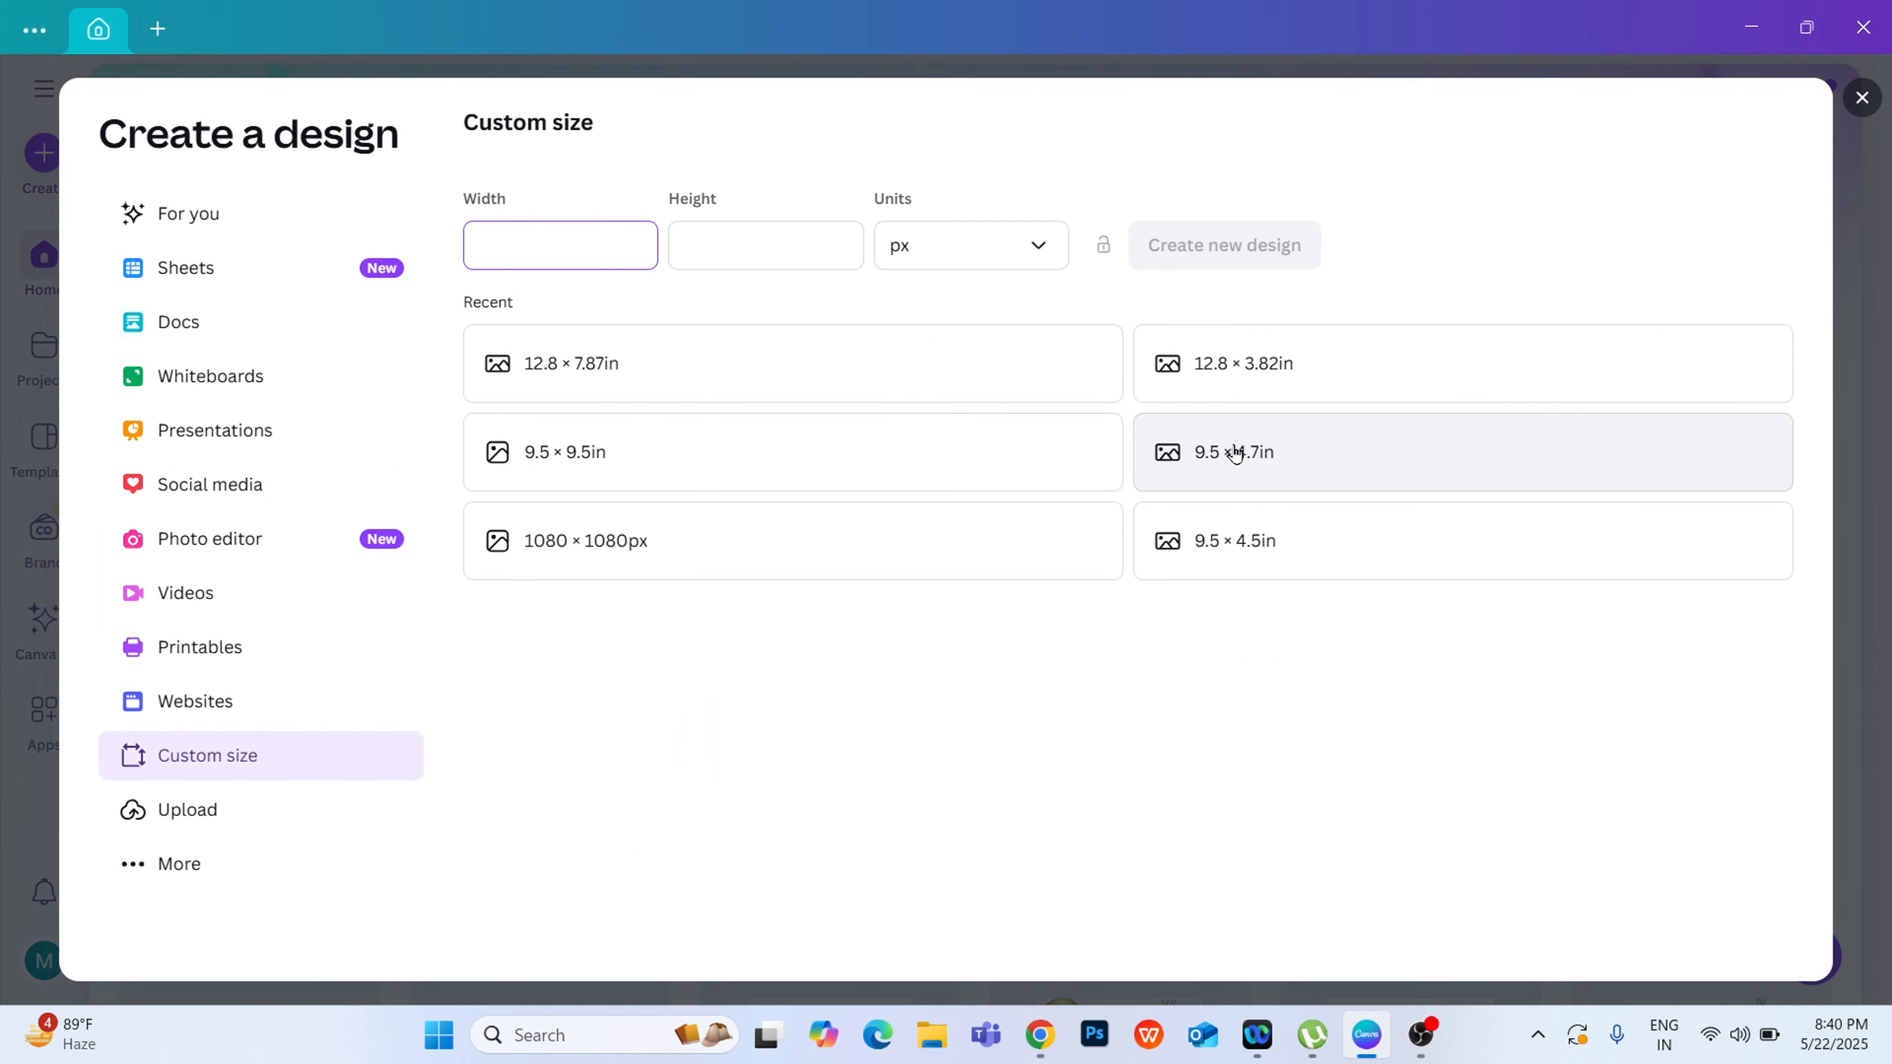
pyautogui.click(958, 252)
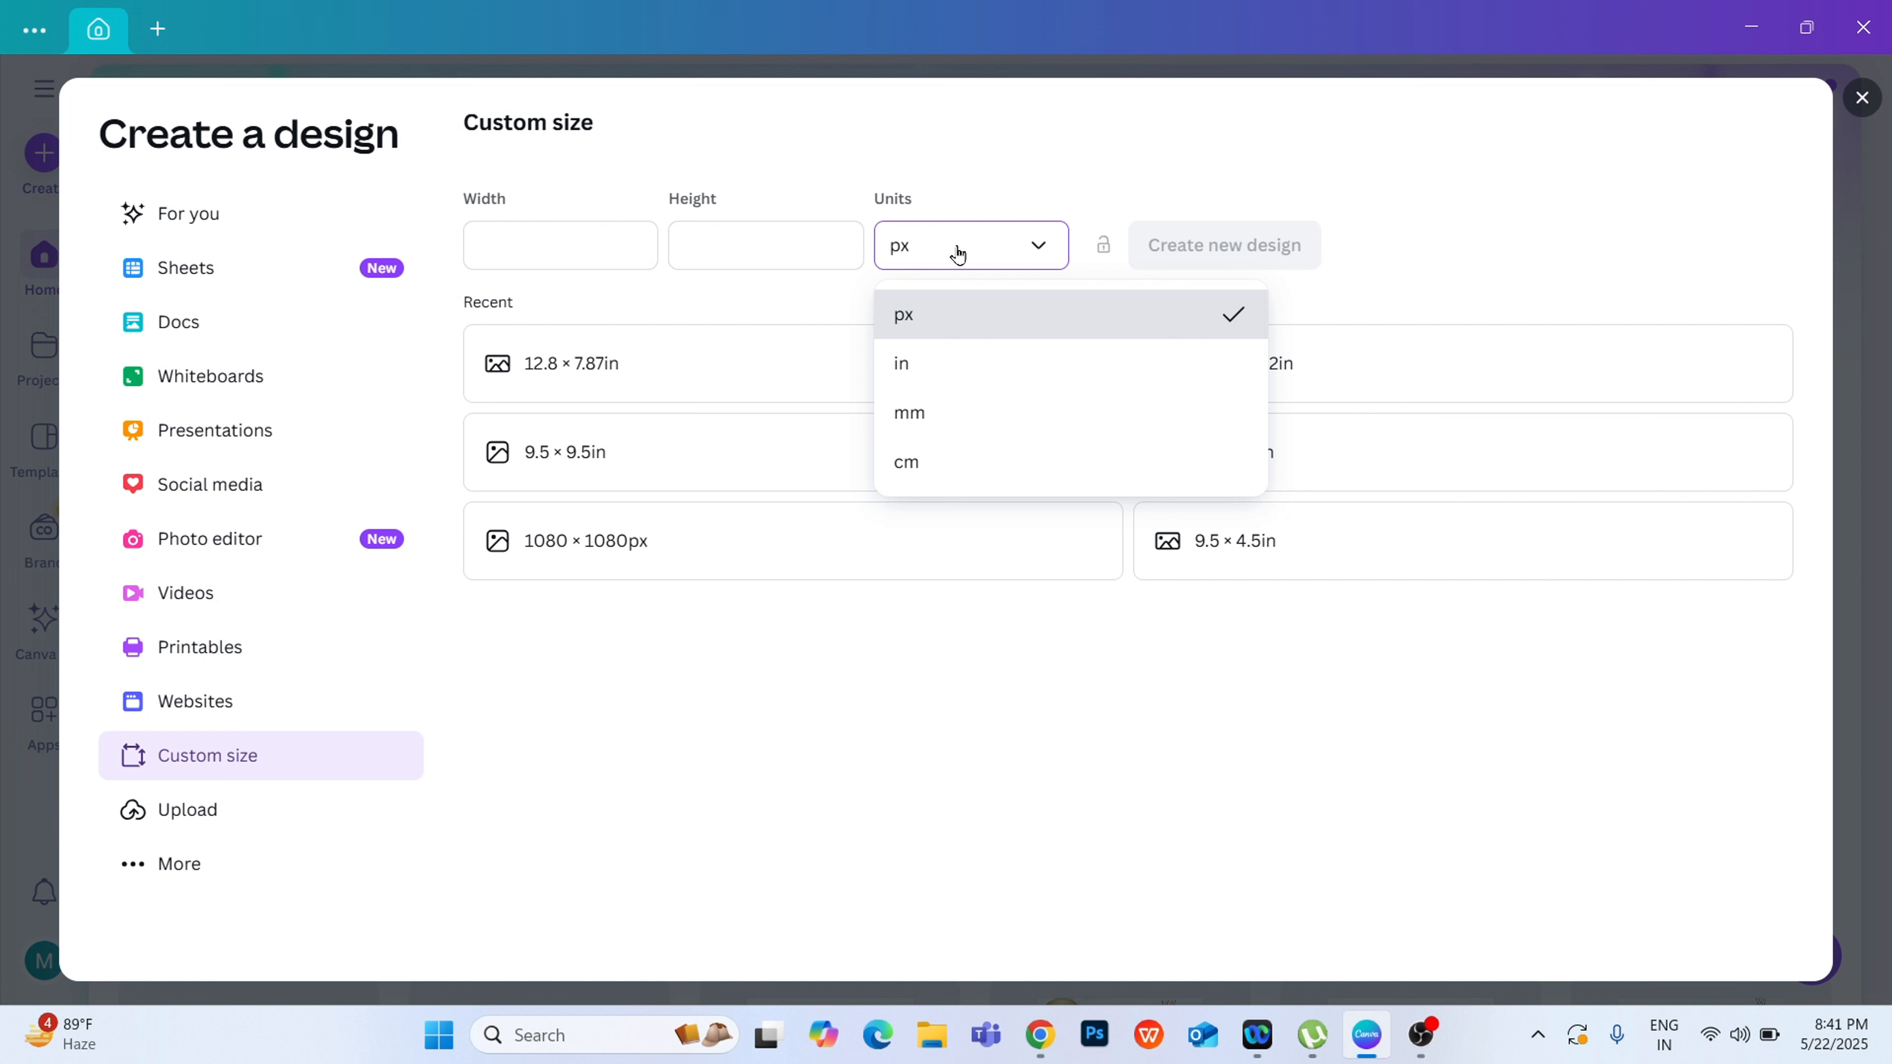
pyautogui.click(958, 254)
pyautogui.click(956, 254)
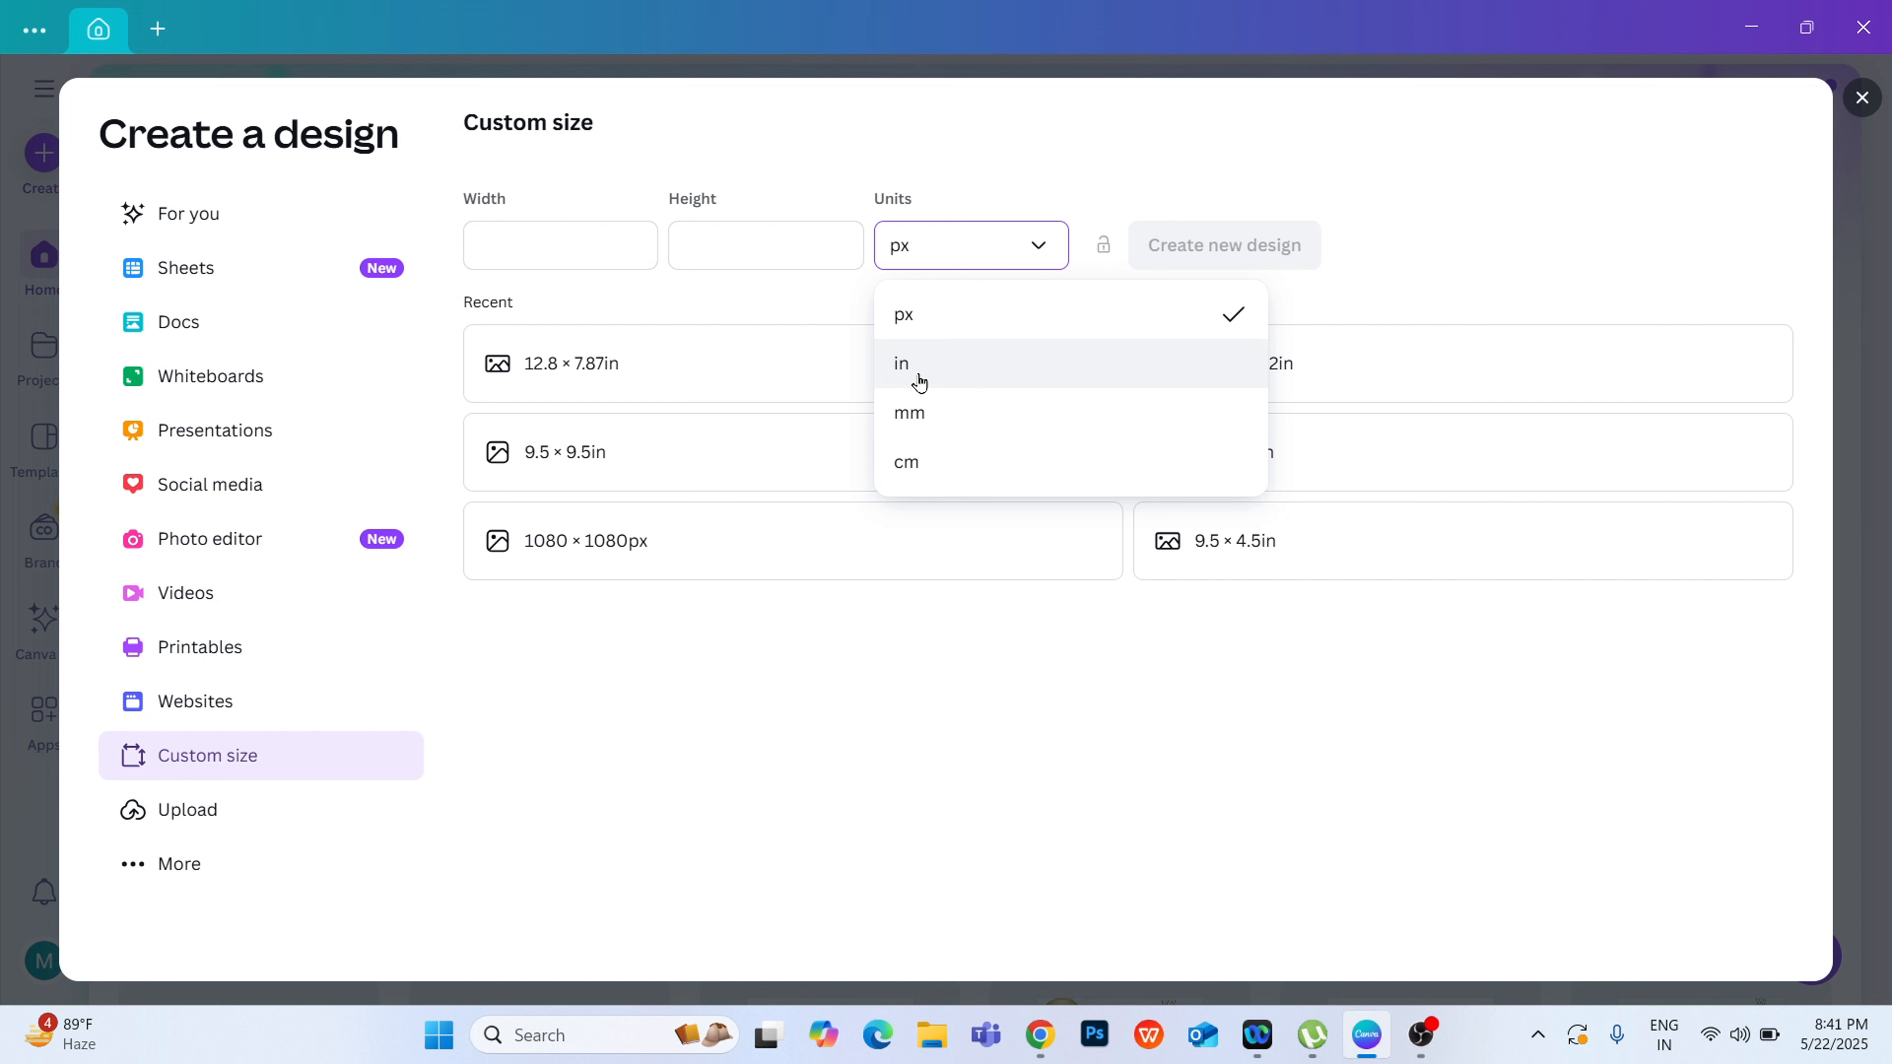
pyautogui.click(617, 257)
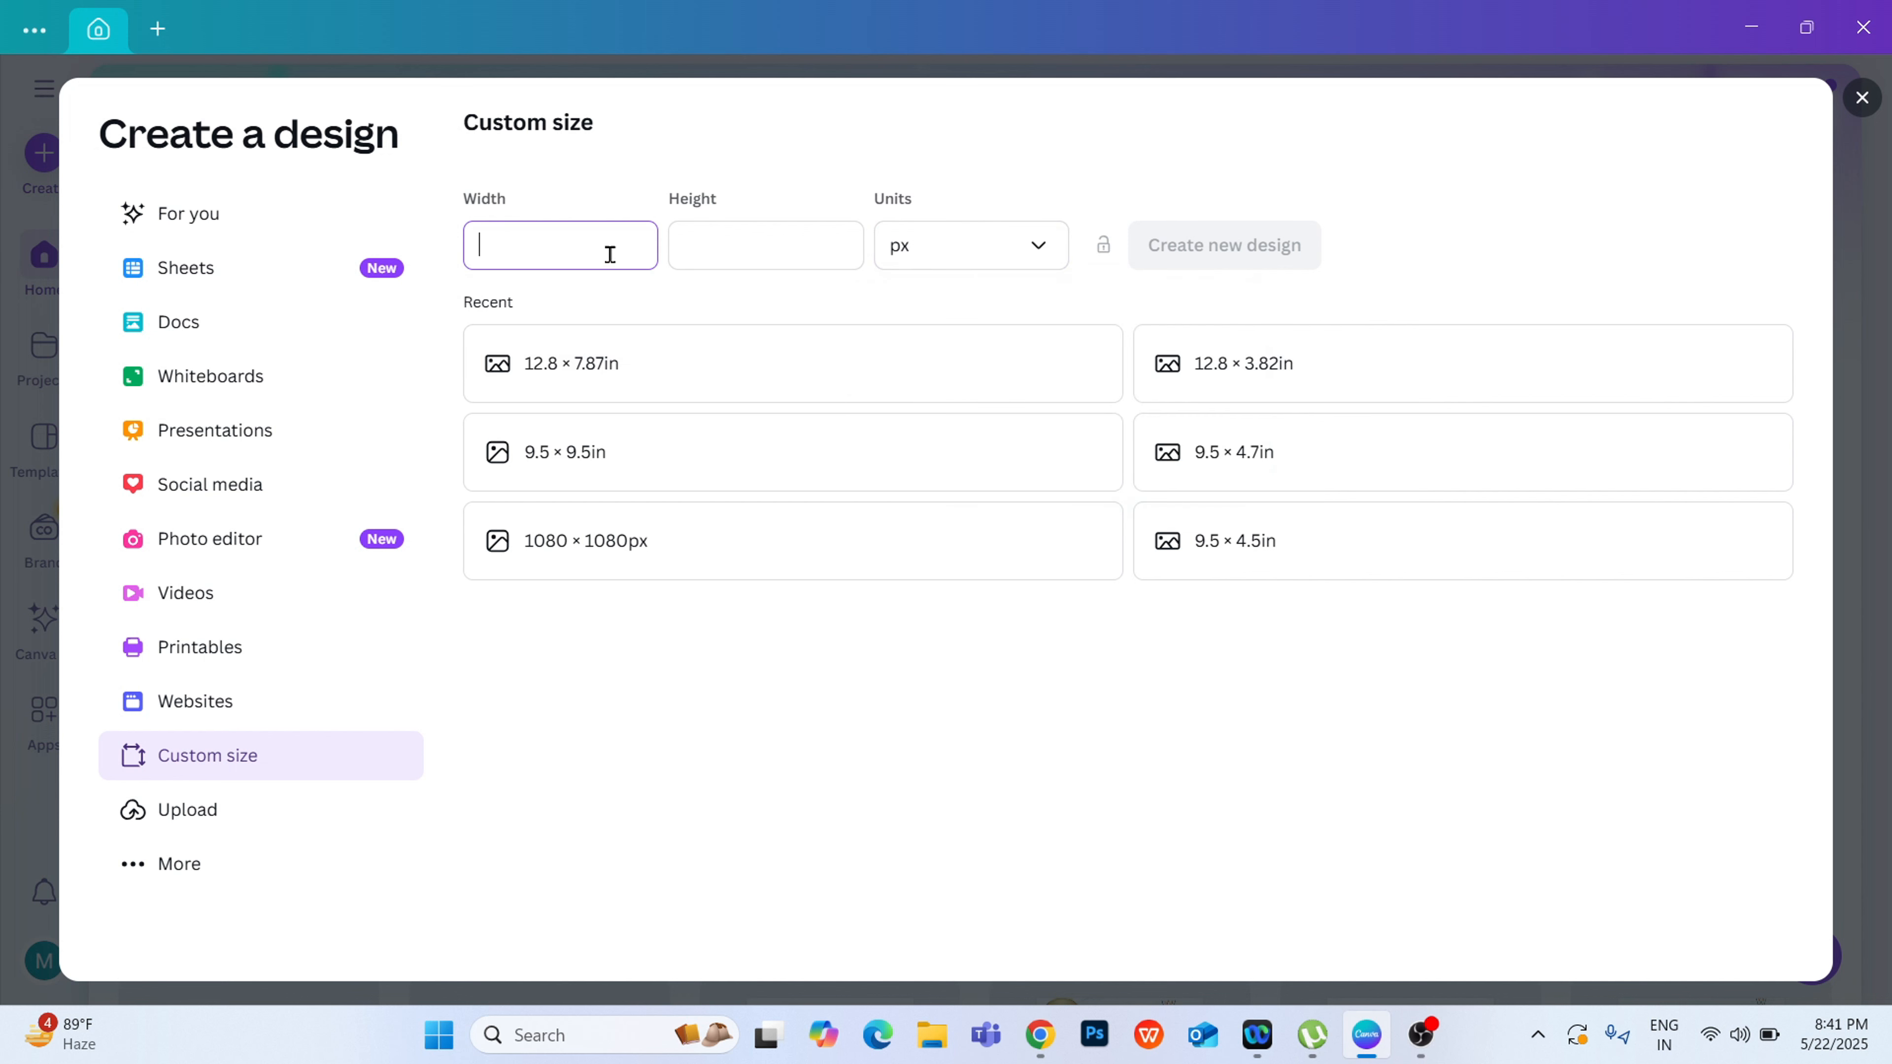
pyautogui.write('1080')
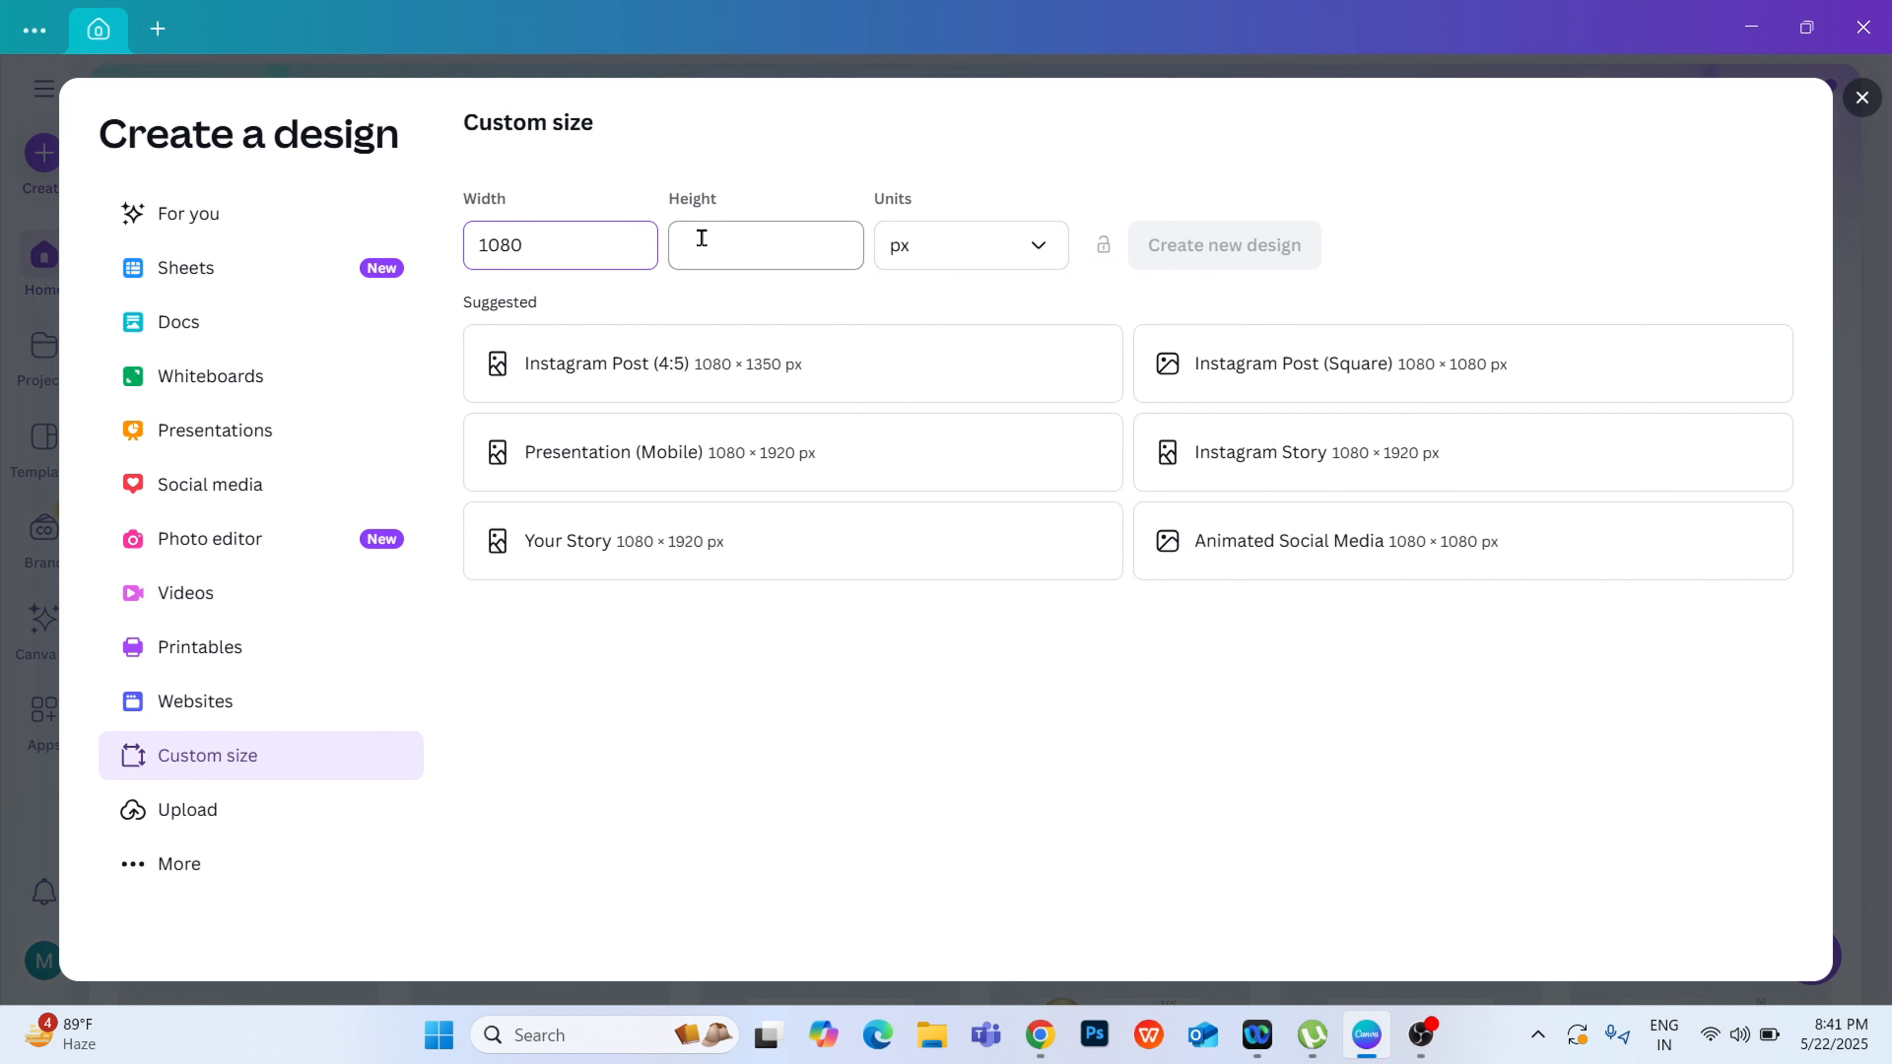
pyautogui.click(704, 239)
pyautogui.write('1350')
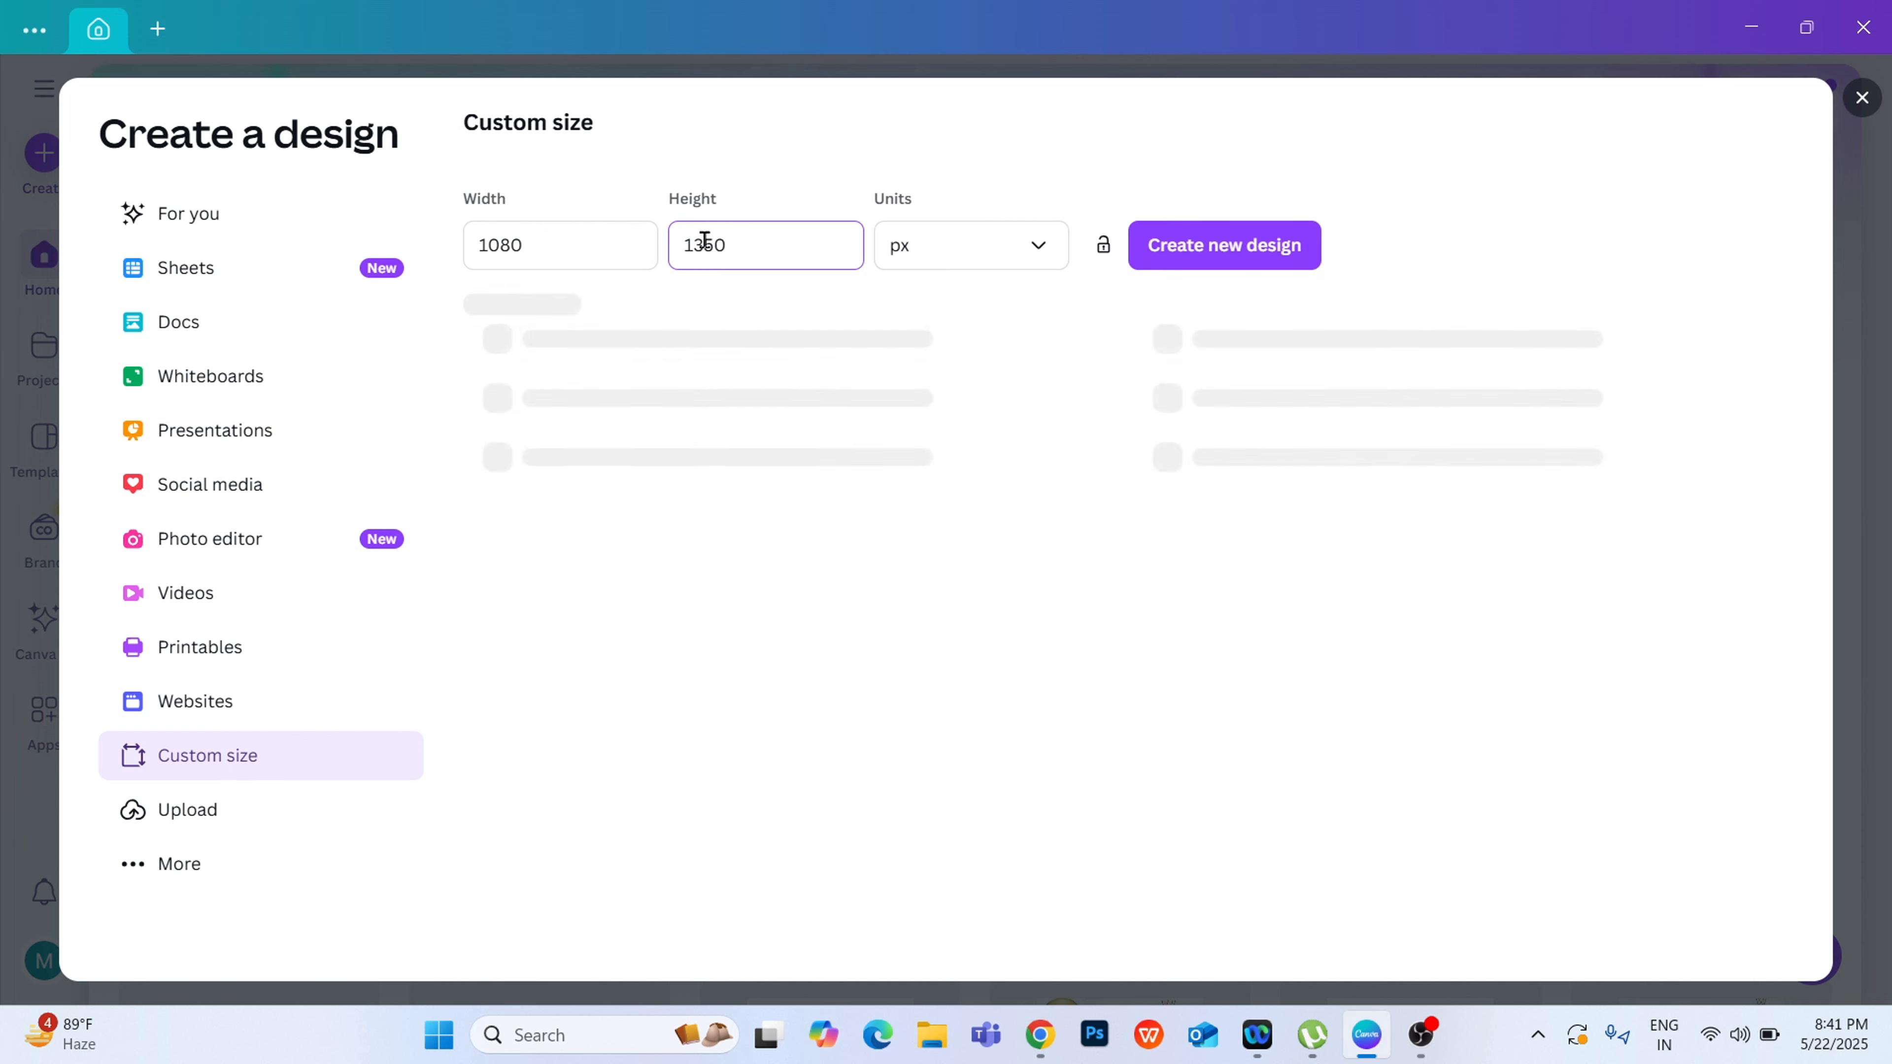
pyautogui.click(1246, 237)
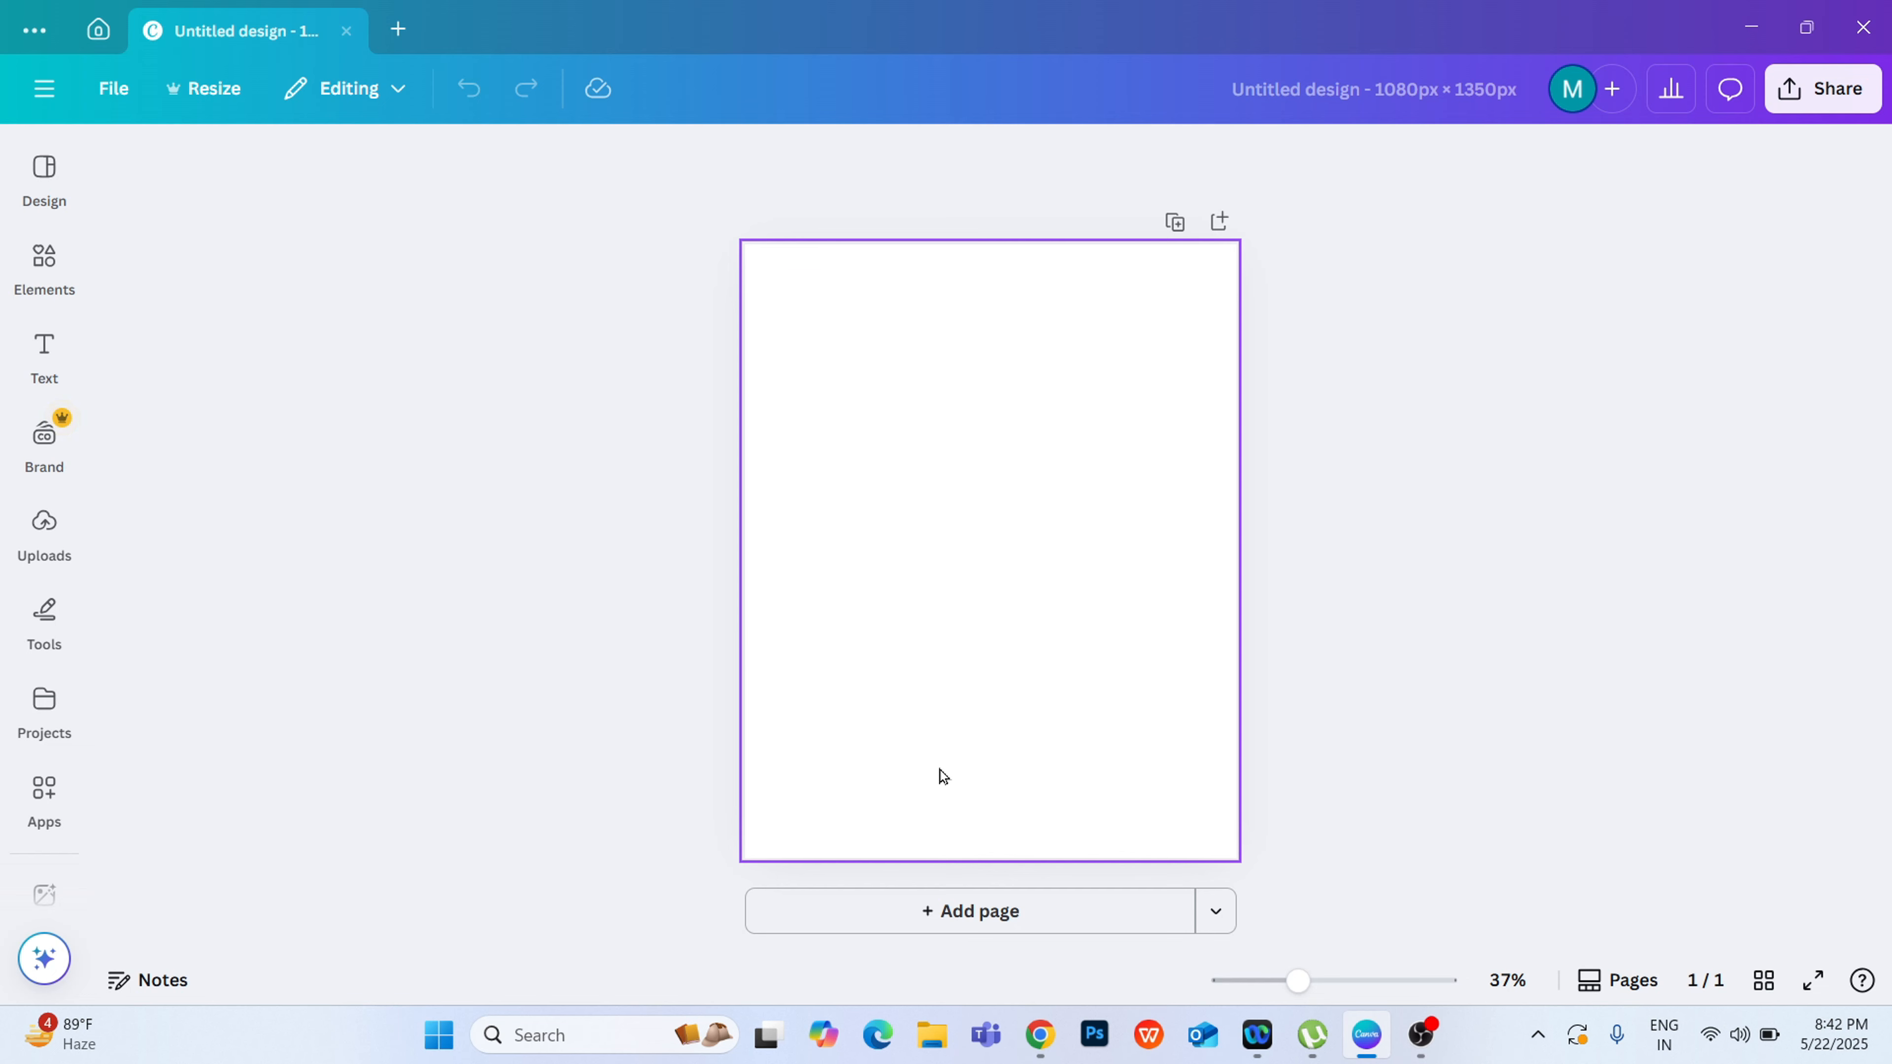
# Step: Bring the downloaded pistachio ice-cream poster onto the first page and add a blank second page
pyautogui.click(936, 1054)
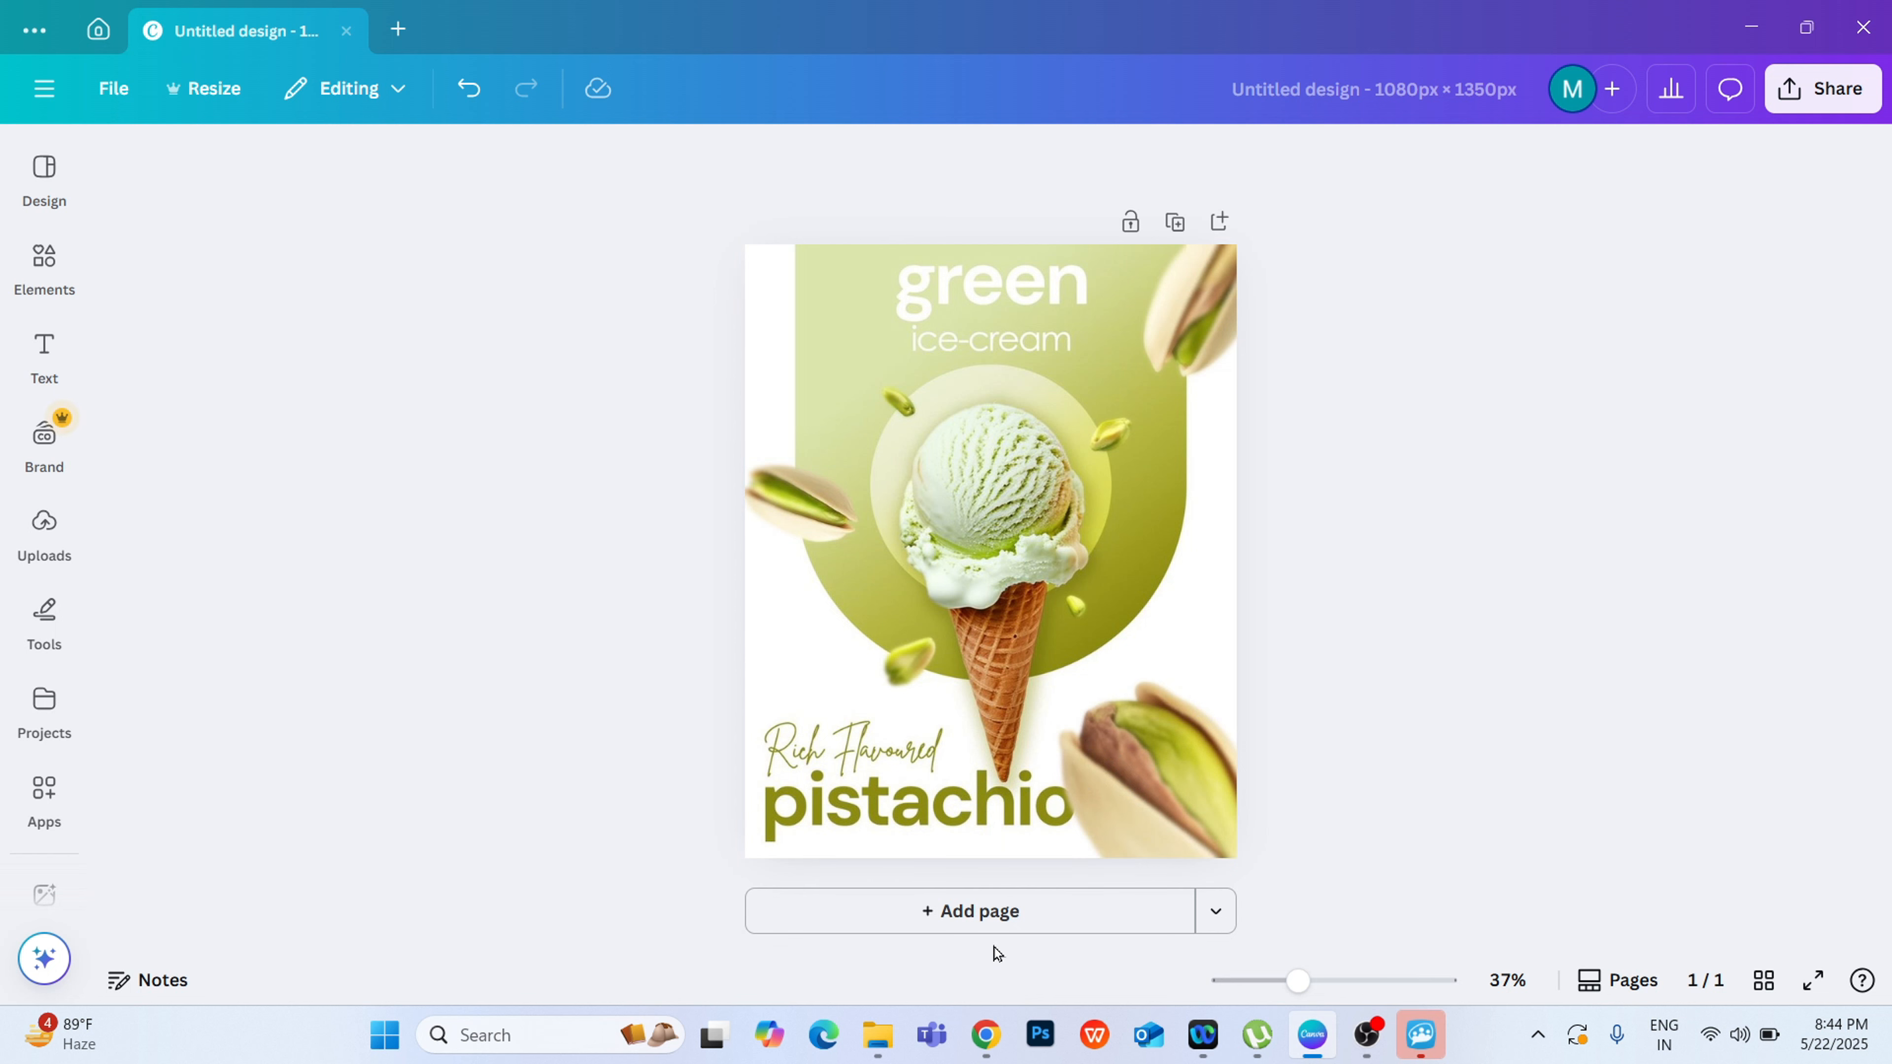
pyautogui.click(978, 924)
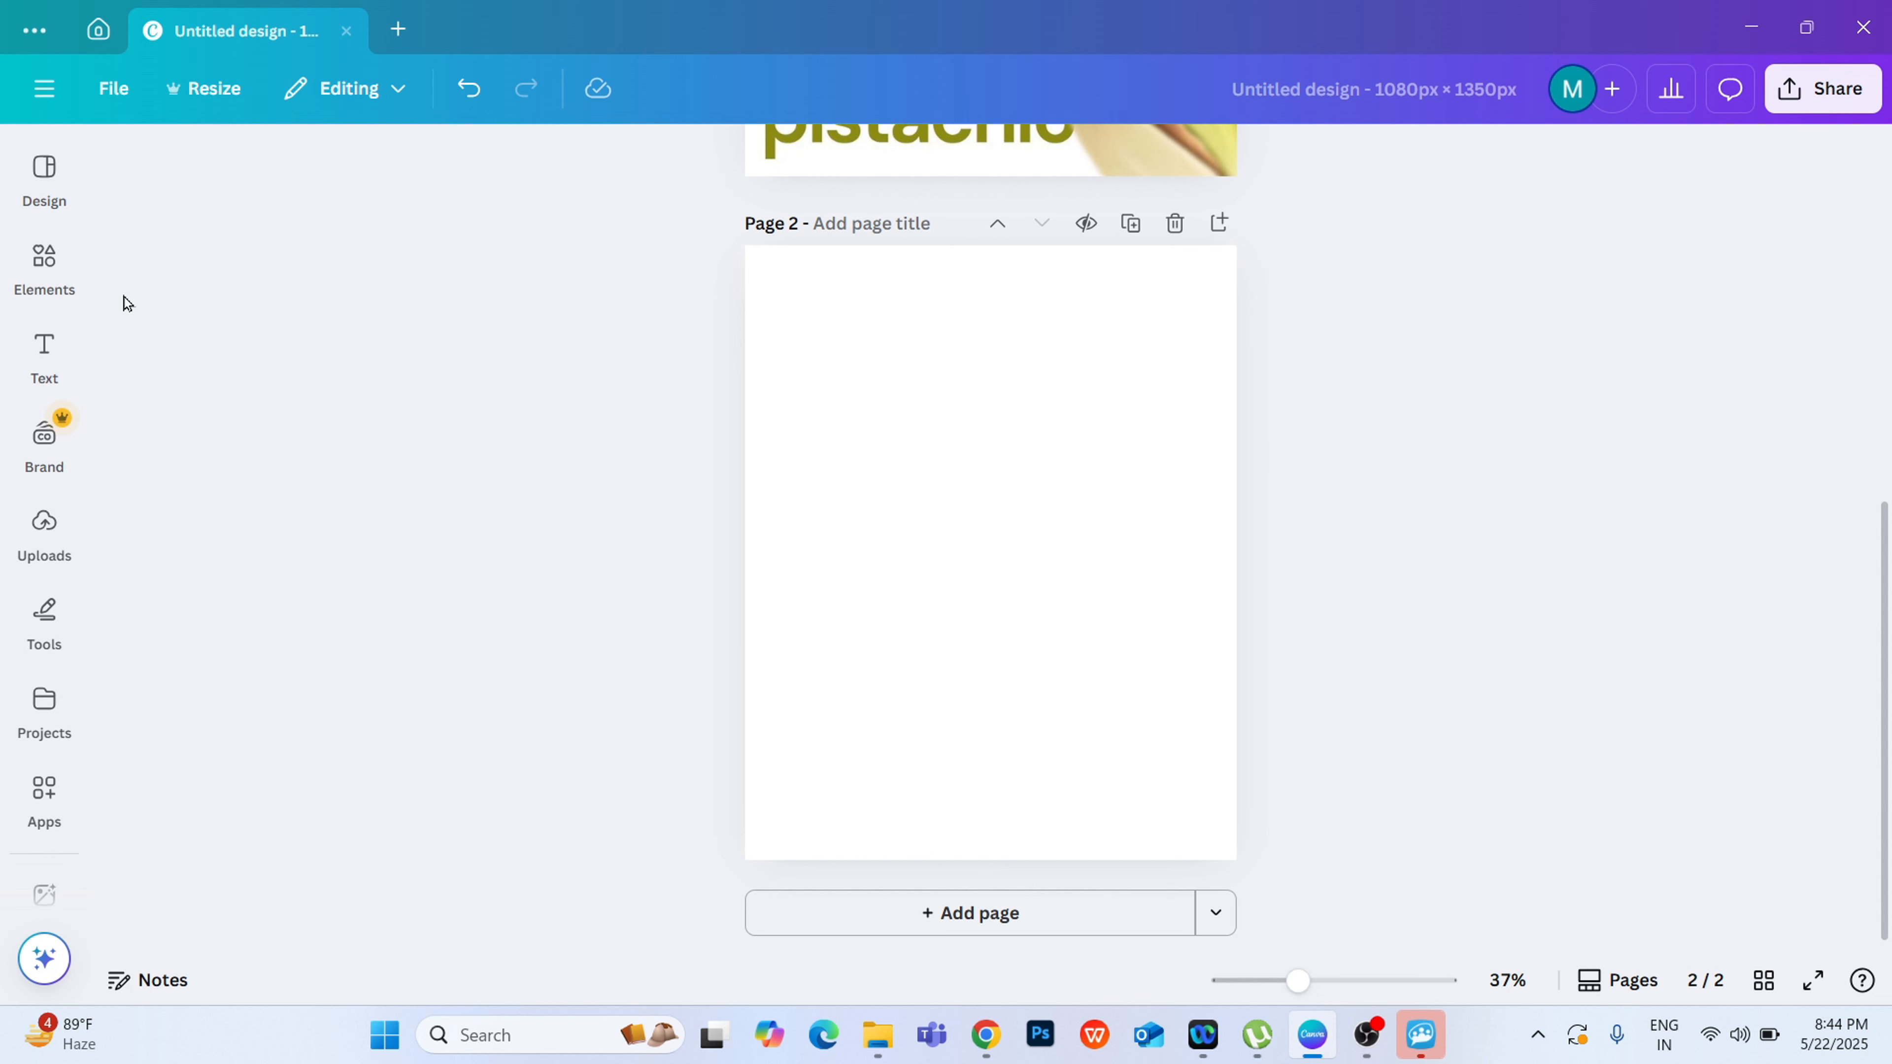
# Step: Examine the available elements, text styles, uploads and projects, and review the reference poster on the first page
pyautogui.click(44, 272)
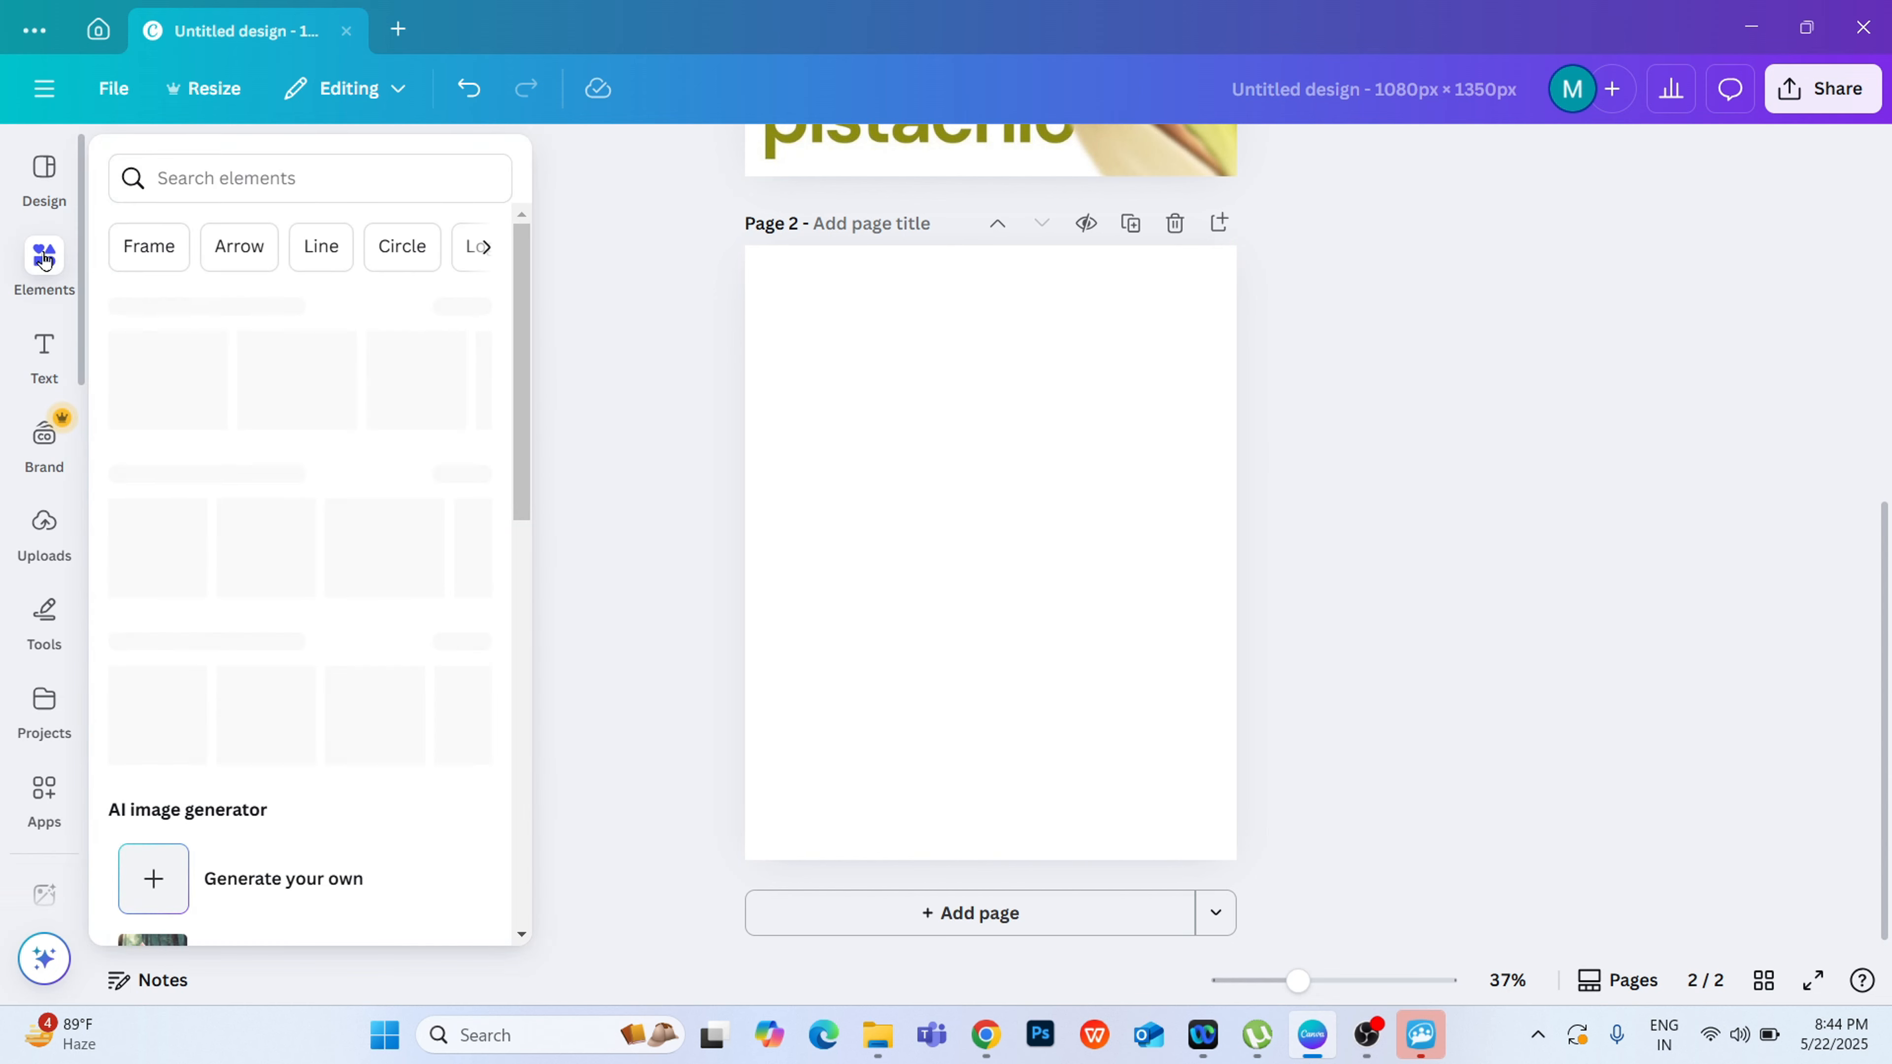
pyautogui.click(42, 356)
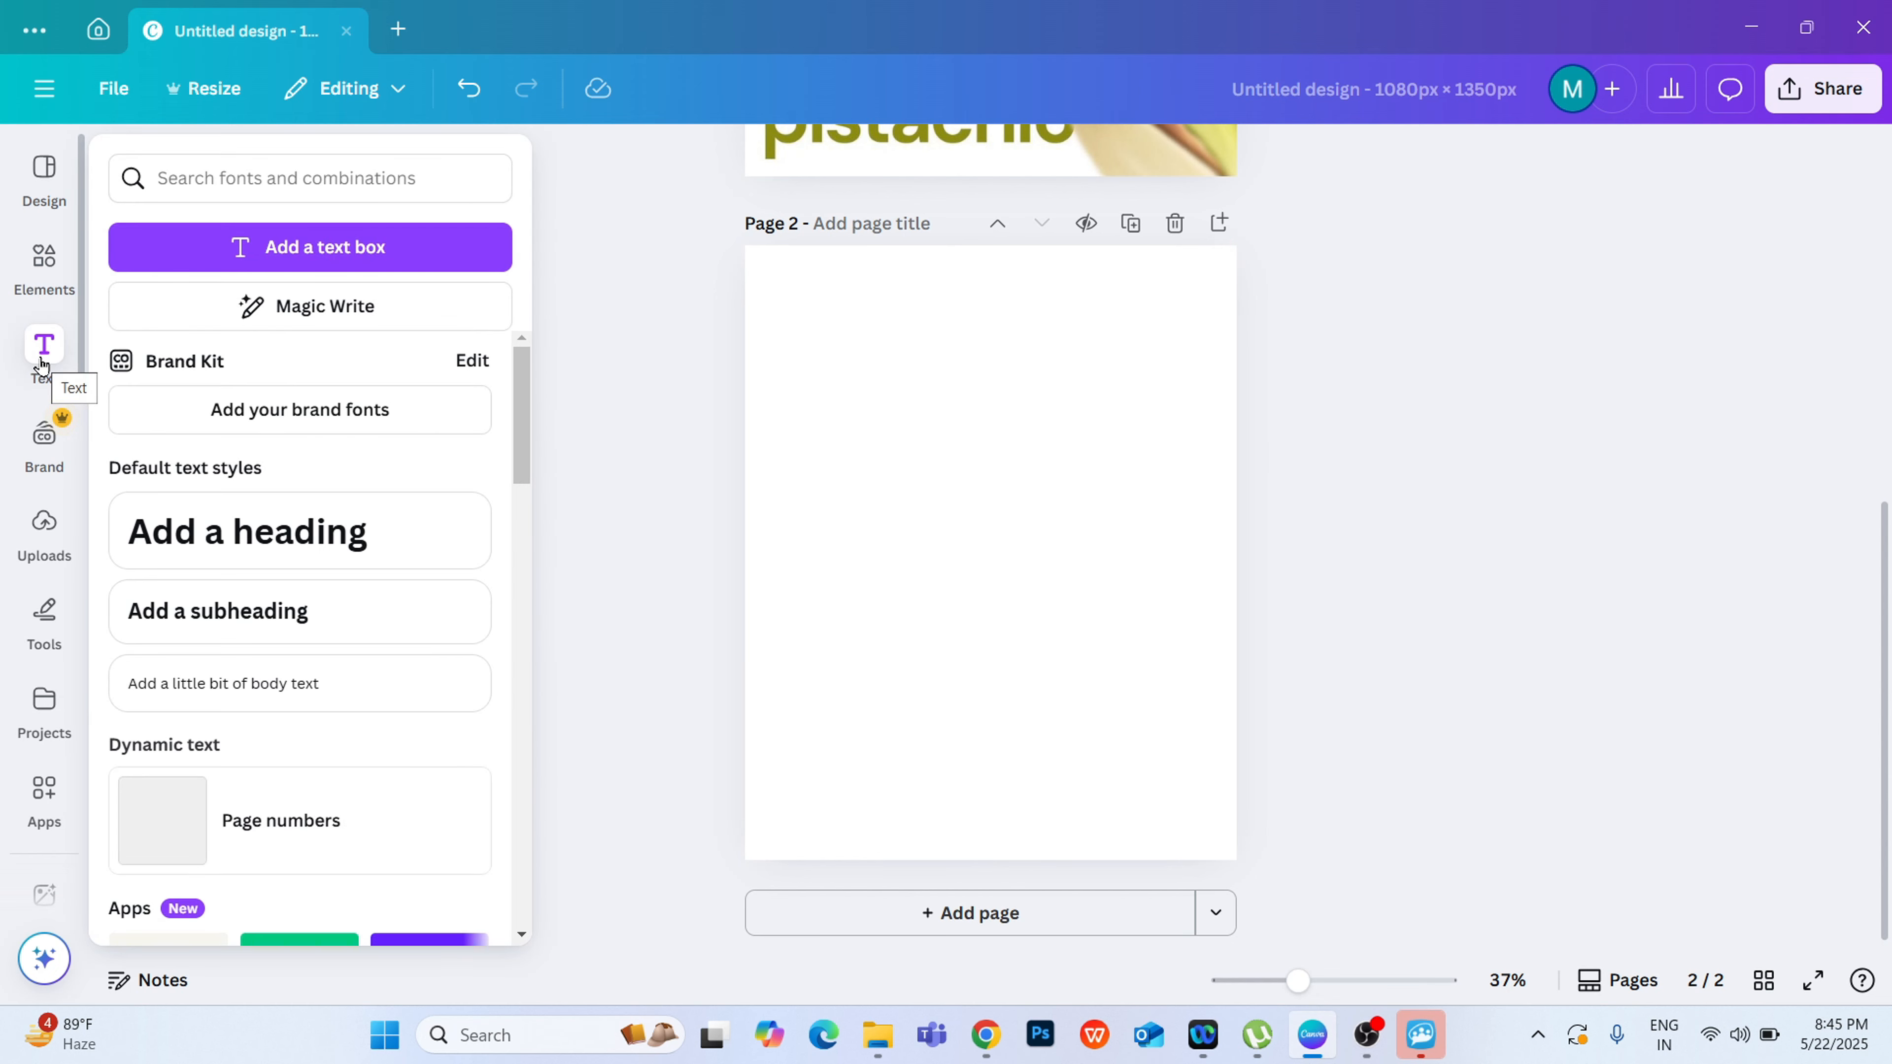
pyautogui.click(44, 525)
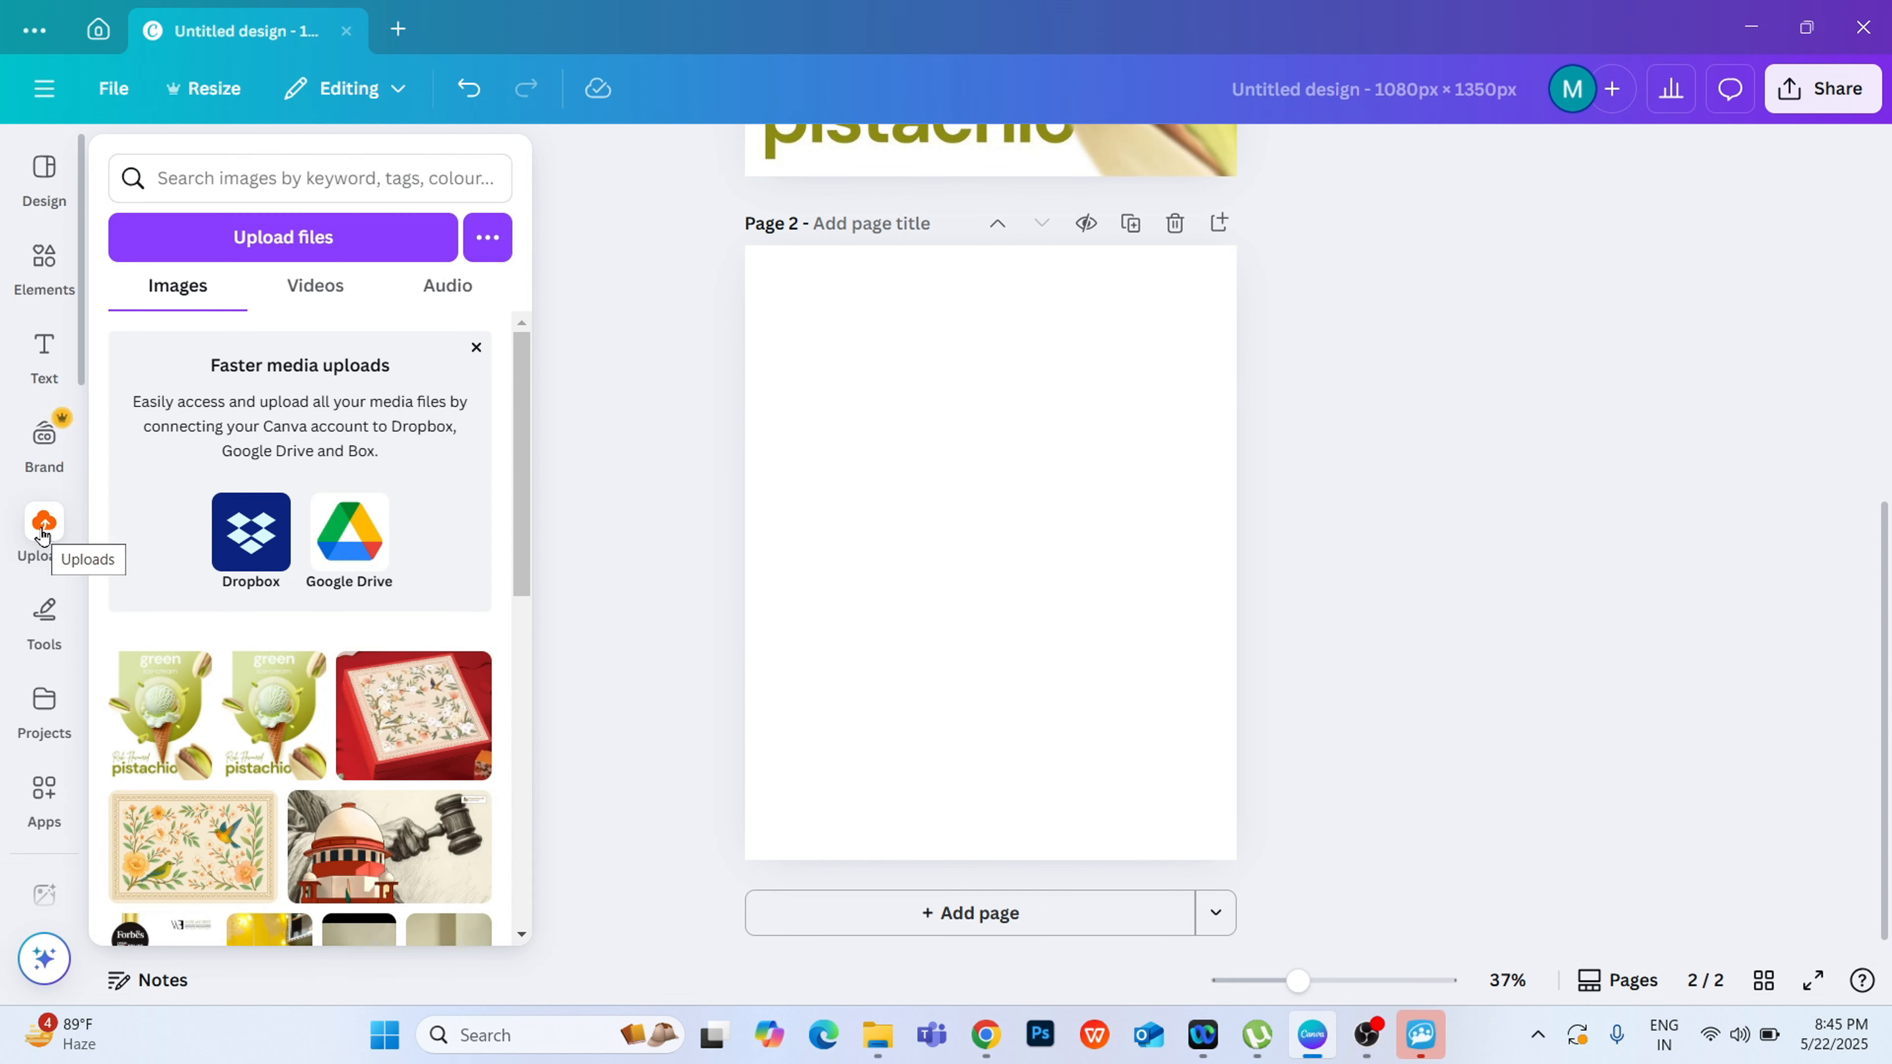
pyautogui.click(30, 712)
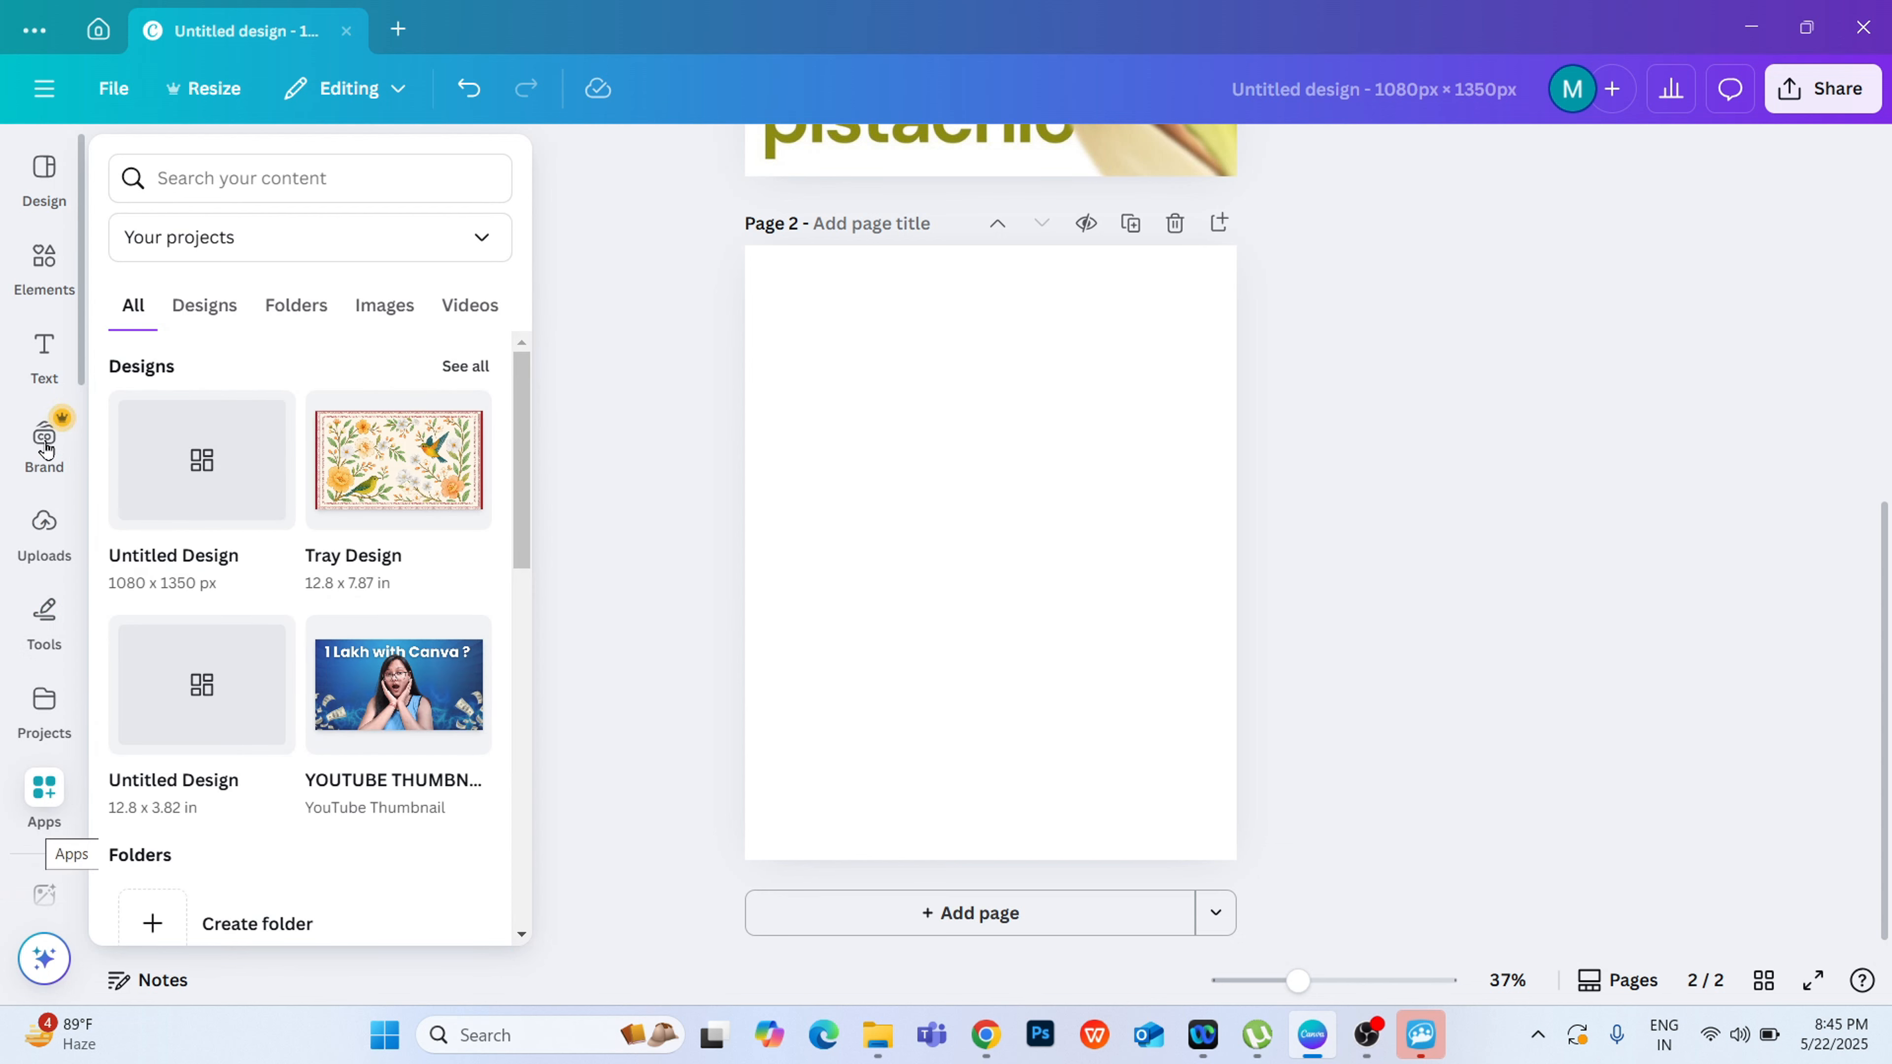
pyautogui.click(44, 265)
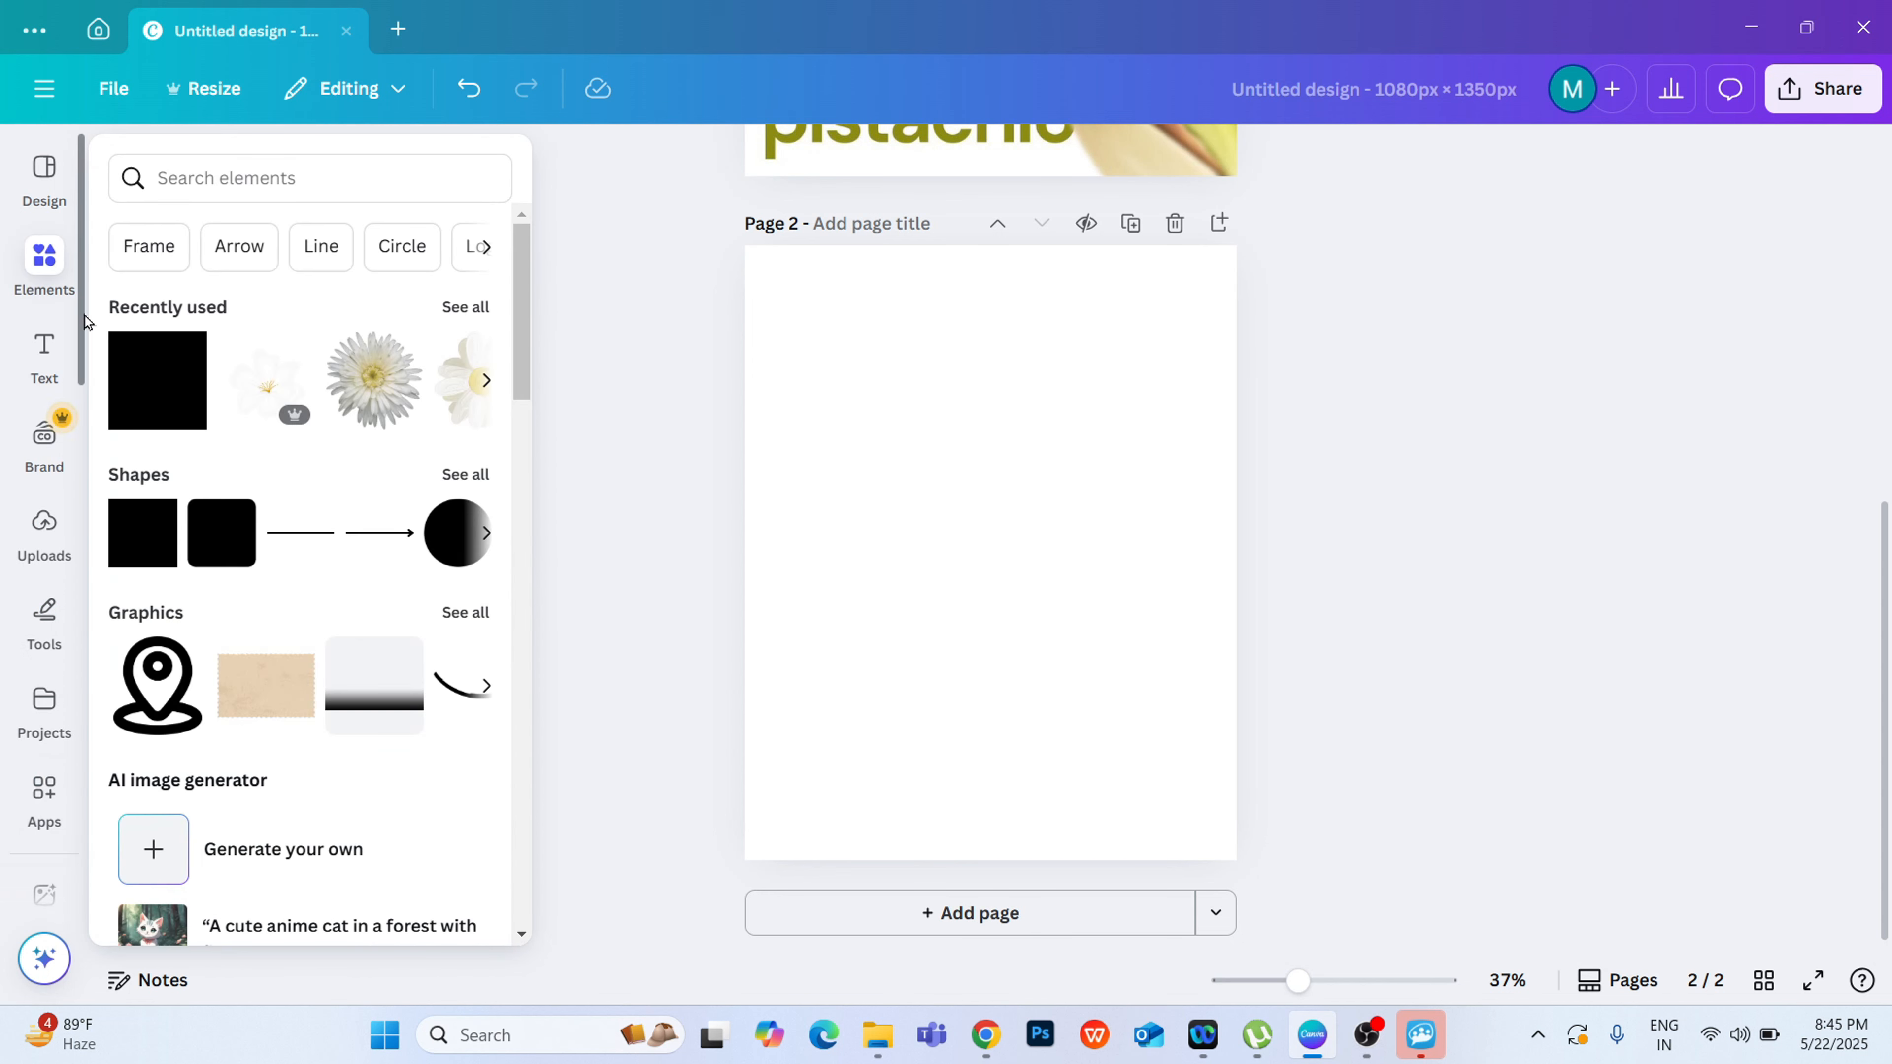
pyautogui.scroll(-5, 75, 447)
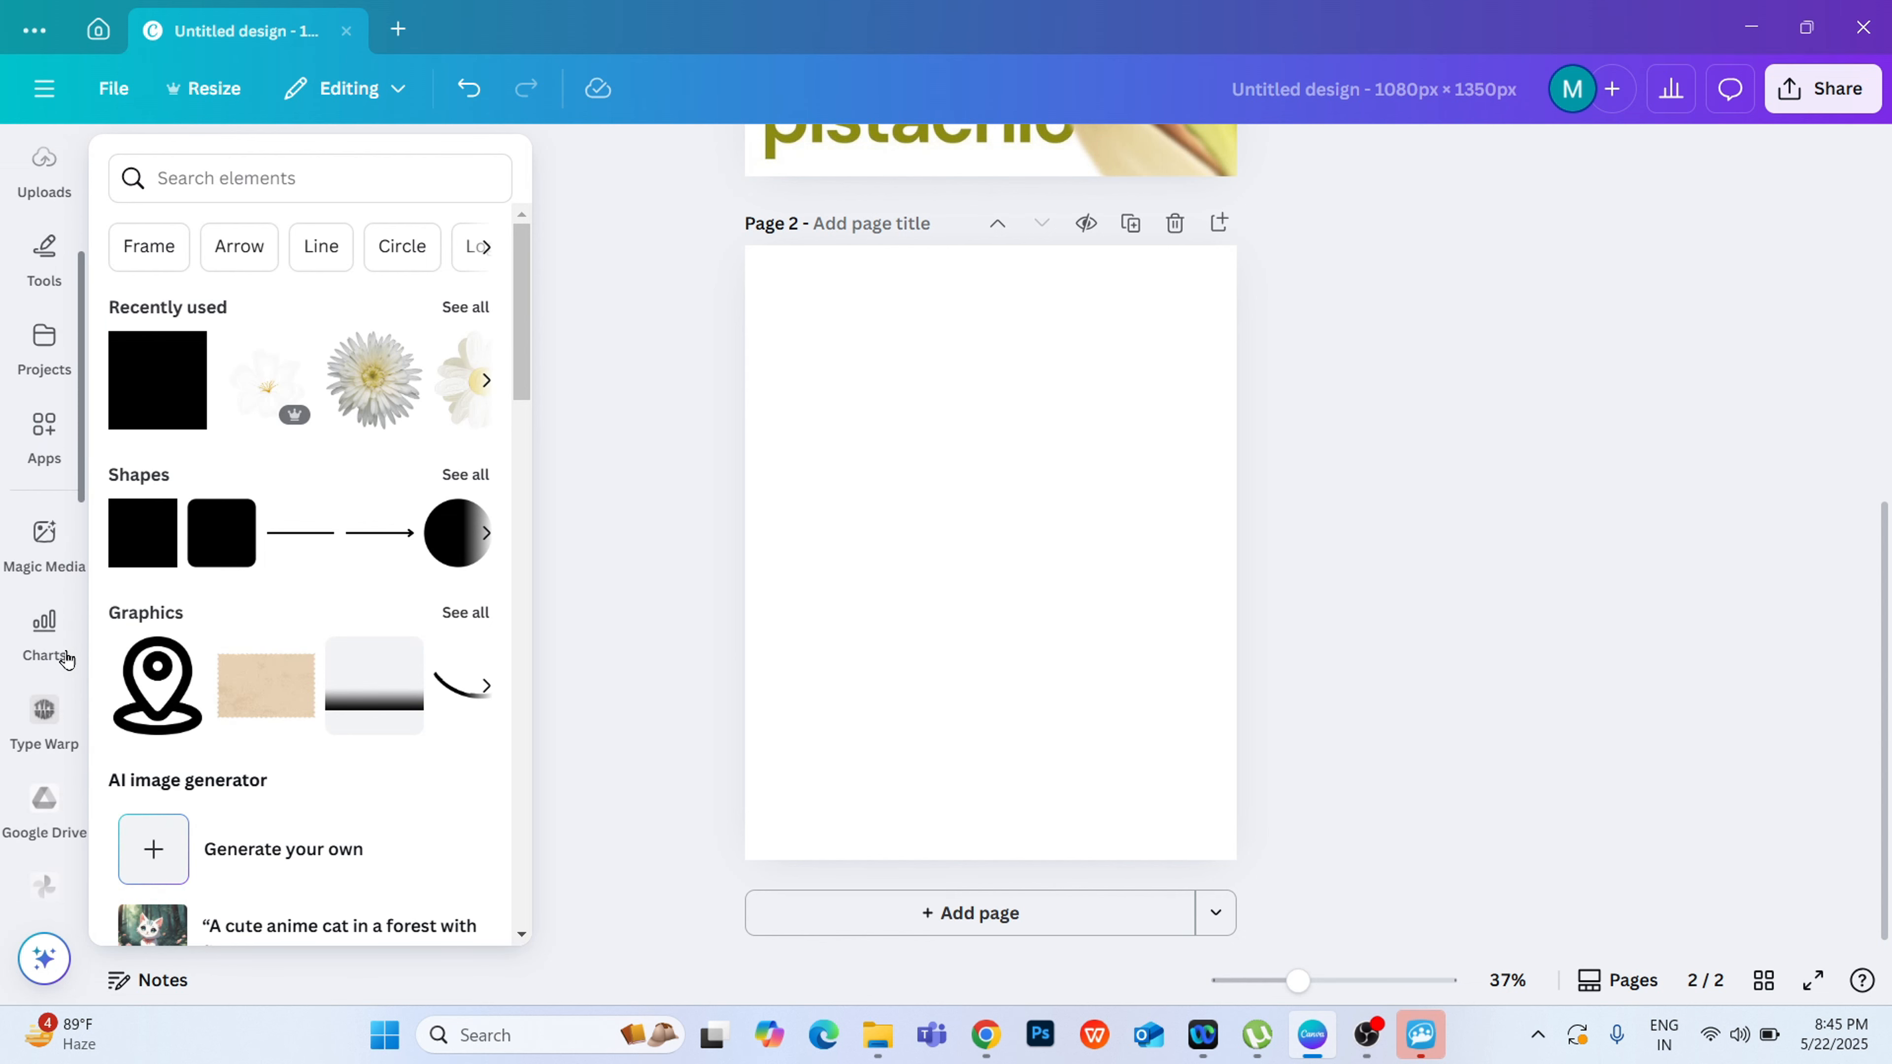
pyautogui.scroll(1, 45, 634)
pyautogui.click(9, 589)
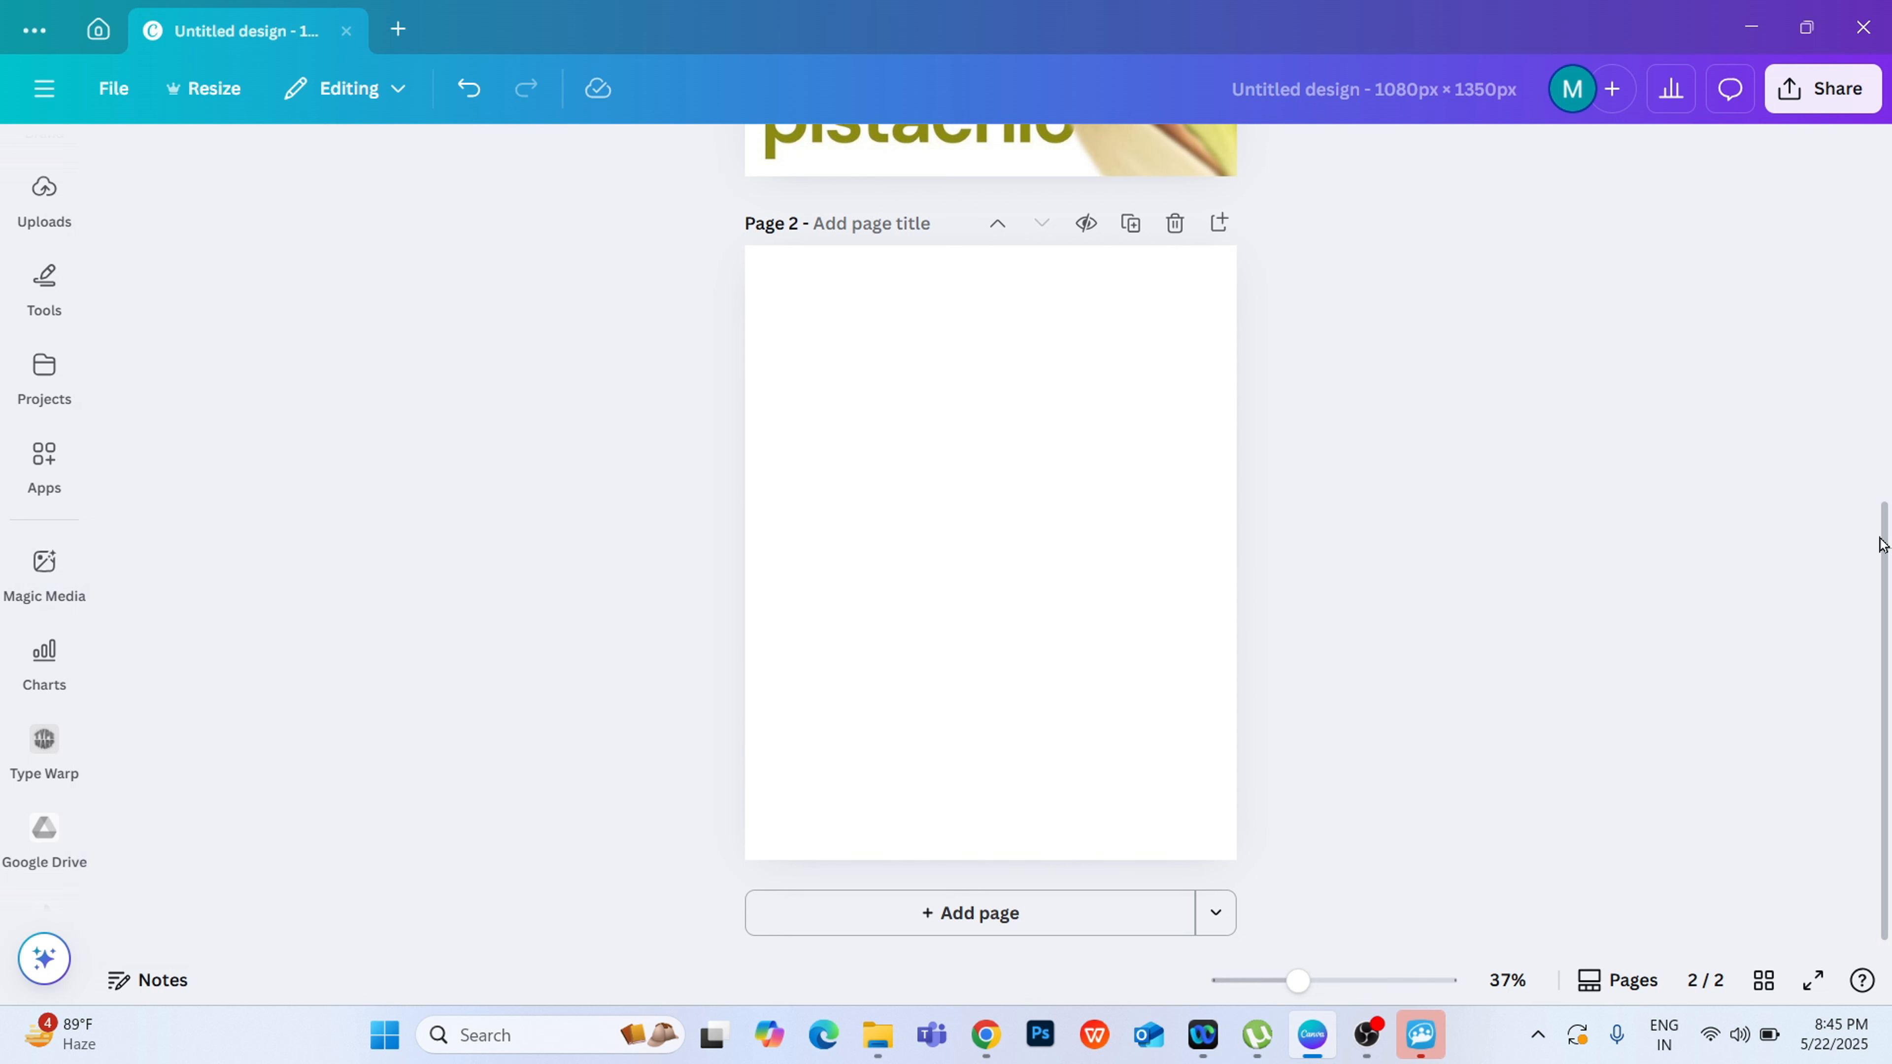
pyautogui.scroll(5, 1877, 529)
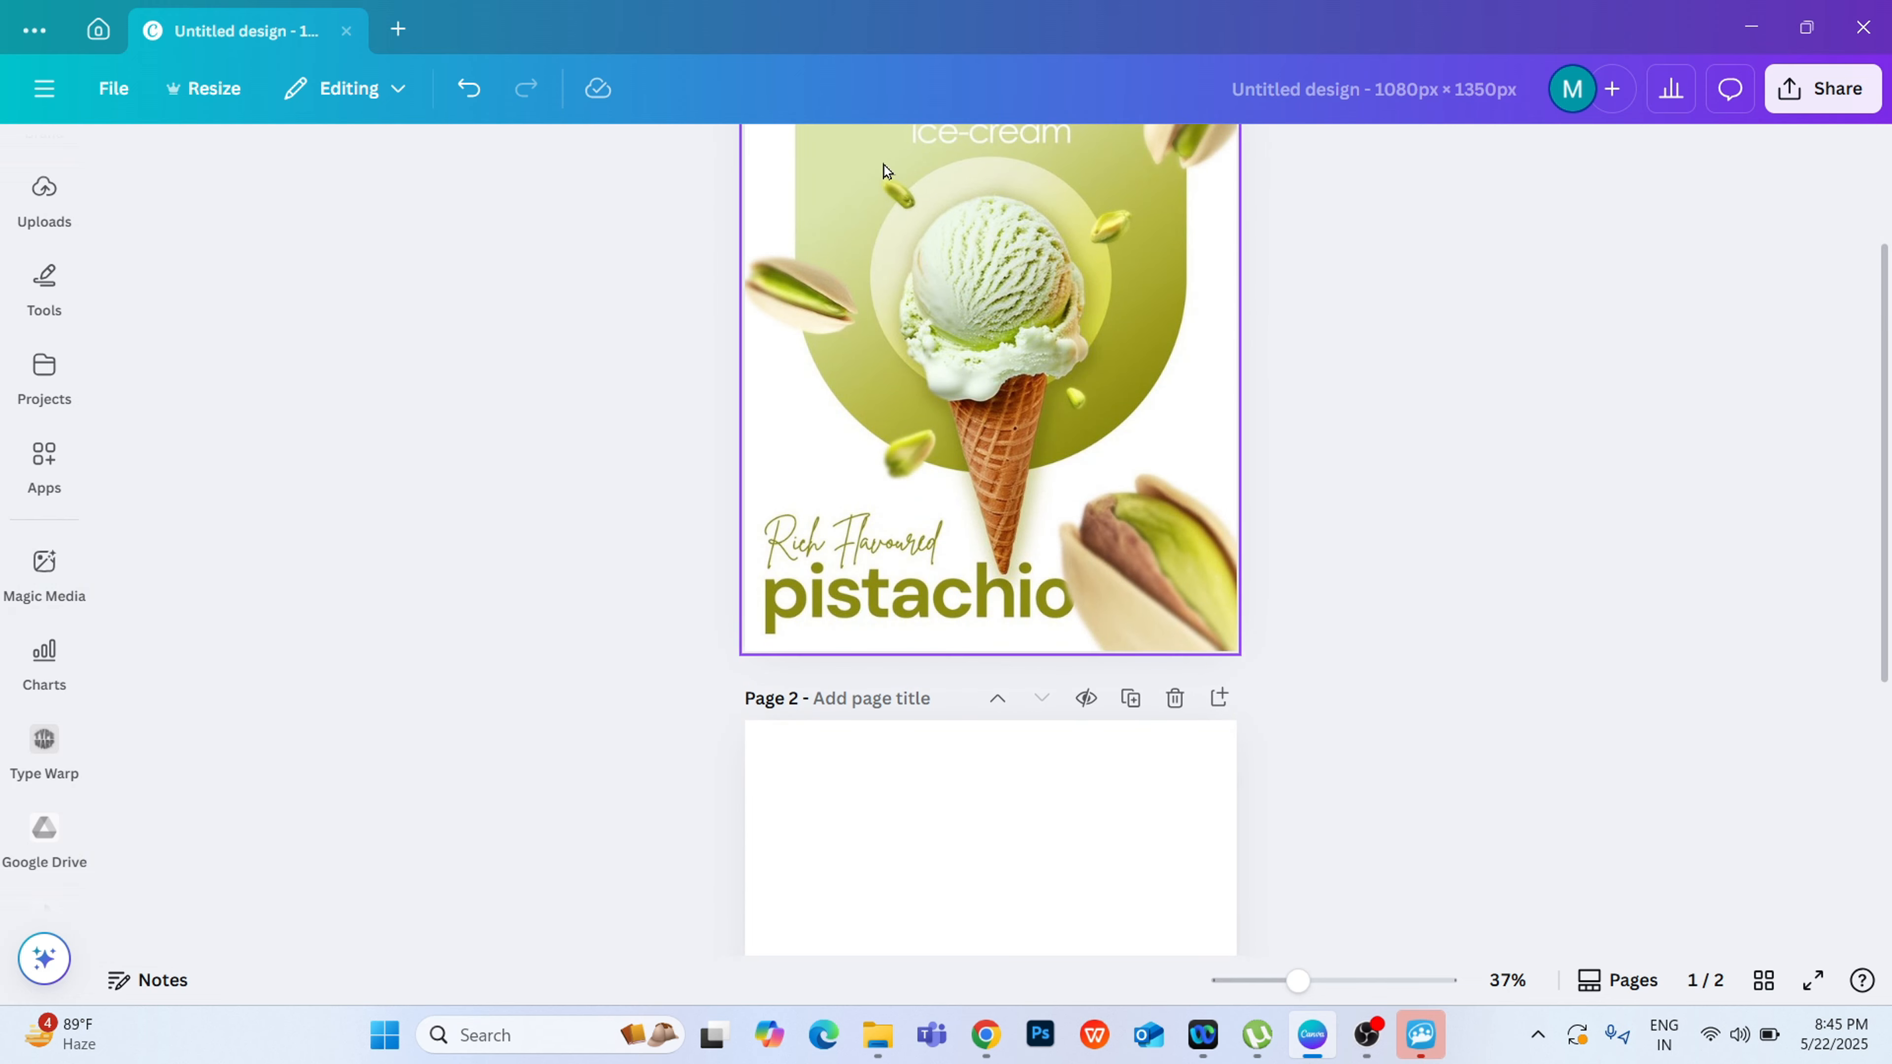
pyautogui.moveTo(1884, 555); pyautogui.dragTo(1886, 440)
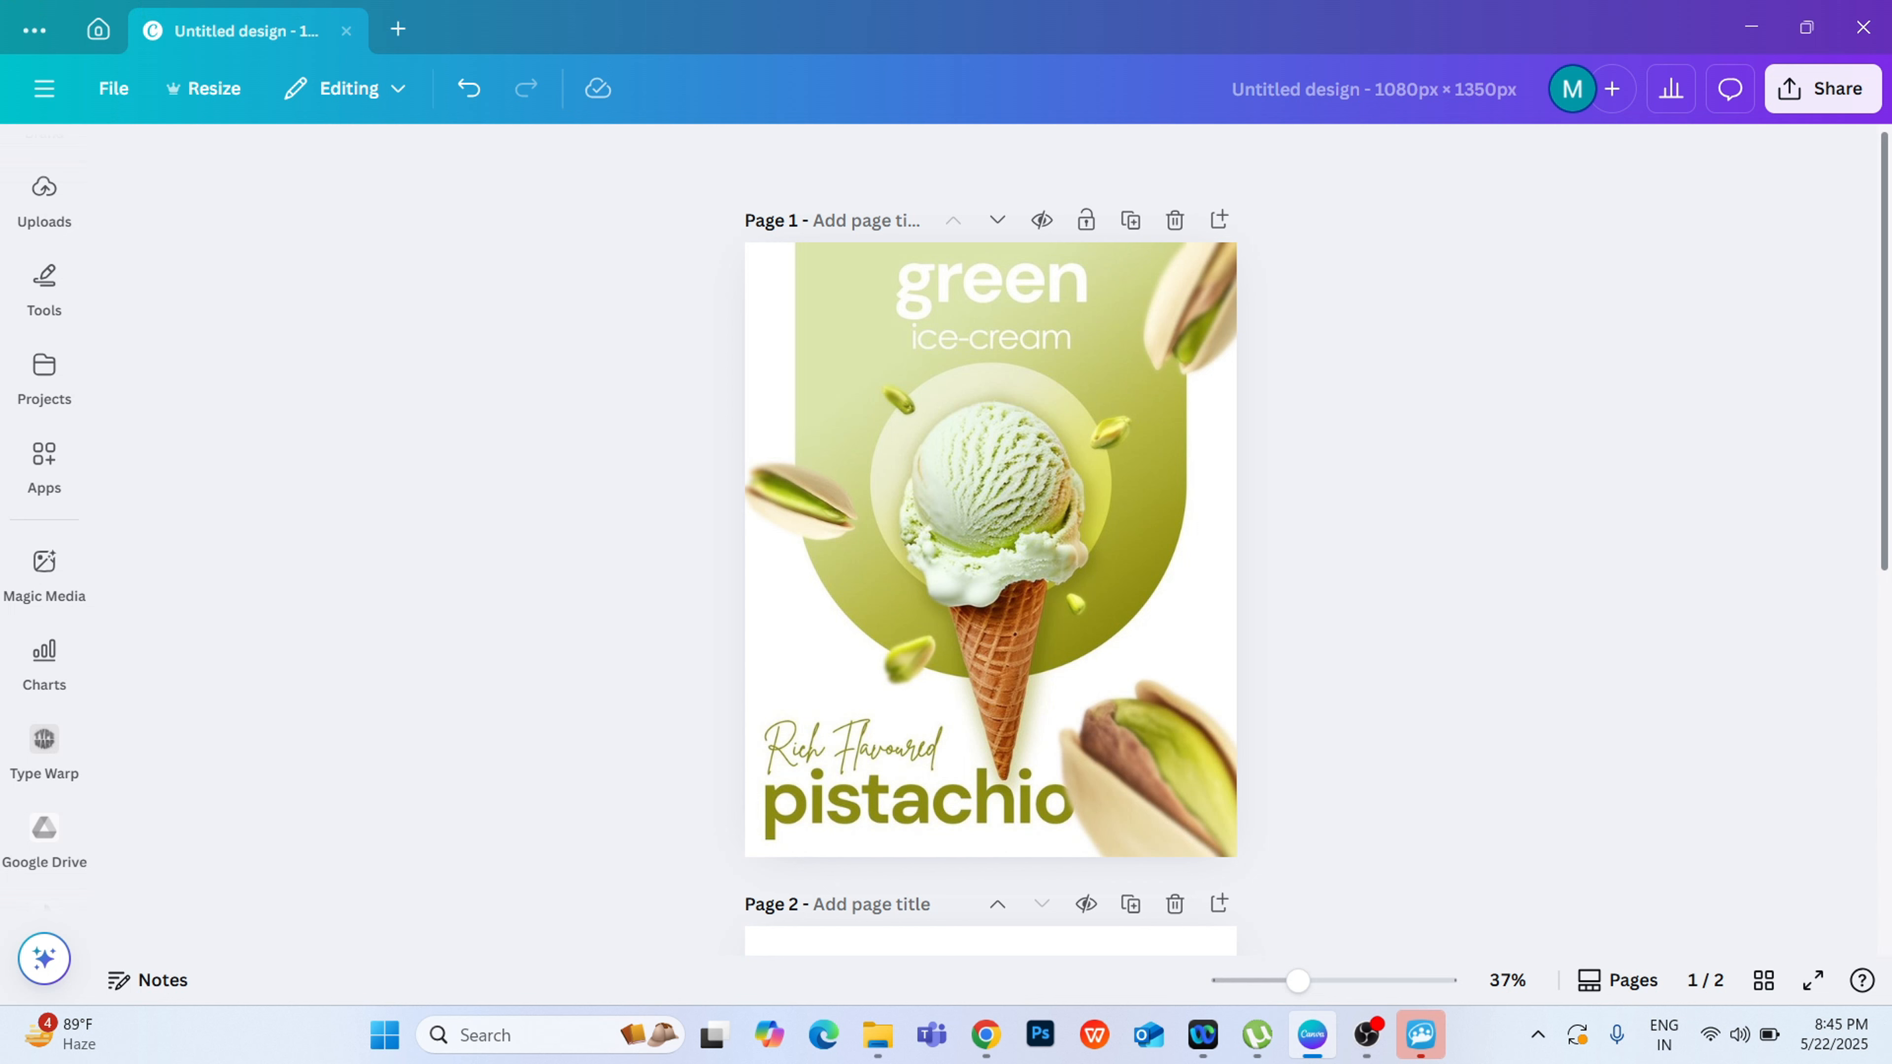
pyautogui.scroll(-5, 991, 521)
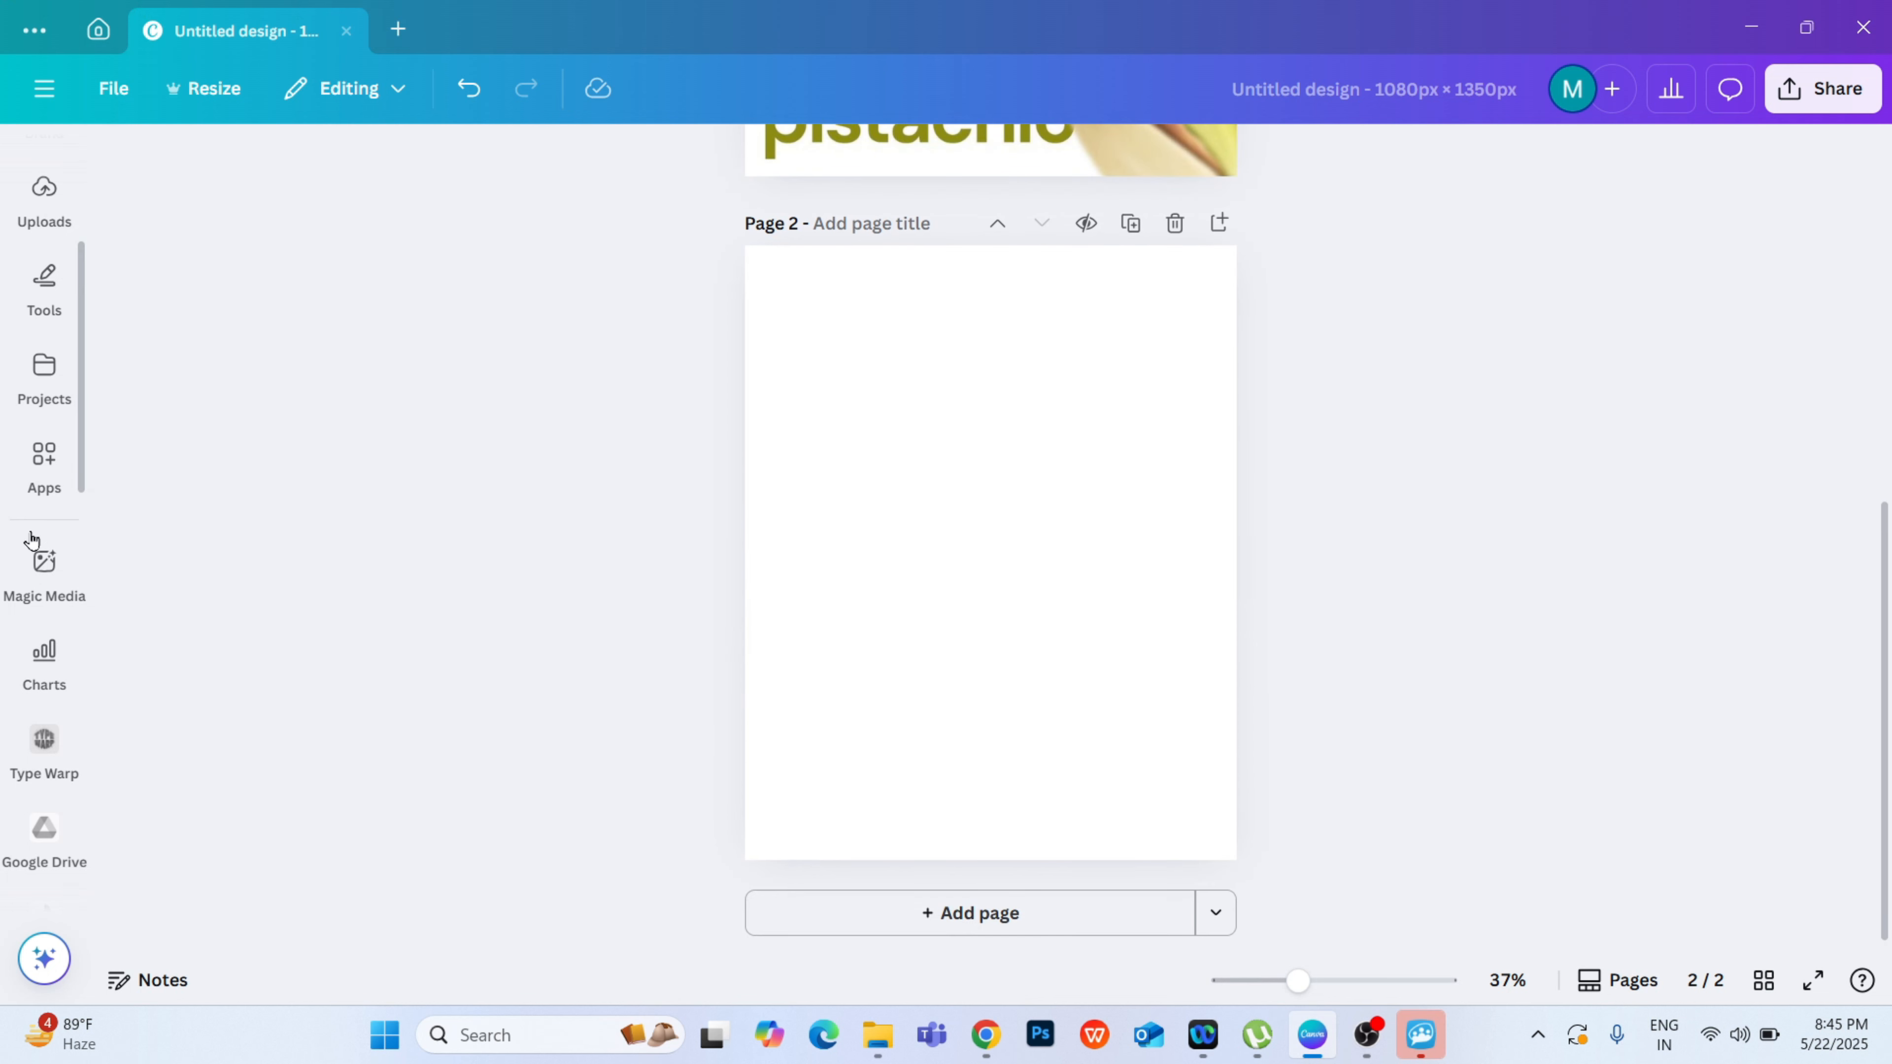
# Step: Search the elements library for "shape"
pyautogui.scroll(5, 59, 424)
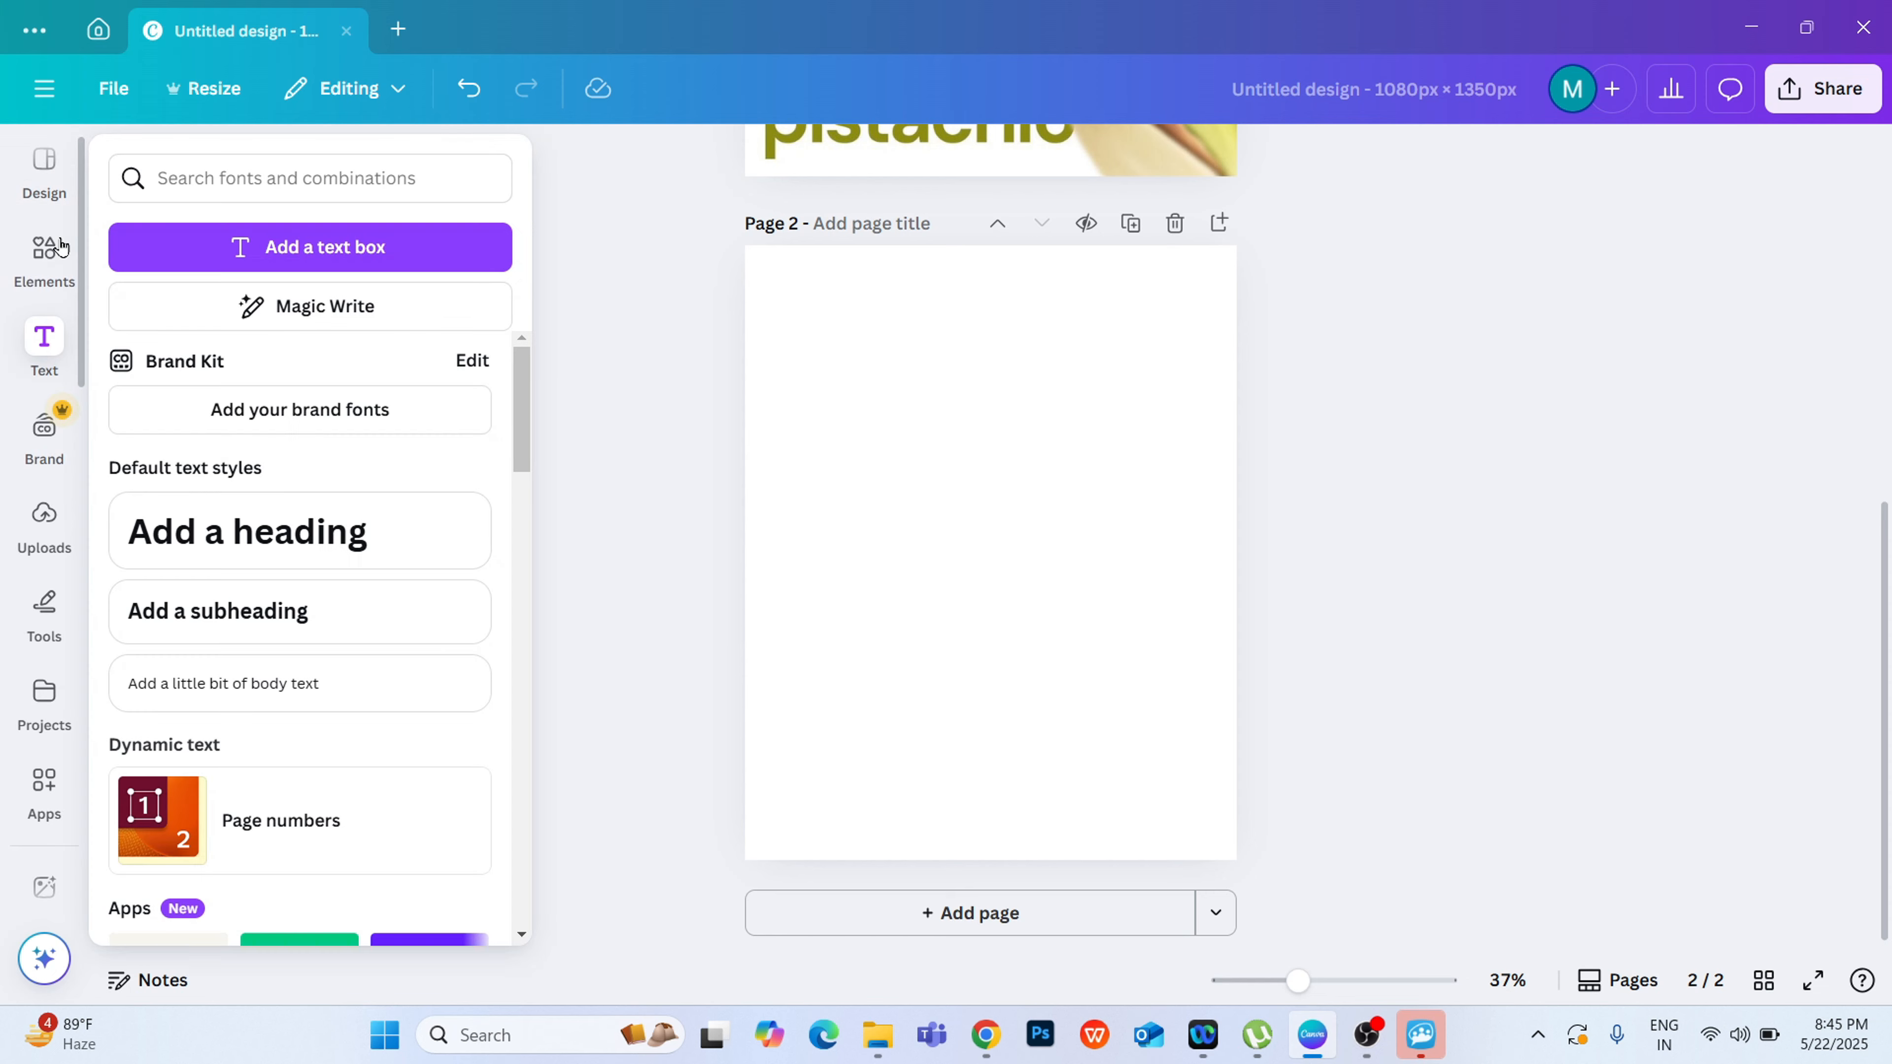
pyautogui.click(44, 257)
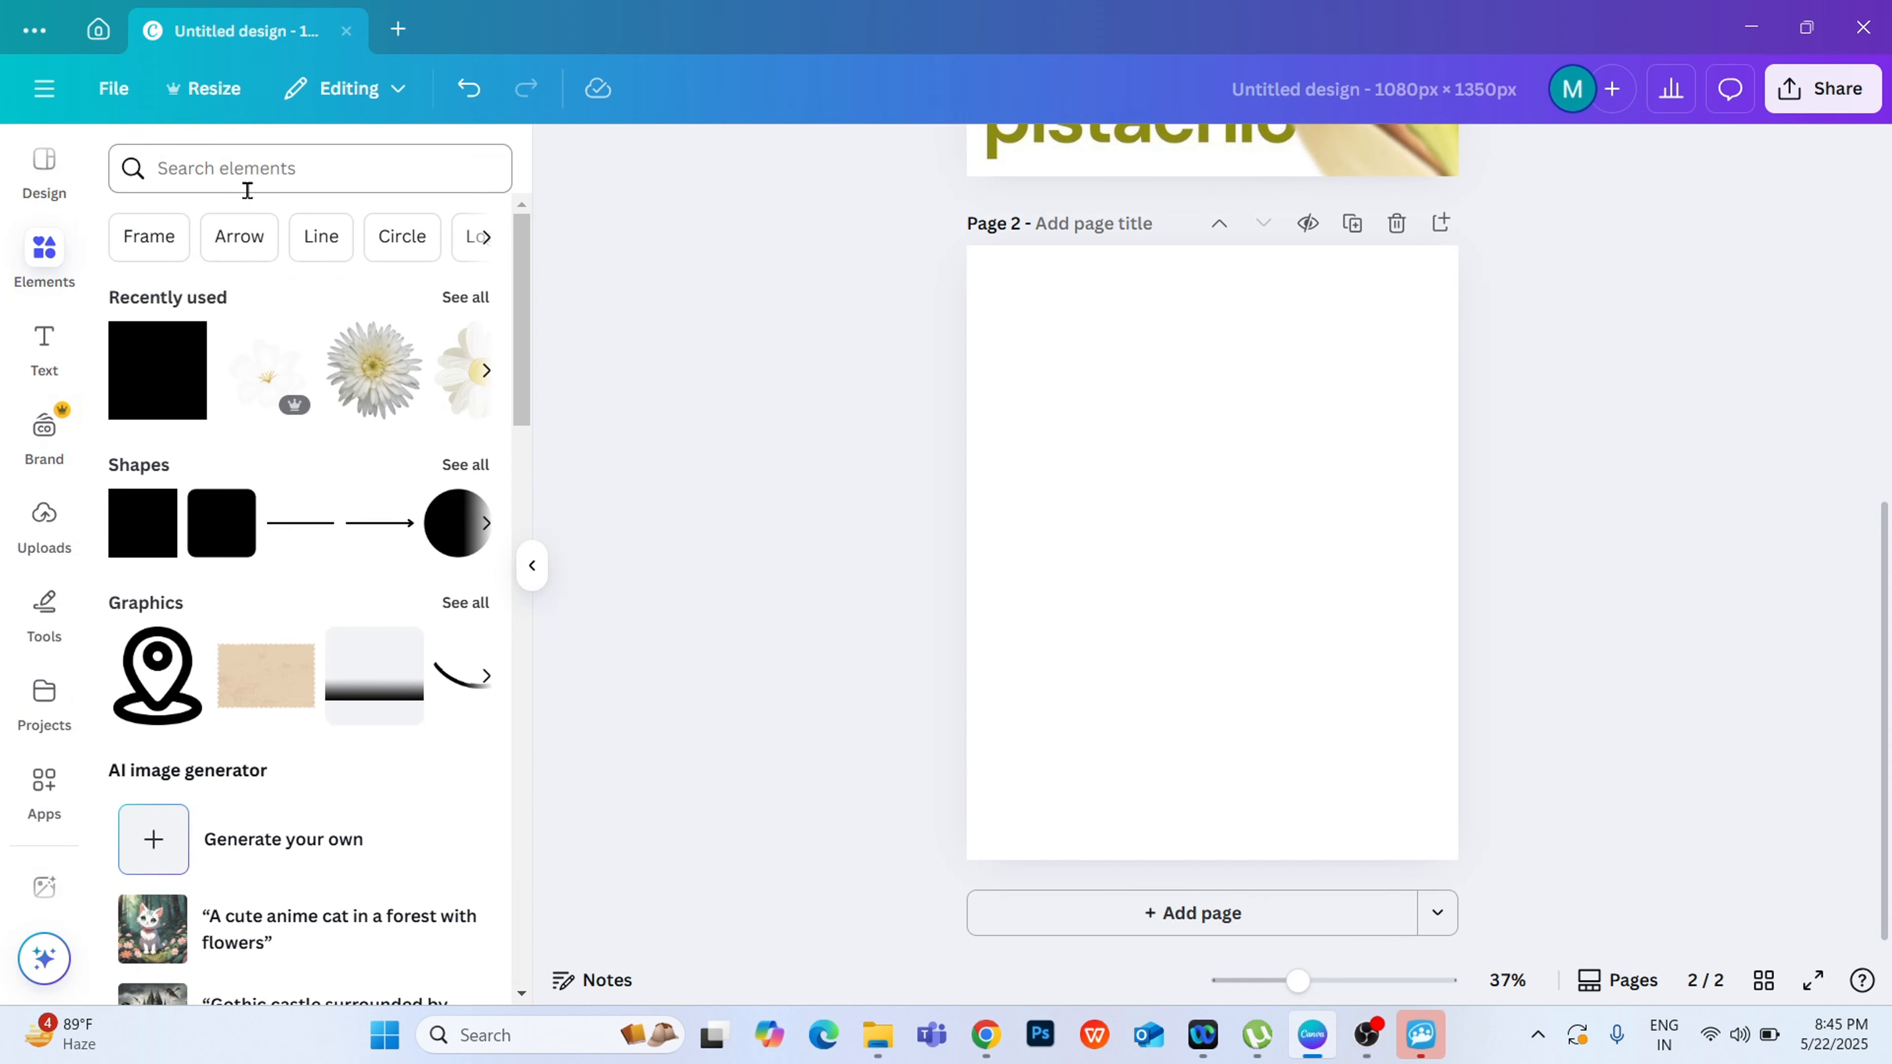
pyautogui.click(258, 158)
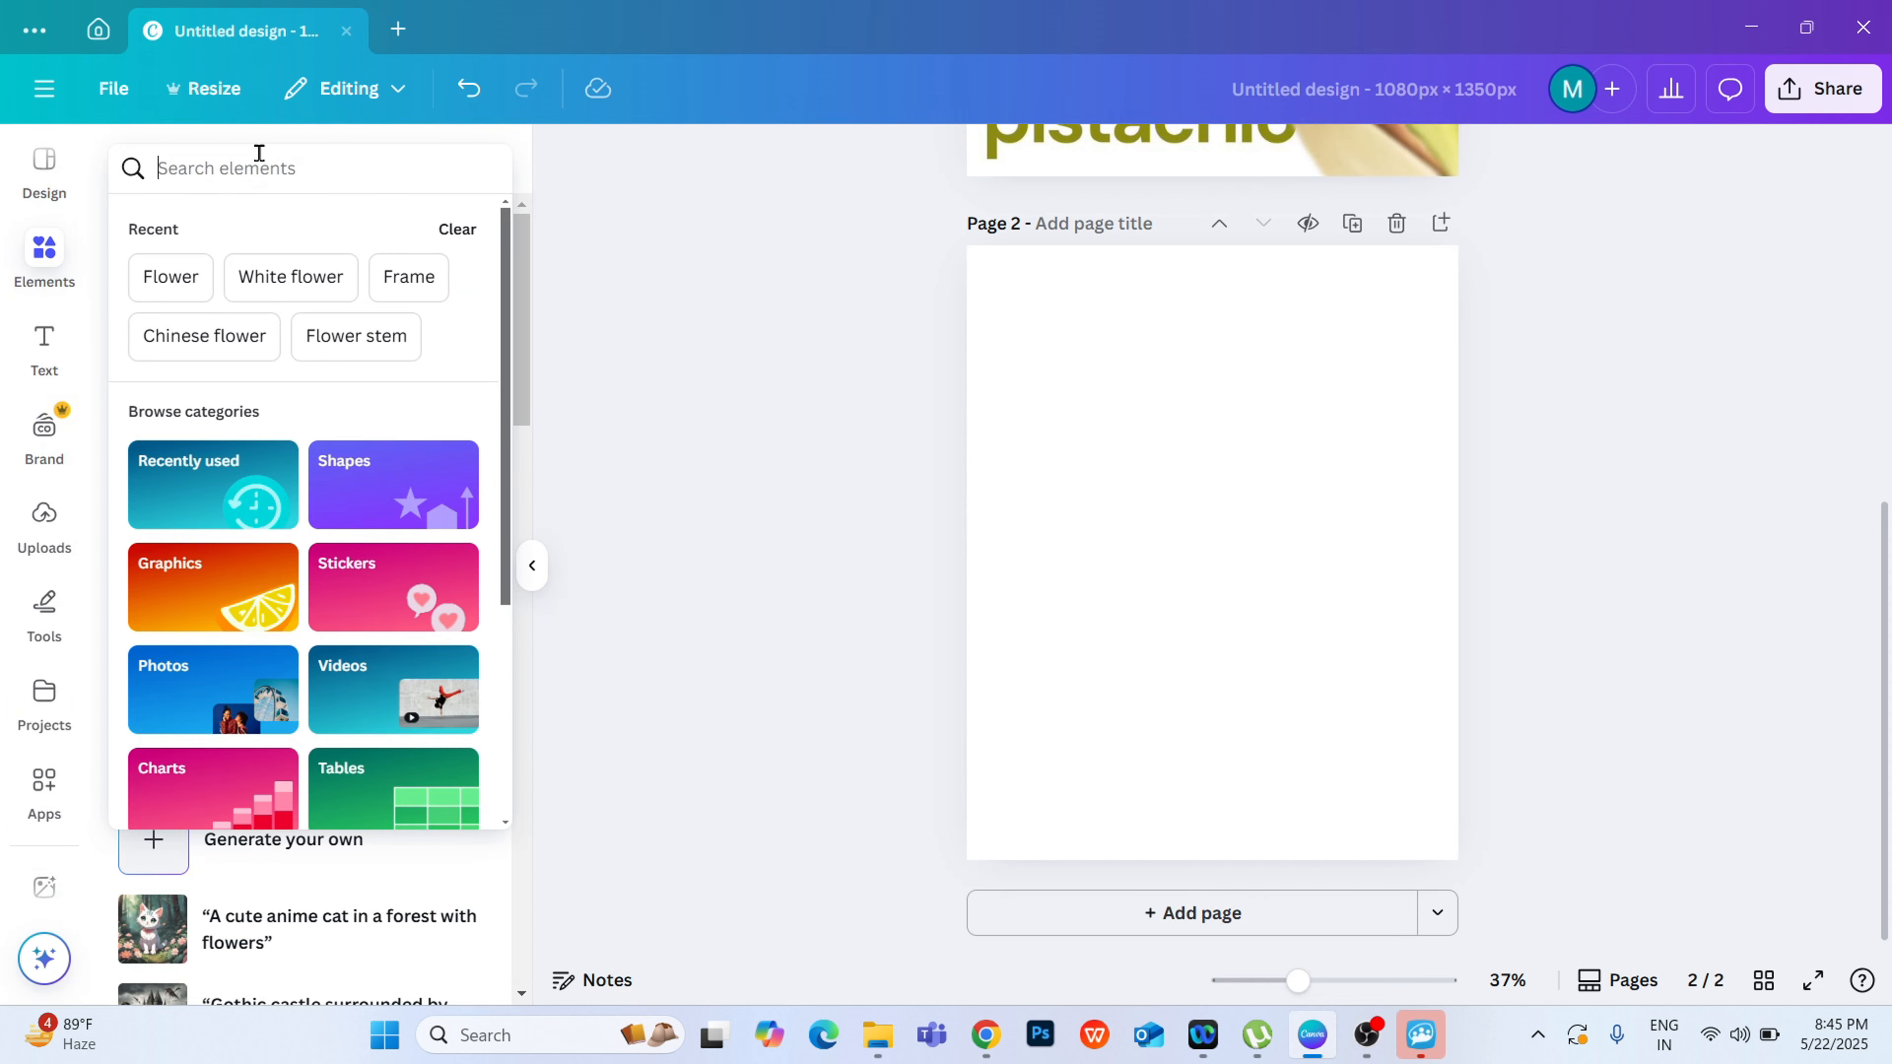
pyautogui.write('shape')
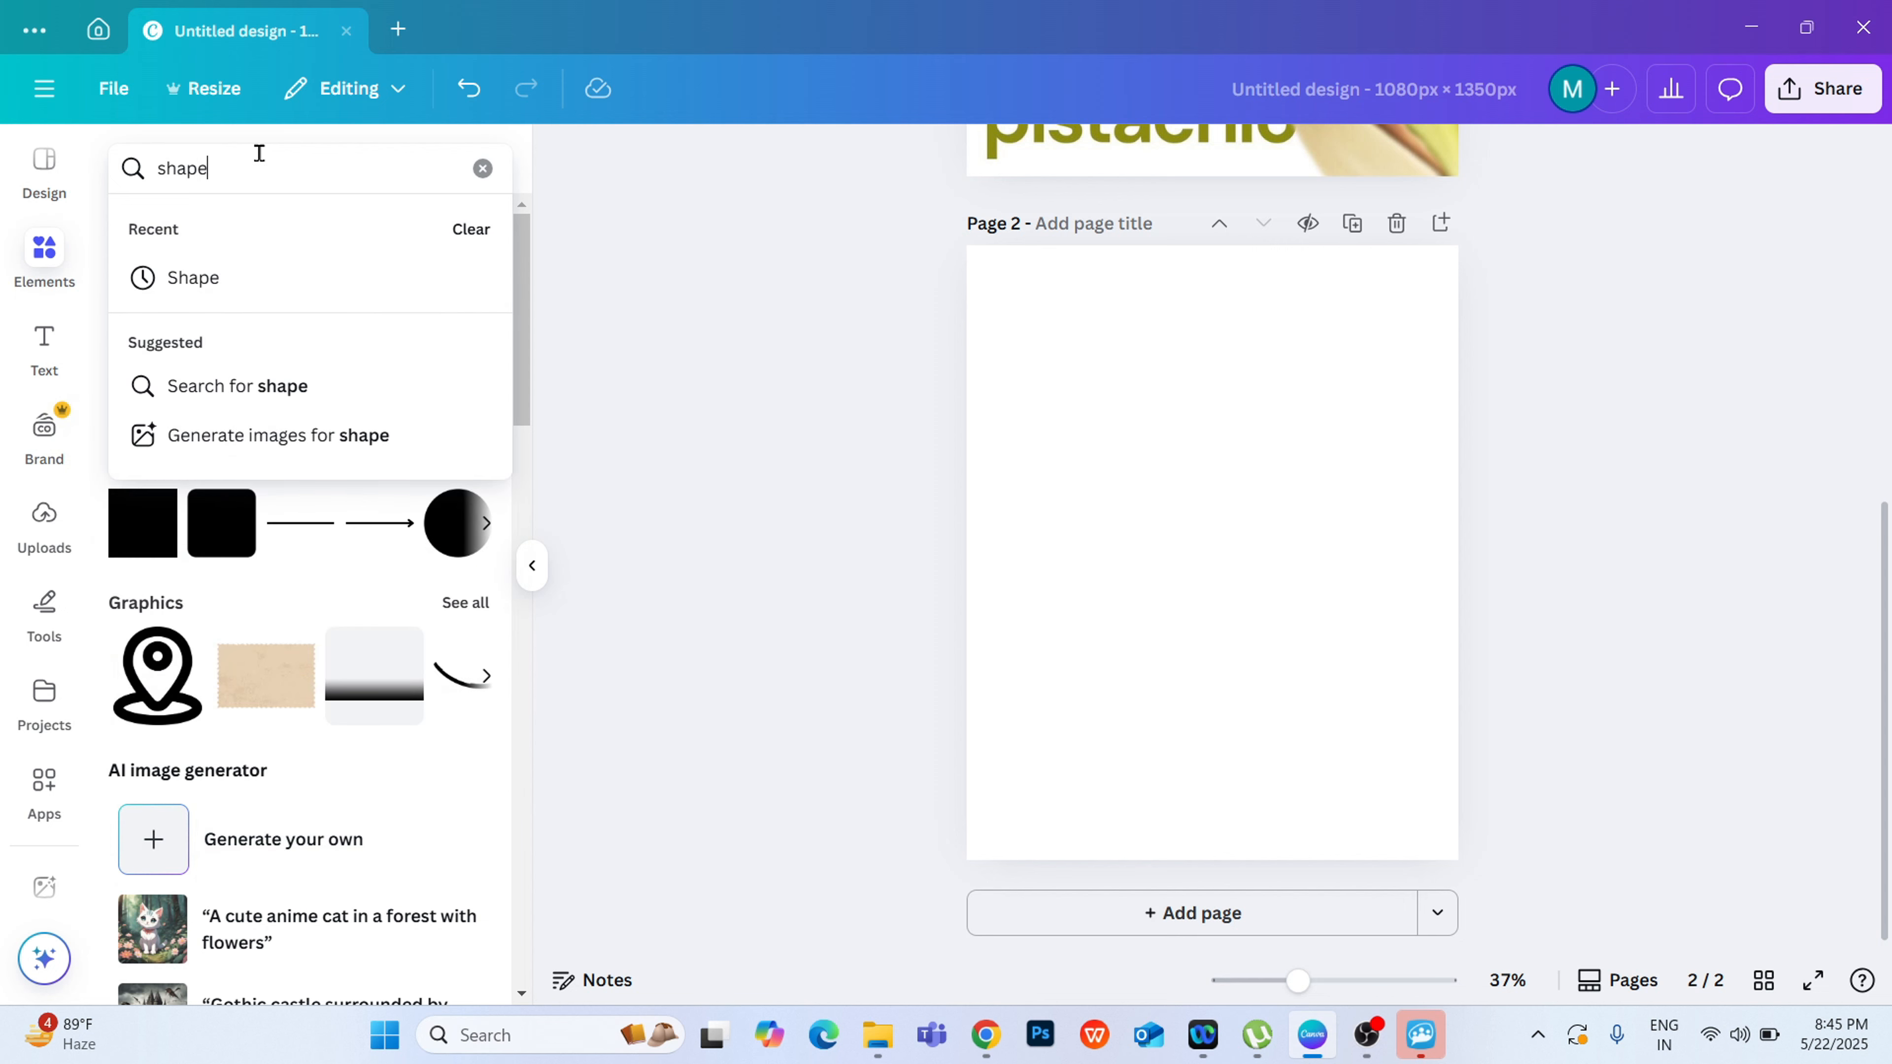
pyautogui.press('Return')
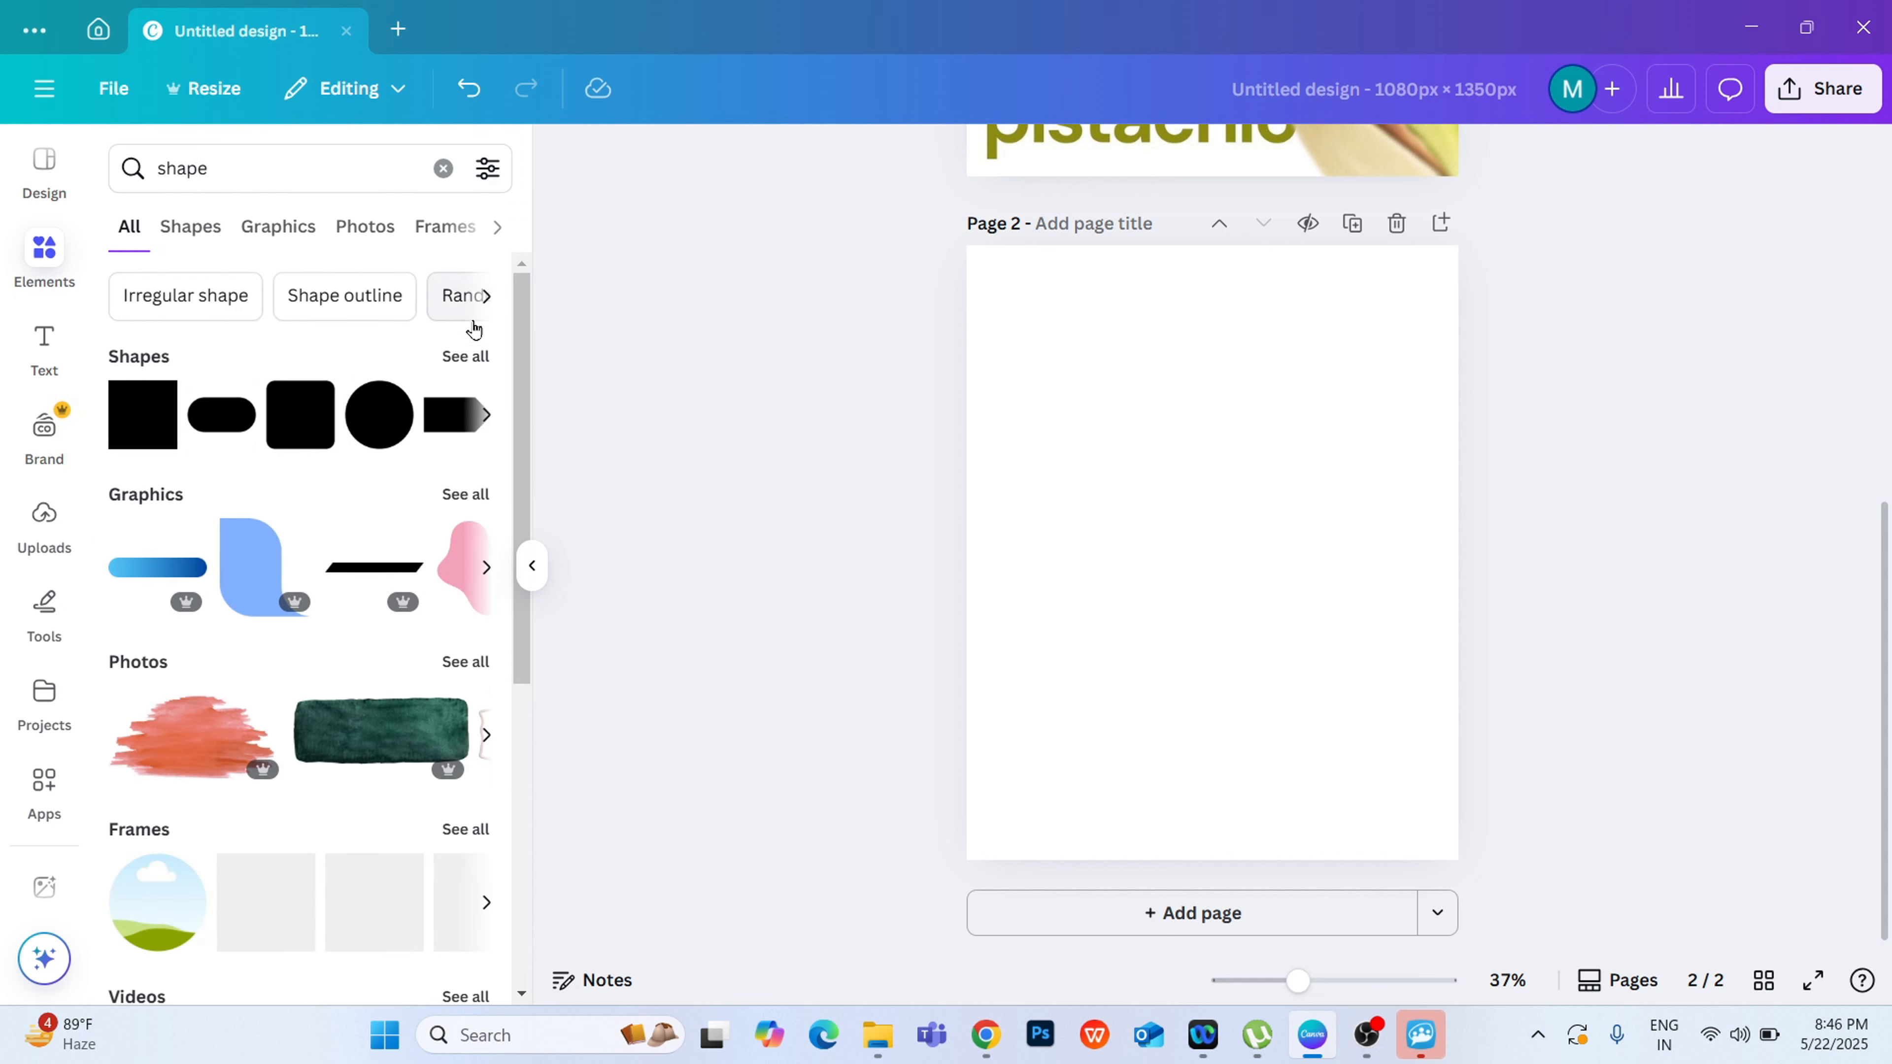
# Step: Add the flat-topped shape with a rounded bottom from the shapes library to page 2 and place it against the page's upper edge
pyautogui.click(463, 355)
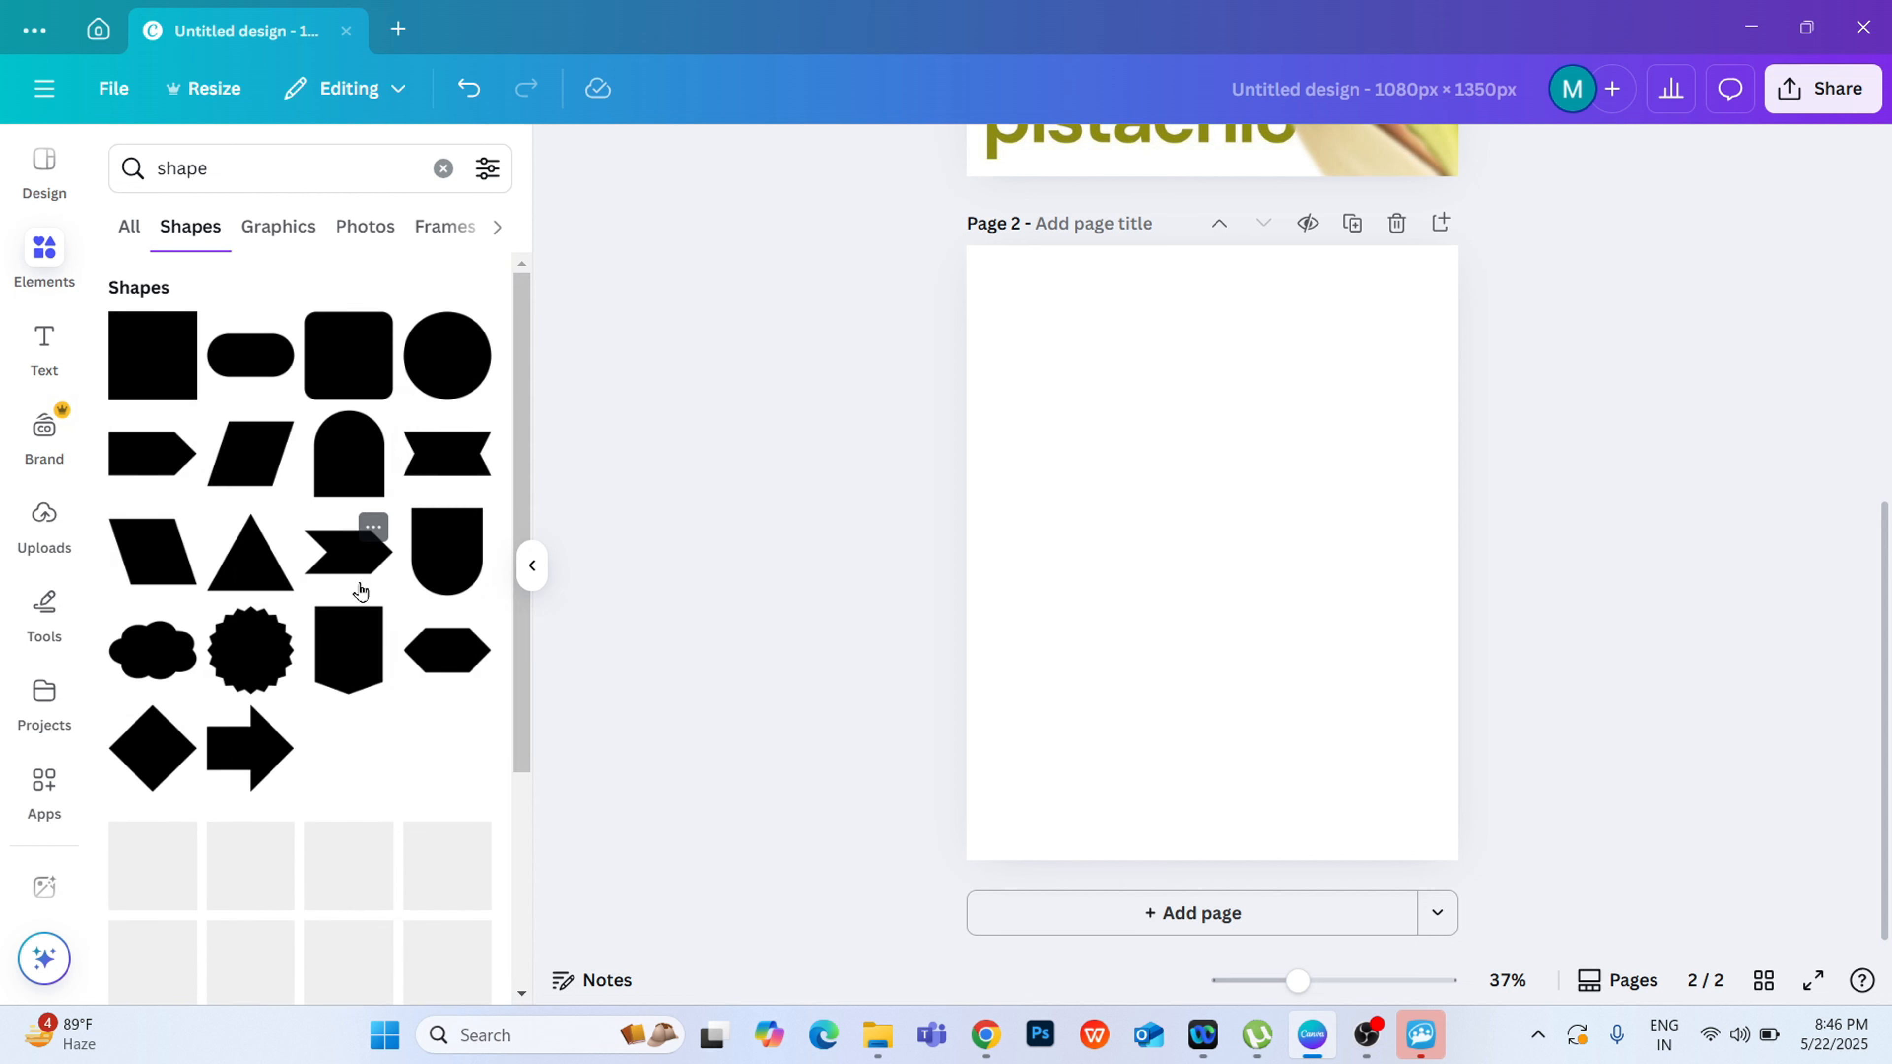
pyautogui.click(441, 564)
pyautogui.click(1698, 538)
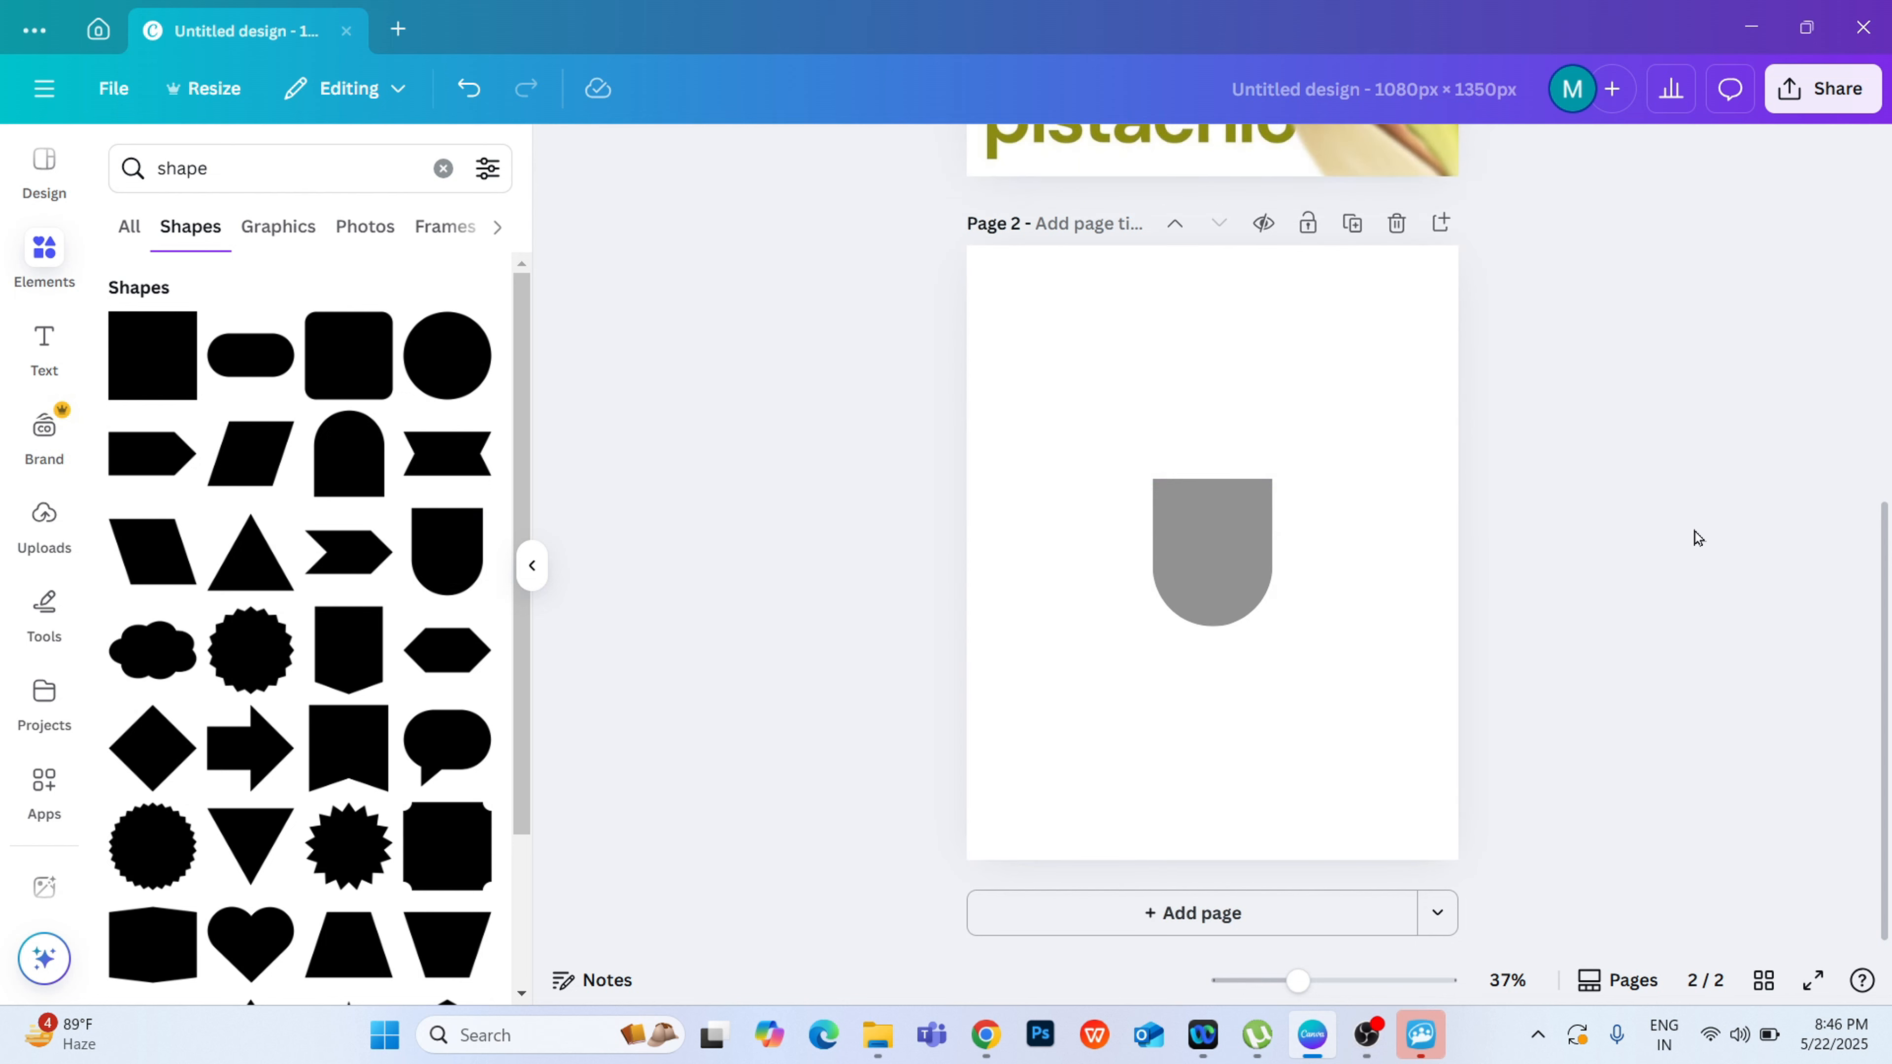
pyautogui.moveTo(1181, 514); pyautogui.dragTo(840, 279)
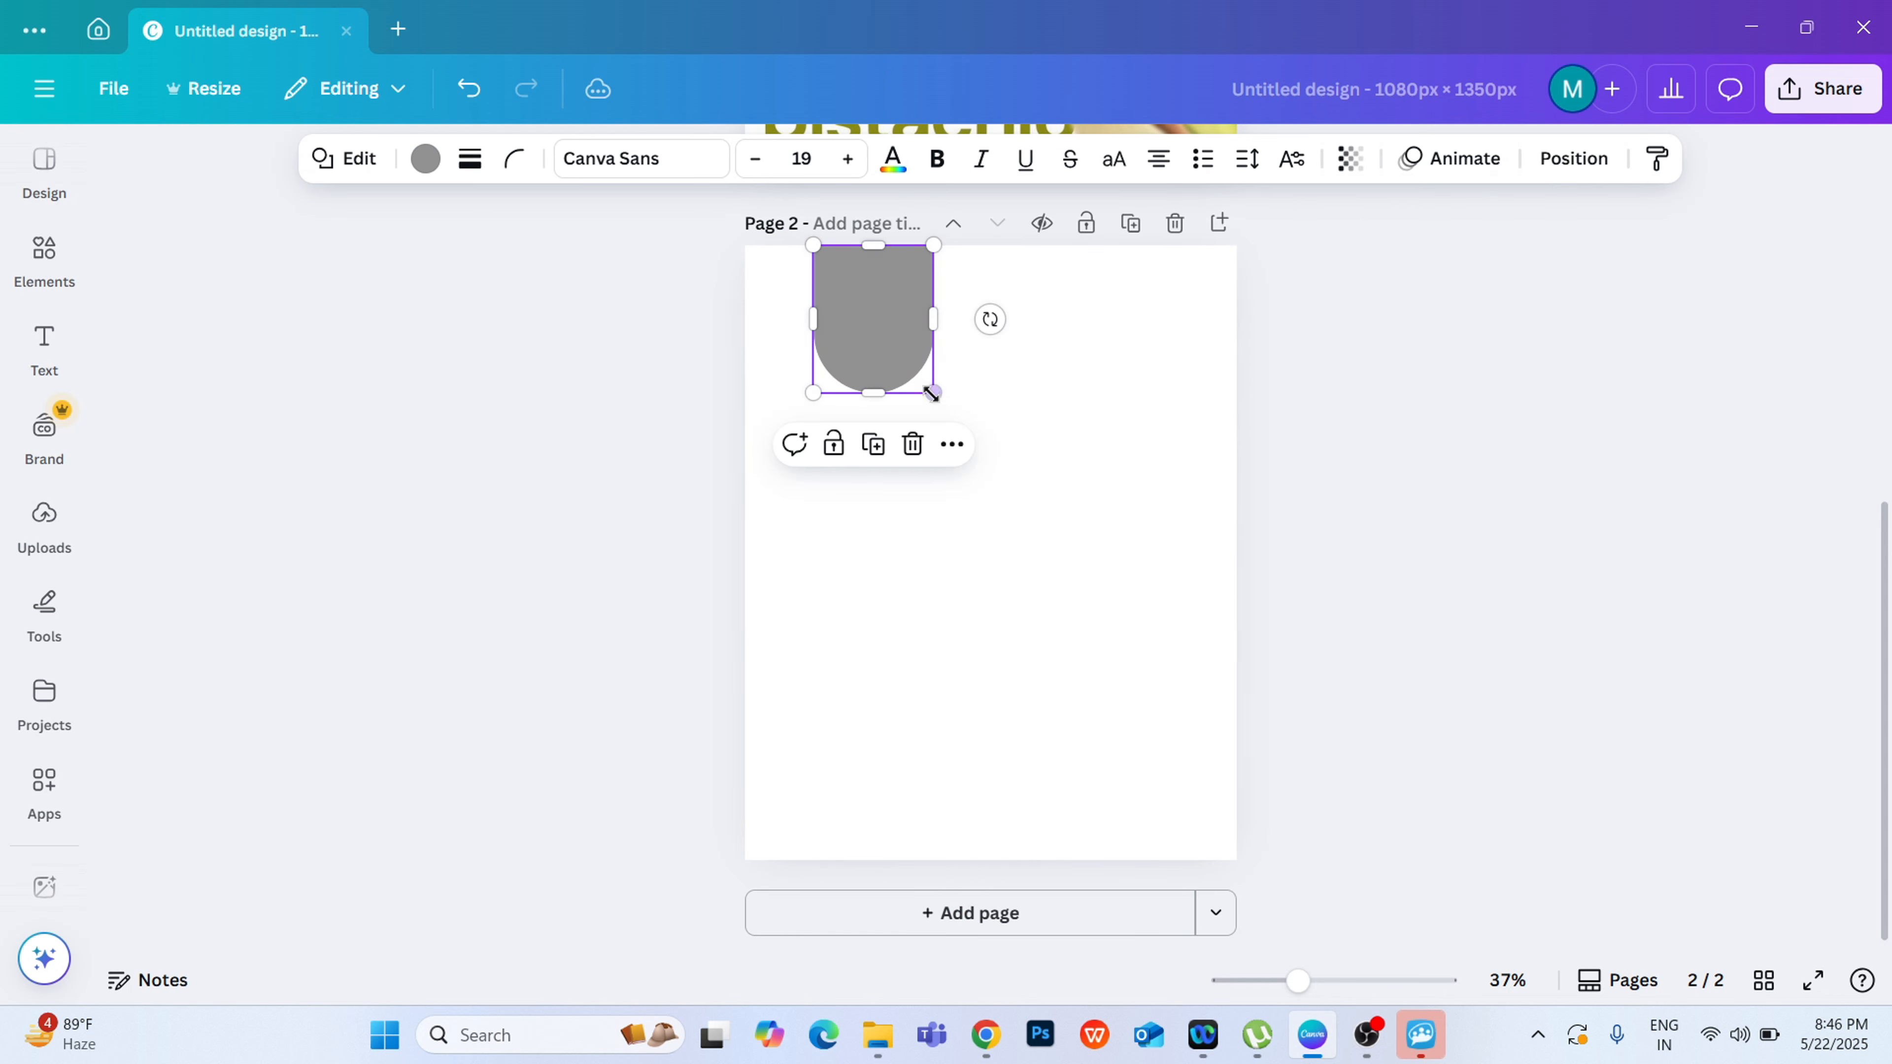
# Step: Enlarge the shape to about two-thirds of the page width and centre it horizontally, with its flat top extending beyond the page's upper edge
pyautogui.moveTo(932, 392); pyautogui.dragTo(1131, 638)
pyautogui.moveTo(985, 531); pyautogui.dragTo(986, 435)
pyautogui.moveTo(977, 552); pyautogui.dragTo(975, 663)
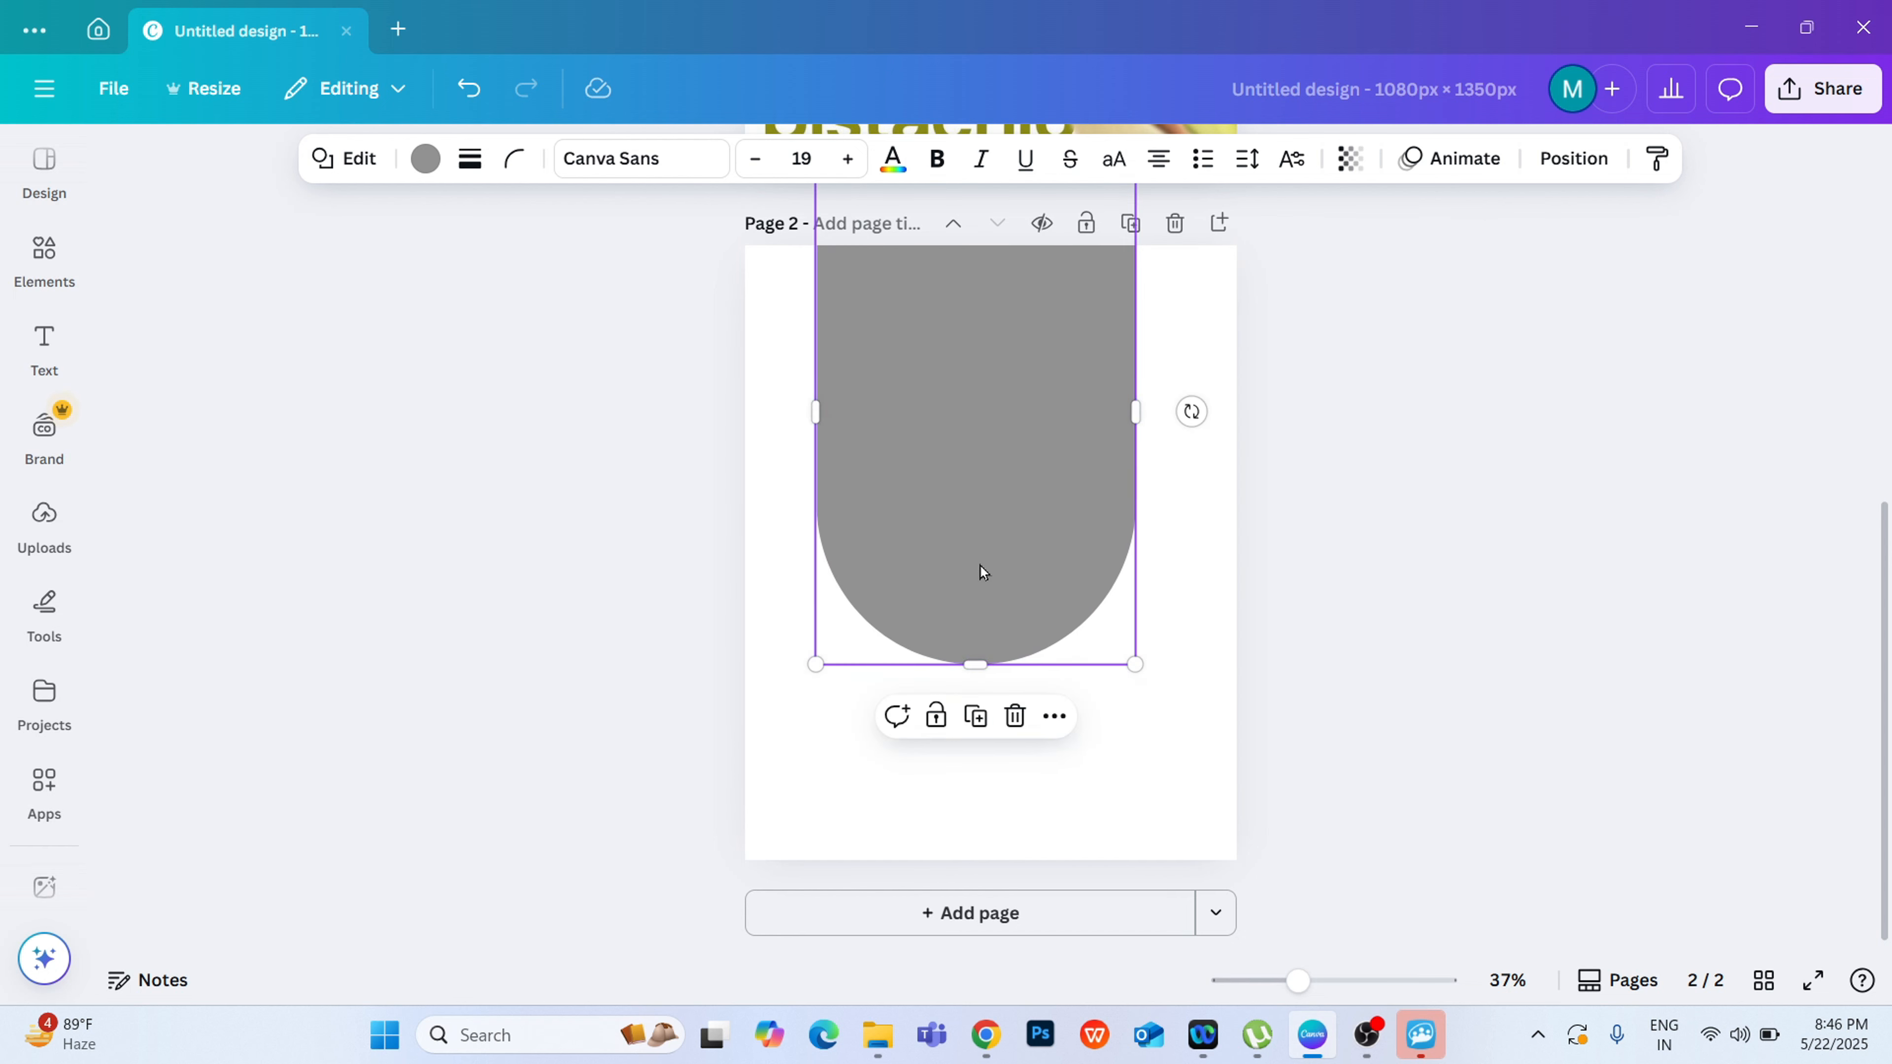
pyautogui.moveTo(1135, 412)
pyautogui.mouseDown()
pyautogui.moveTo(1200, 392)
pyautogui.moveTo(1162, 397)
pyautogui.mouseUp()
pyautogui.moveTo(1069, 520); pyautogui.dragTo(1014, 512)
pyautogui.click(1521, 470)
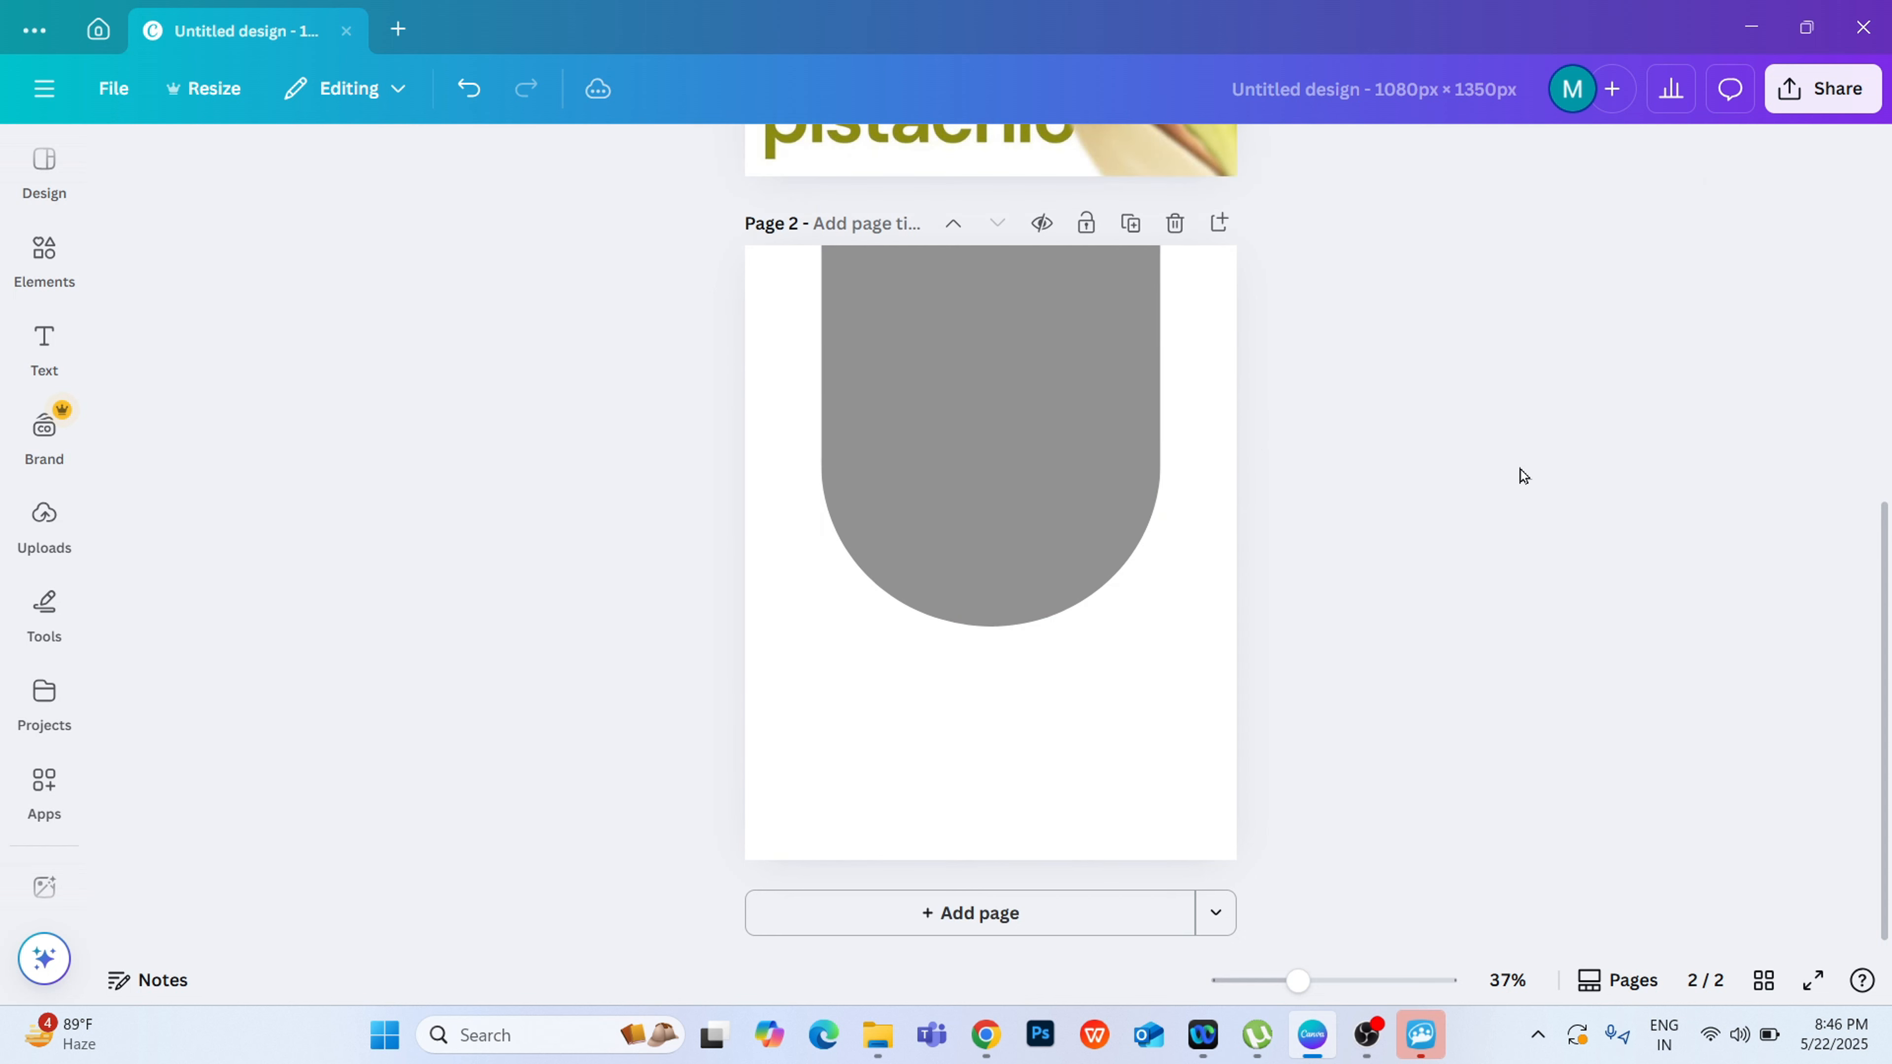
pyautogui.click(876, 494)
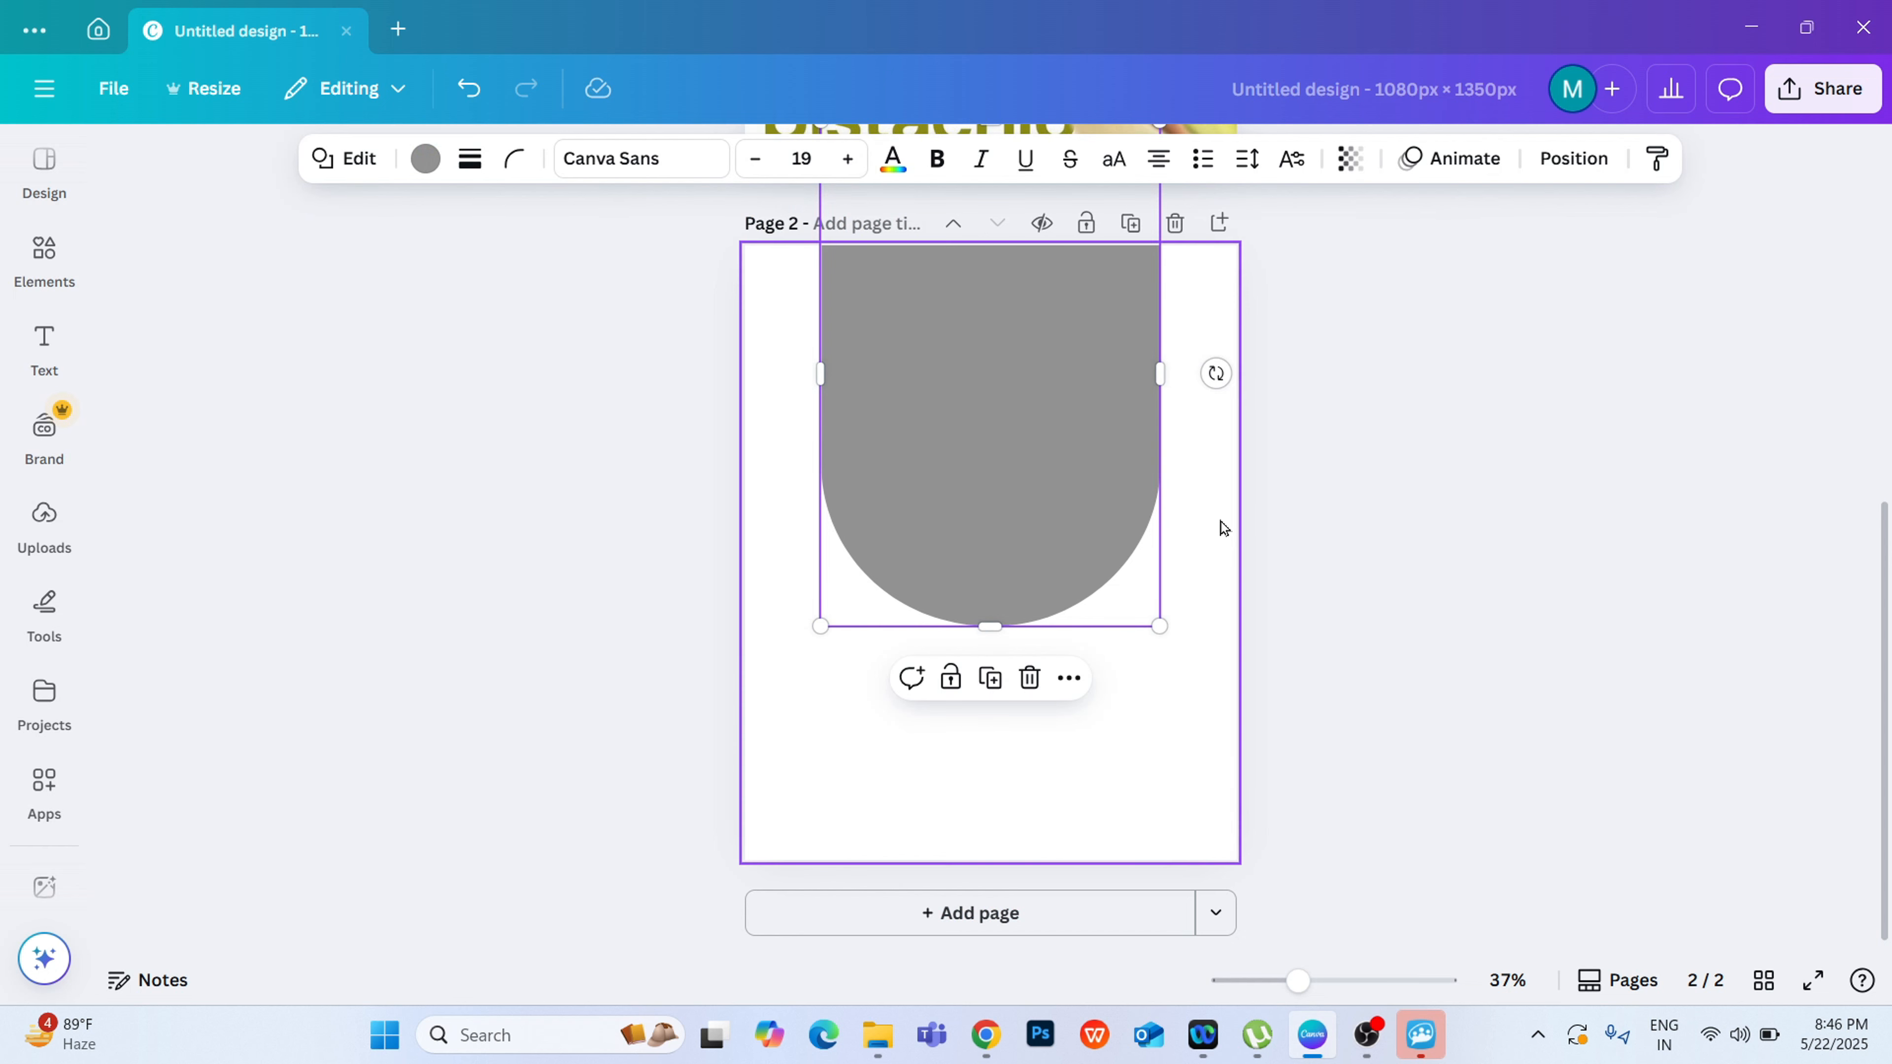
pyautogui.click(1536, 517)
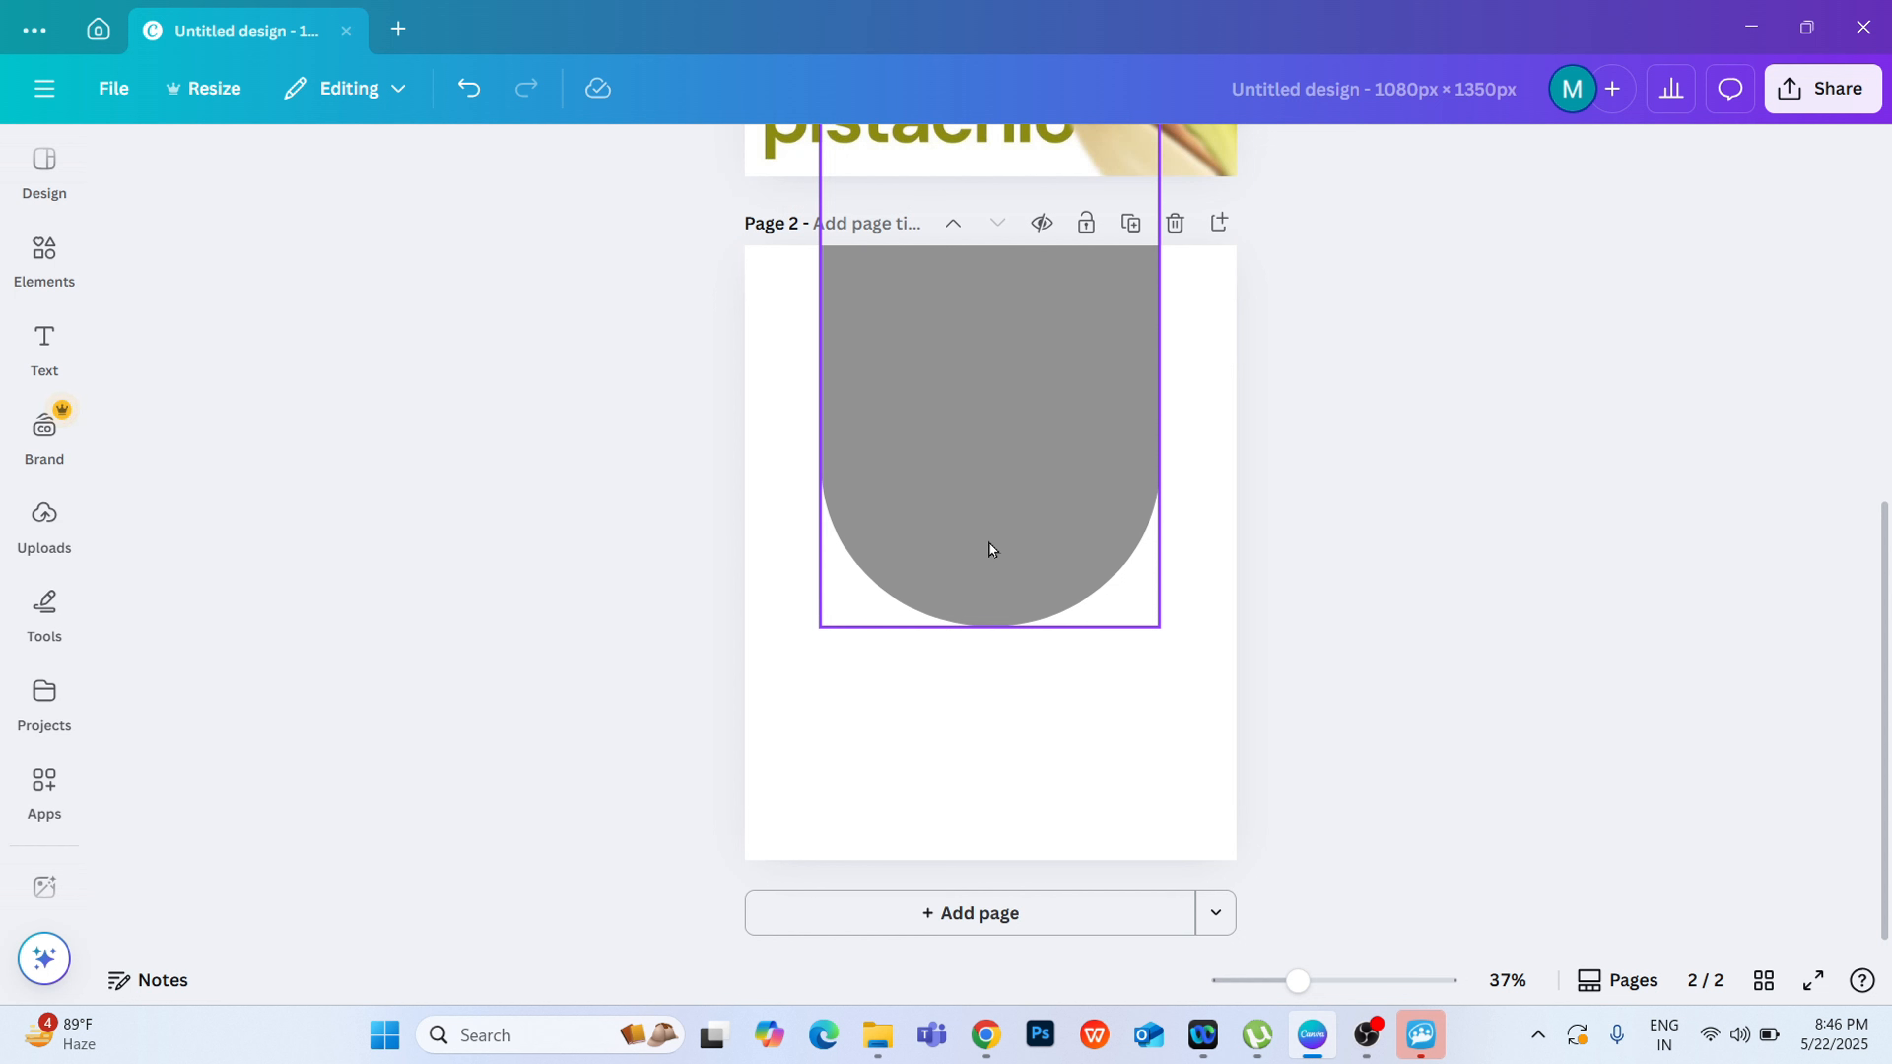
# Step: Fill the shape with the light olive-green photo colour and compare it with the reference poster on page 1
pyautogui.click(962, 386)
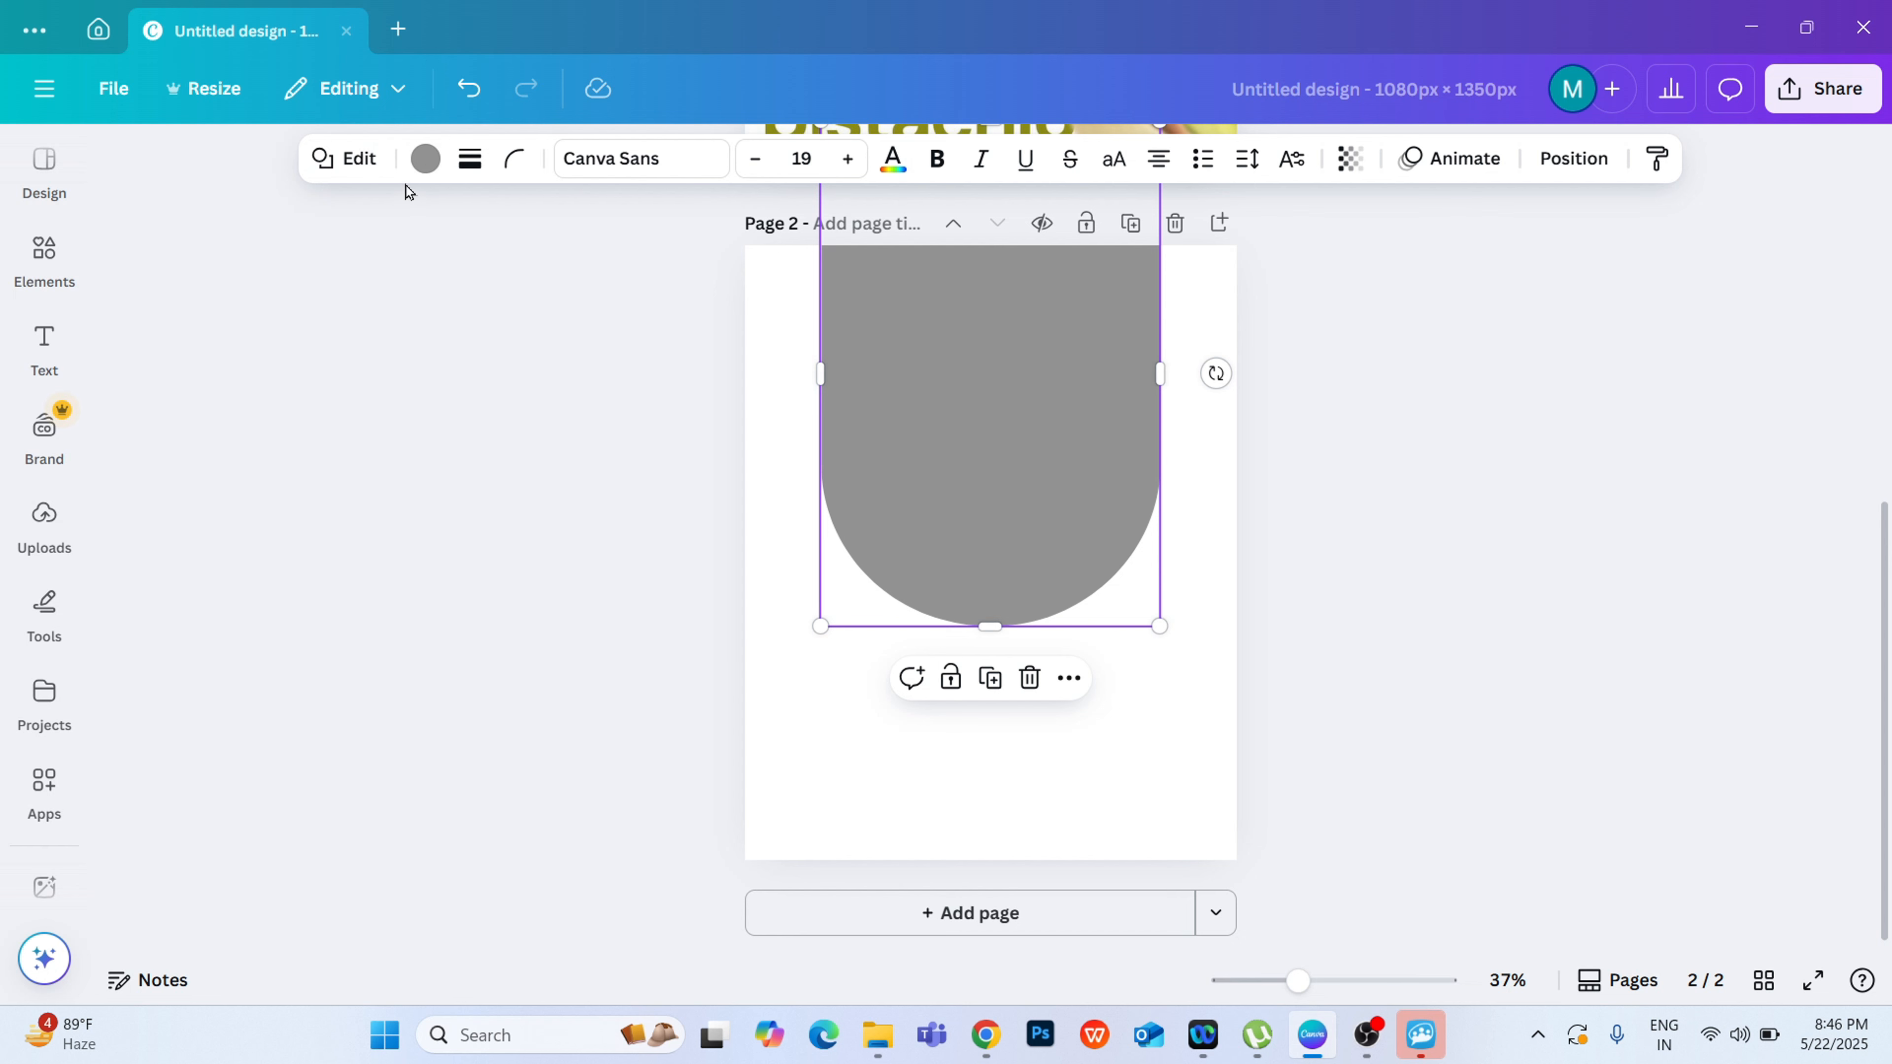
pyautogui.click(427, 159)
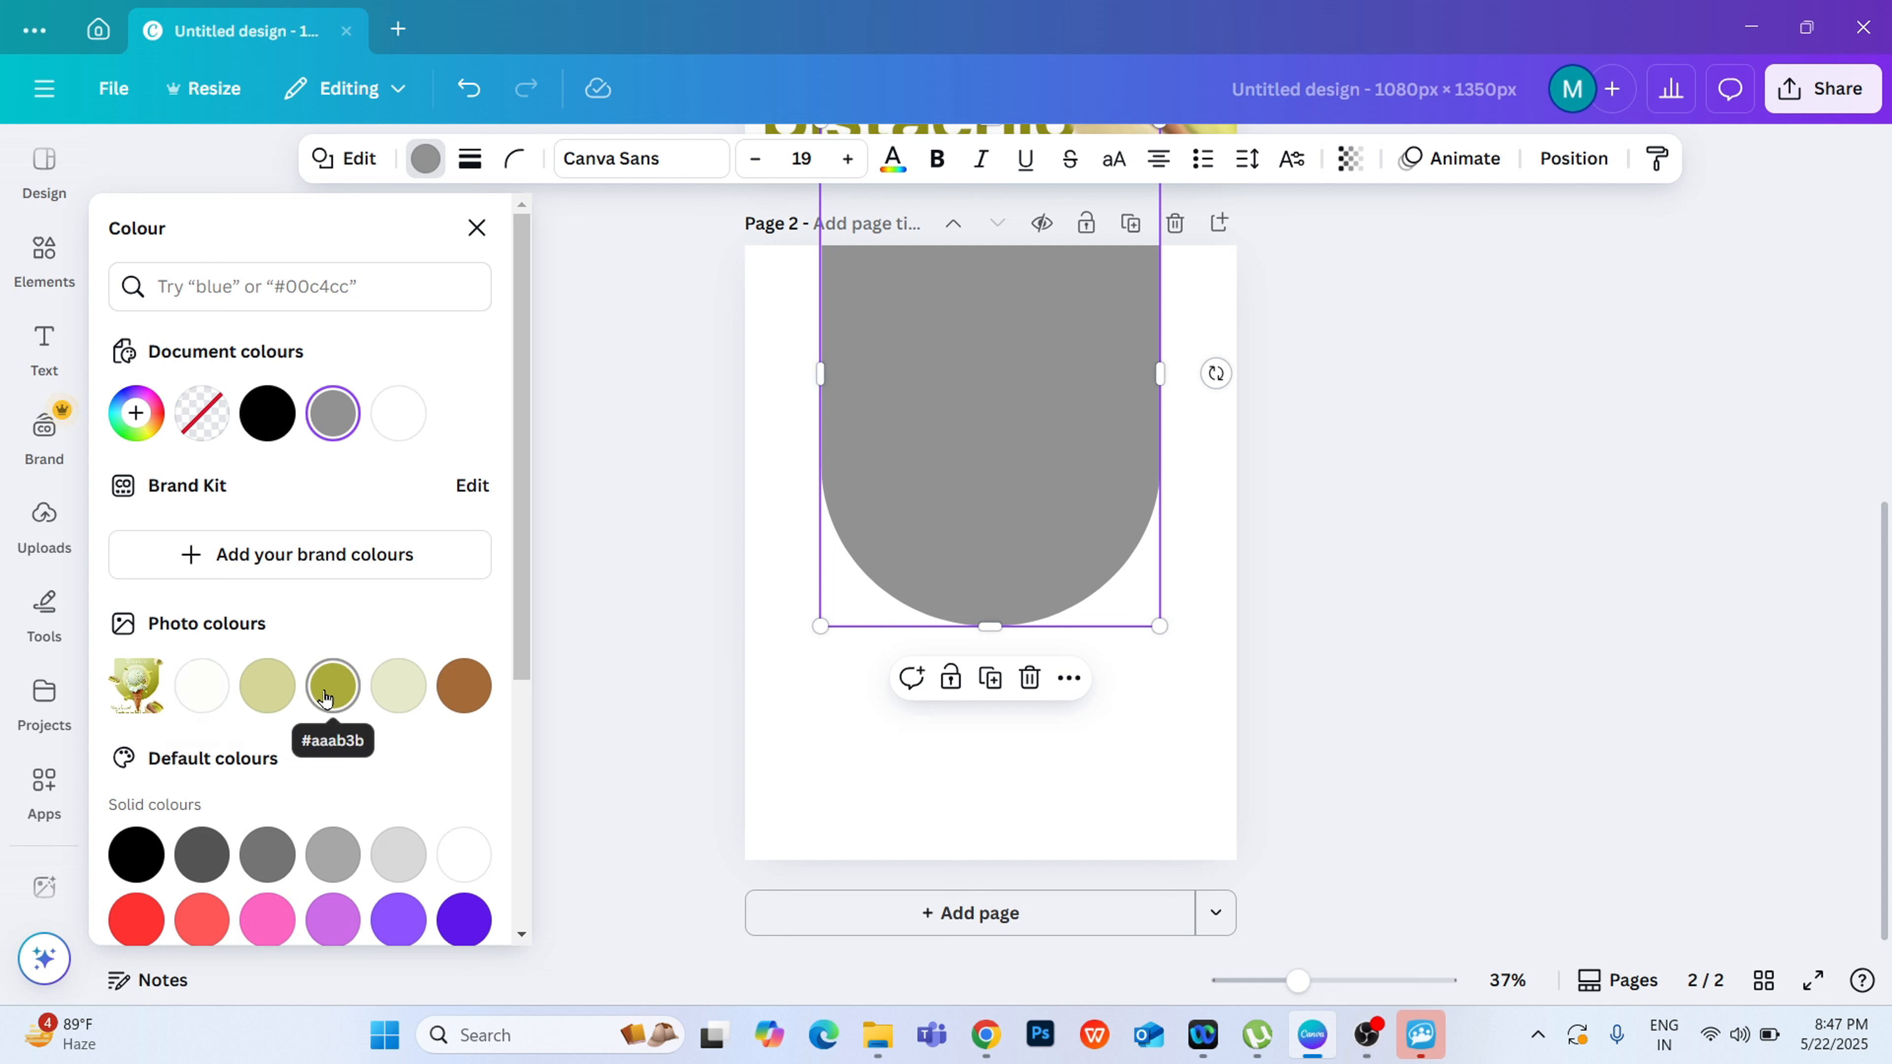
pyautogui.click(271, 687)
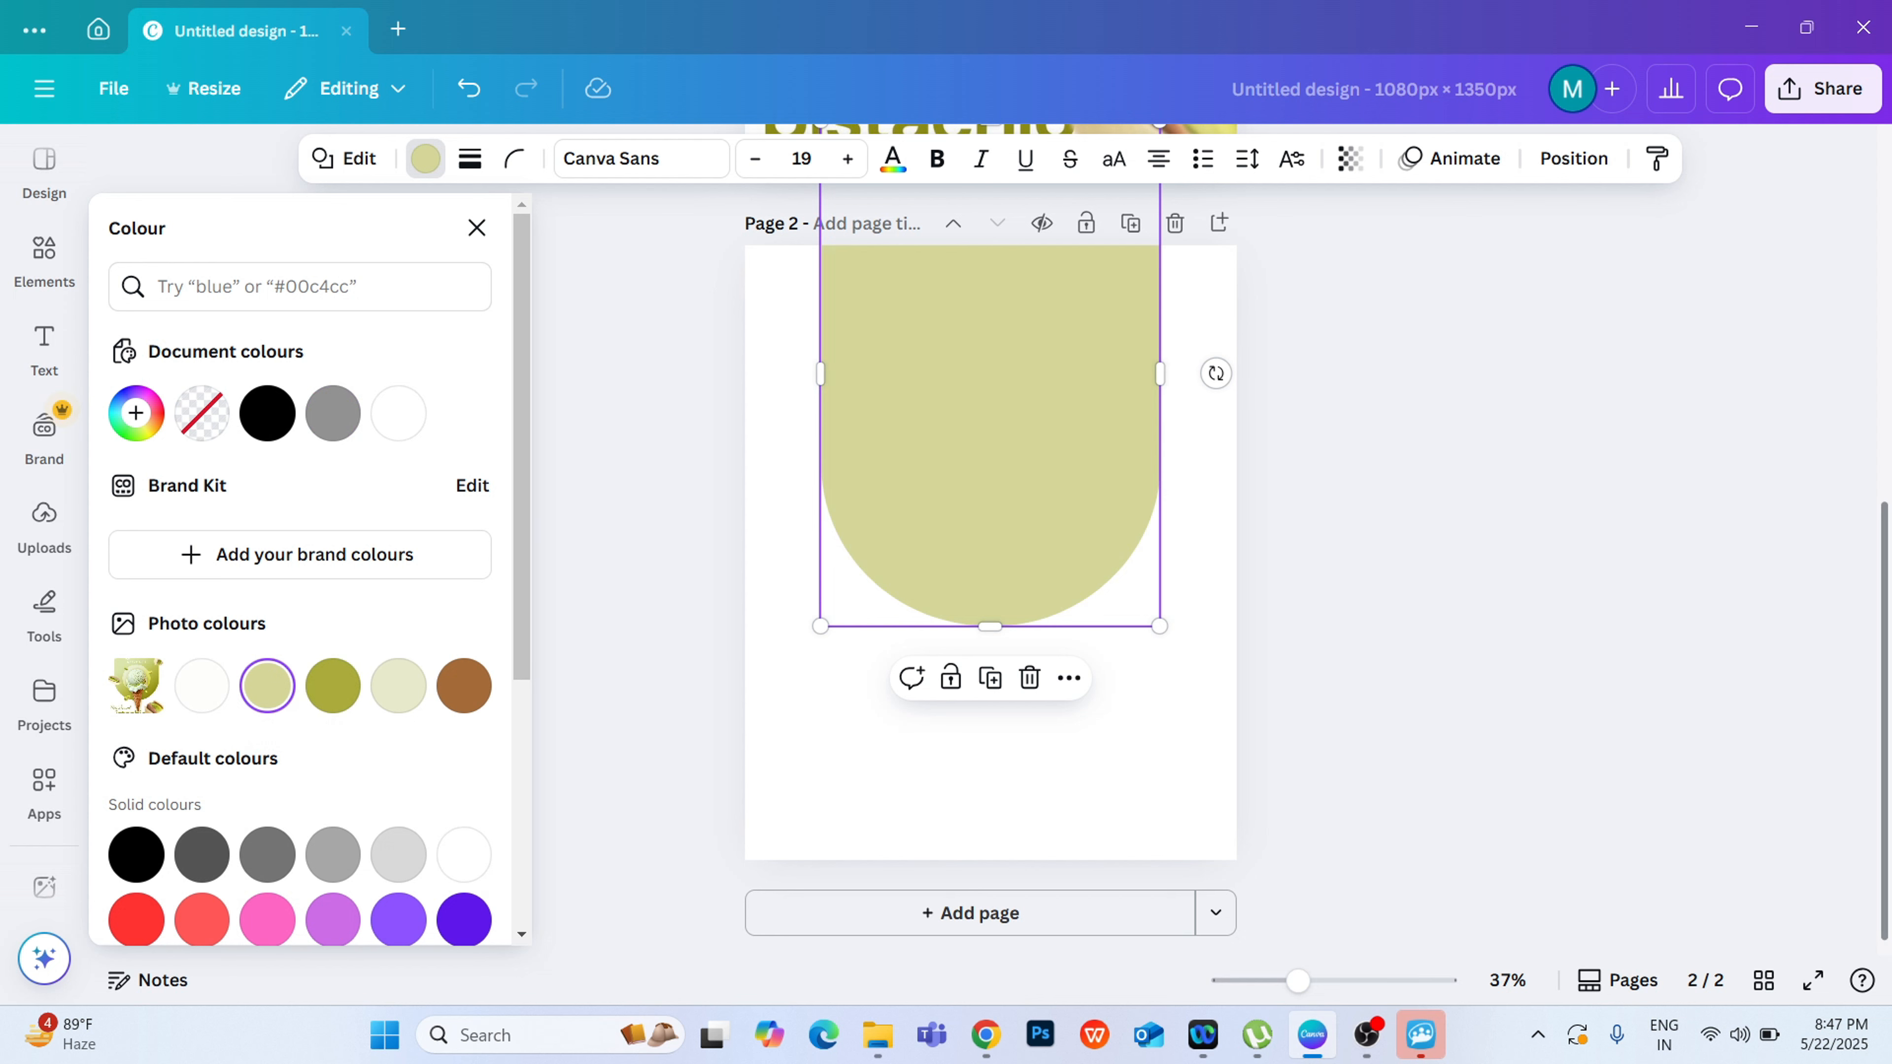
pyautogui.scroll(8, 1281, 549)
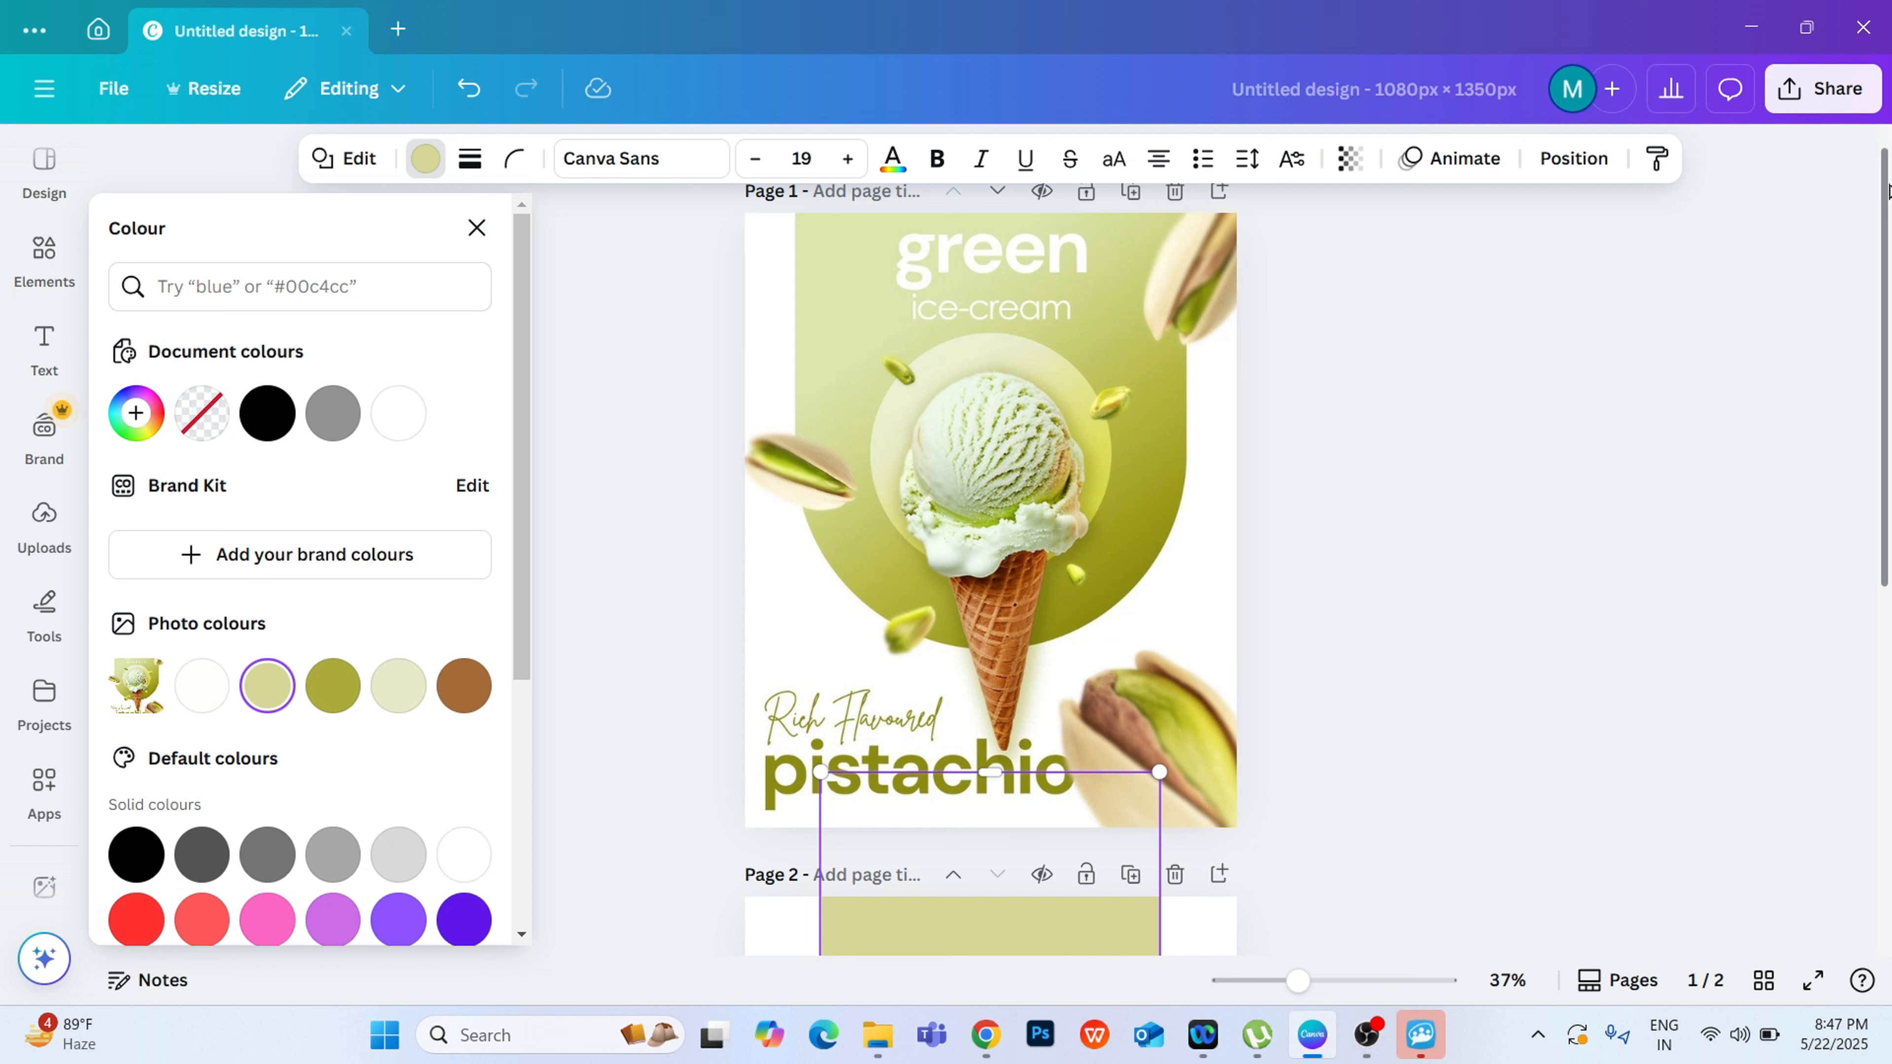
pyautogui.scroll(-5, 1887, 192)
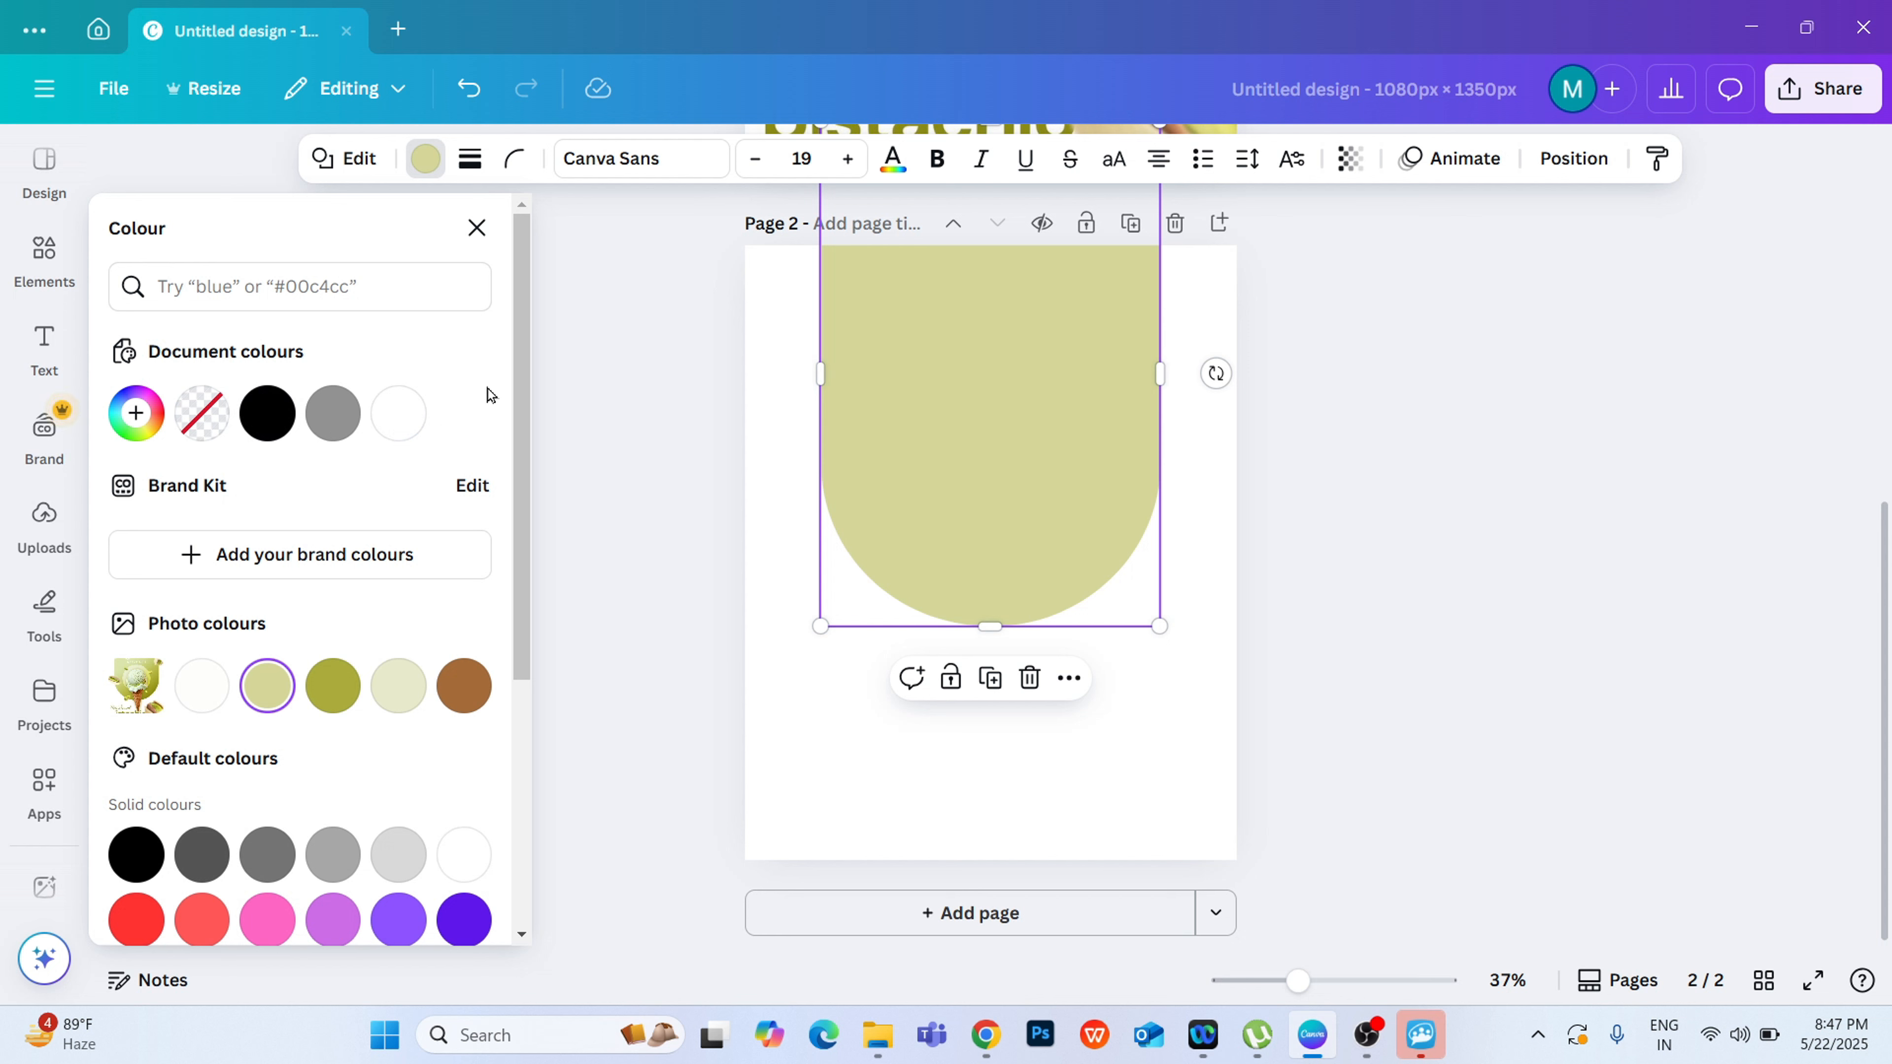
# Step: Fill the shape with the default yellow-to-pink linear gradient (#fff7ad, #ffa9f9)
pyautogui.moveTo(515, 419); pyautogui.dragTo(519, 768)
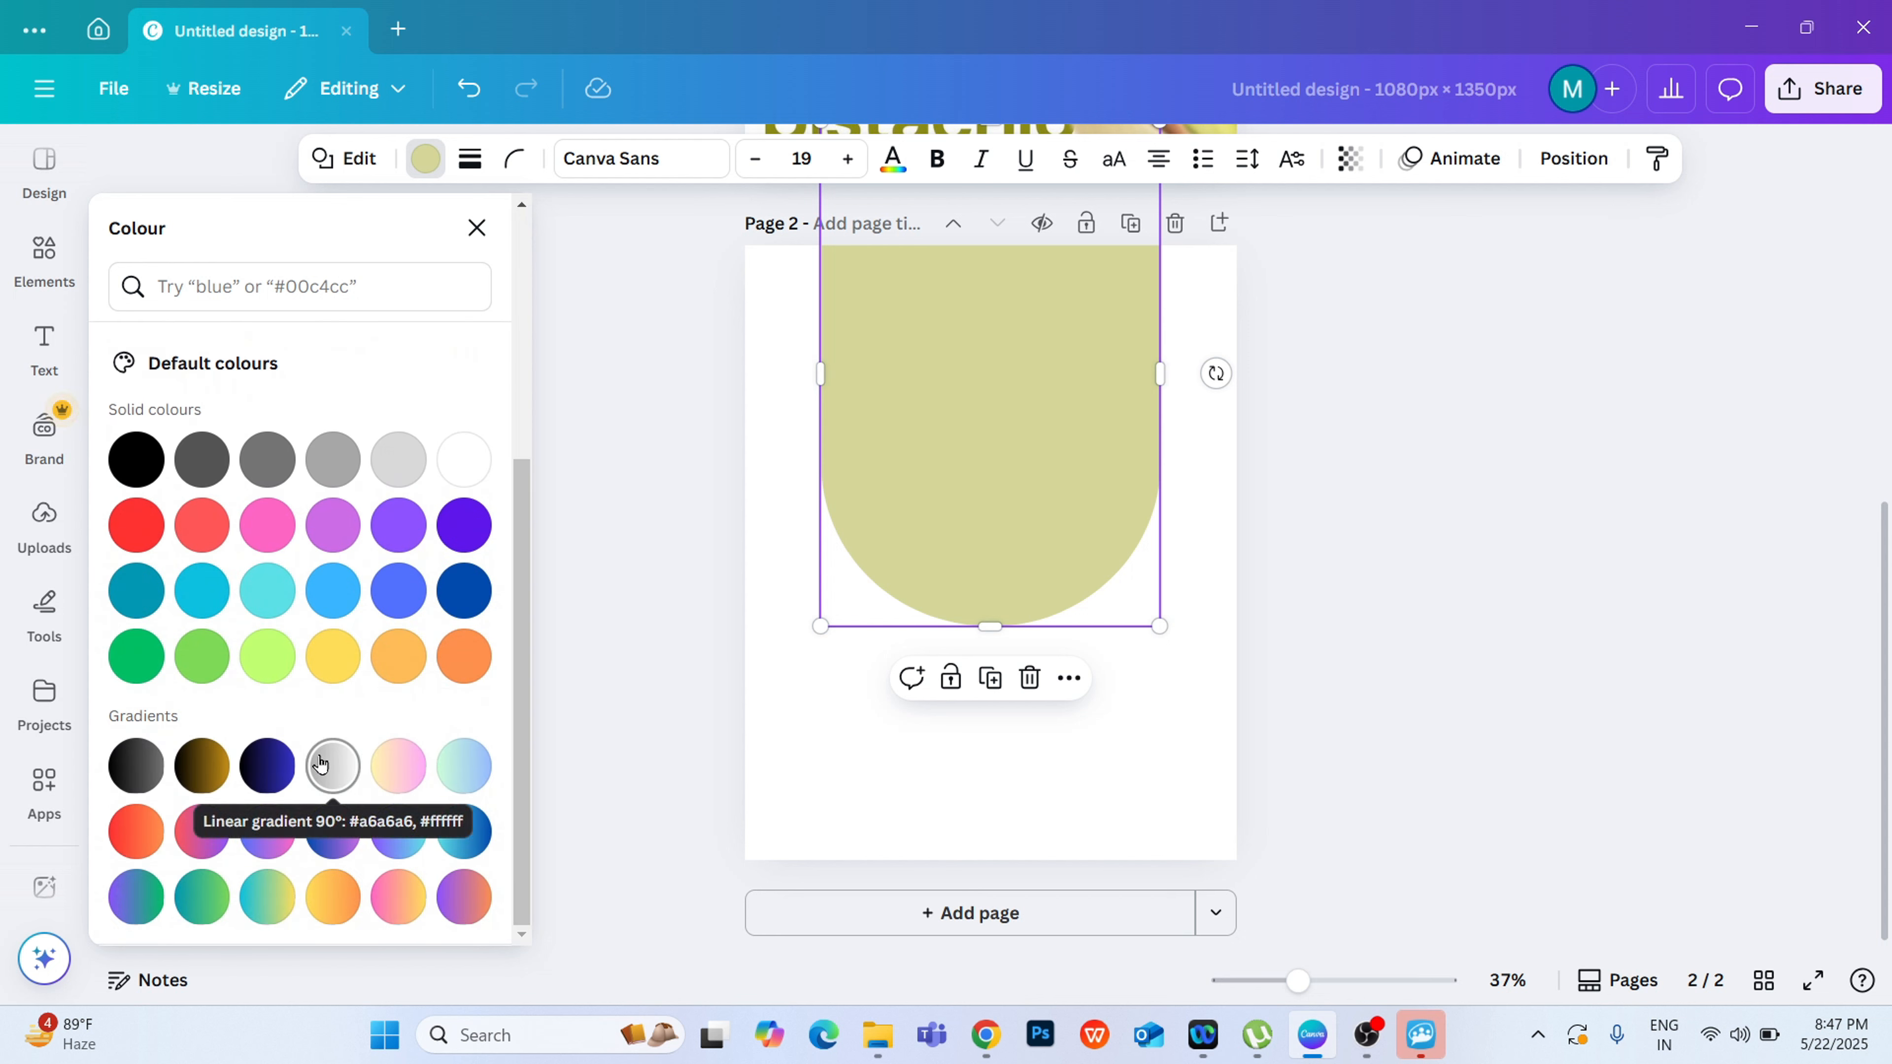
pyautogui.click(395, 788)
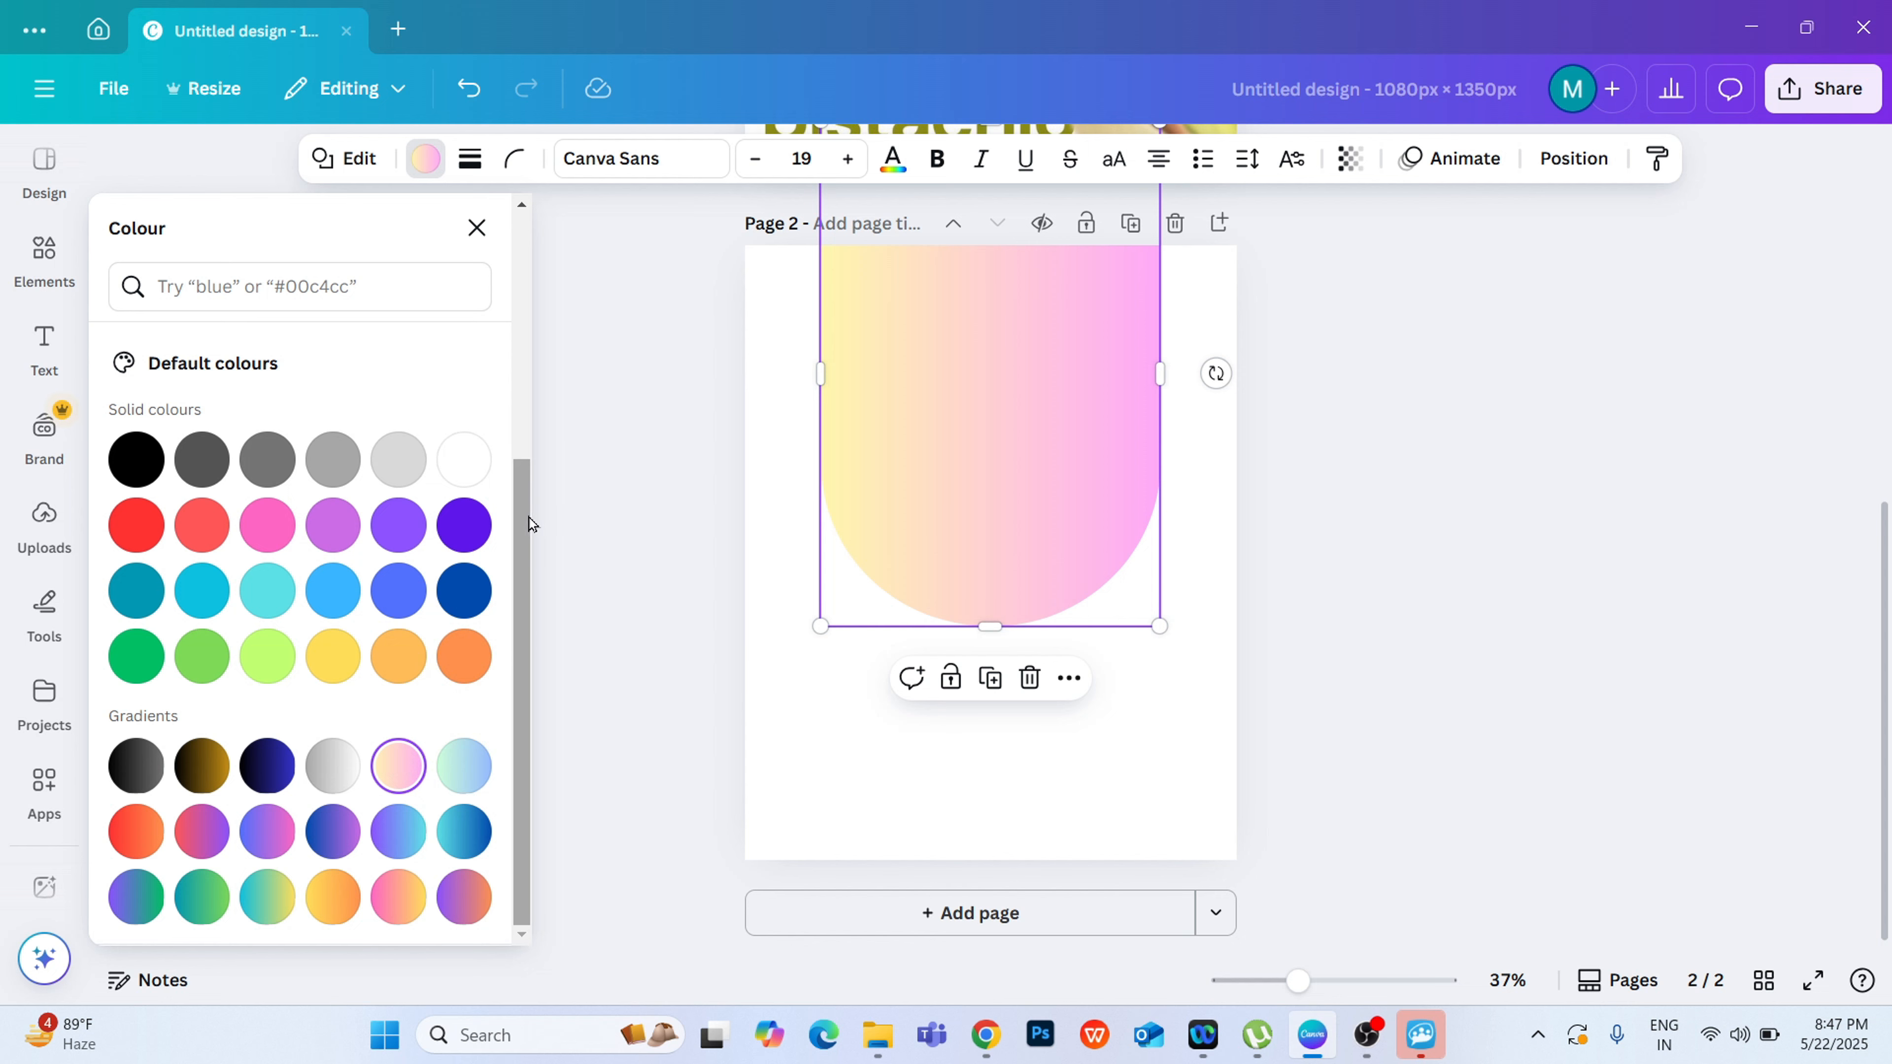
pyautogui.moveTo(529, 518); pyautogui.dragTo(568, 248)
pyautogui.click(569, 281)
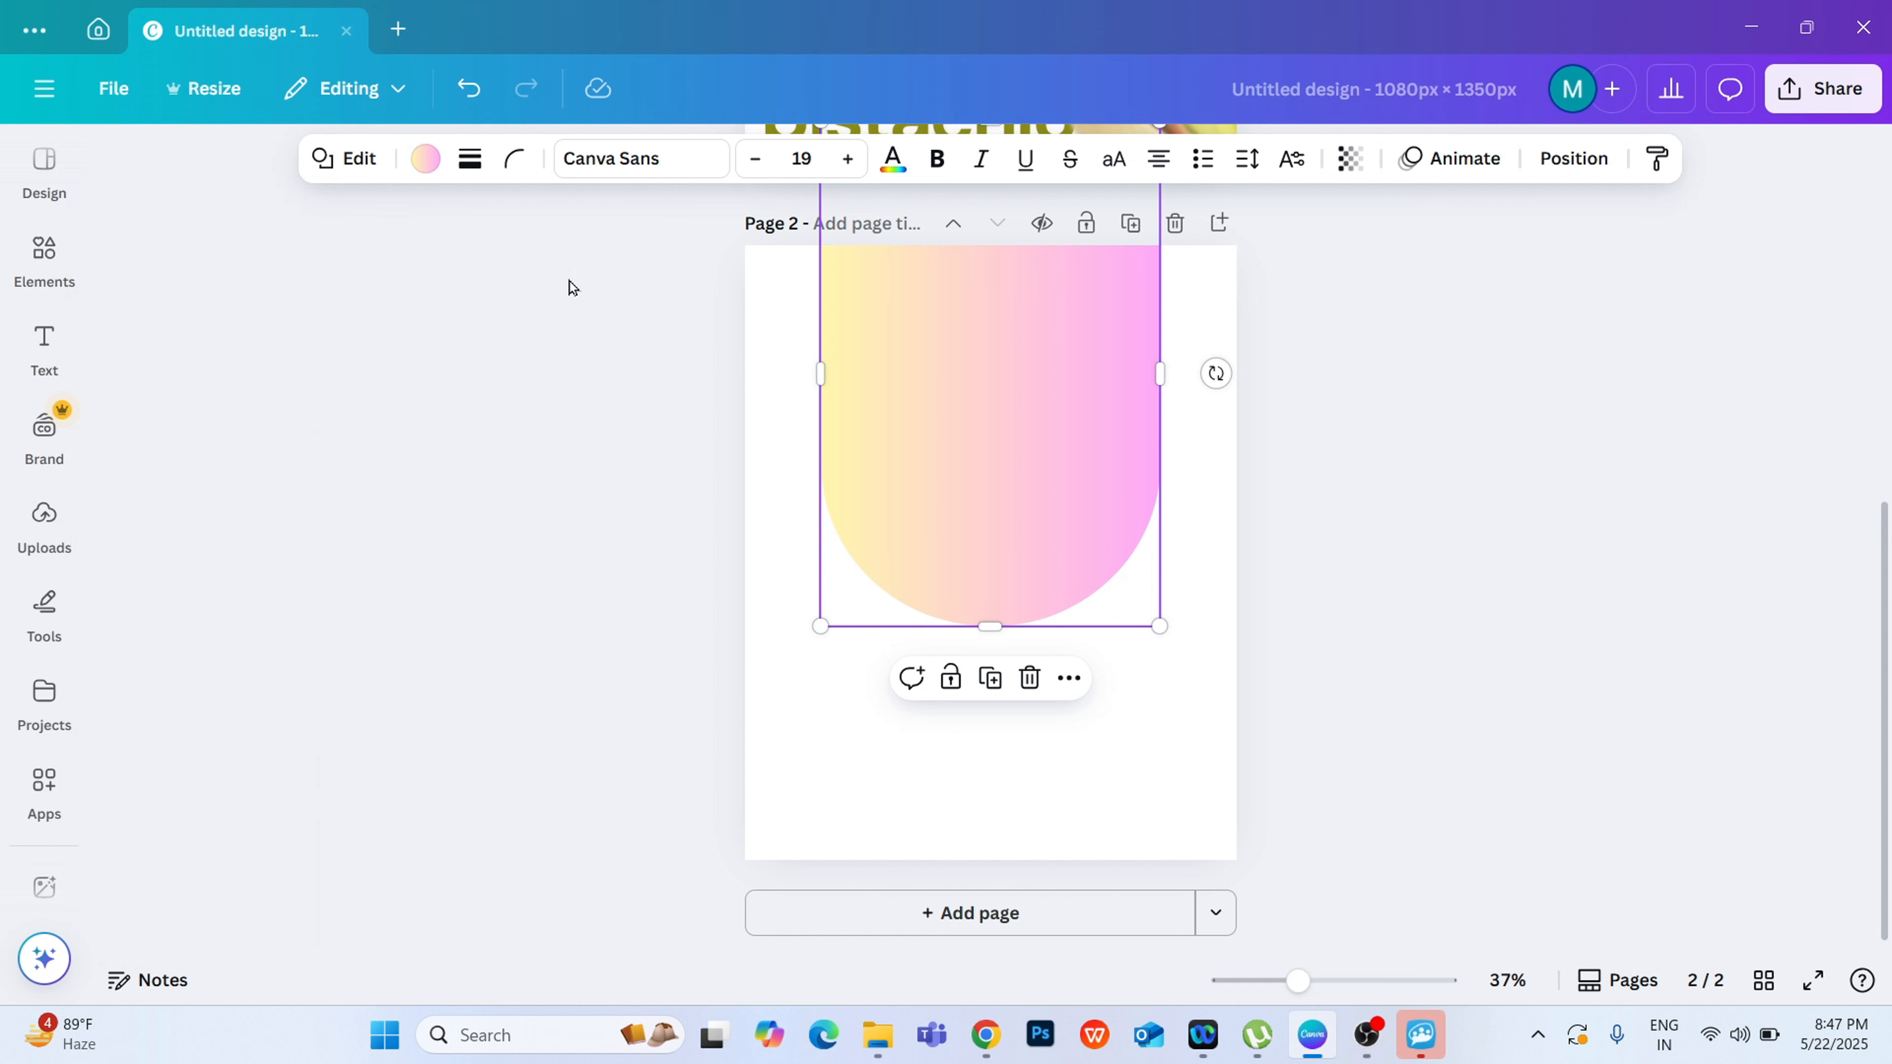
# Step: Edit the shape's gradient, trying the top-to-bottom linear style and then setting the radial style centred on the shape
pyautogui.click(425, 158)
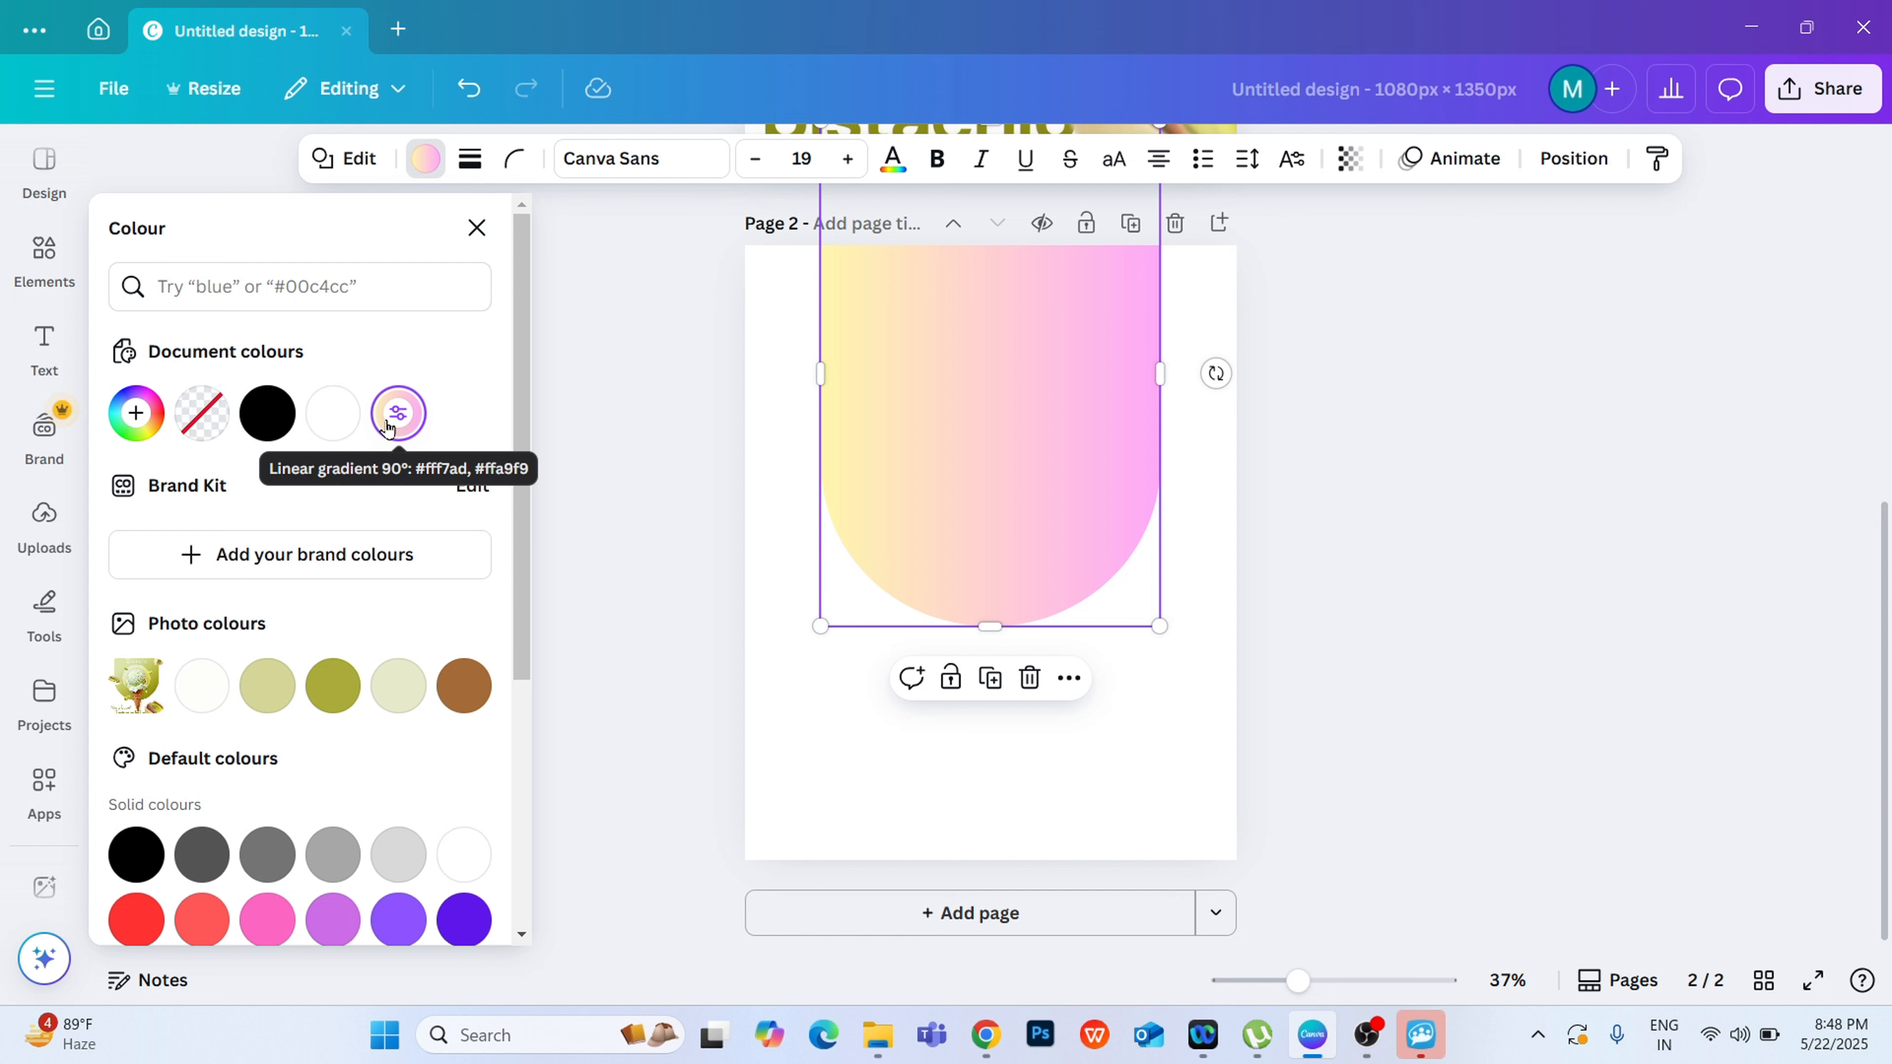
pyautogui.click(389, 424)
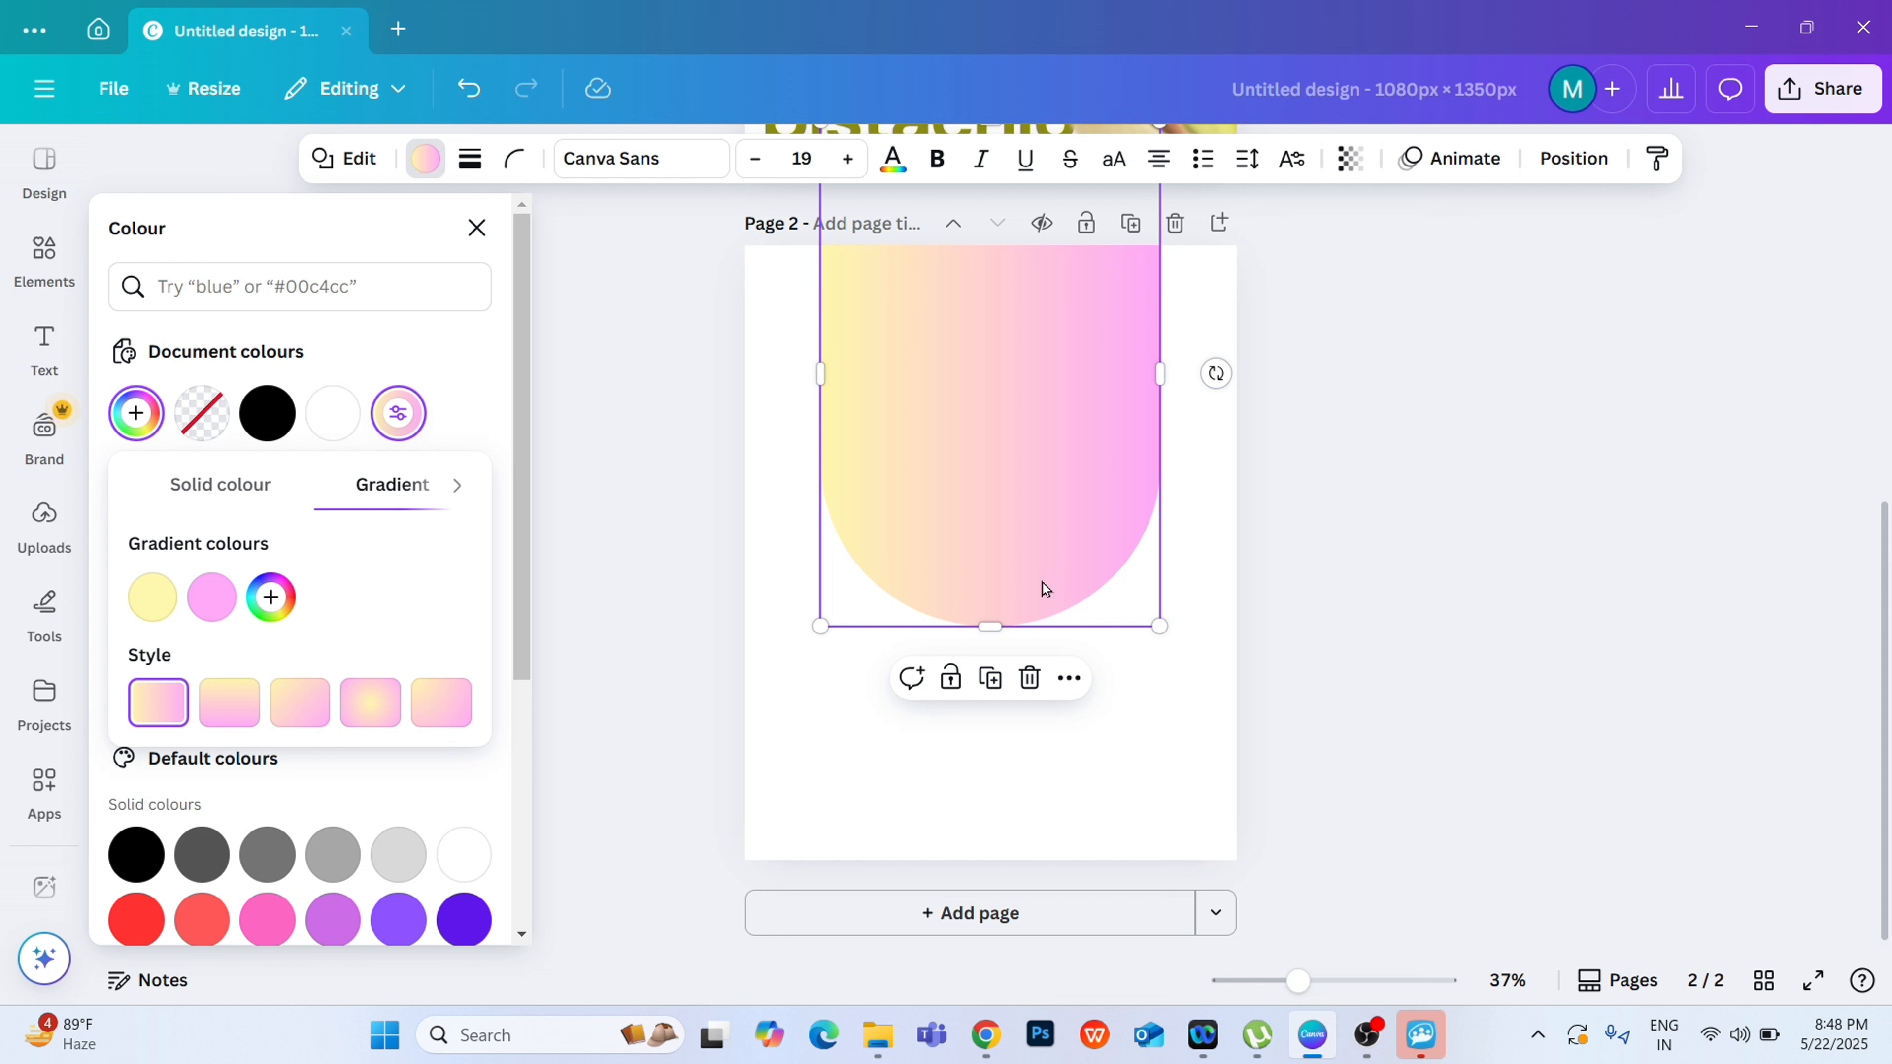
pyautogui.click(232, 712)
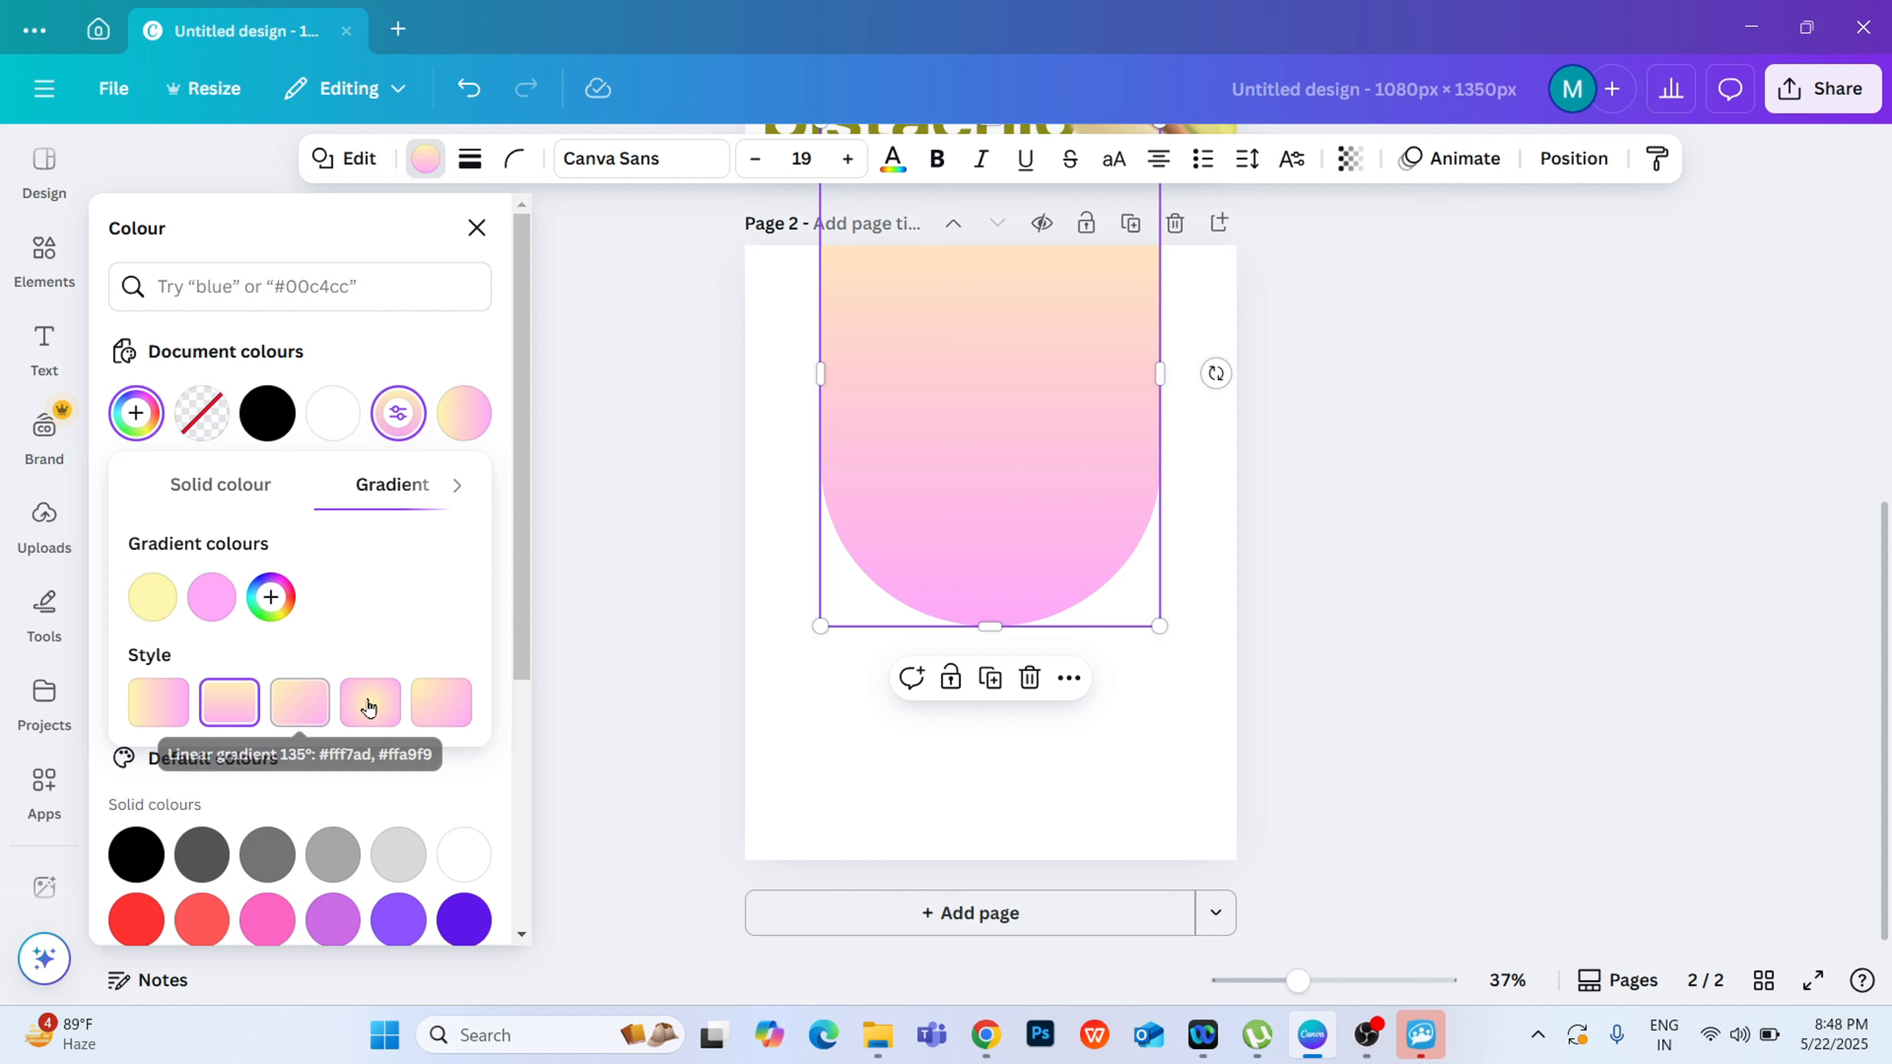
pyautogui.click(392, 704)
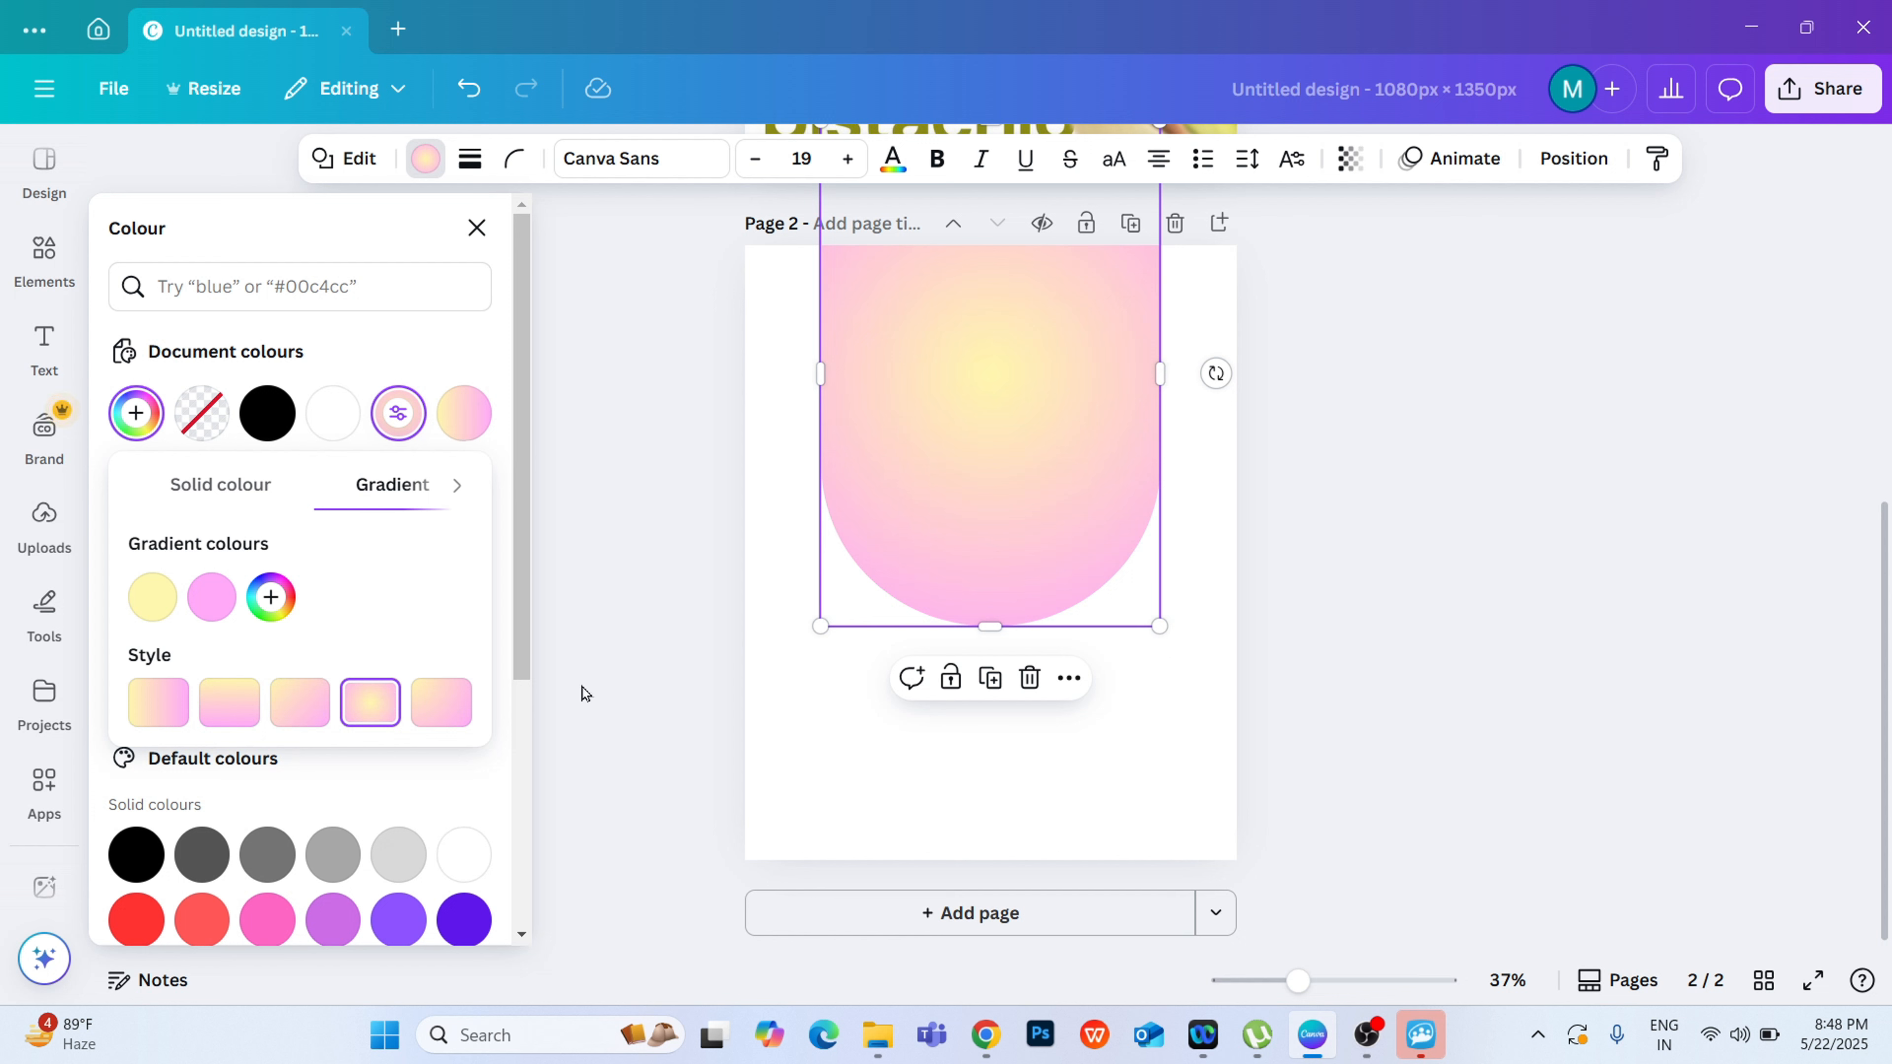
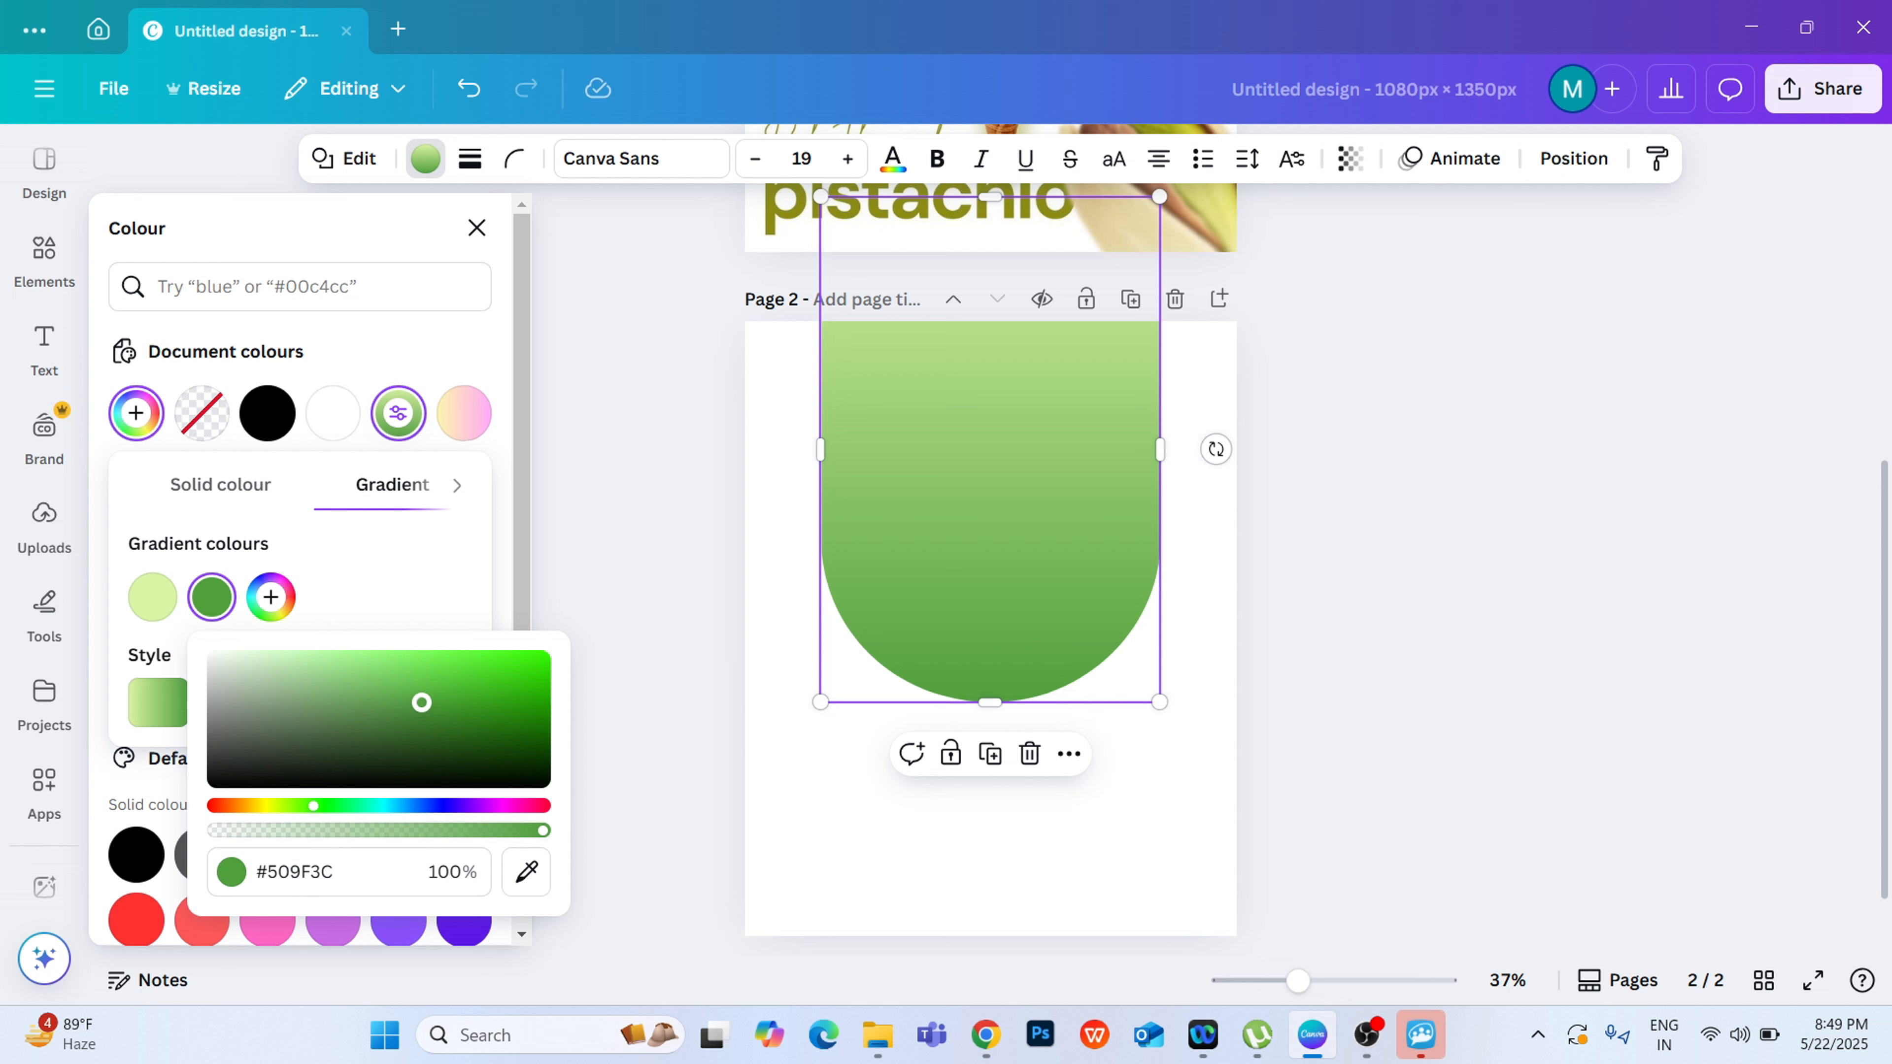
# Step: Set the dark colour of the rounded shape's gradient to the green #42962D
pyautogui.moveTo(422, 703)
pyautogui.mouseDown()
pyautogui.moveTo(443, 713)
pyautogui.moveTo(448, 686)
pyautogui.moveTo(451, 725)
pyautogui.moveTo(452, 671)
pyautogui.moveTo(447, 718)
pyautogui.mouseUp()
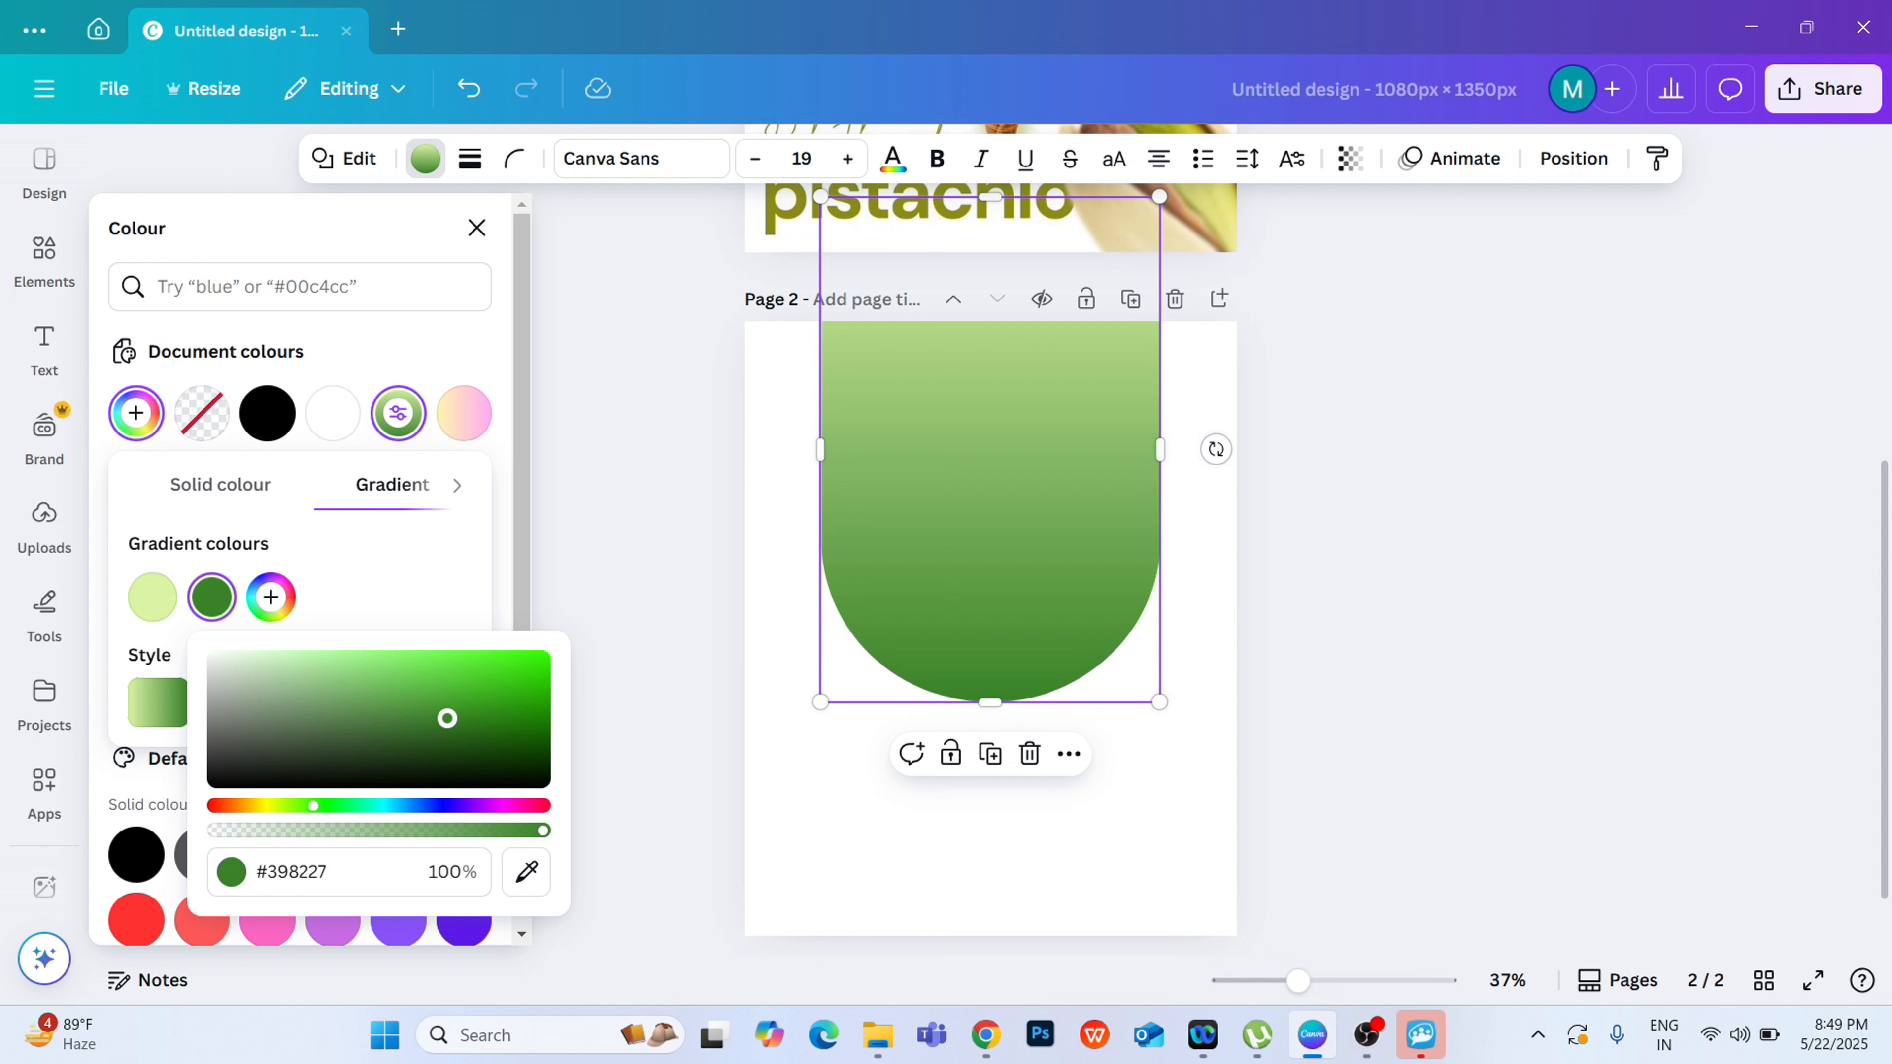
pyautogui.moveTo(446, 718); pyautogui.dragTo(447, 707)
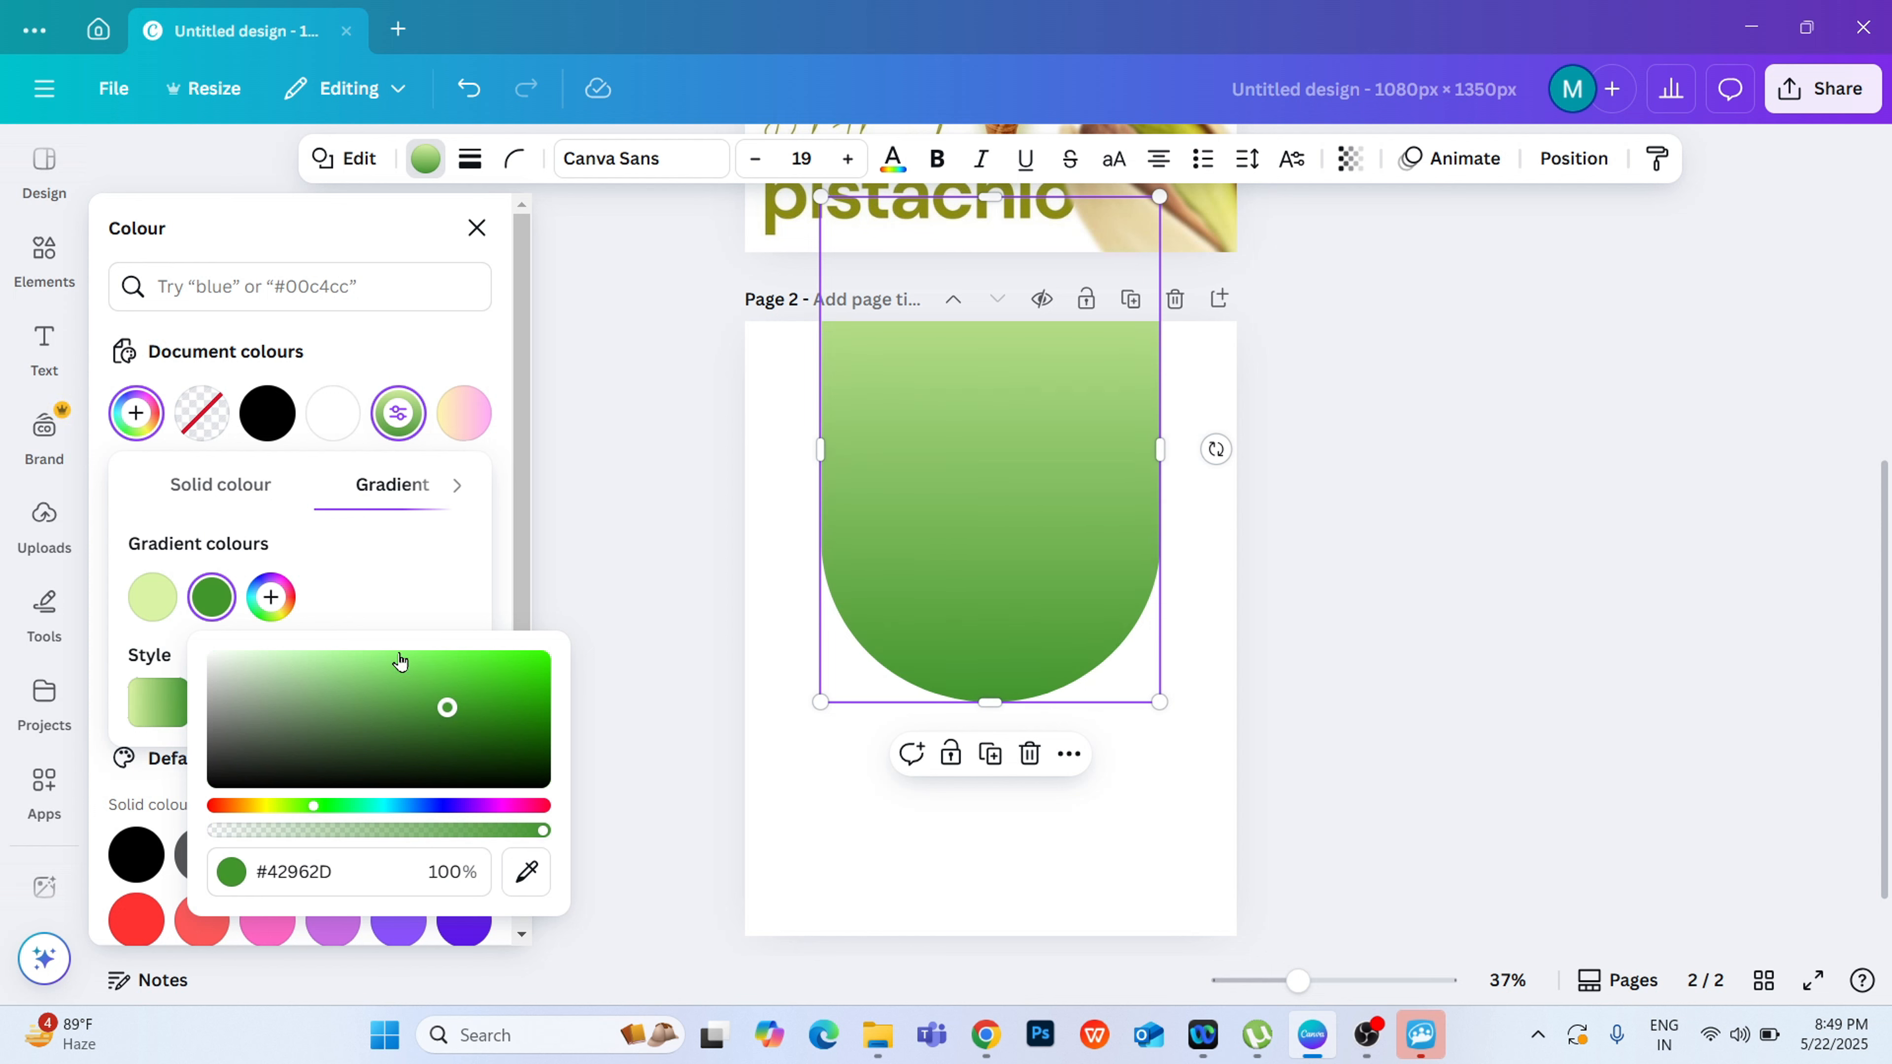
pyautogui.click(587, 512)
# Step: Set the light colour of the shape's gradient to #F1FFD5 and compare the result with the reference poster on page 1
pyautogui.click(425, 158)
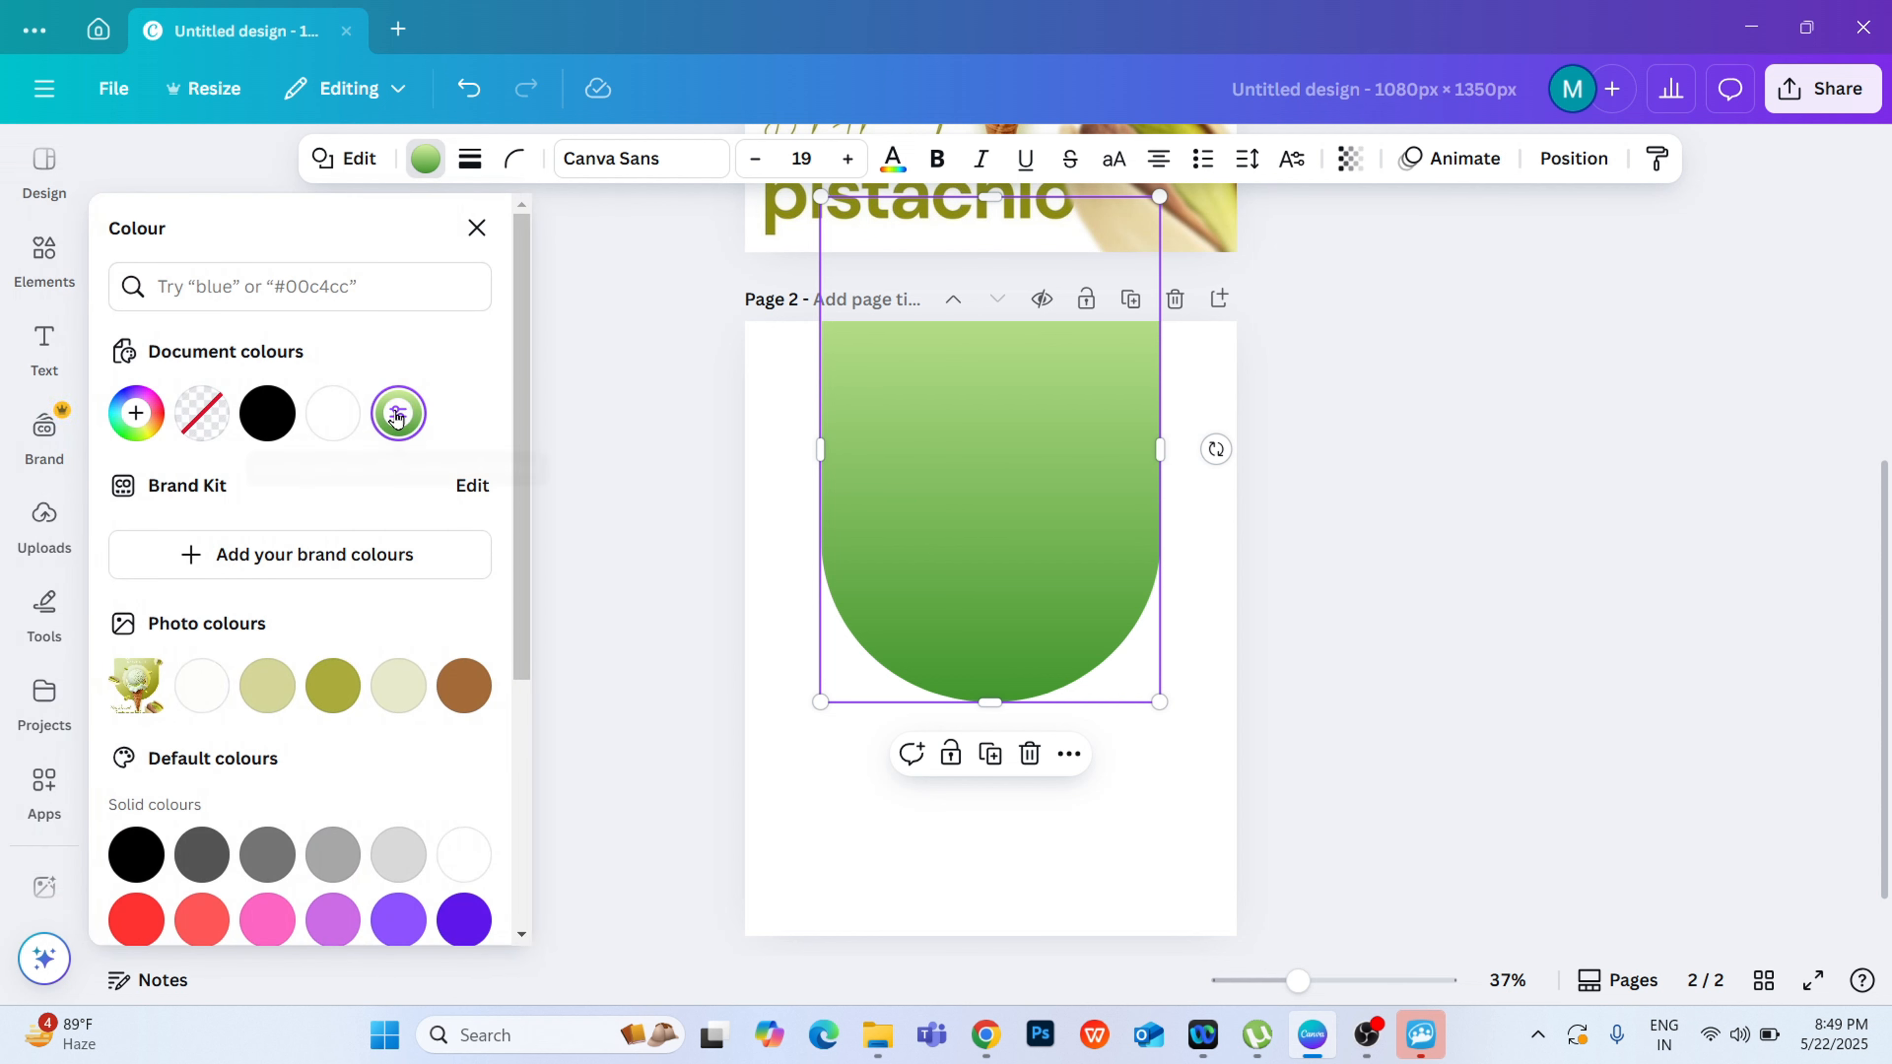
pyautogui.click(395, 412)
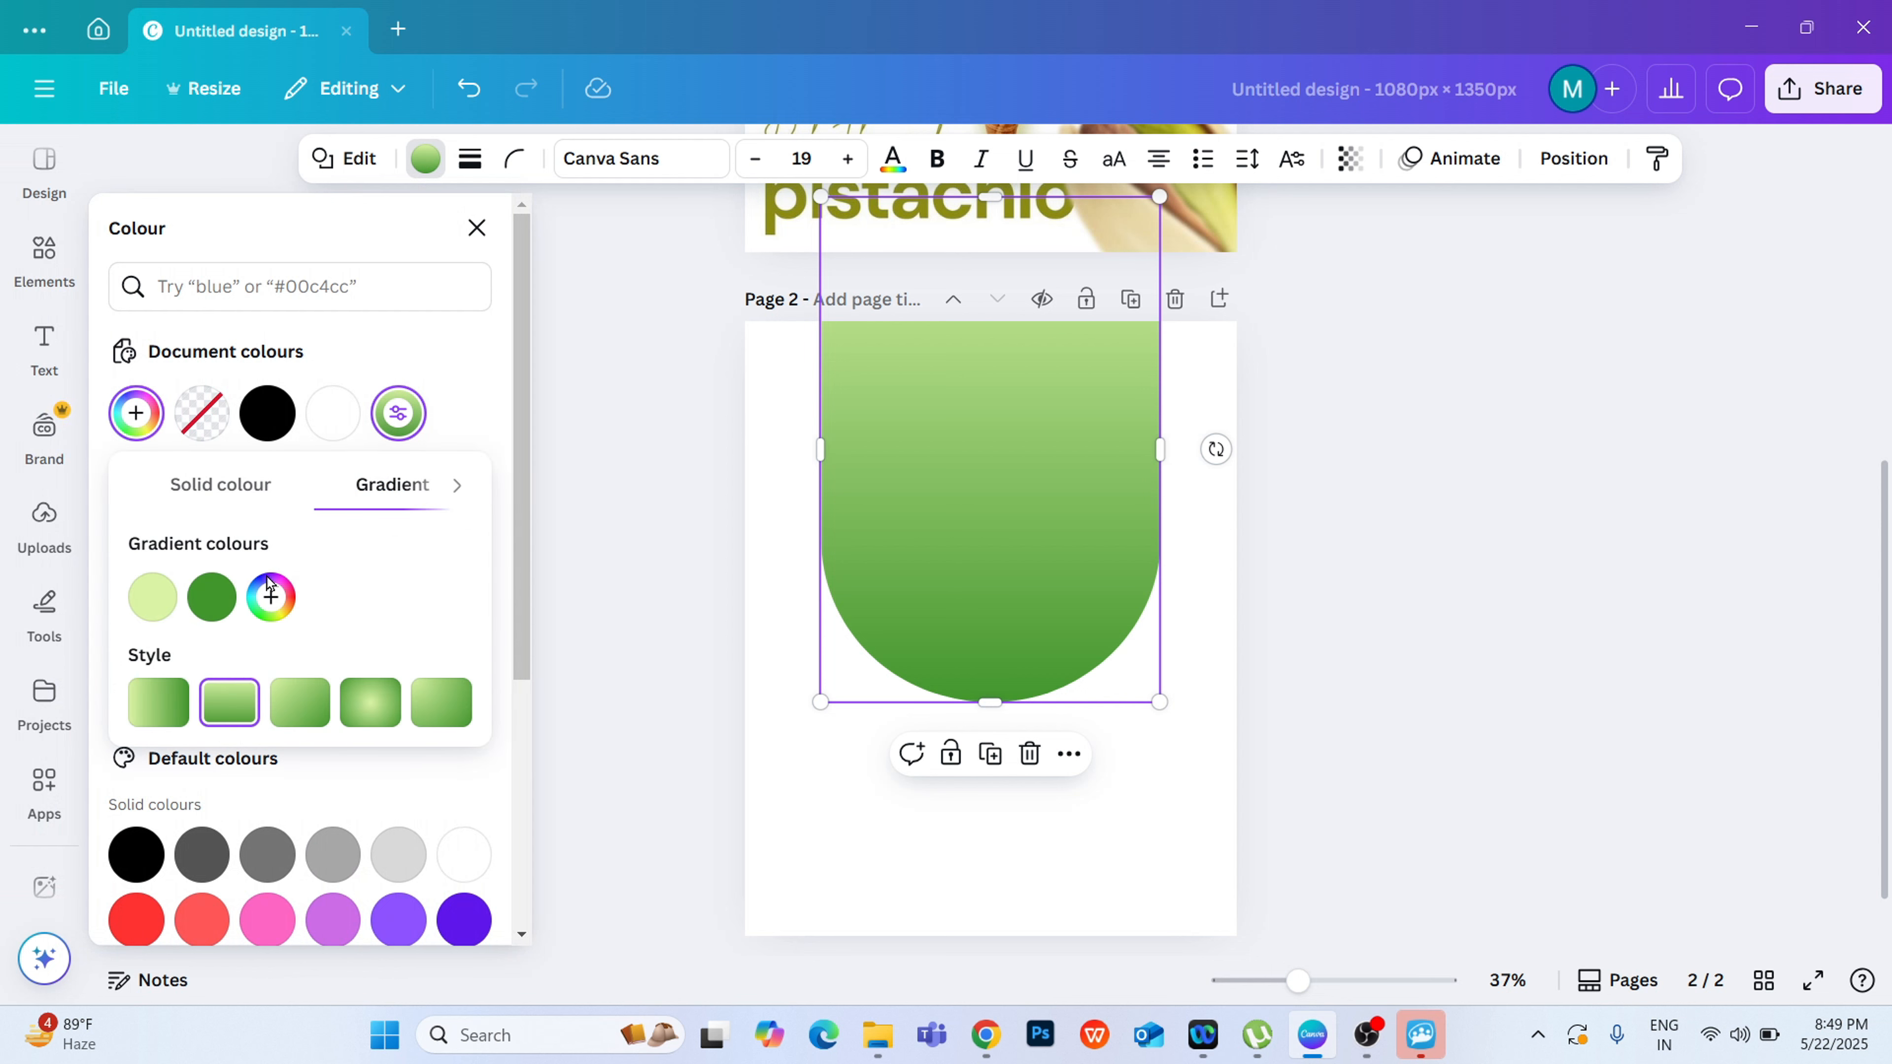
pyautogui.click(159, 595)
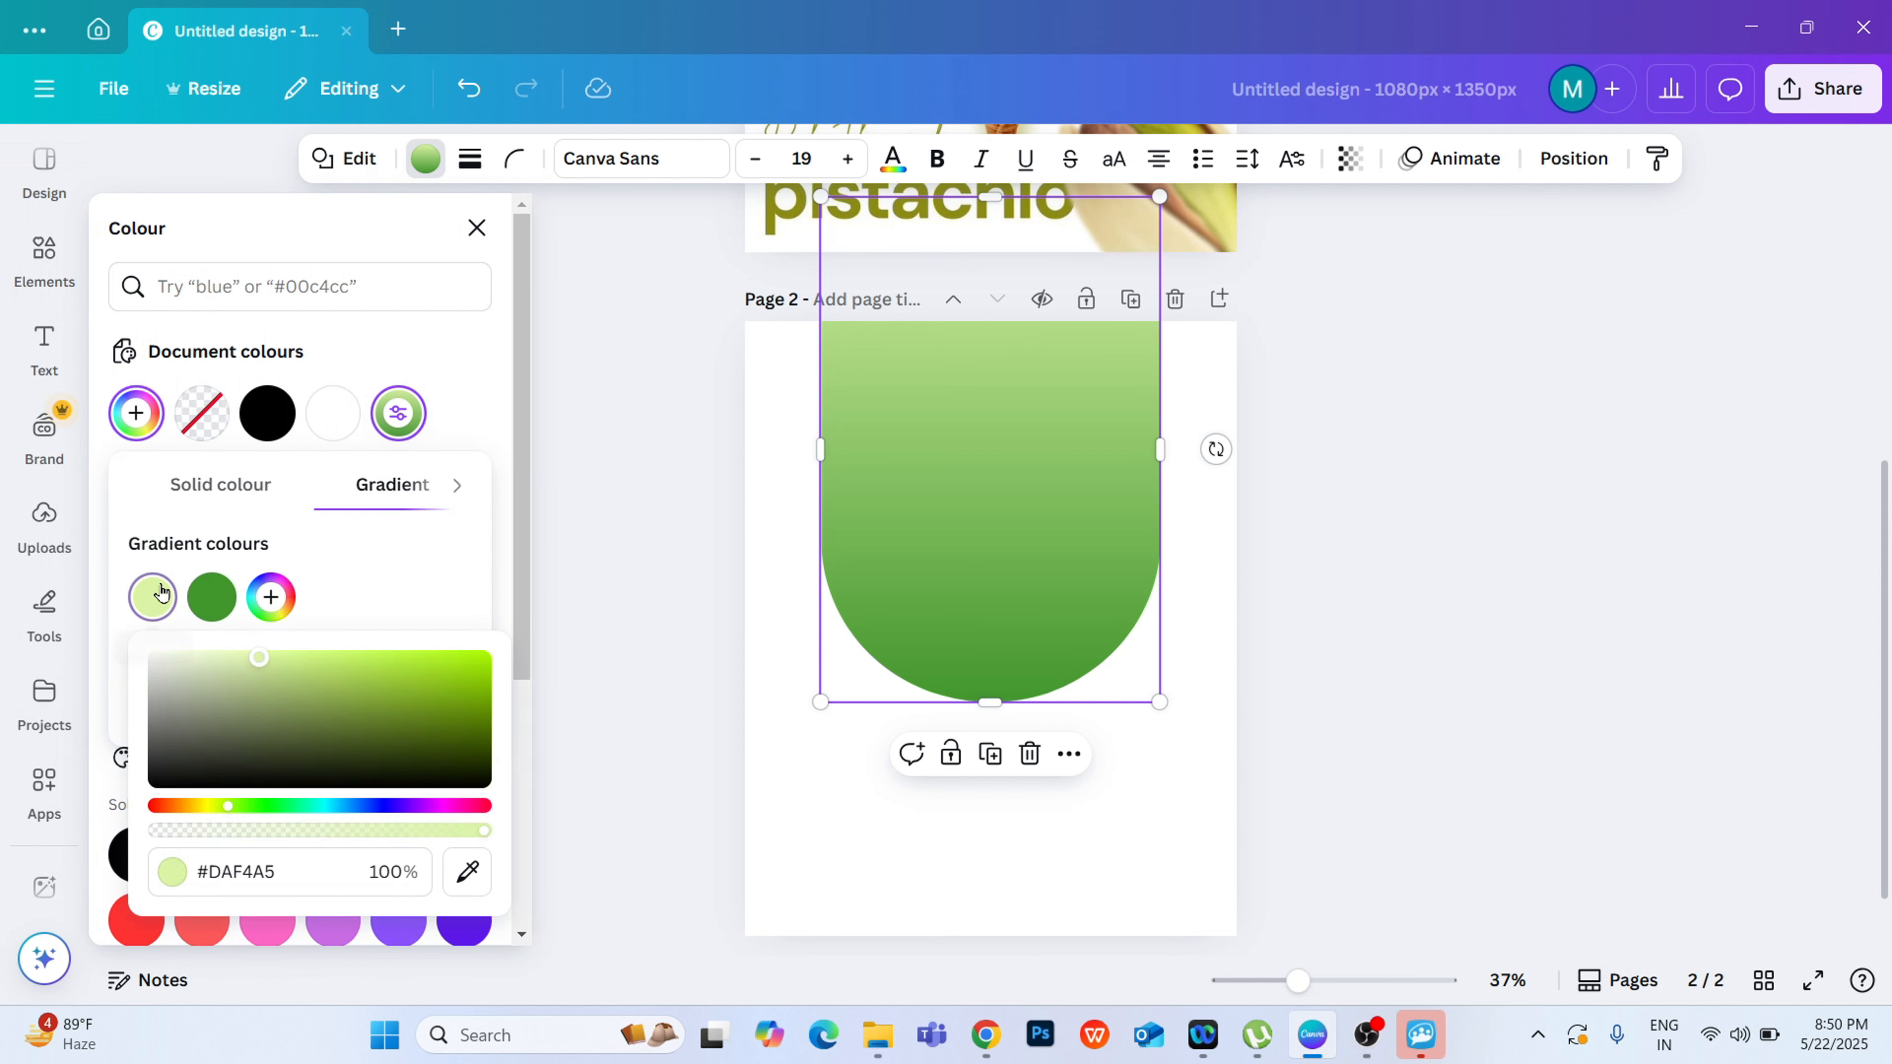
pyautogui.click(240, 654)
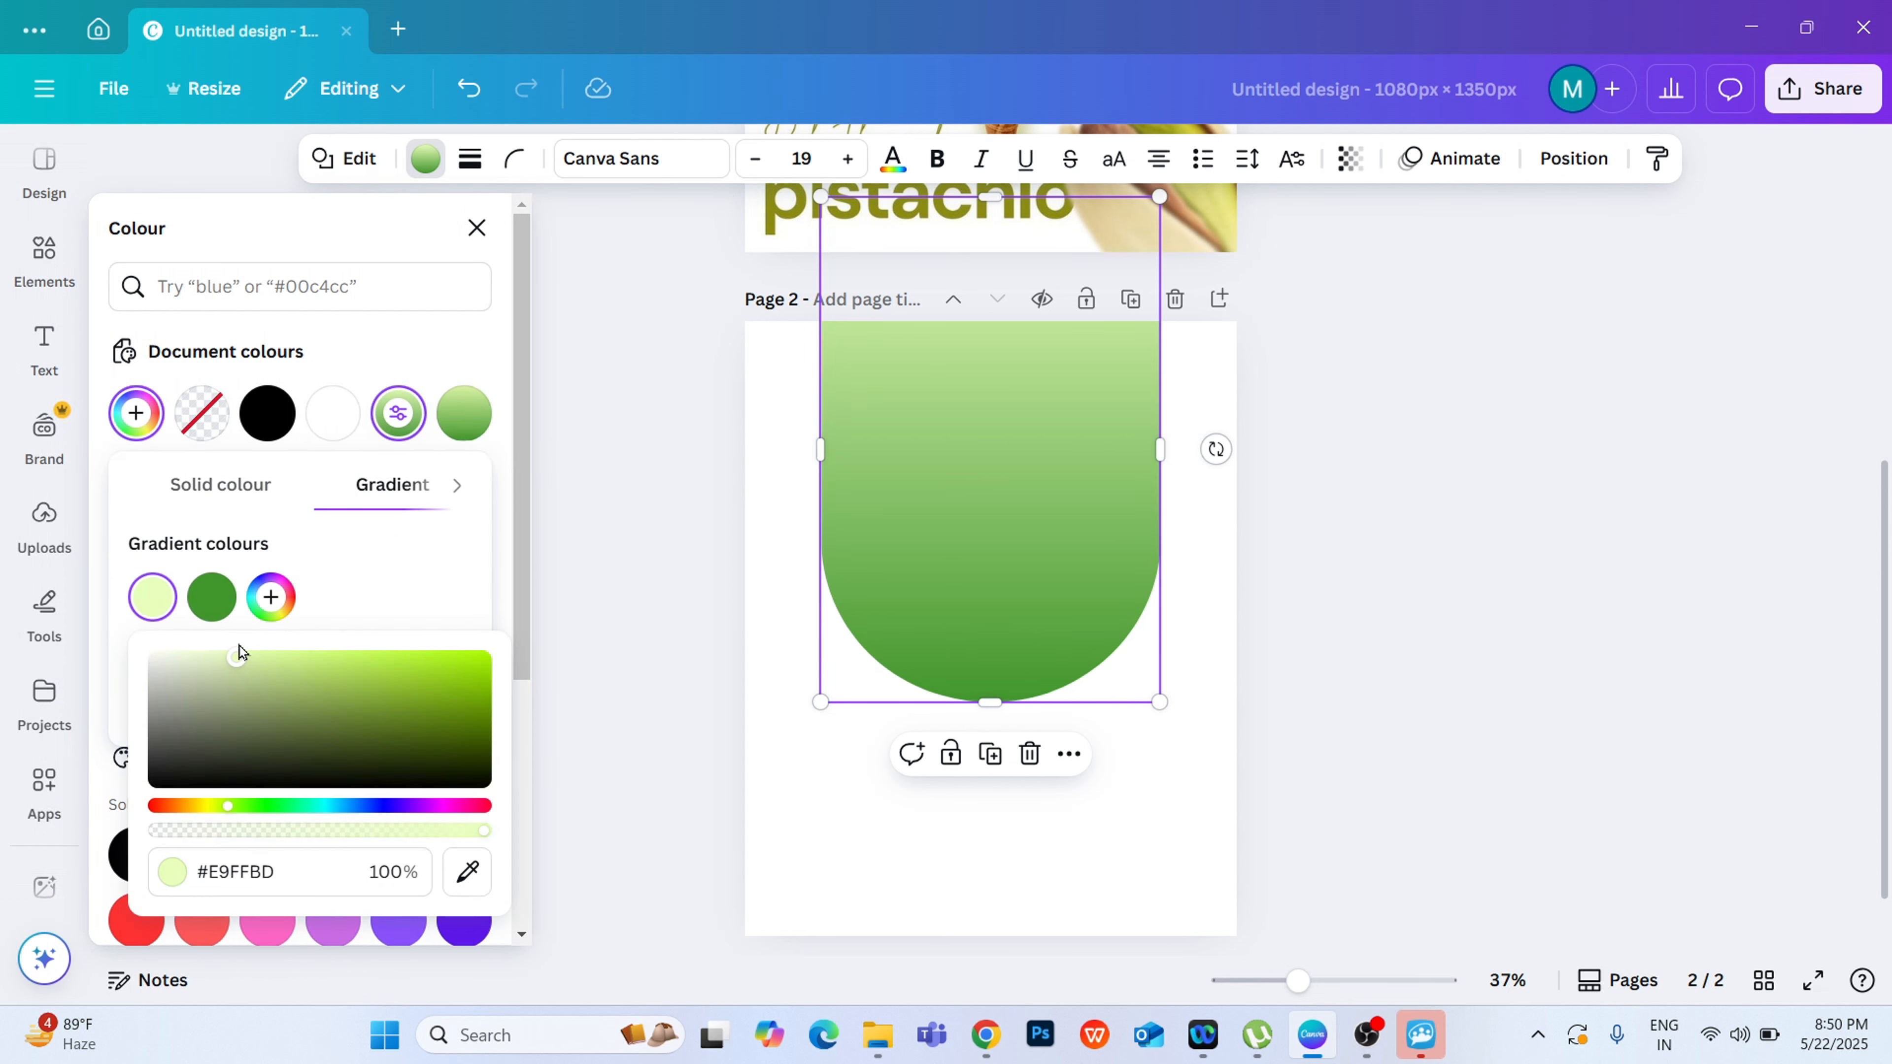
pyautogui.moveTo(244, 647); pyautogui.dragTo(204, 628)
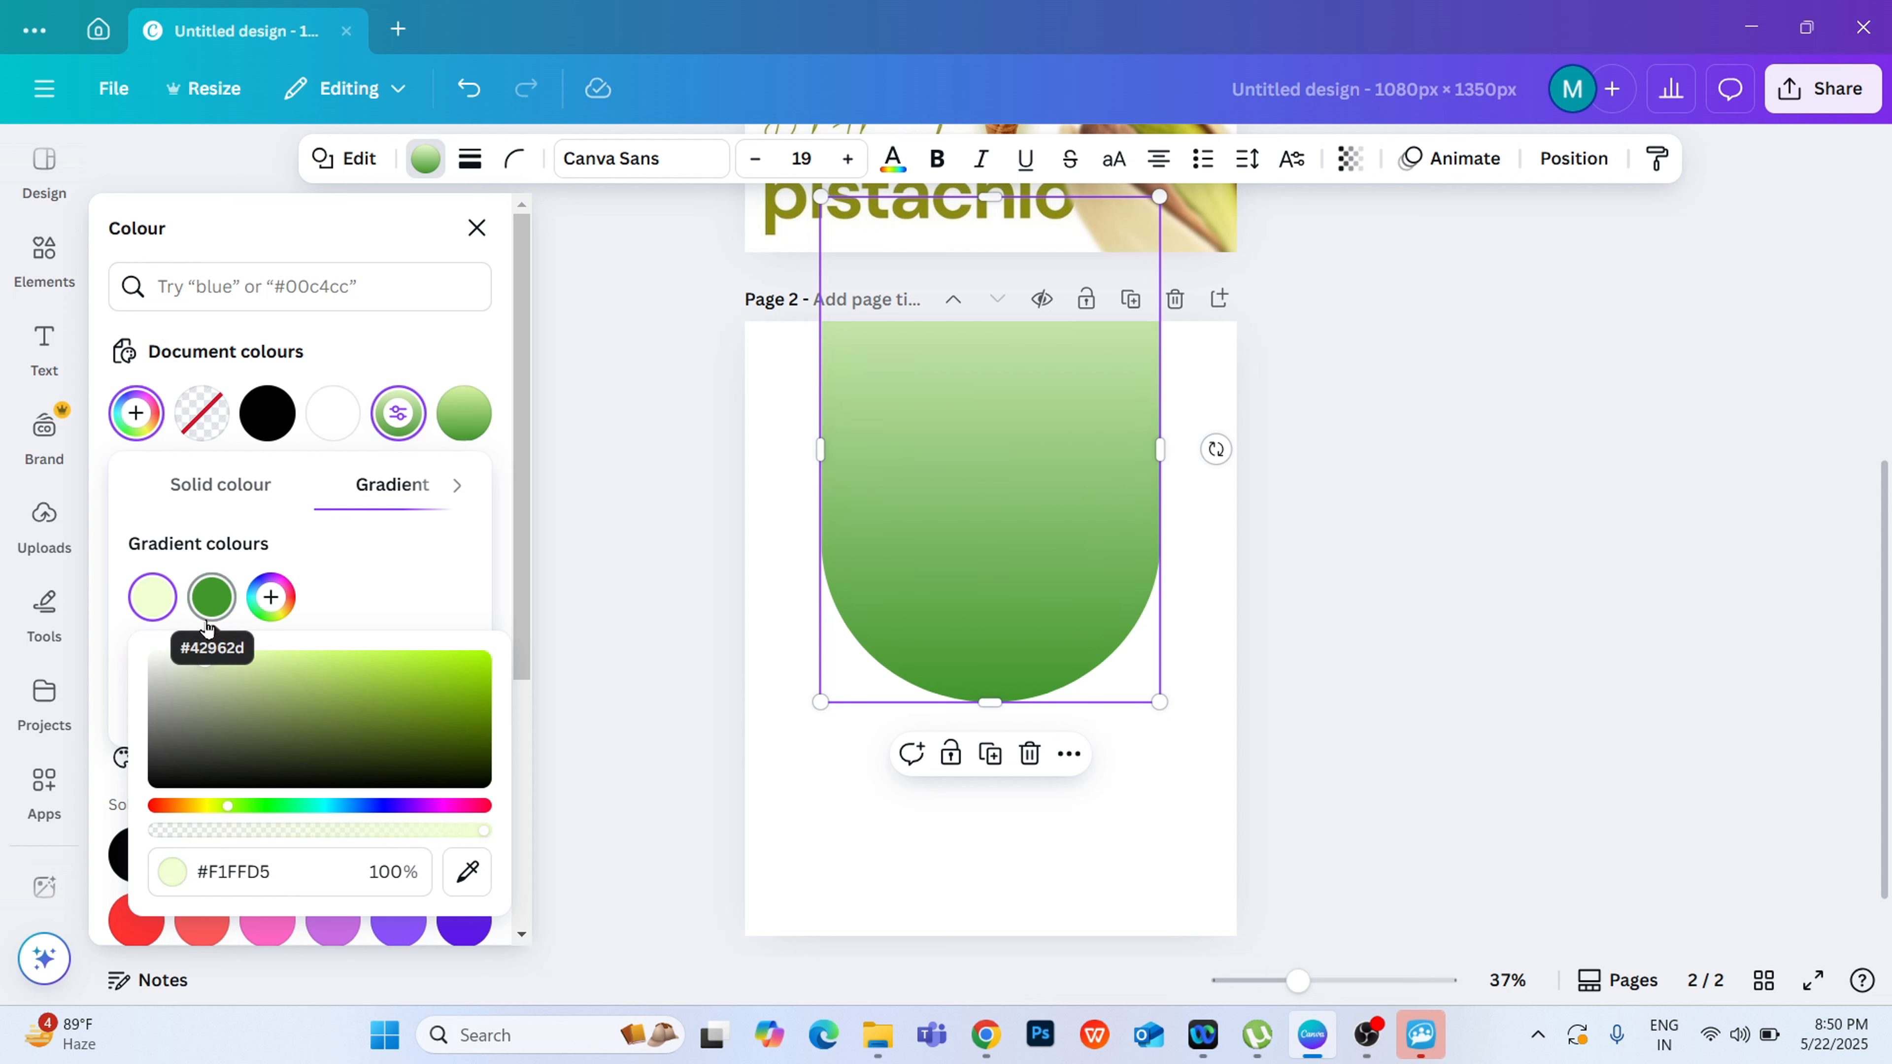
pyautogui.click(634, 490)
pyautogui.click(634, 490)
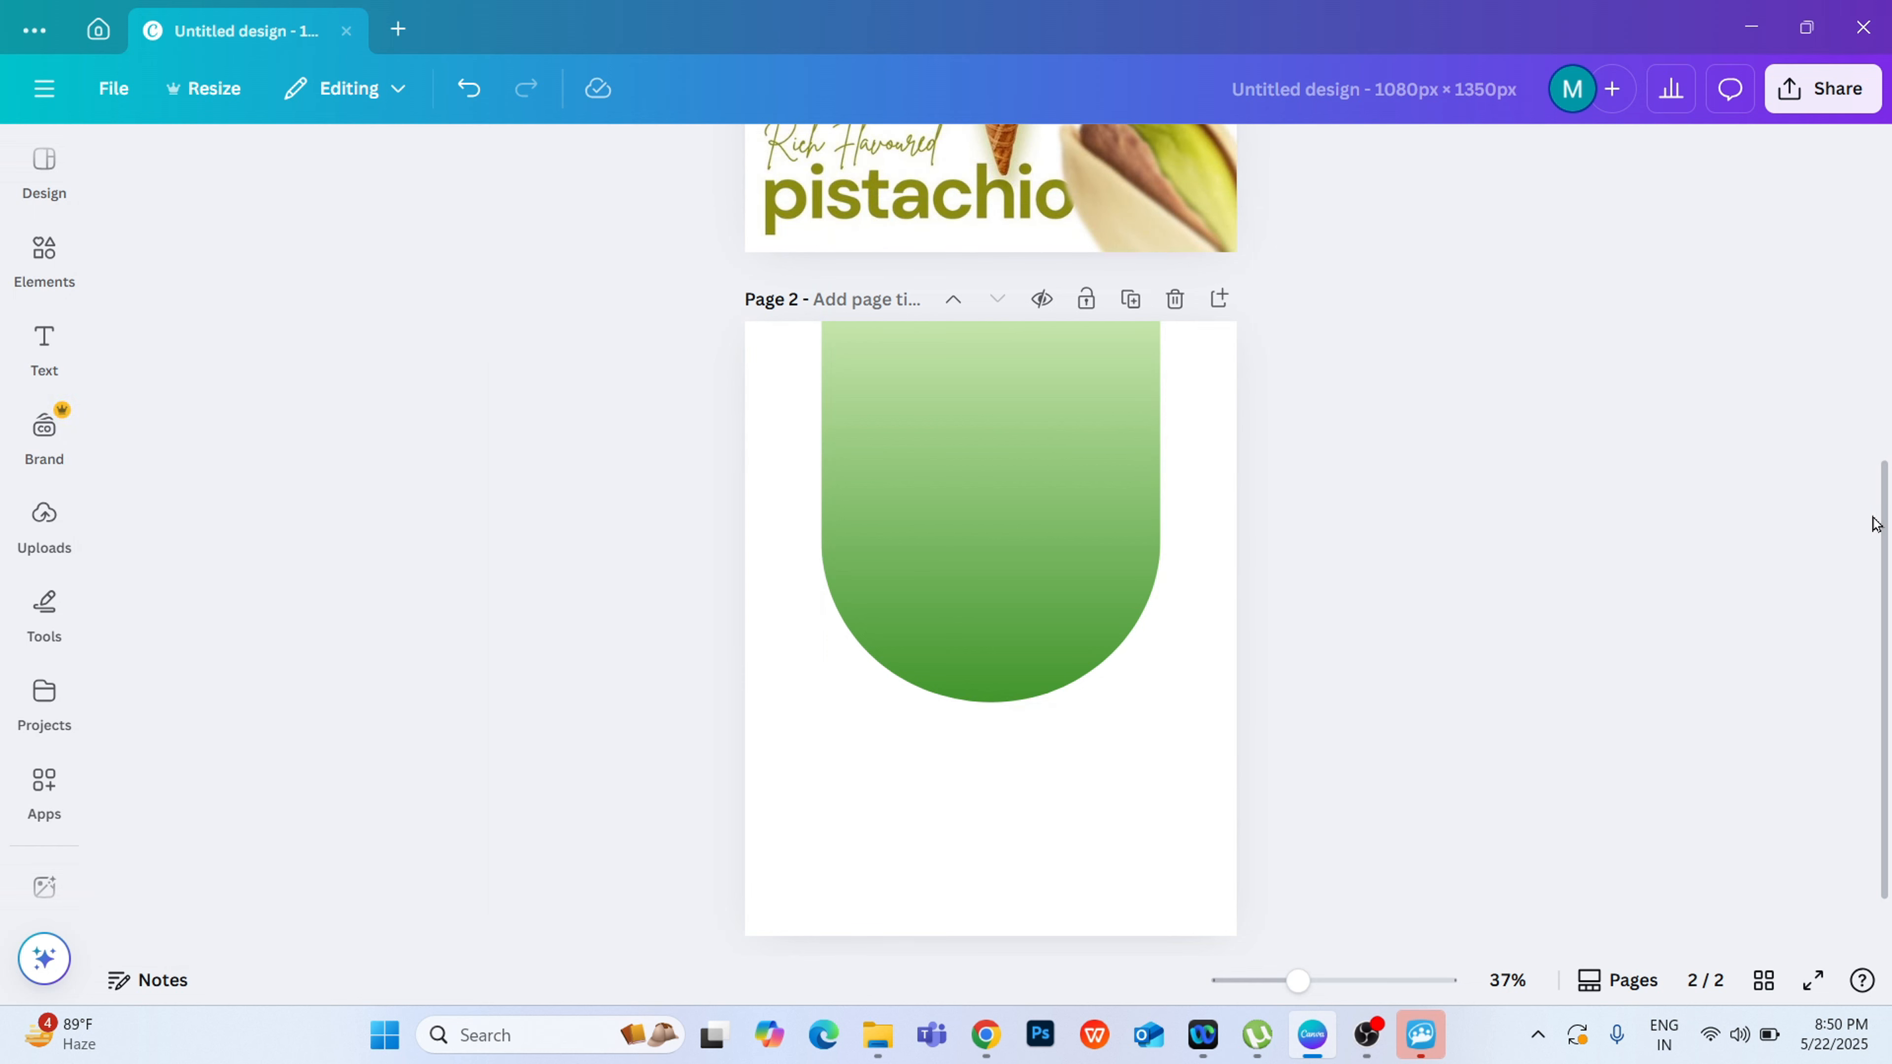
pyautogui.scroll(5, 1873, 534)
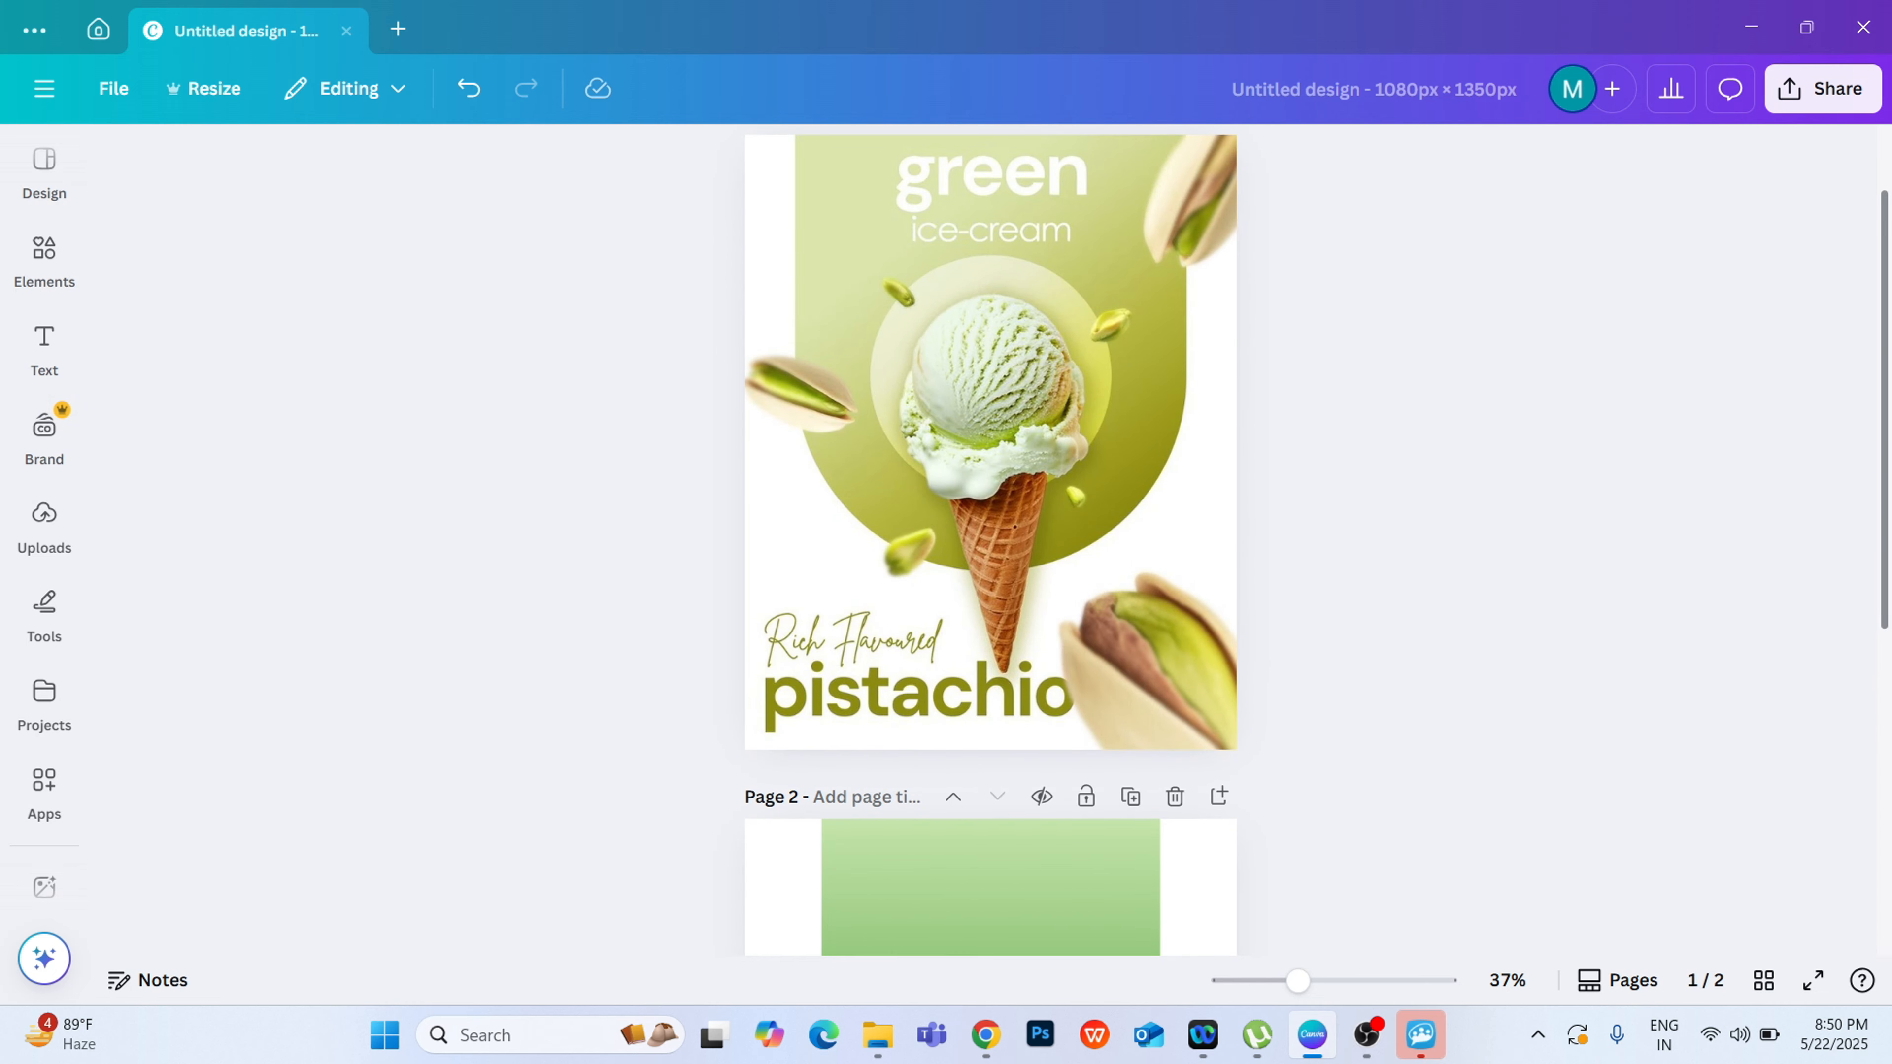
pyautogui.scroll(-5, 990, 539)
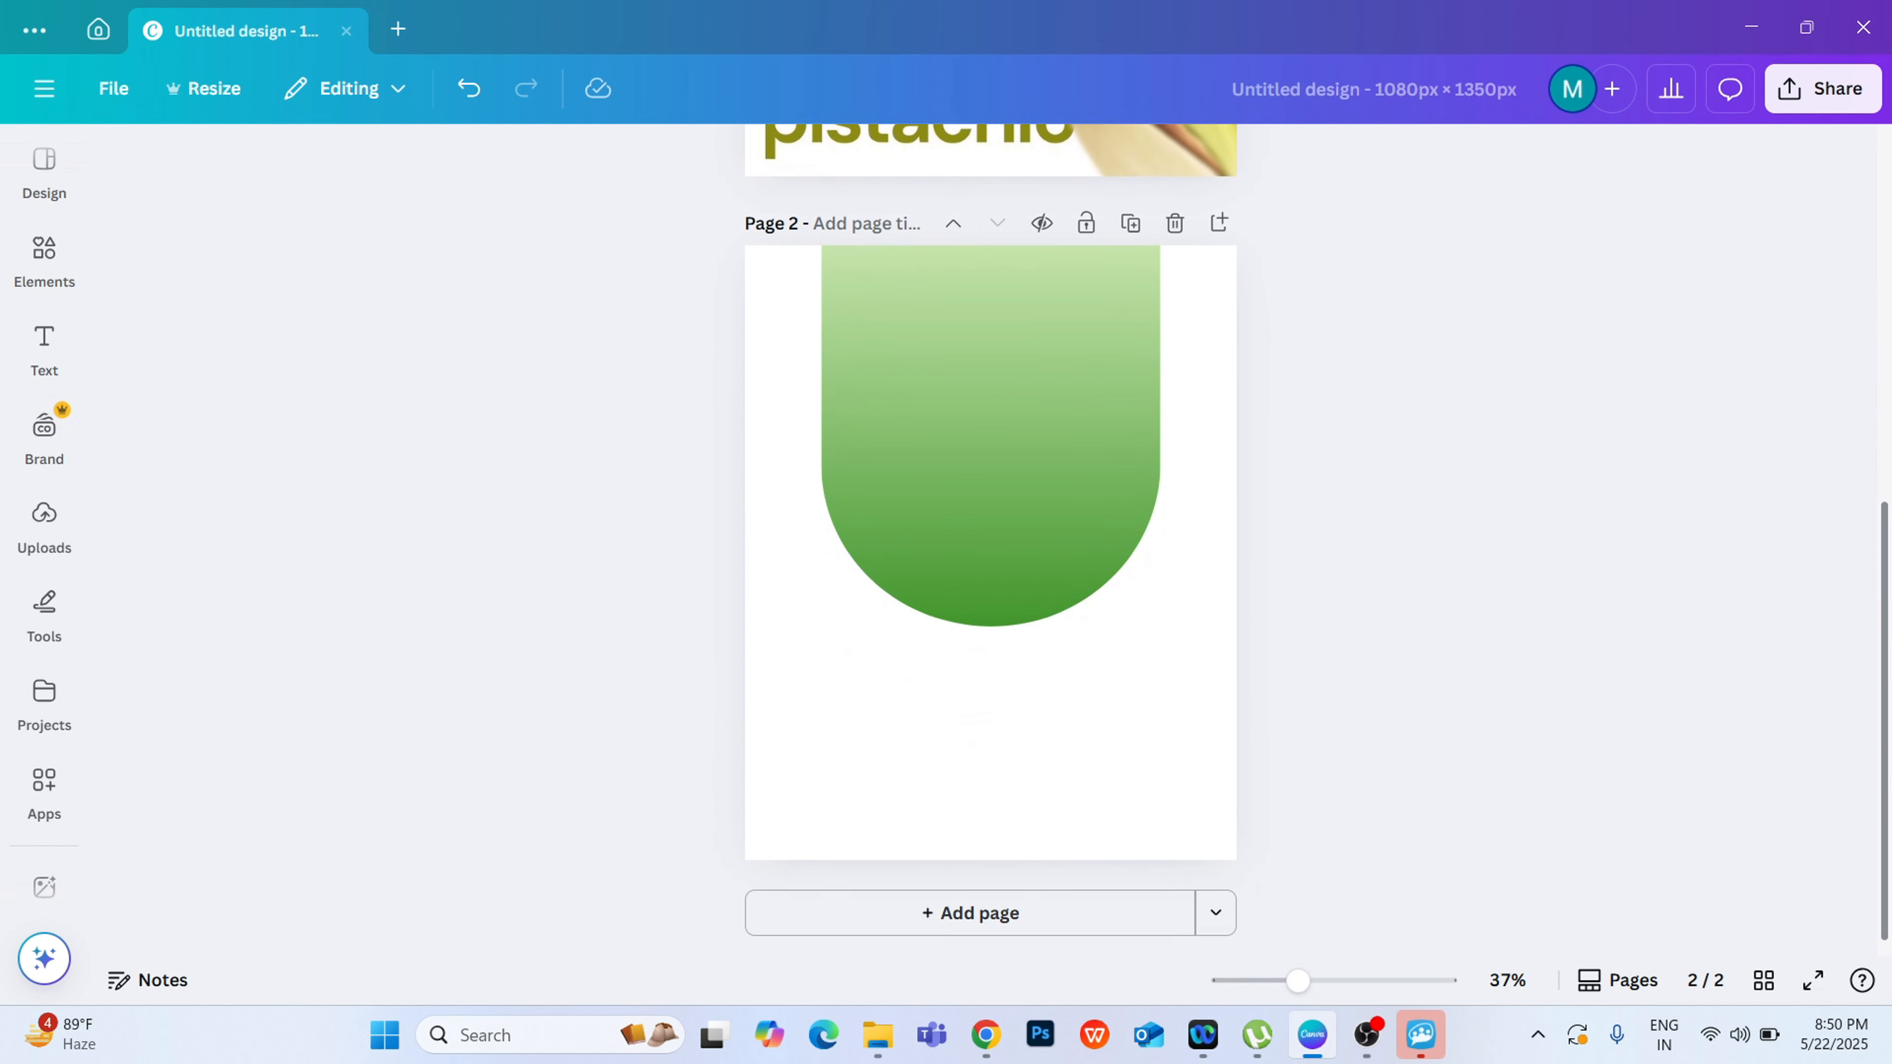
# Step: Add a circle shape on page 2, enlarge it to about two-thirds of the rounded shape's width and centre it horizontally in its lower part
pyautogui.click(45, 253)
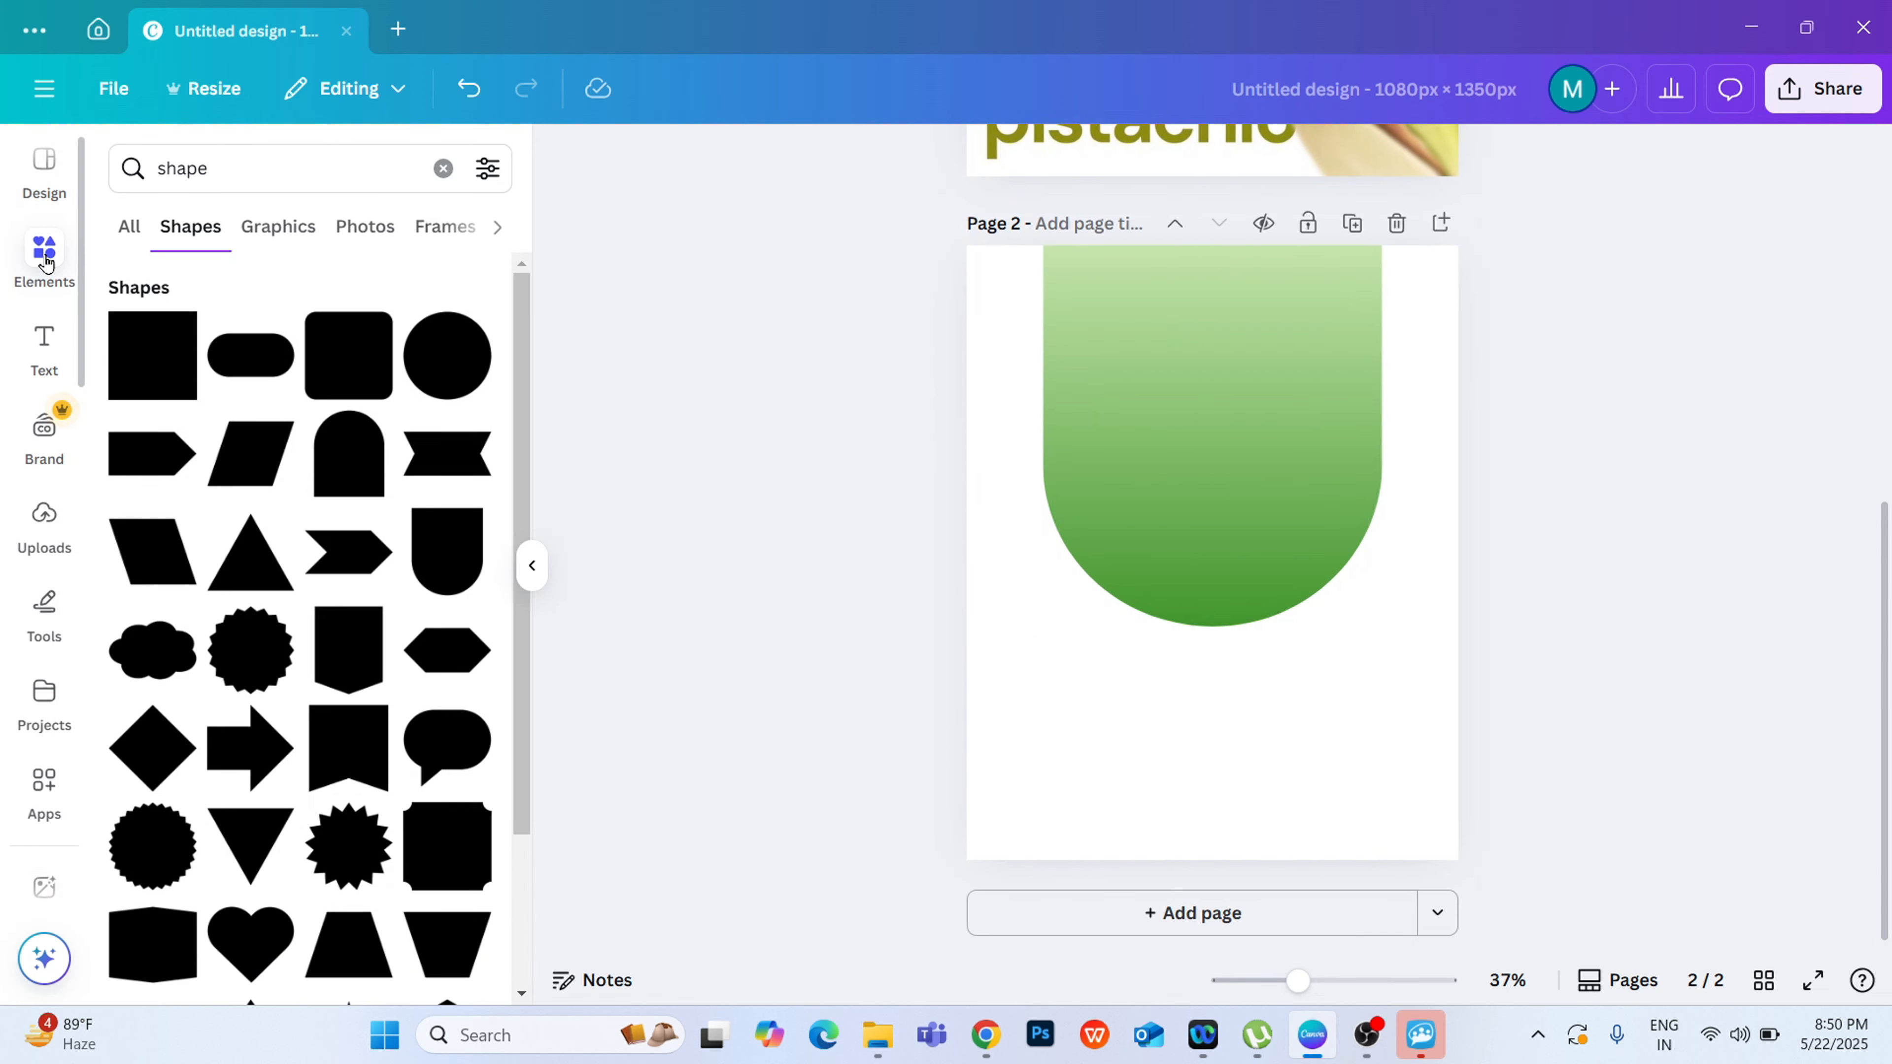
pyautogui.click(447, 377)
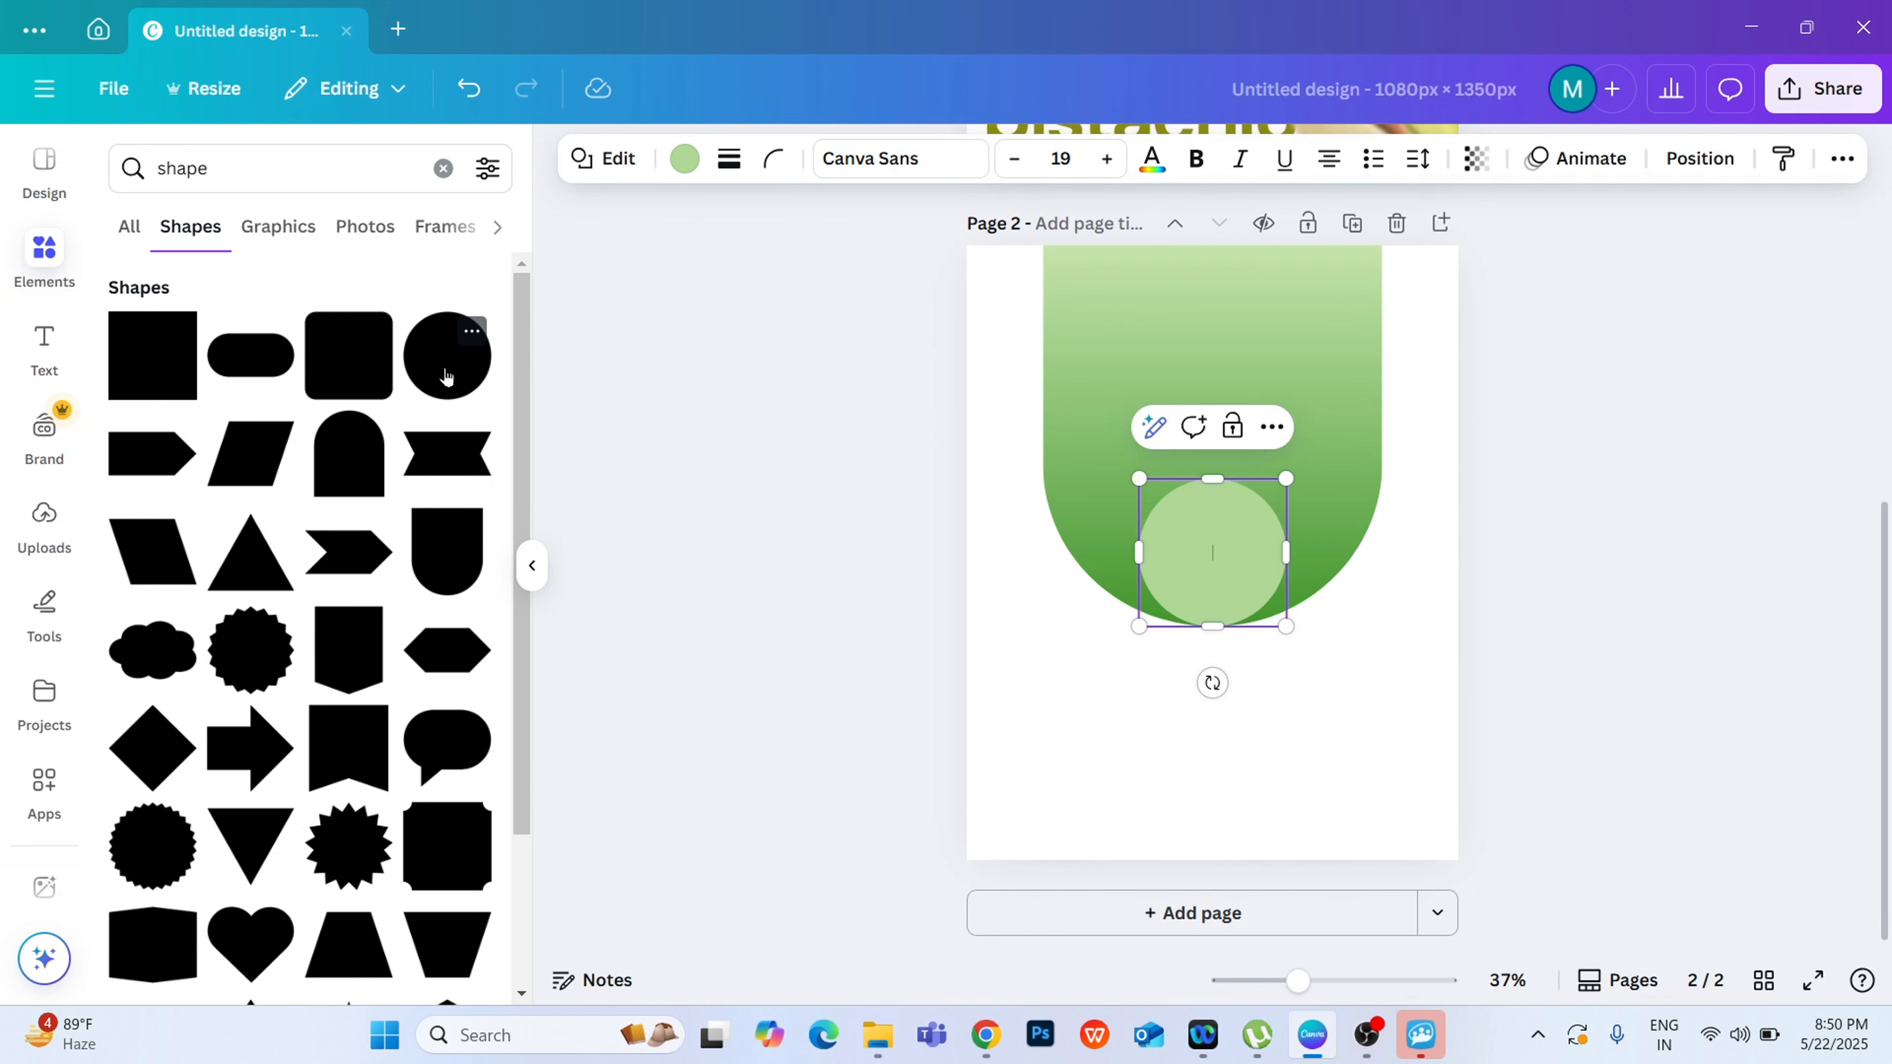
pyautogui.click(532, 565)
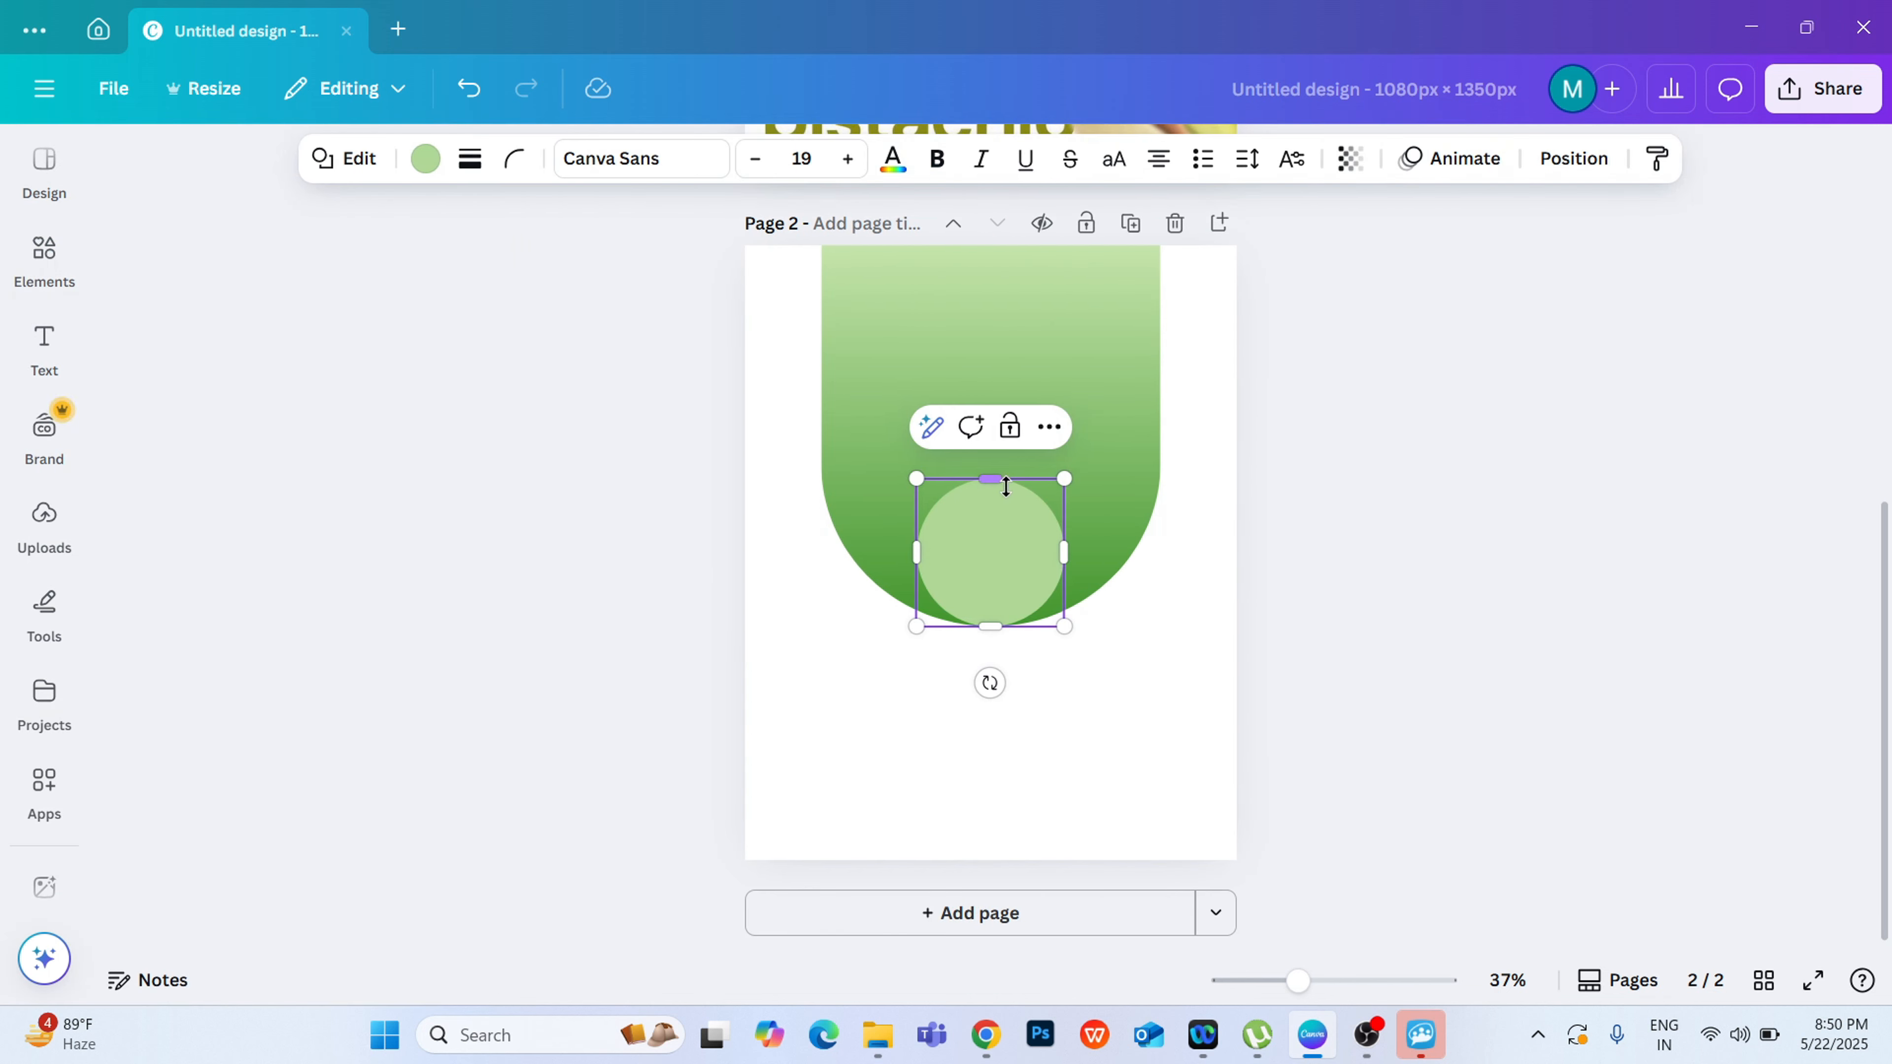
pyautogui.moveTo(1006, 574); pyautogui.dragTo(946, 469)
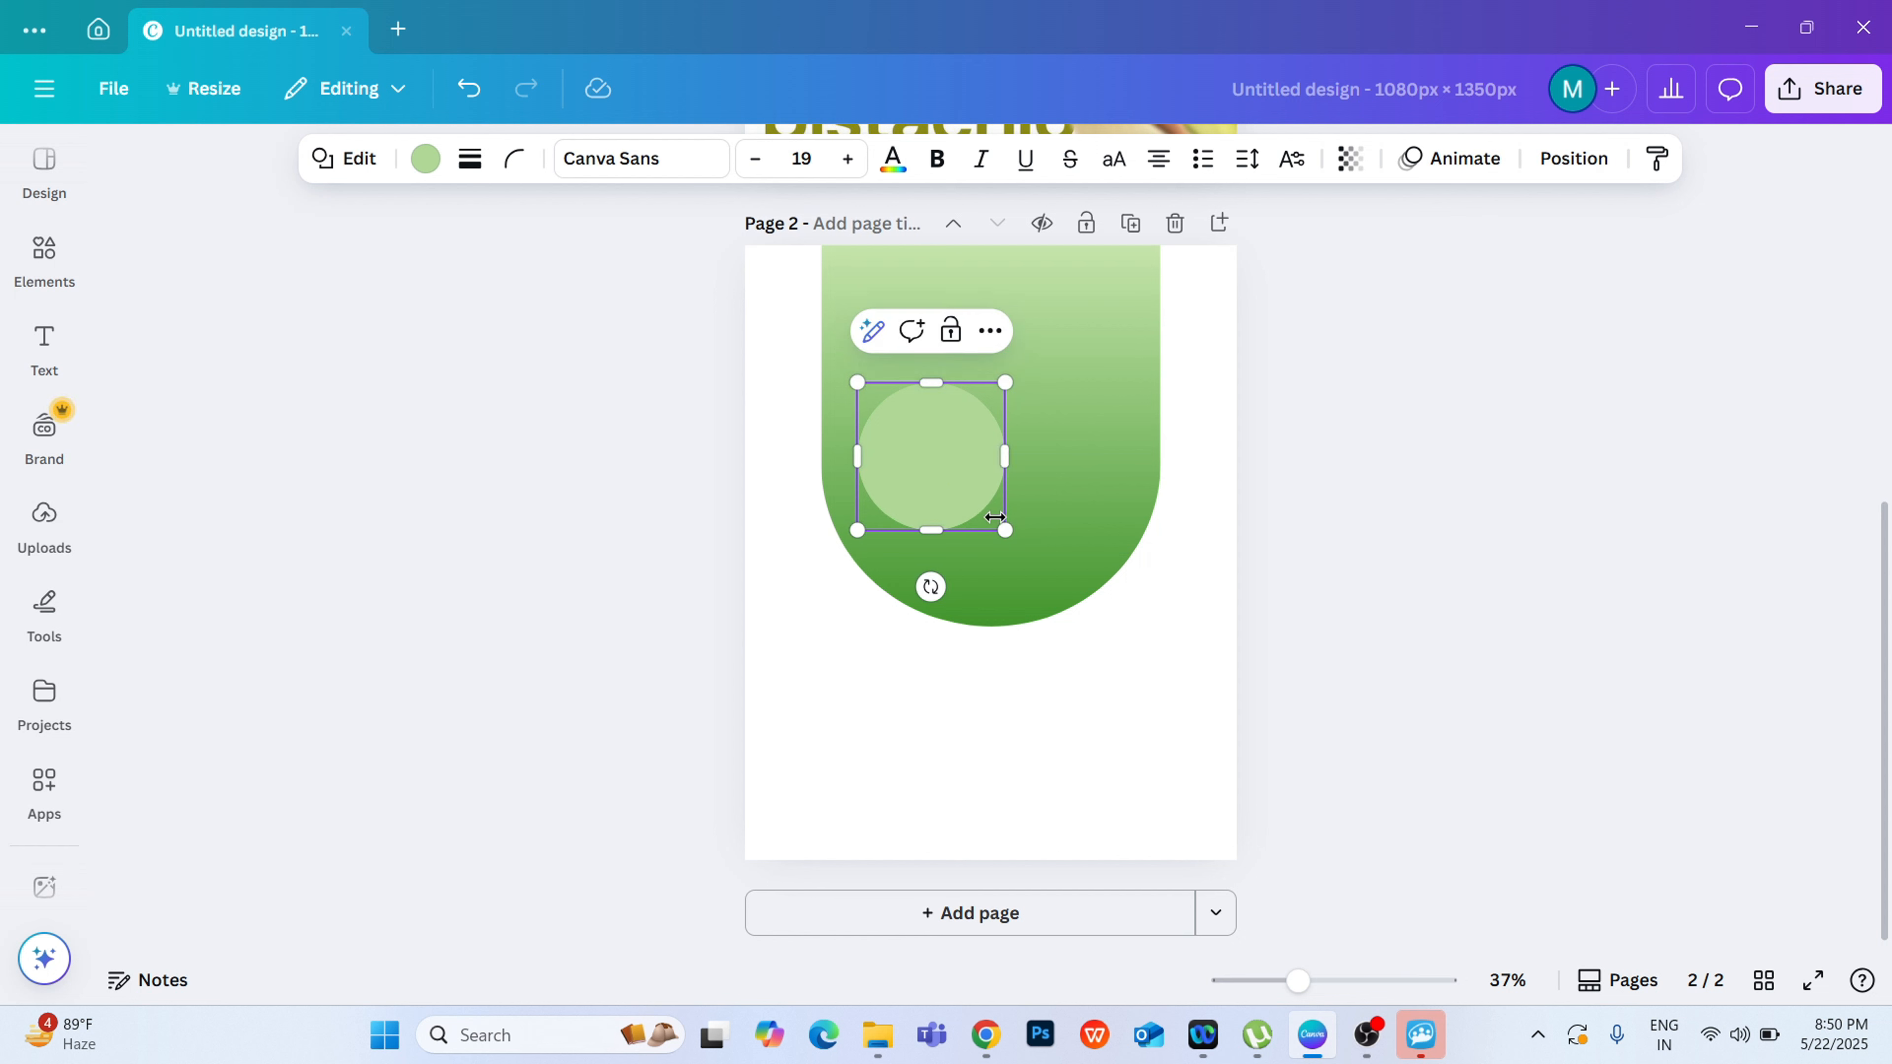
pyautogui.moveTo(1046, 565); pyautogui.dragTo(1117, 634)
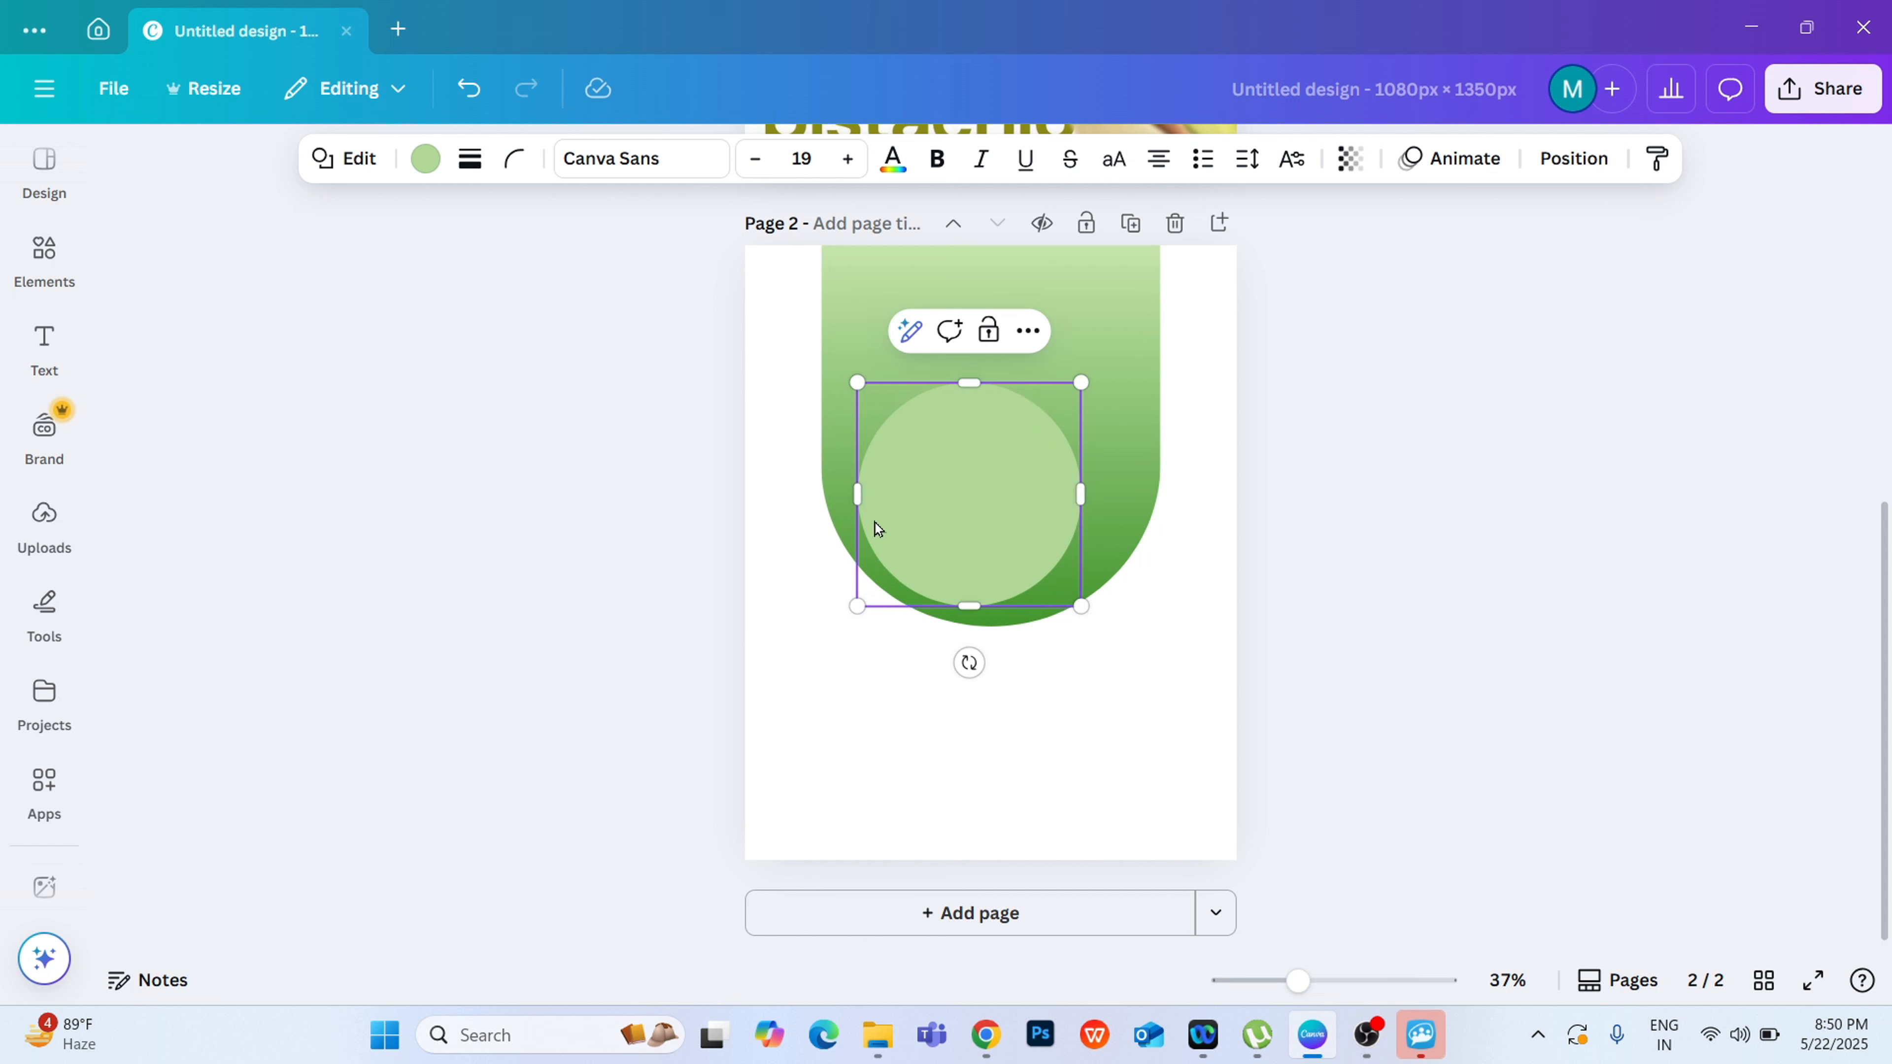
pyautogui.moveTo(875, 524); pyautogui.dragTo(938, 486)
pyautogui.click(1601, 580)
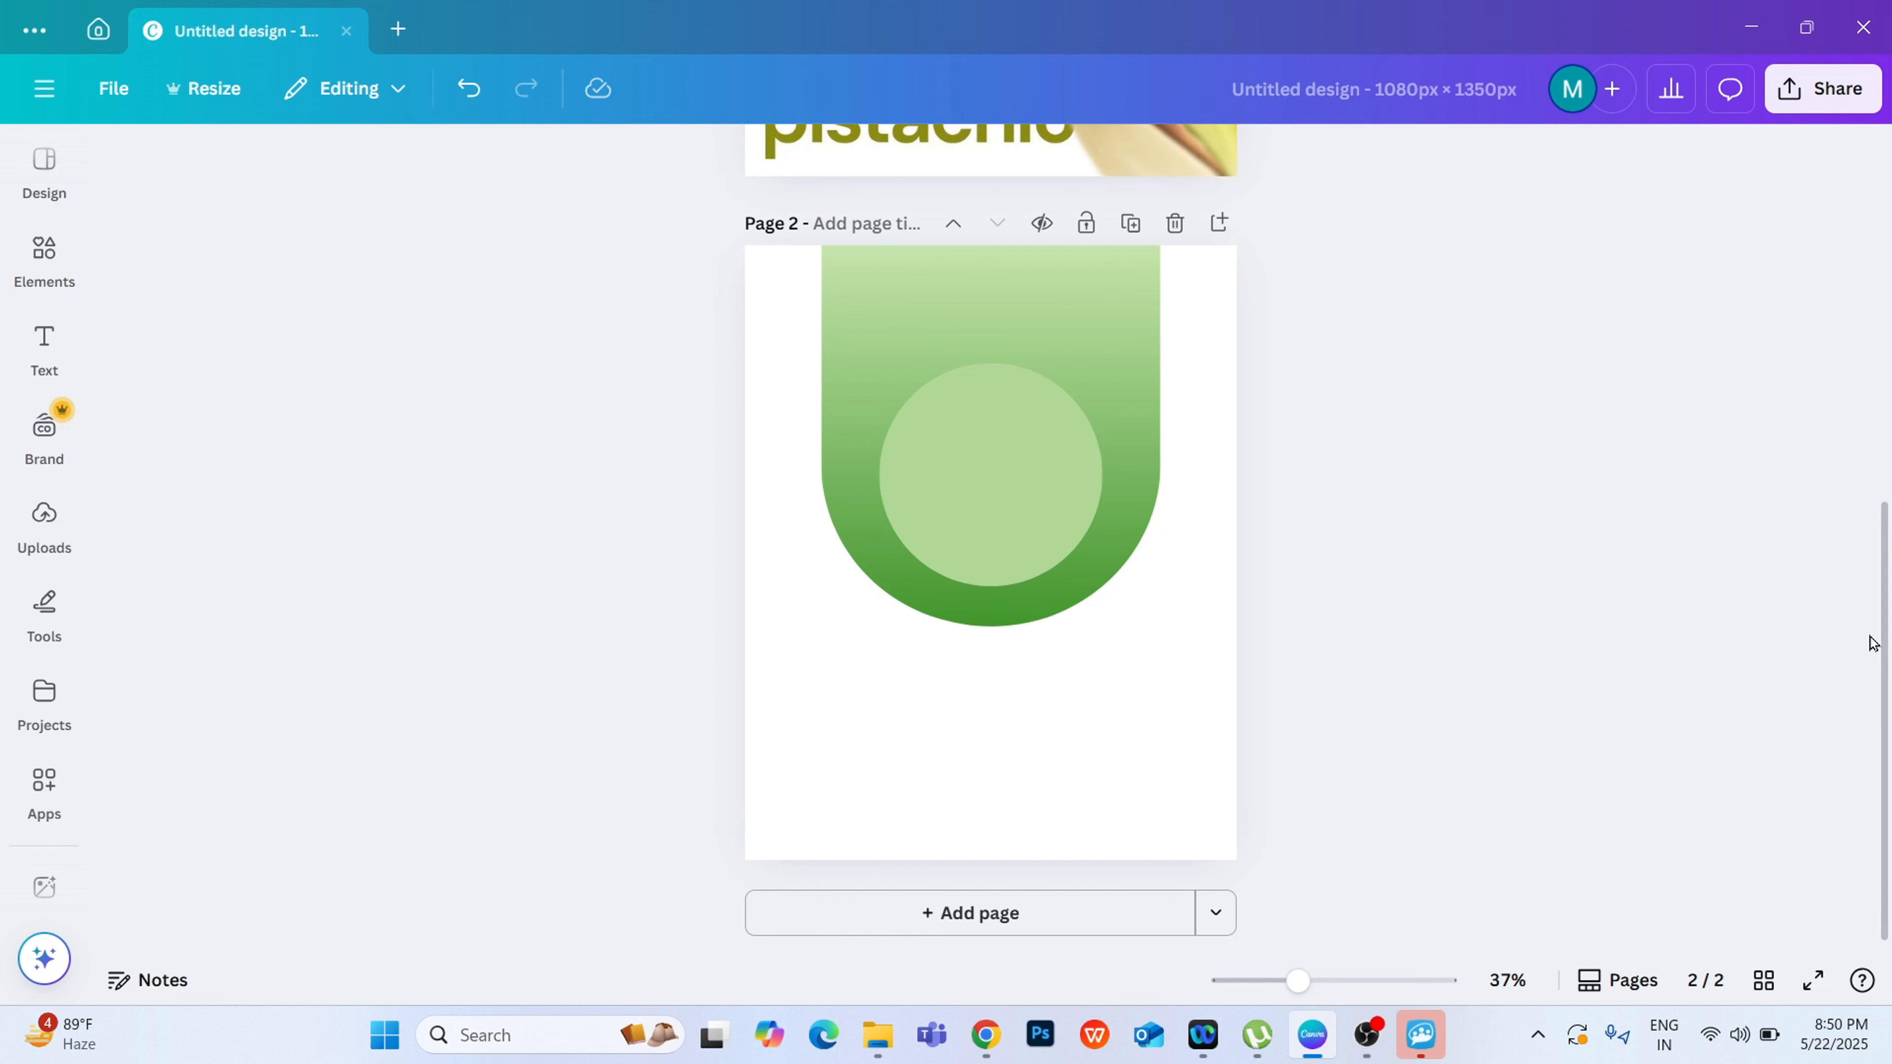
# Step: Try the light olive photo colour on the circle, but settle on the solid yellow-green fill #D7F9A1
pyautogui.moveTo(1885, 656); pyautogui.dragTo(1435, 550)
pyautogui.click(1056, 646)
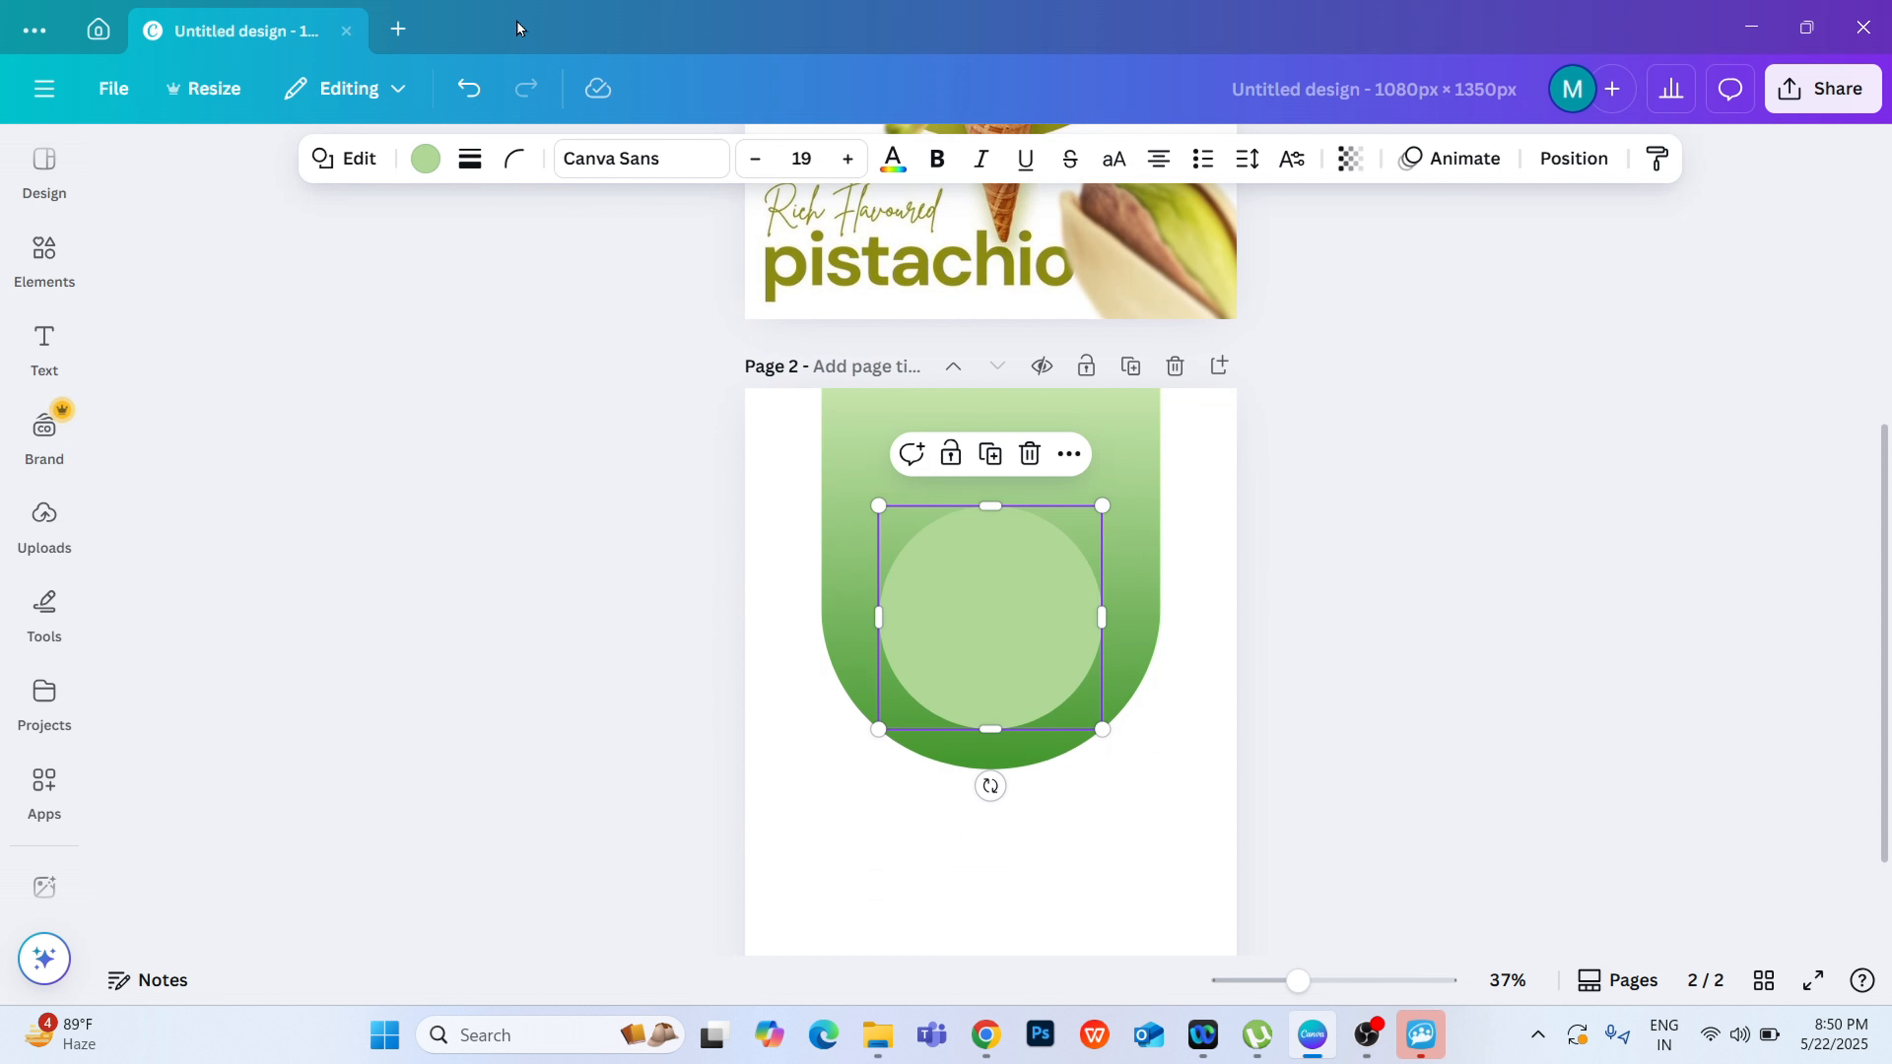
pyautogui.click(425, 158)
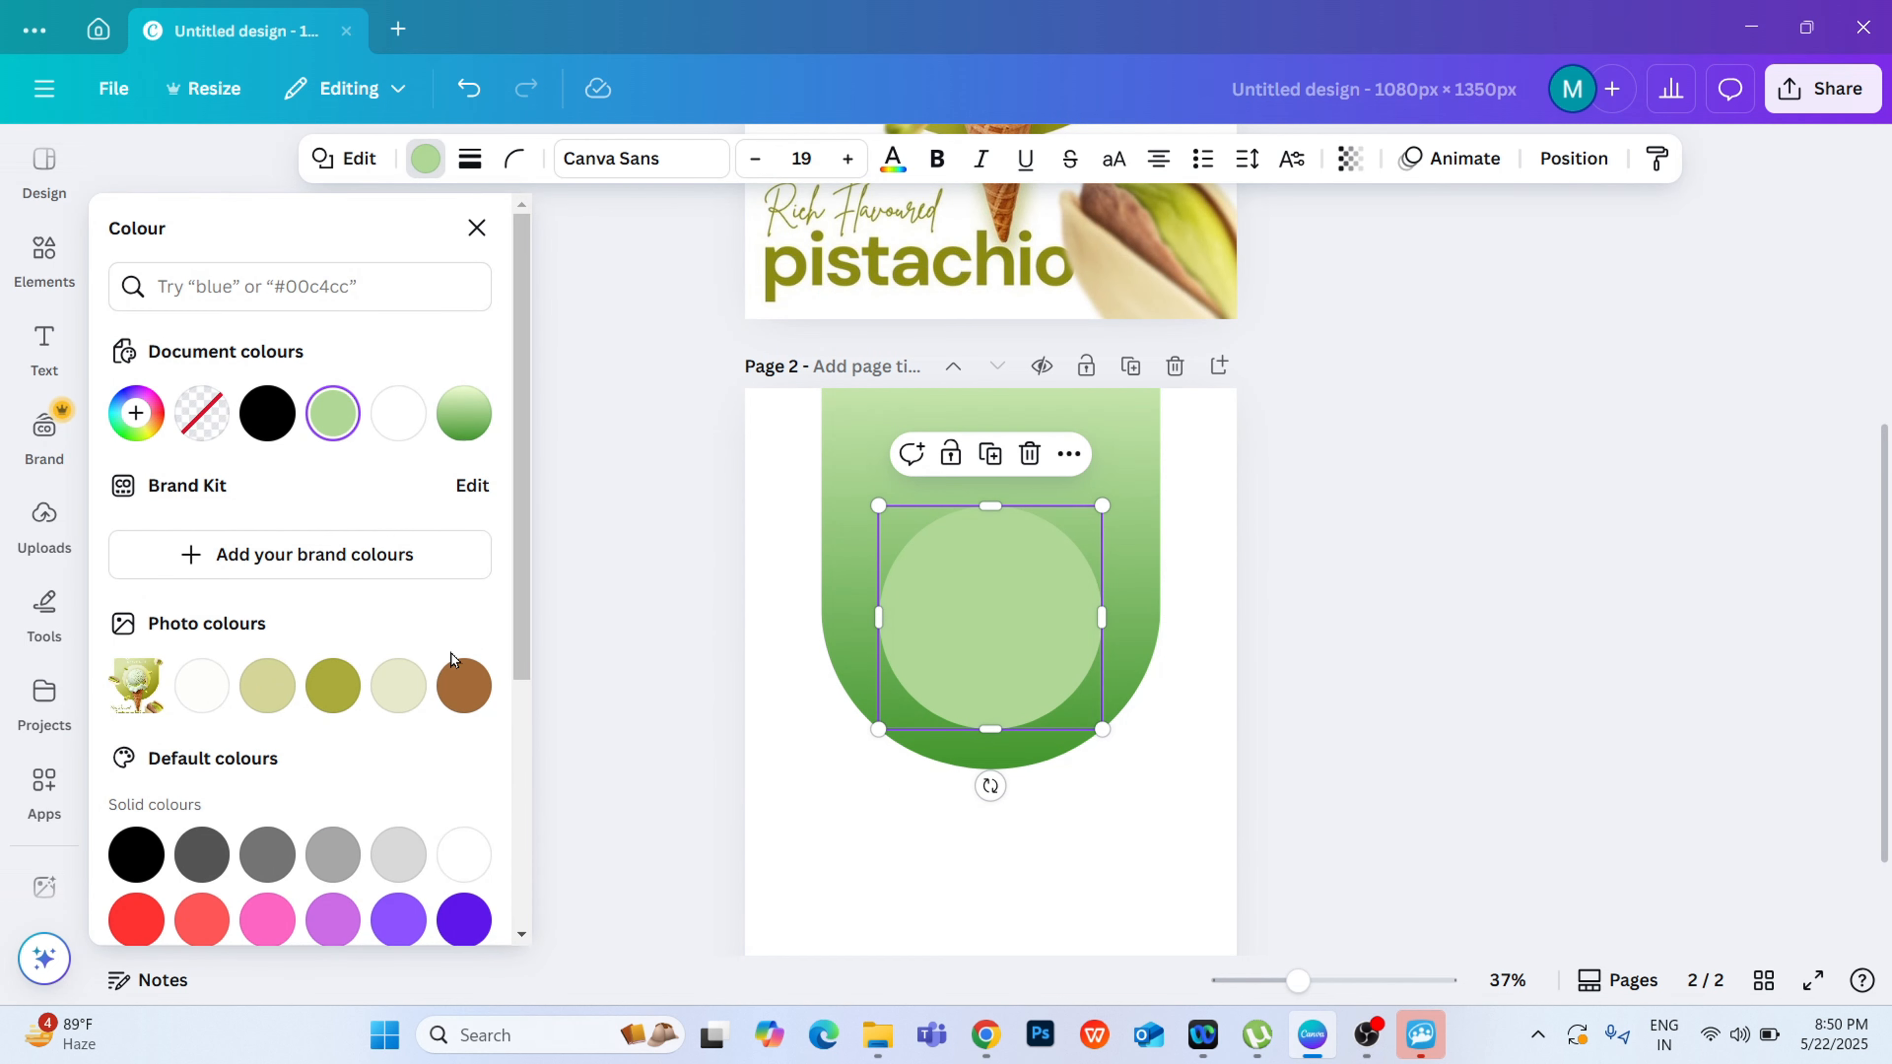
pyautogui.click(265, 688)
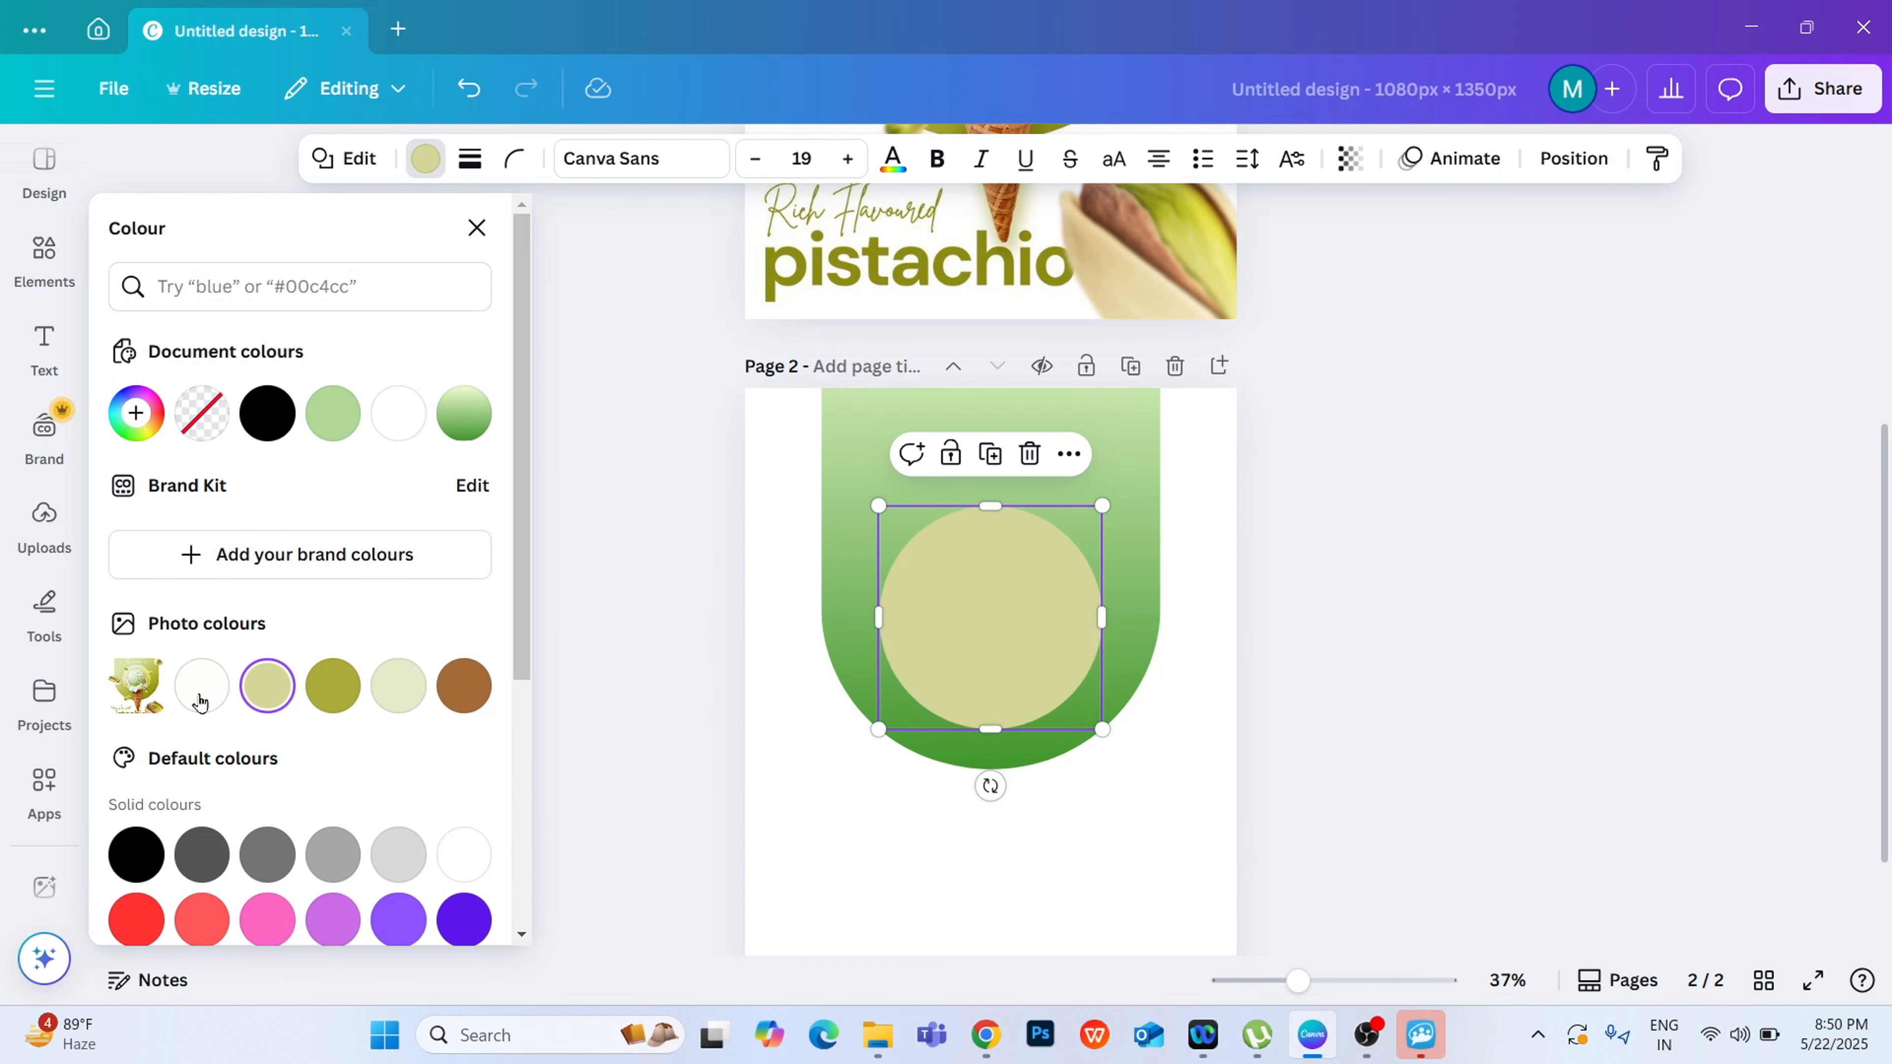
pyautogui.click(323, 410)
pyautogui.click(136, 413)
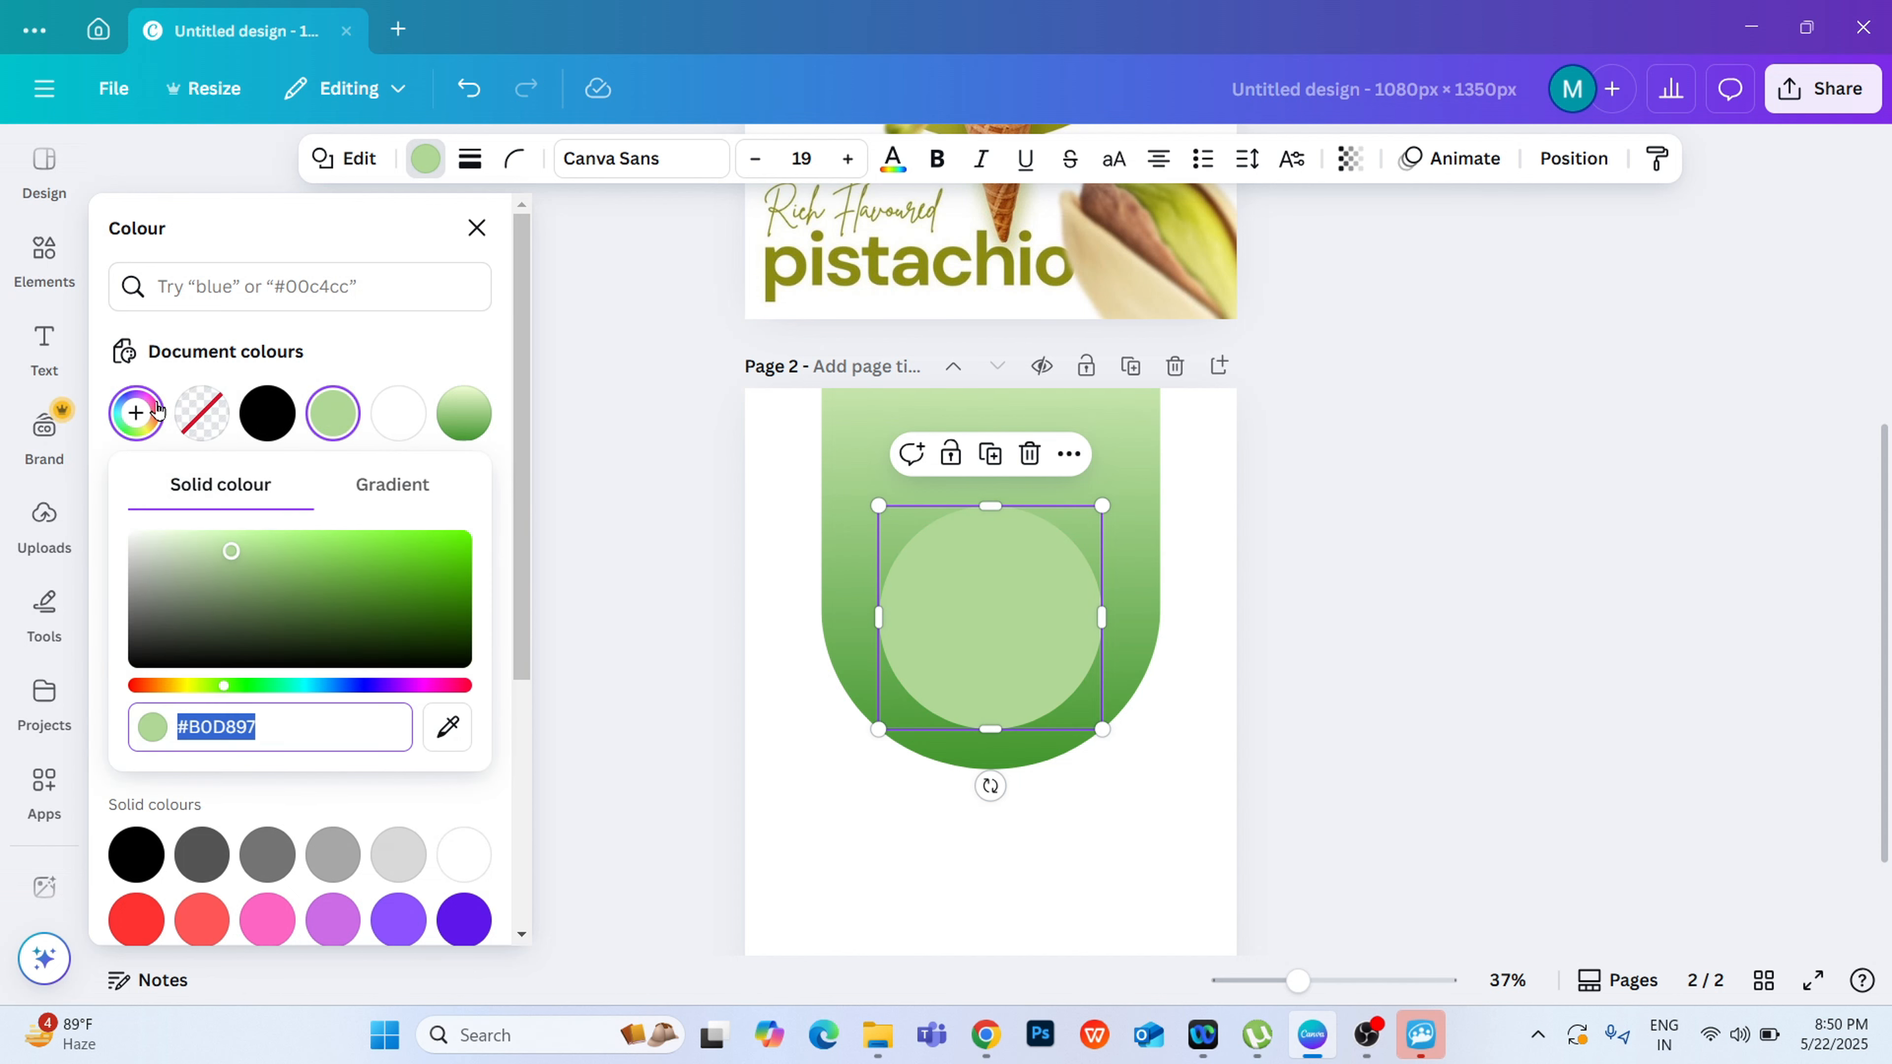
pyautogui.moveTo(208, 690); pyautogui.dragTo(198, 686)
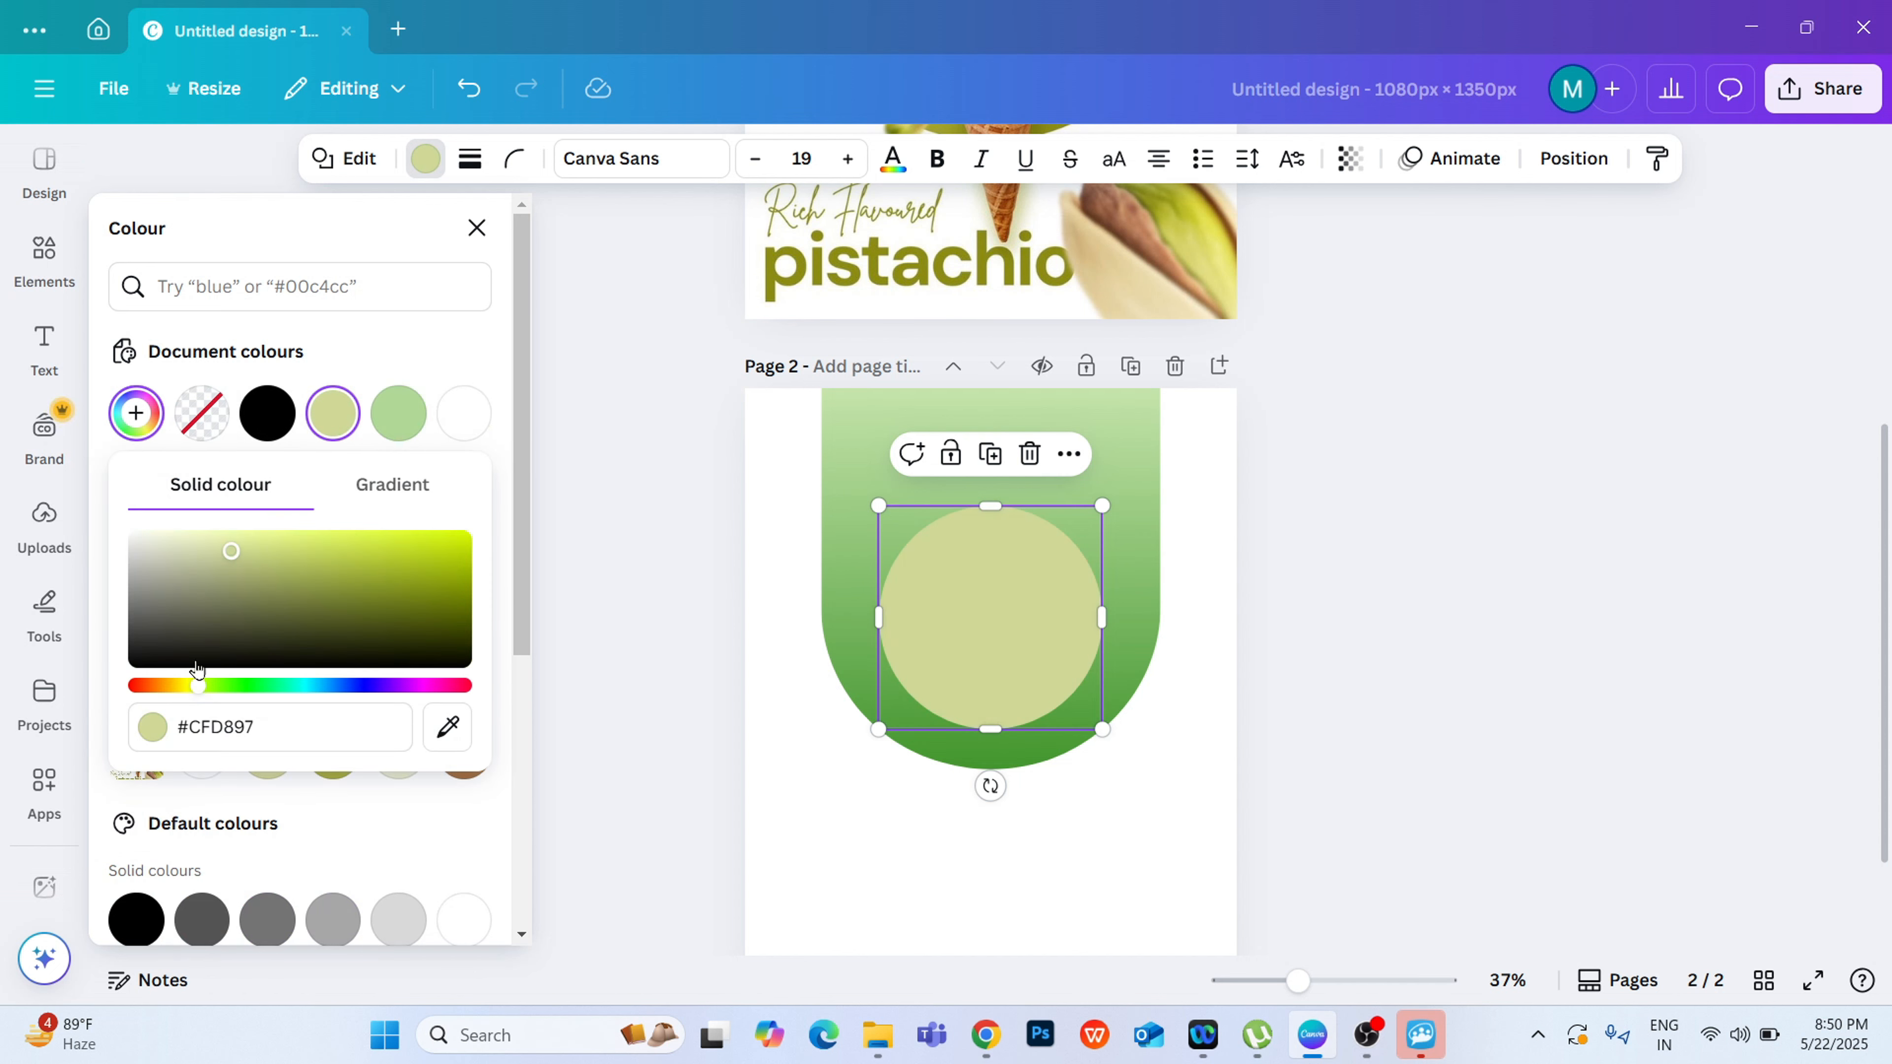
pyautogui.click(236, 540)
pyautogui.moveTo(236, 540); pyautogui.dragTo(230, 537)
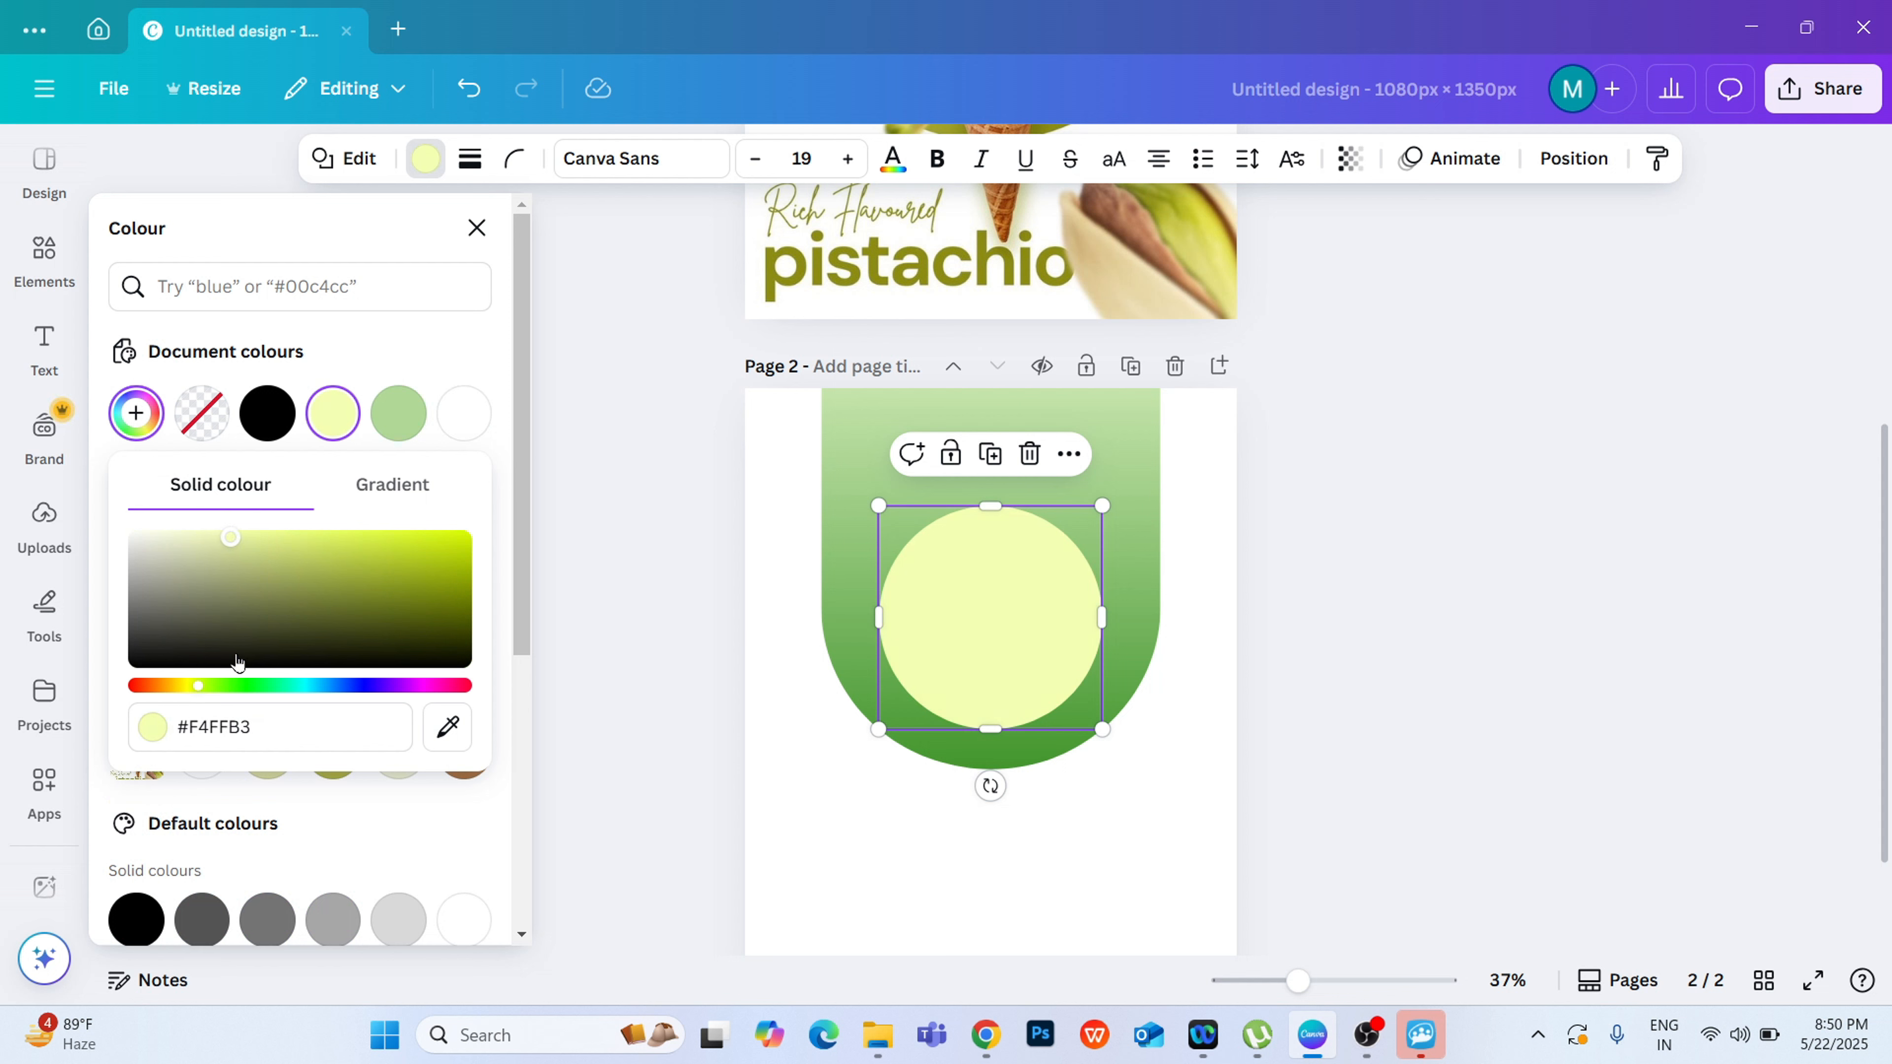
pyautogui.click(211, 687)
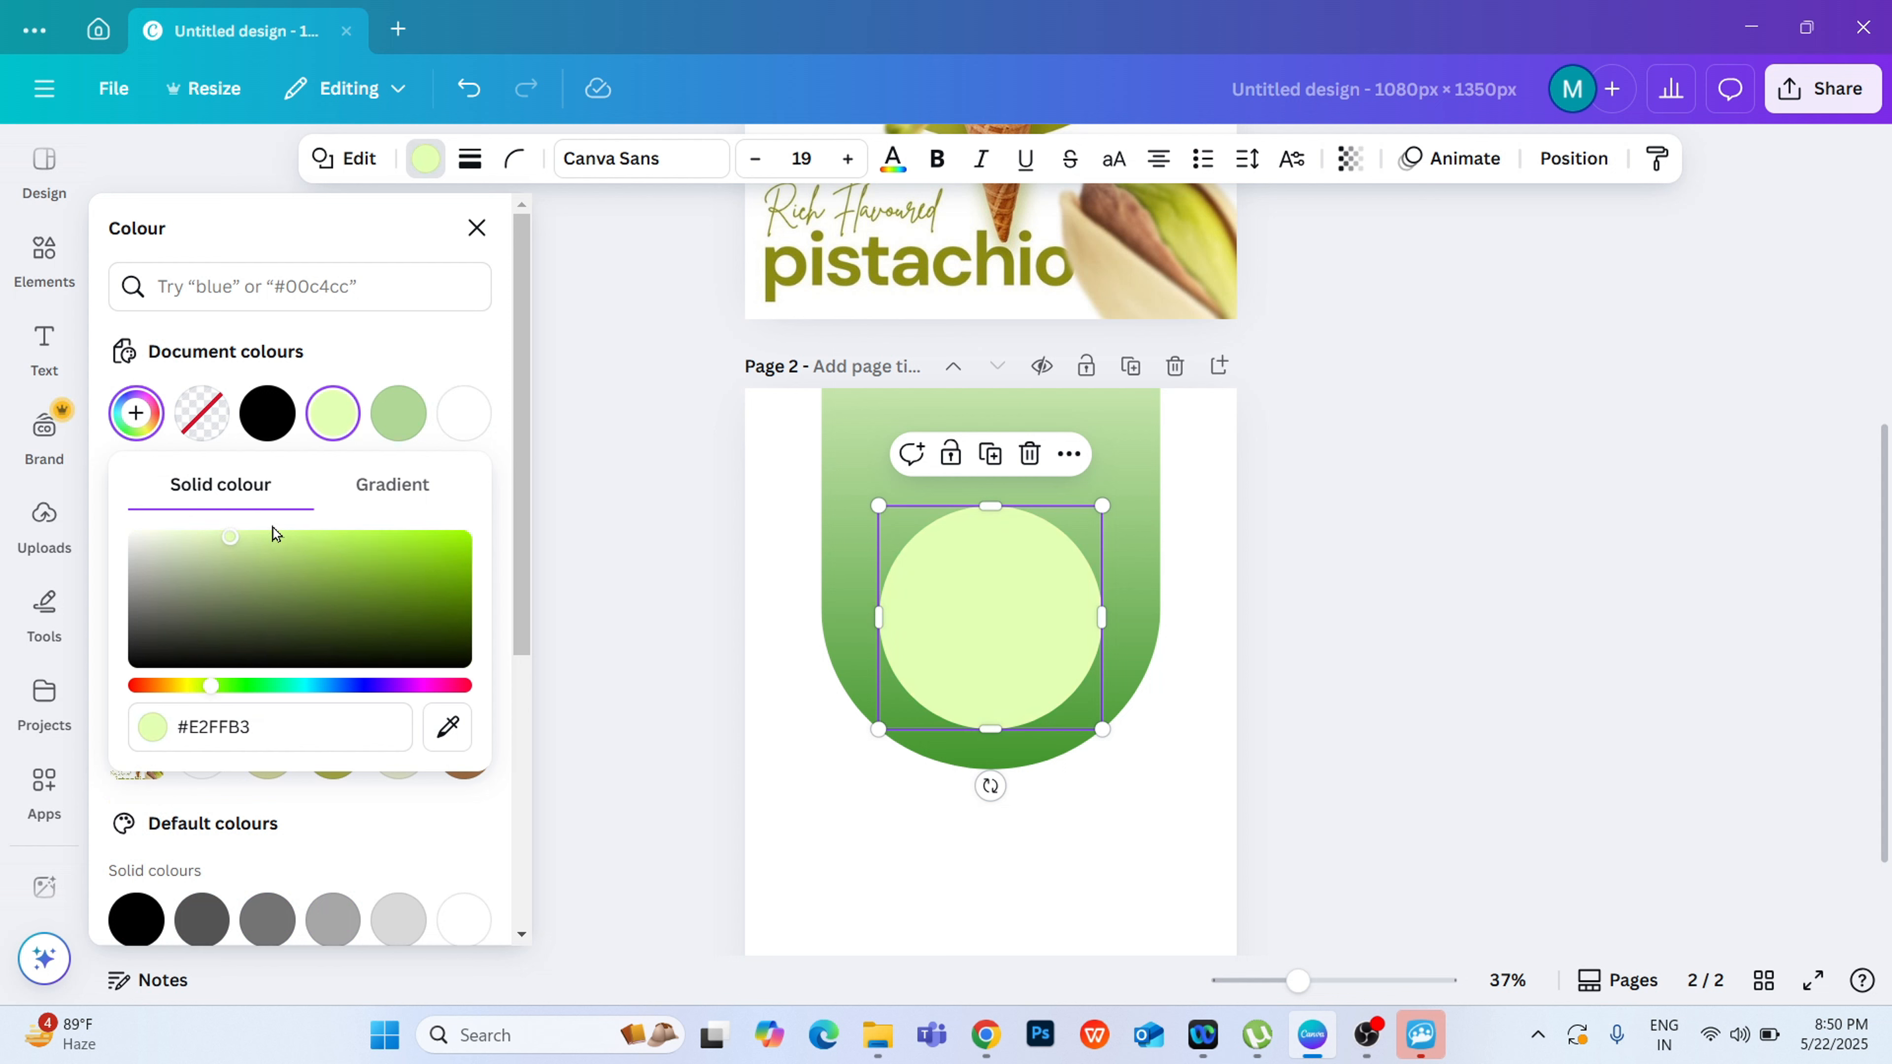
pyautogui.click(250, 535)
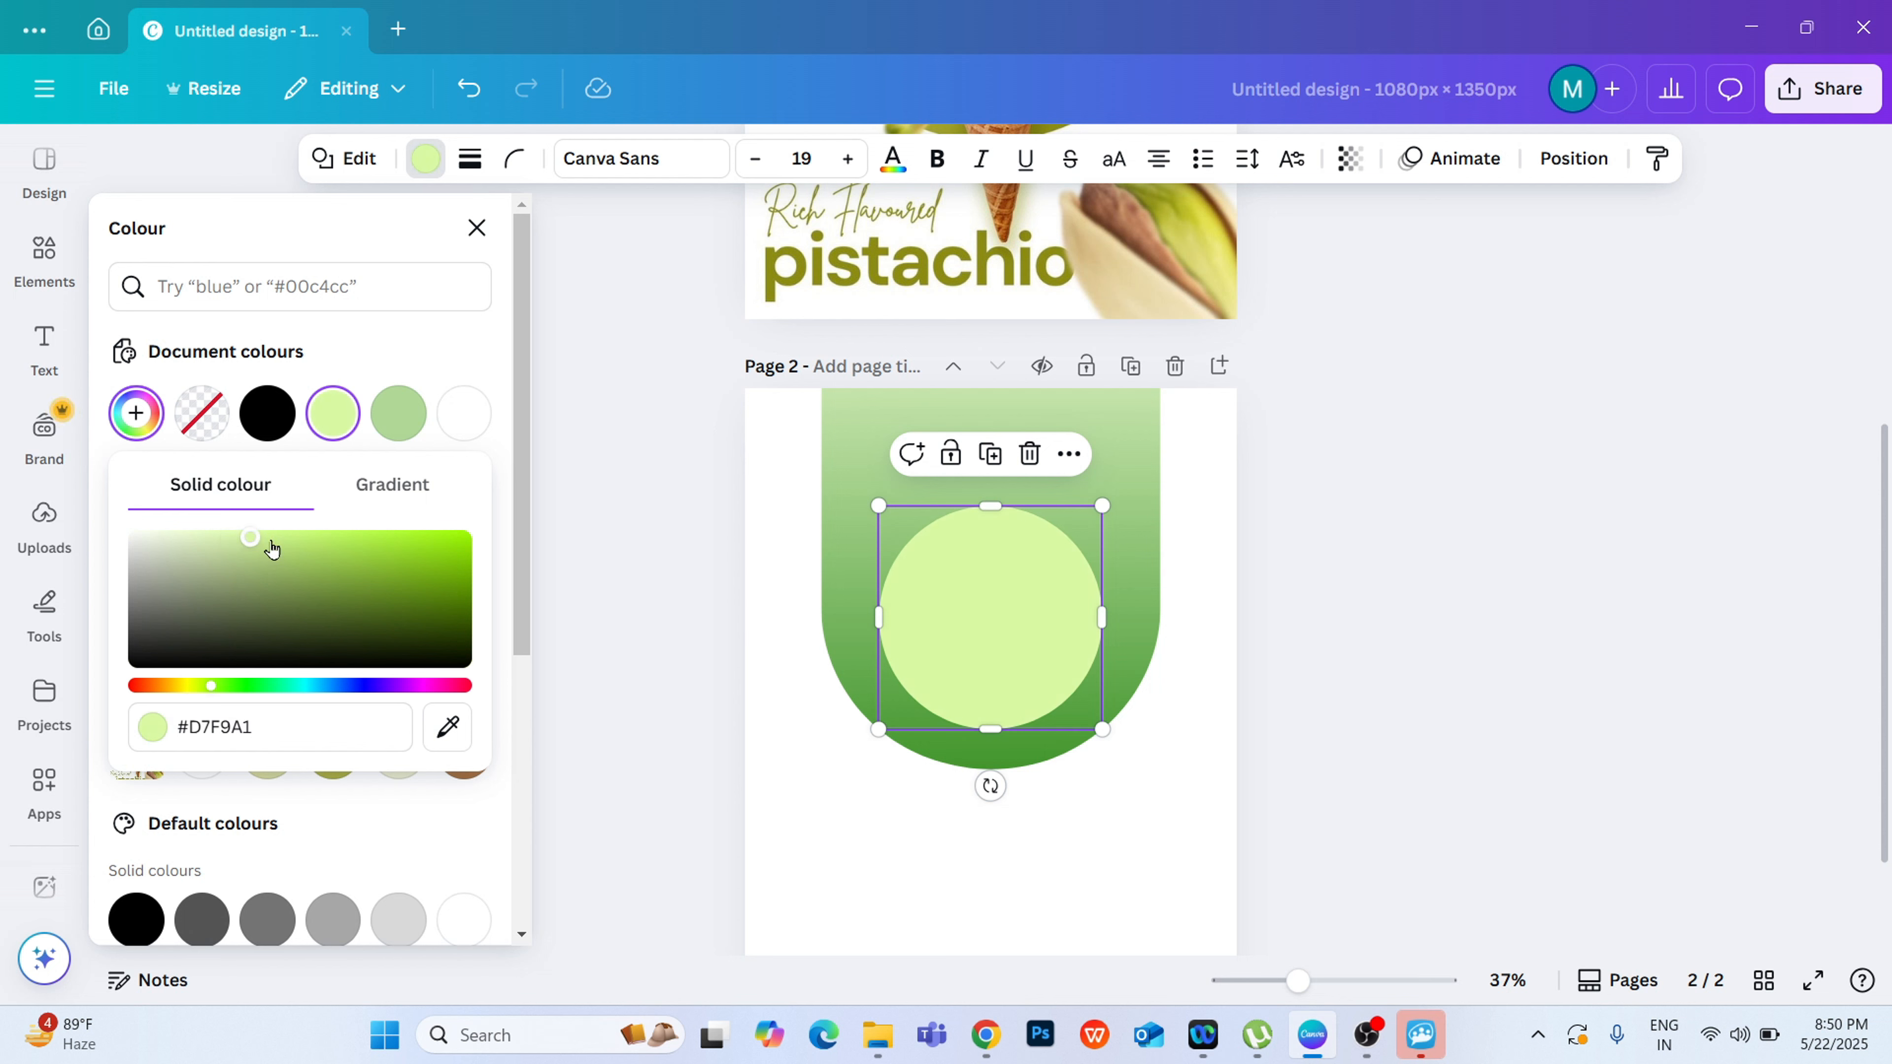
pyautogui.click(1401, 469)
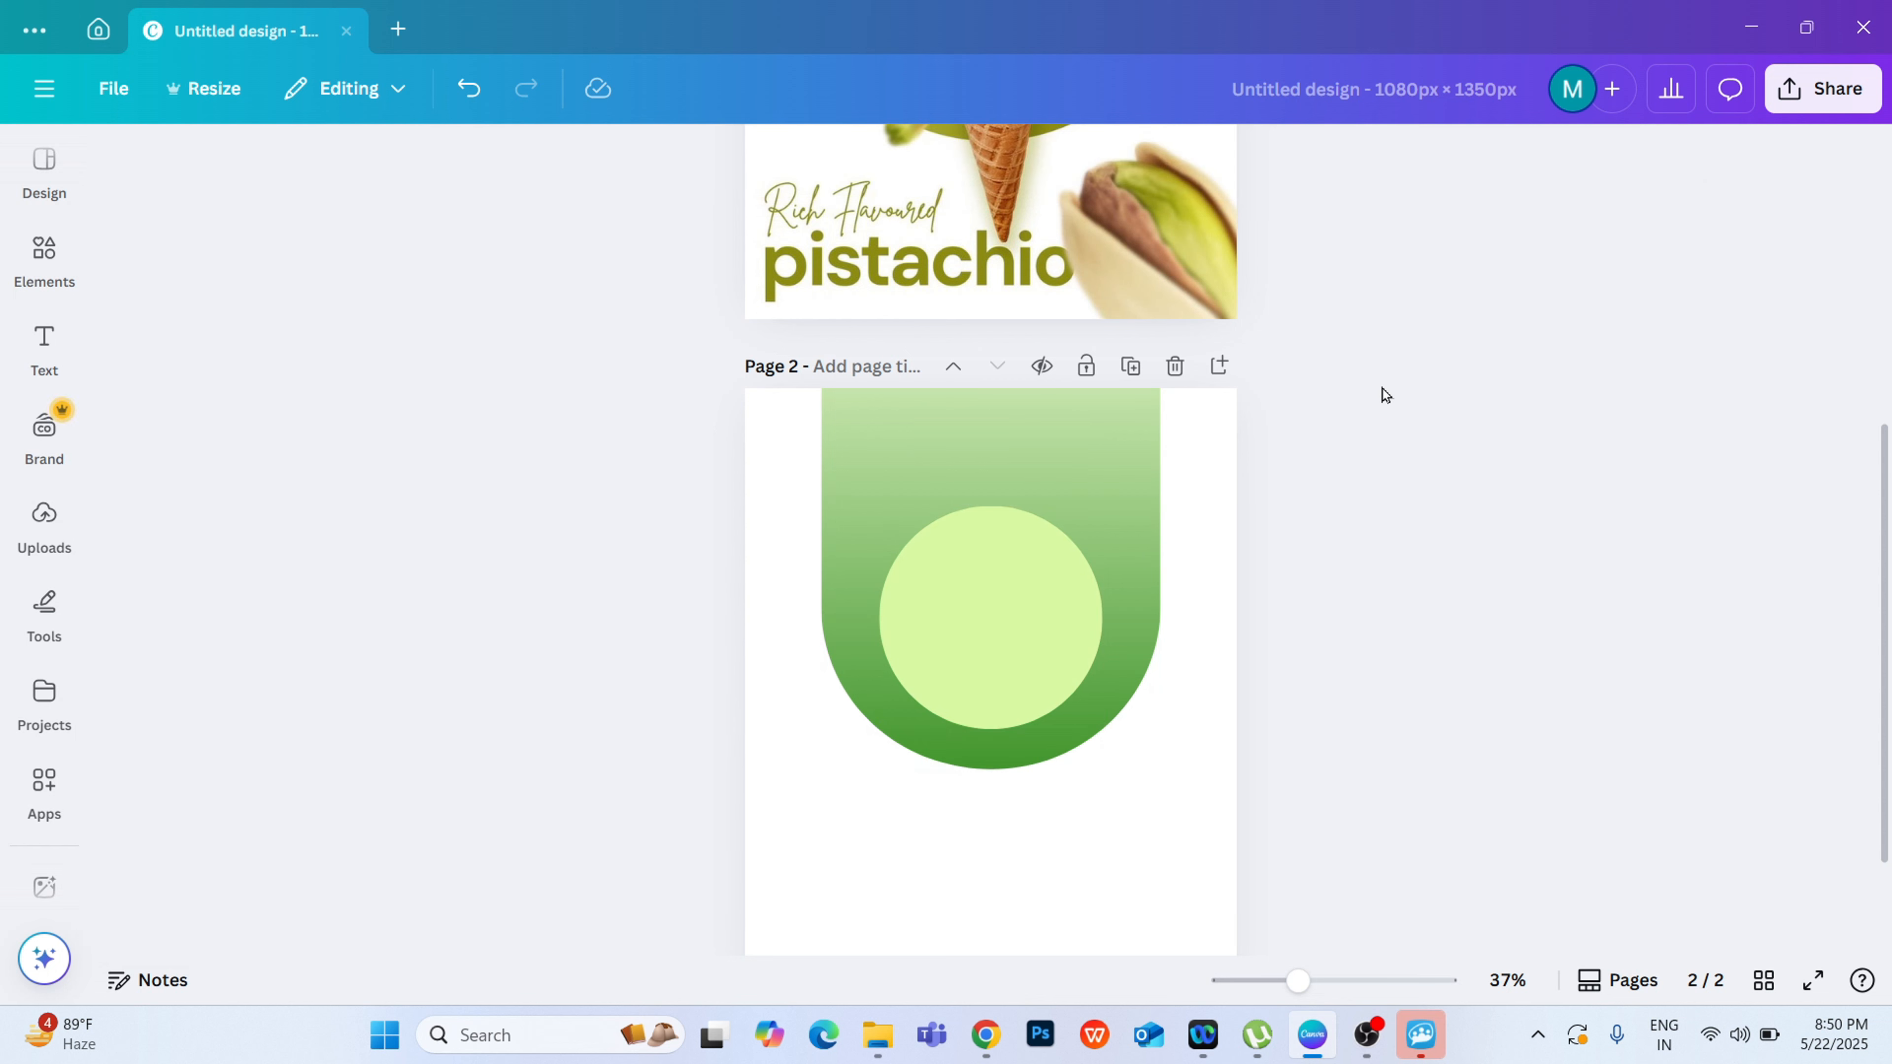
# Step: Search the elements library for "shadow" and show all matching graphics
pyautogui.click(44, 257)
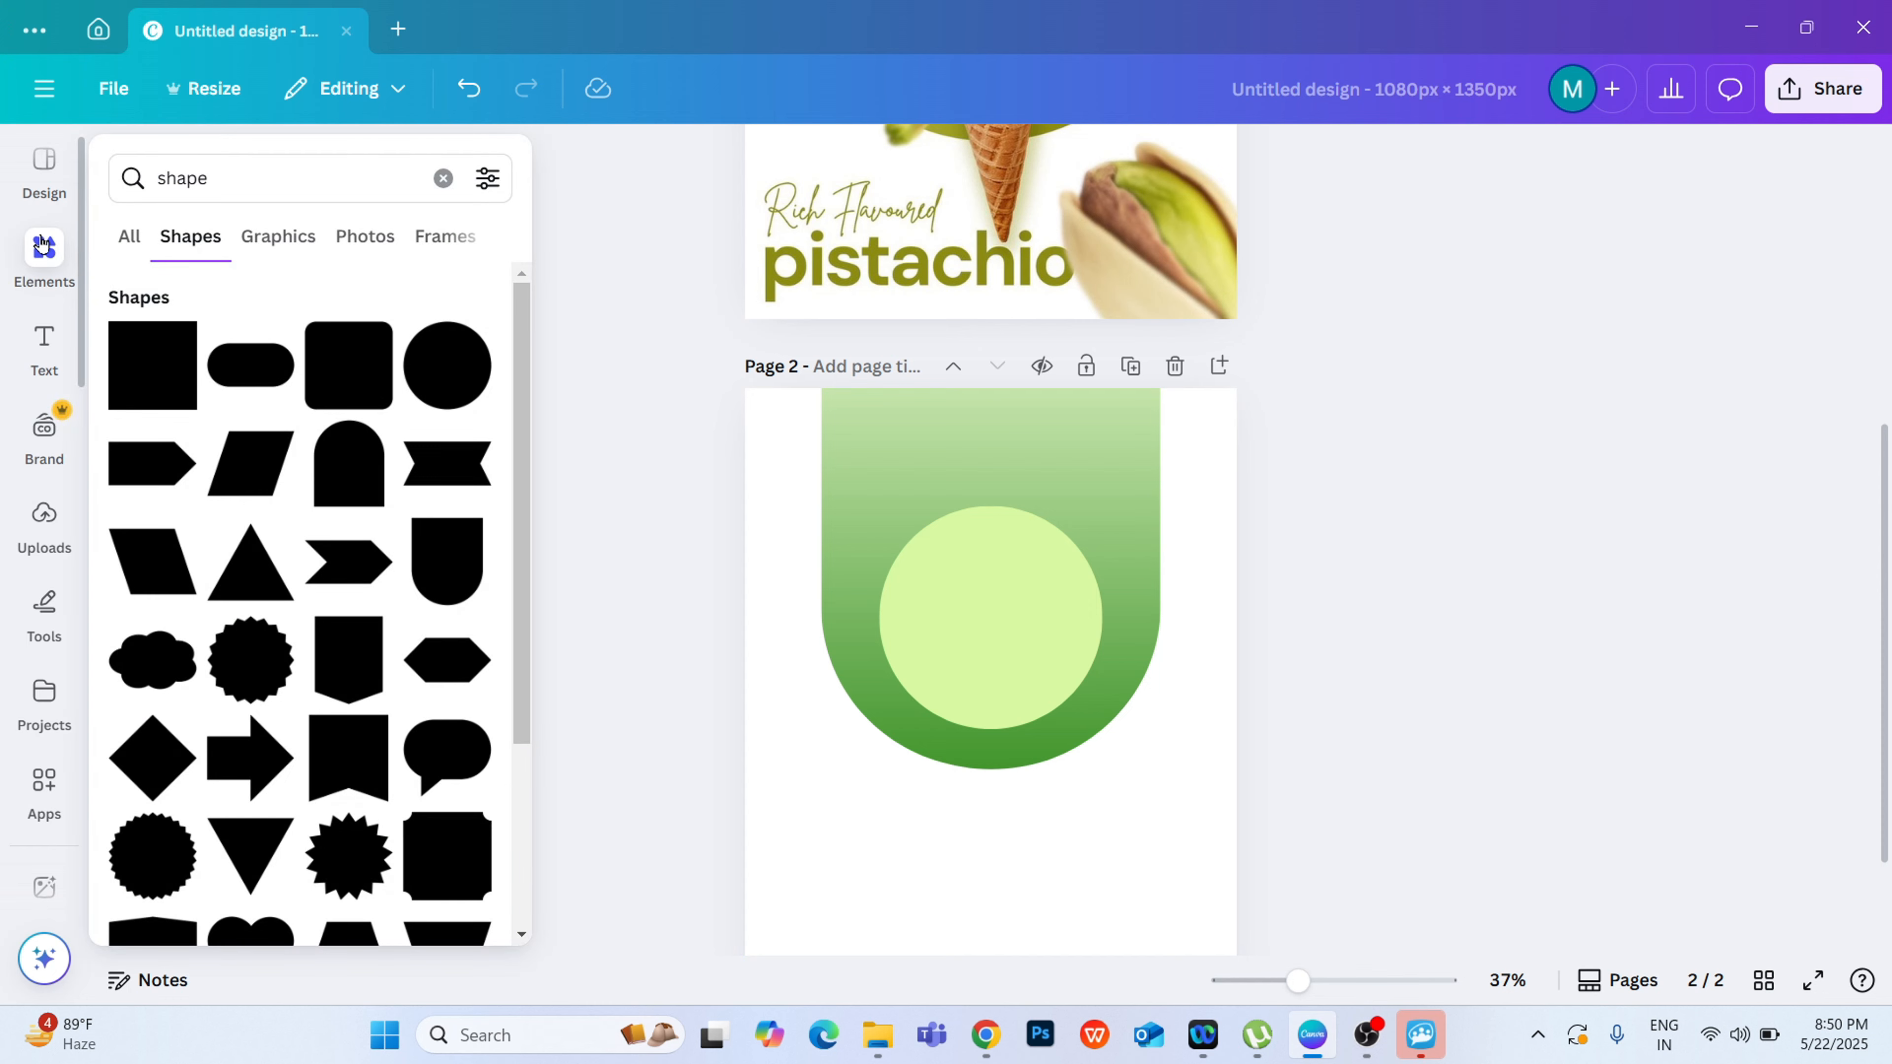
pyautogui.moveTo(270, 166); pyautogui.dragTo(136, 168)
pyautogui.write('shadow')
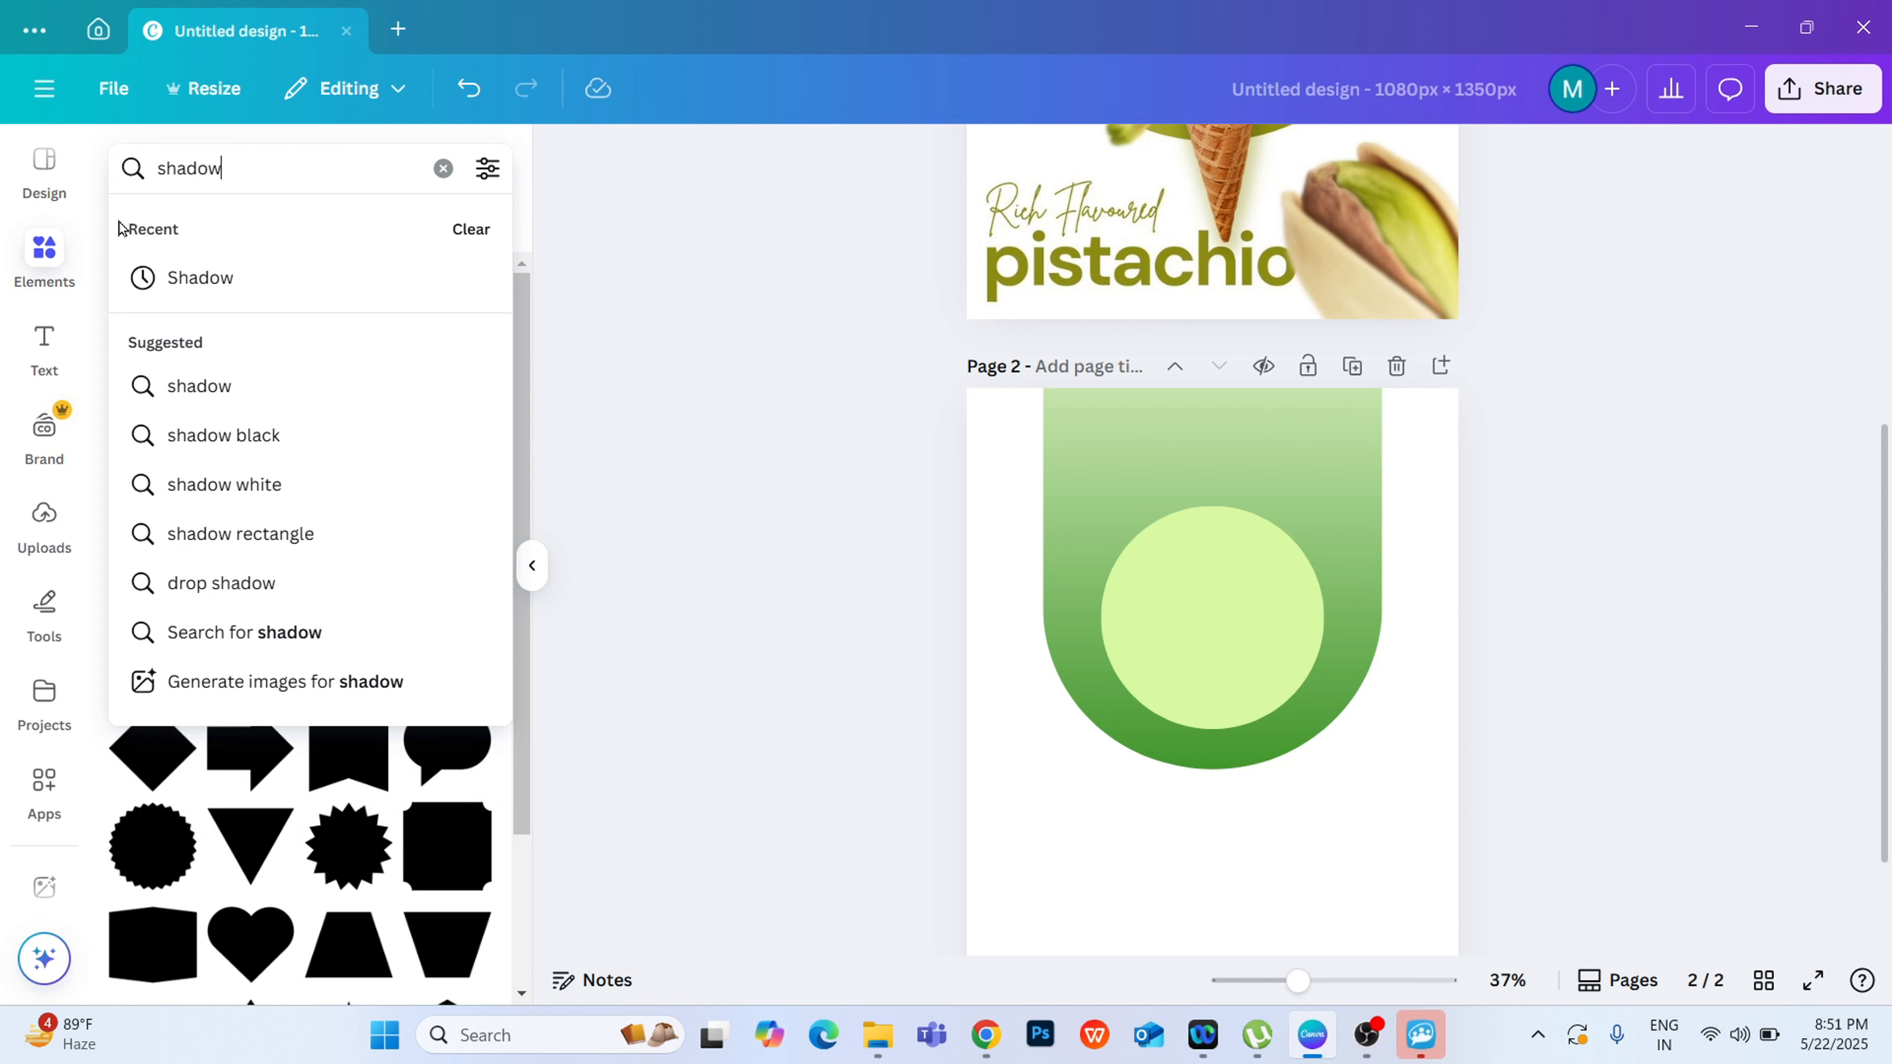
pyautogui.press('Return')
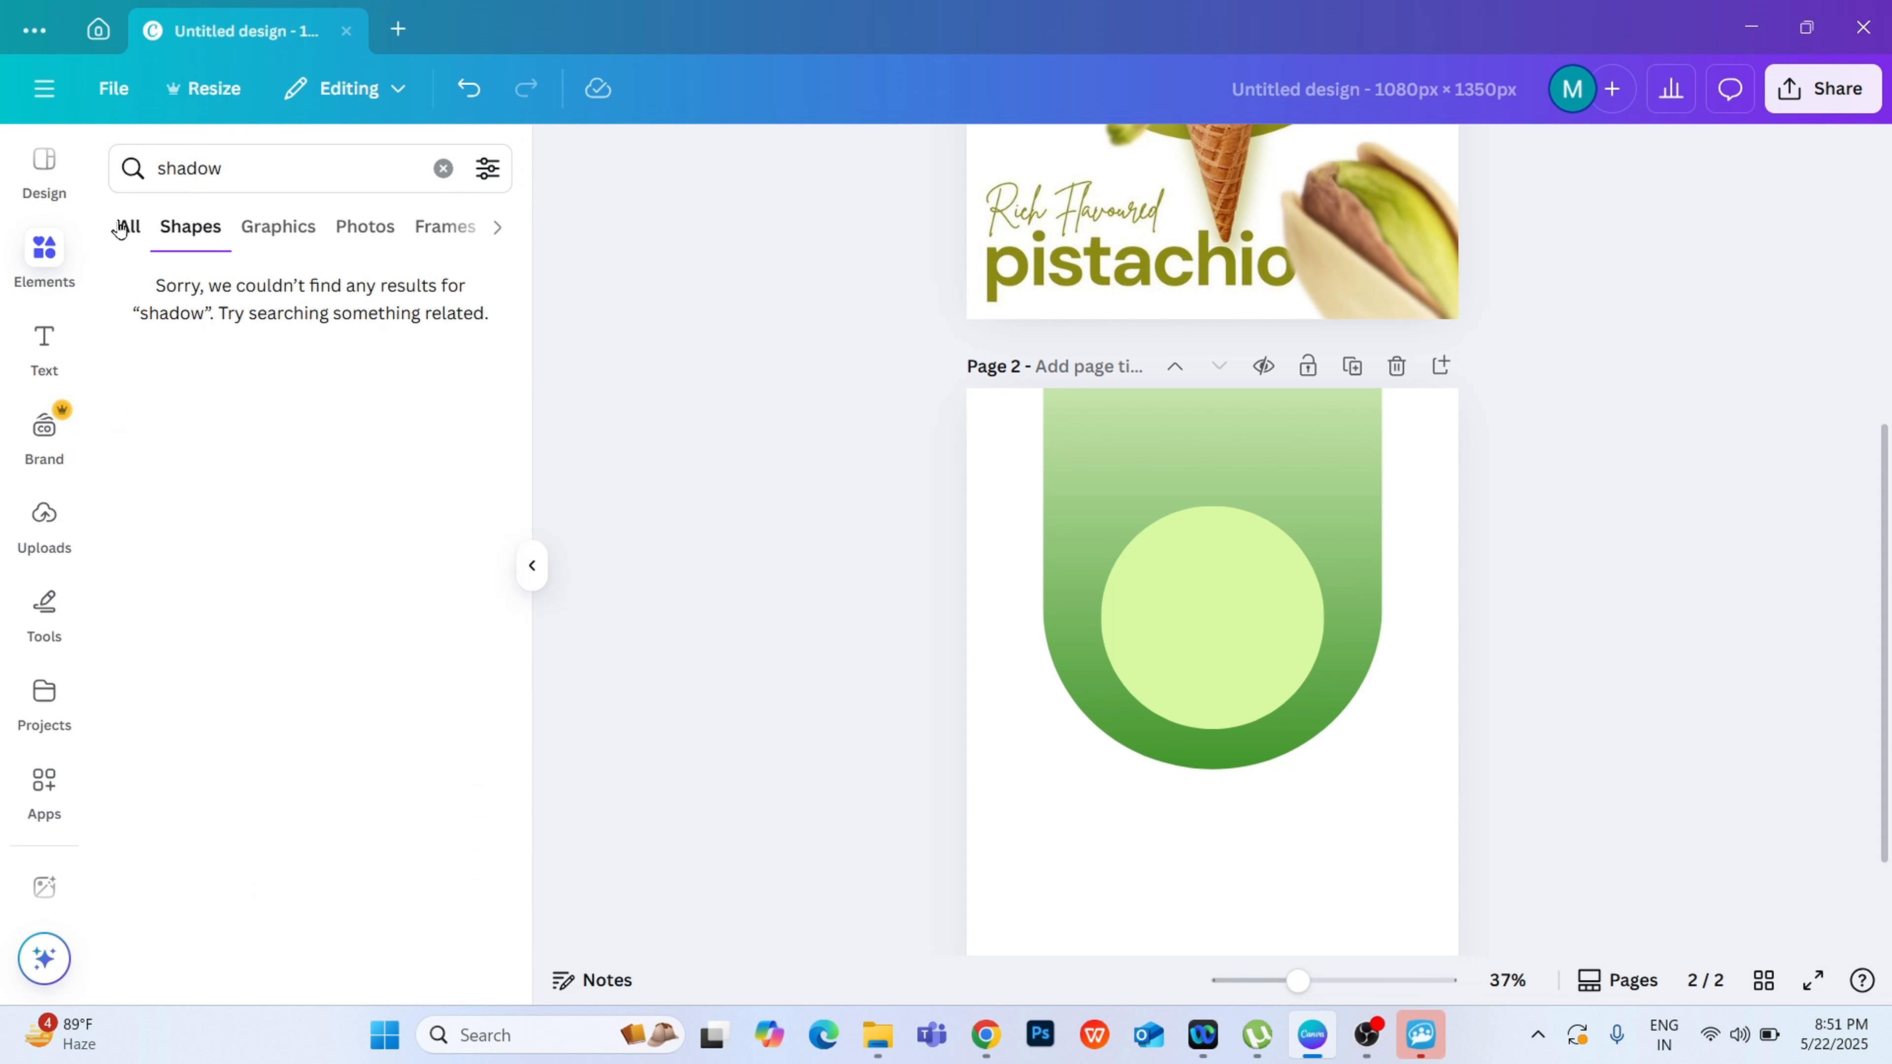
pyautogui.click(128, 227)
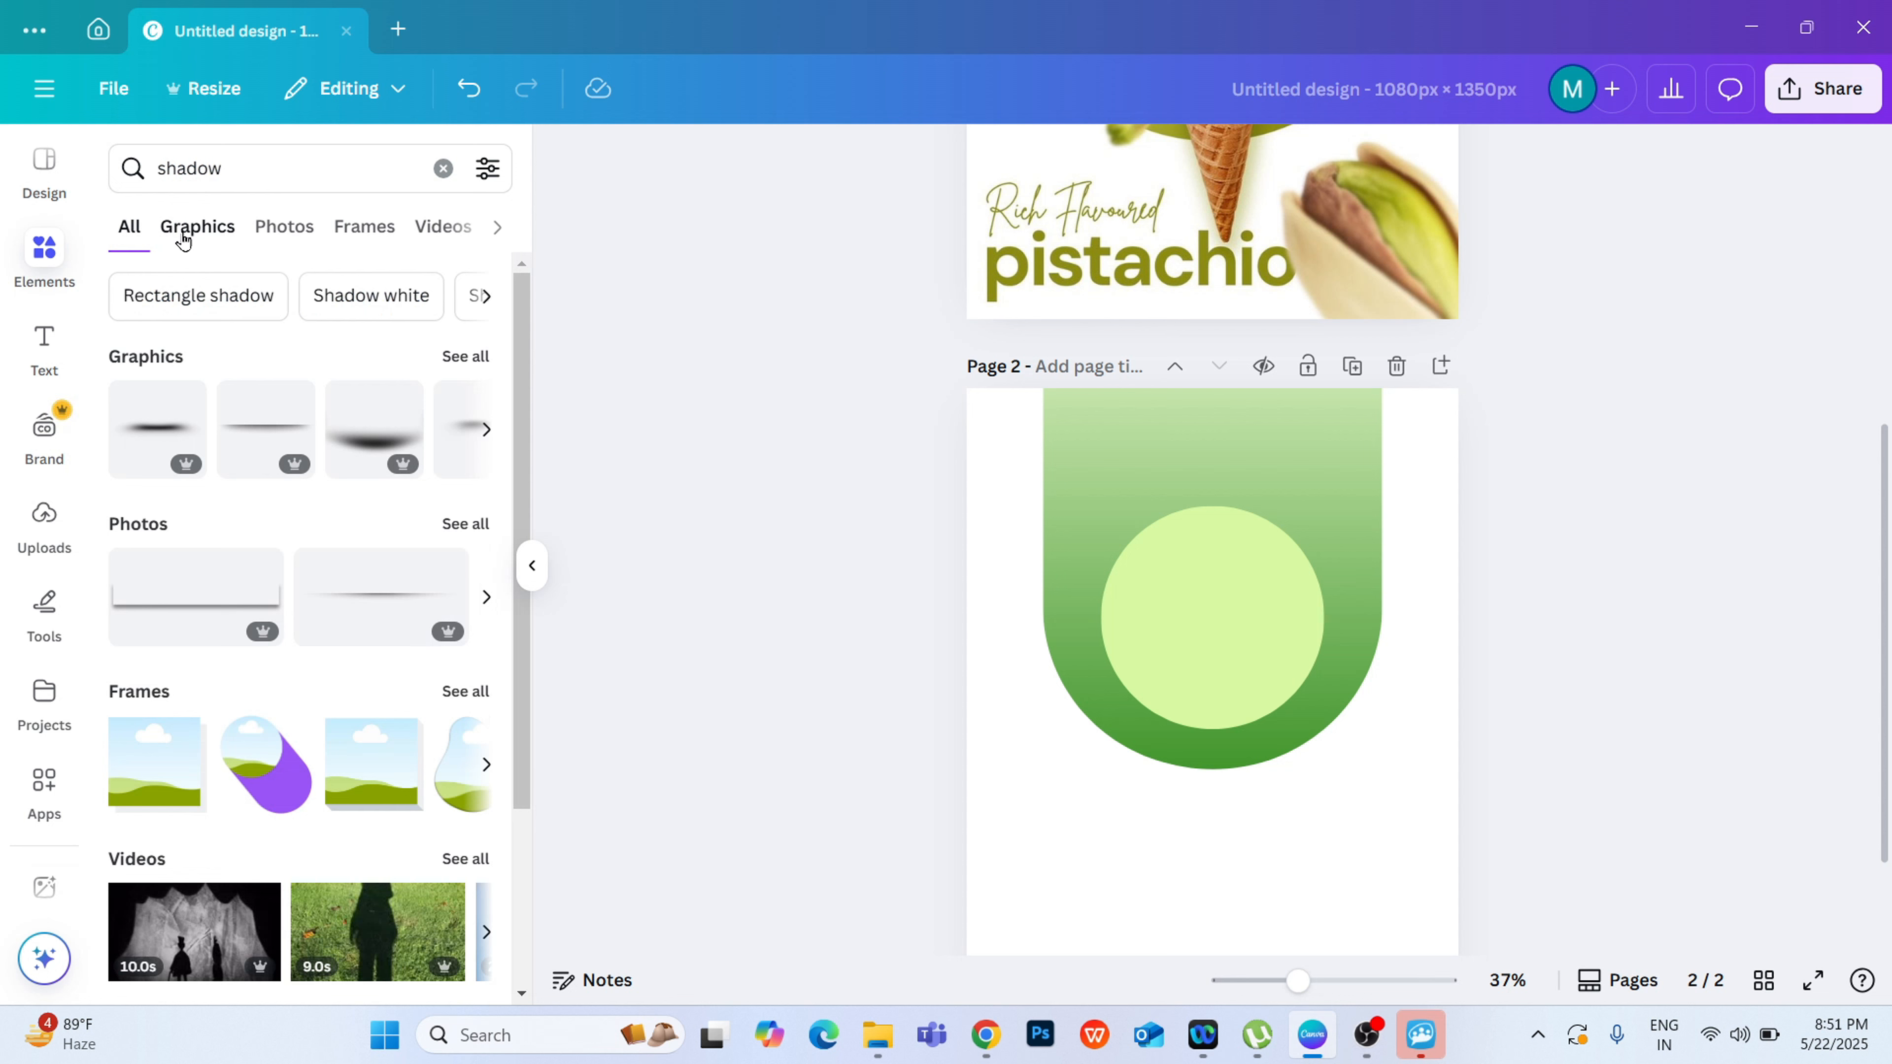
pyautogui.click(462, 357)
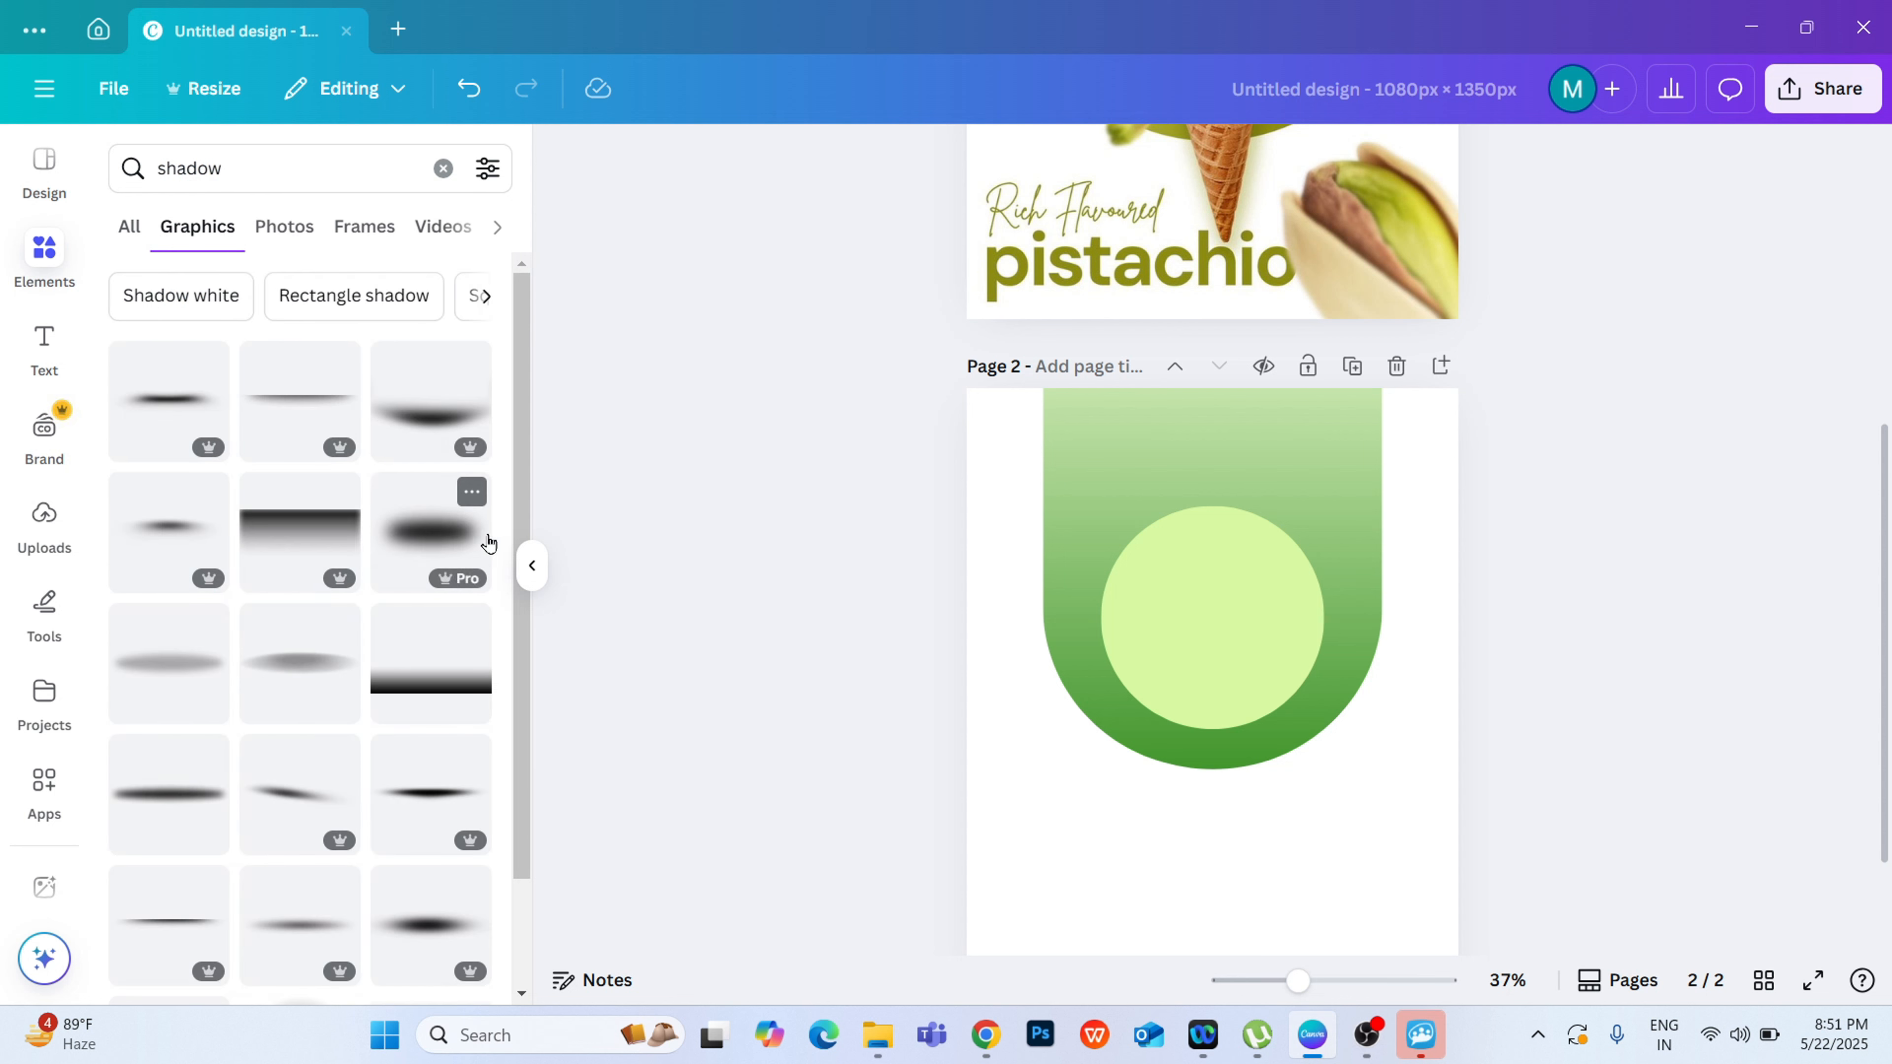
# Step: Add the free round embossed-disc shadow graphic, shrink it to the circle's size and align it exactly over the yellow-green circle
pyautogui.scroll(-2, 514, 589)
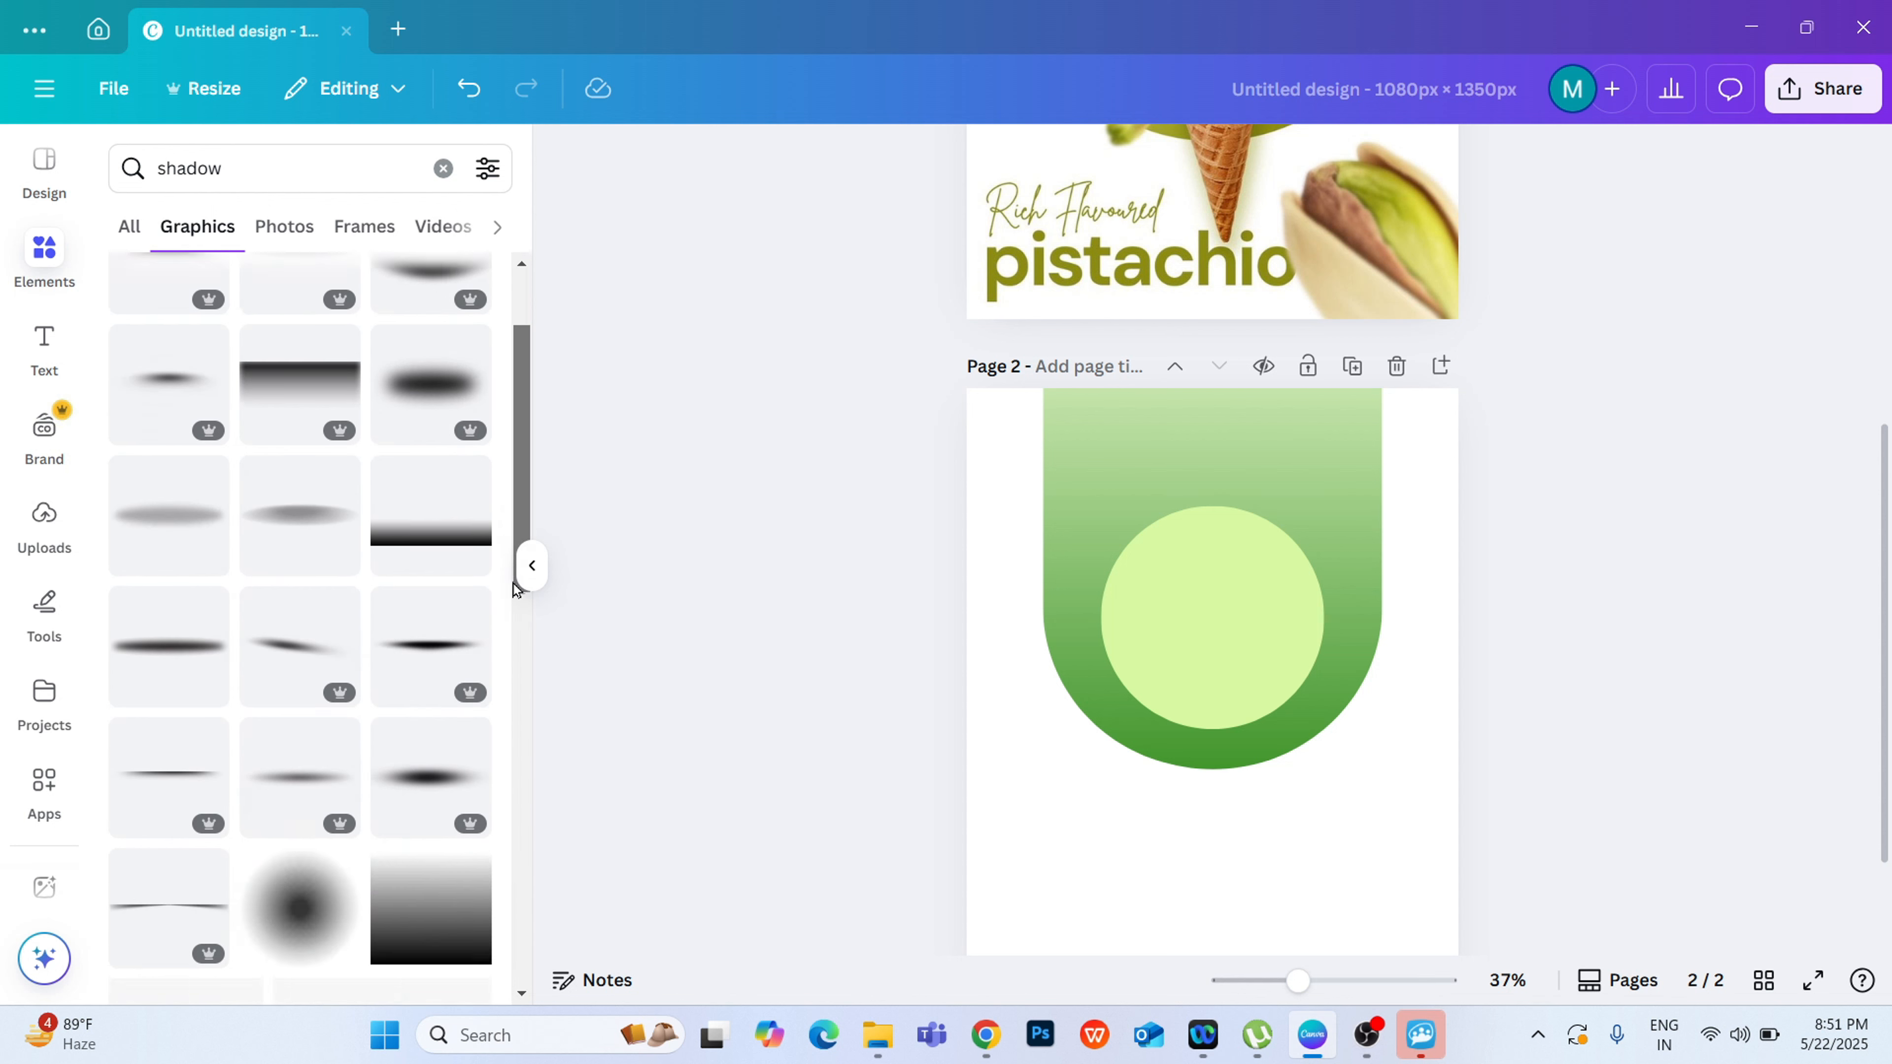
pyautogui.scroll(-7, 469, 742)
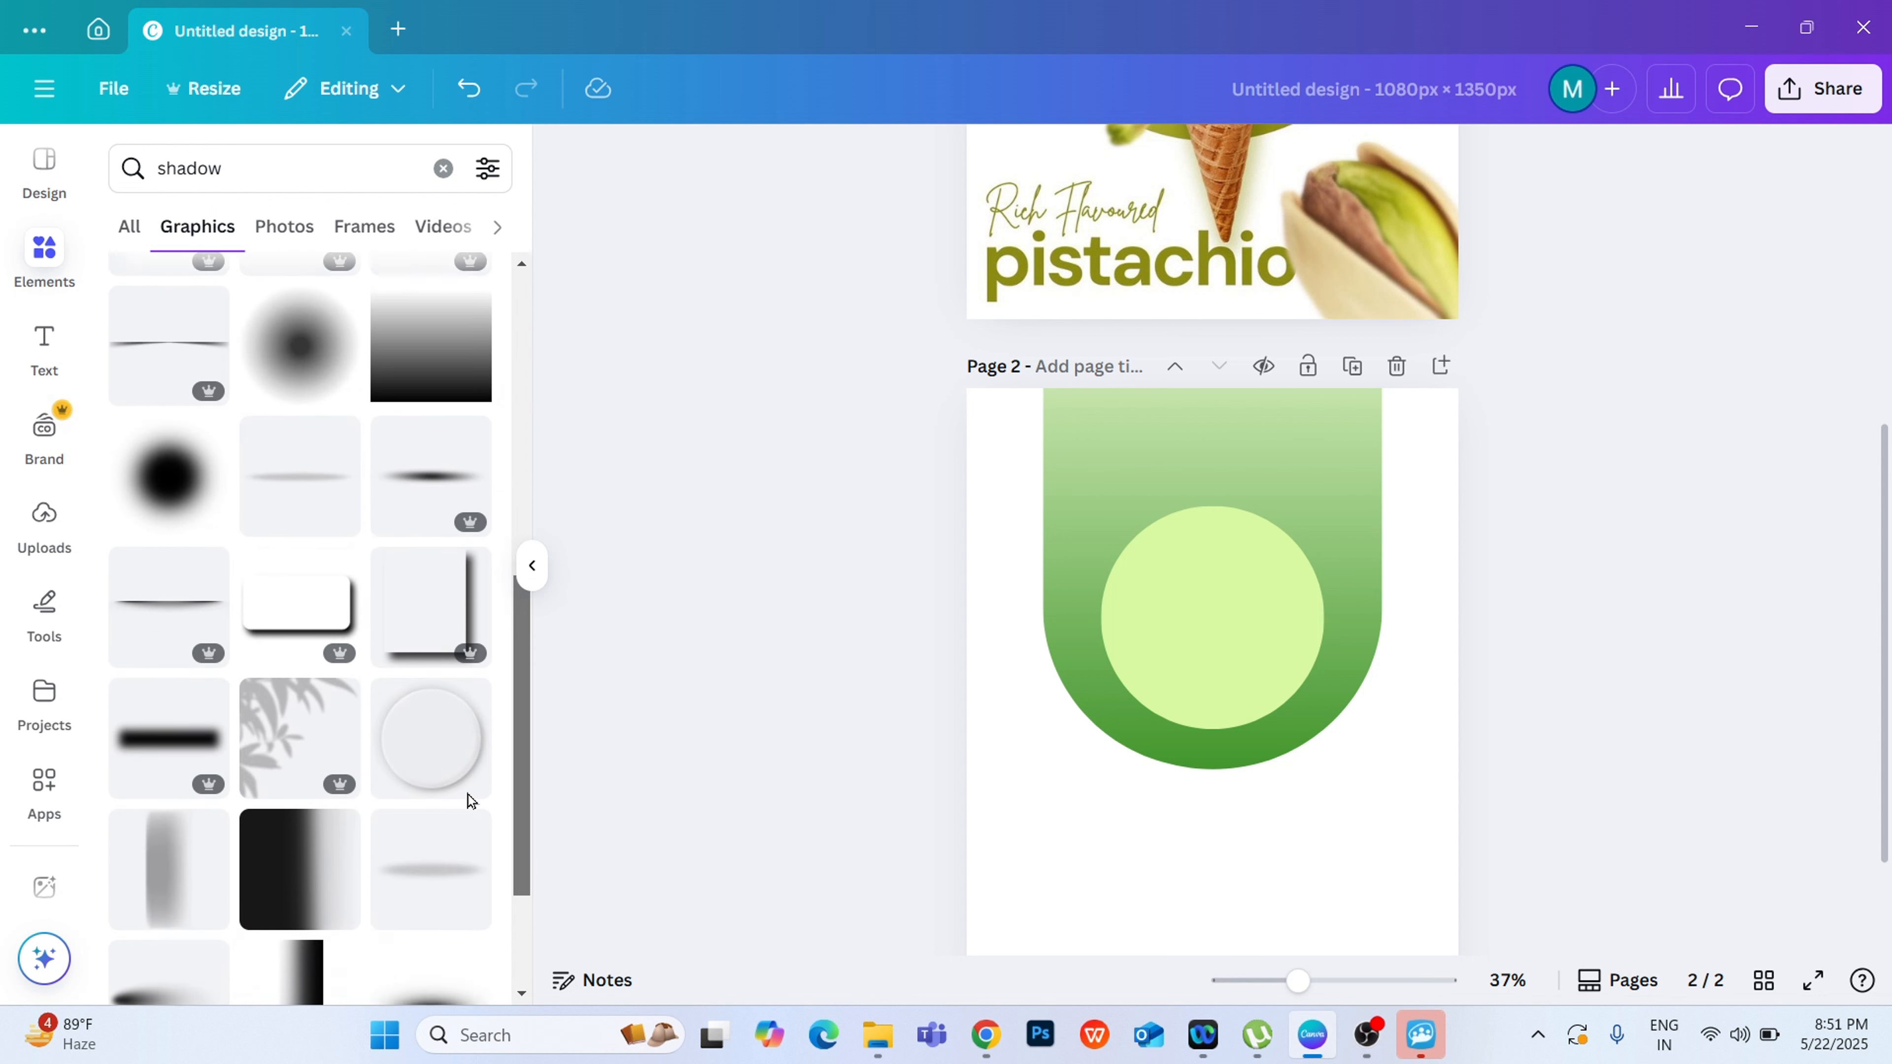
pyautogui.scroll(-1, 468, 795)
pyautogui.click(415, 695)
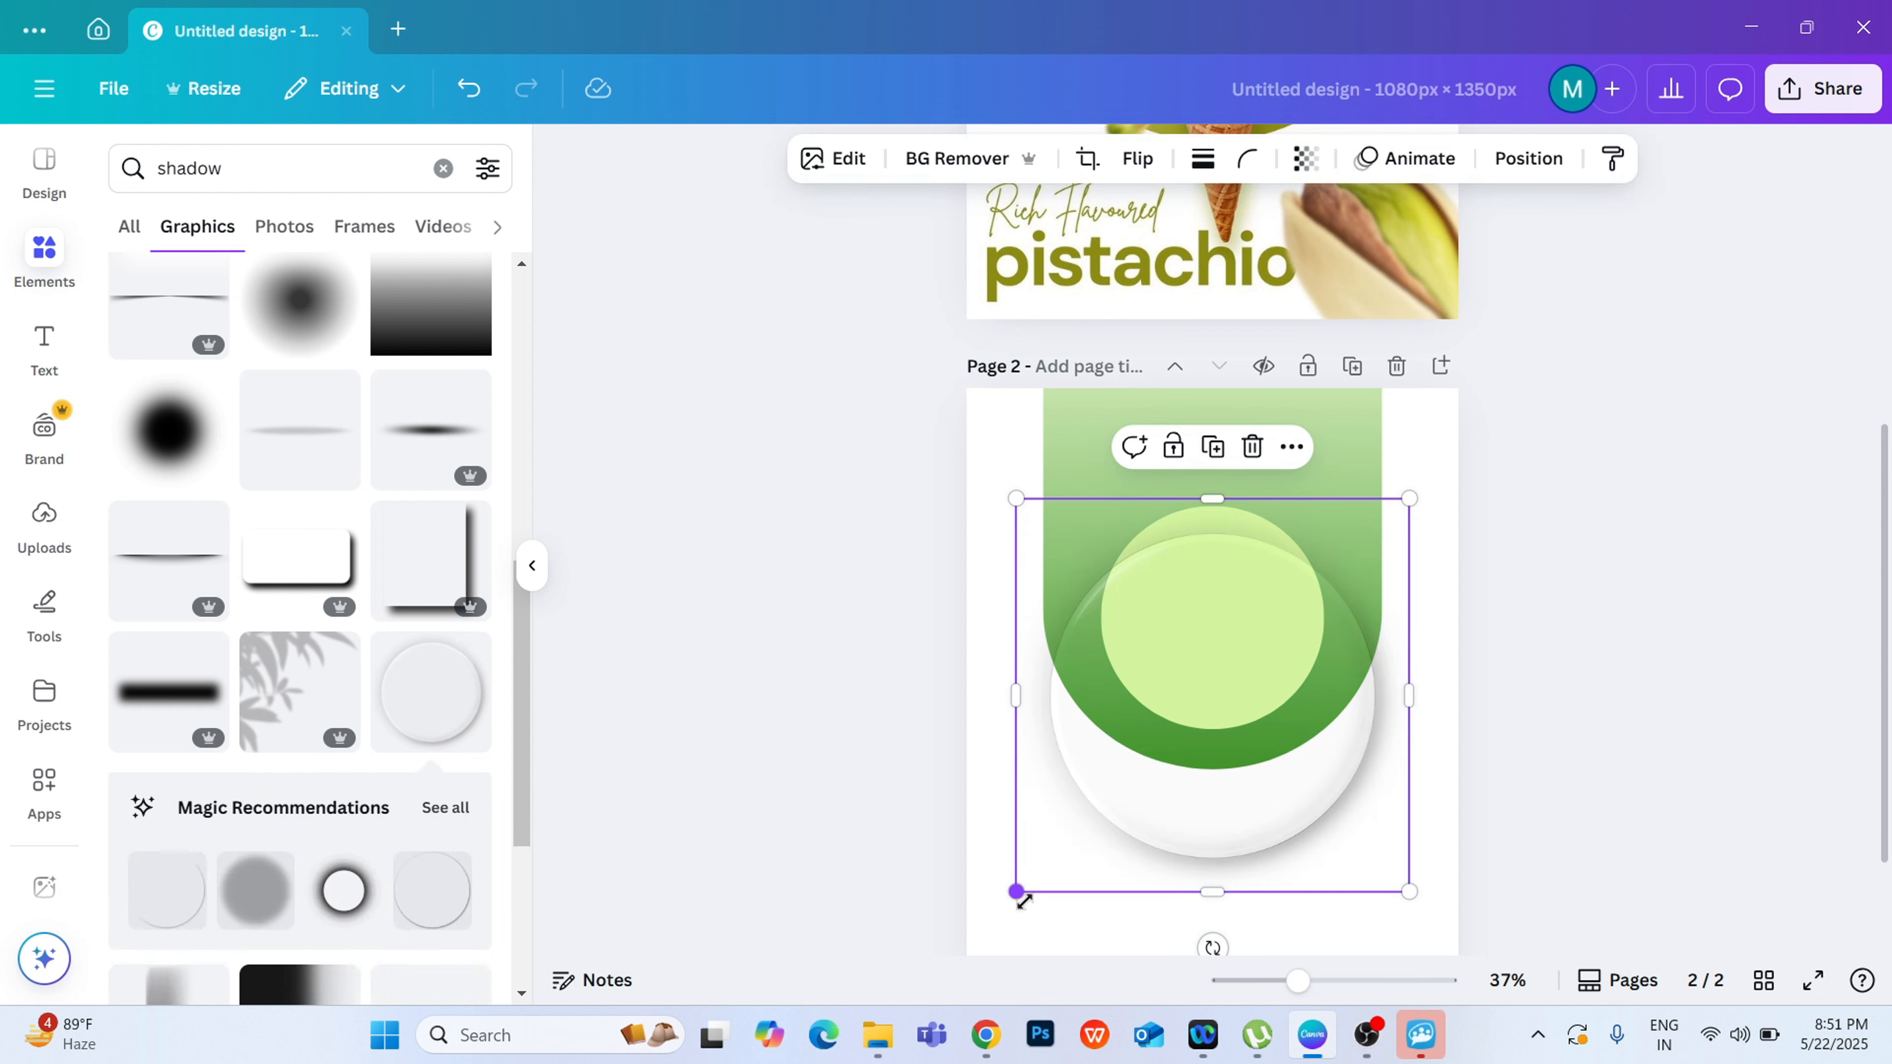
pyautogui.moveTo(1017, 892); pyautogui.dragTo(1144, 762)
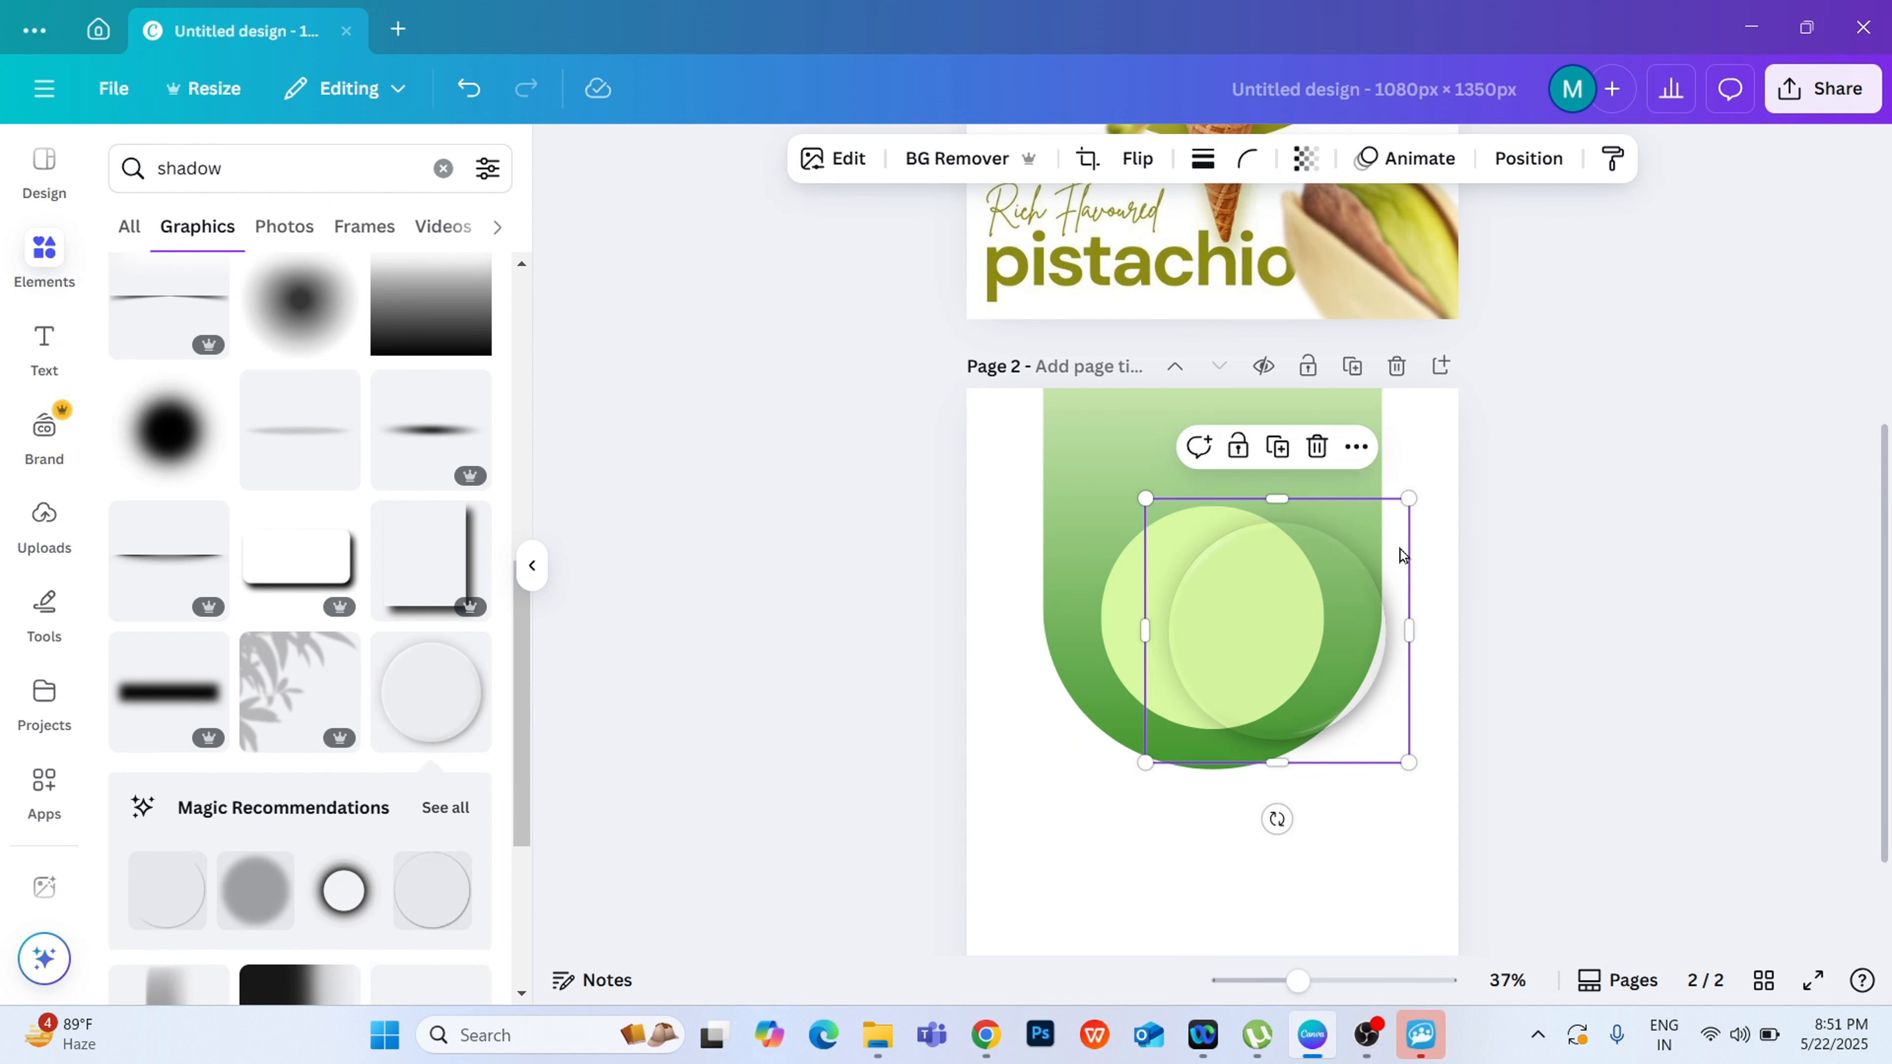
pyautogui.moveTo(1312, 605); pyautogui.dragTo(1246, 585)
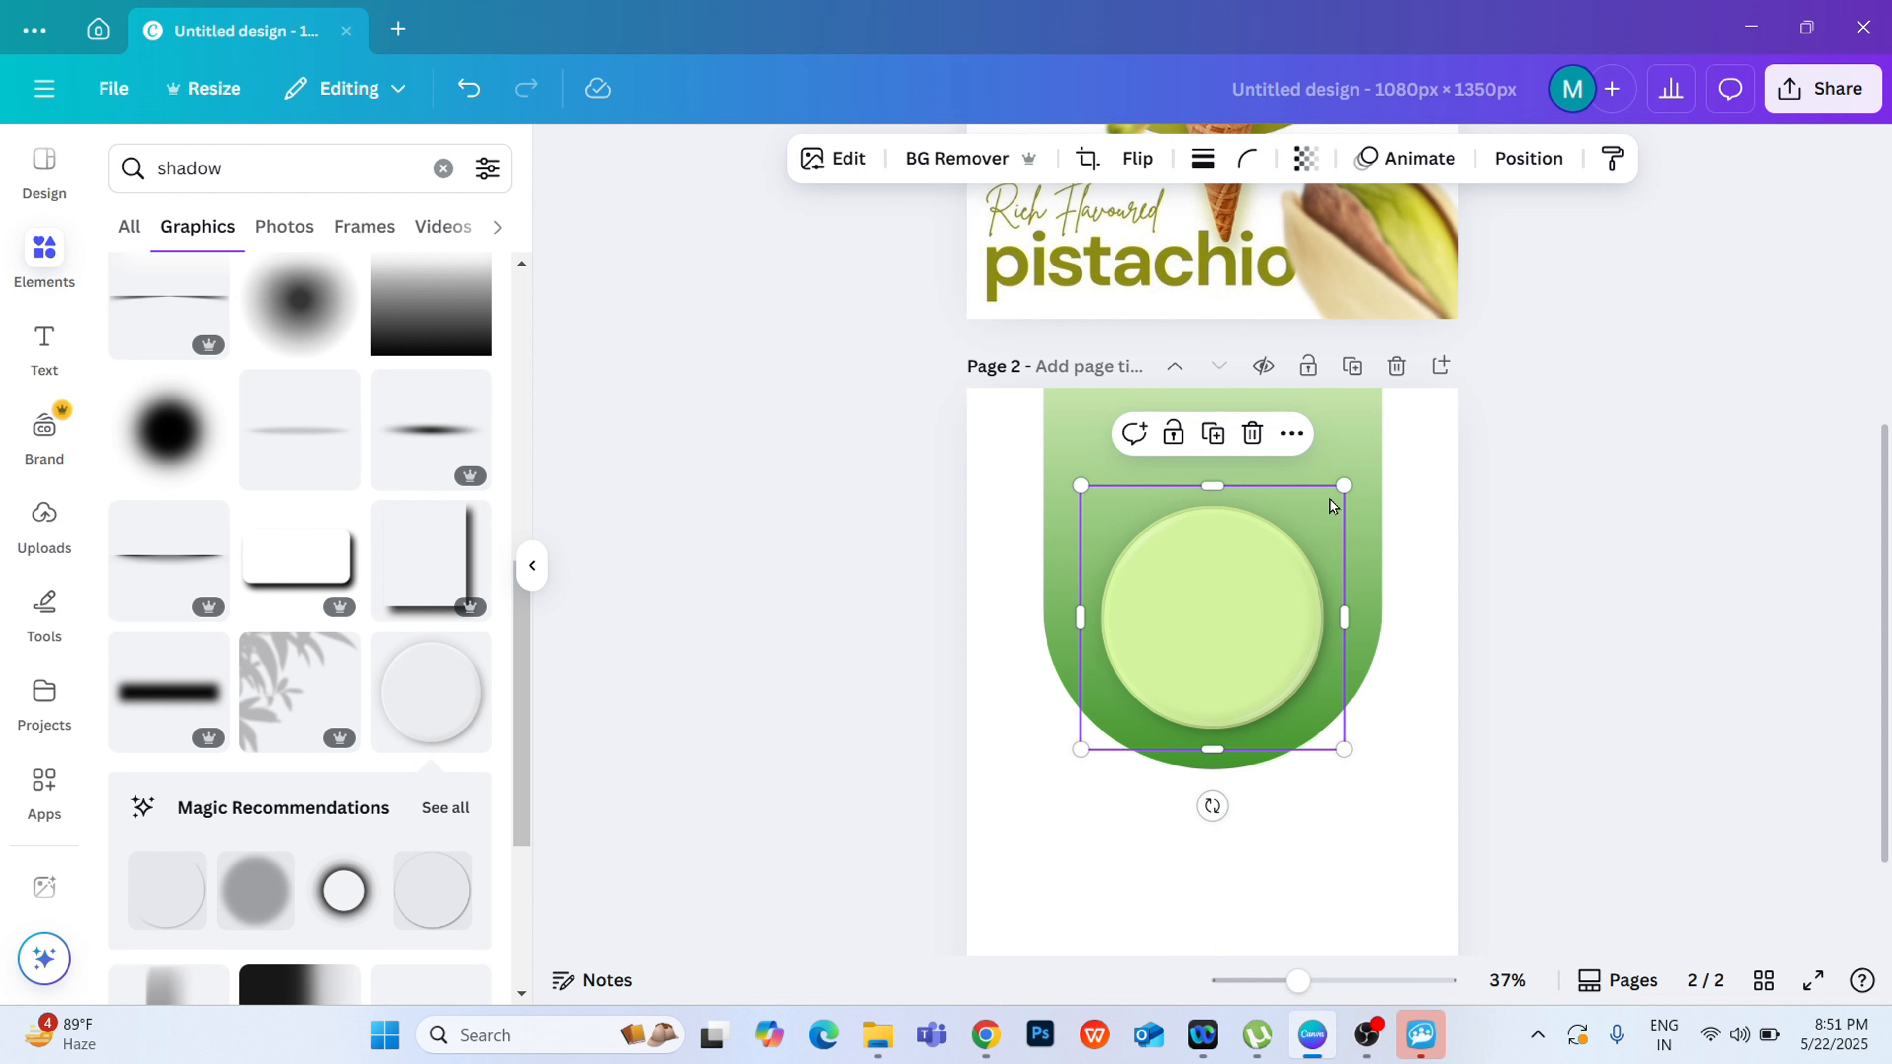
# Step: Shrink the disc-shadow graphic slightly, enlarge the yellow-green circle a little, and centre the two on each other
pyautogui.hotkey('ctrl', '+')
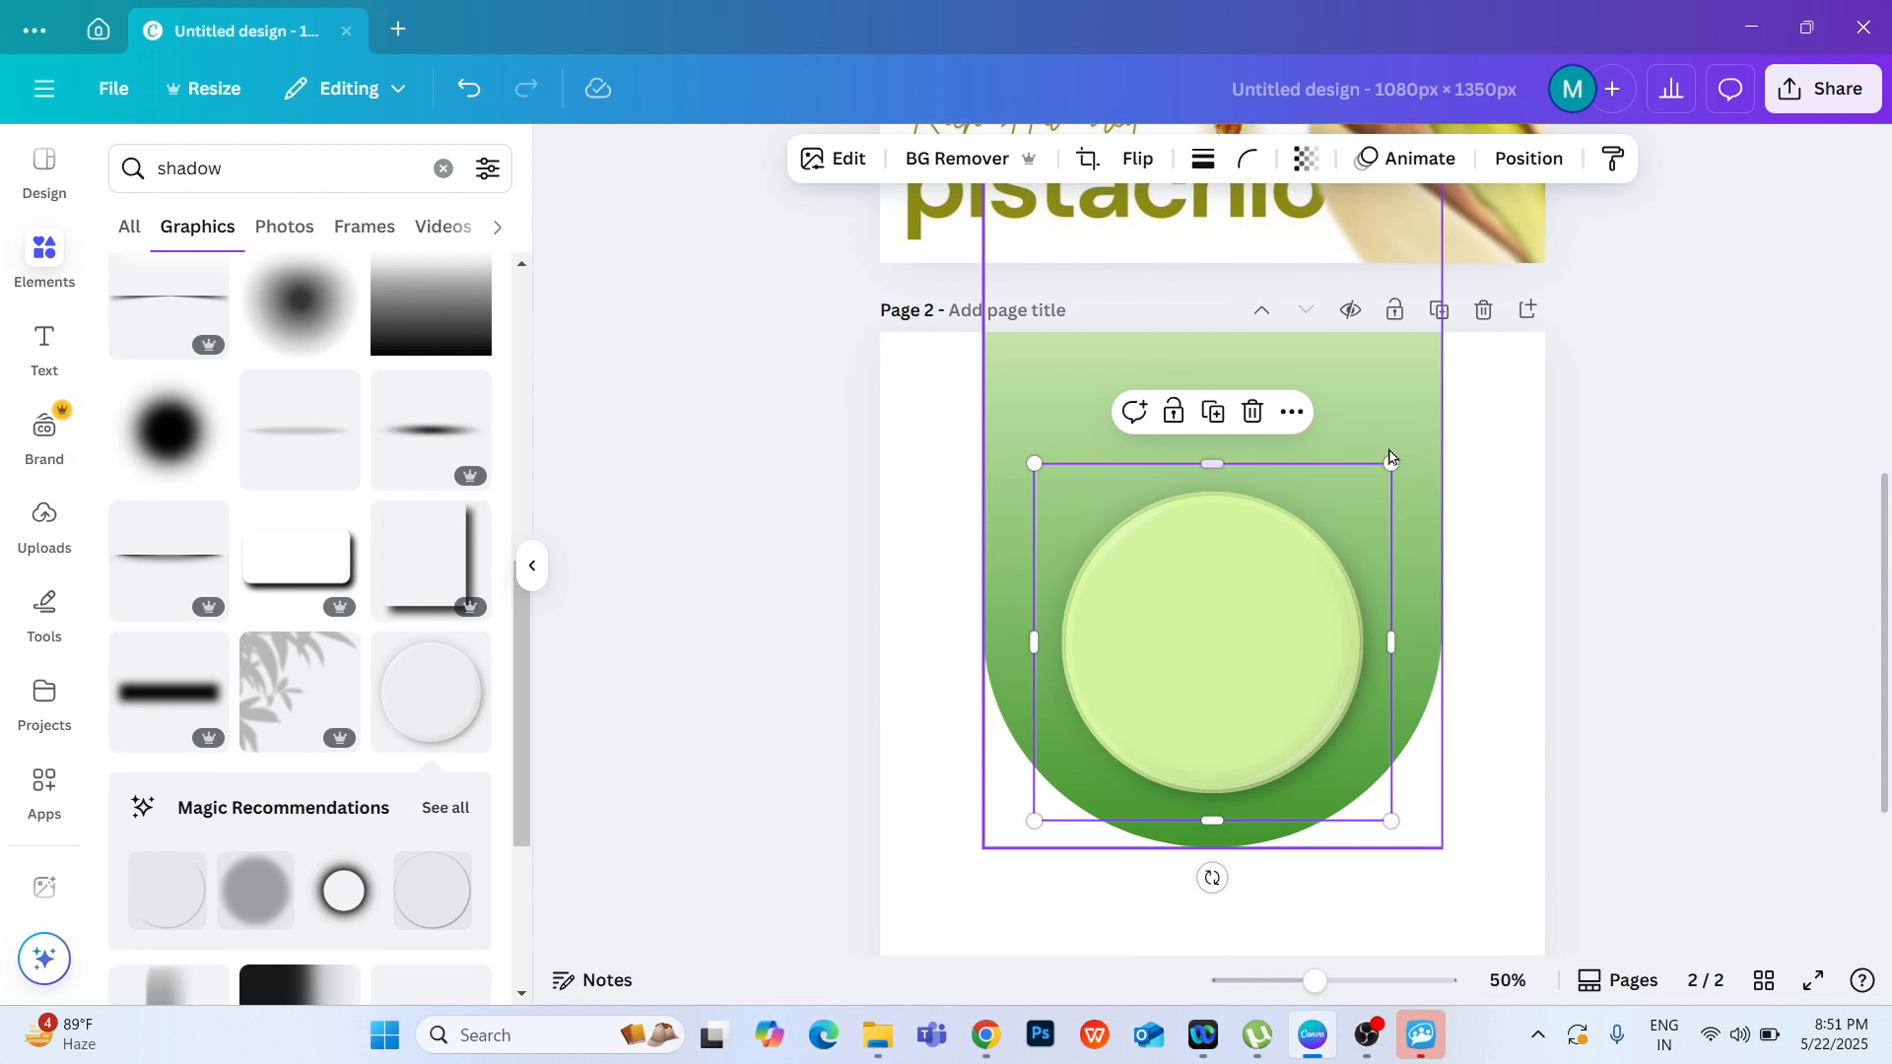
pyautogui.moveTo(1390, 463)
pyautogui.mouseDown()
pyautogui.moveTo(1410, 446)
pyautogui.moveTo(1381, 471)
pyautogui.mouseUp()
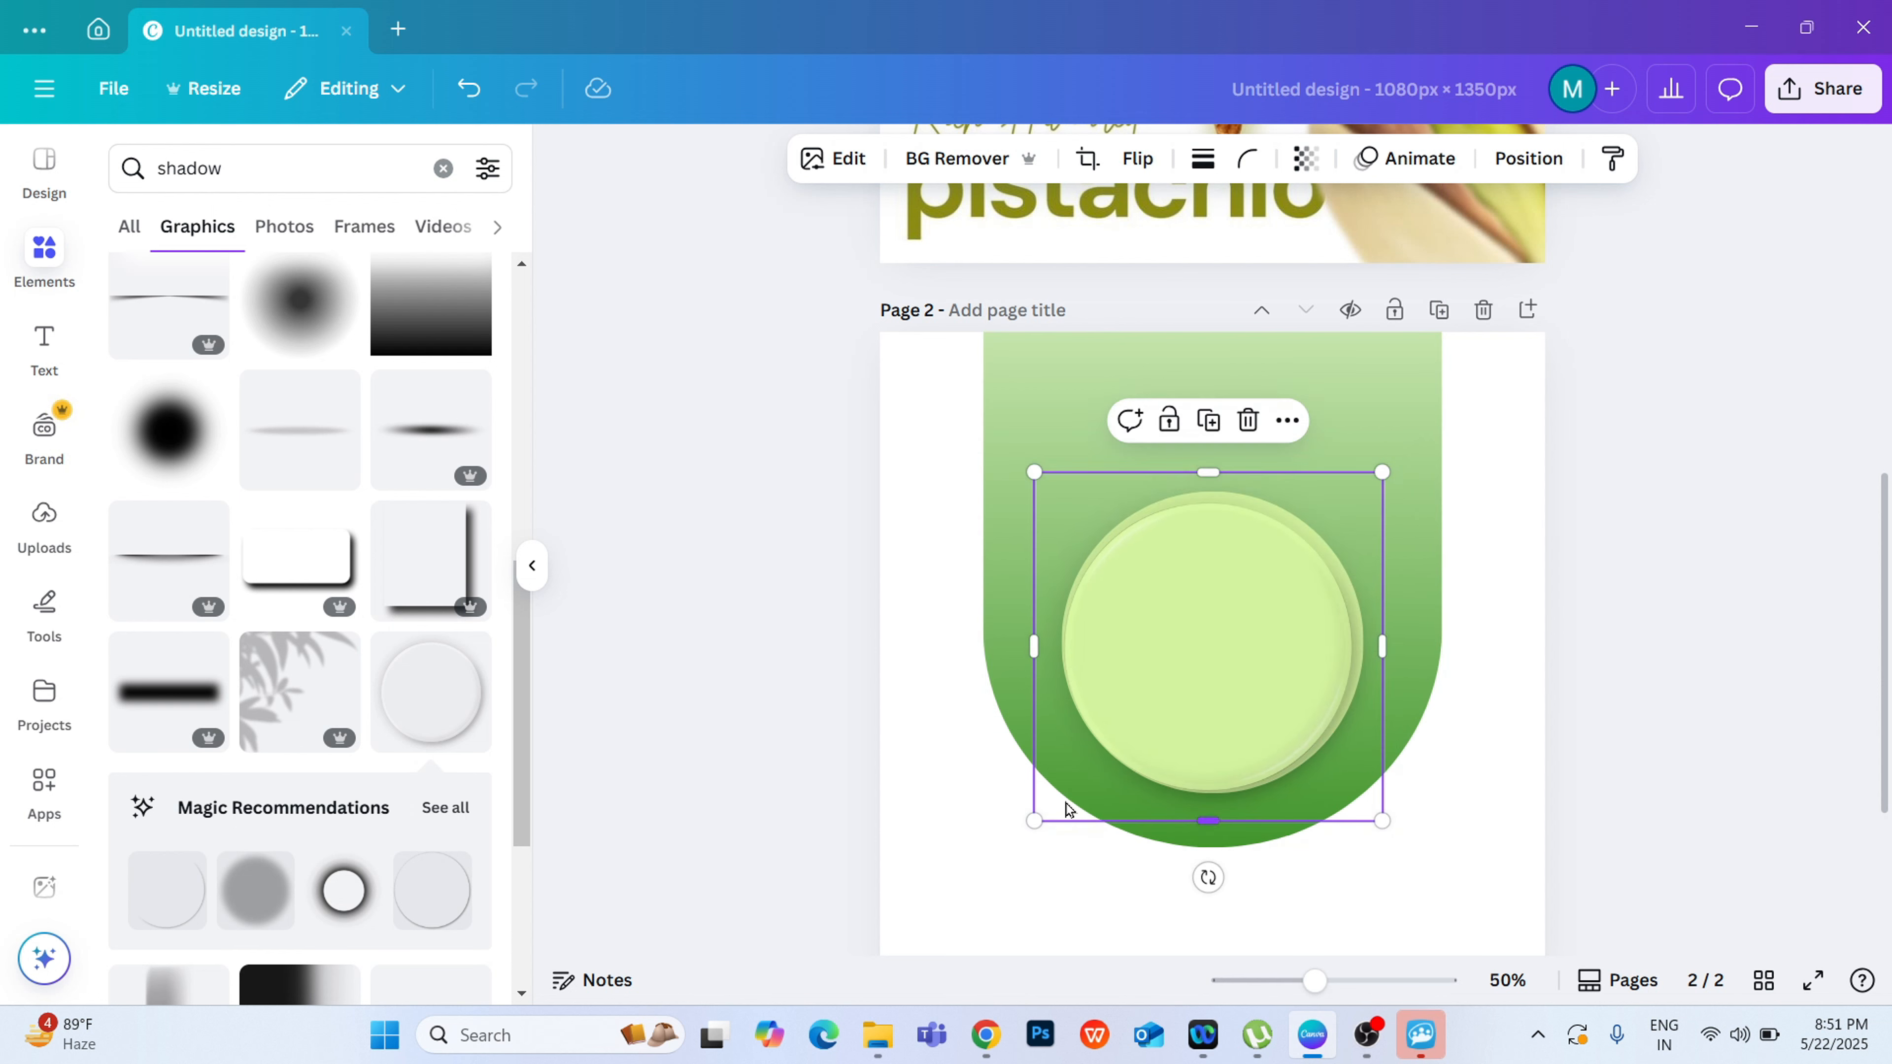
pyautogui.moveTo(1163, 708); pyautogui.dragTo(1163, 700)
pyautogui.click(1167, 696)
pyautogui.moveTo(1363, 492); pyautogui.dragTo(1371, 484)
pyautogui.moveTo(1322, 531); pyautogui.dragTo(1317, 535)
pyautogui.click(1302, 573)
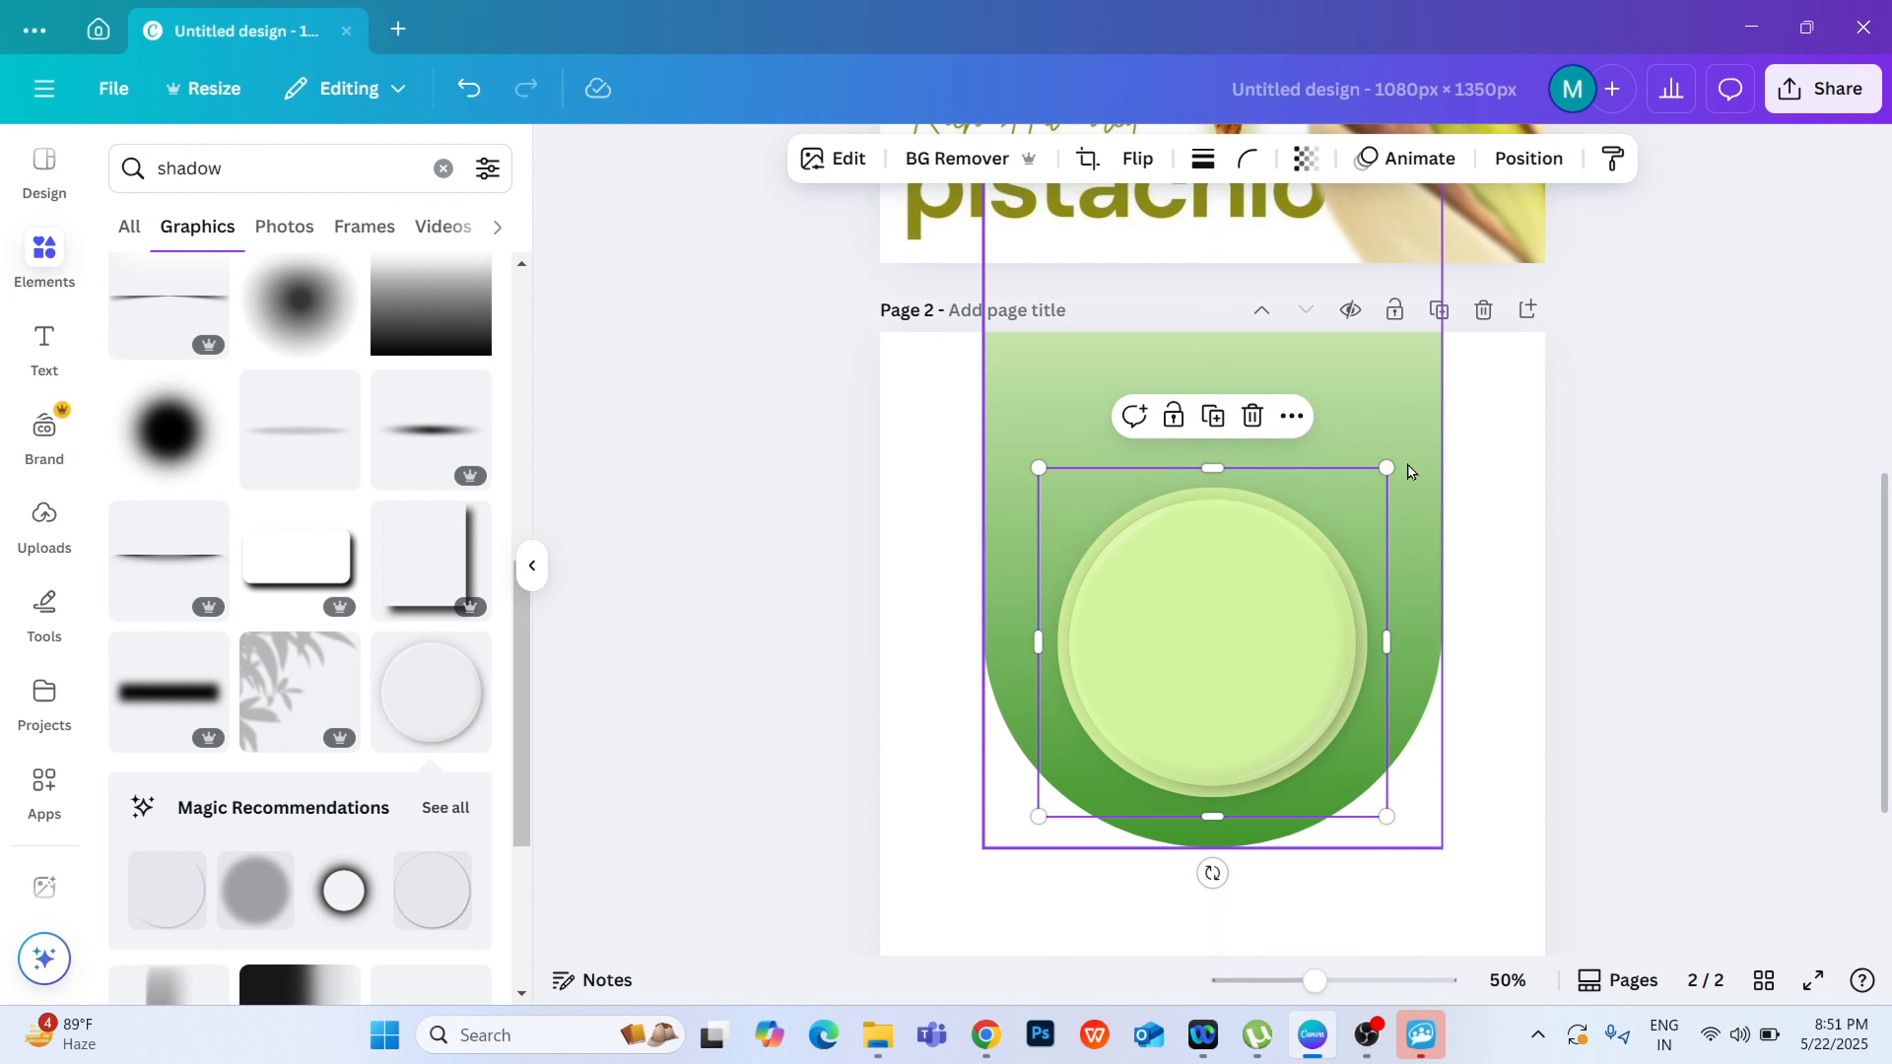
pyautogui.click(1586, 537)
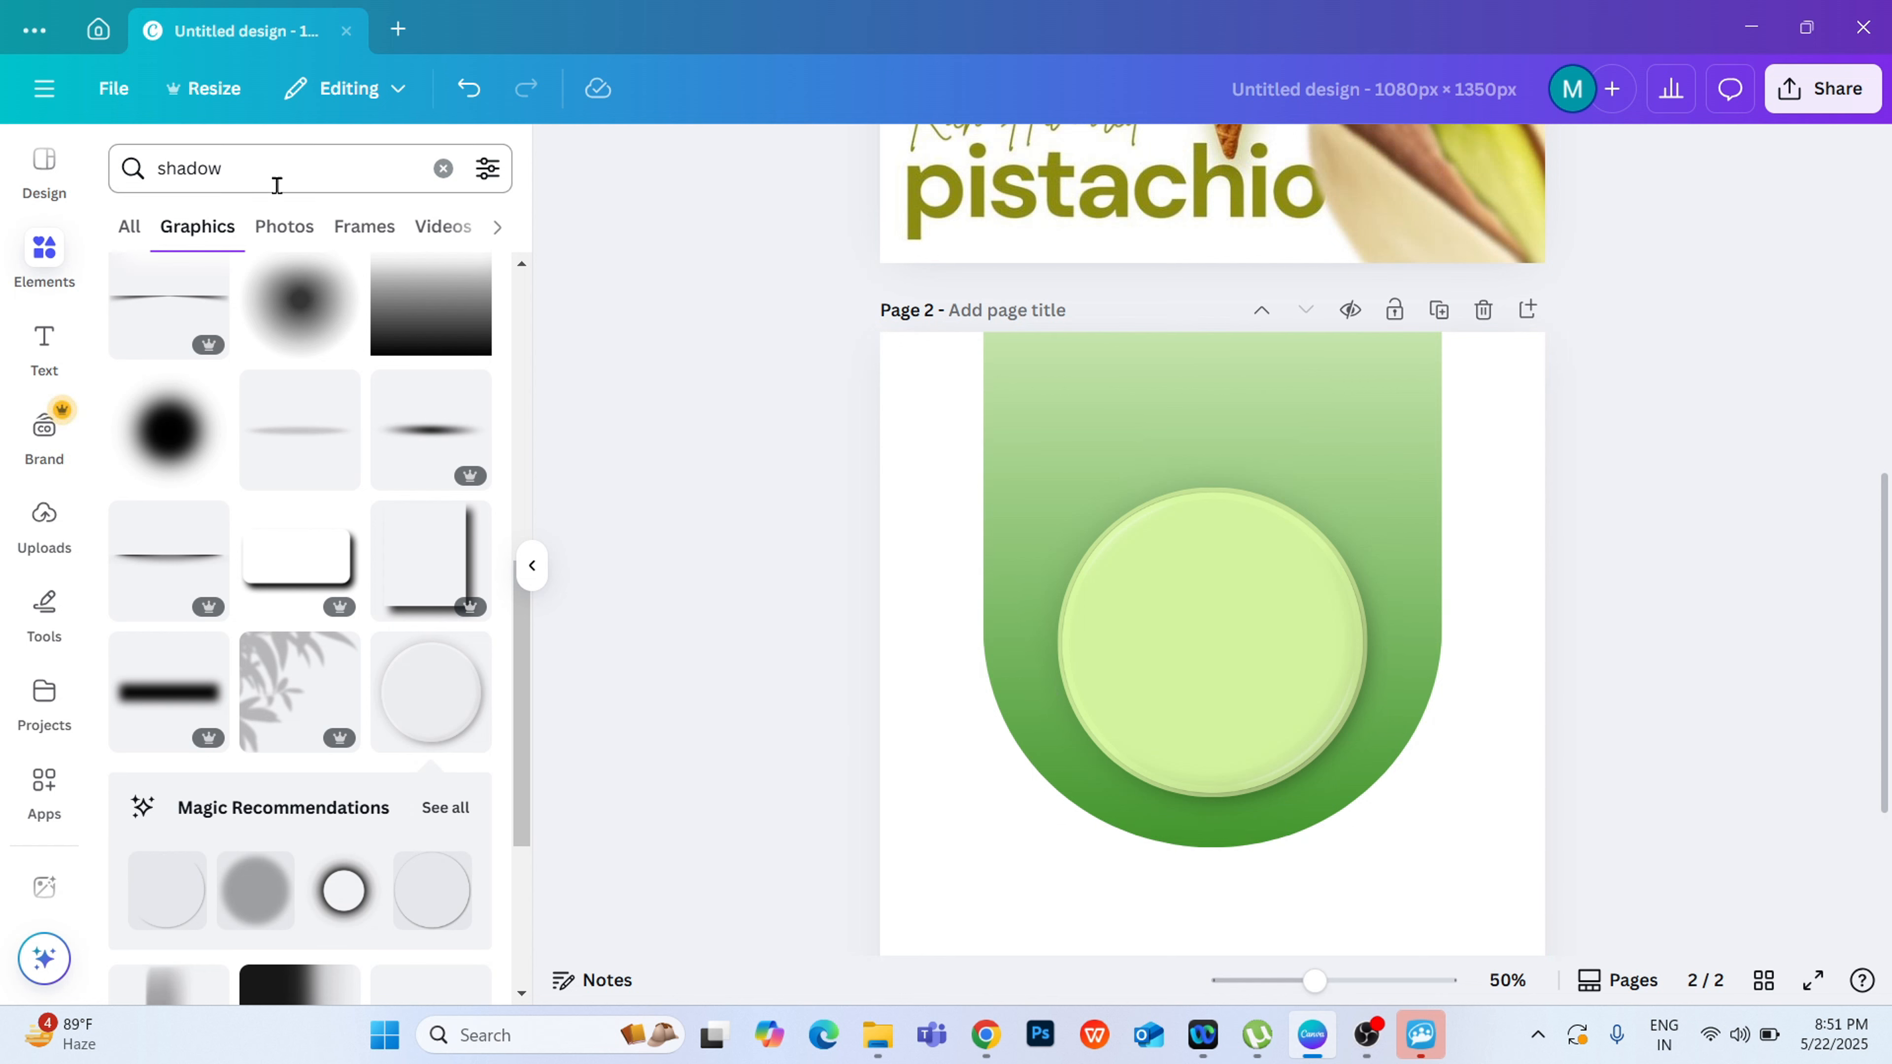
# Step: Search the elements library for "ice cream cone" and show the matching photos
pyautogui.click(234, 157)
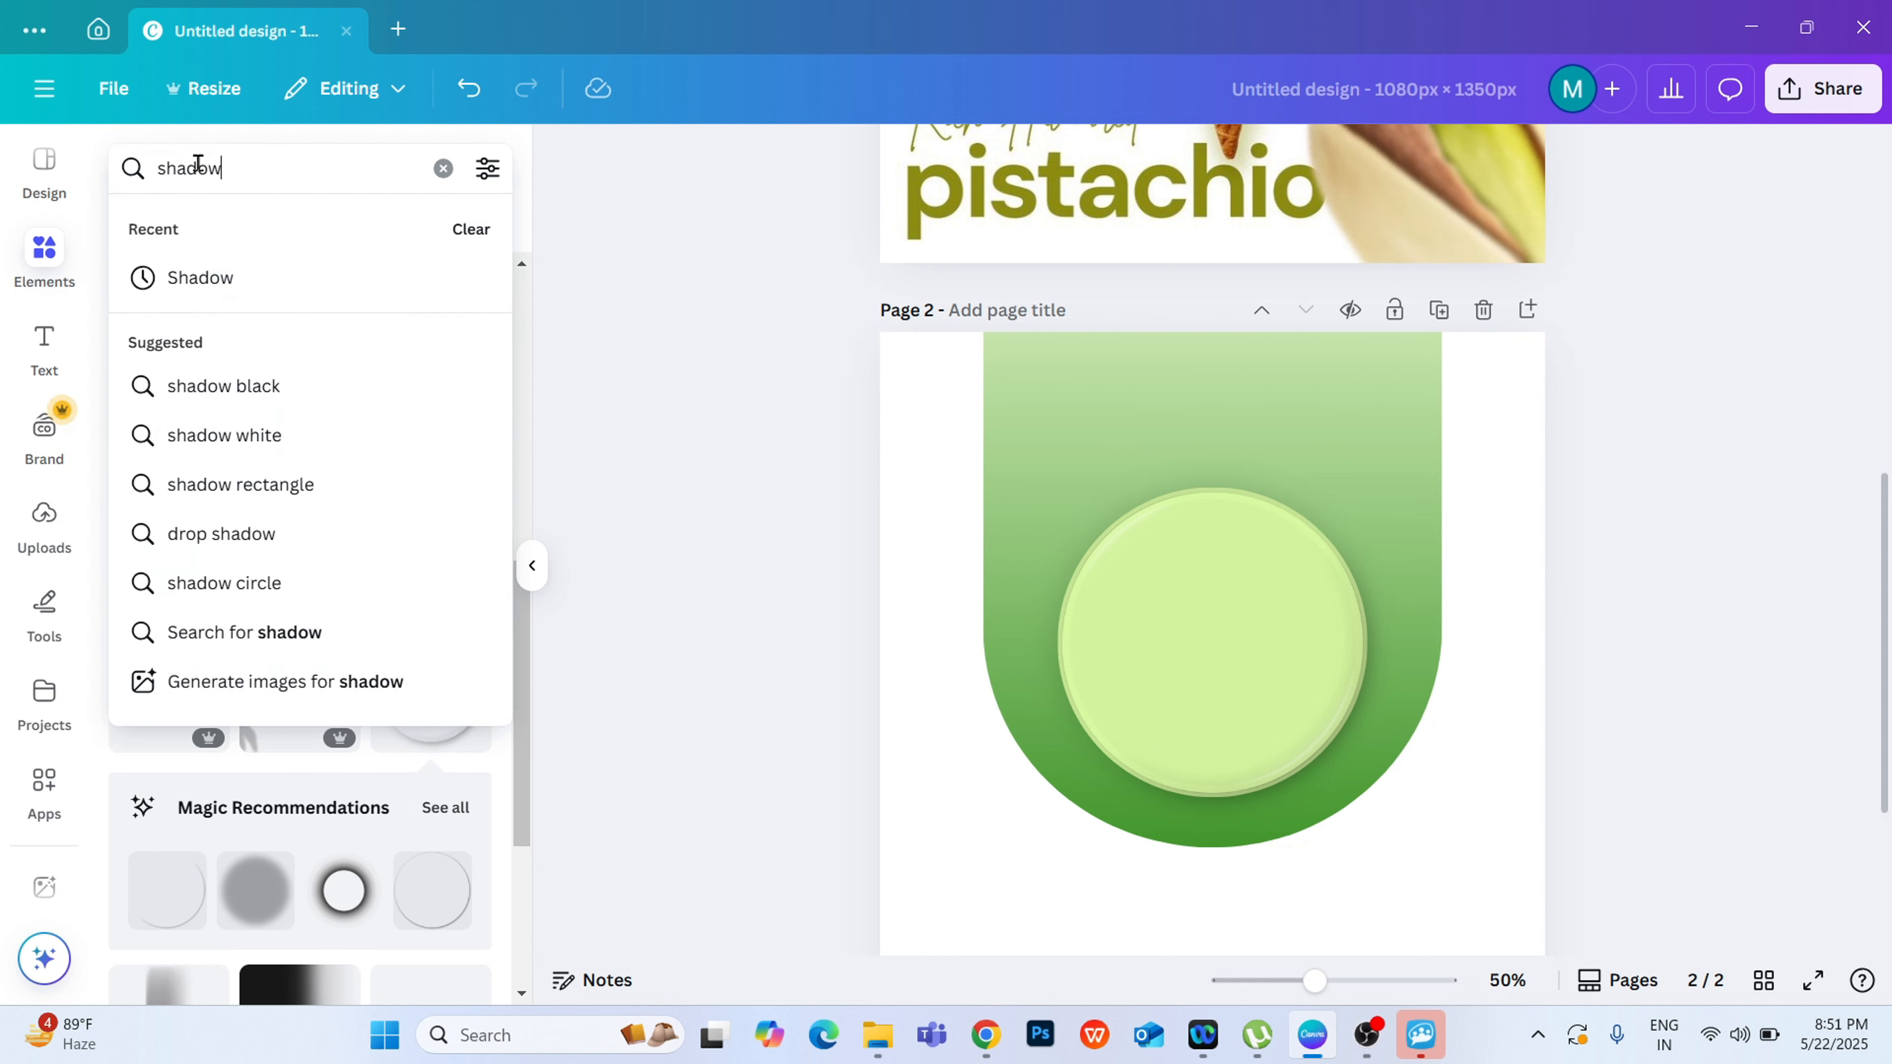
pyautogui.moveTo(221, 168); pyautogui.dragTo(165, 173)
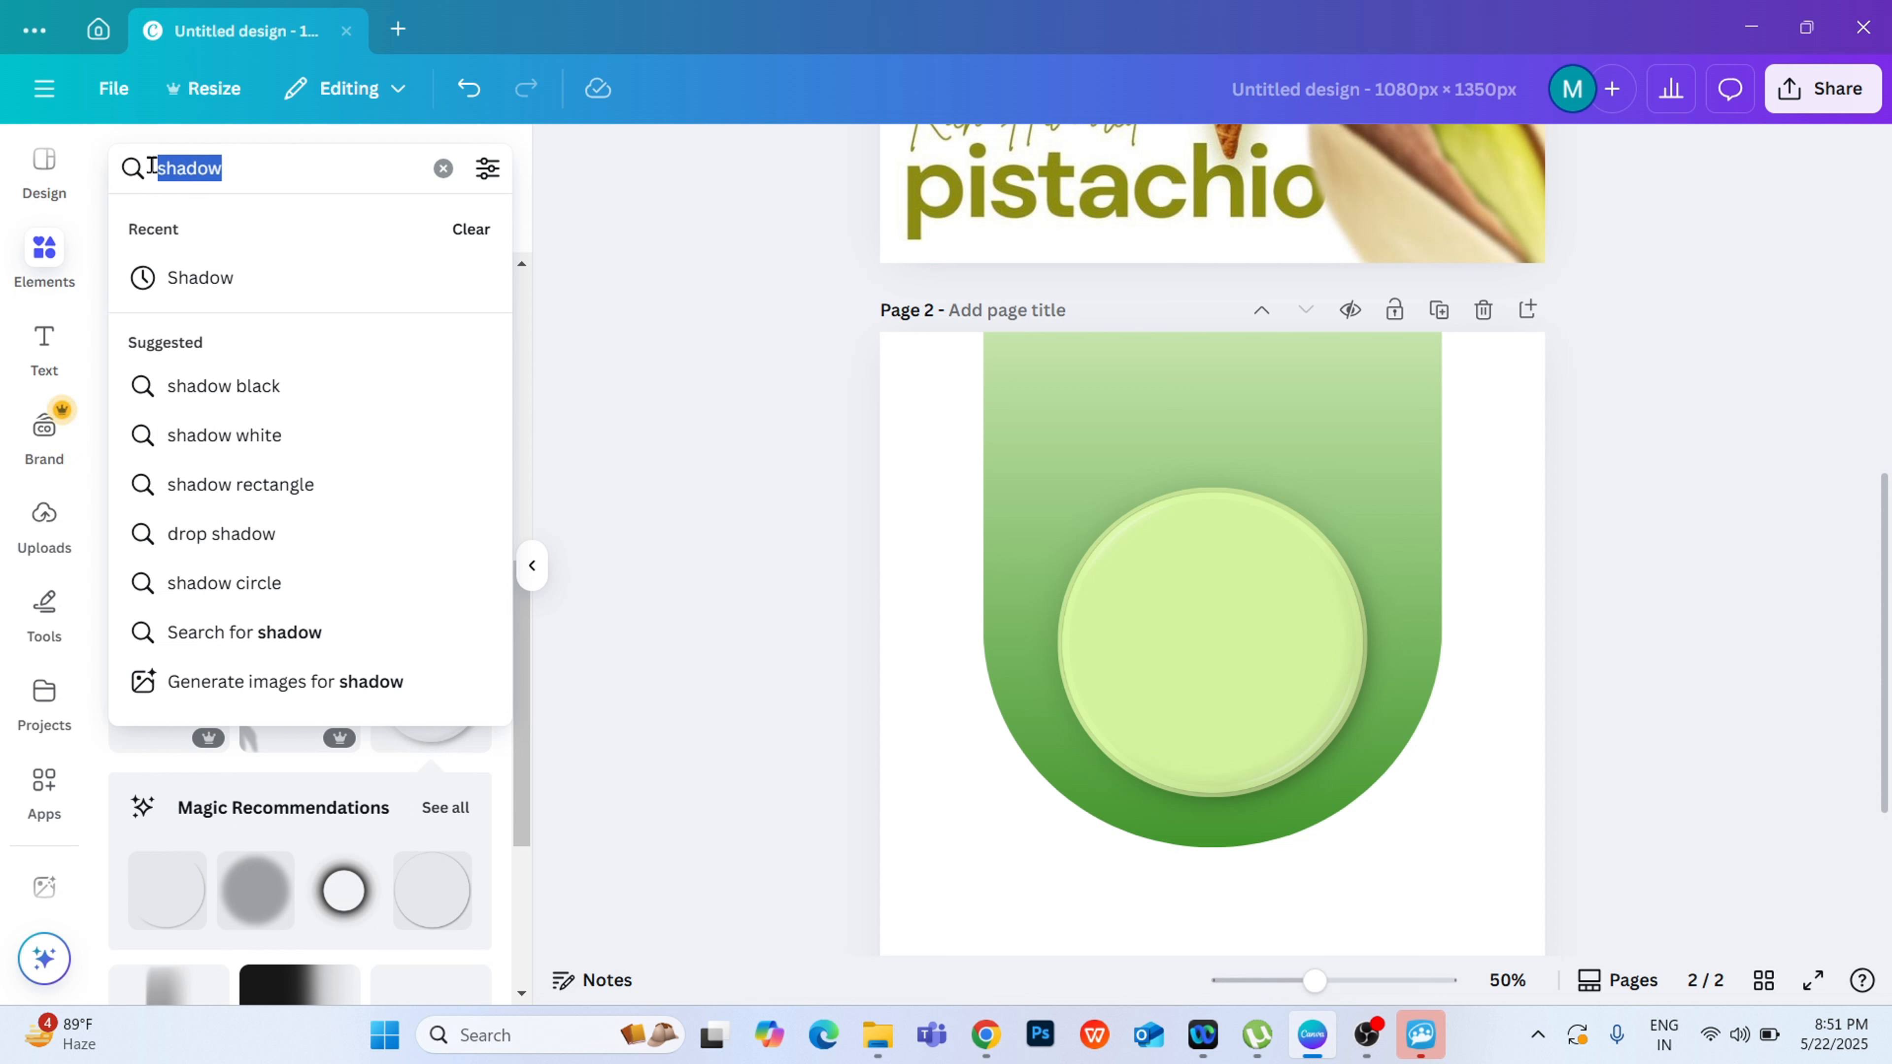
pyautogui.press('BackSpace')
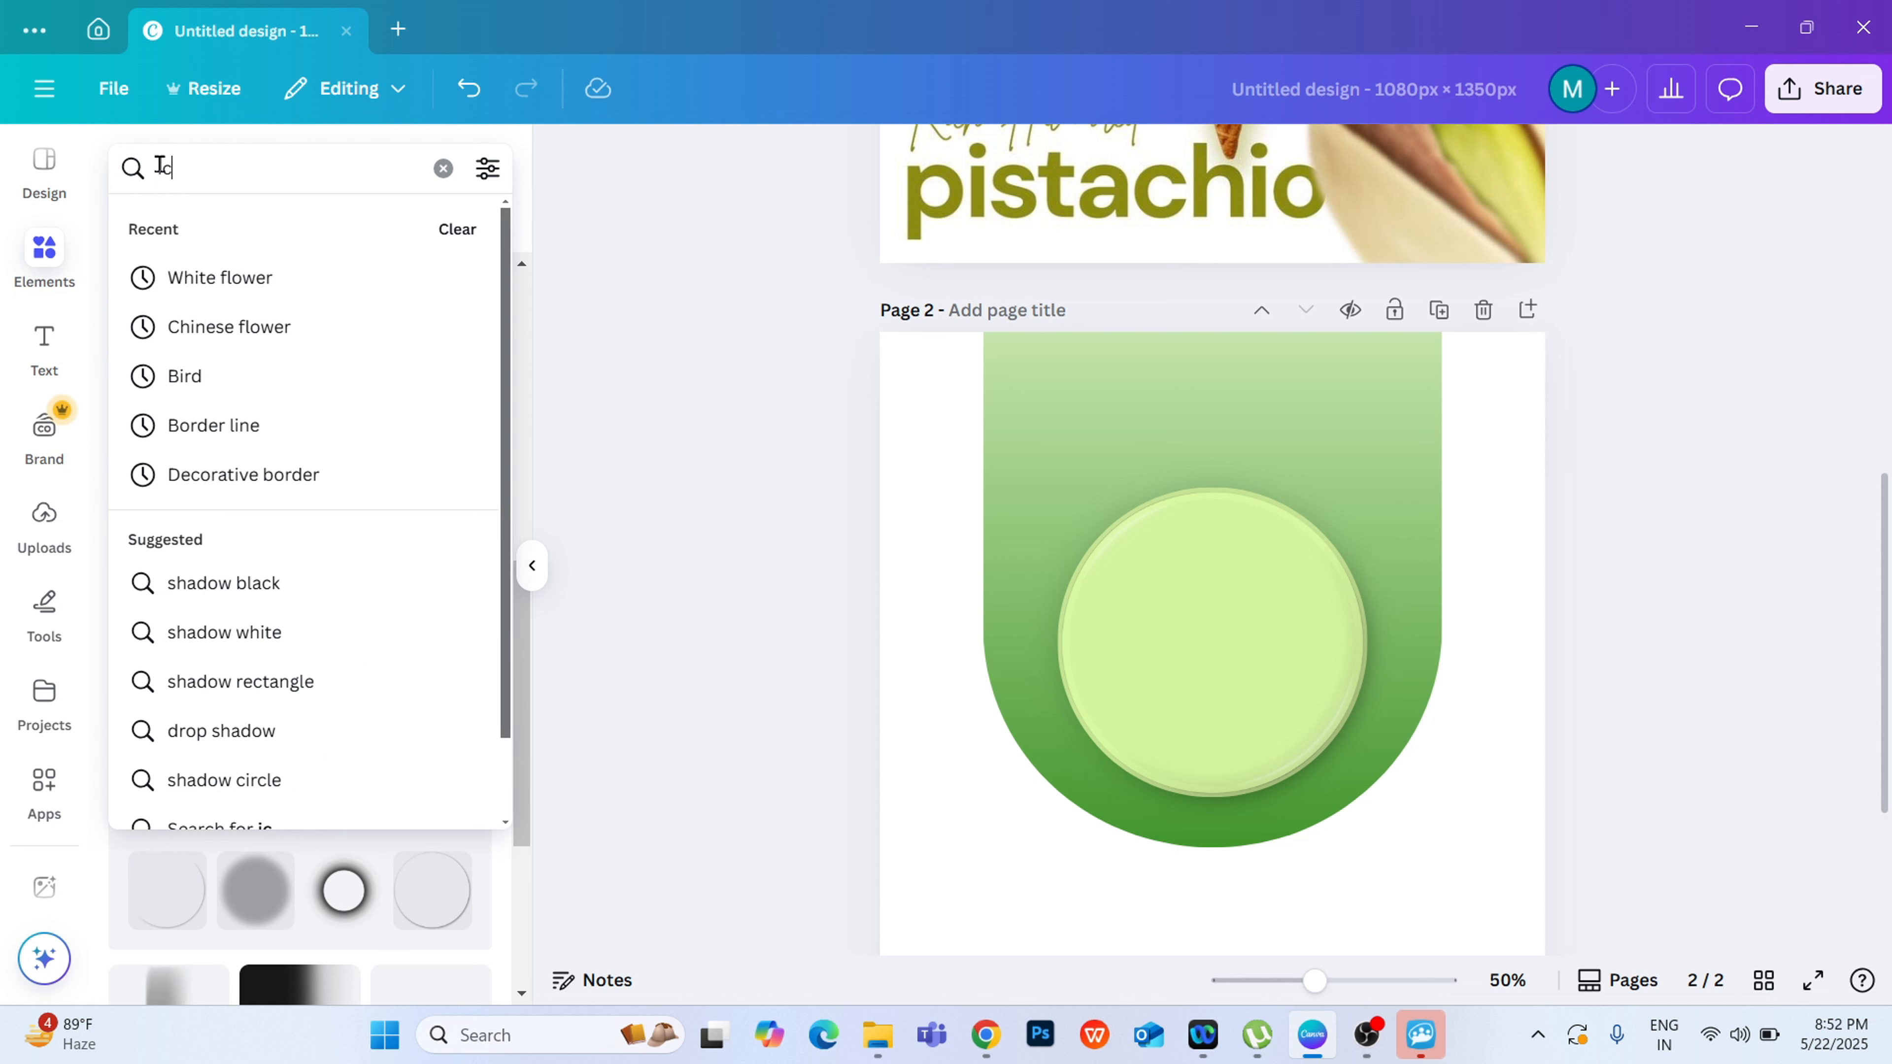
pyautogui.write('ice cream')
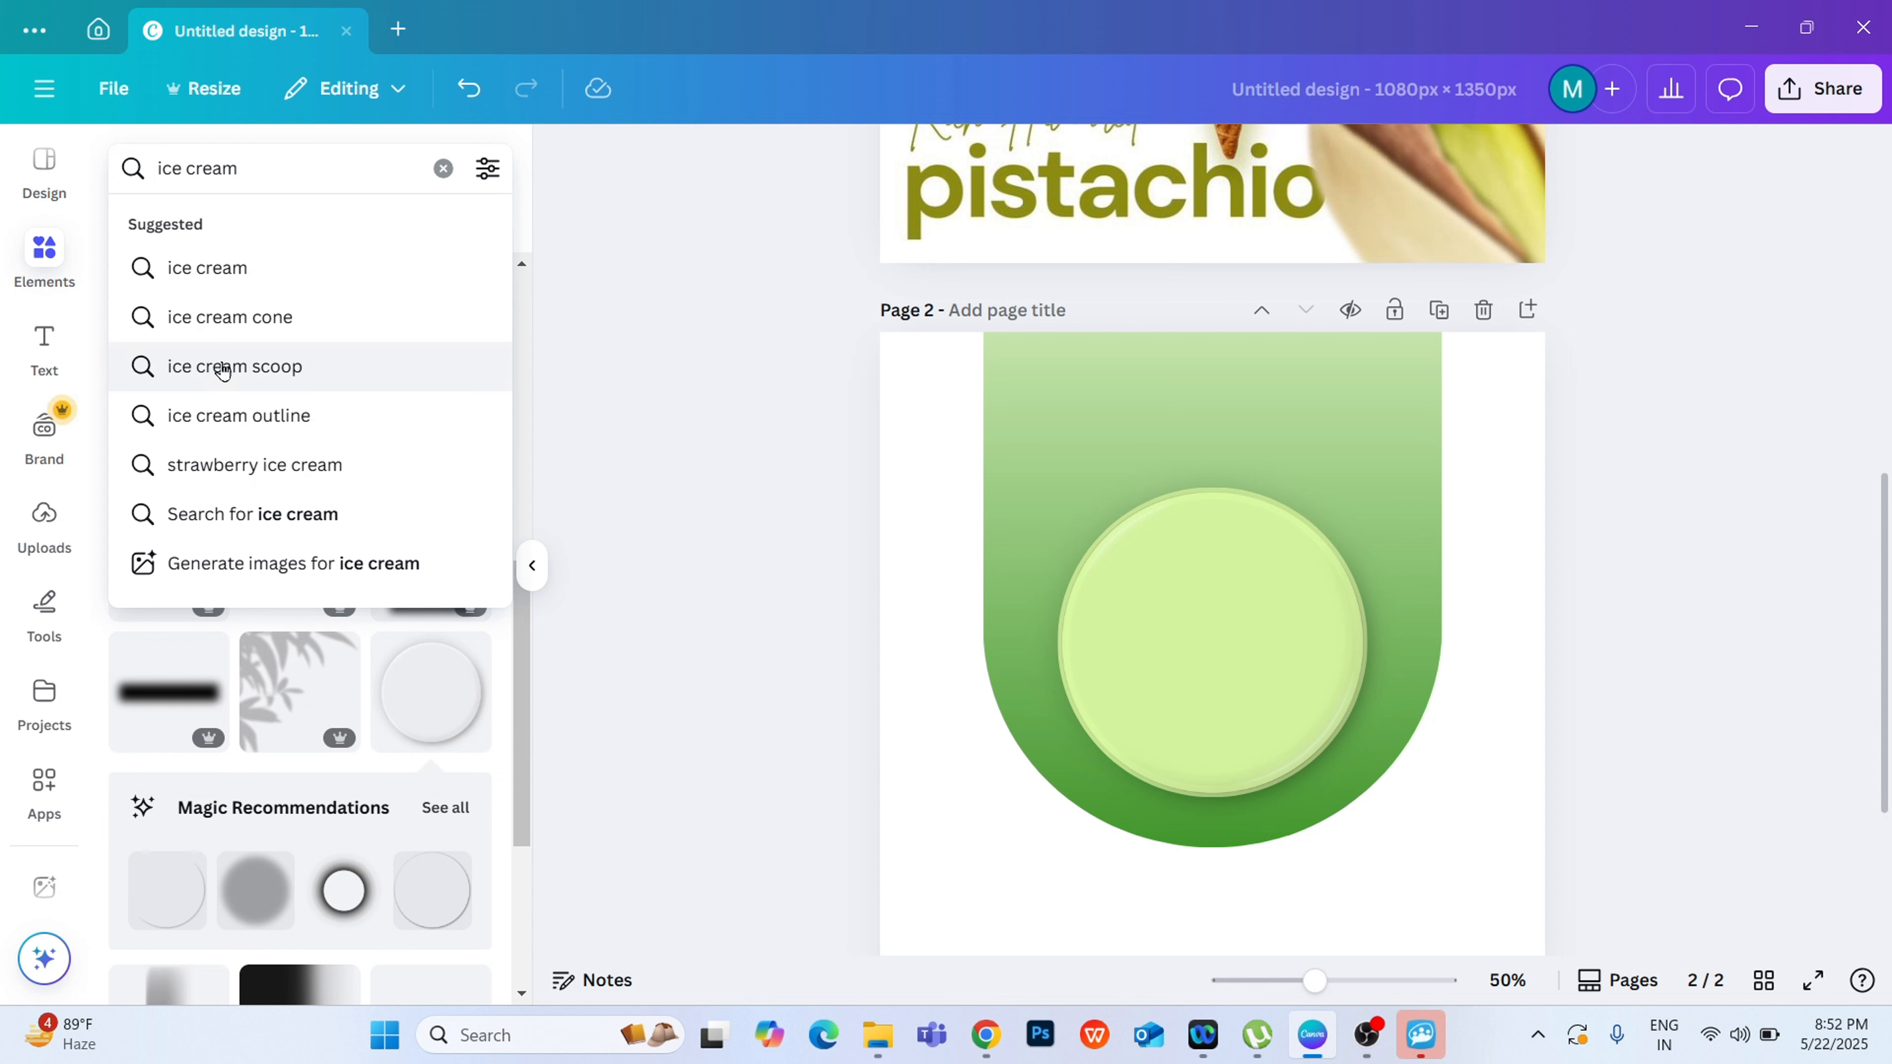
pyautogui.click(222, 331)
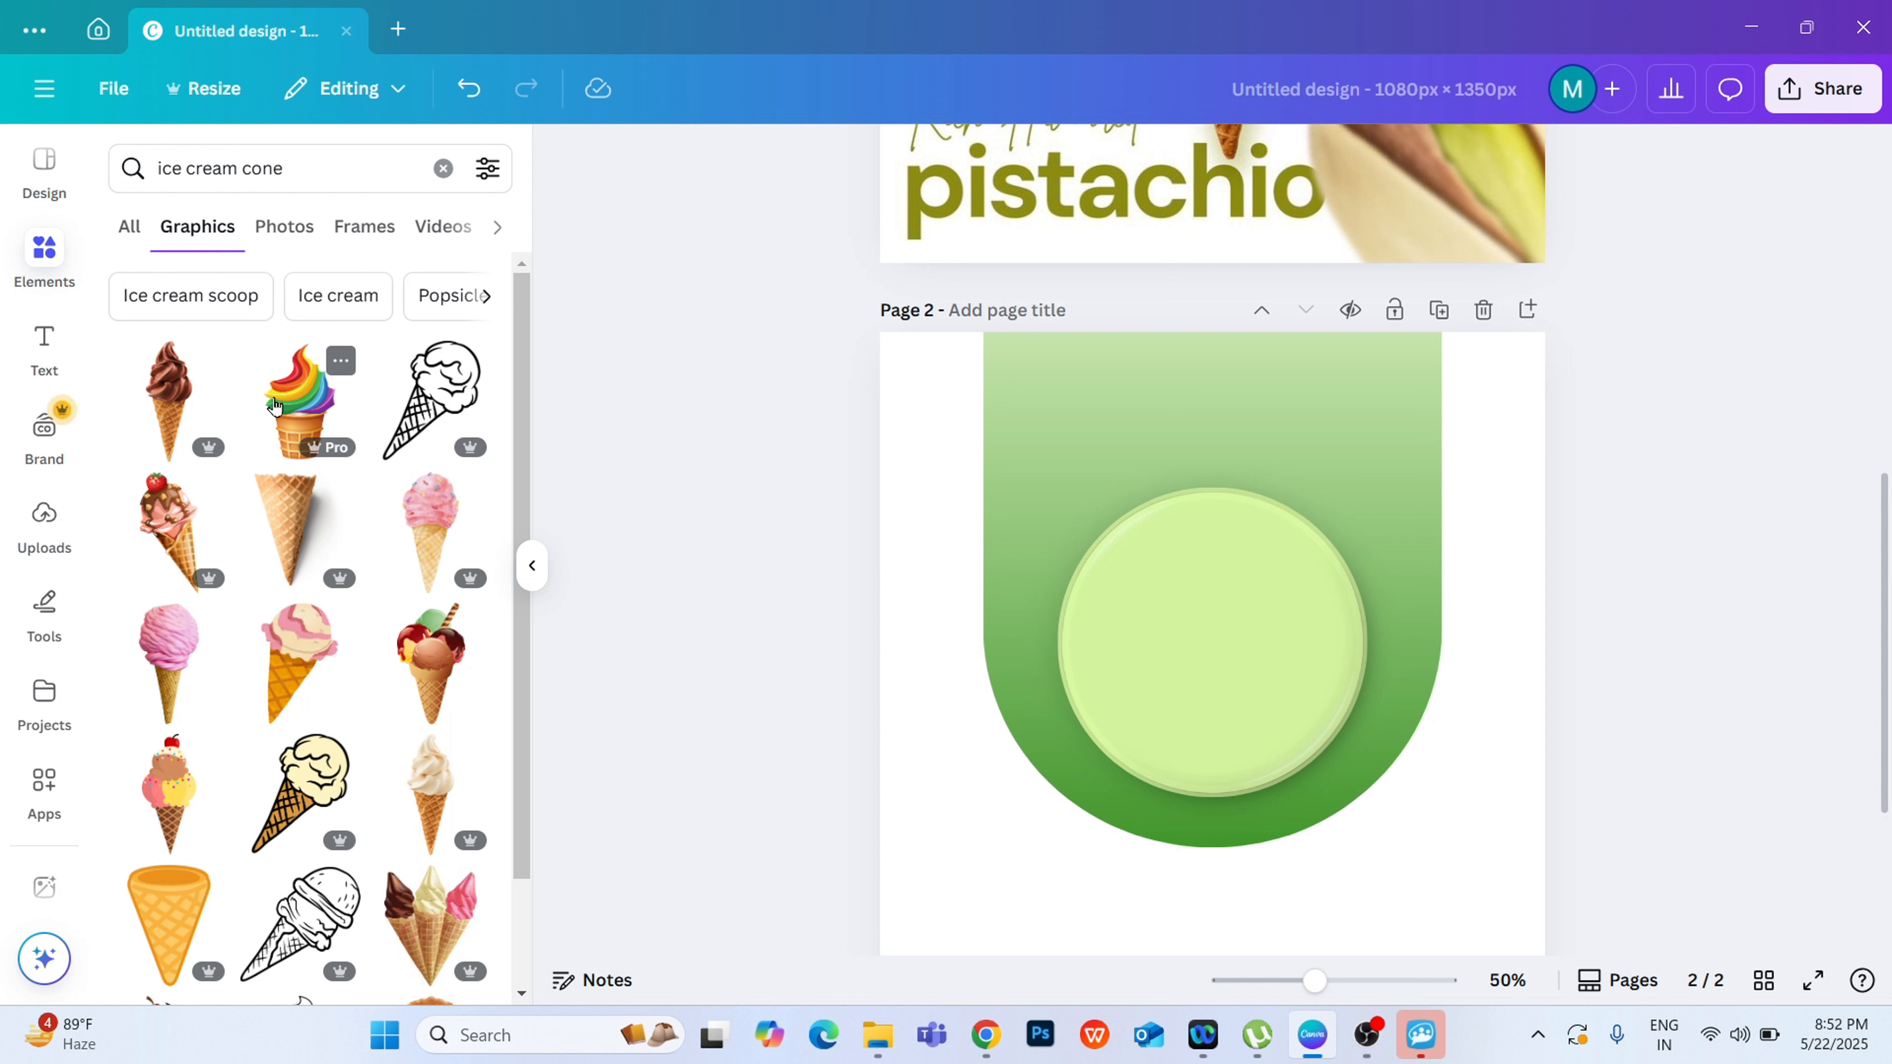
pyautogui.click(266, 231)
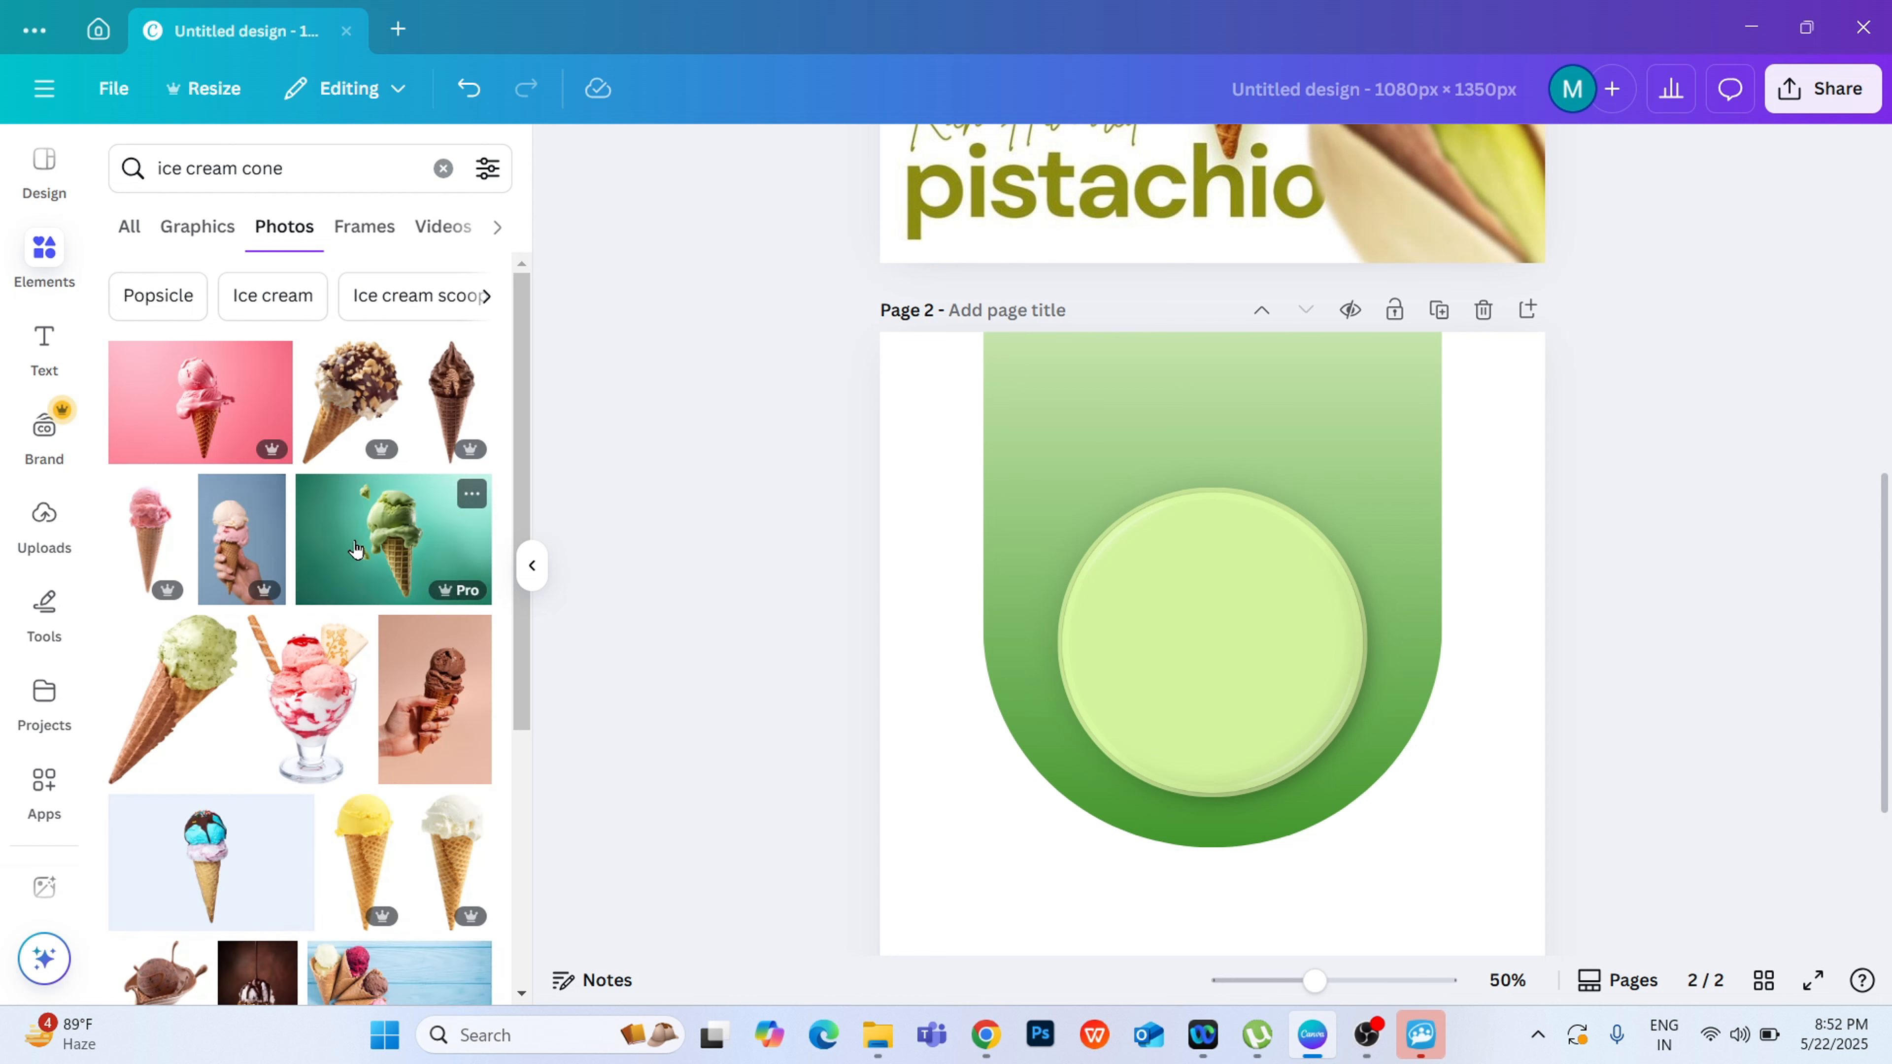
# Step: Add the photo of a green ice-cream cone on a teal background to page 2 and move it up over the circle
pyautogui.click(378, 528)
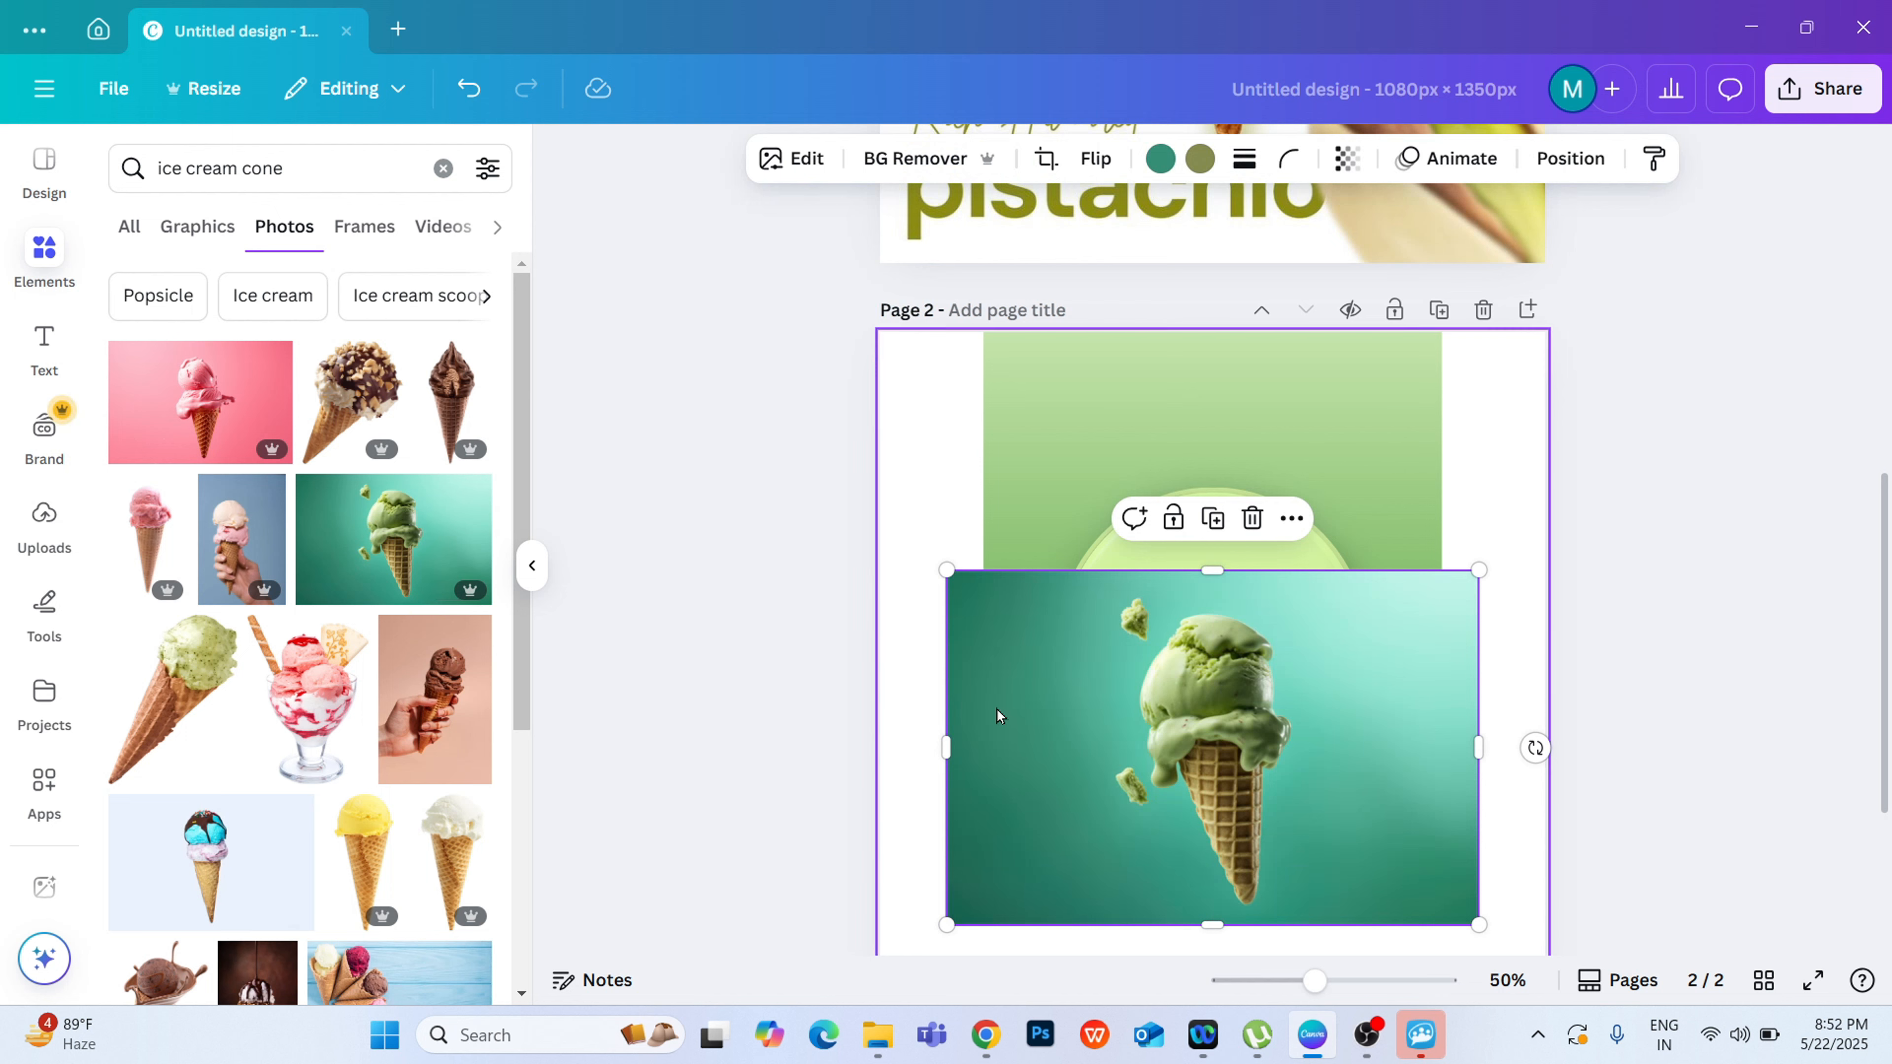
pyautogui.moveTo(1224, 717); pyautogui.dragTo(1208, 538)
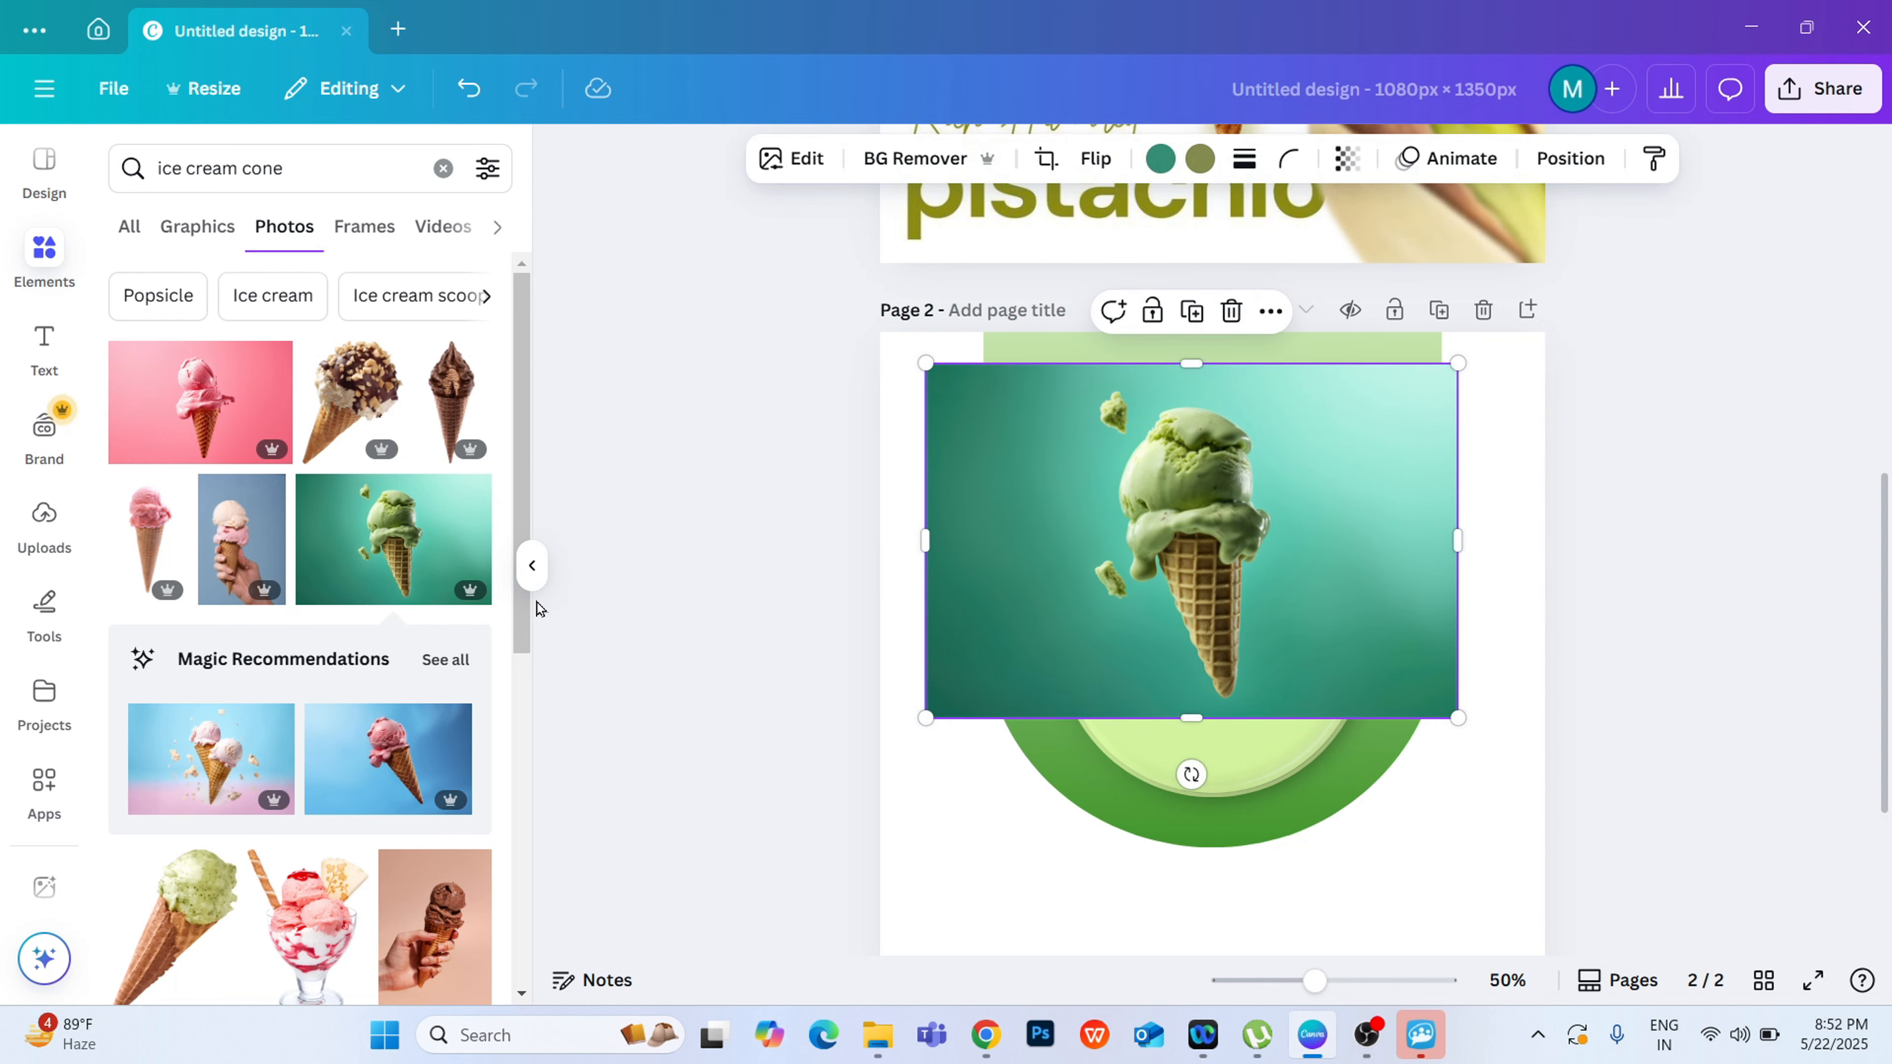
pyautogui.click(531, 565)
pyautogui.click(1585, 571)
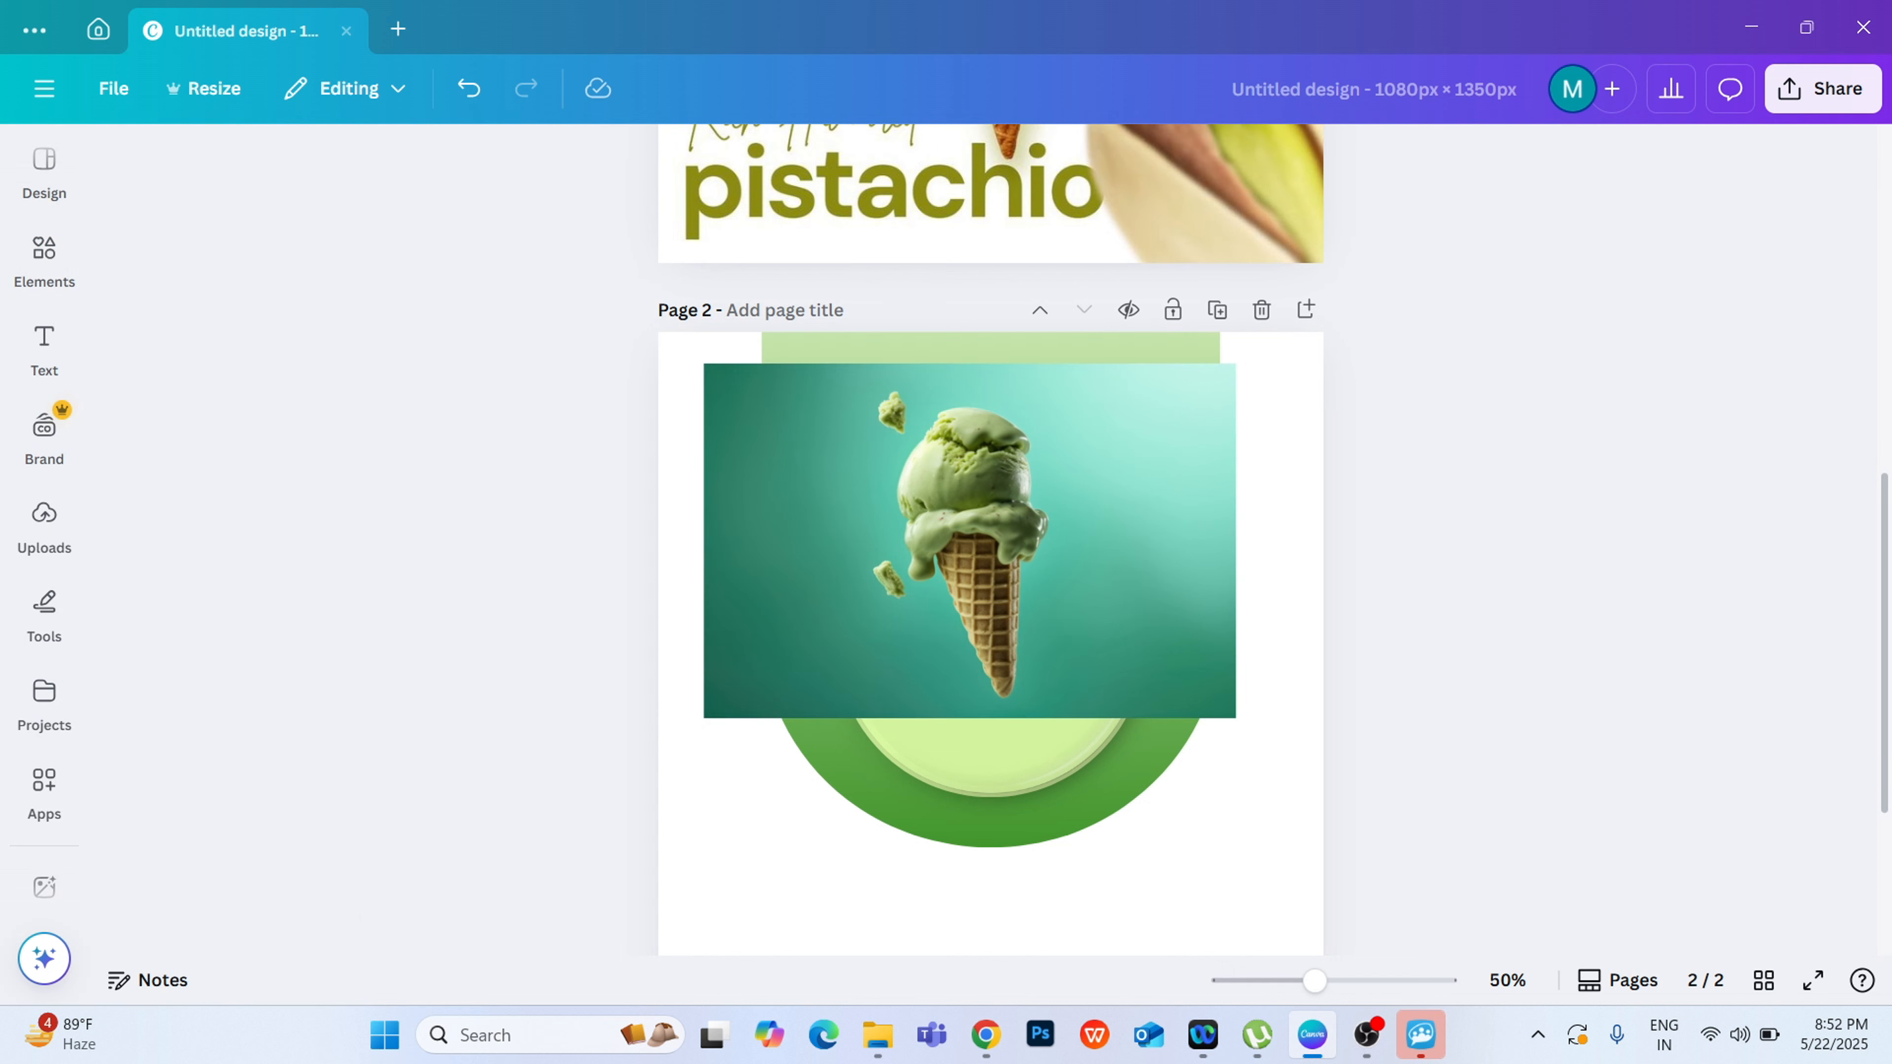
pyautogui.scroll(-3, 1886, 466)
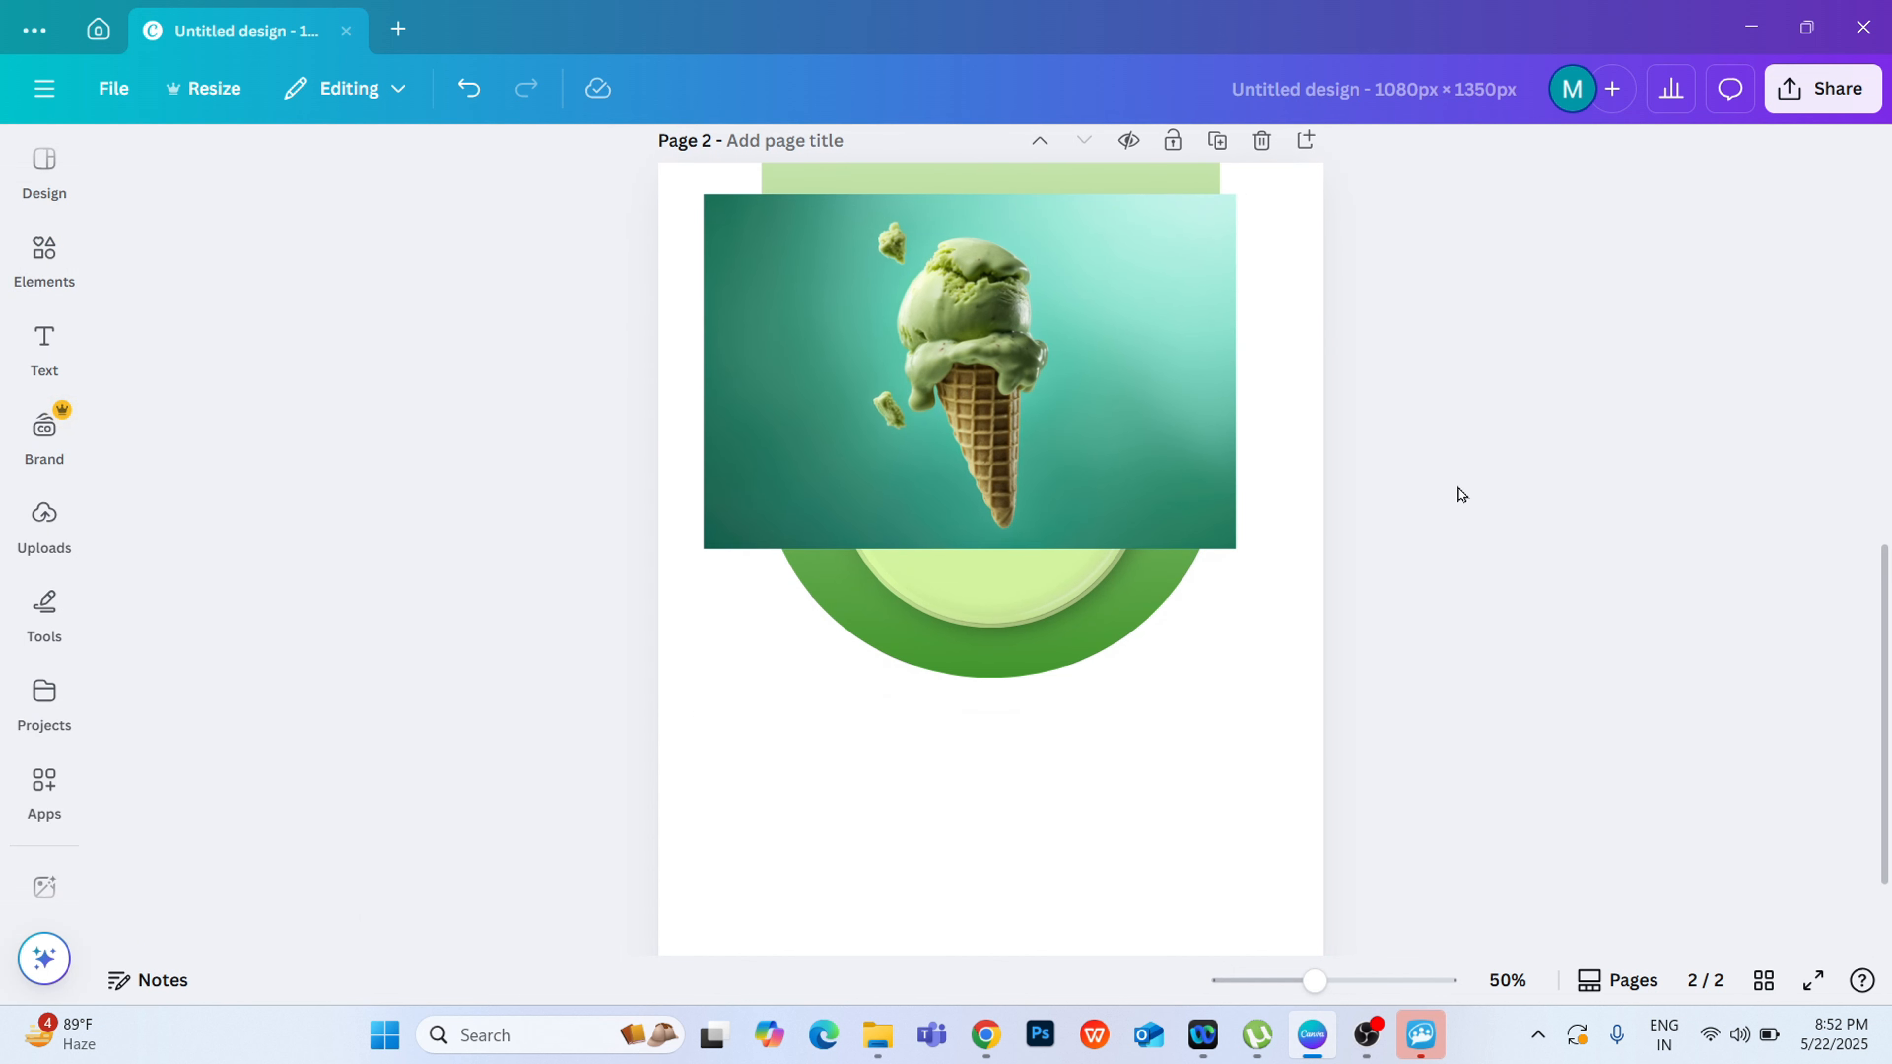
pyautogui.click(957, 423)
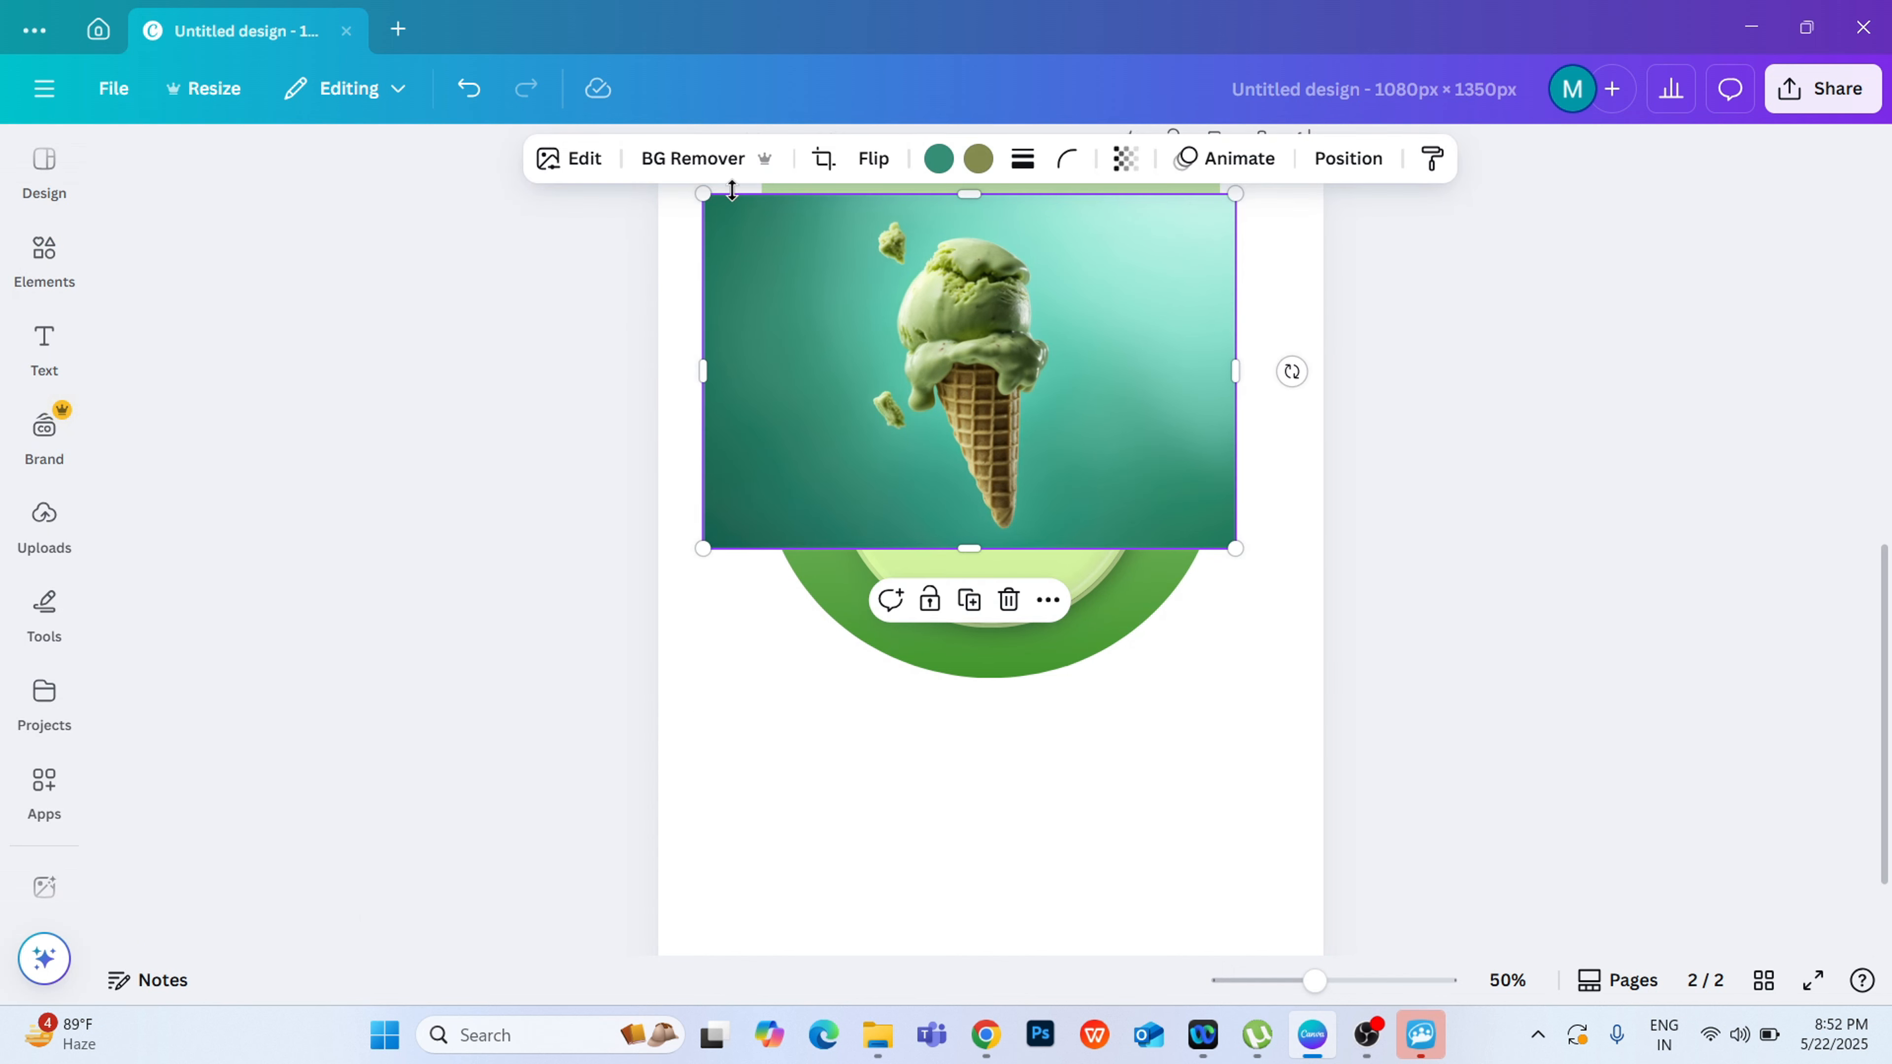
pyautogui.scroll(3, 991, 567)
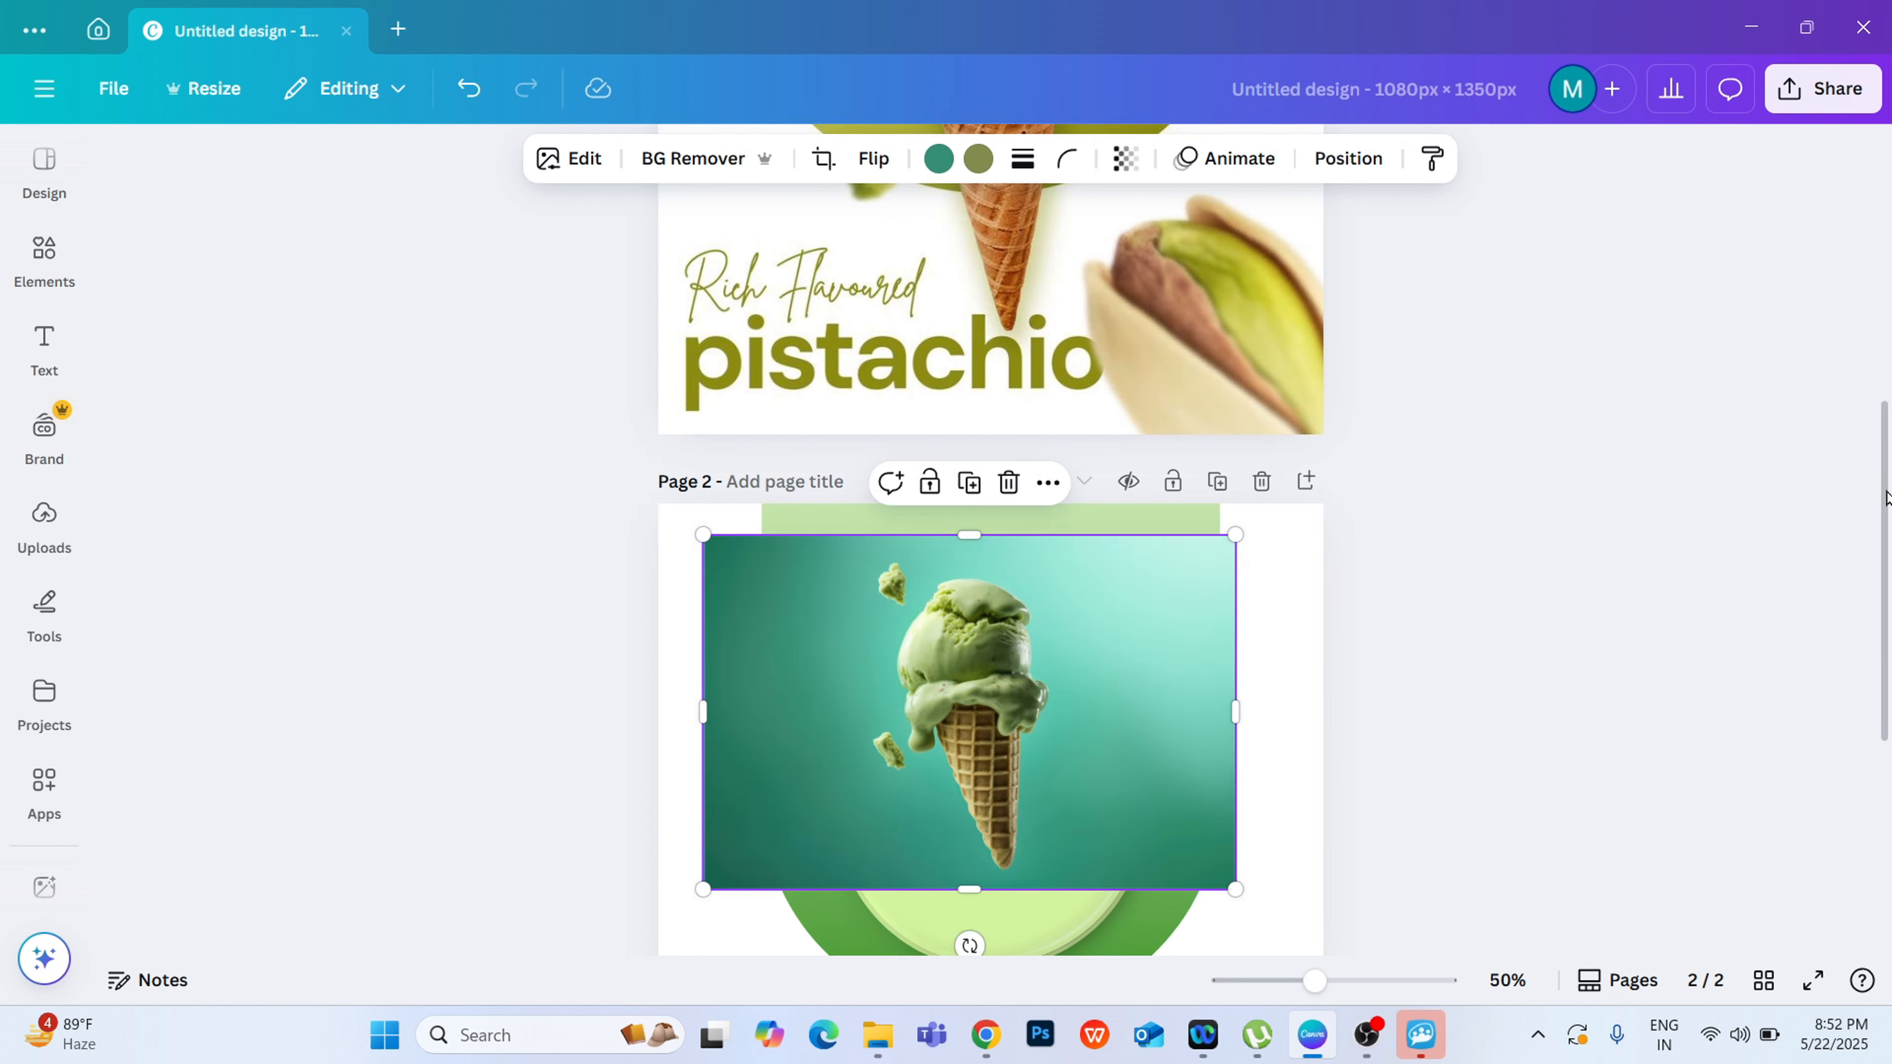
pyautogui.scroll(-5, 1758, 555)
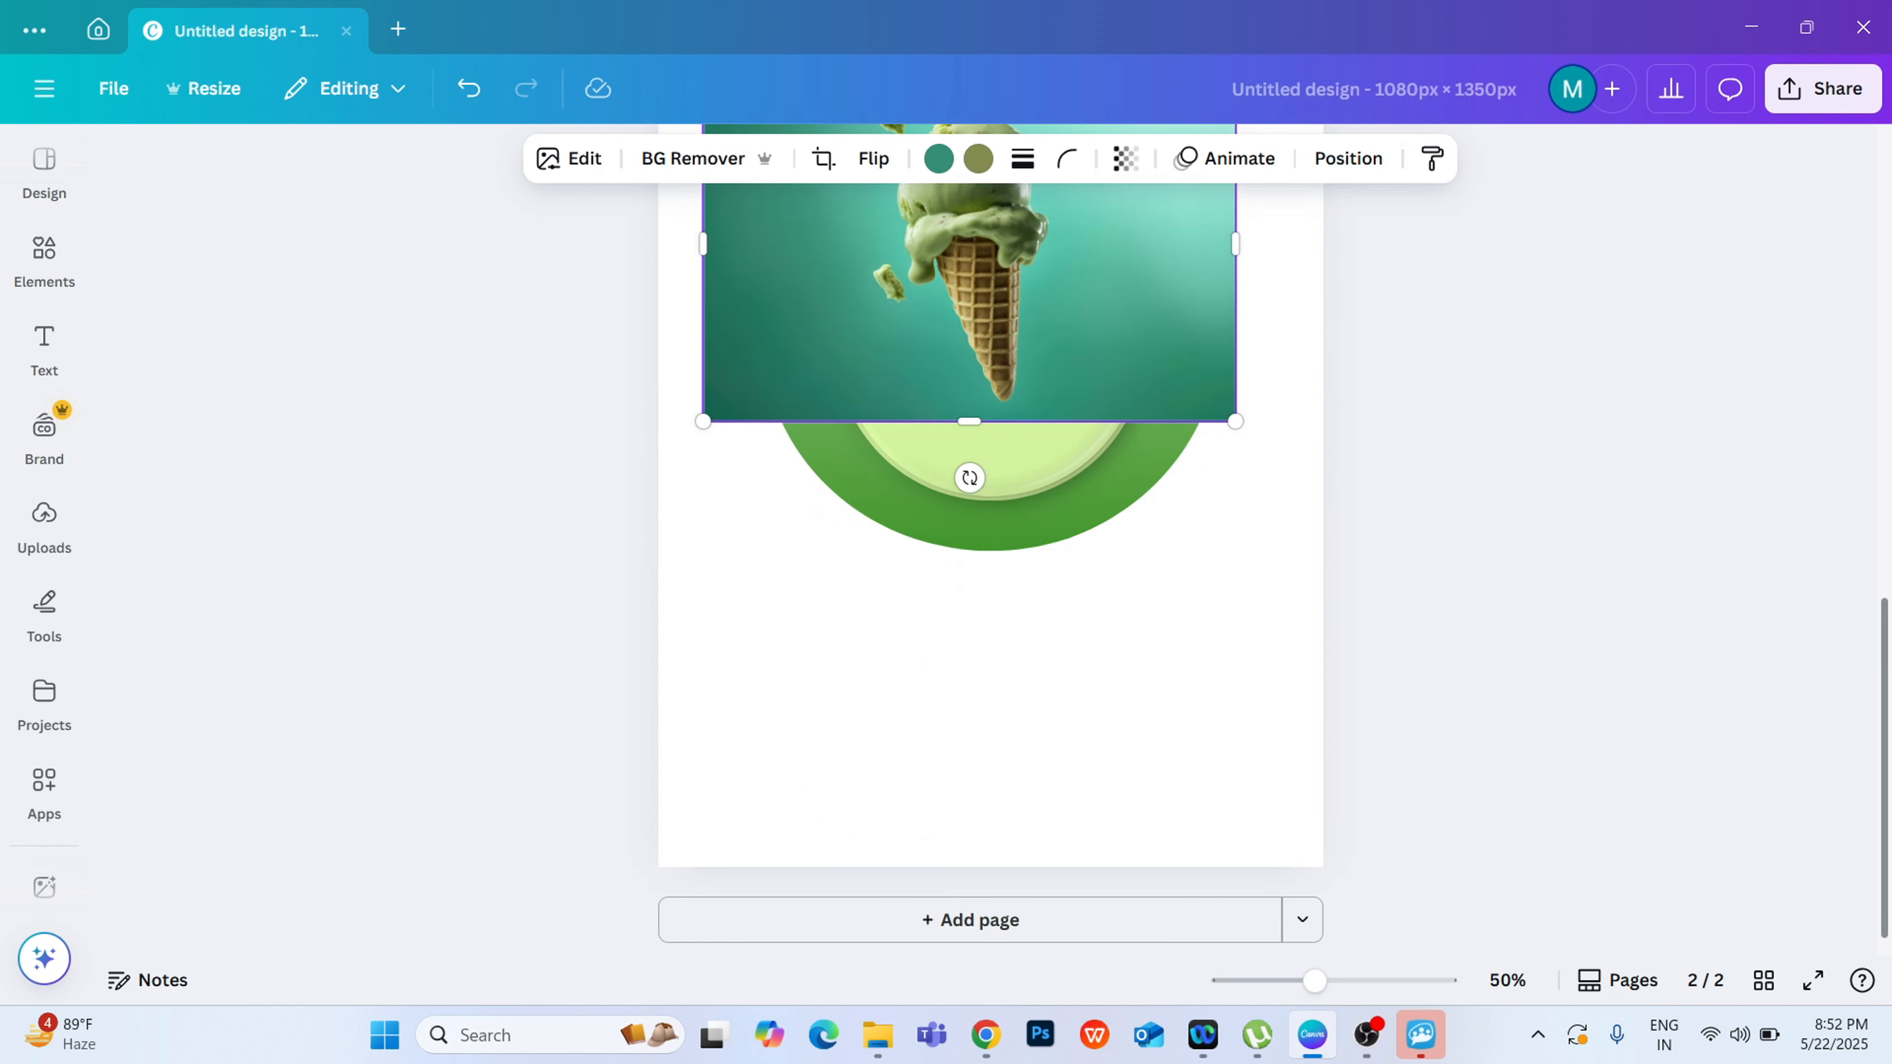
pyautogui.scroll(3, 1885, 684)
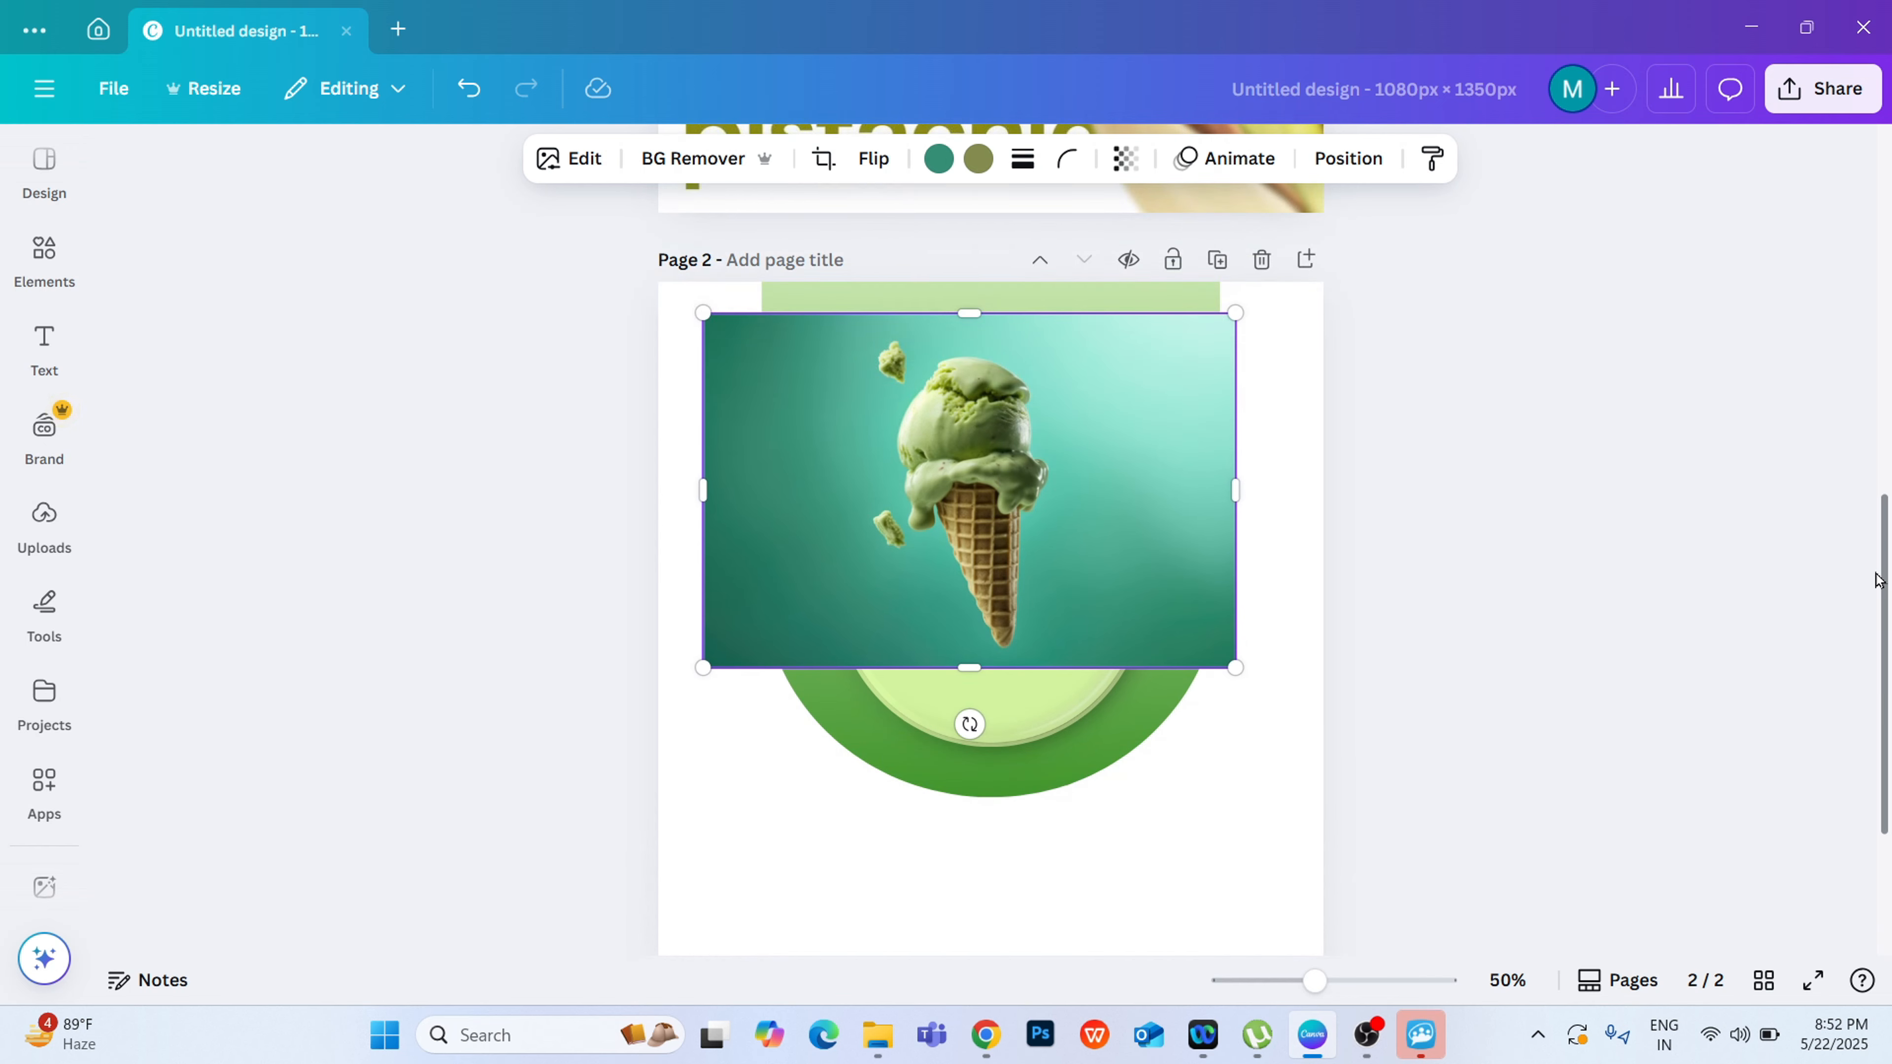
pyautogui.click(1397, 413)
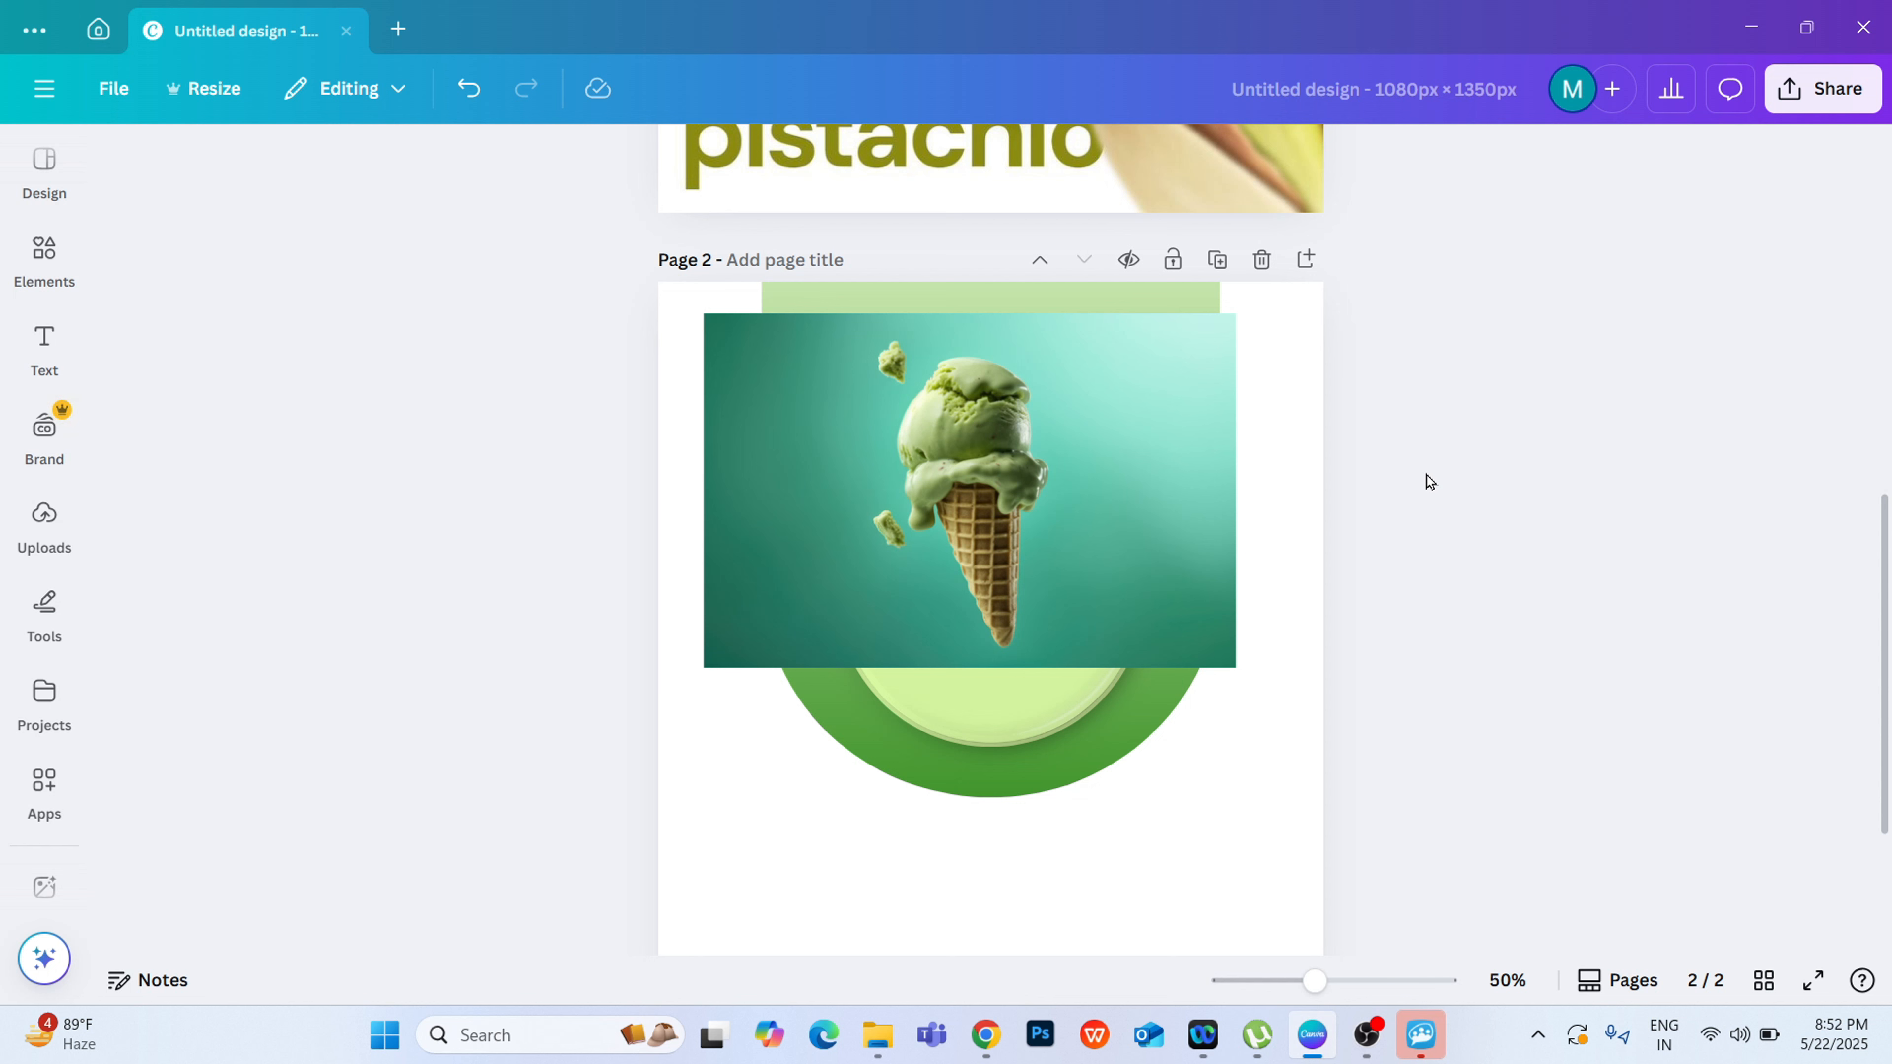
# Step: Remove the teal background from the ice-cream cone photo with BG Remover
pyautogui.click(1045, 484)
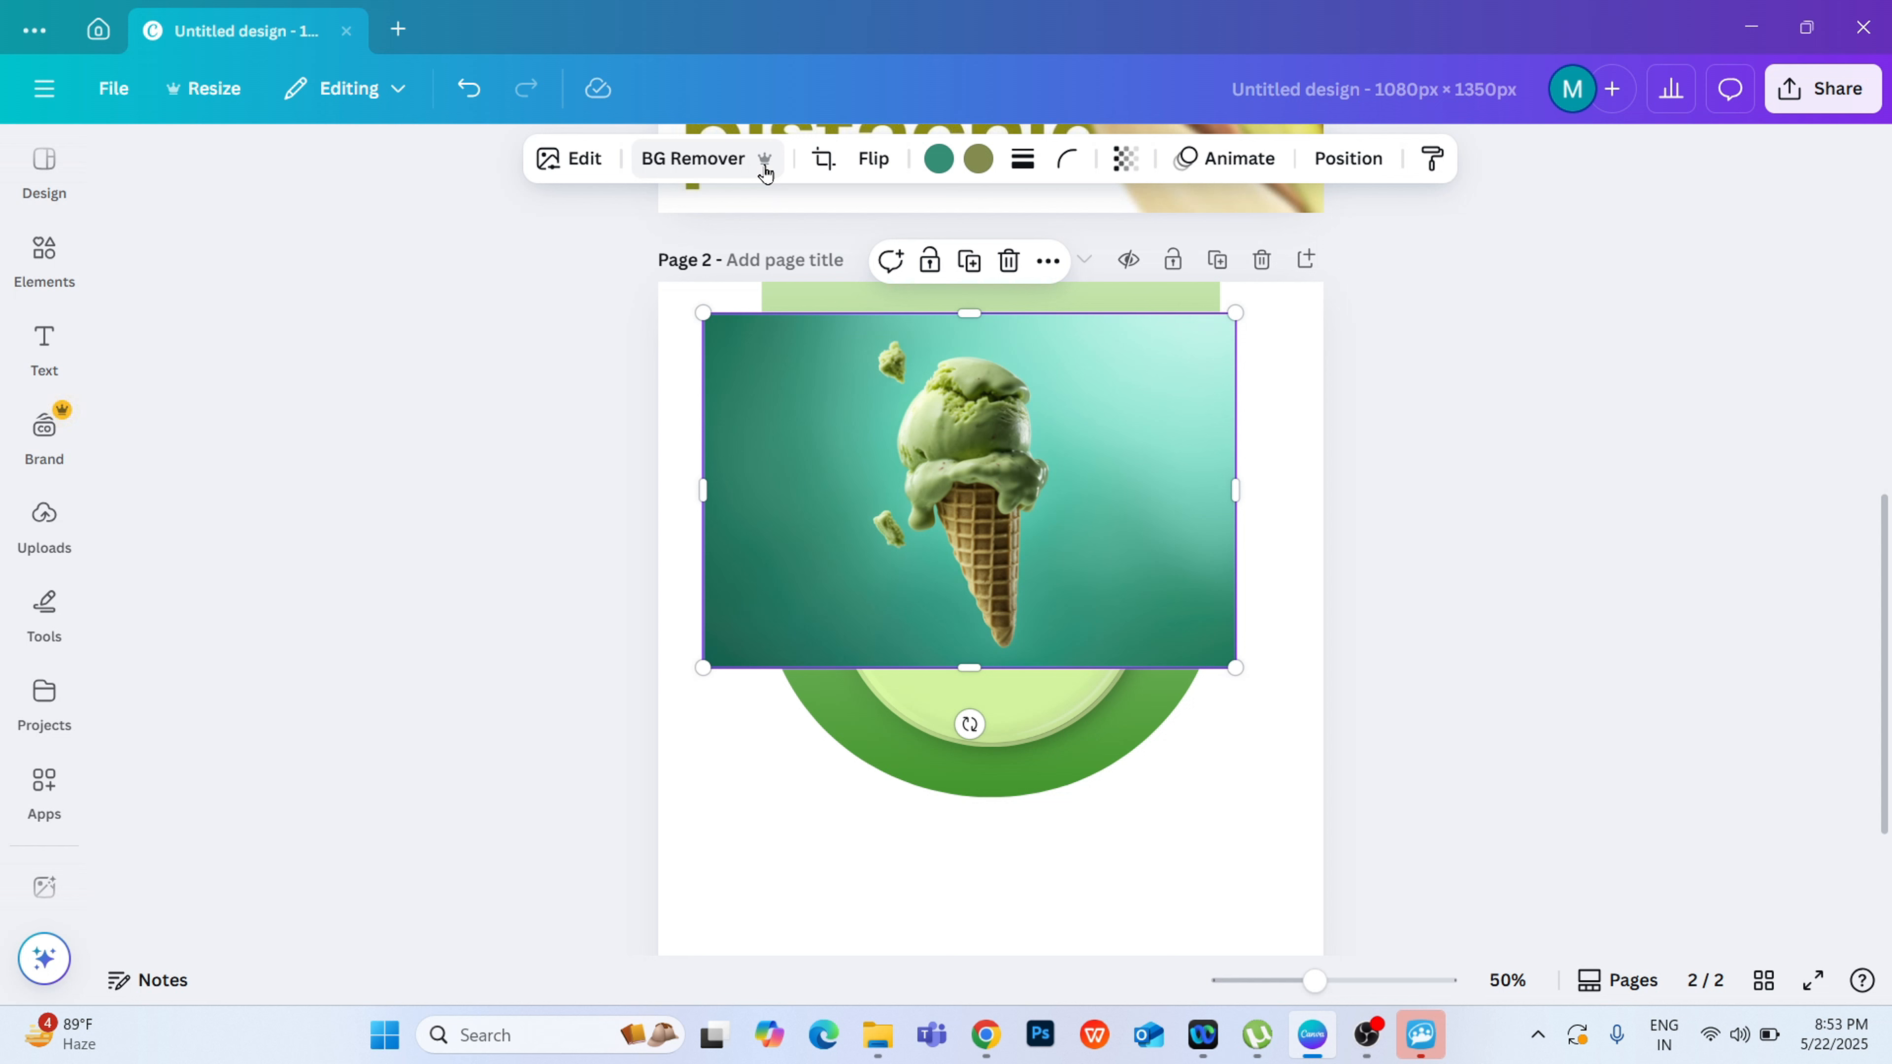
pyautogui.click(723, 157)
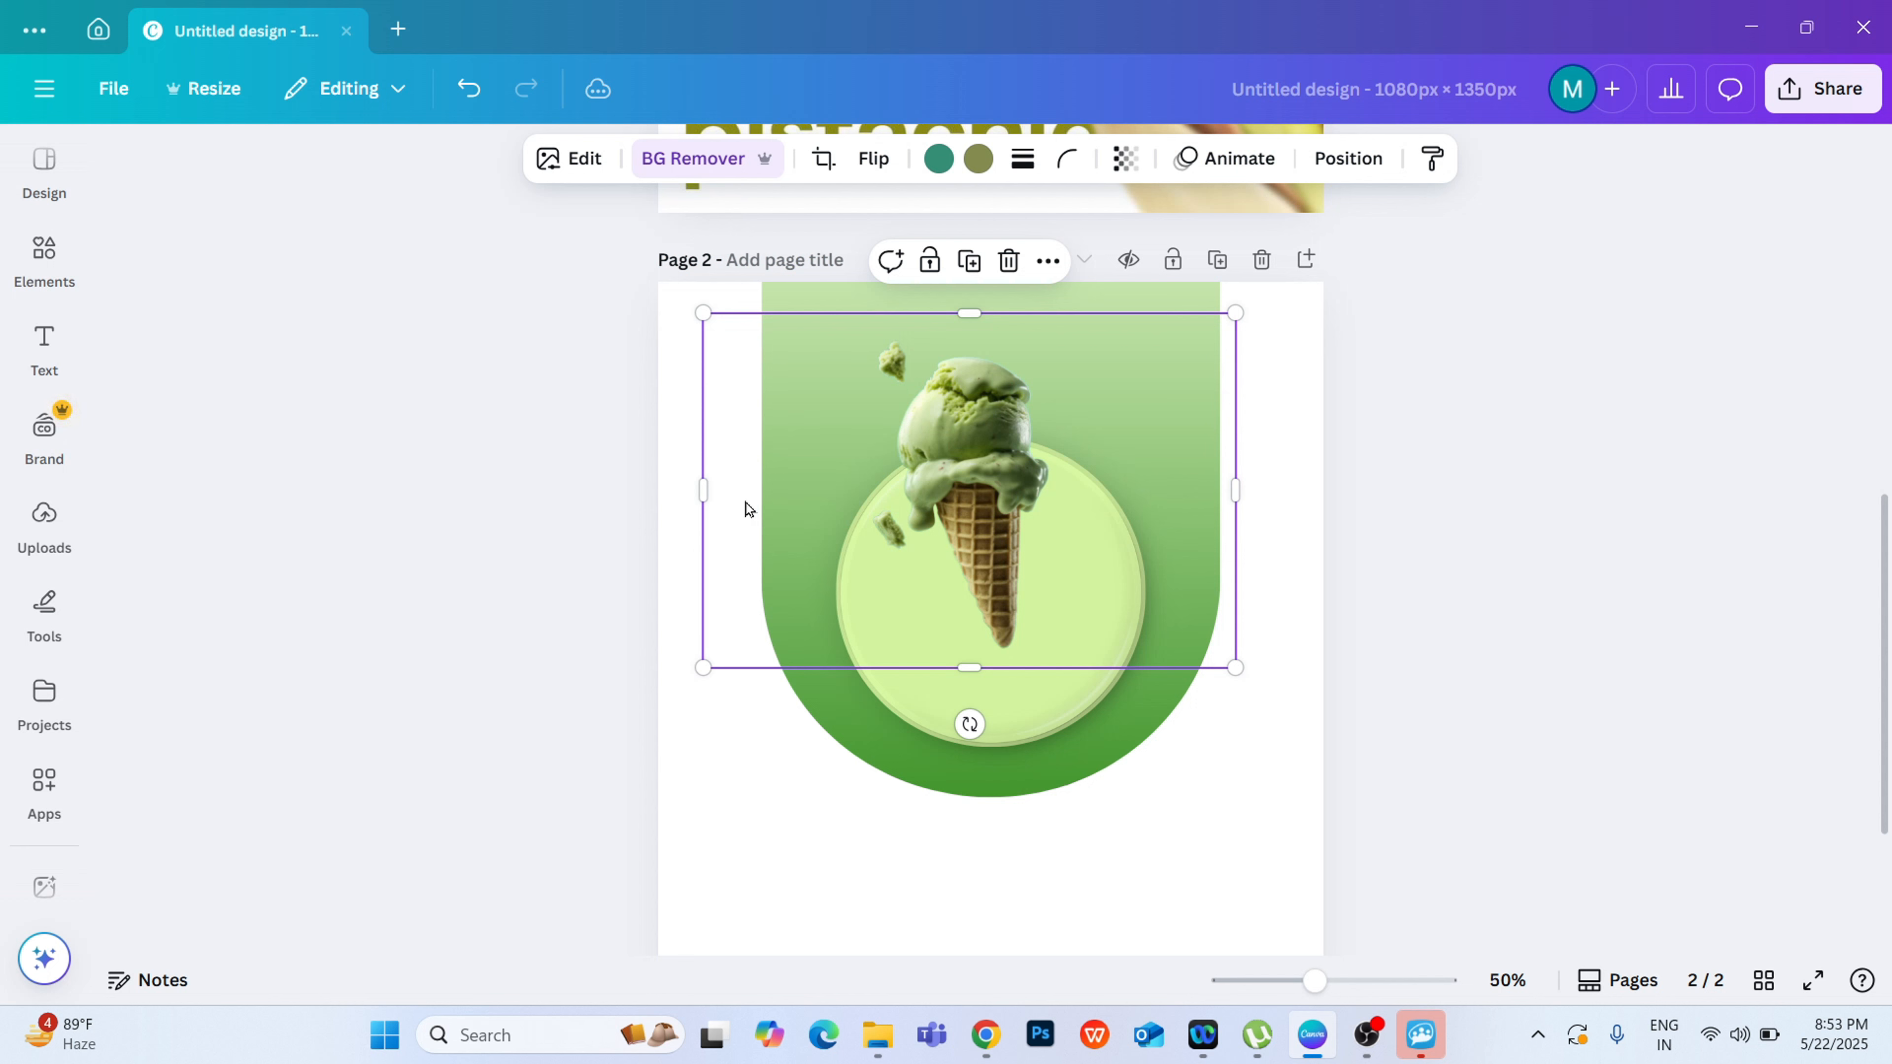
pyautogui.click(695, 492)
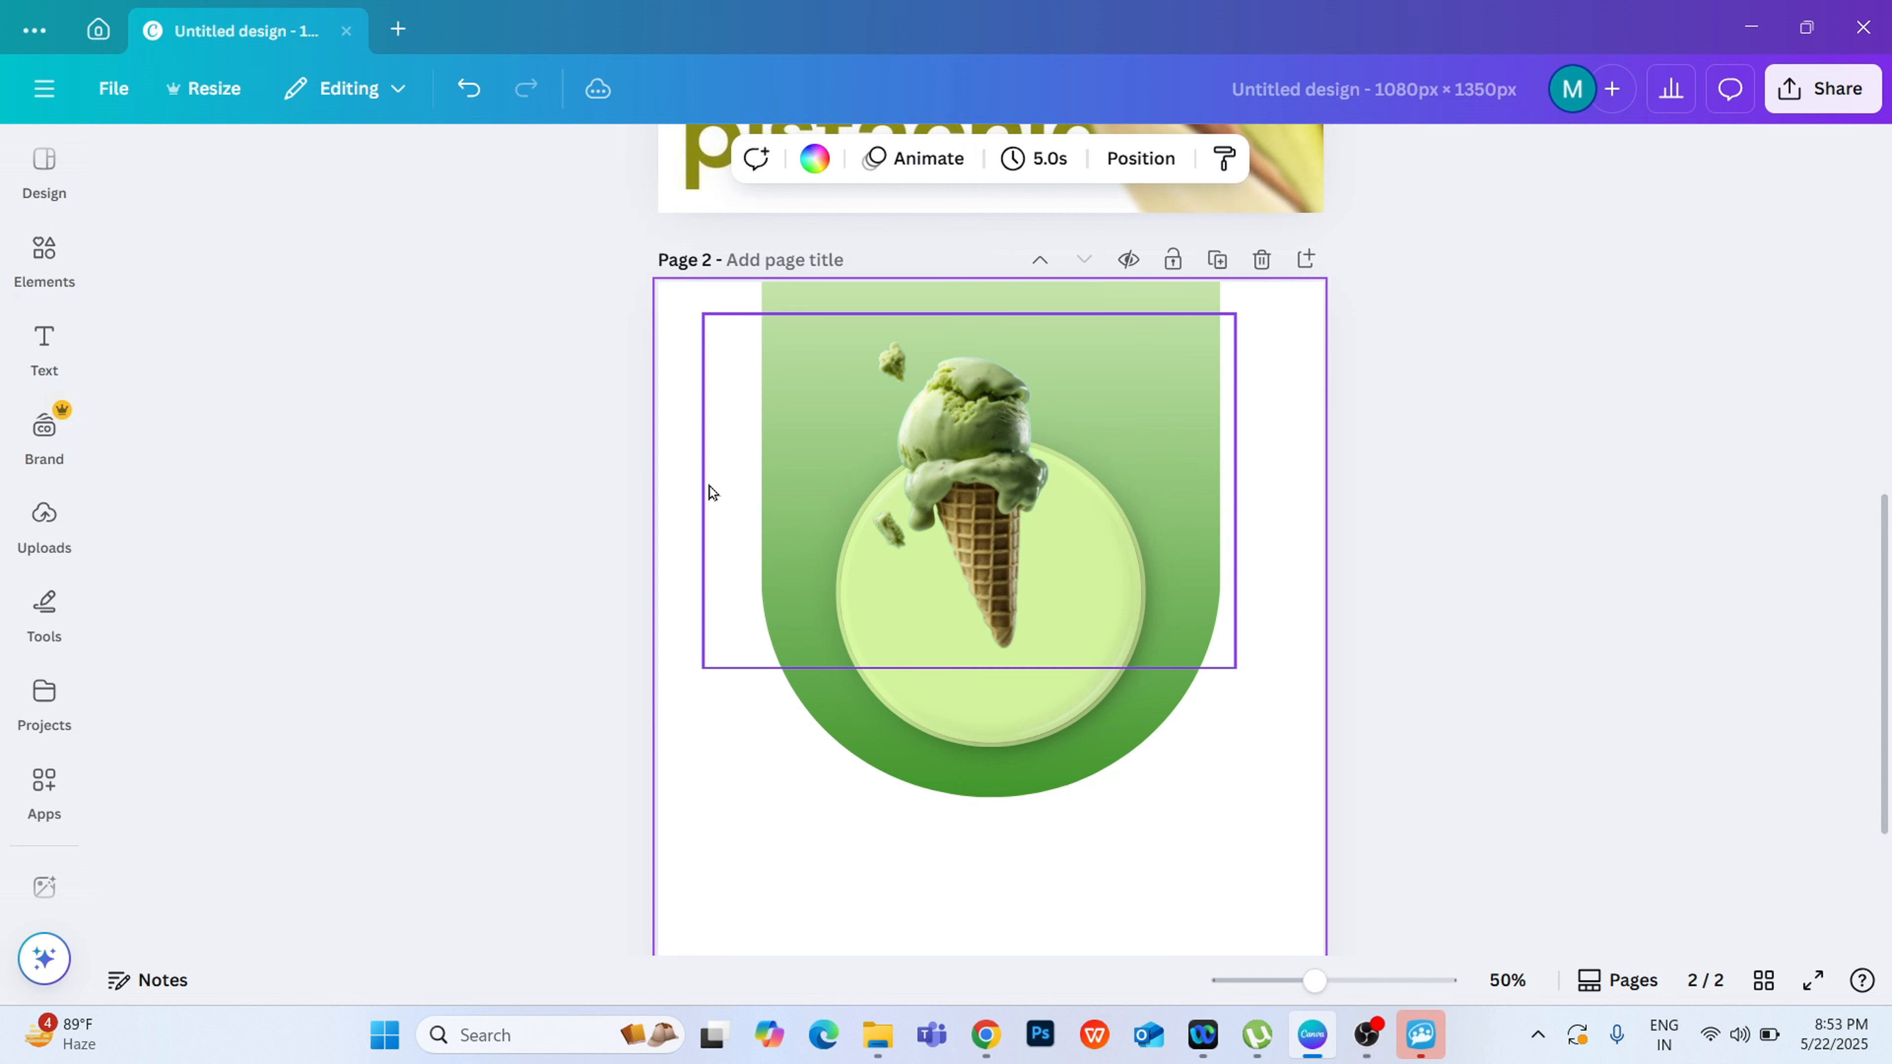
# Step: Crop the empty areas on both sides of the ice-cream cone photo close to the cone and its crumbs
pyautogui.click(727, 479)
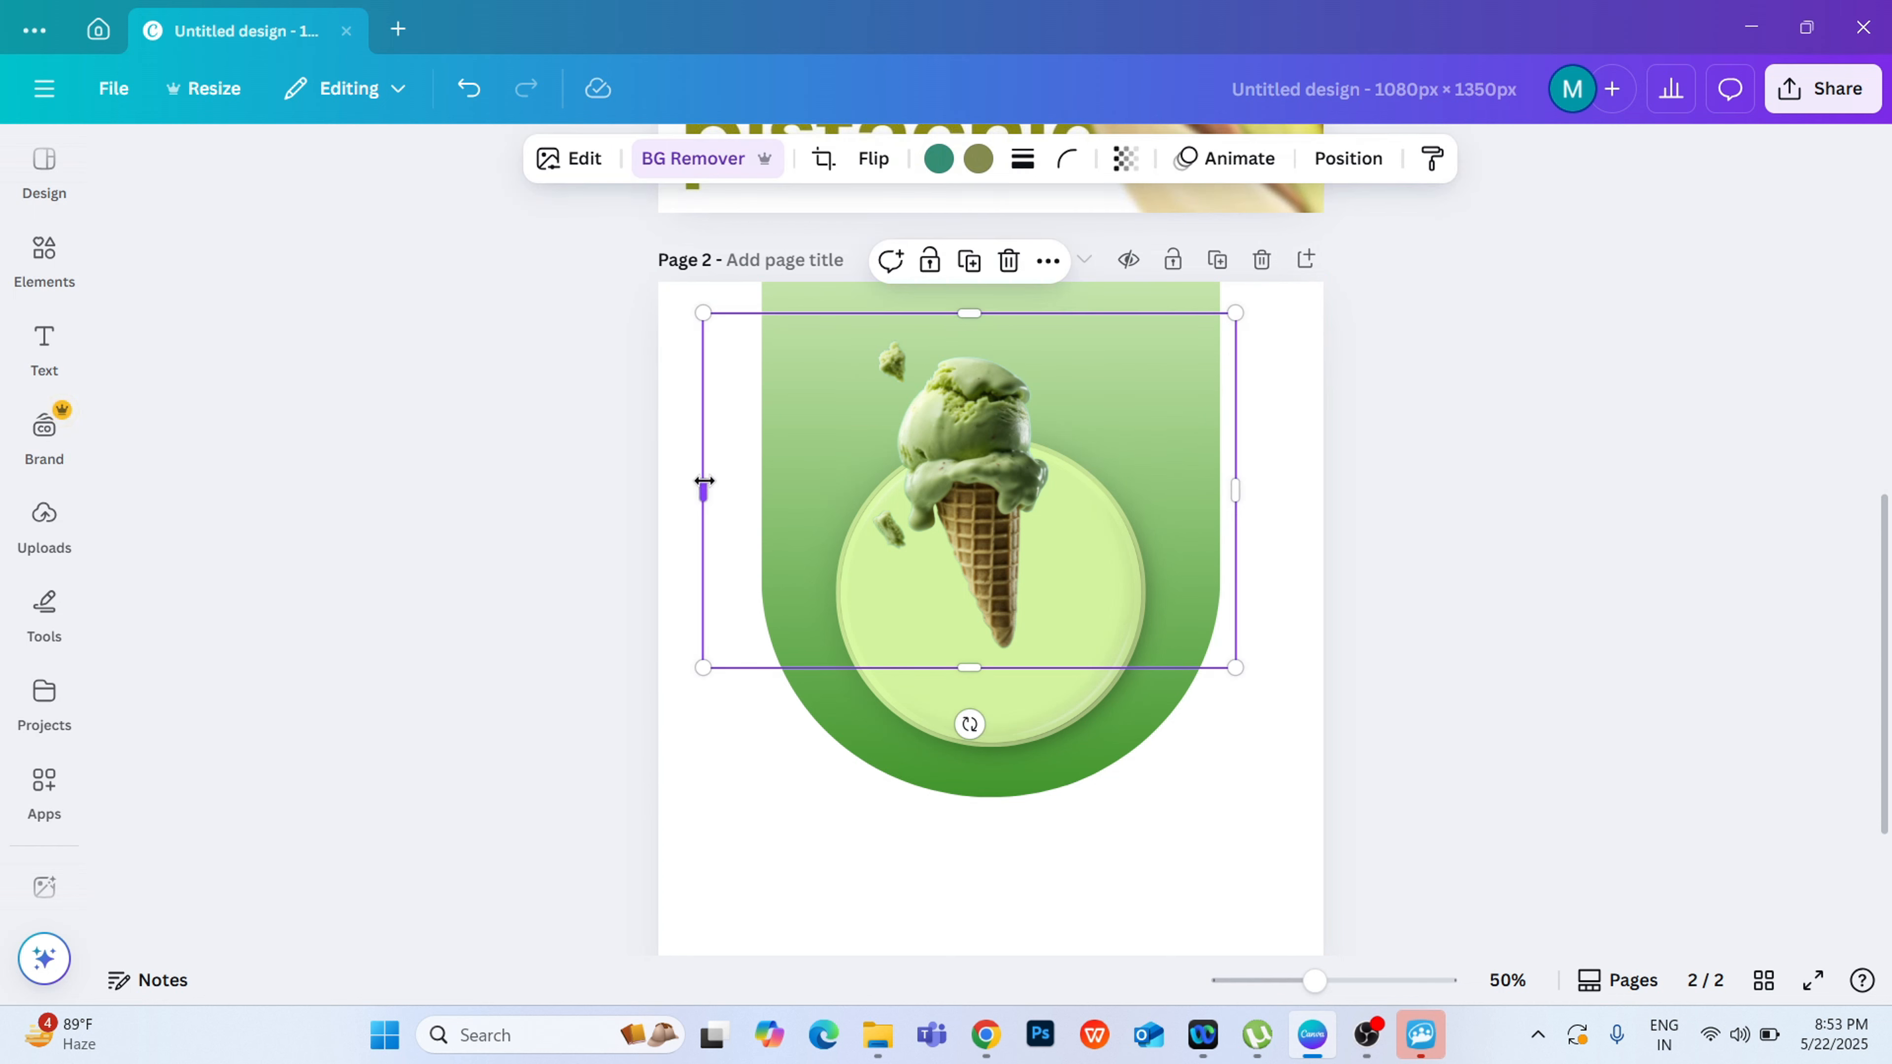
pyautogui.moveTo(703, 488); pyautogui.dragTo(844, 496)
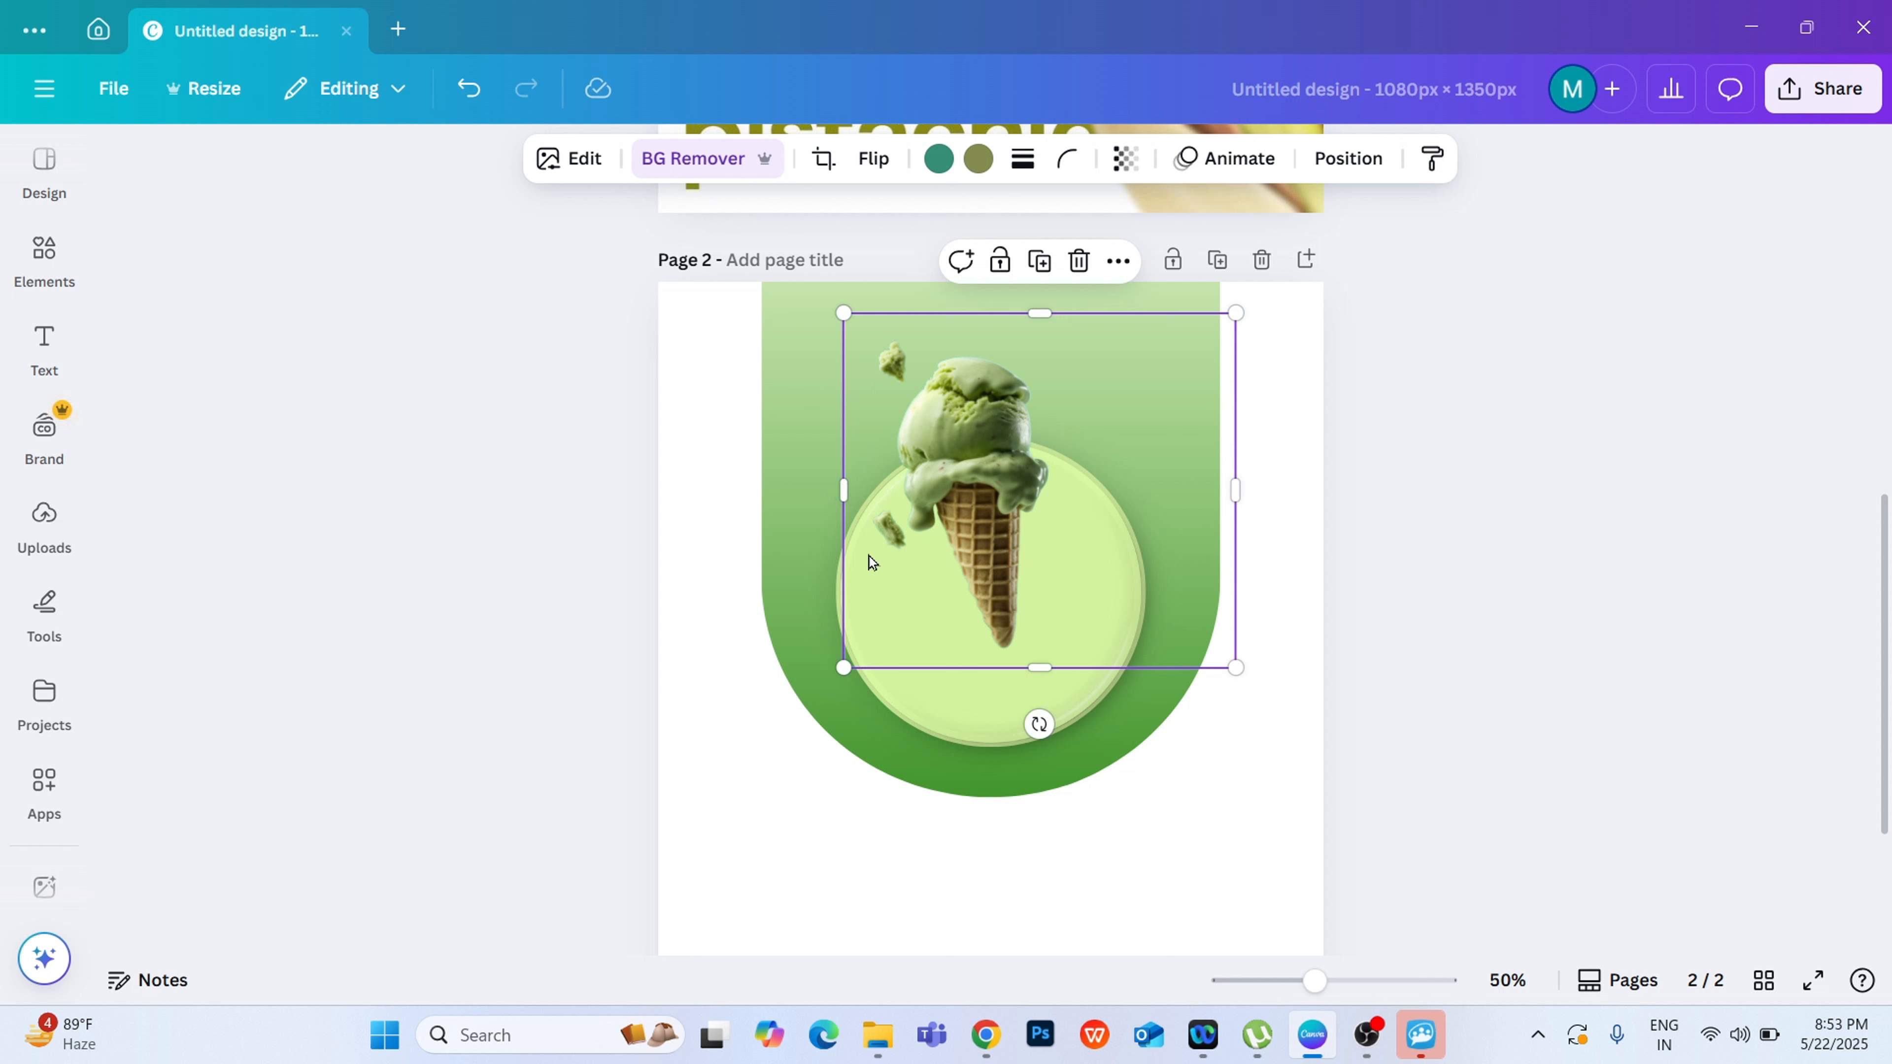
pyautogui.moveTo(1235, 490); pyautogui.dragTo(1082, 498)
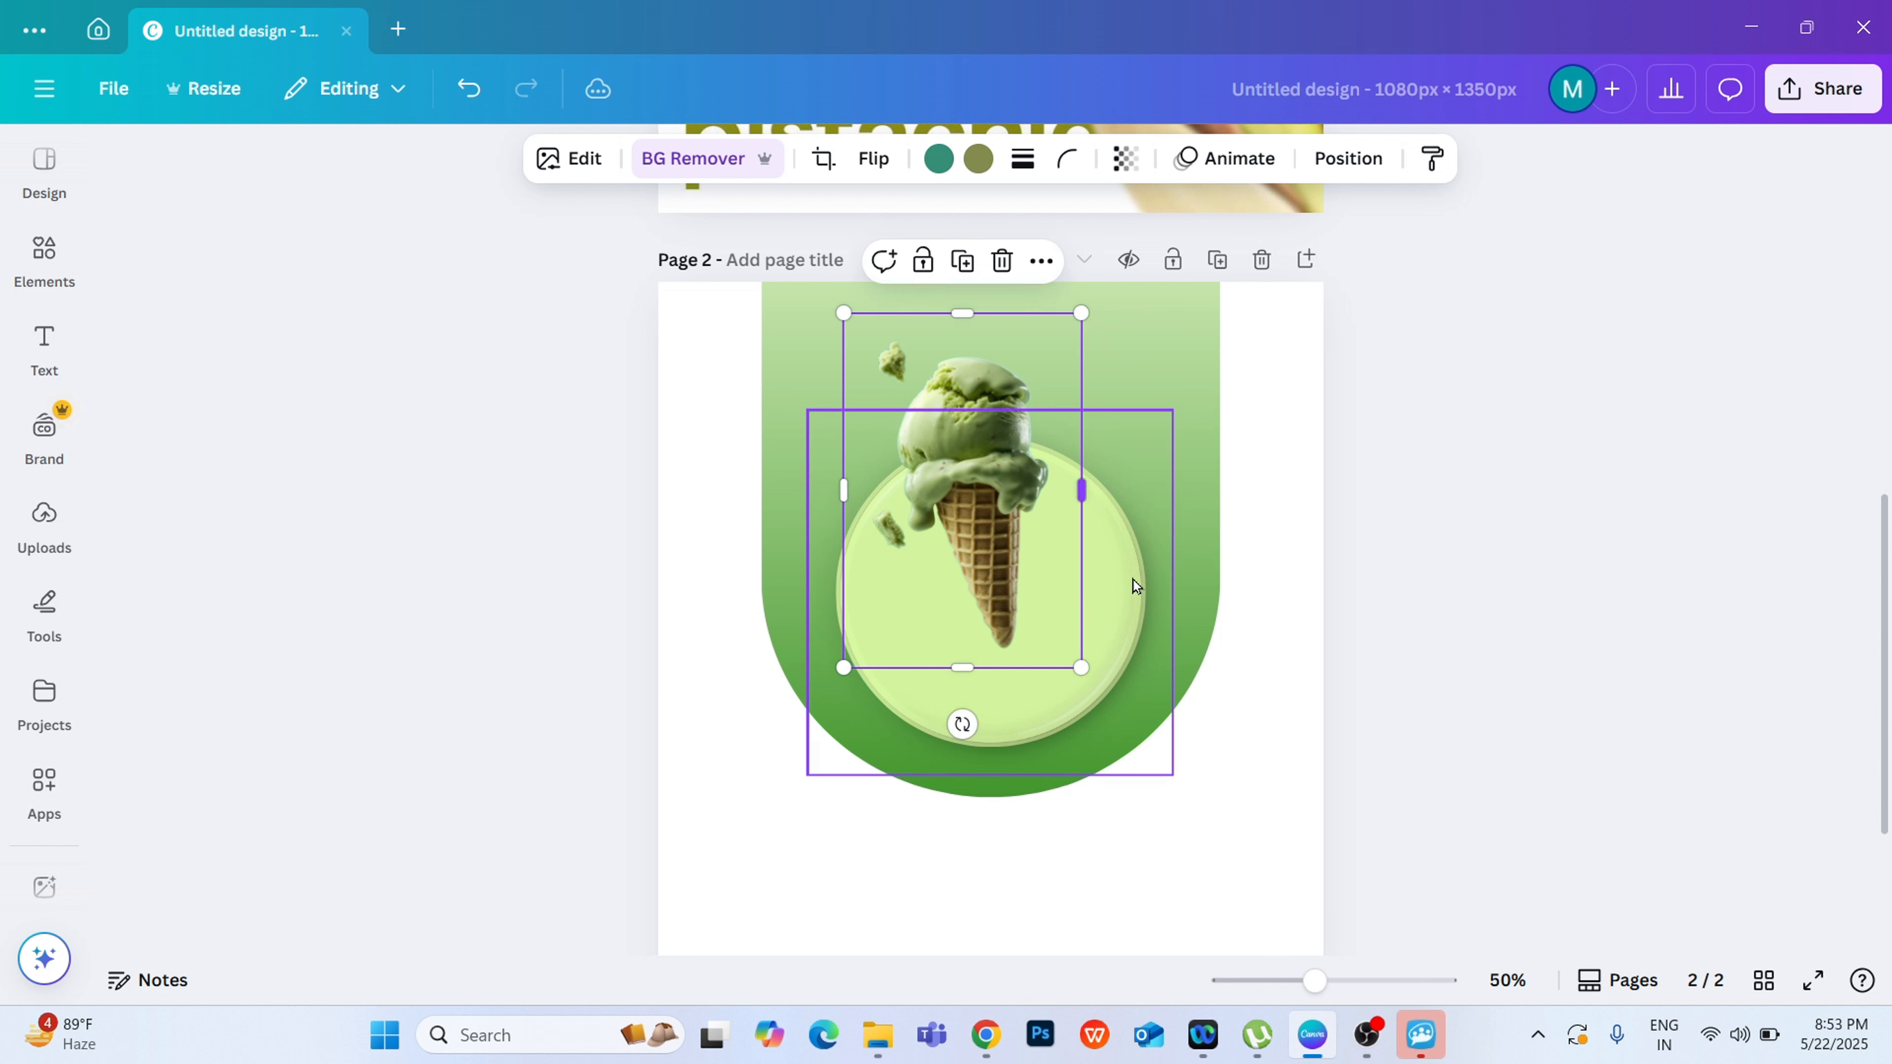
pyautogui.moveTo(847, 489)
pyautogui.mouseDown()
pyautogui.moveTo(903, 497)
pyautogui.moveTo(848, 512)
pyautogui.mouseUp()
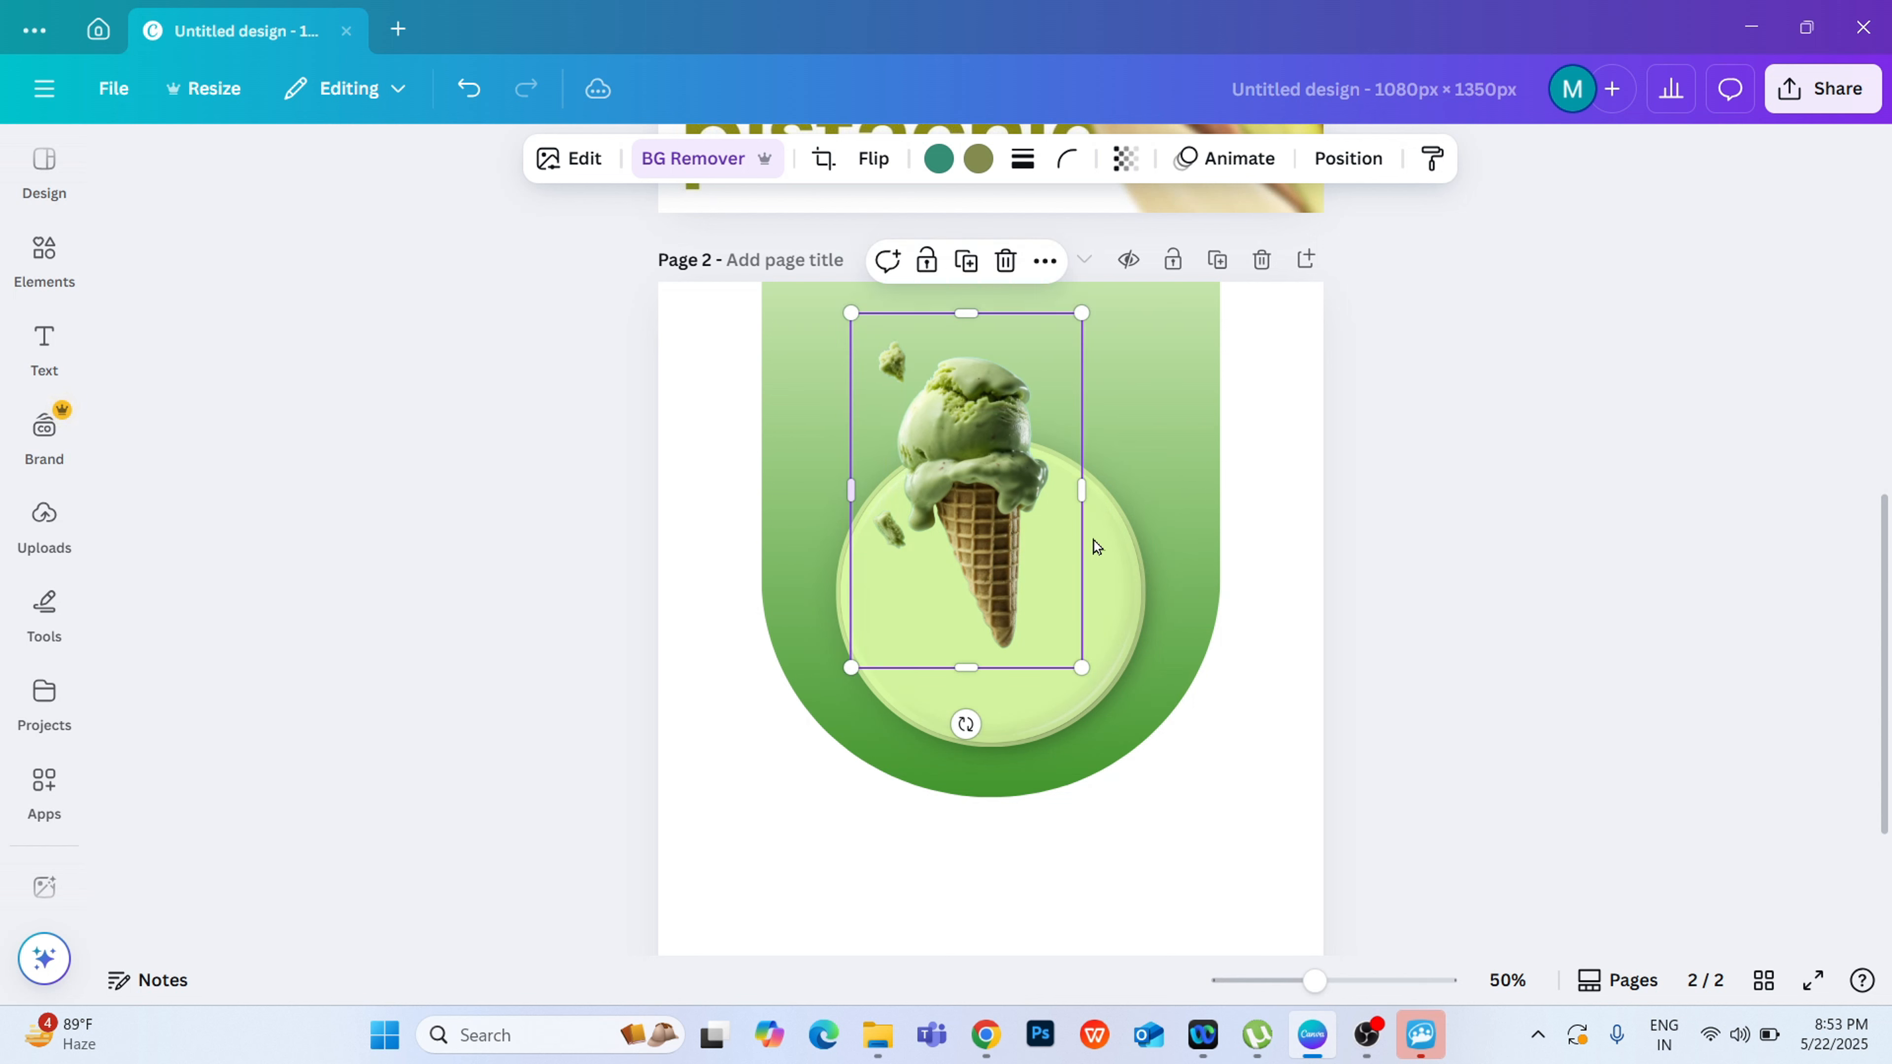
# Step: Enlarge the cropped ice-cream cone to nearly twice its size and position its scoop over the circle, with the cone extending below the green shape
pyautogui.moveTo(1076, 671); pyautogui.dragTo(1266, 958)
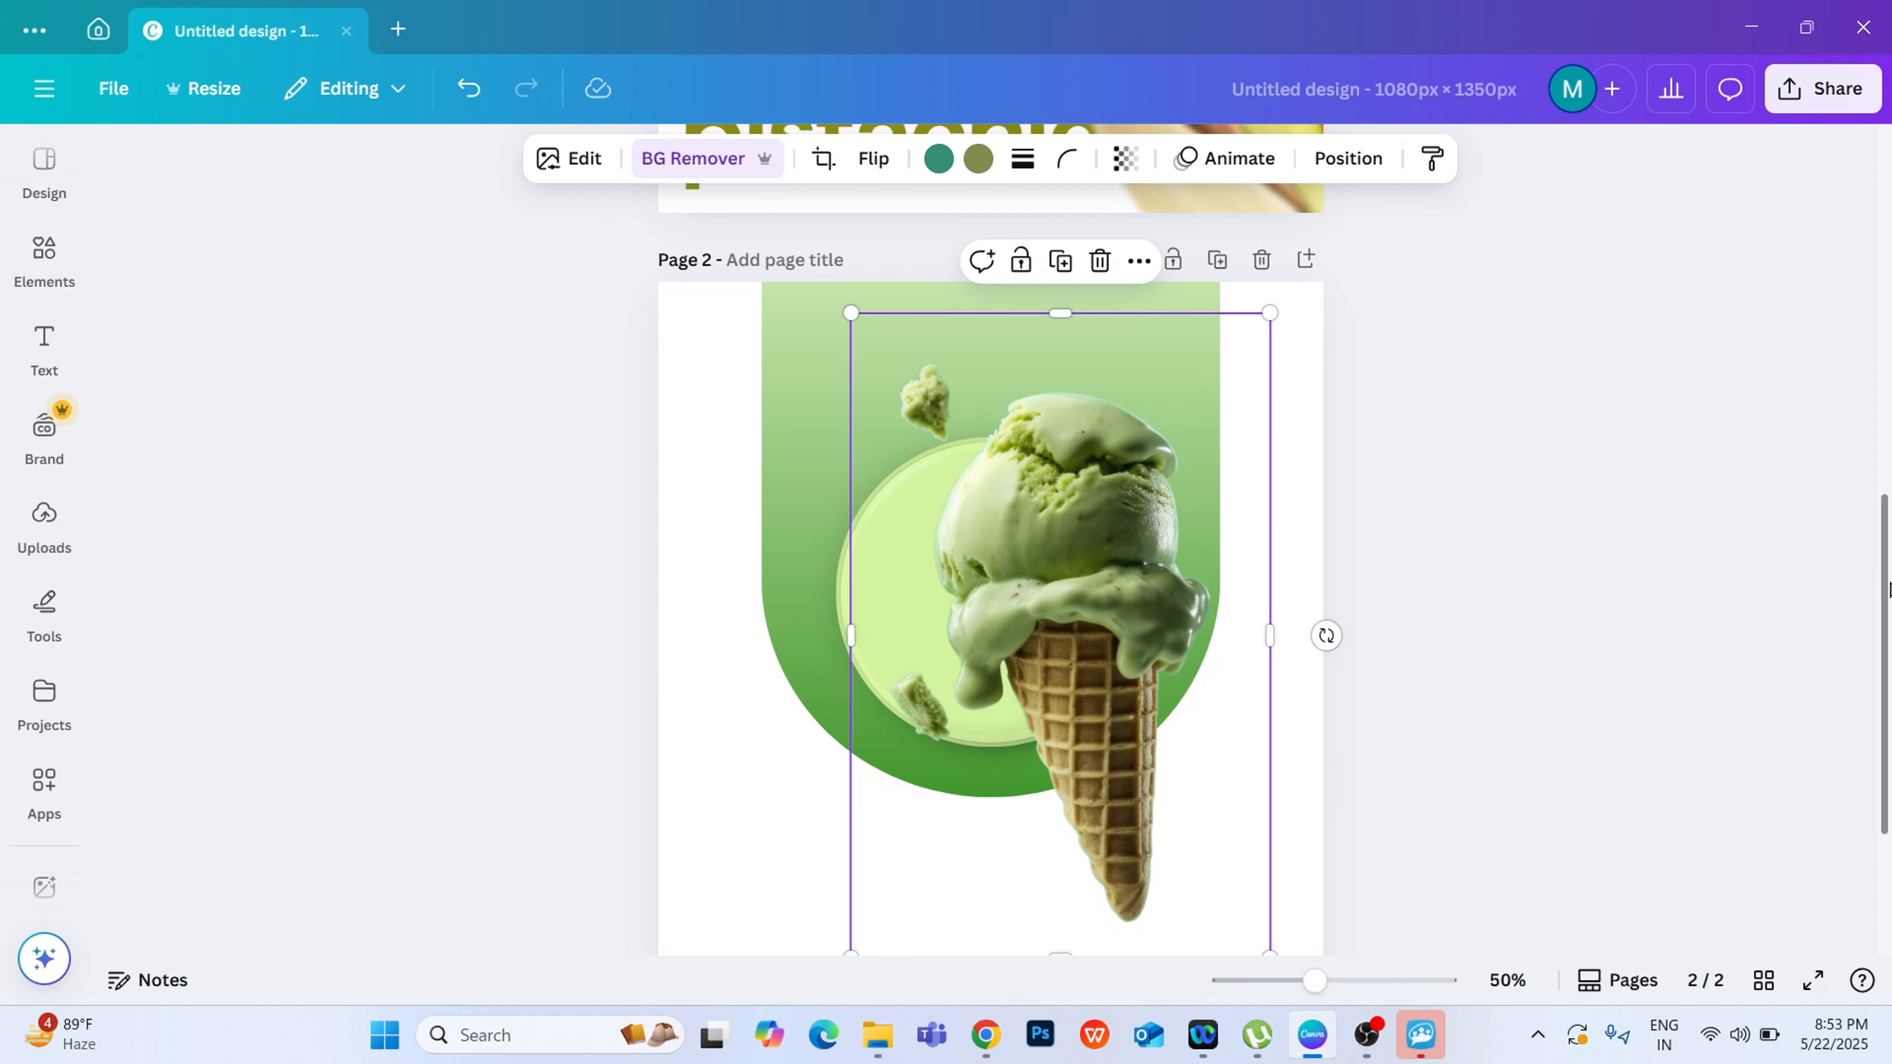
pyautogui.scroll(-2, 1125, 746)
pyautogui.moveTo(1113, 598); pyautogui.dragTo(1077, 678)
pyautogui.click(1474, 679)
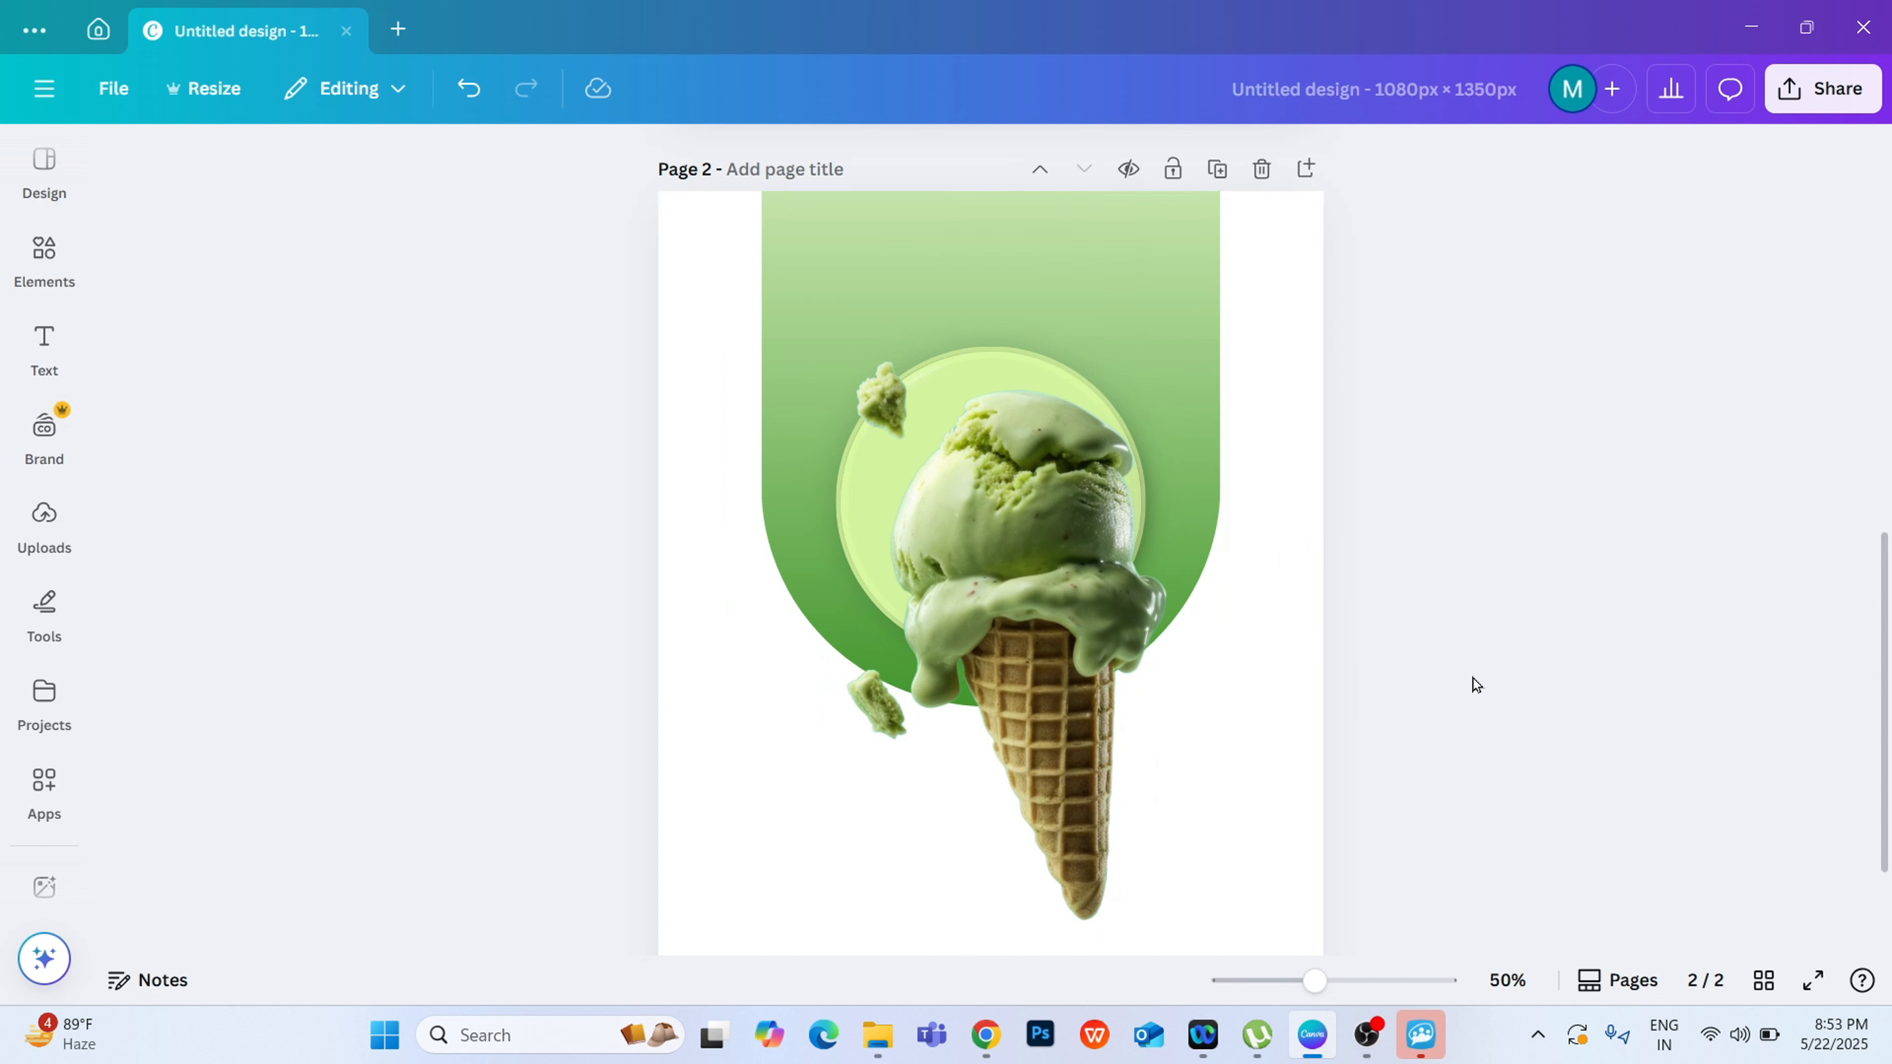
pyautogui.click(982, 509)
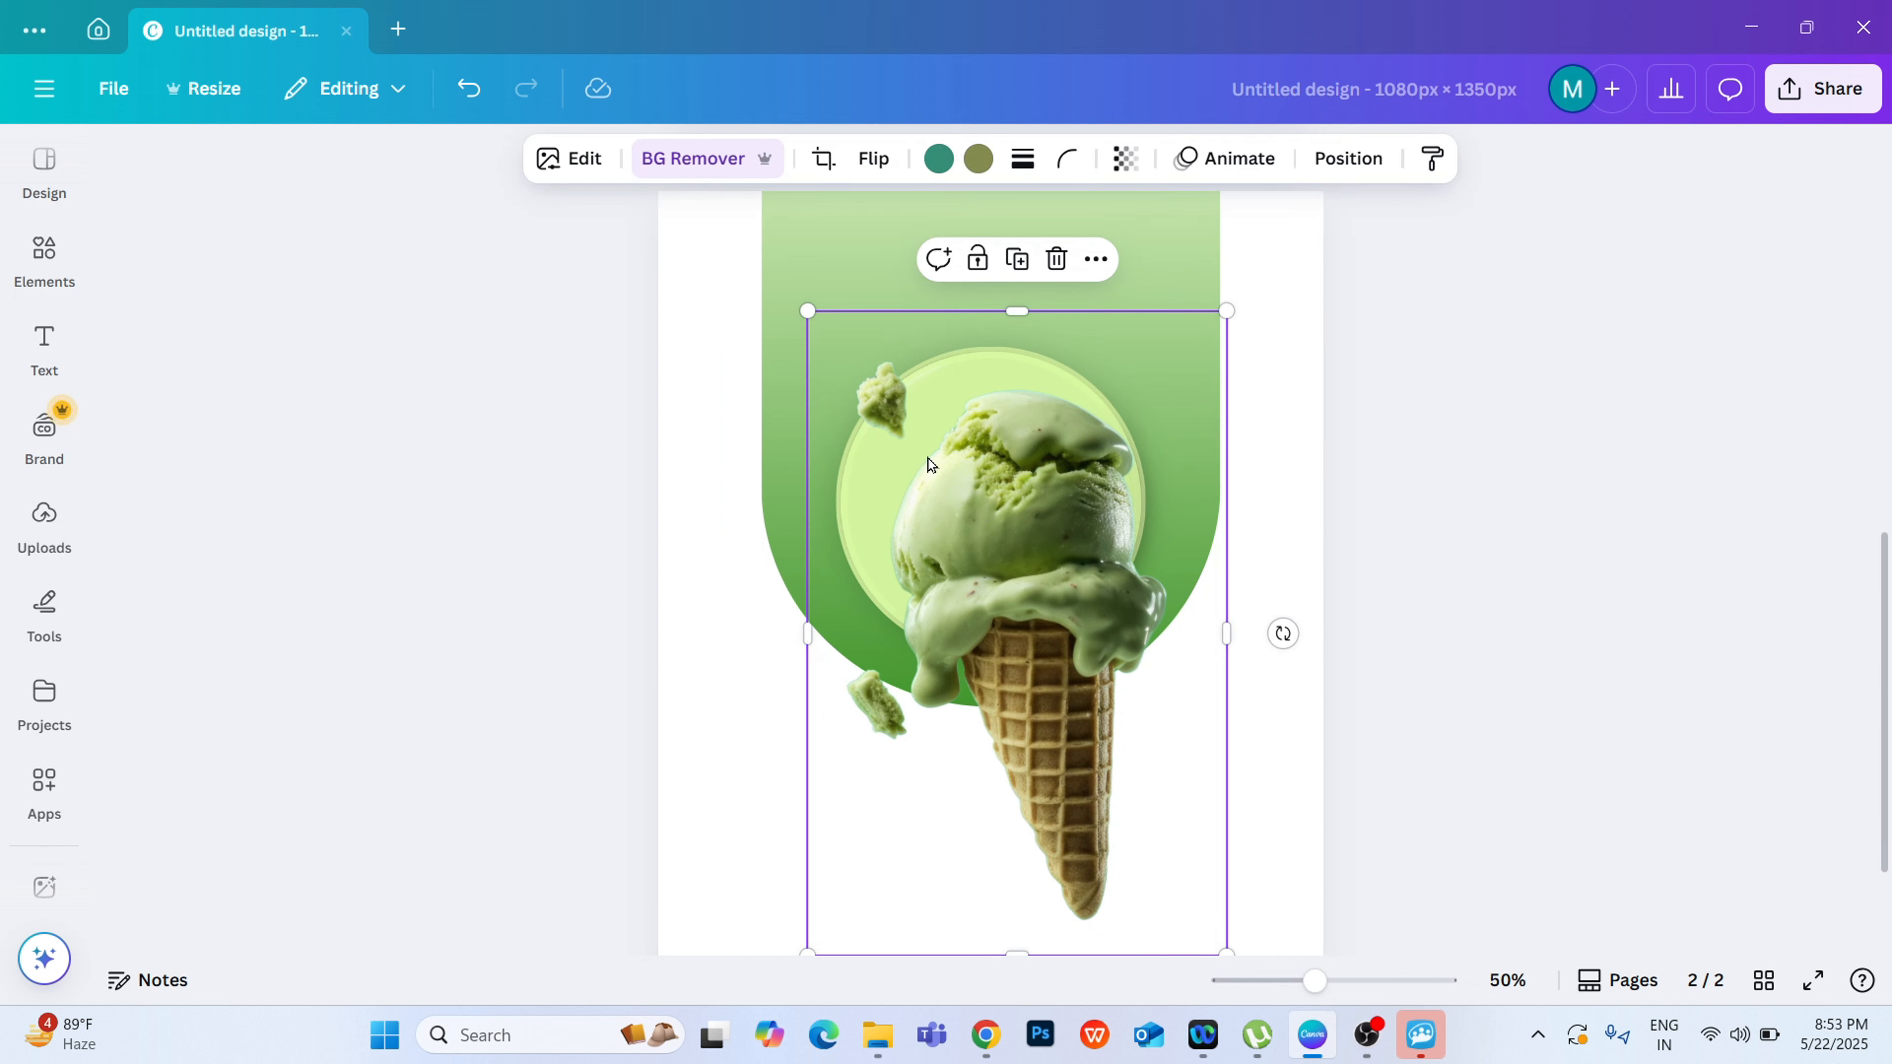
pyautogui.click(560, 171)
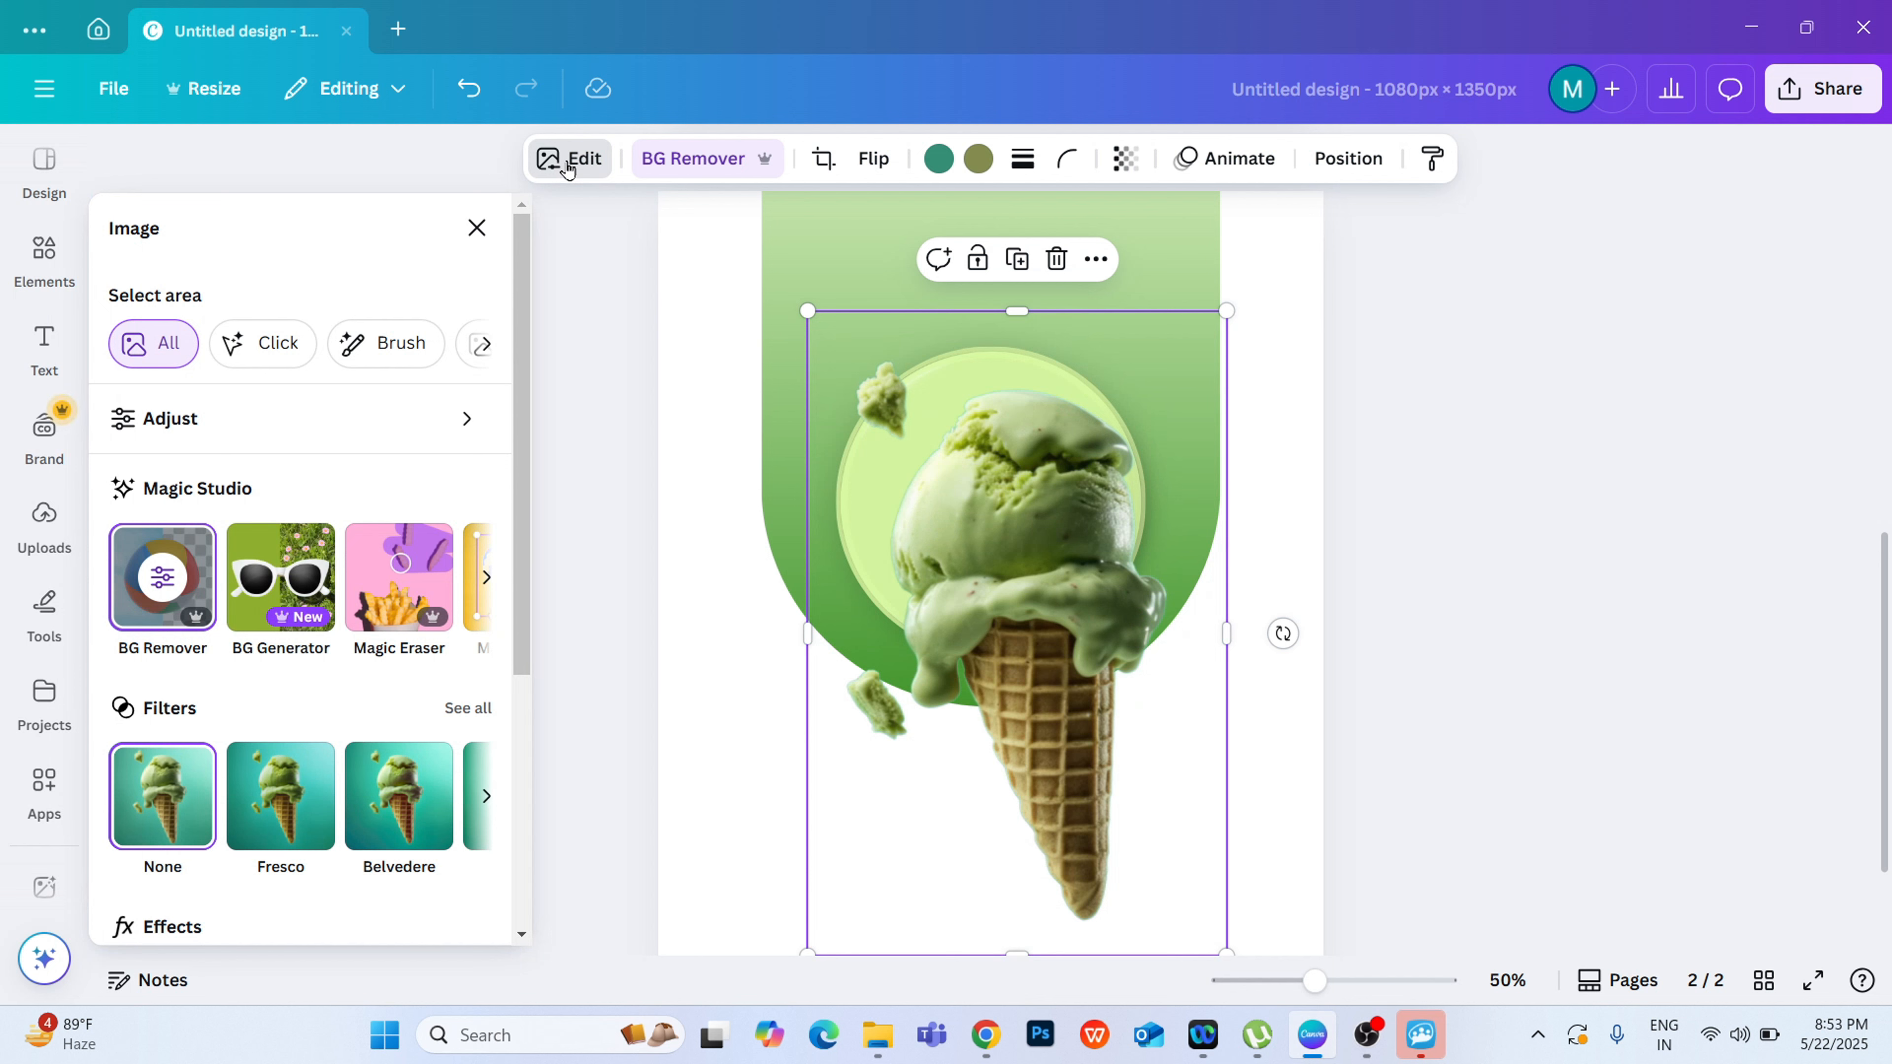
pyautogui.click(596, 385)
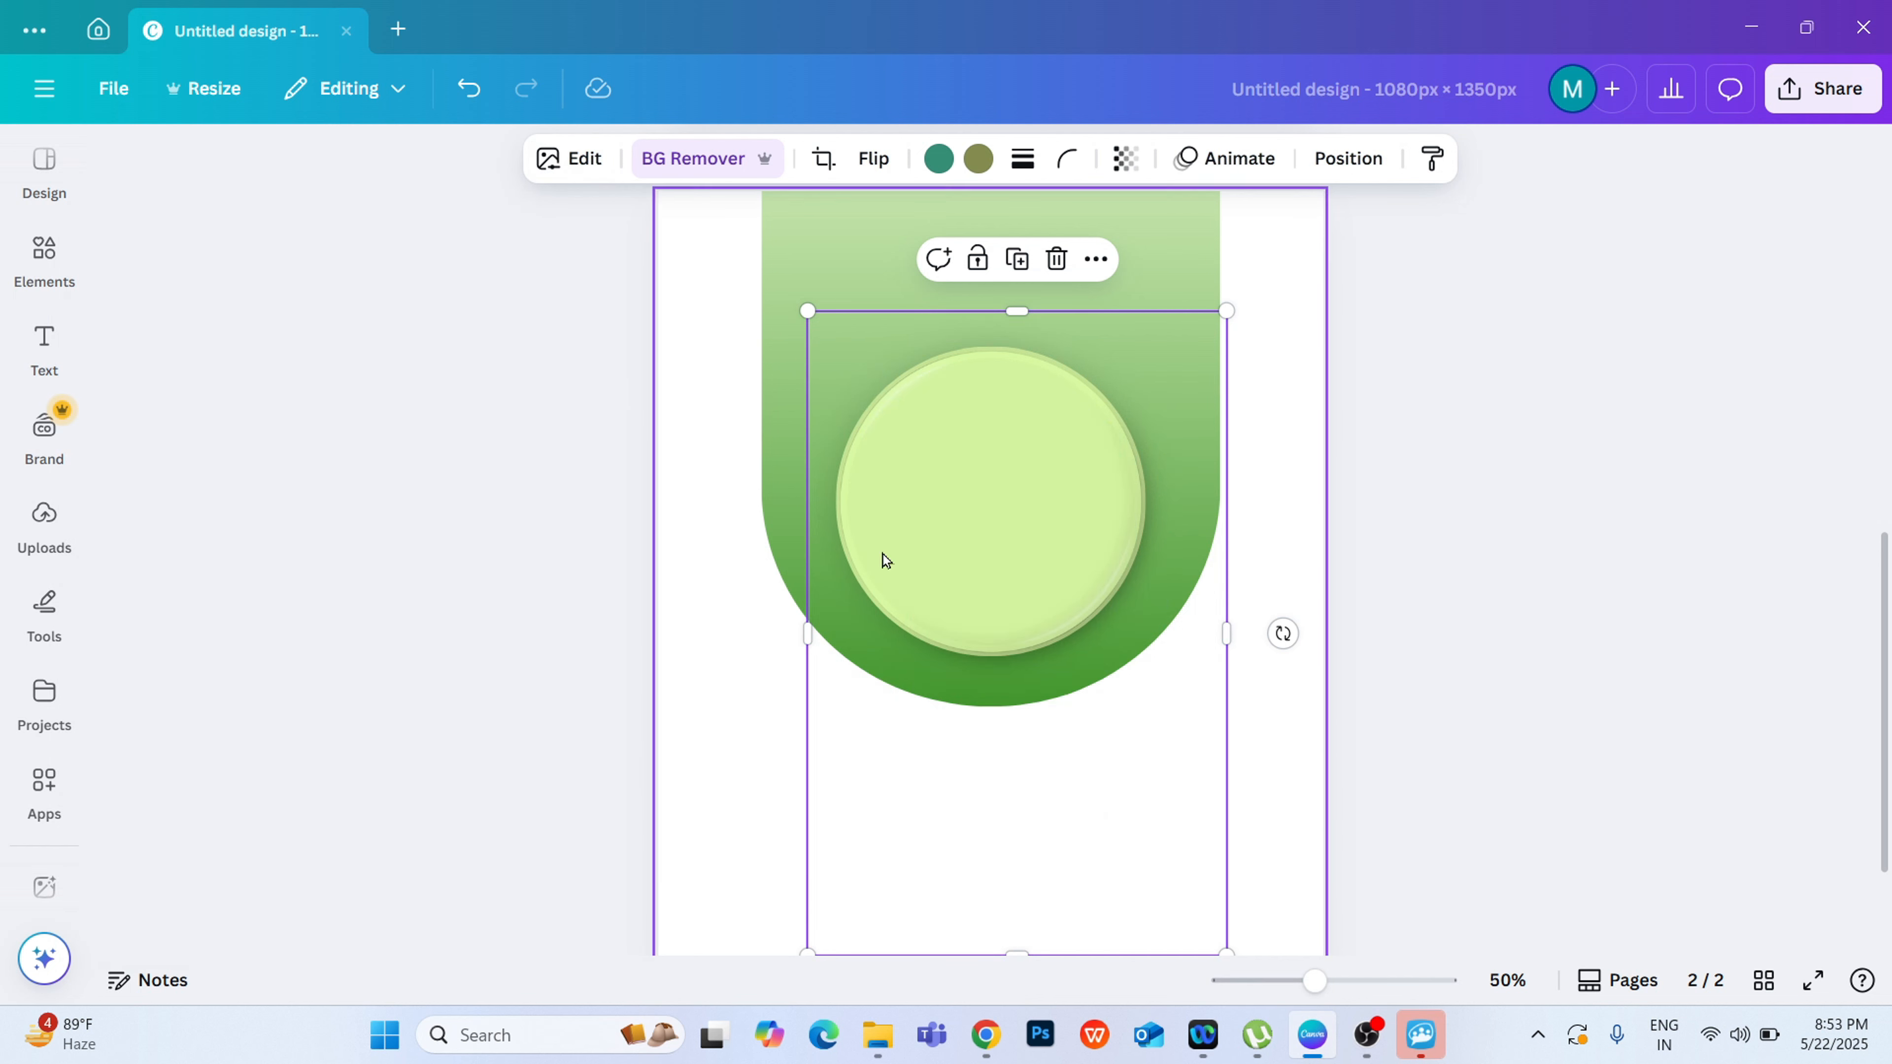
pyautogui.click(1409, 512)
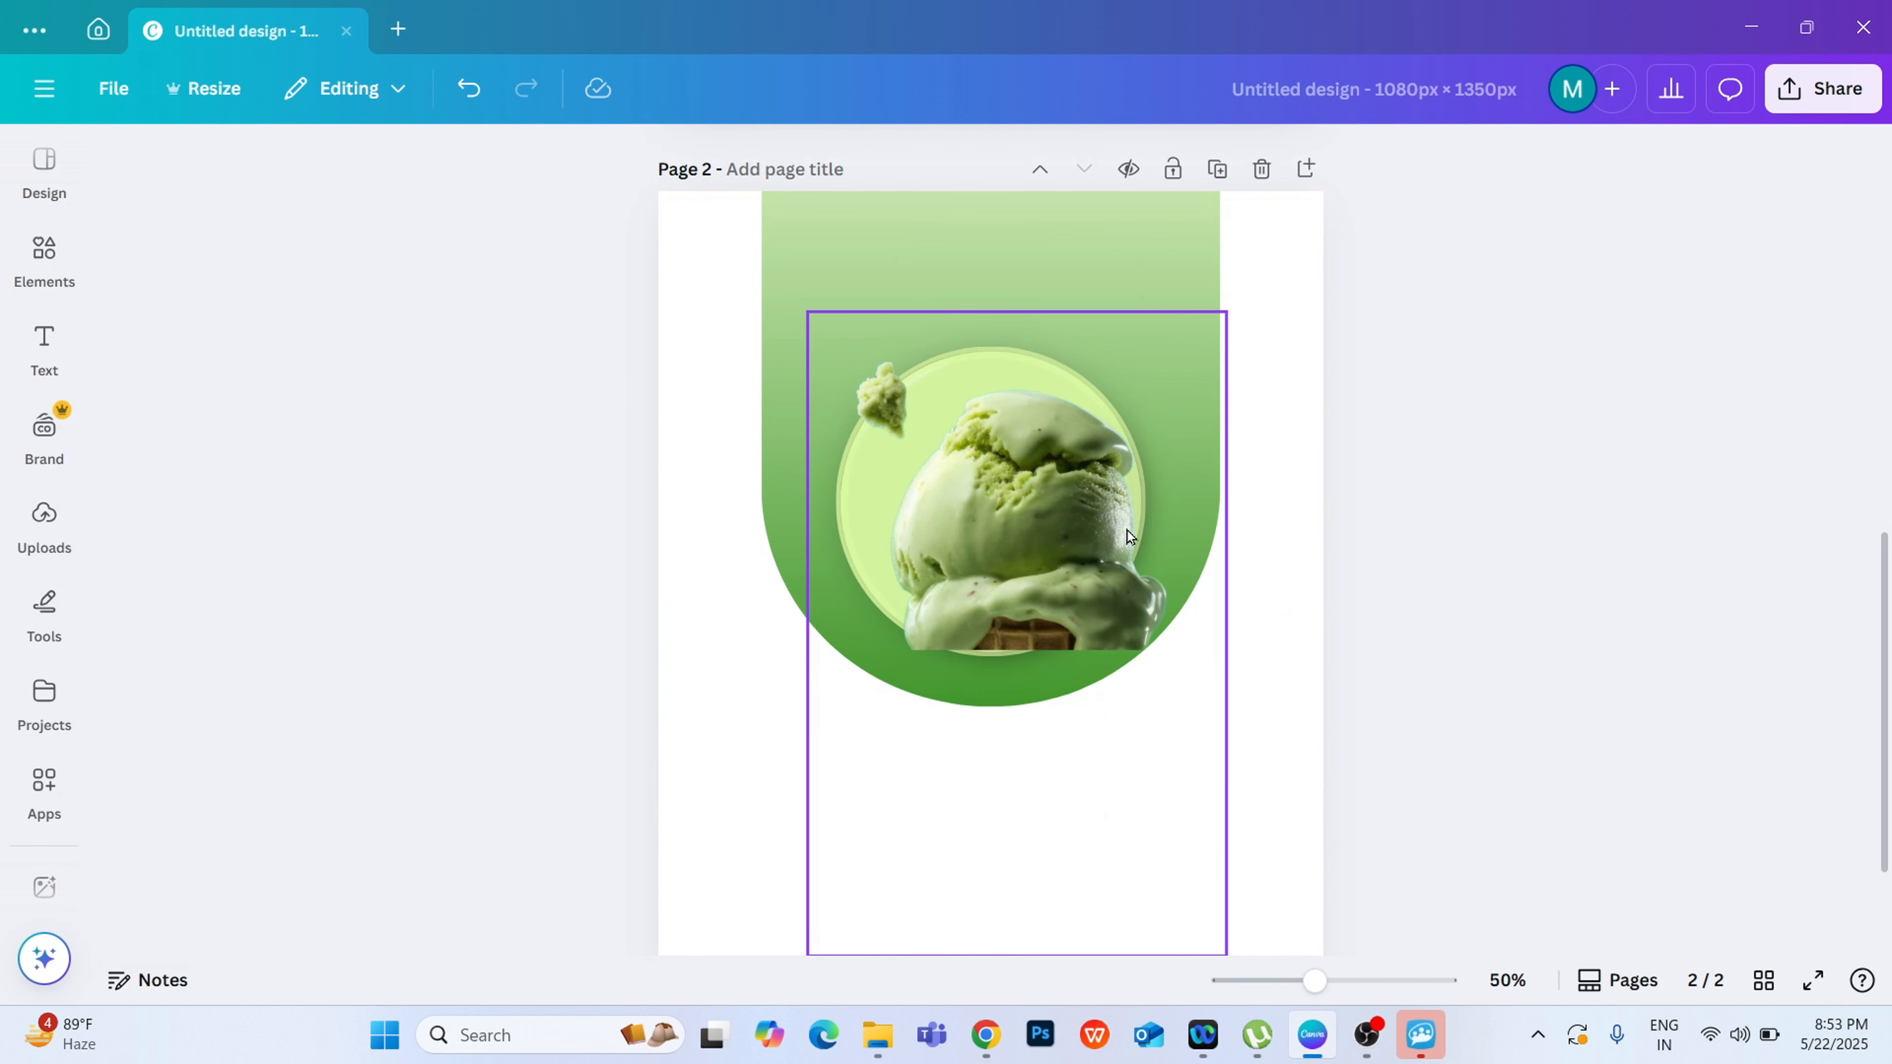
# Step: Erase the two loose ice-cream crumbs beside the cone on page 2 using Magic Eraser with a brush size of 60
pyautogui.click(1054, 579)
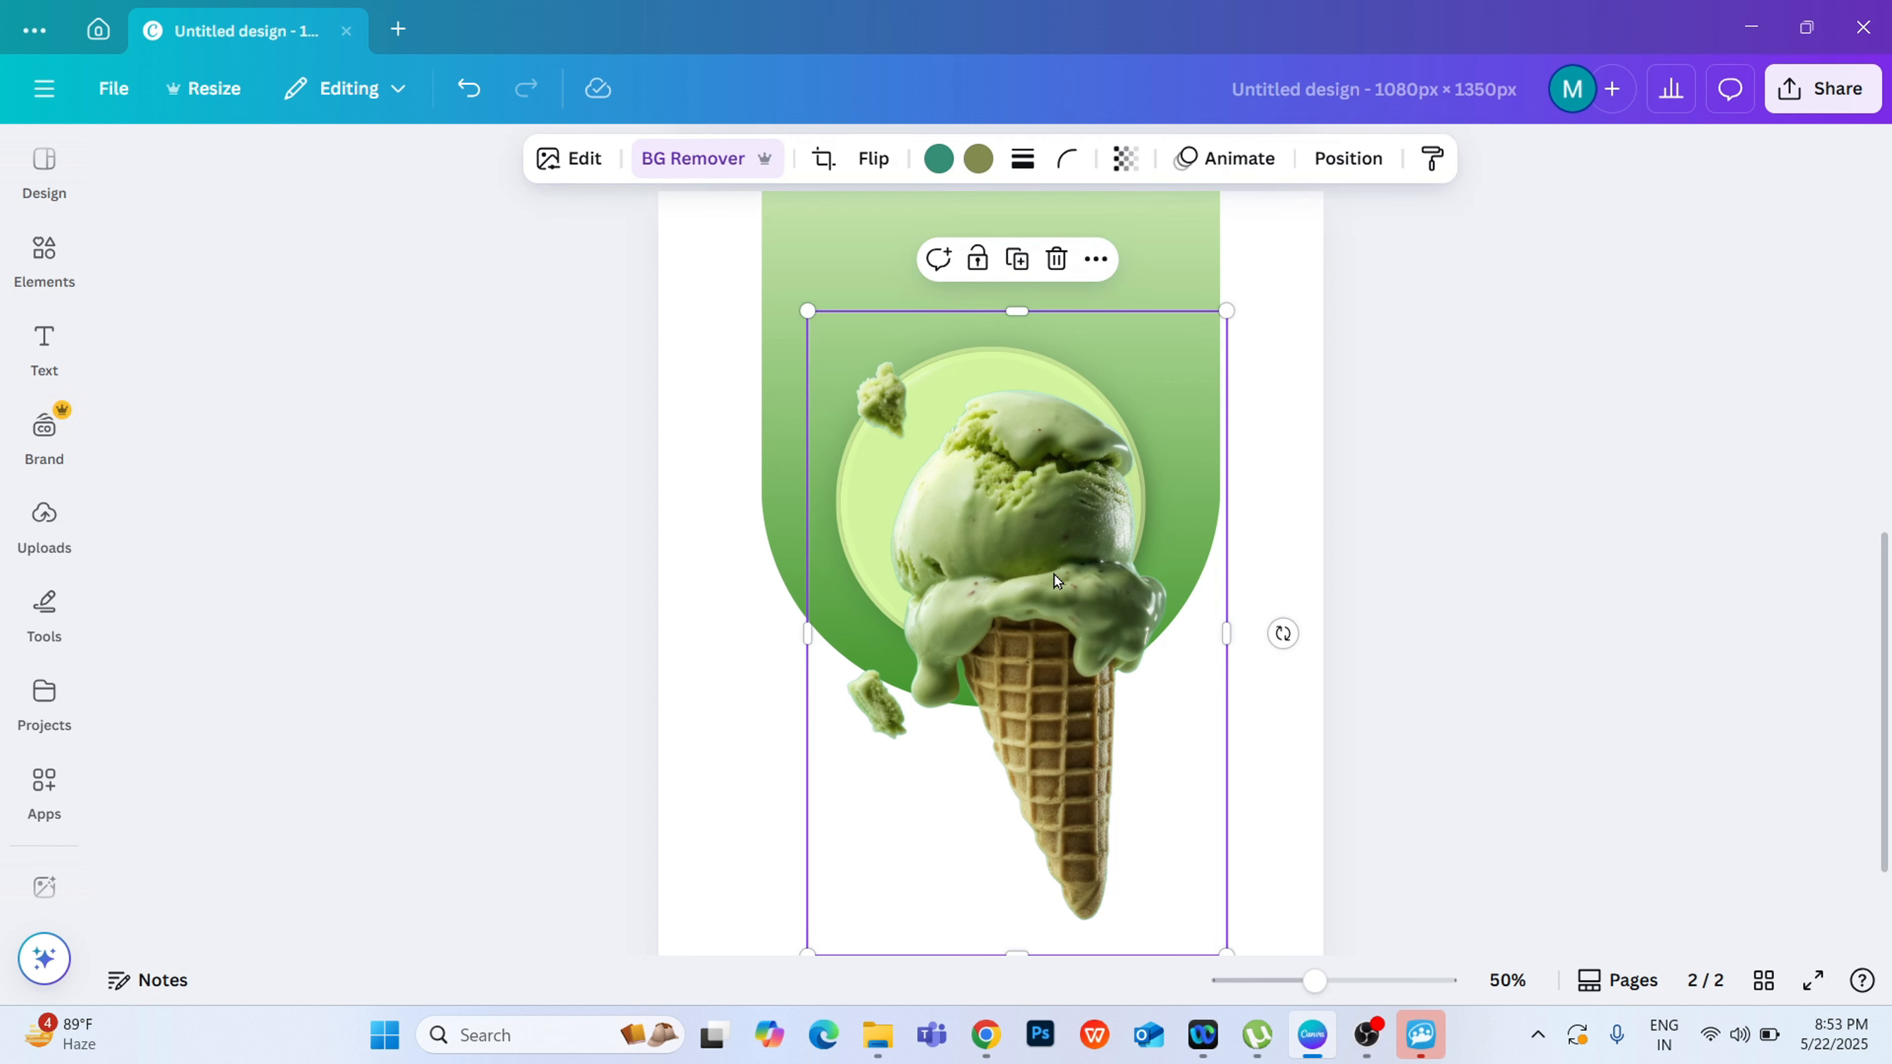
pyautogui.click(553, 170)
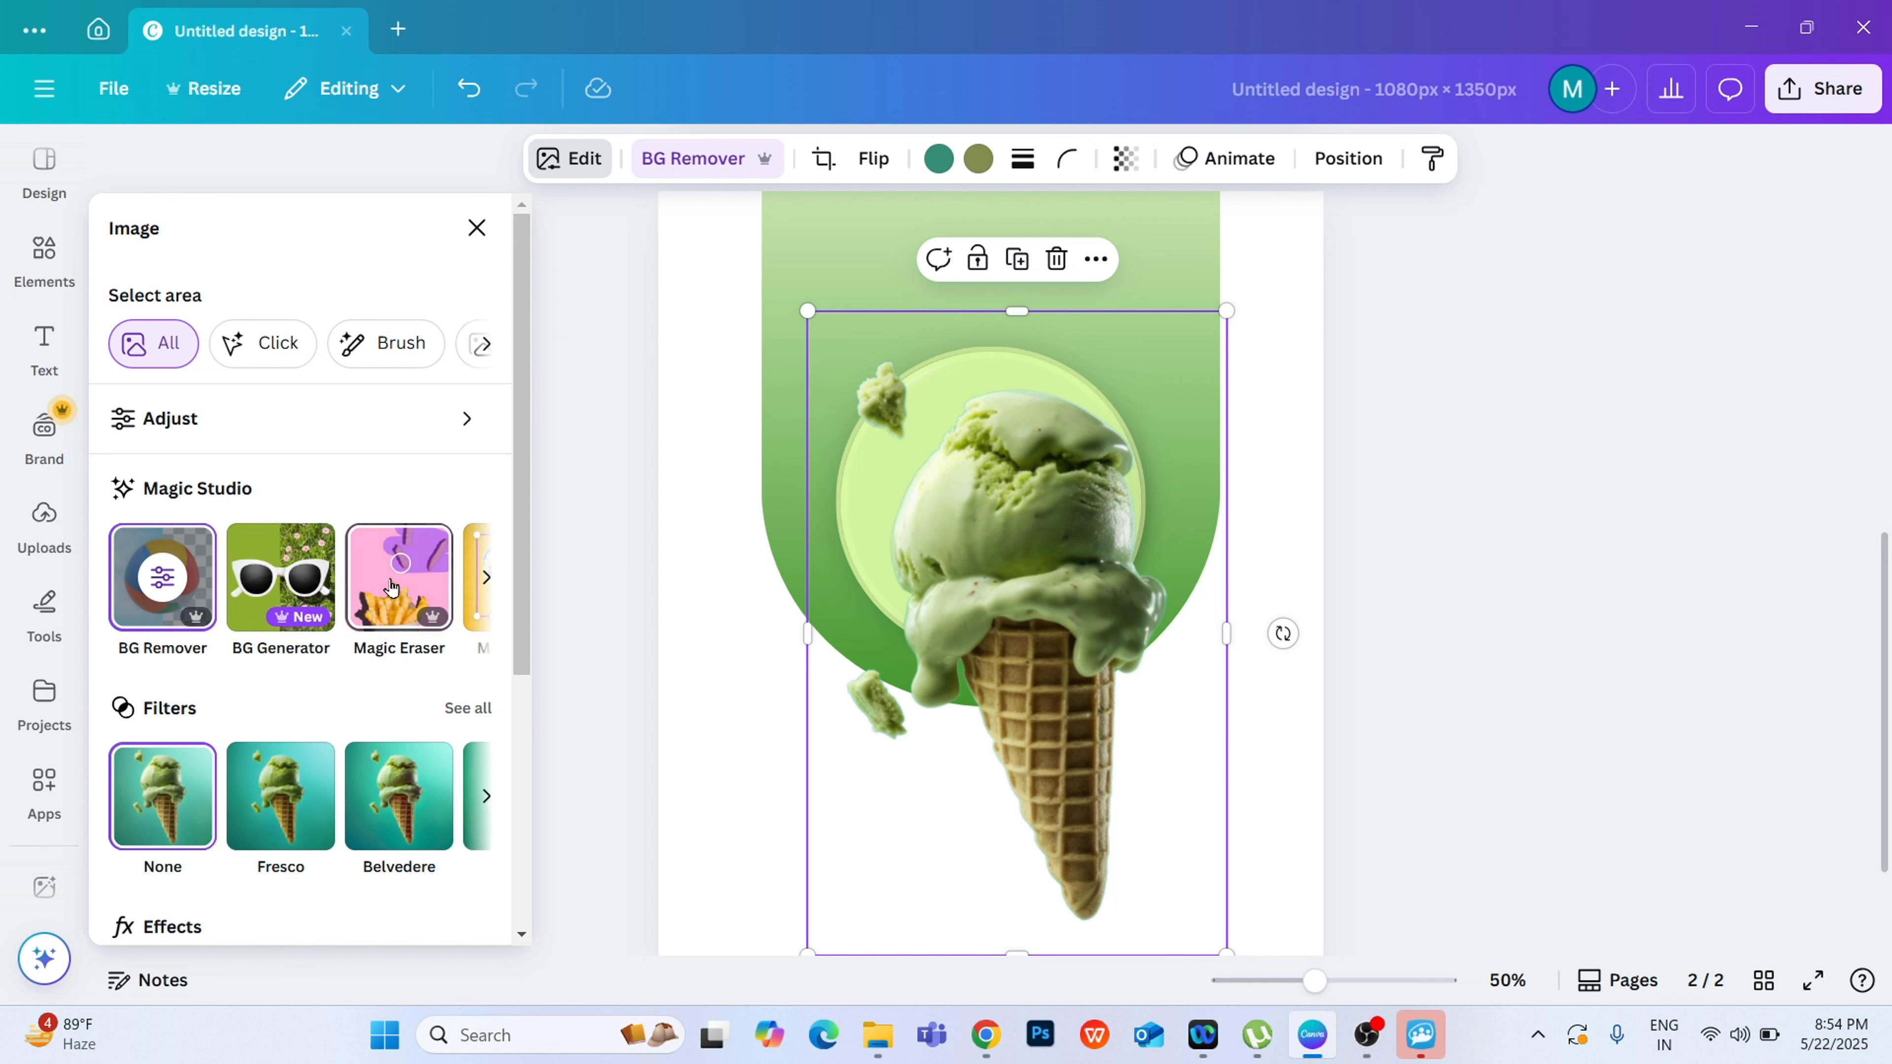
pyautogui.click(390, 553)
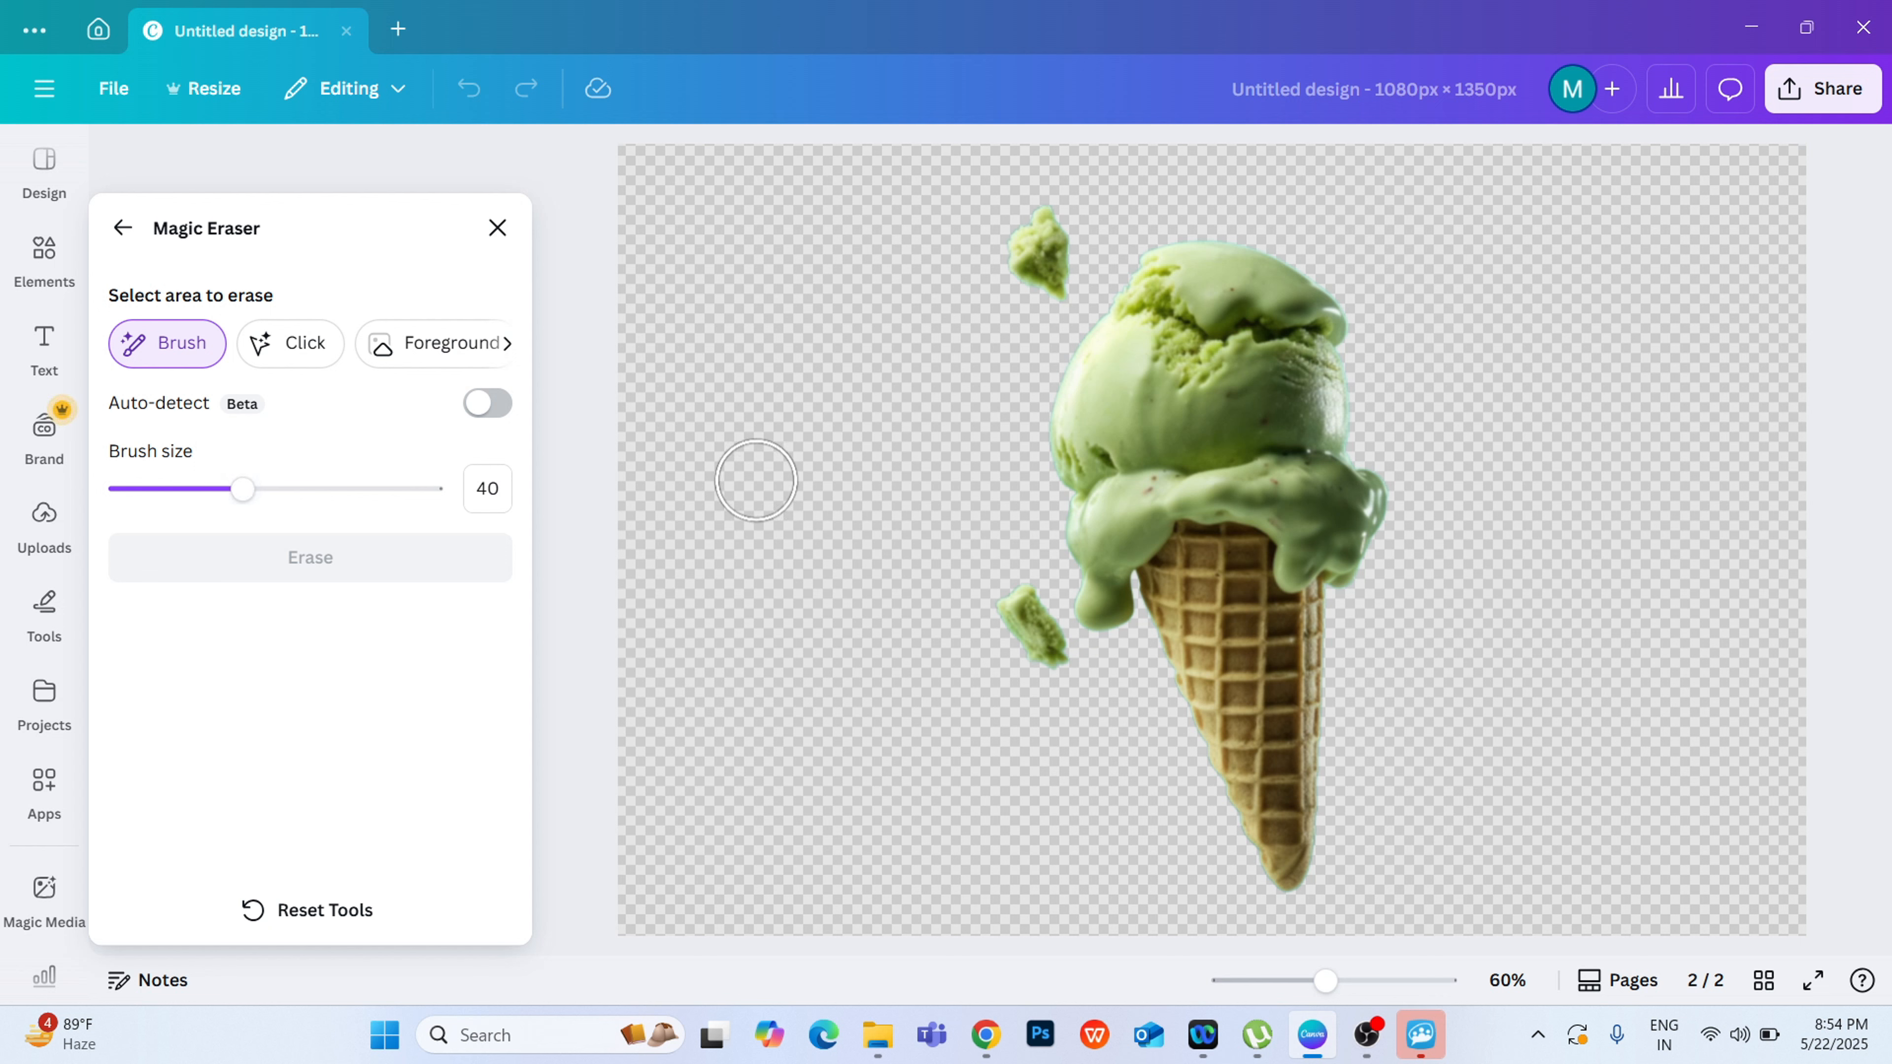
pyautogui.moveTo(242, 490)
pyautogui.mouseDown()
pyautogui.moveTo(456, 523)
pyautogui.moveTo(137, 530)
pyautogui.mouseUp()
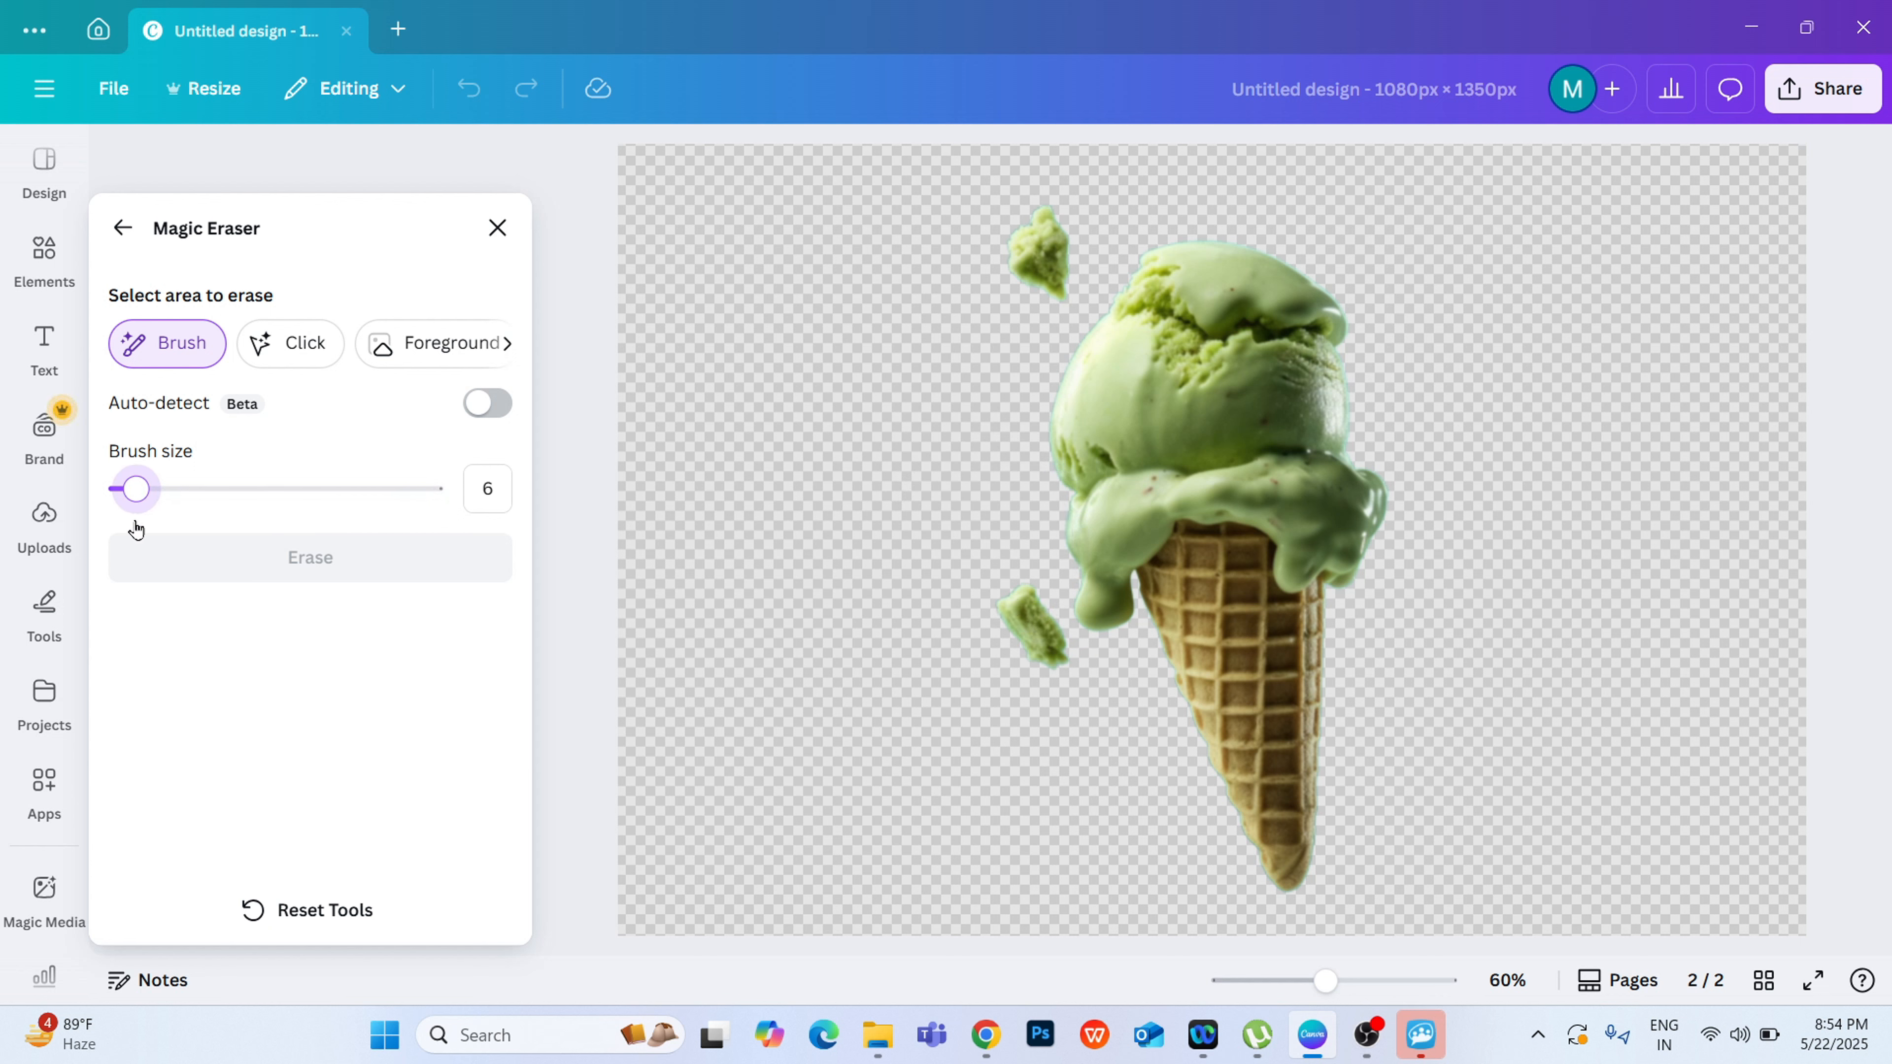
pyautogui.moveTo(137, 530)
pyautogui.mouseDown()
pyautogui.moveTo(397, 516)
pyautogui.moveTo(306, 518)
pyautogui.mouseUp()
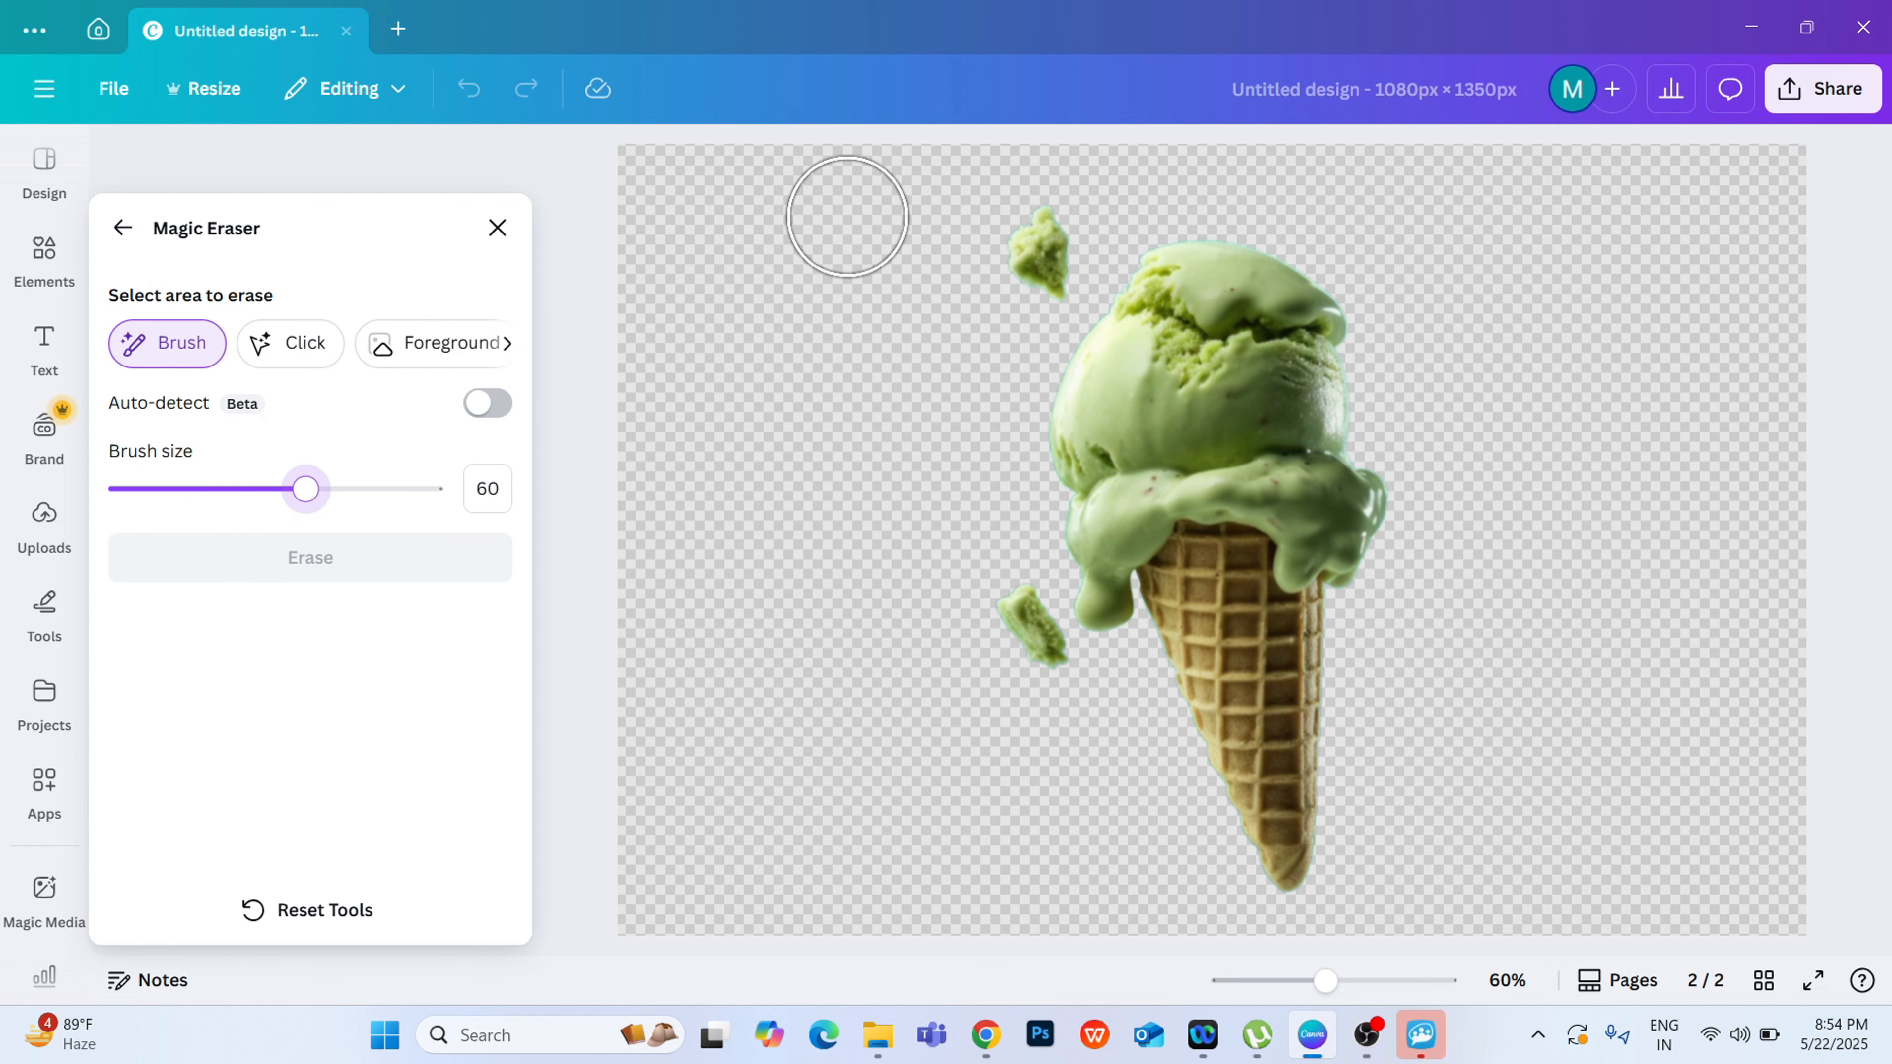
pyautogui.moveTo(1019, 230)
pyautogui.mouseDown()
pyautogui.moveTo(1005, 254)
pyautogui.moveTo(1032, 254)
pyautogui.mouseUp()
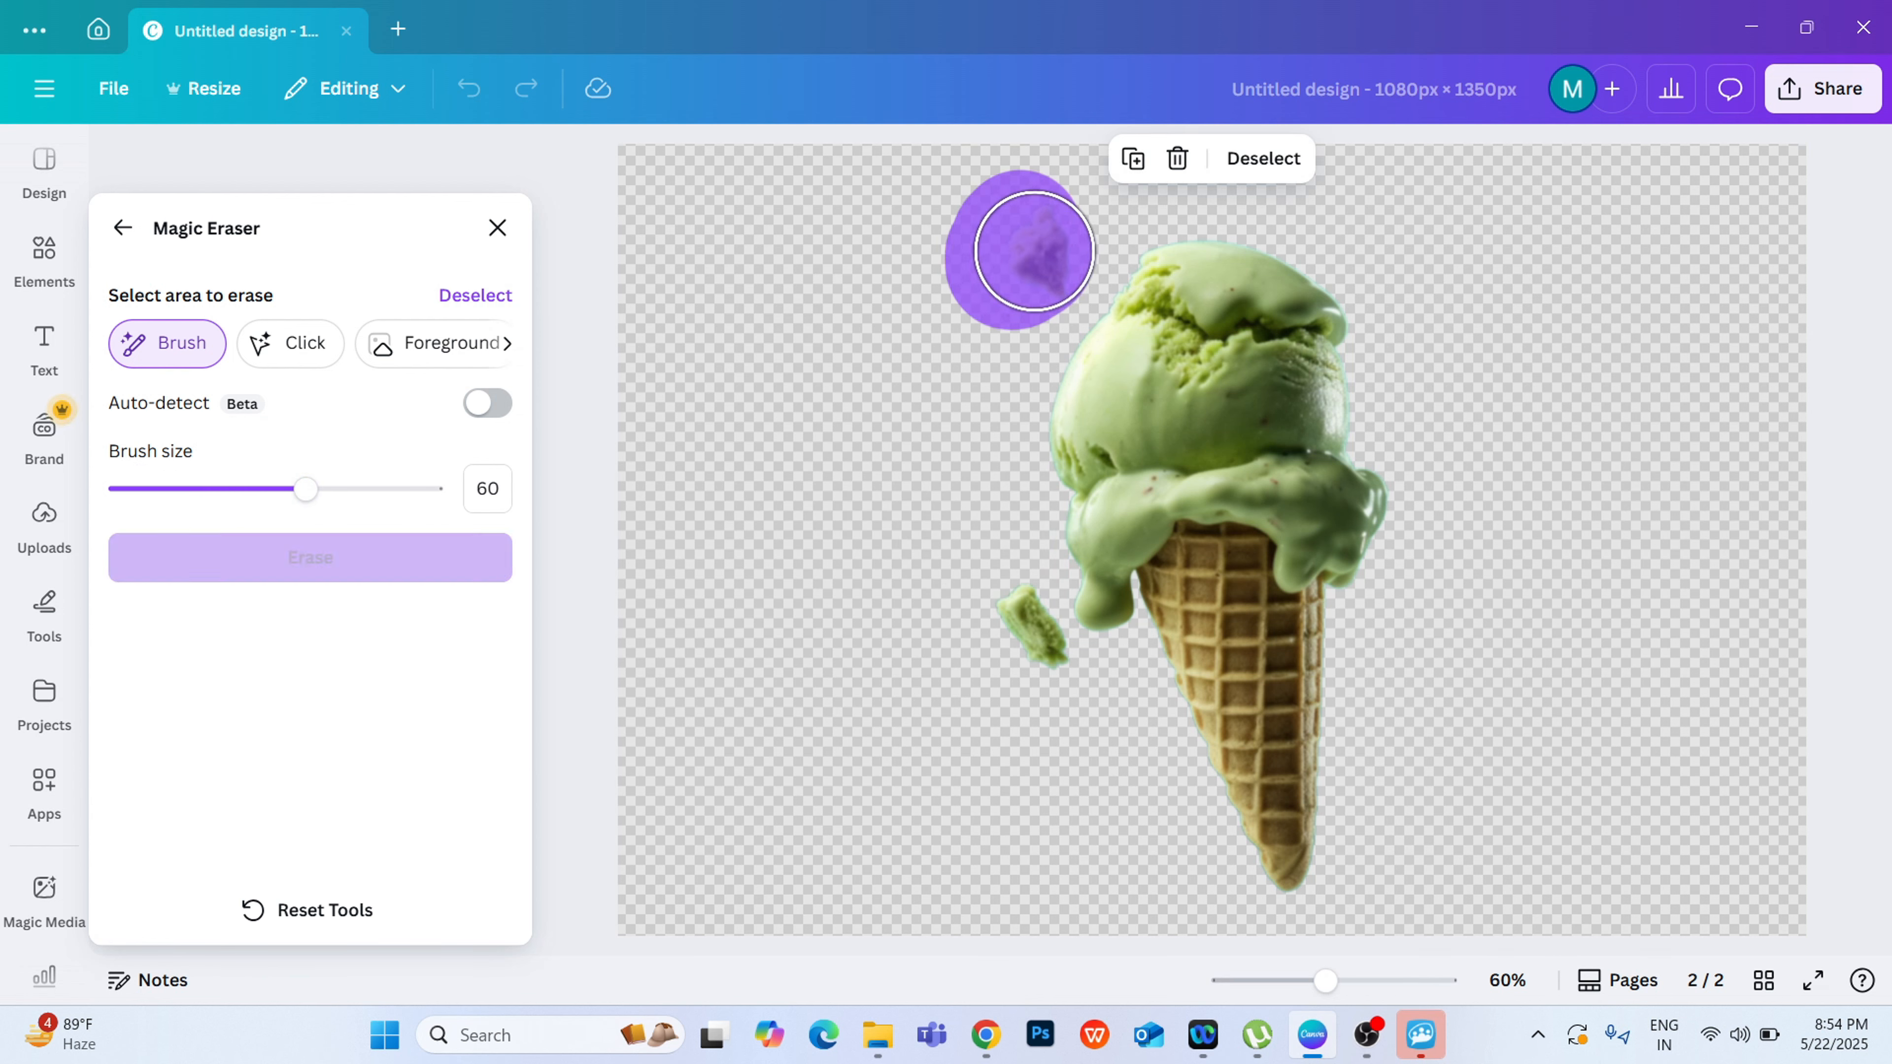
pyautogui.moveTo(1026, 682)
pyautogui.mouseDown()
pyautogui.moveTo(992, 617)
pyautogui.moveTo(984, 663)
pyautogui.mouseUp()
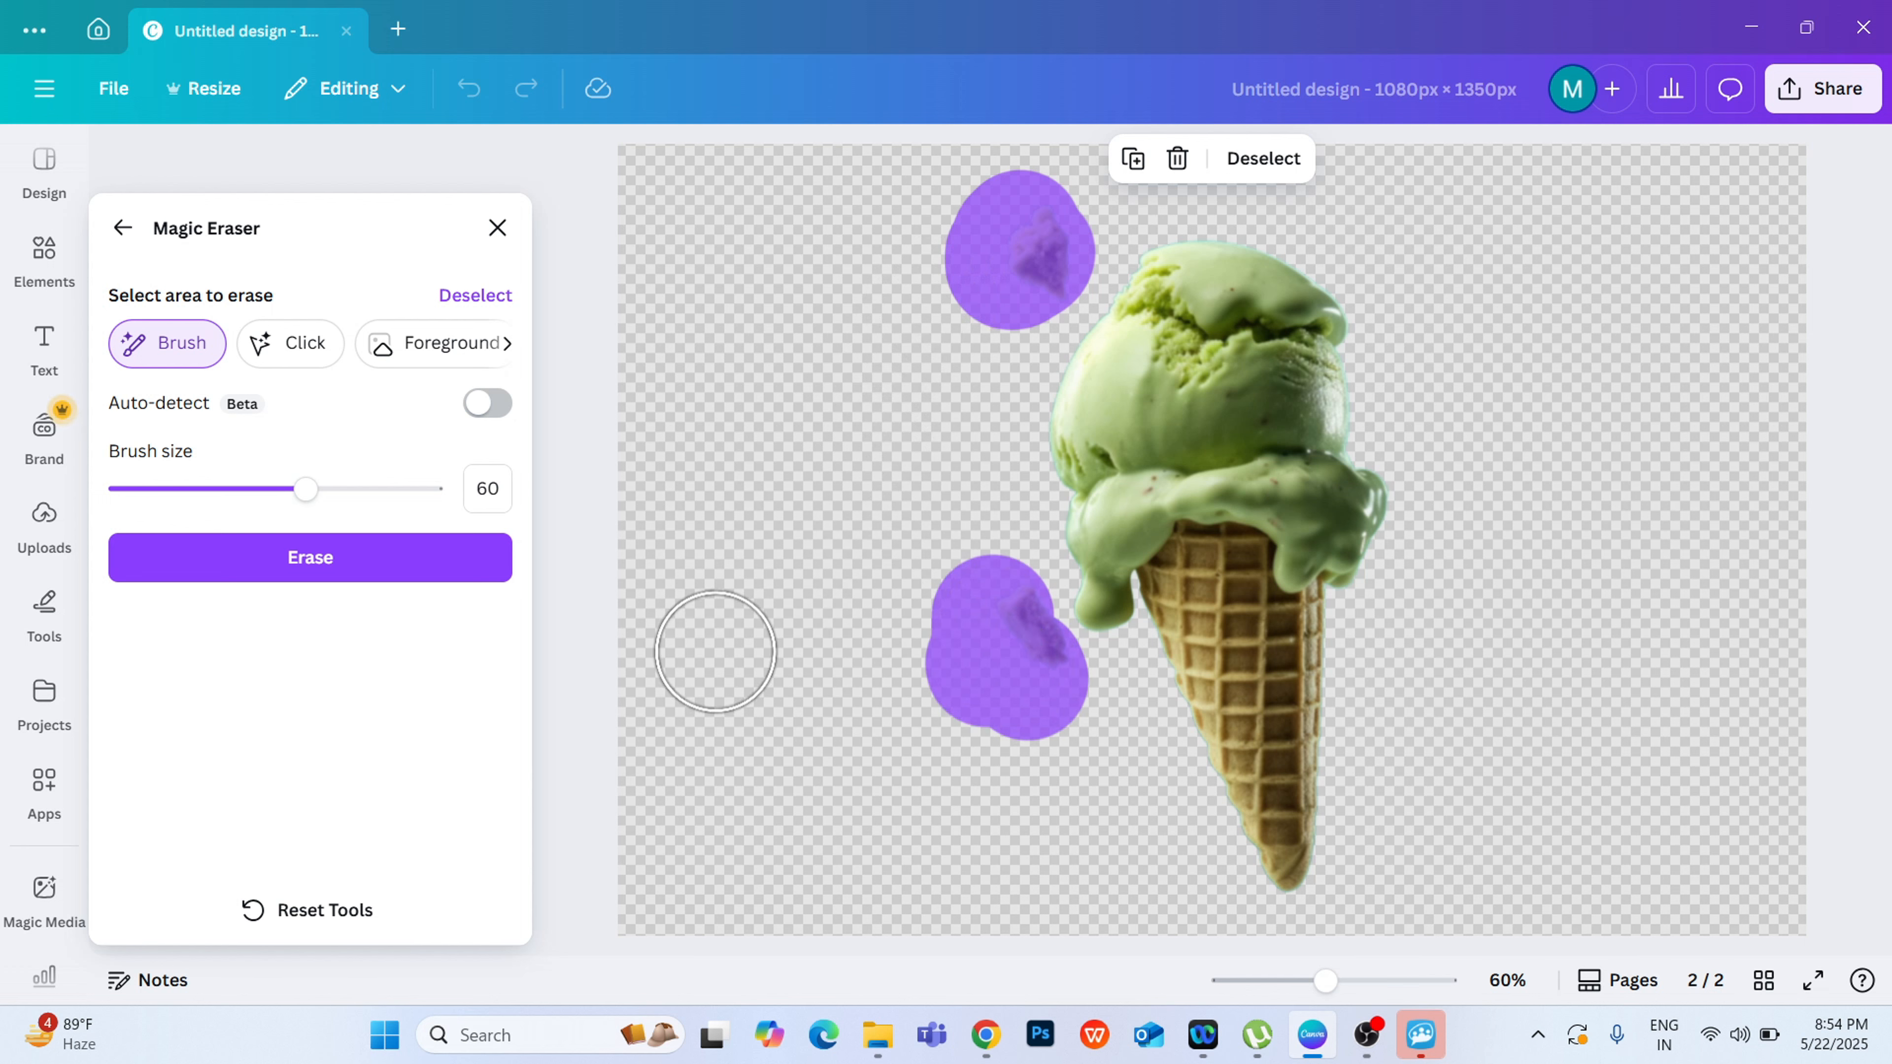
pyautogui.click(382, 565)
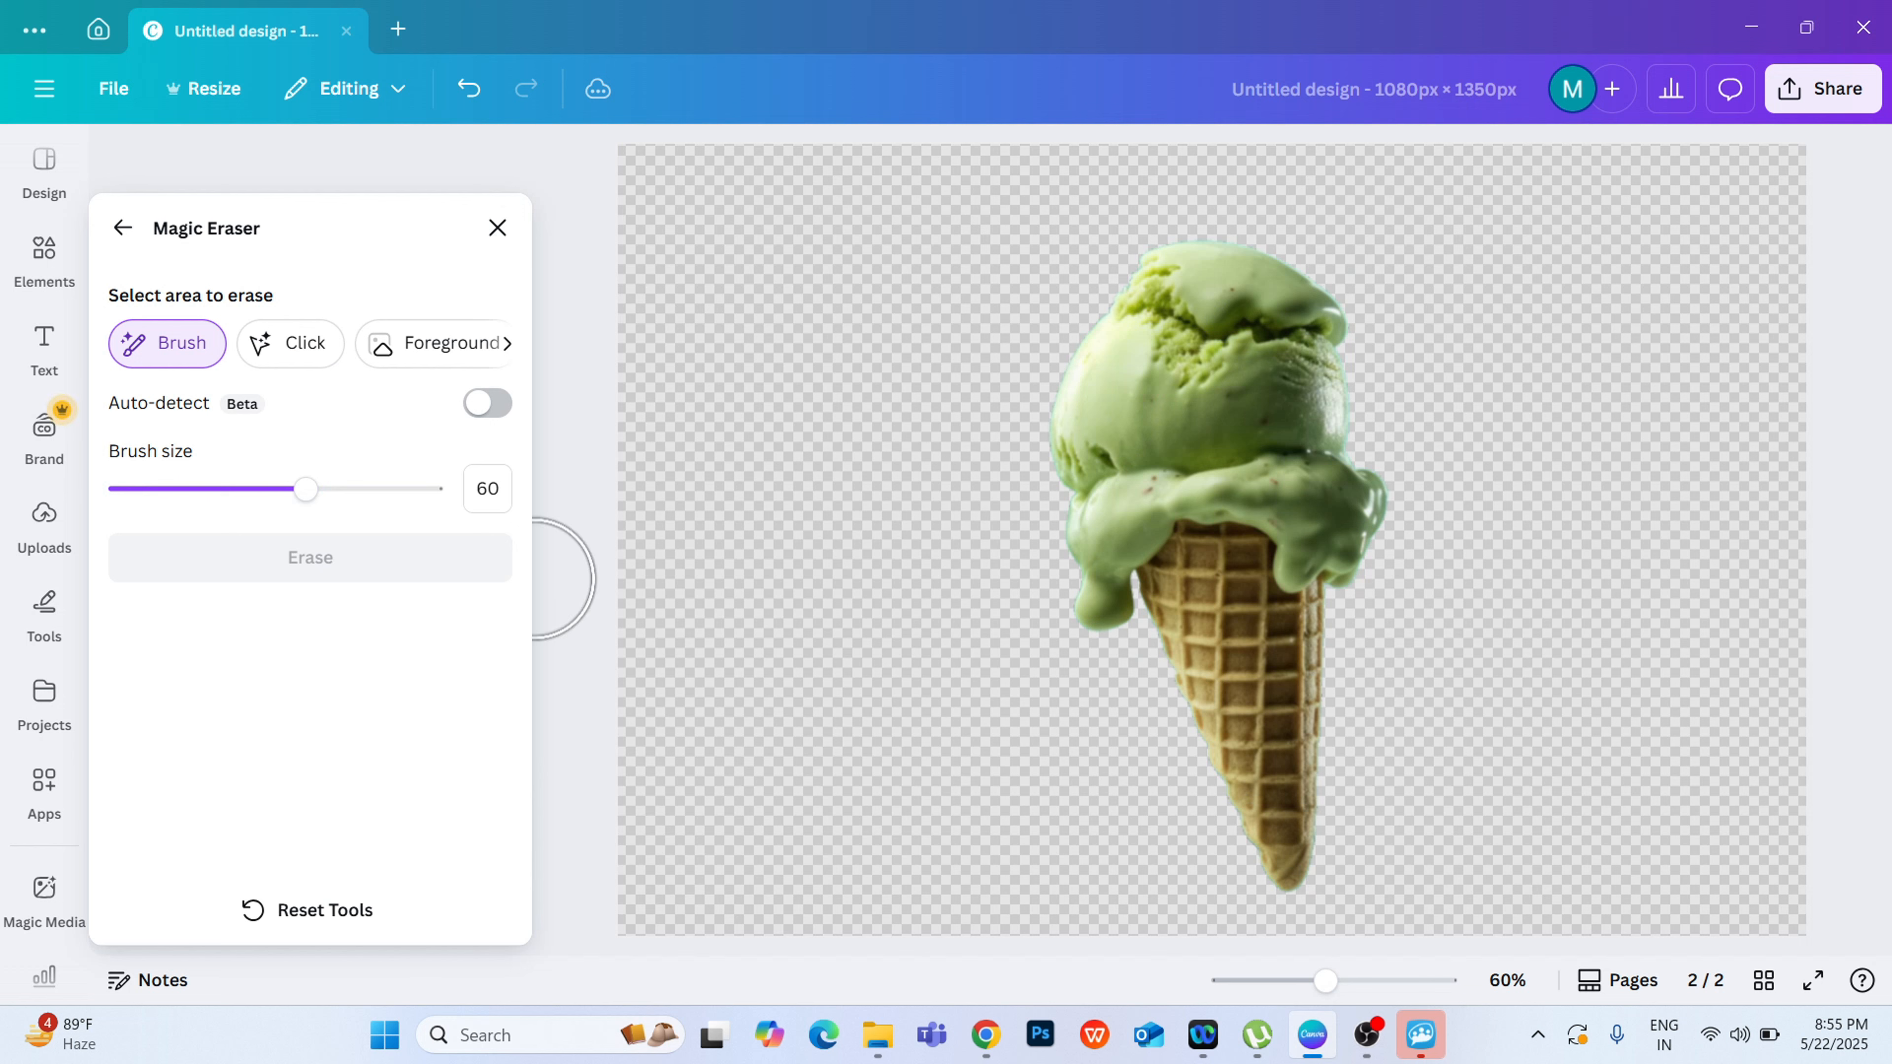
pyautogui.click(488, 240)
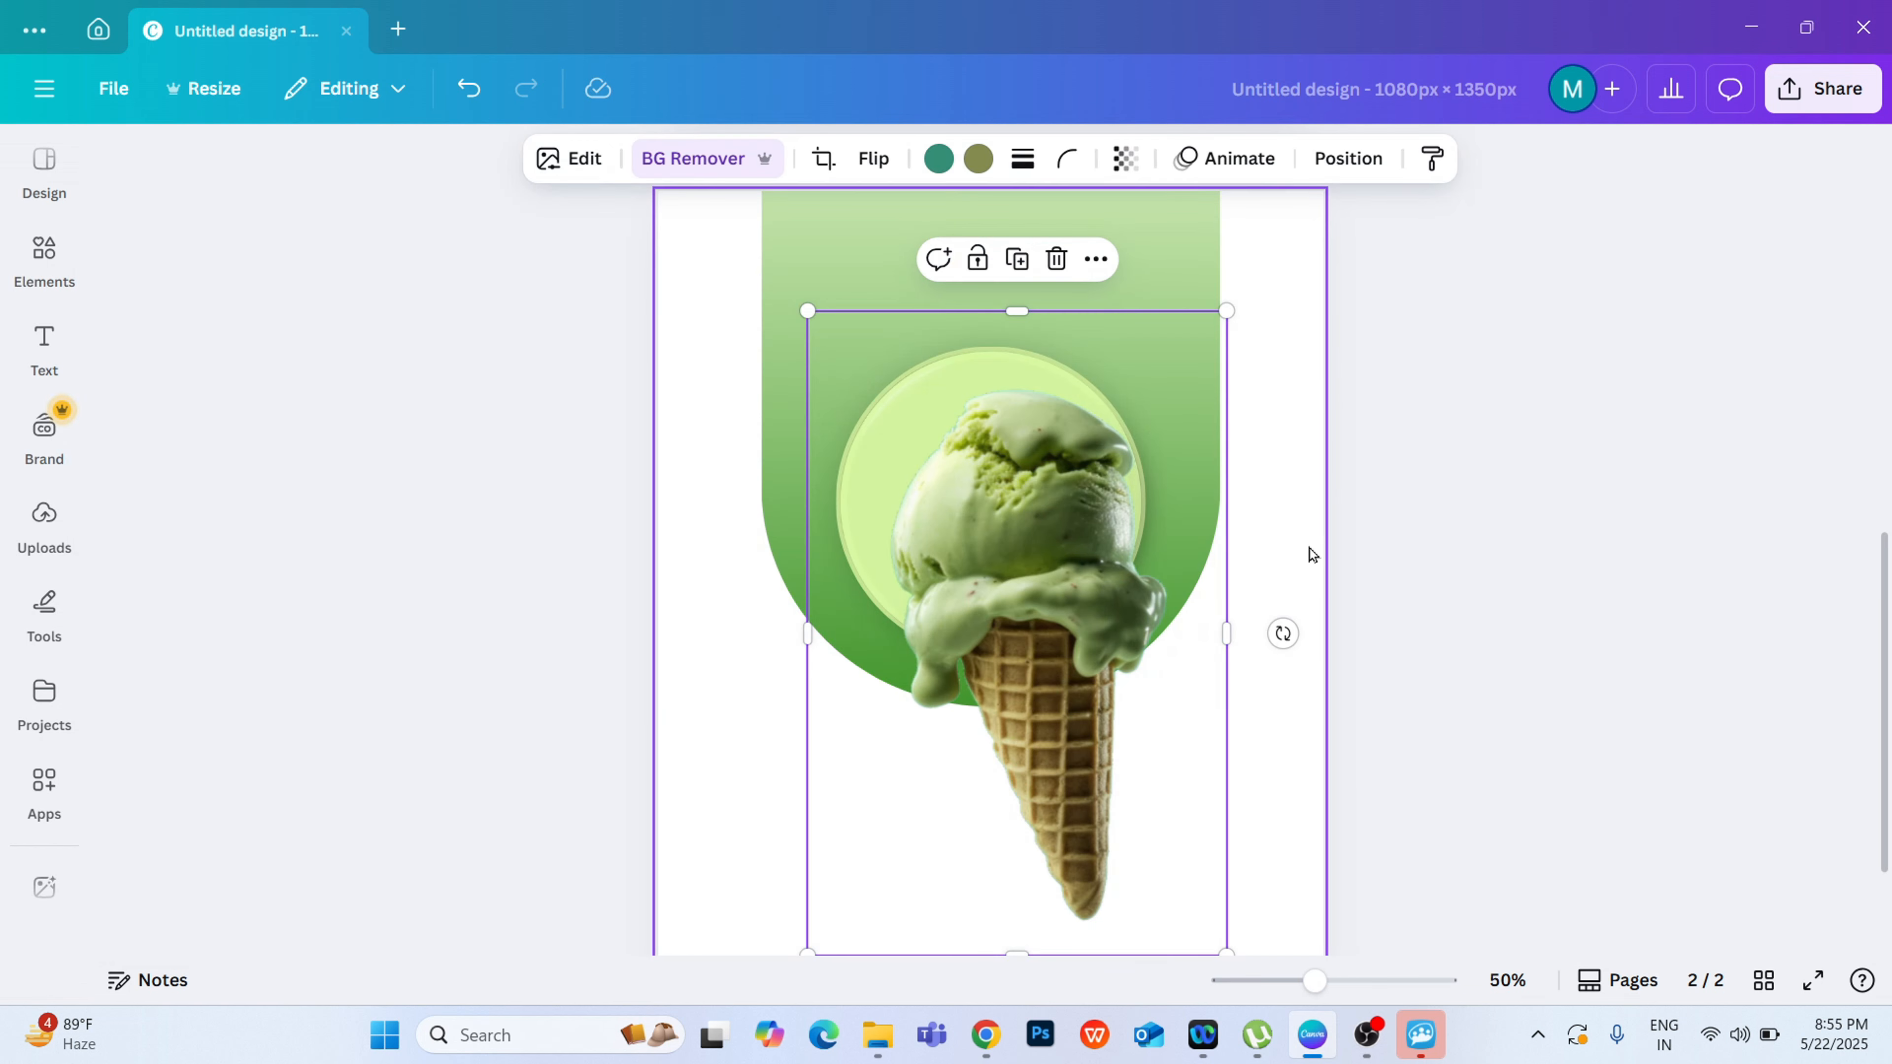
pyautogui.click(1499, 553)
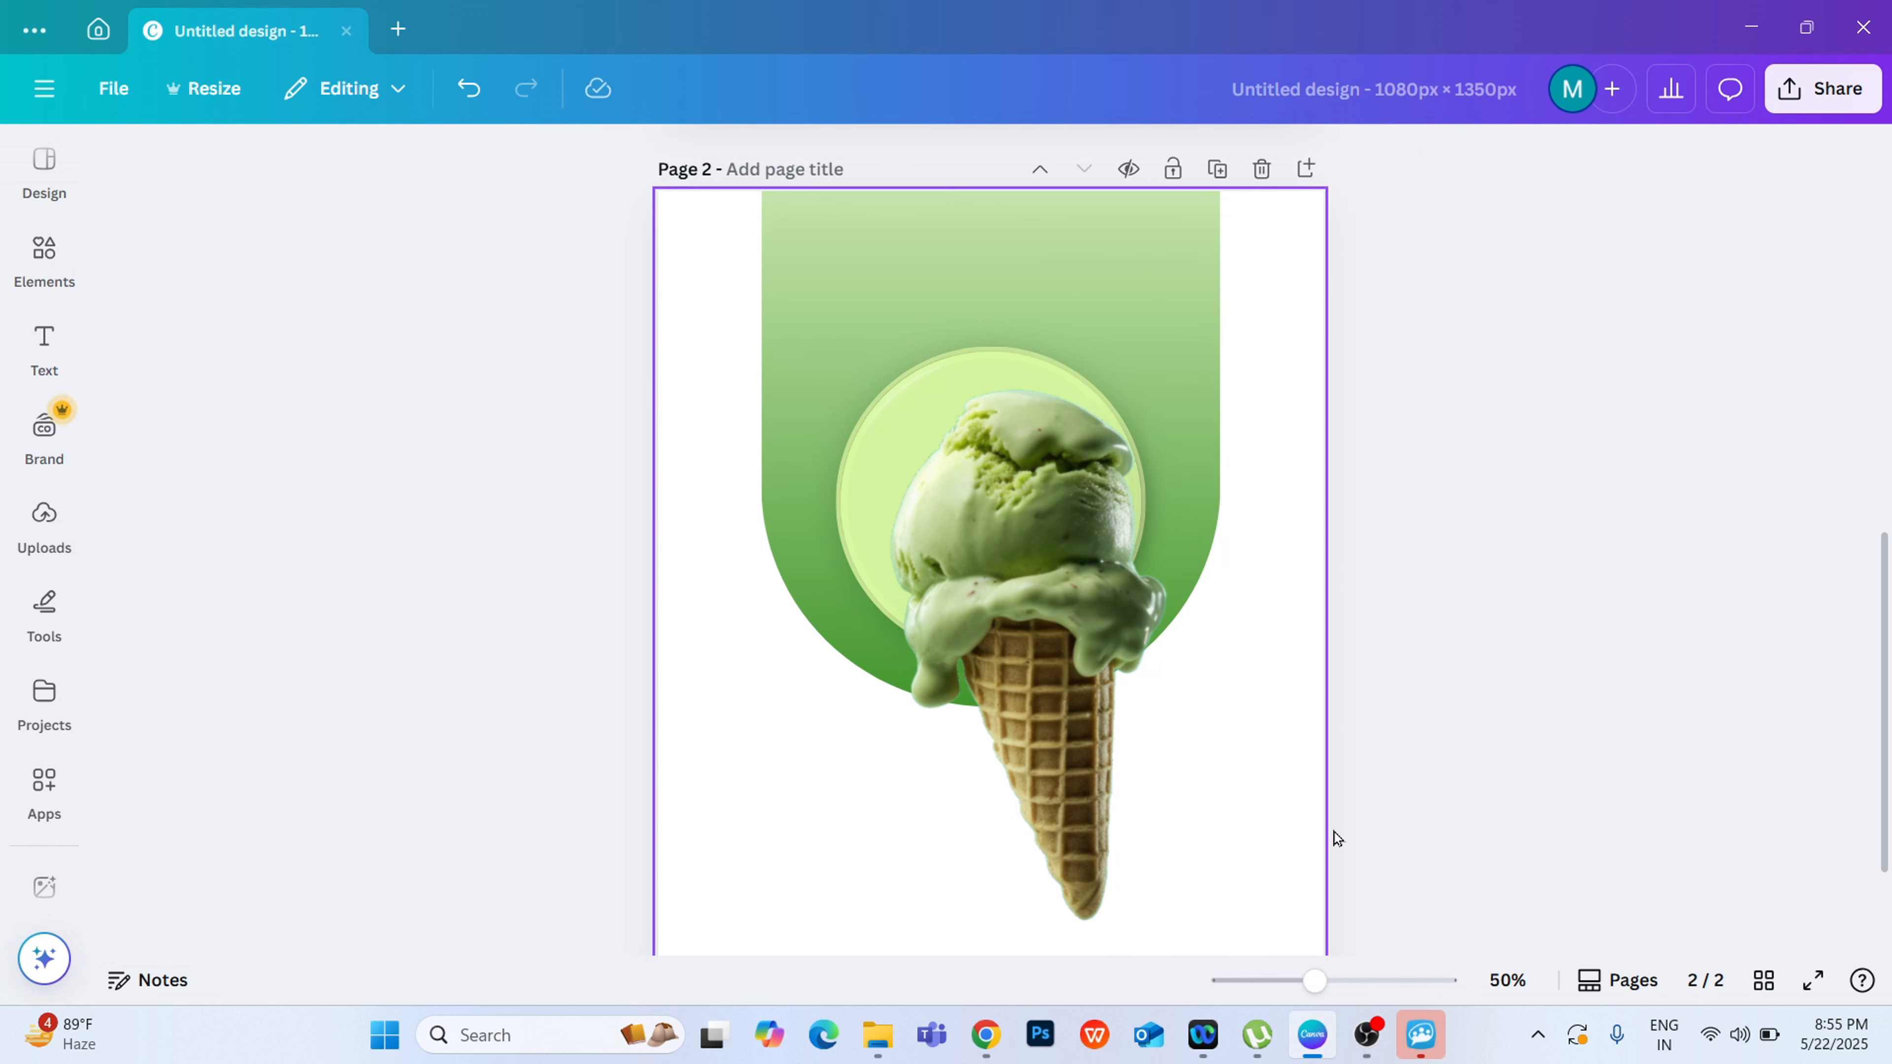
# Step: Adjust the ice-cream cone photo to a brightness of 26 and a contrast of 9
pyautogui.click(1091, 716)
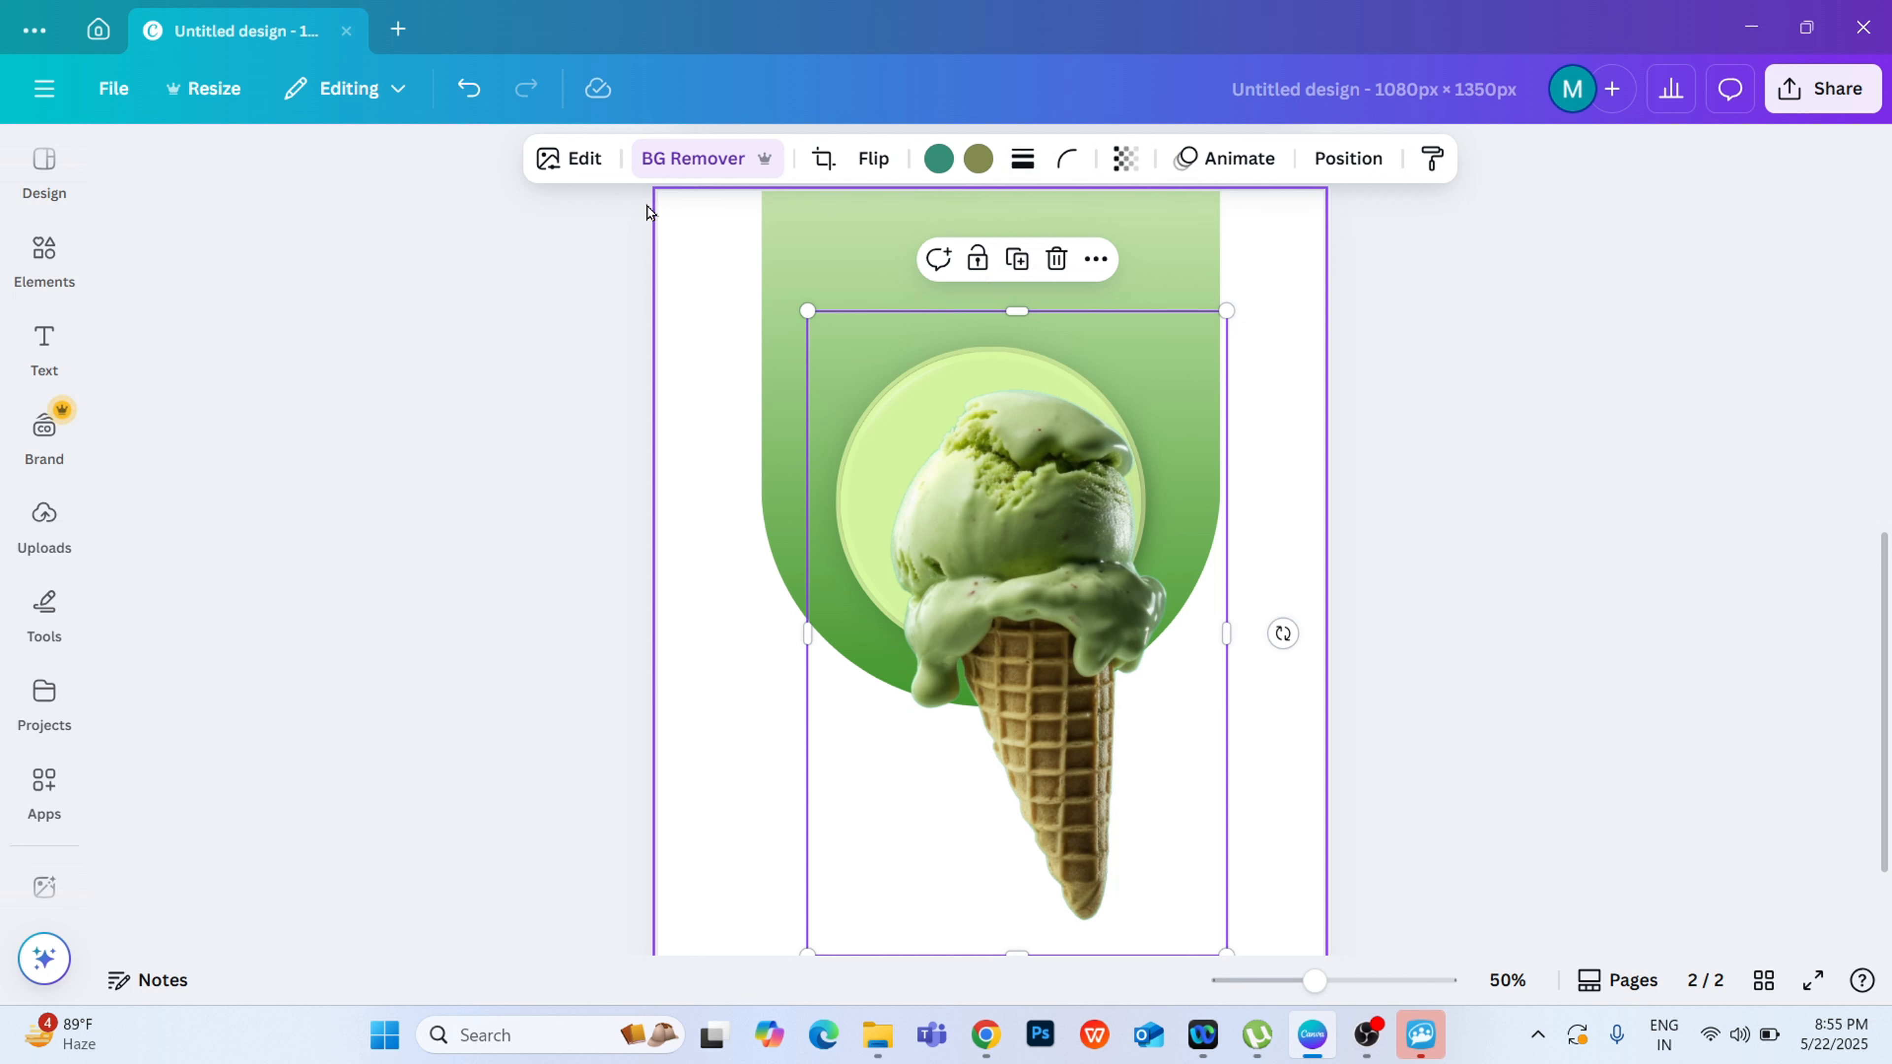
pyautogui.click(555, 163)
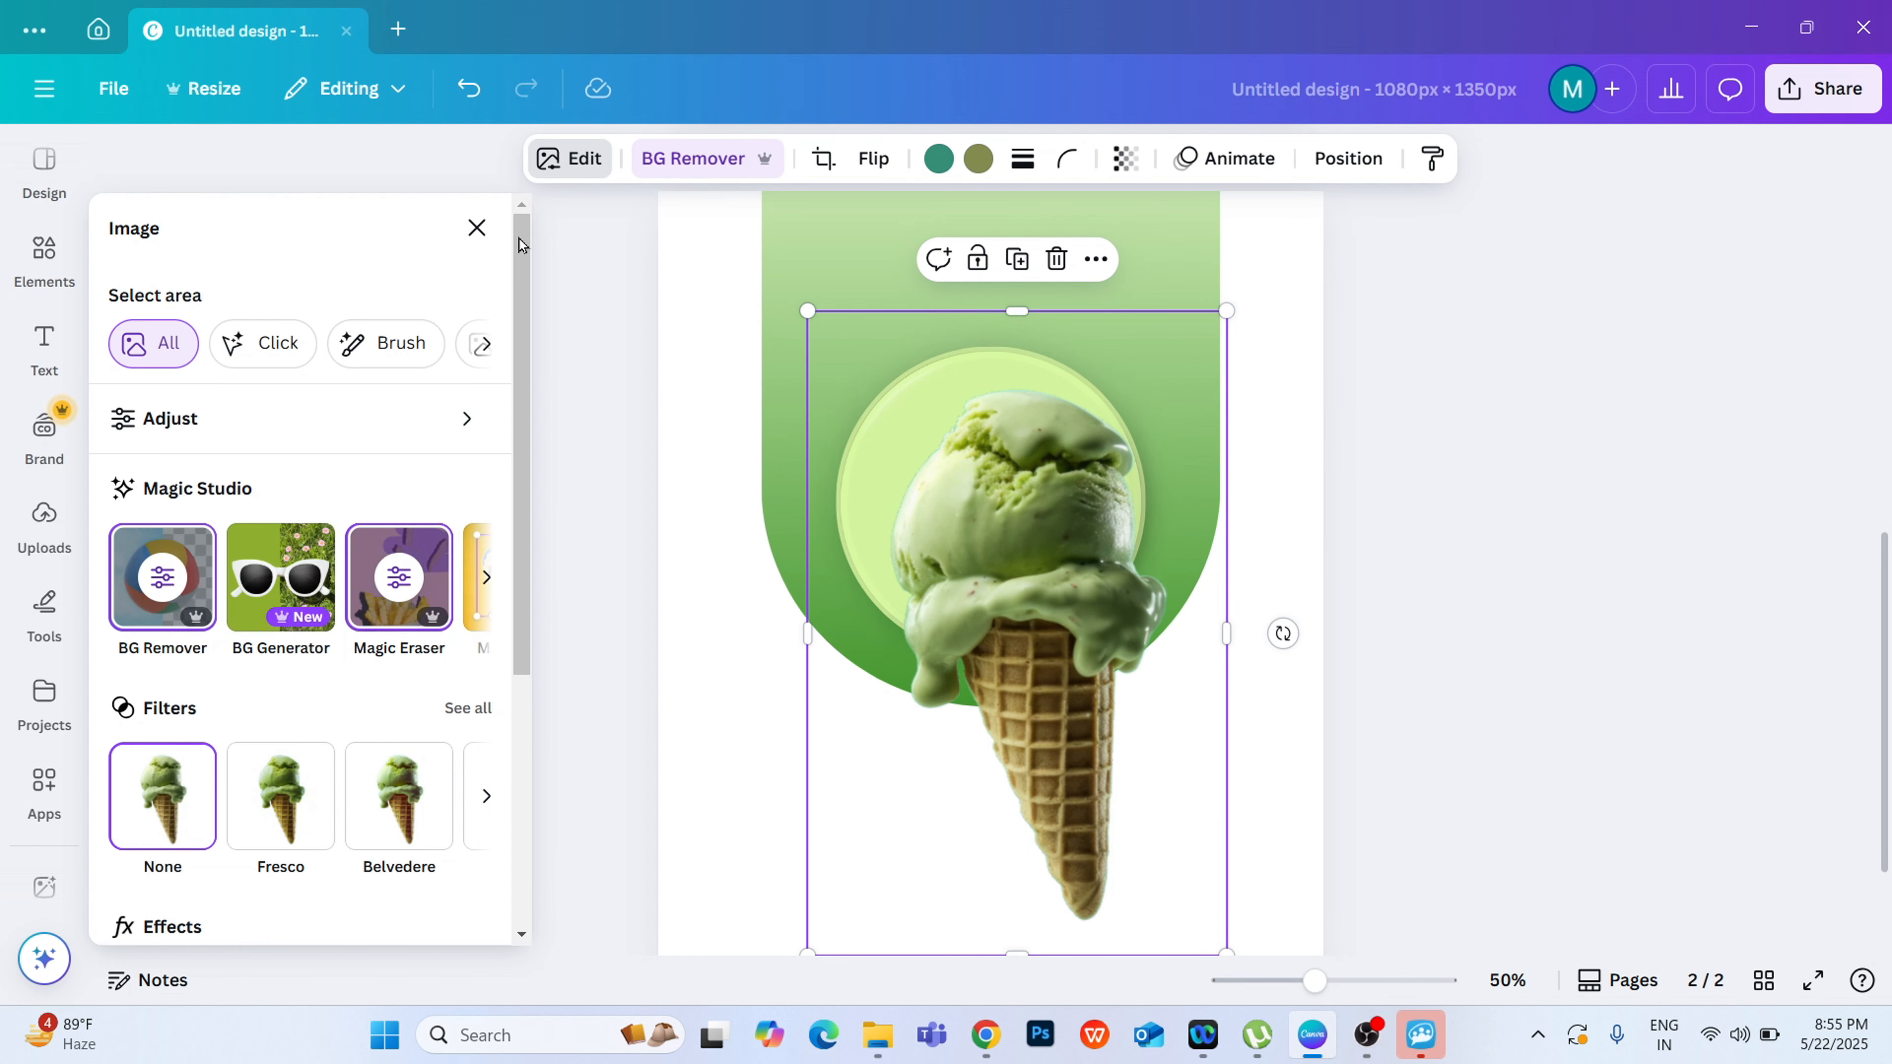
pyautogui.click(170, 429)
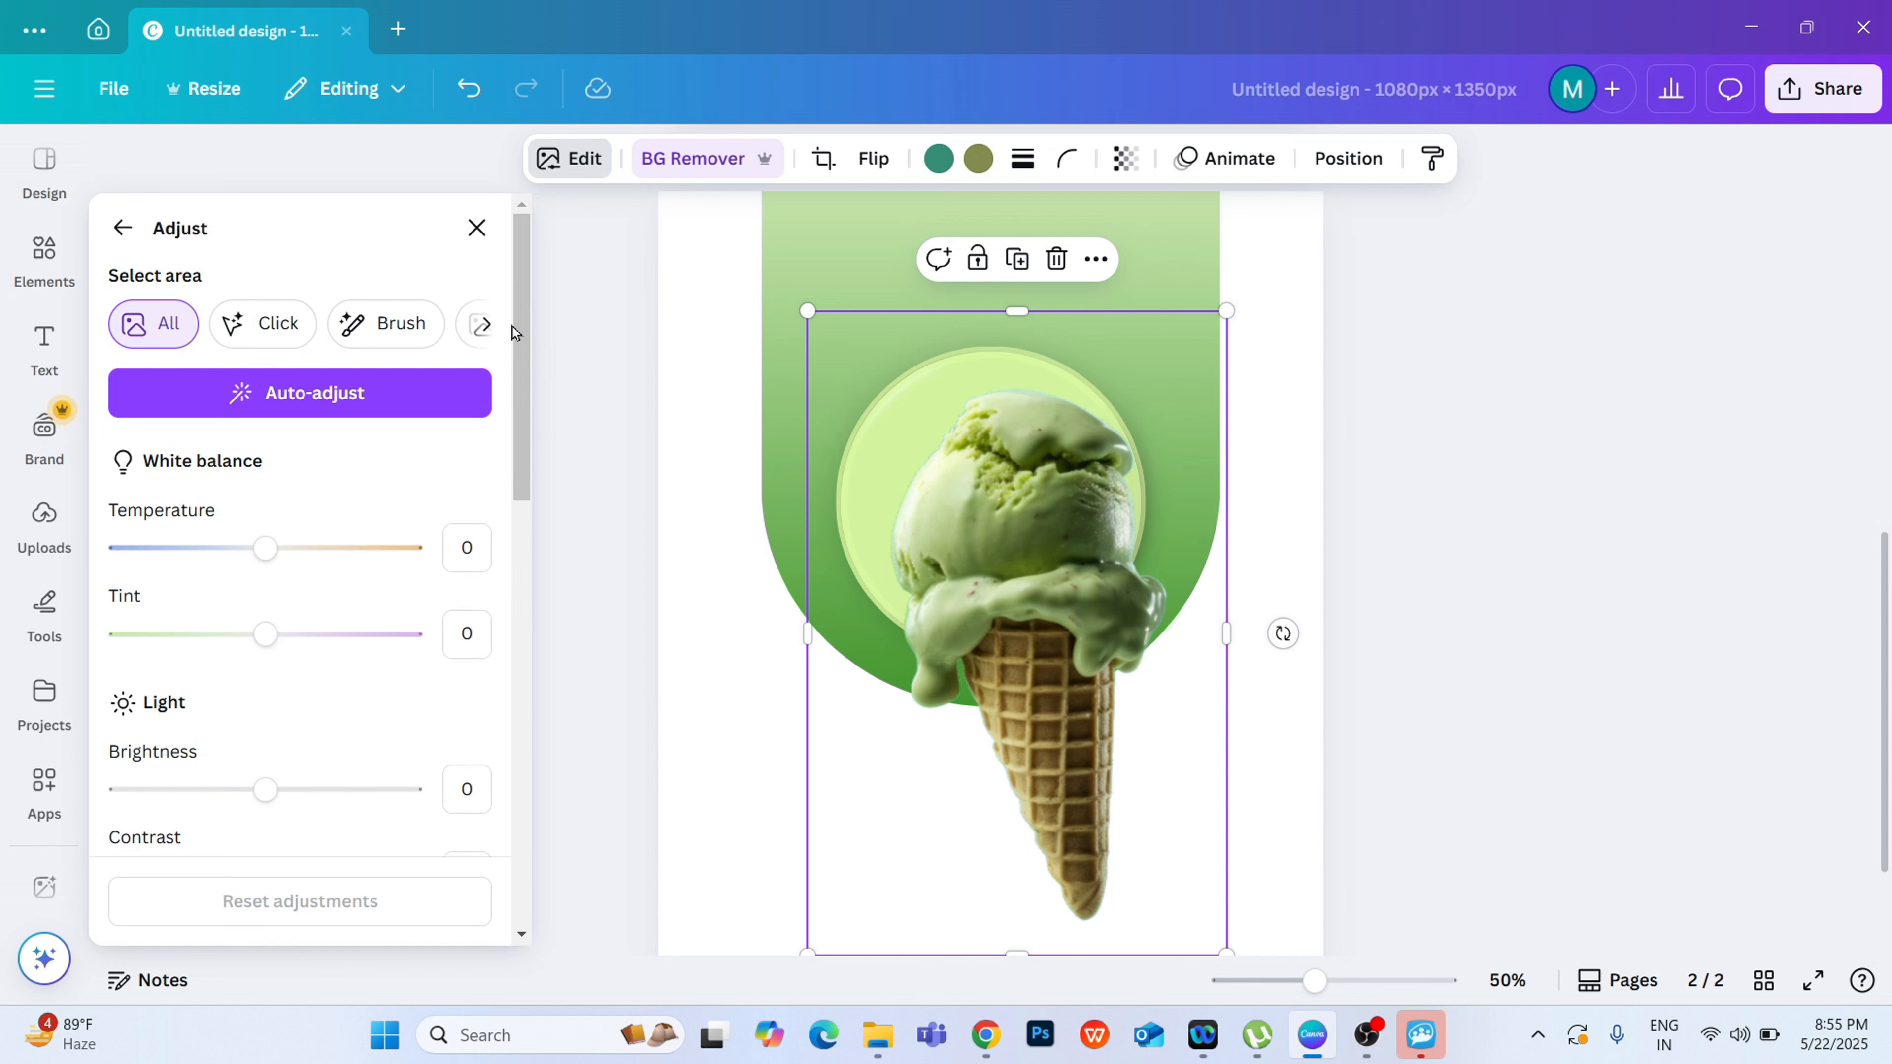
pyautogui.moveTo(520, 352); pyautogui.dragTo(520, 472)
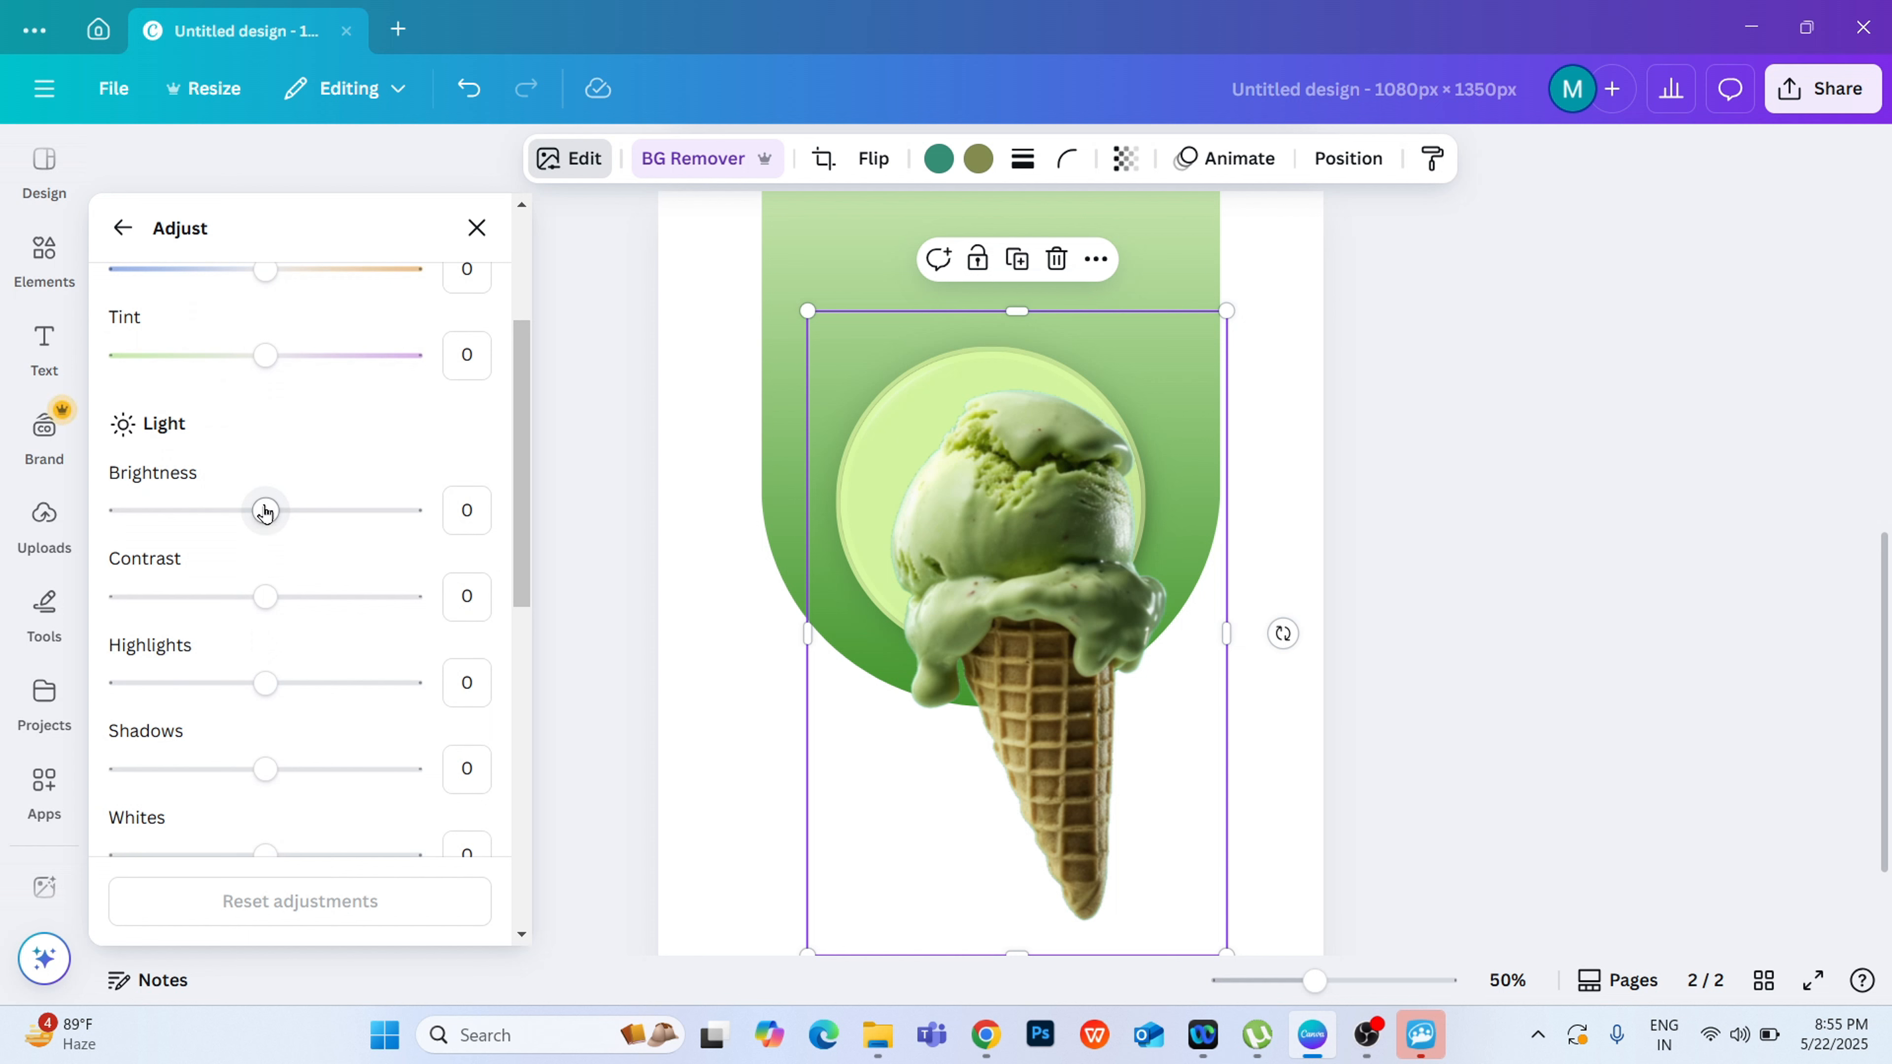
pyautogui.moveTo(265, 515); pyautogui.dragTo(304, 522)
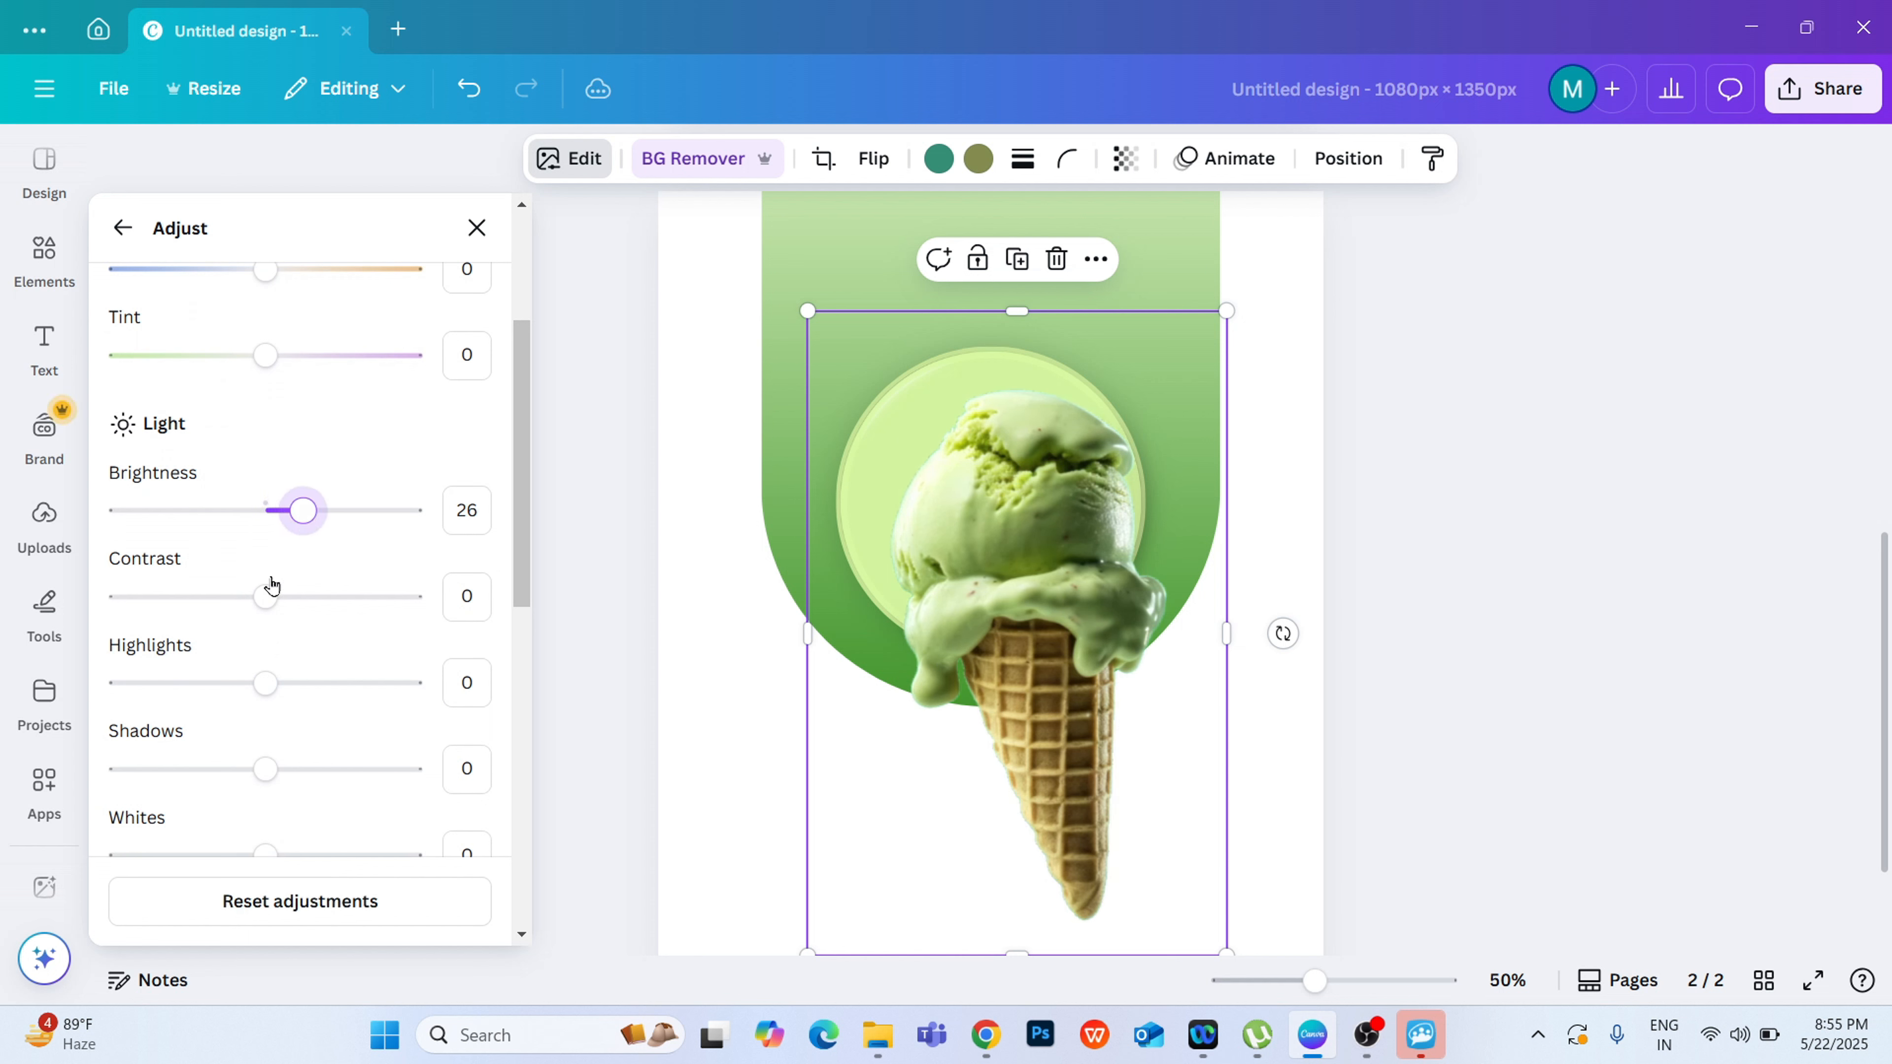
pyautogui.moveTo(271, 596)
pyautogui.mouseDown()
pyautogui.moveTo(291, 596)
pyautogui.moveTo(245, 596)
pyautogui.moveTo(287, 605)
pyautogui.mouseUp()
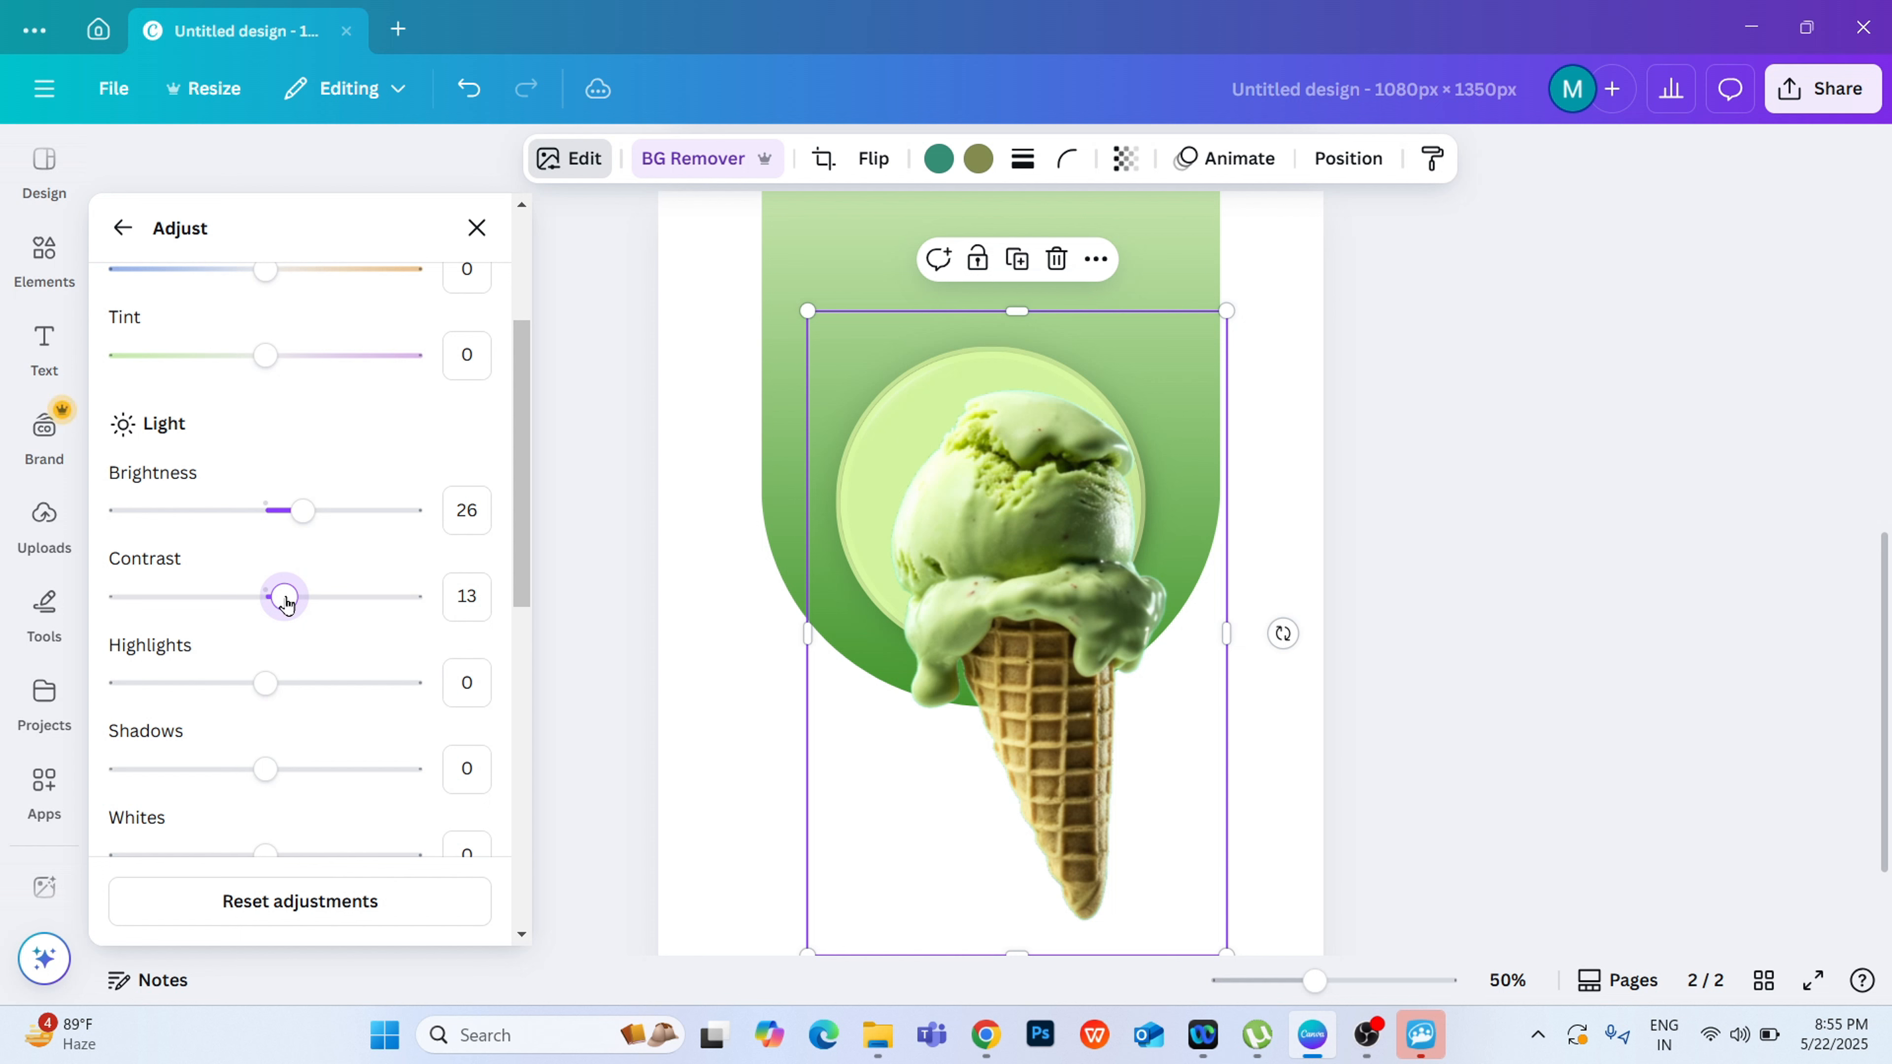
pyautogui.moveTo(288, 603); pyautogui.dragTo(280, 600)
# Step: Set the ice-cream cone photo's sharpness to 9 and clarity to 7
pyautogui.moveTo(523, 455); pyautogui.dragTo(518, 545)
pyautogui.scroll(-1, 518, 551)
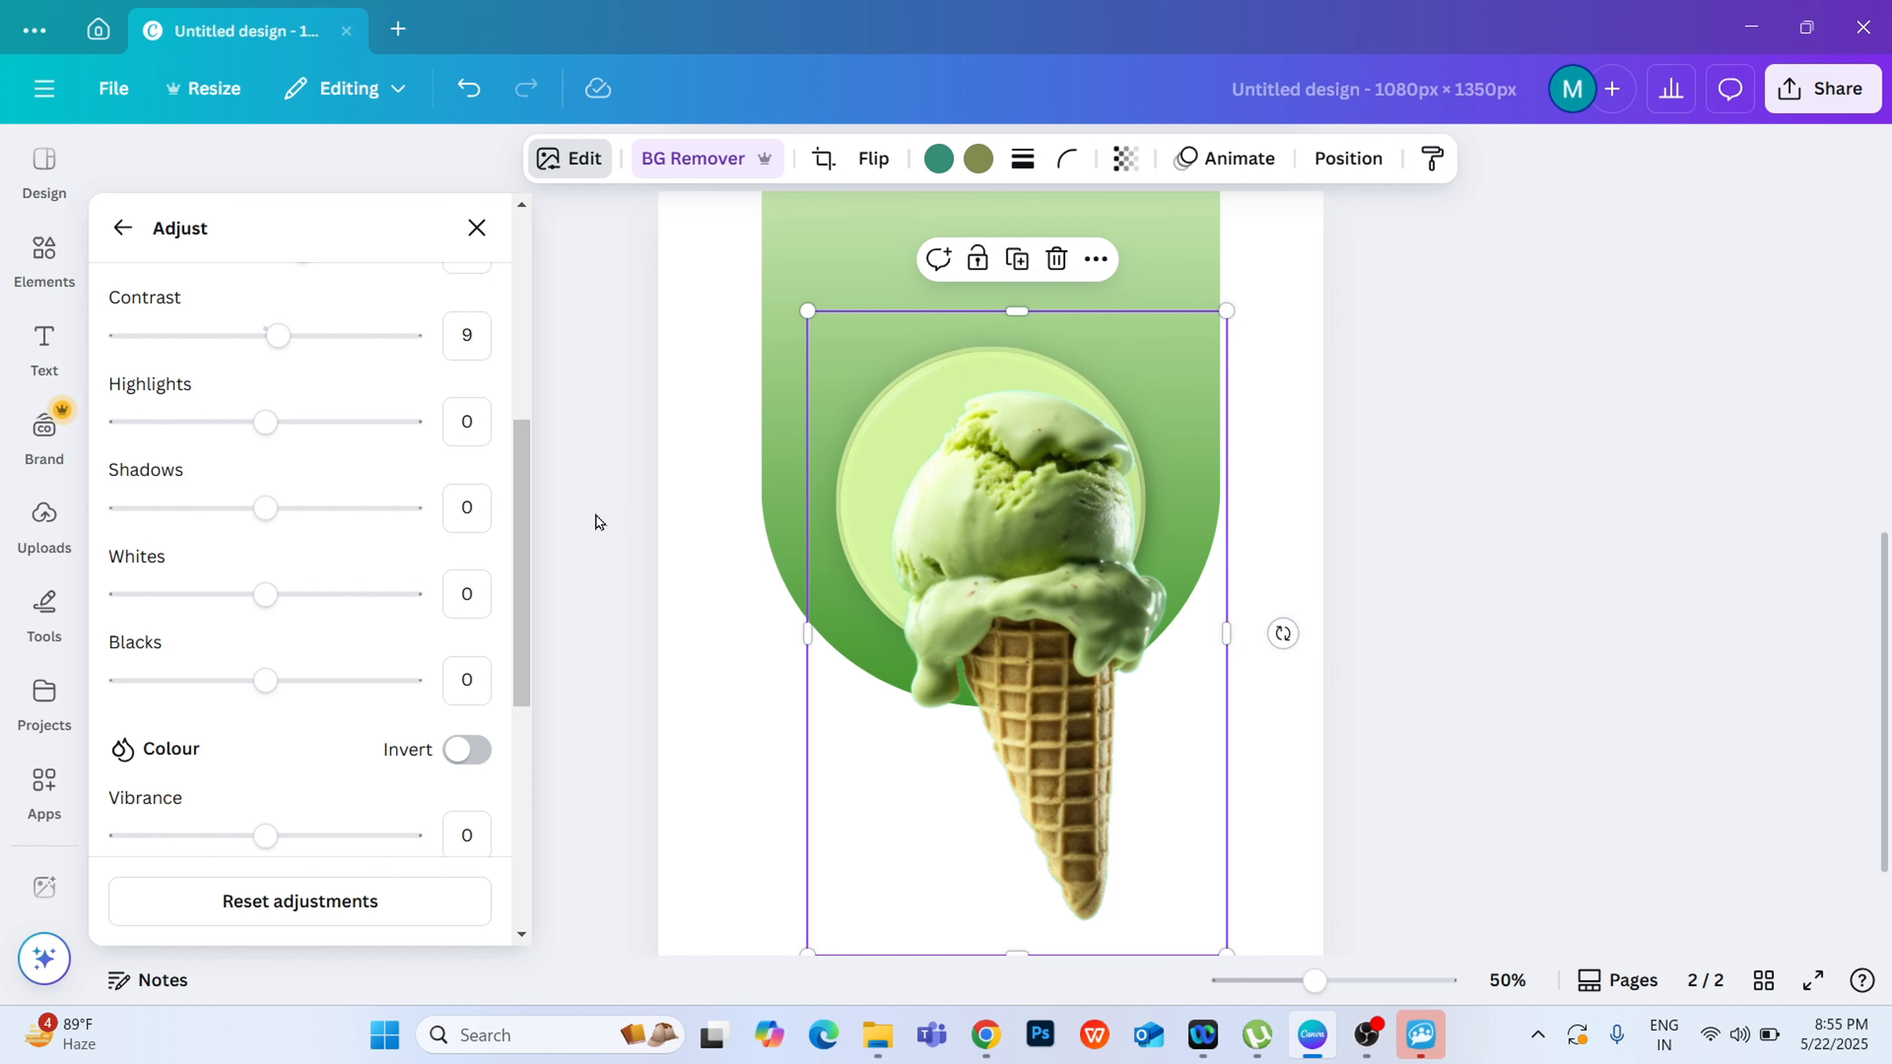
pyautogui.moveTo(524, 451); pyautogui.dragTo(524, 648)
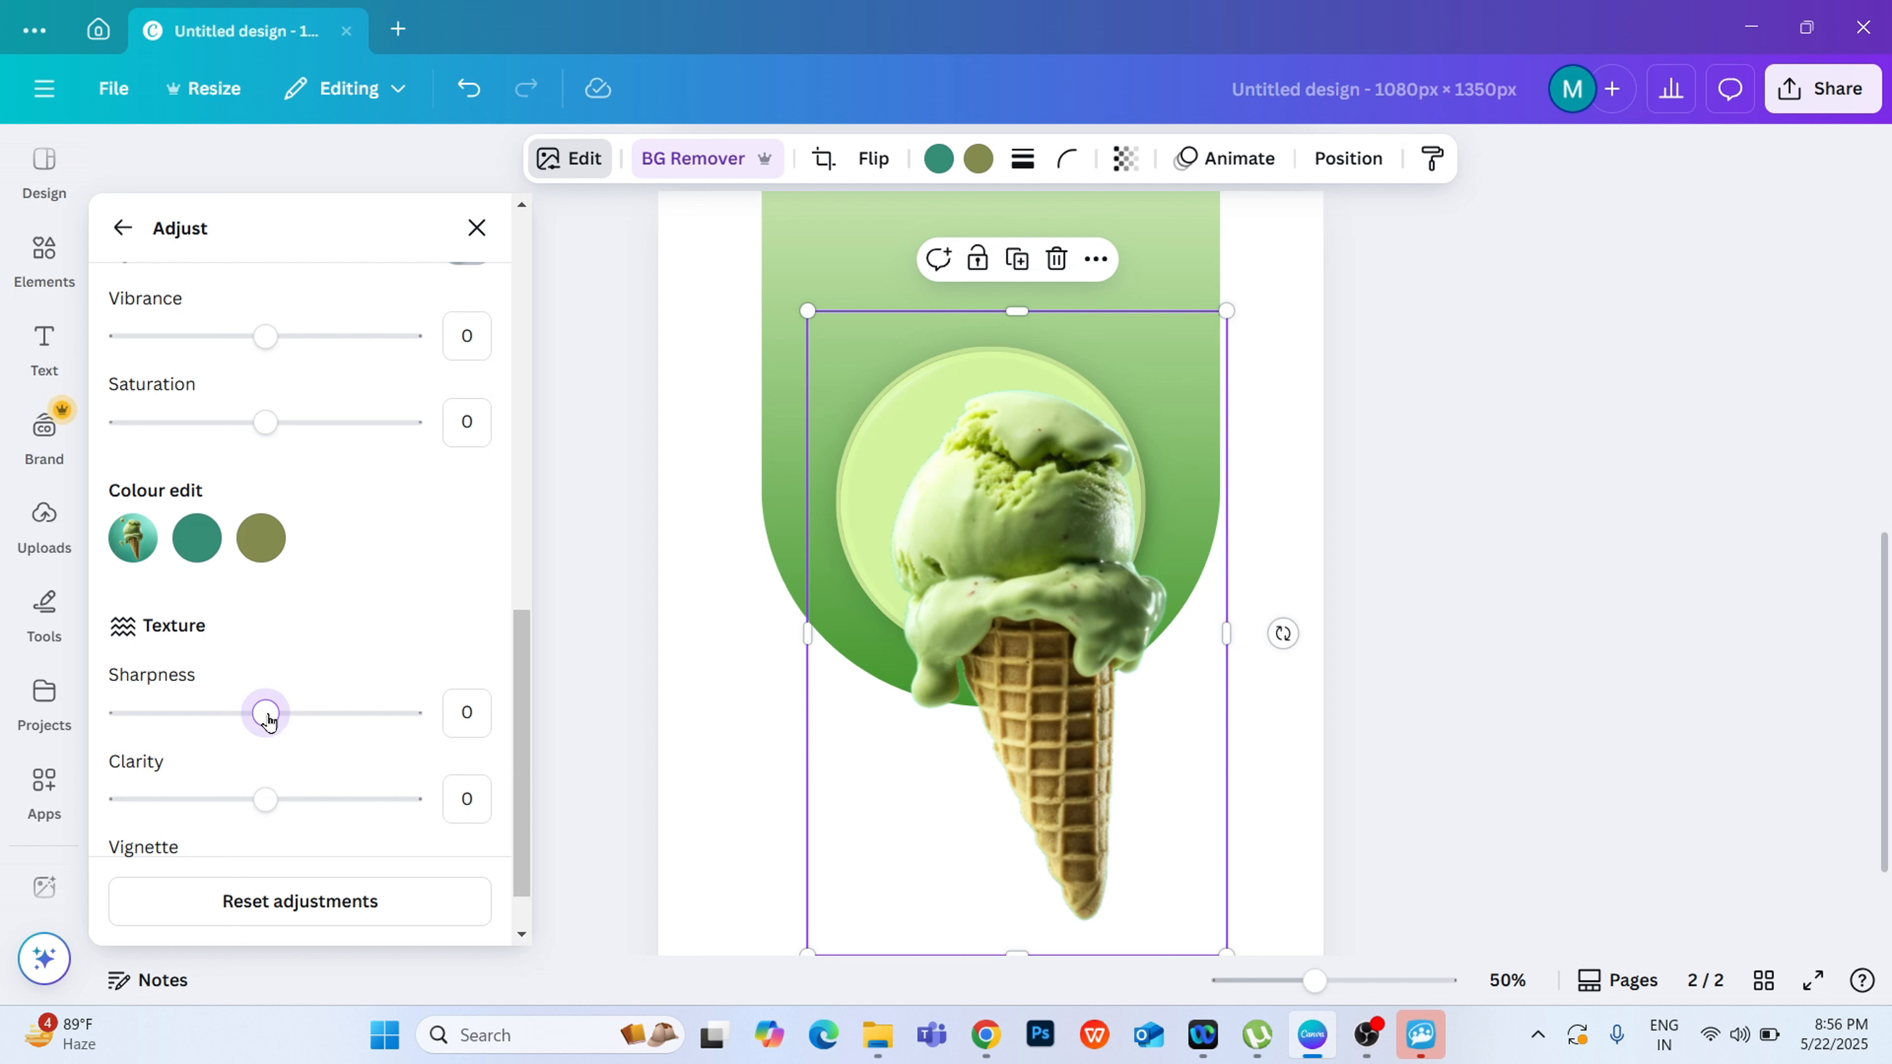
pyautogui.moveTo(272, 720); pyautogui.dragTo(280, 717)
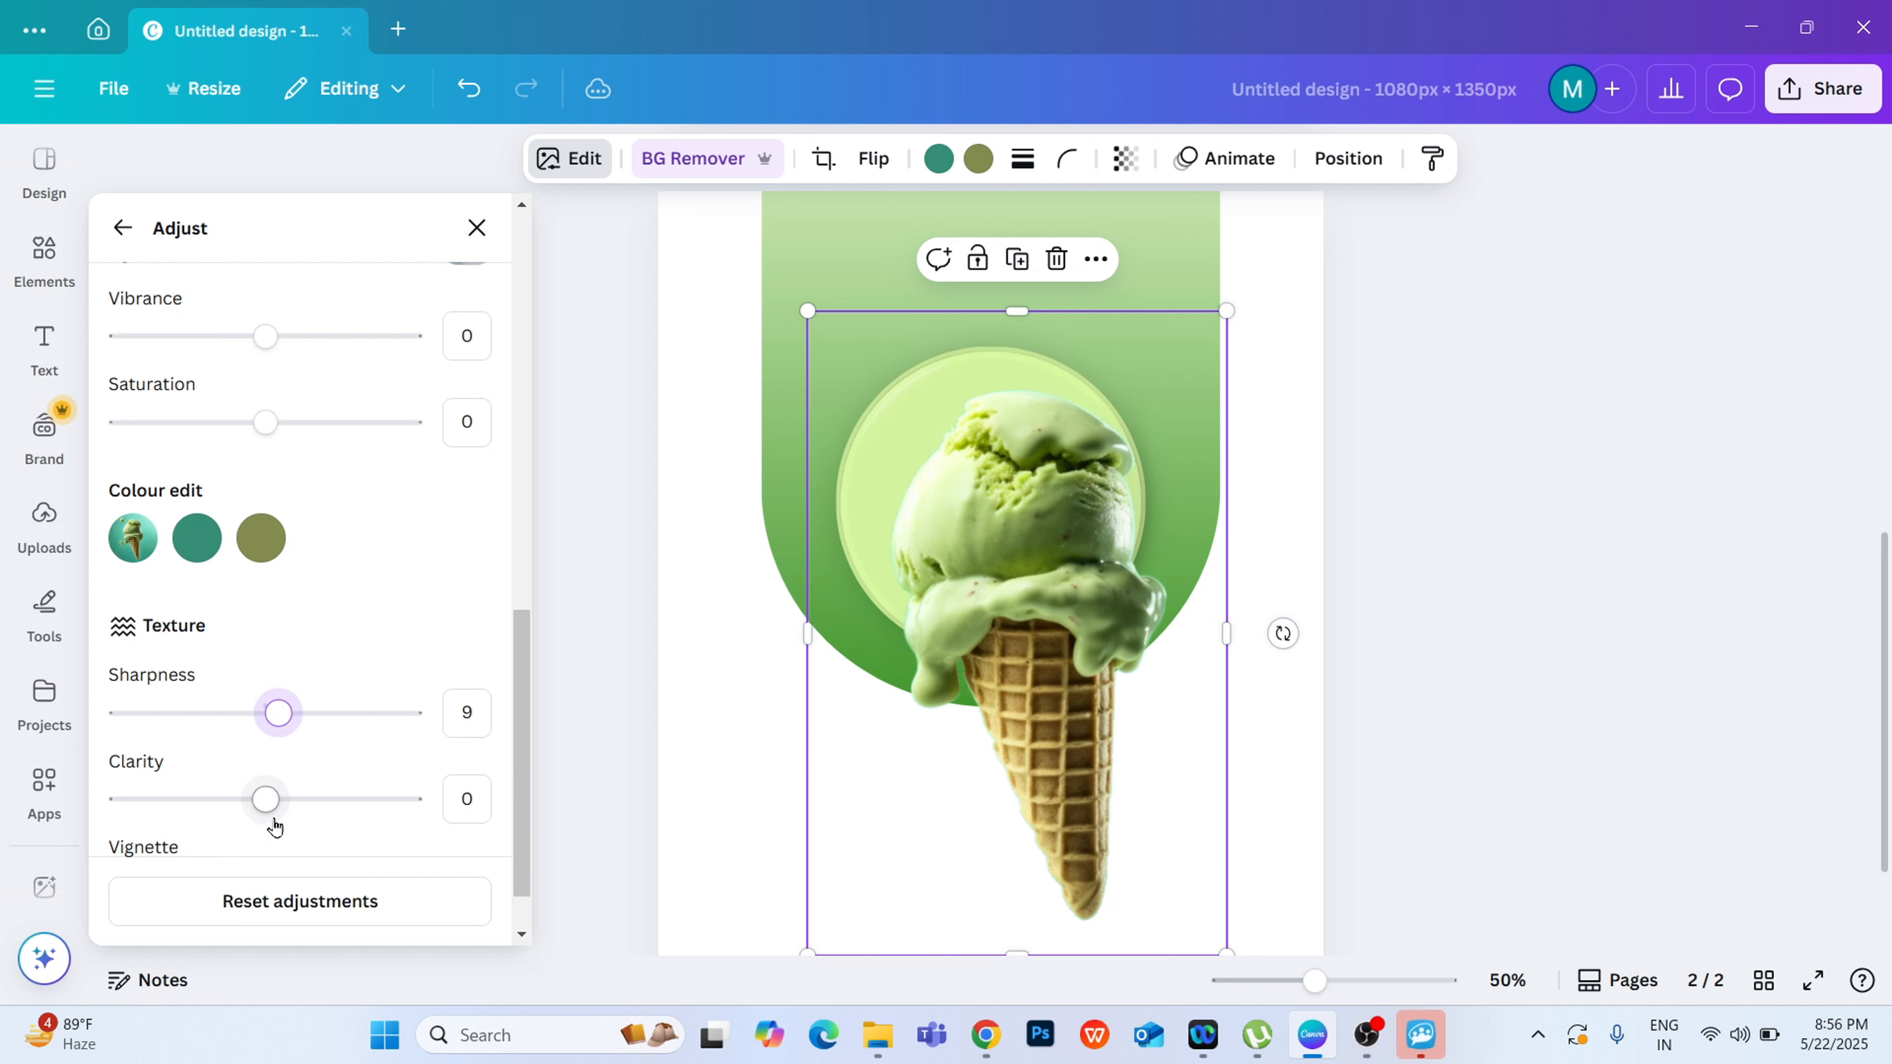
pyautogui.moveTo(266, 806); pyautogui.dragTo(277, 800)
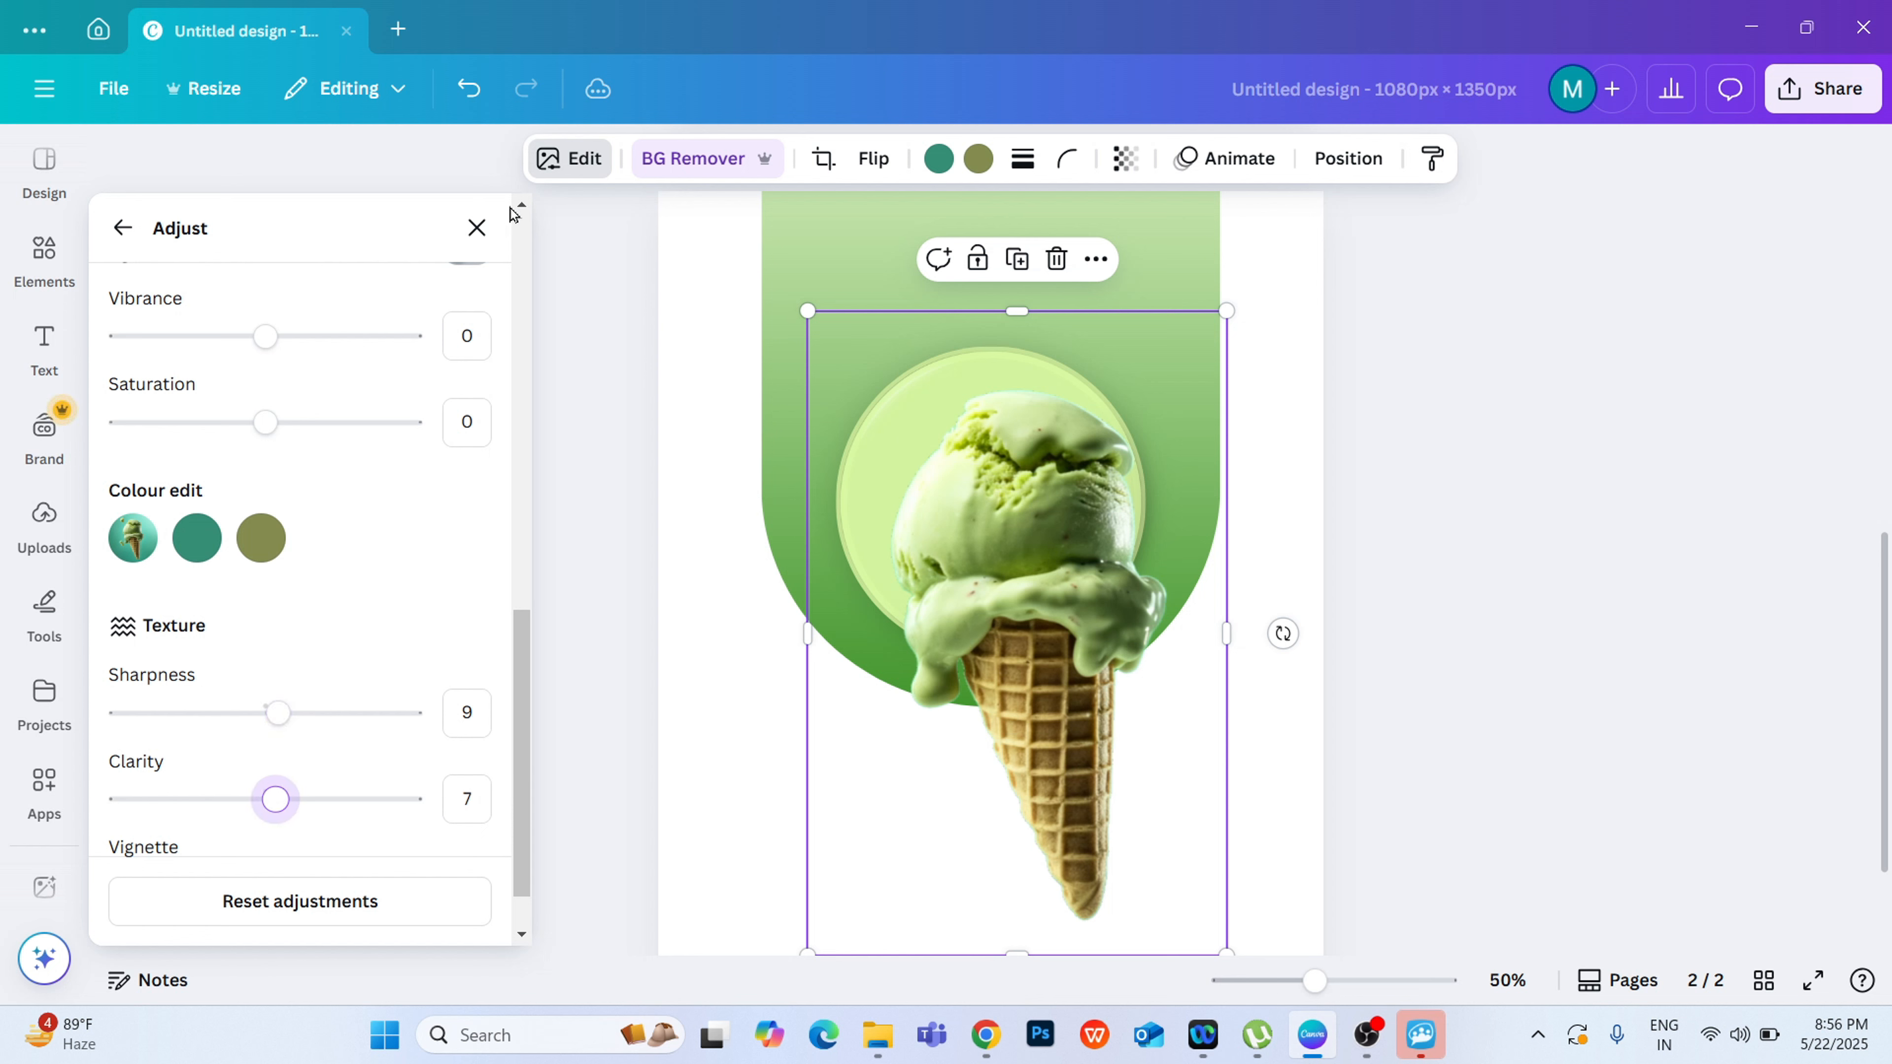
pyautogui.click(480, 225)
pyautogui.click(635, 303)
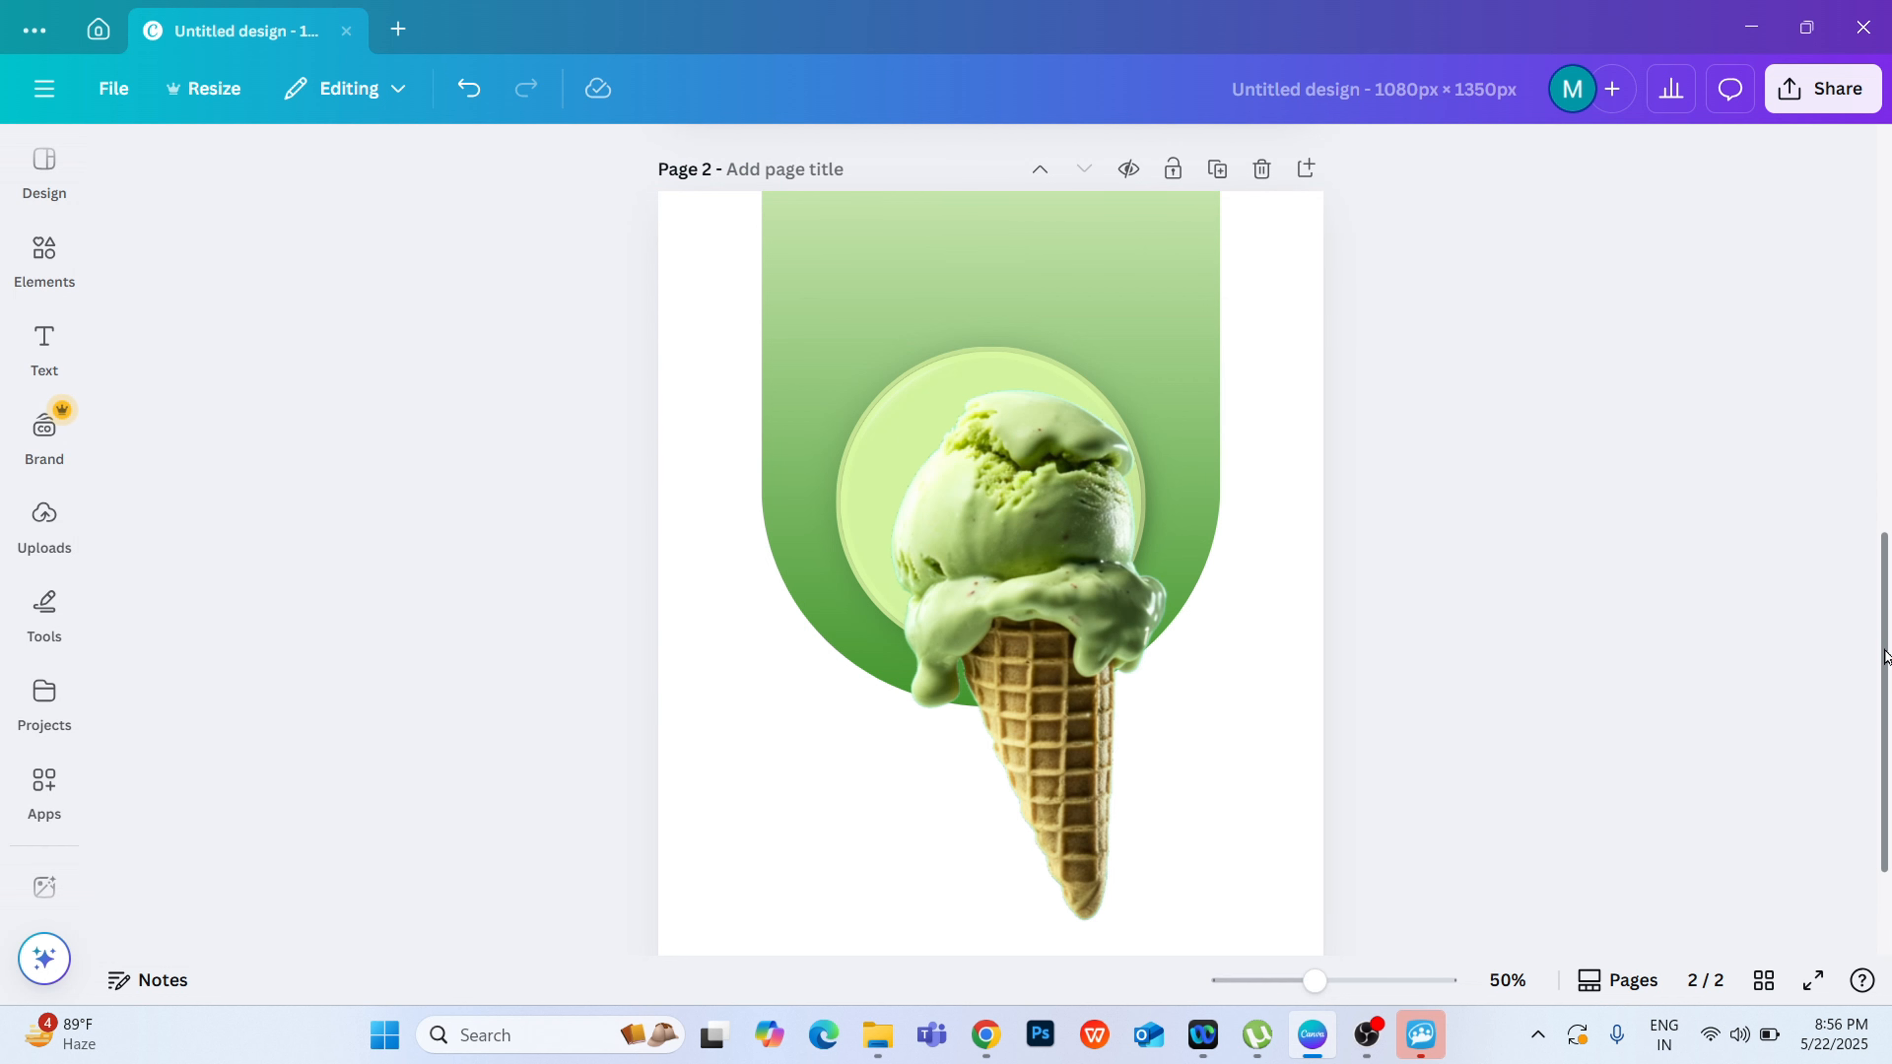
# Step: Tilt the ice-cream cone slightly clockwise and shift it so that it sits centred below the circle's middle
pyautogui.scroll(5, 1884, 656)
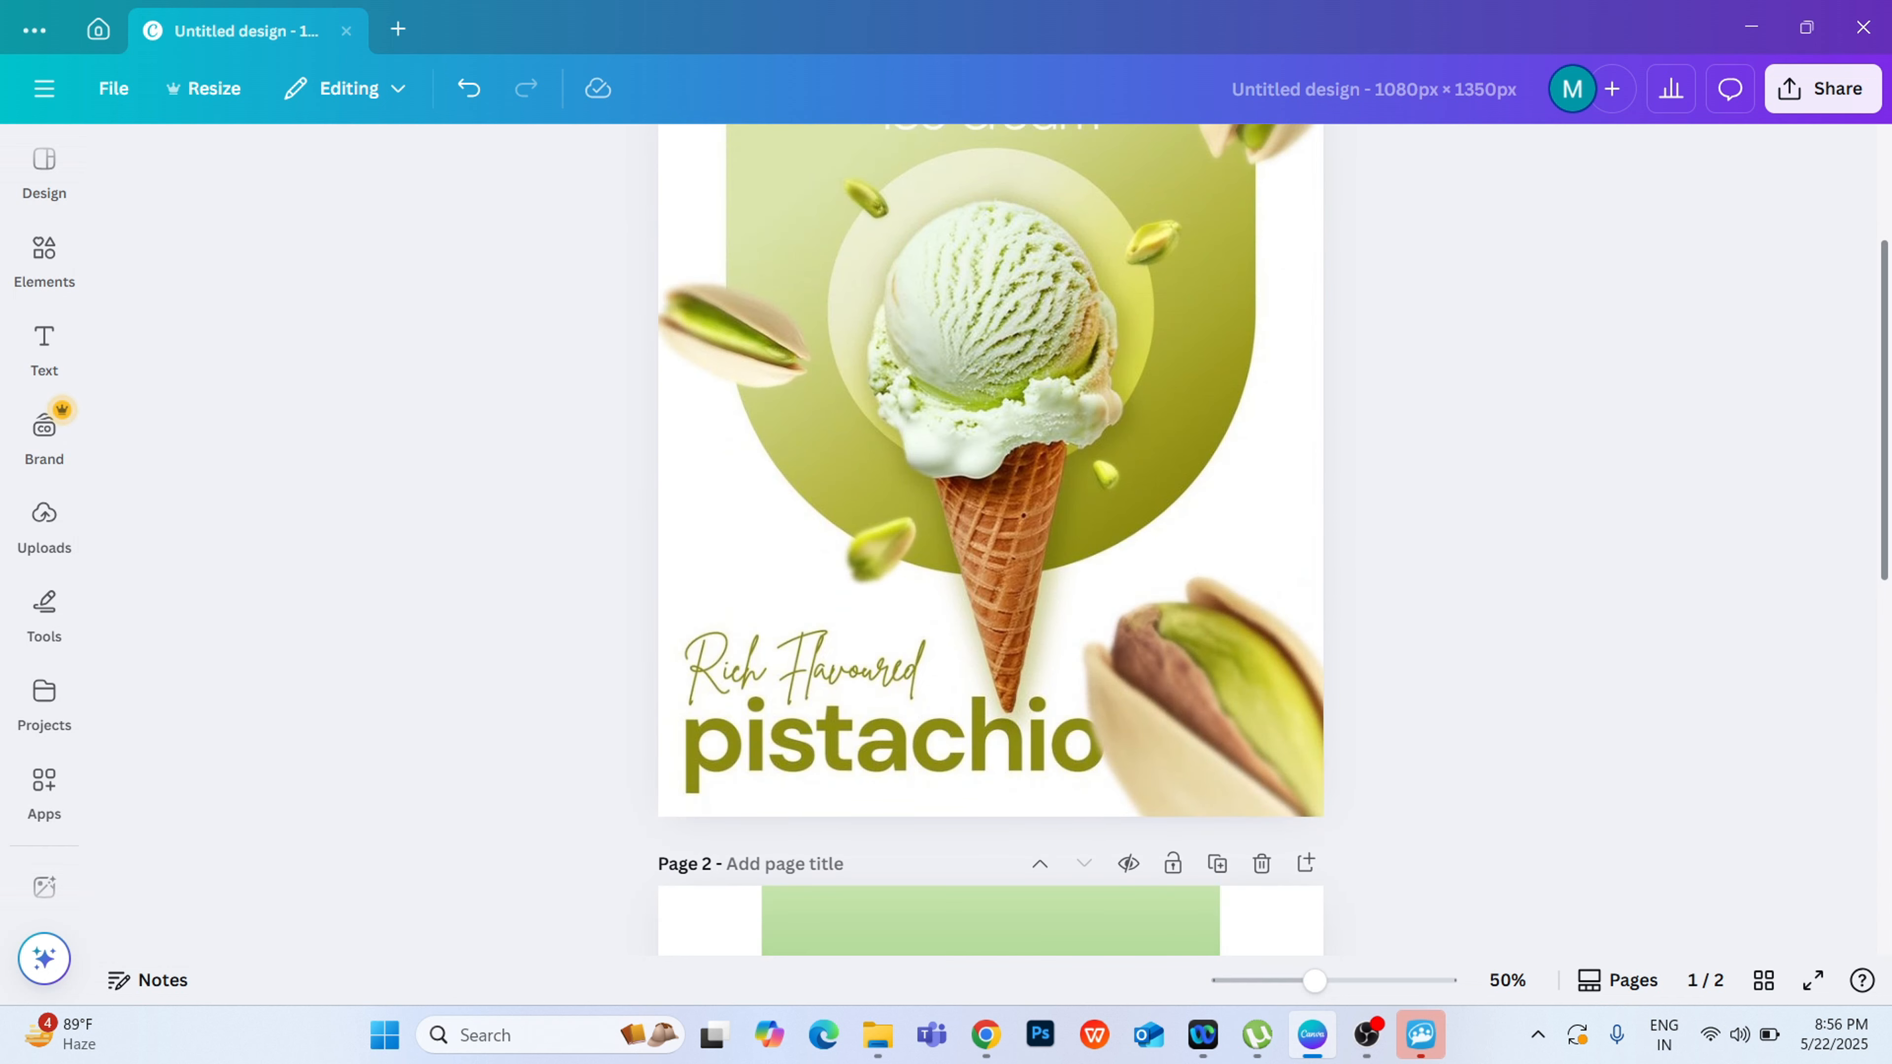
pyautogui.scroll(-10, 990, 522)
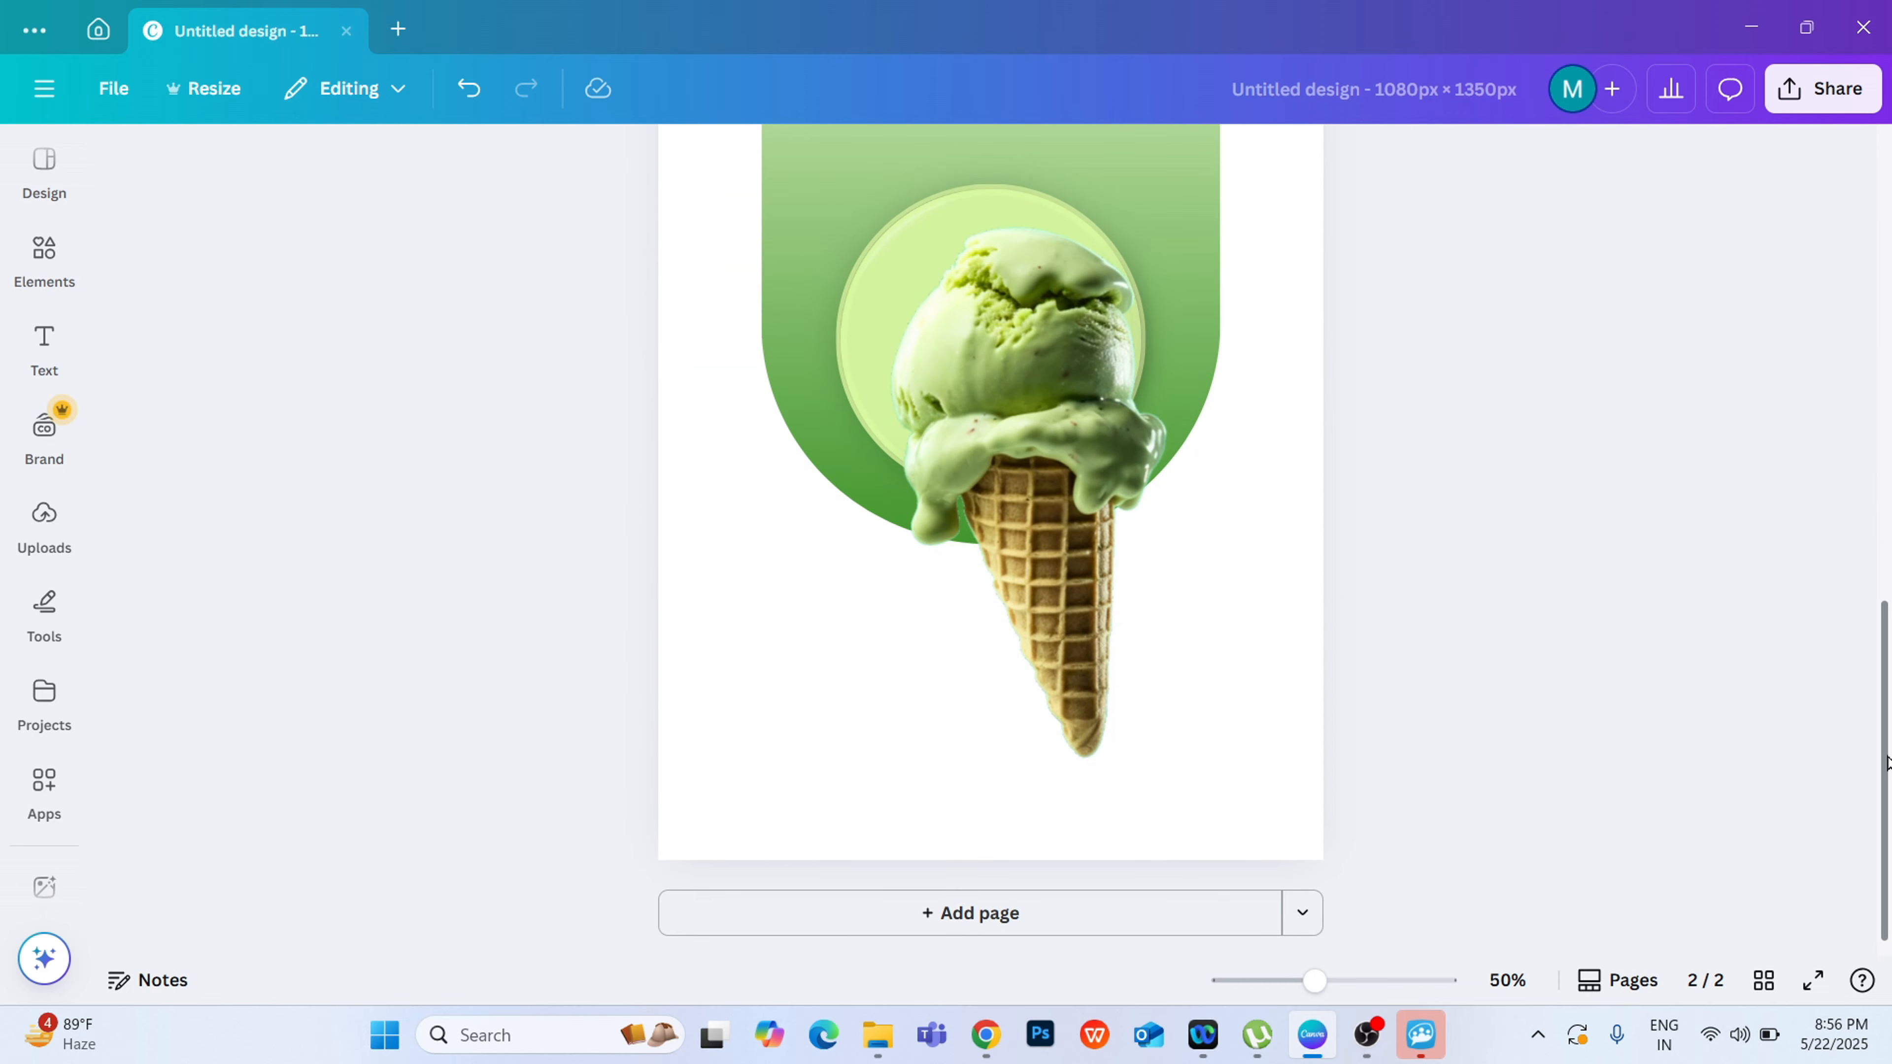
pyautogui.click(962, 655)
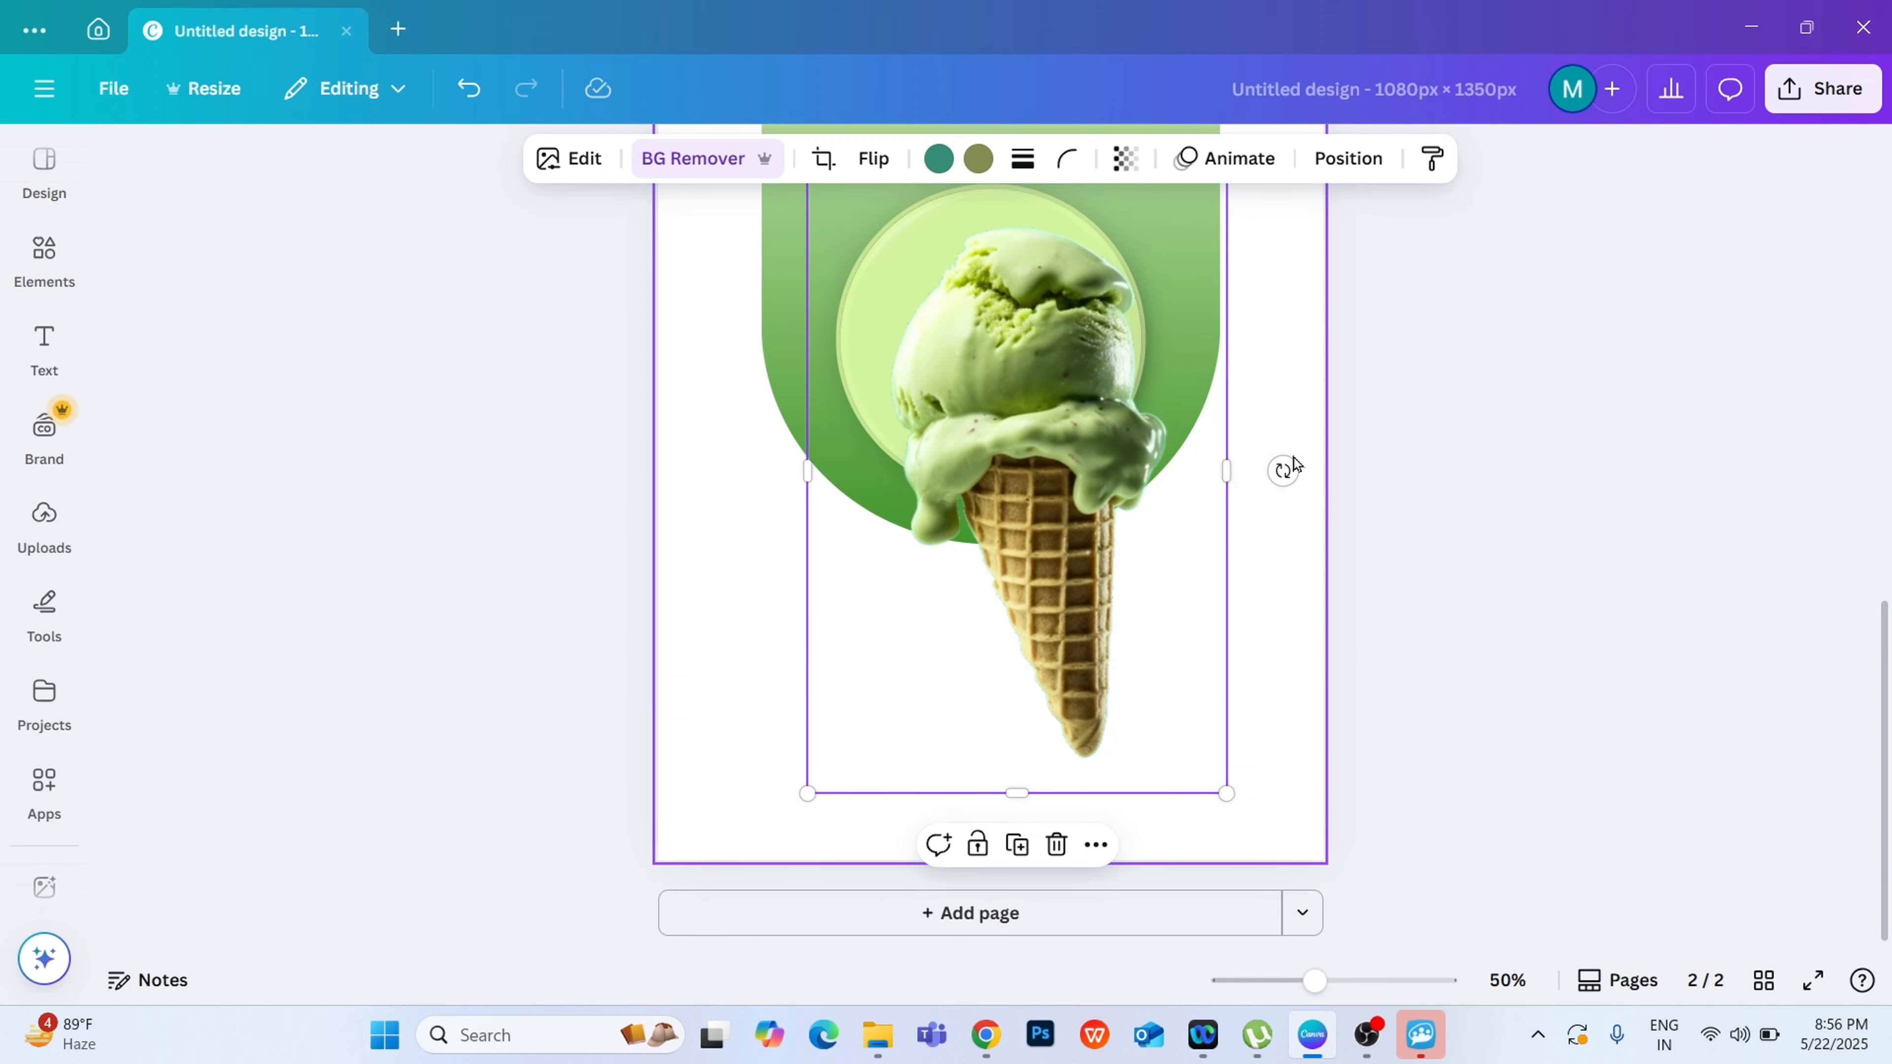
pyautogui.moveTo(1283, 470); pyautogui.dragTo(1276, 492)
pyautogui.moveTo(1066, 531); pyautogui.dragTo(1013, 553)
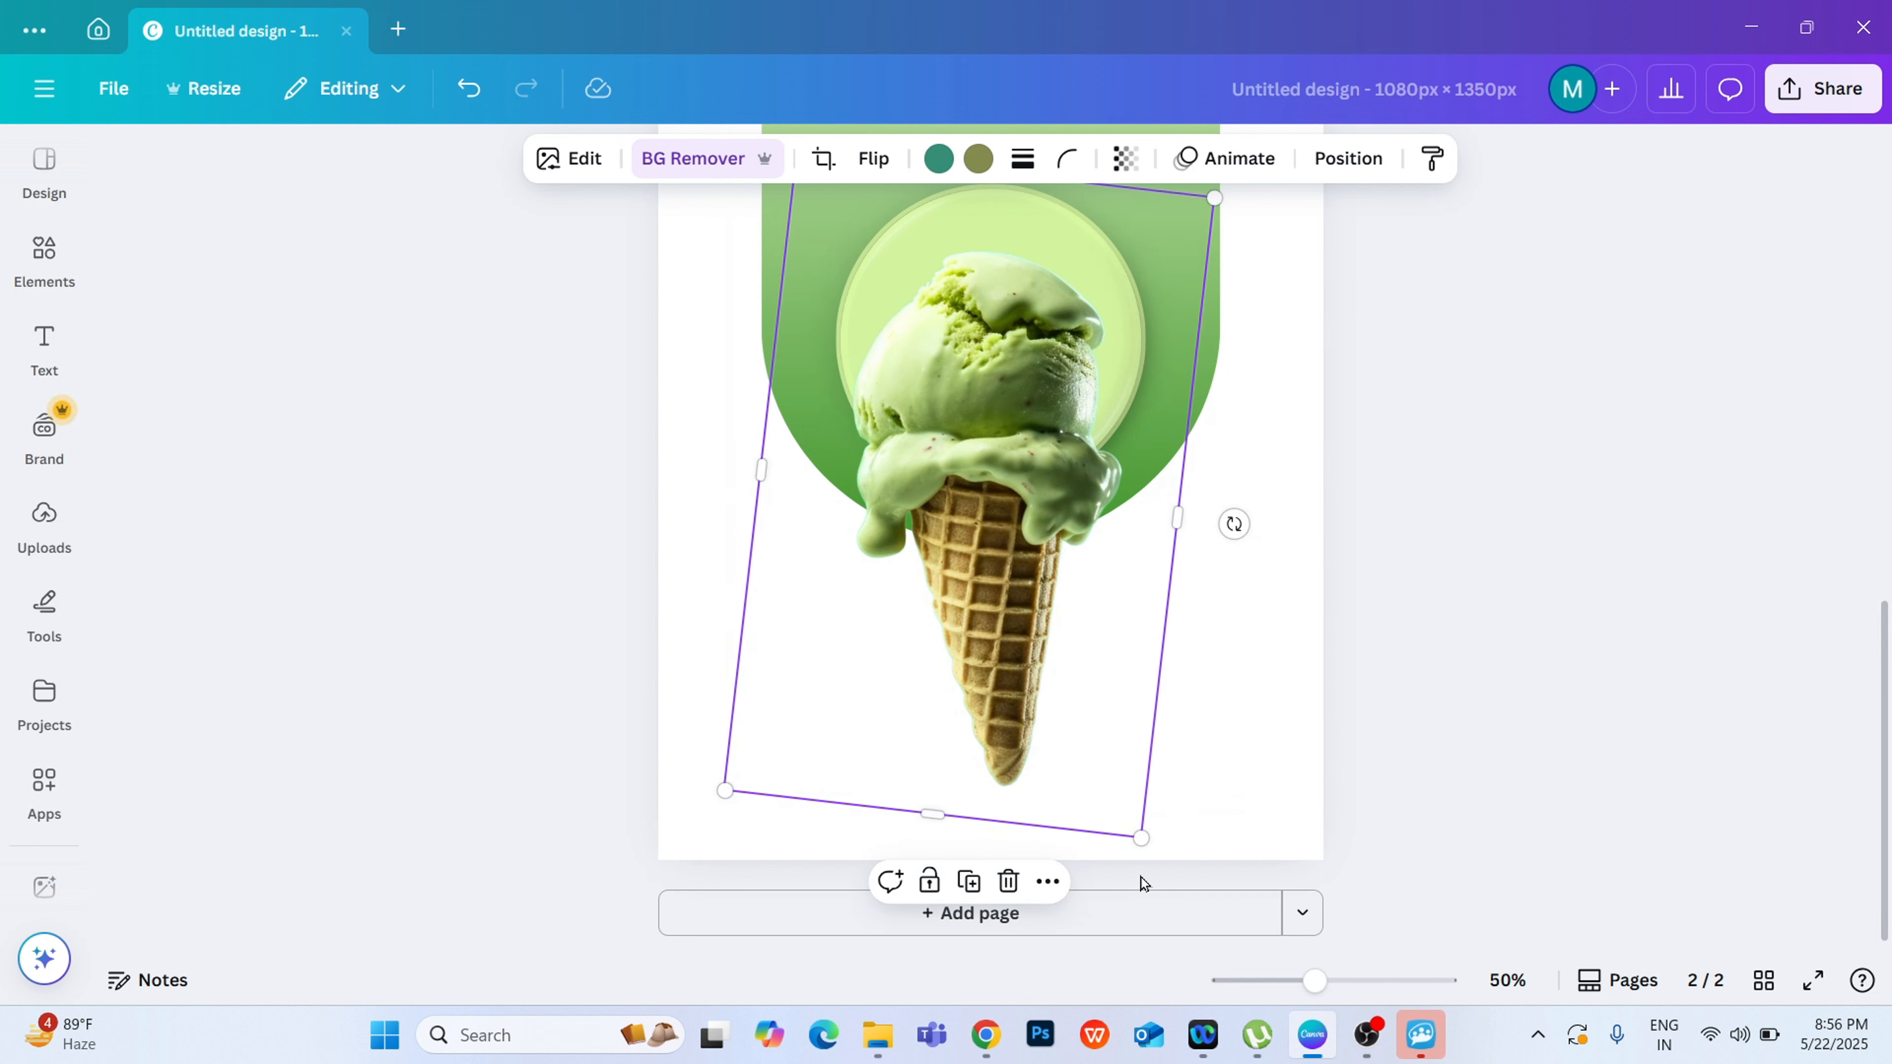
# Step: Enlarge the tilted cone slightly and place its scoop over the circle's lower part, with the tip near the page's bottom edge
pyautogui.moveTo(1136, 836); pyautogui.dragTo(1157, 871)
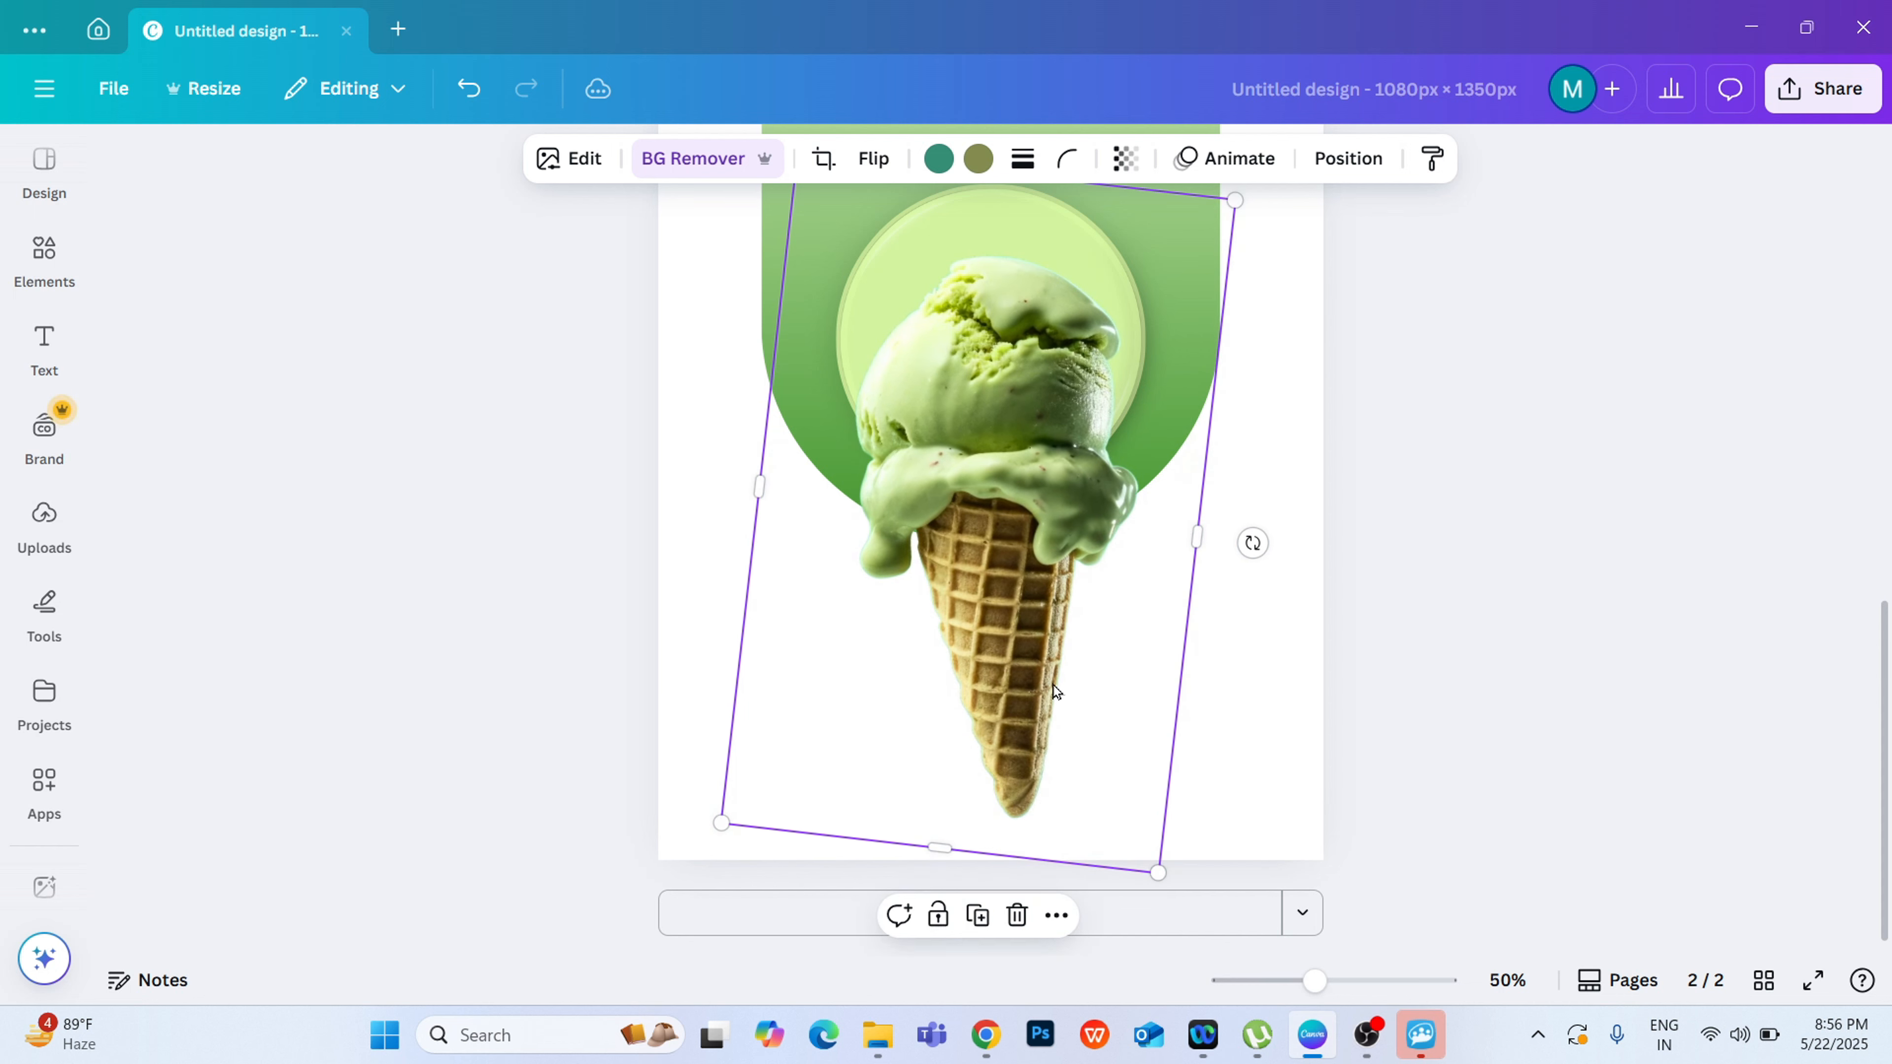
pyautogui.moveTo(1054, 686); pyautogui.dragTo(1058, 645)
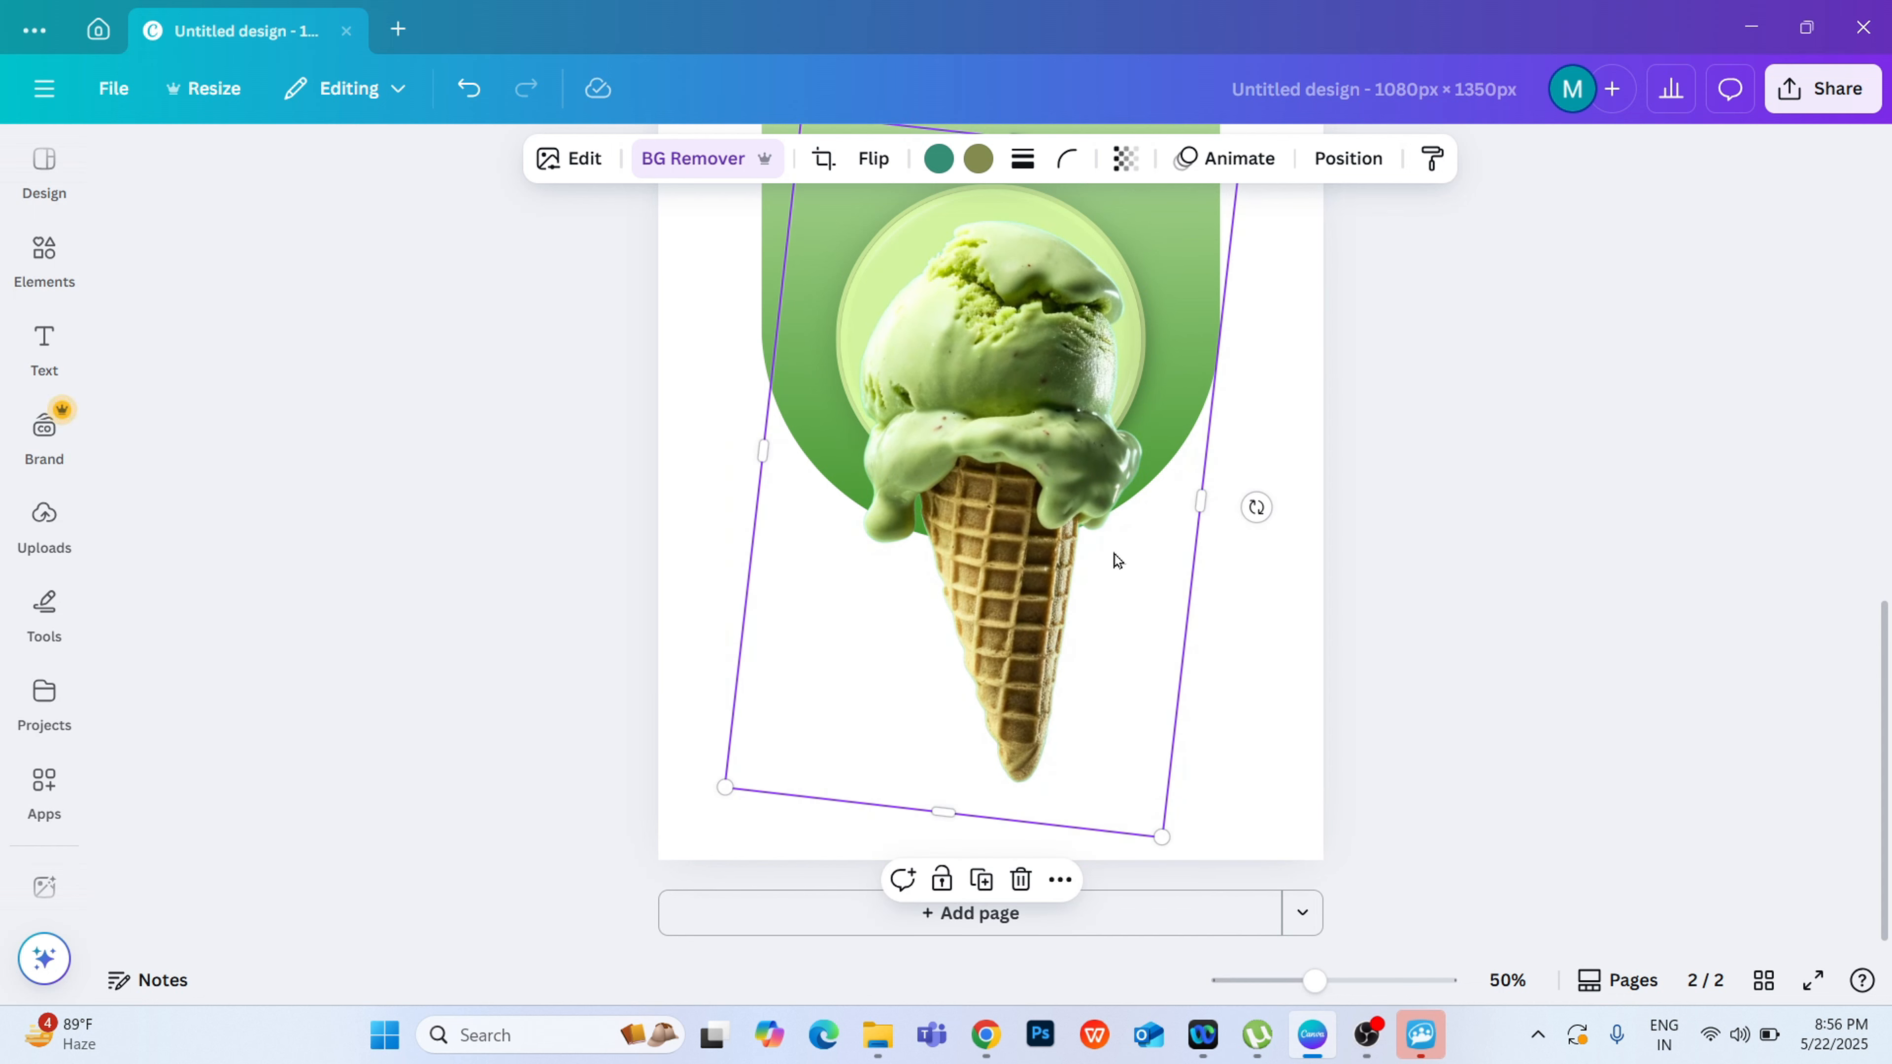
pyautogui.moveTo(1061, 576); pyautogui.dragTo(1058, 591)
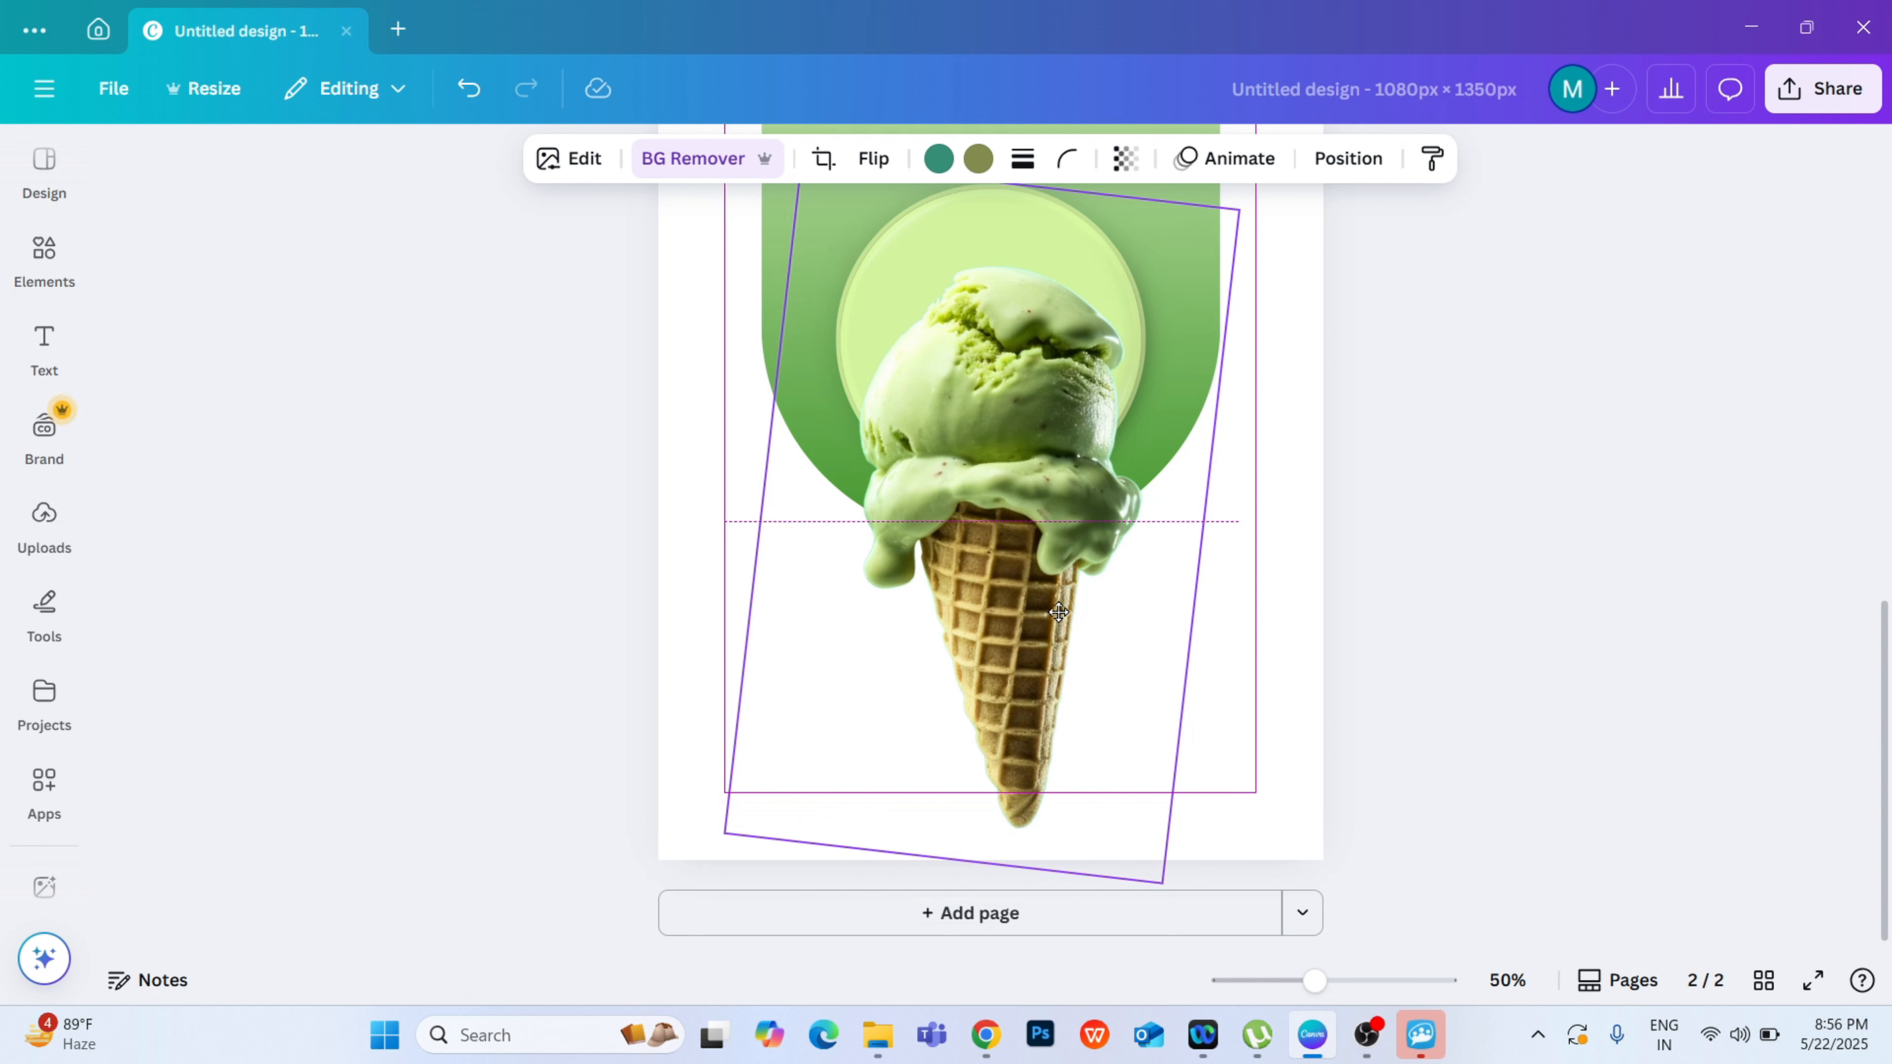
pyautogui.click(1564, 553)
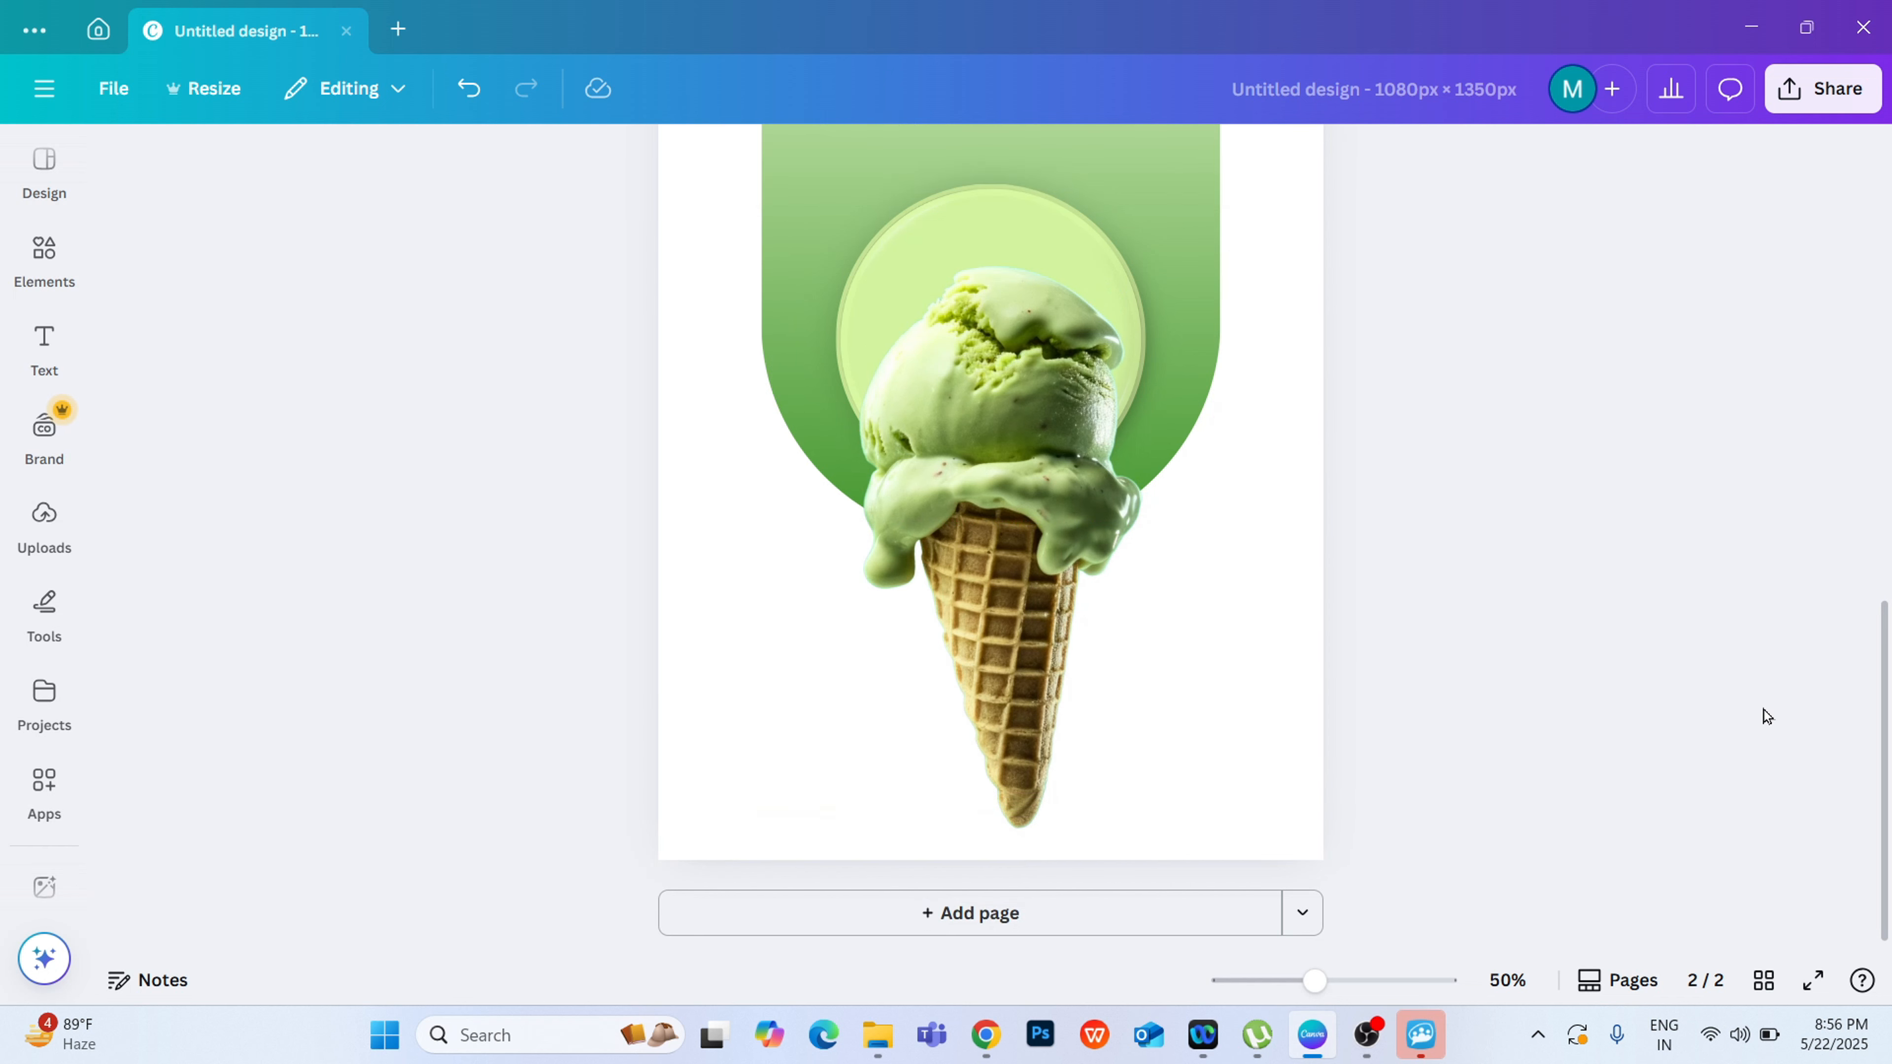
# Step: Search the element library for "pistachio" and limit the results to graphics
pyautogui.scroll(-2, 1763, 710)
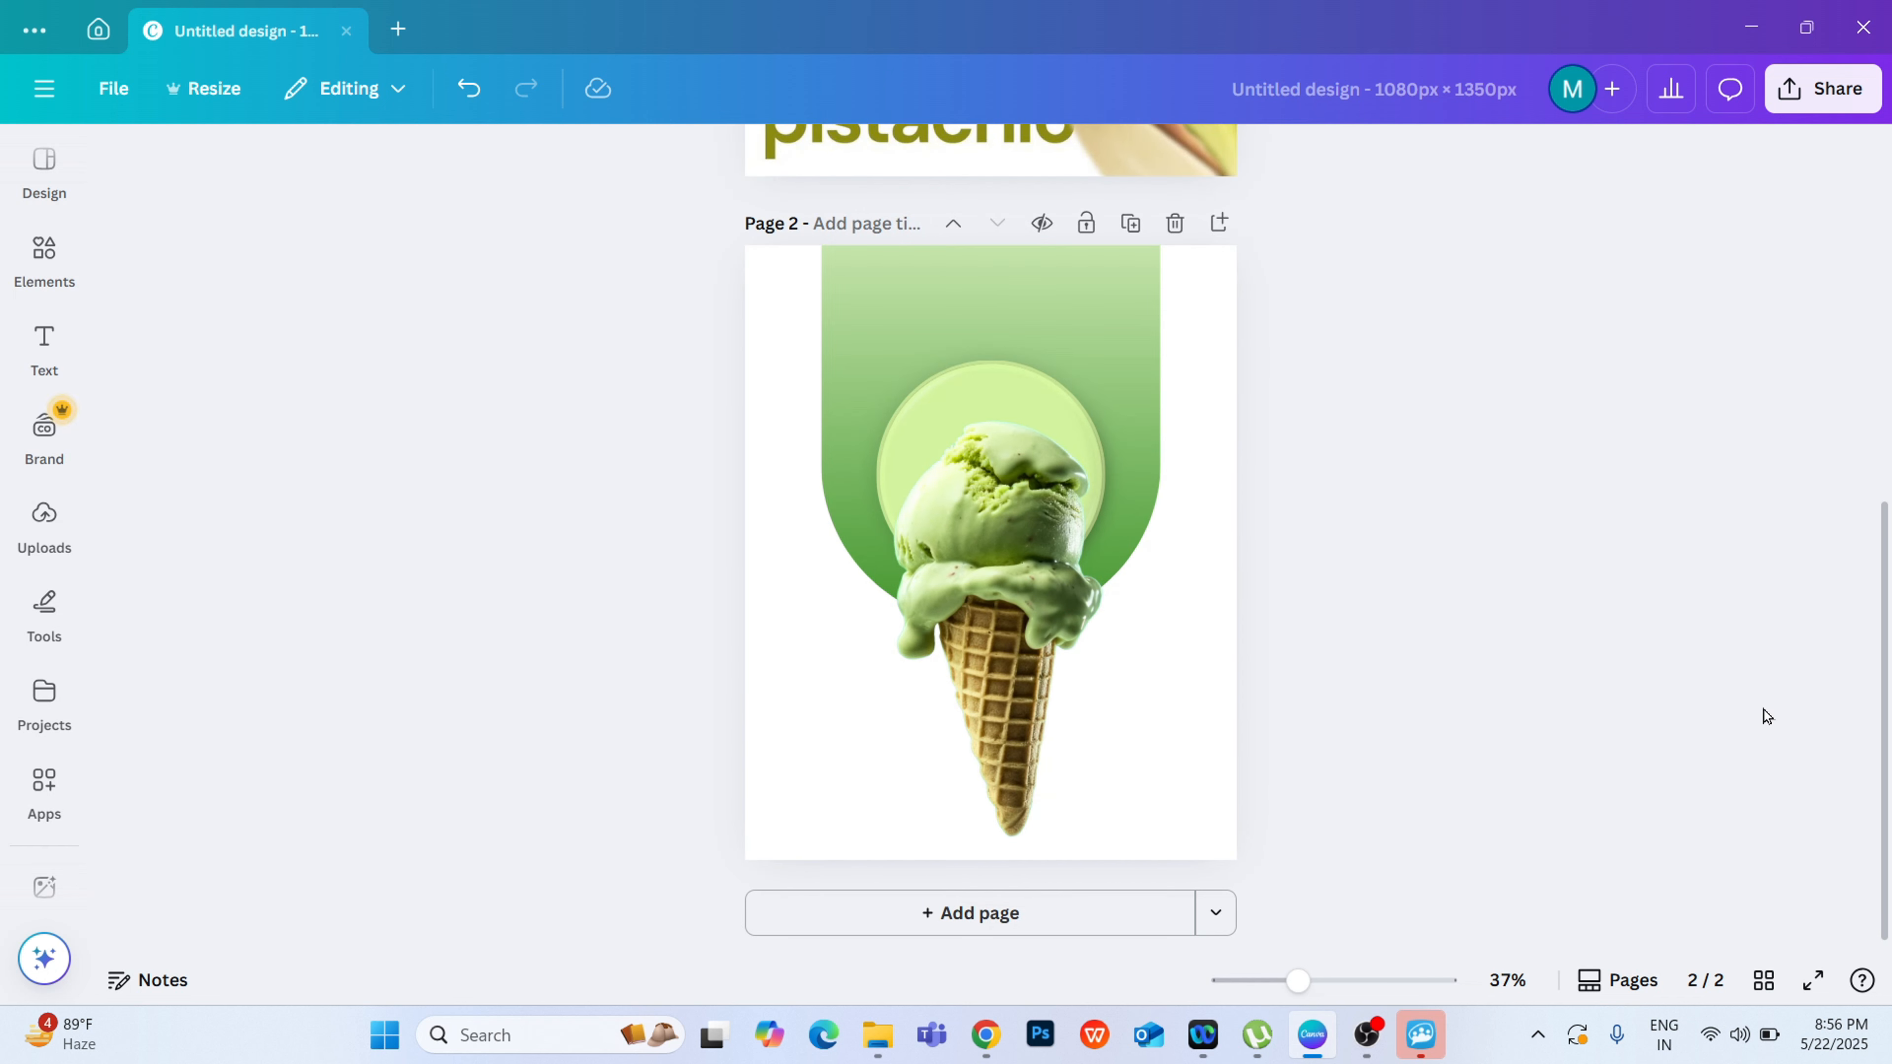
pyautogui.moveTo(1878, 684); pyautogui.dragTo(1878, 413)
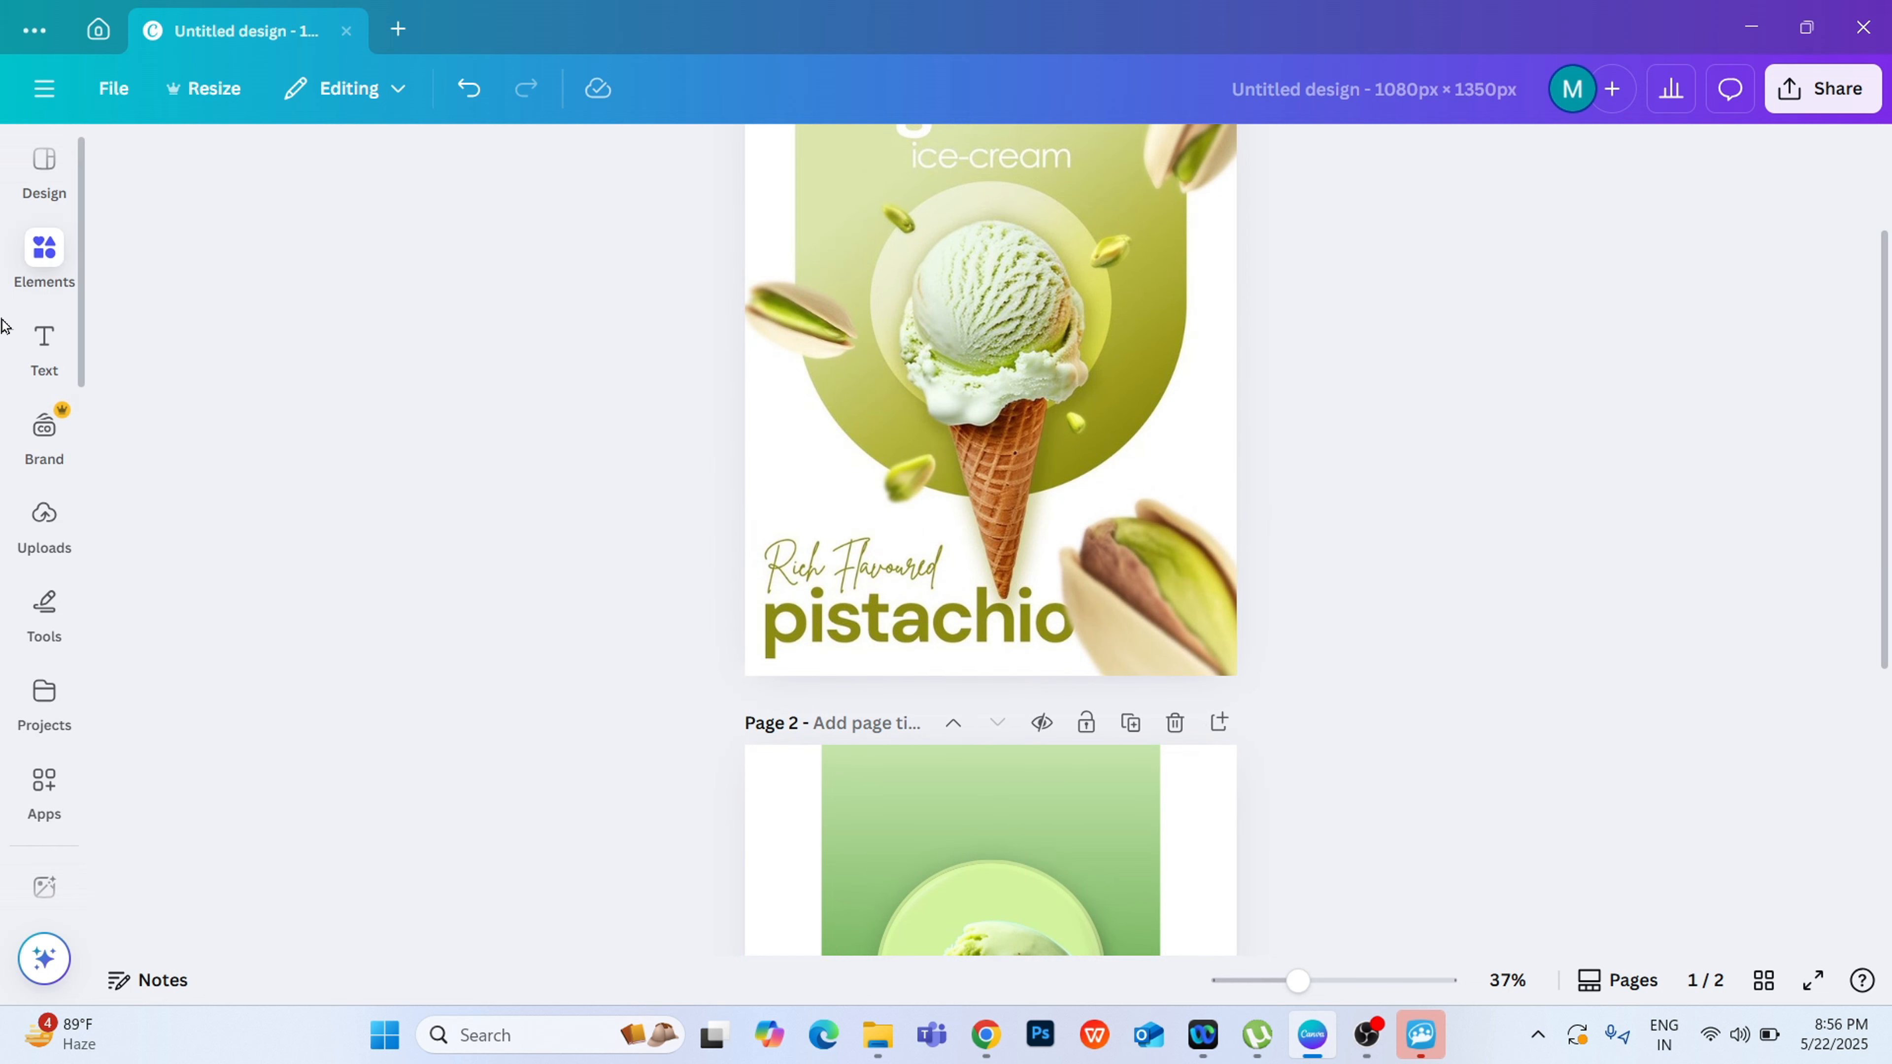
pyautogui.click(43, 257)
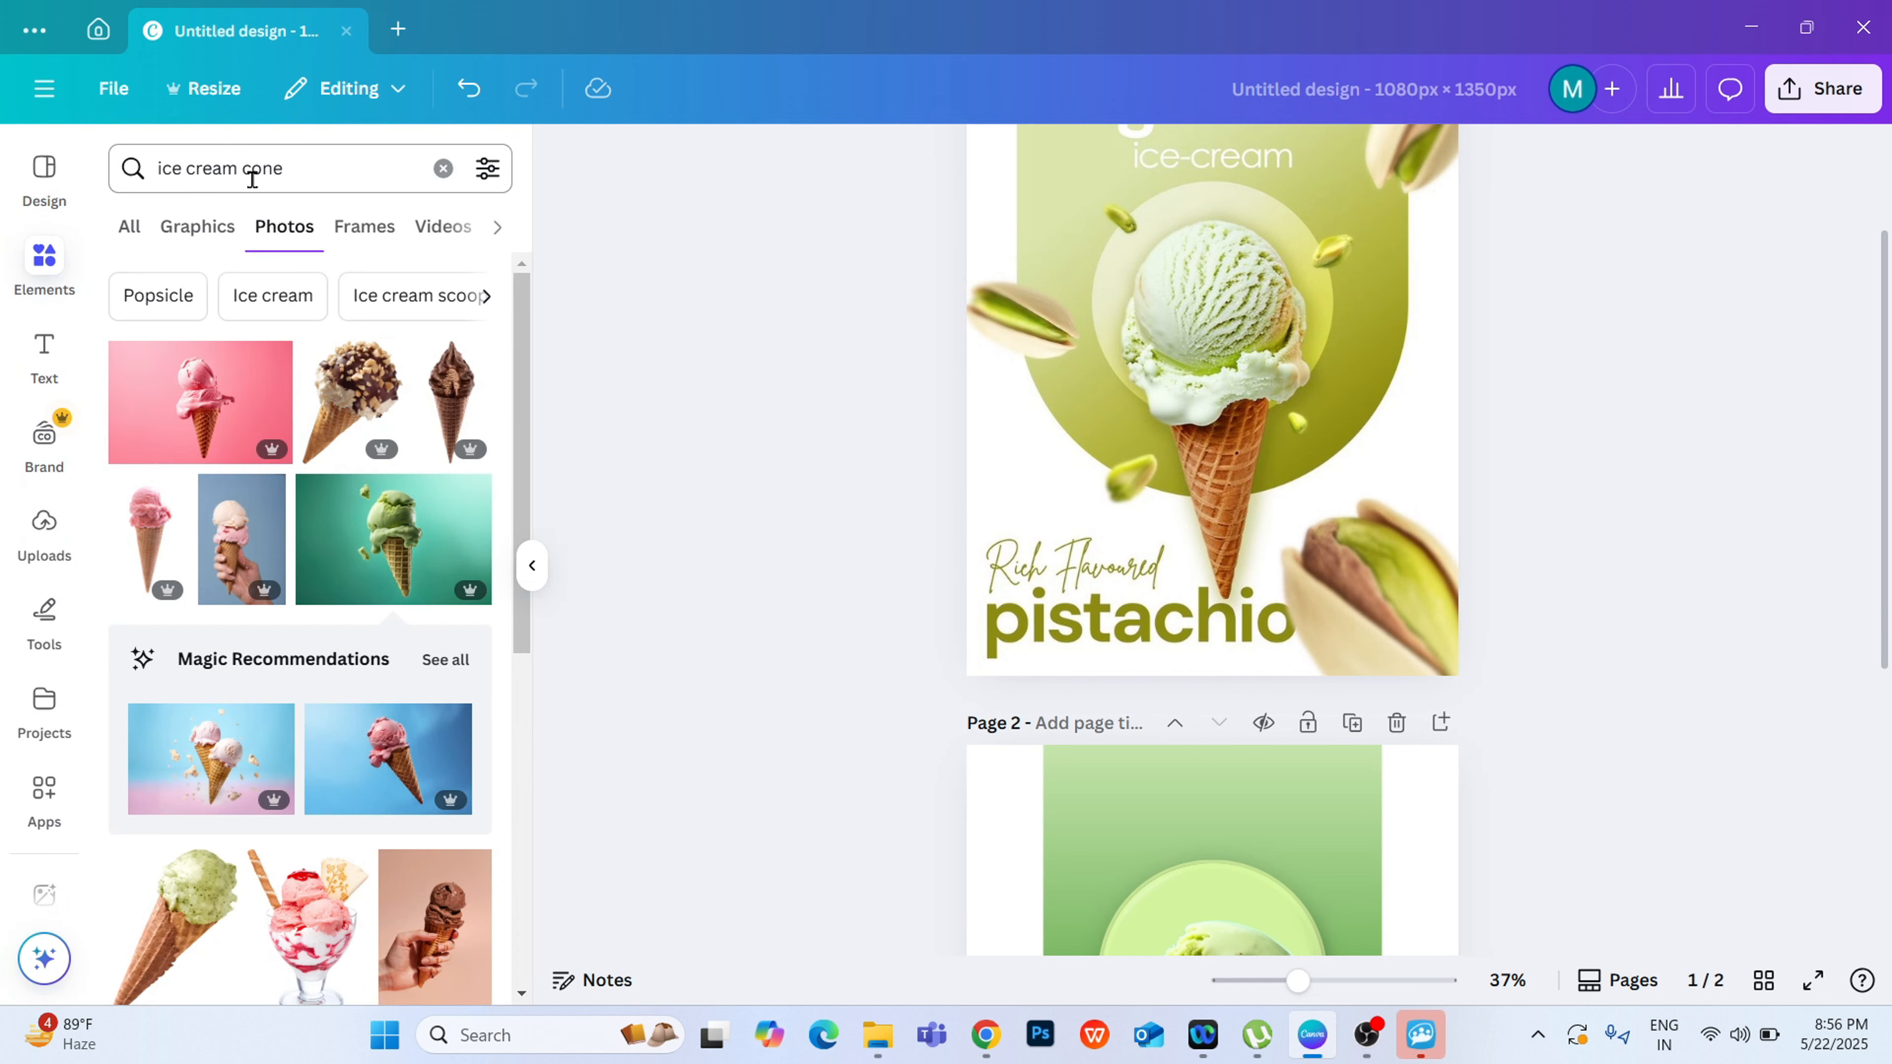
pyautogui.click(309, 172)
pyautogui.moveTo(308, 172); pyautogui.dragTo(161, 214)
pyautogui.write('pistachio')
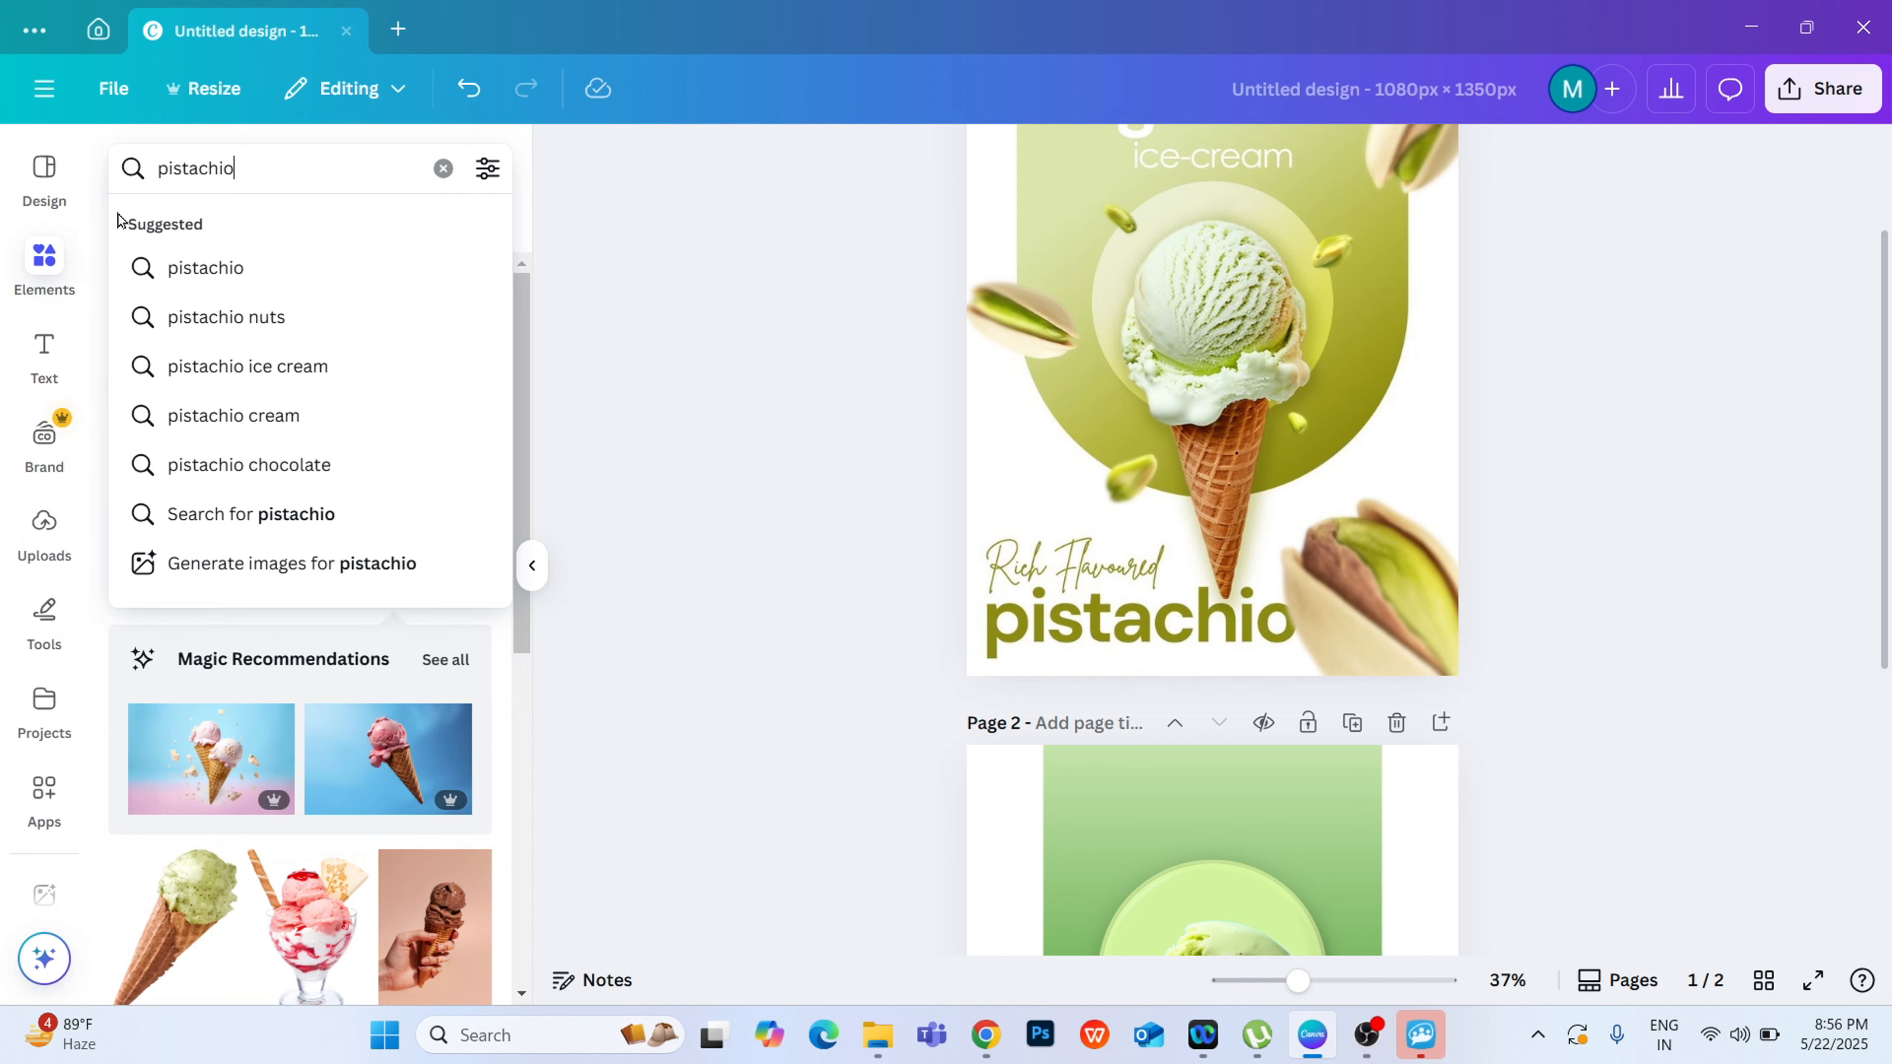
pyautogui.press('Return')
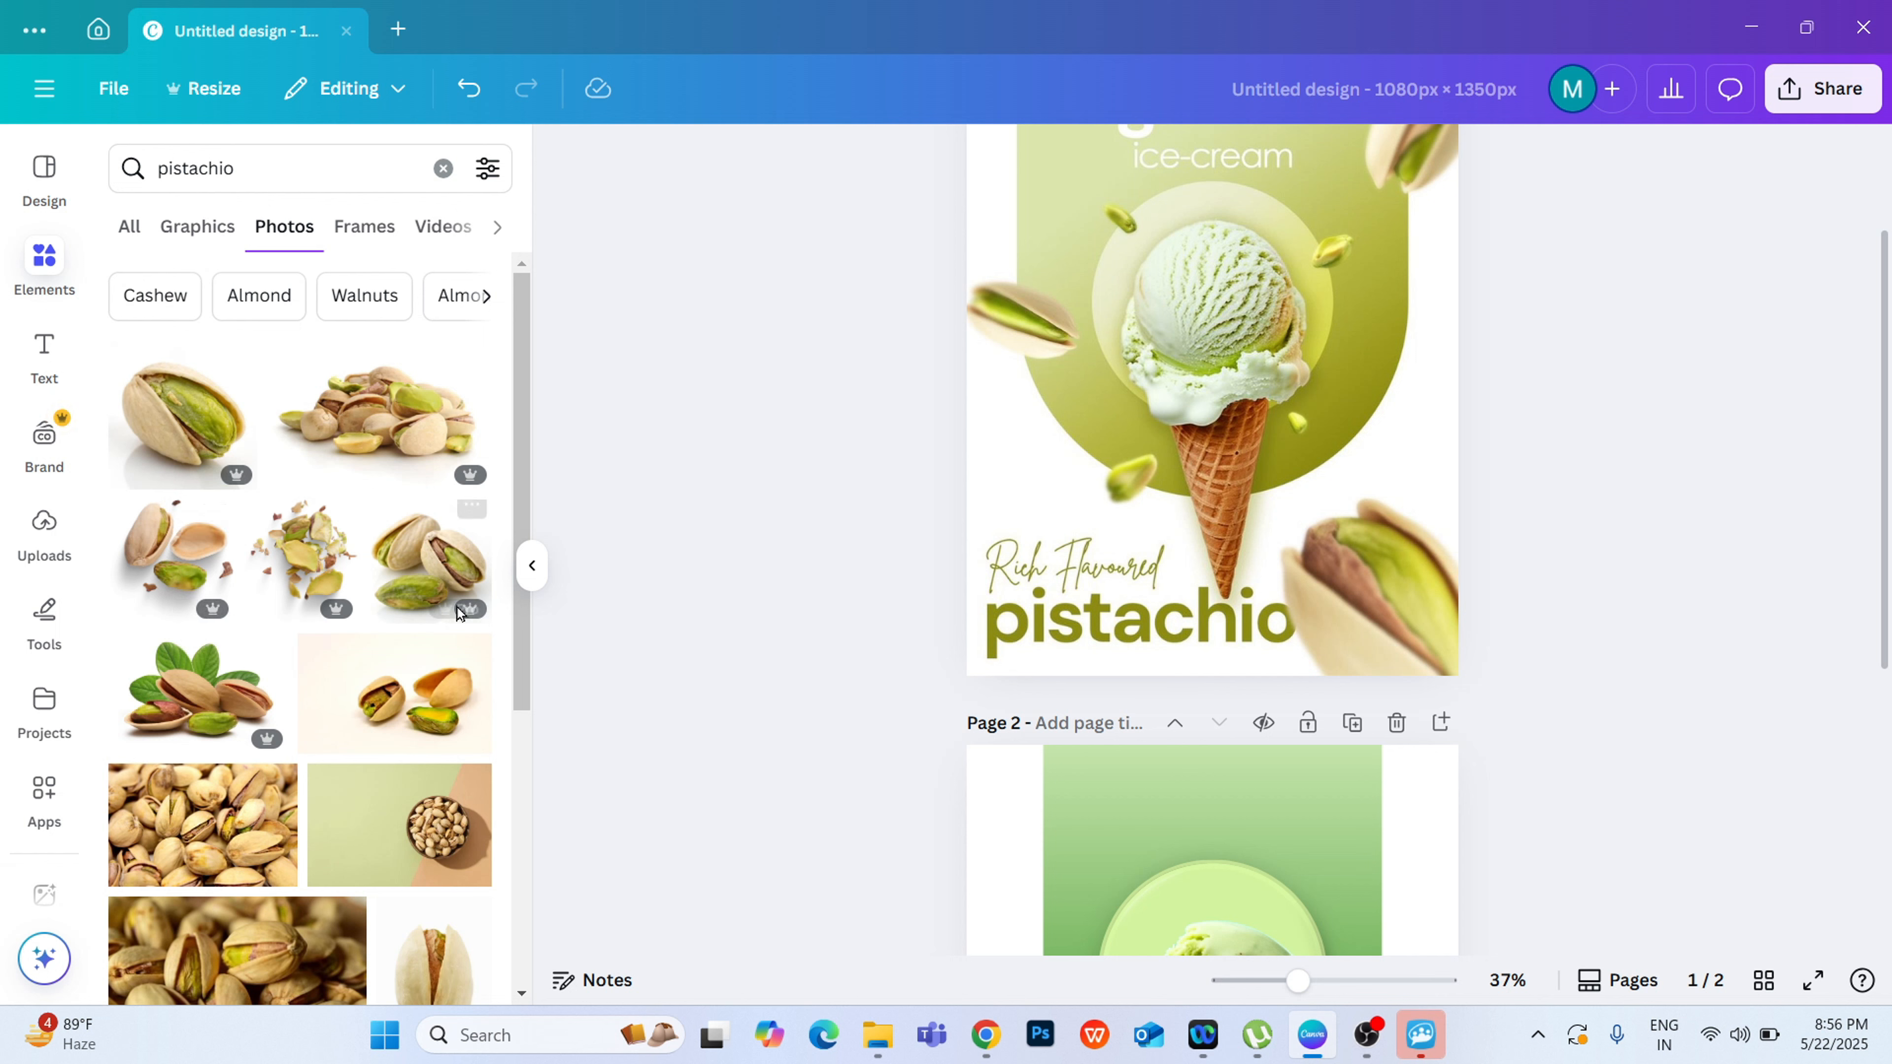
pyautogui.click(194, 246)
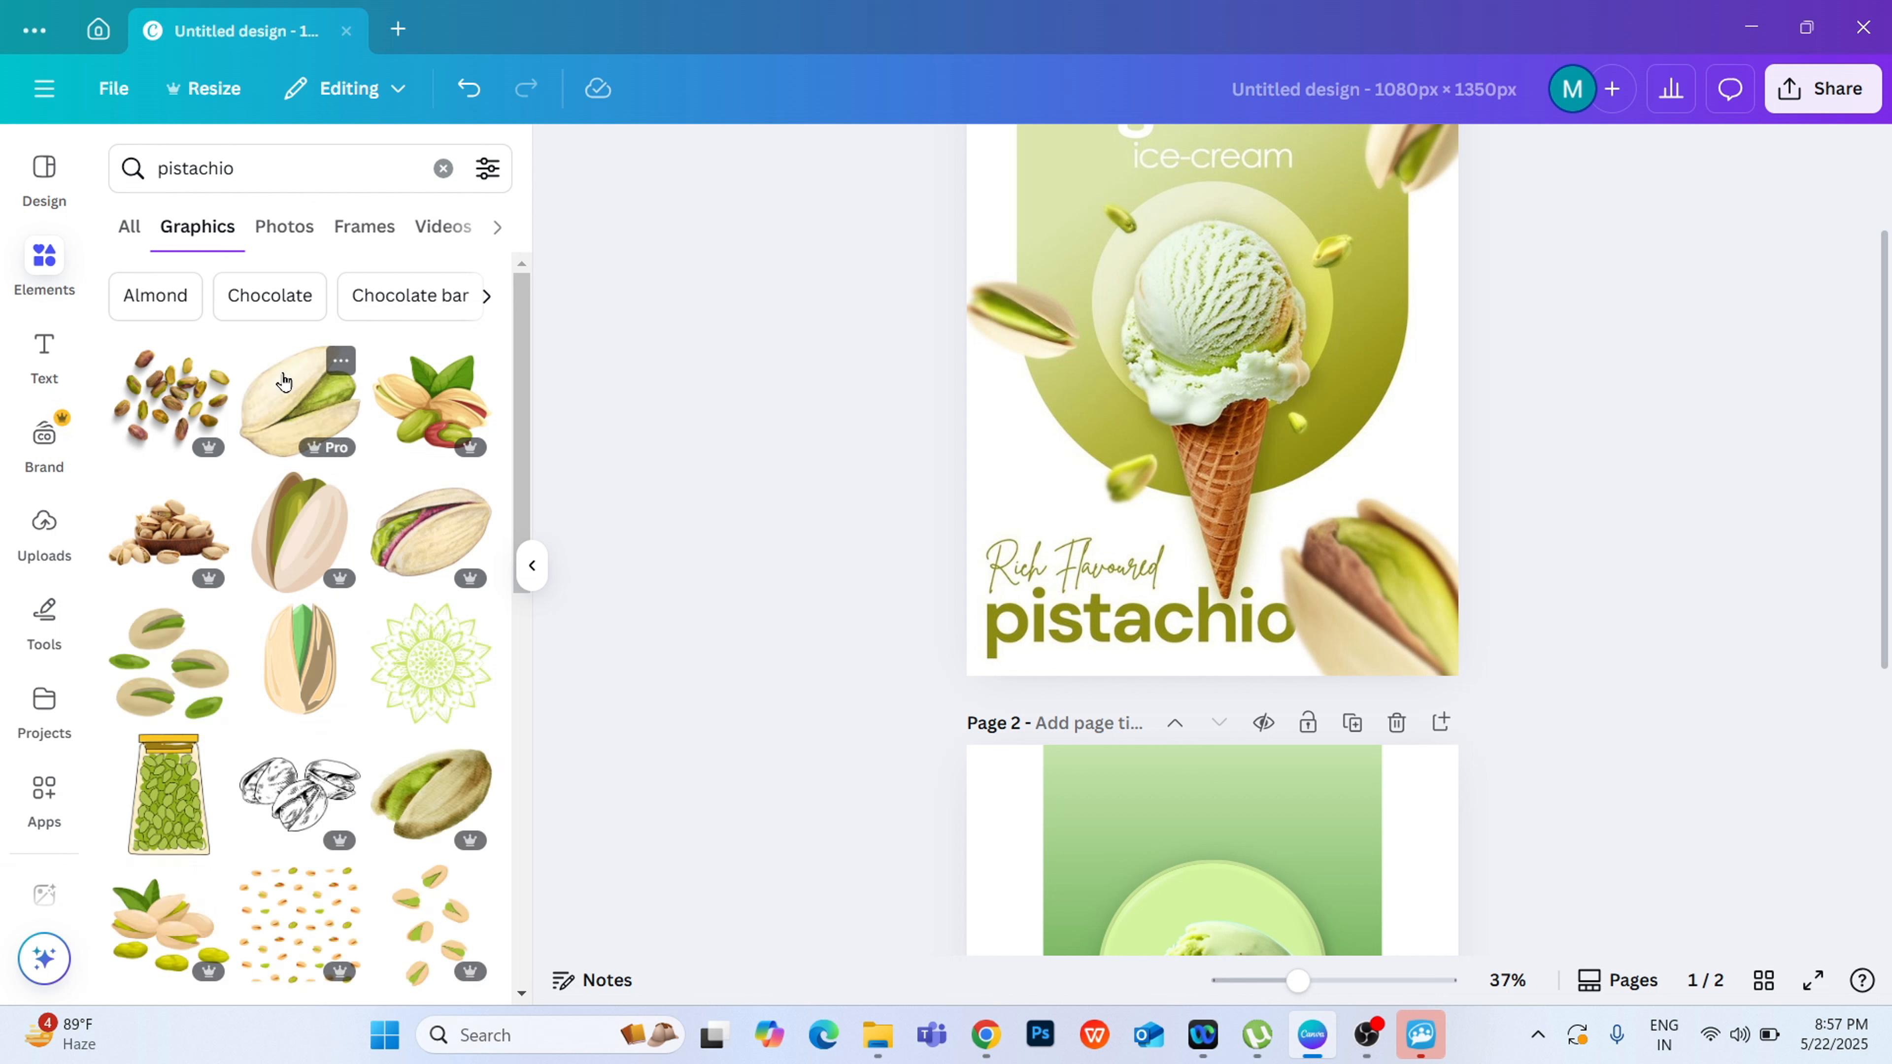
# Step: Limit the pistachio results to photos and add the photo of a single half-open pistachio to page 2
pyautogui.click(284, 227)
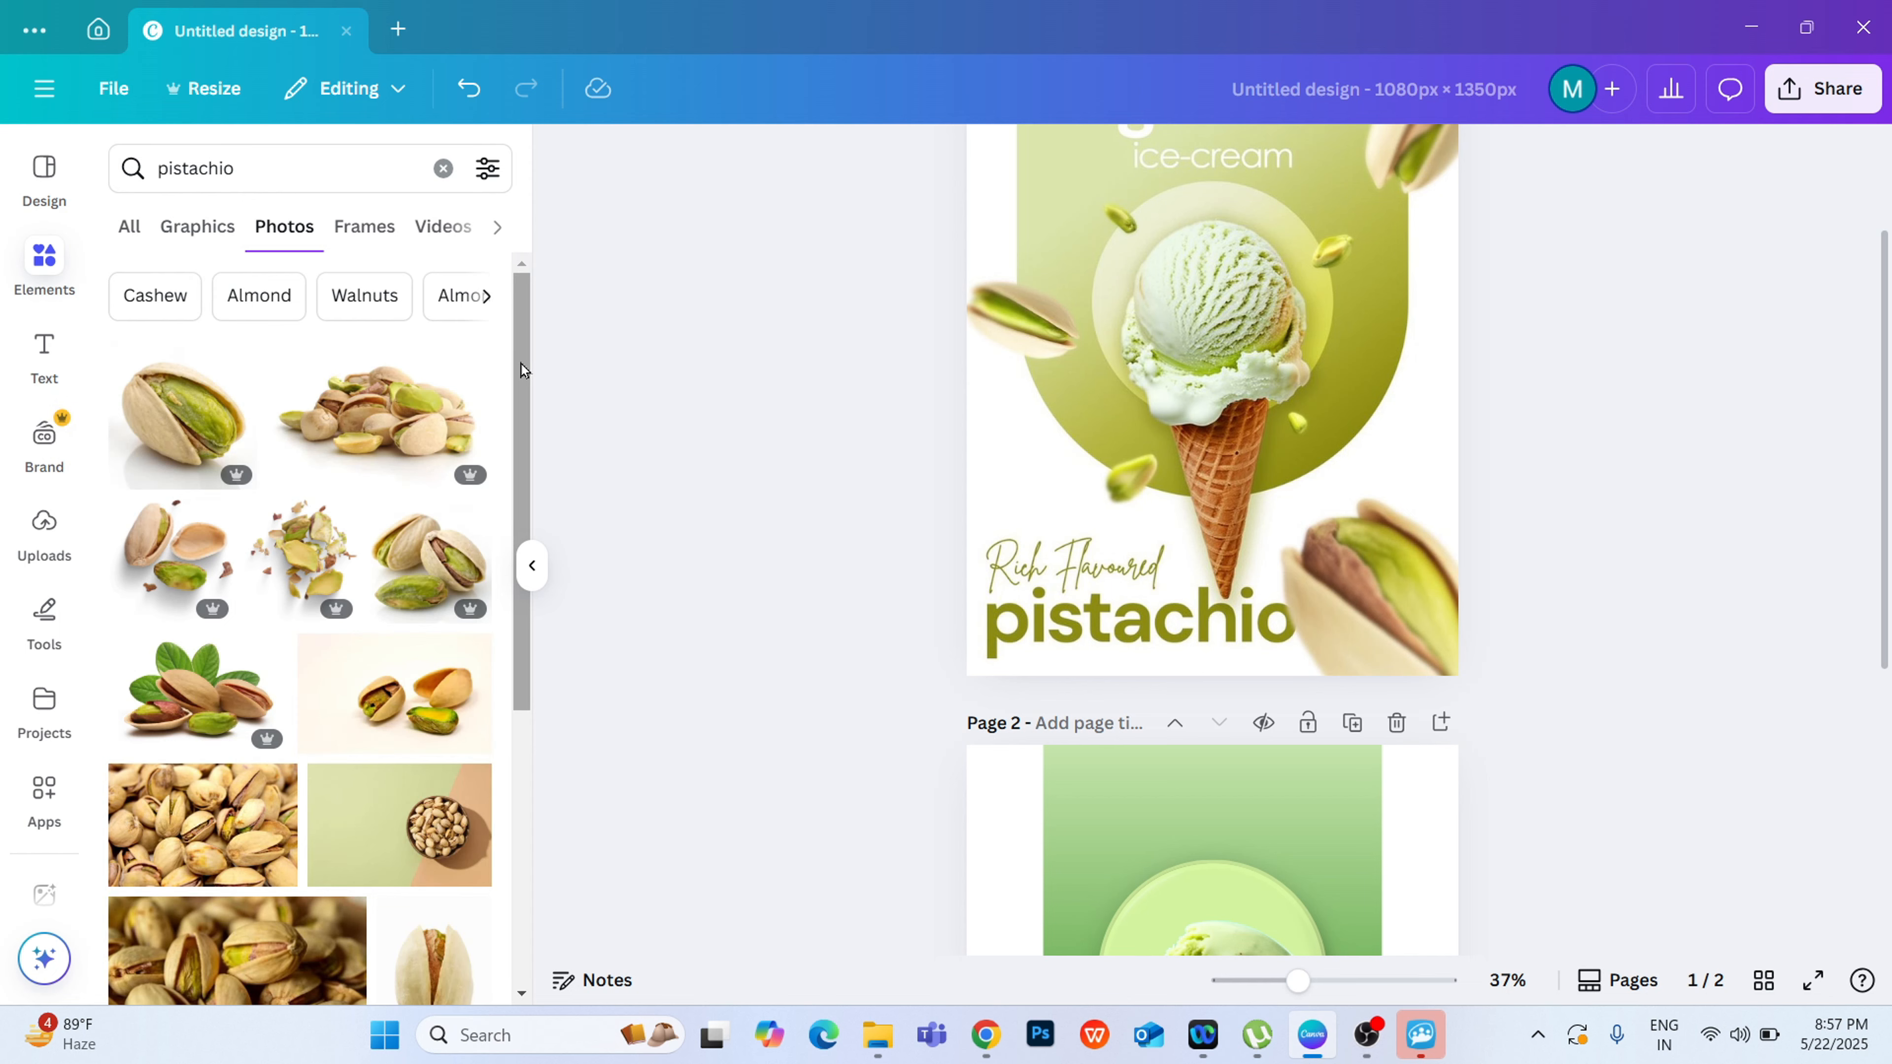
pyautogui.moveTo(521, 364)
pyautogui.mouseDown()
pyautogui.moveTo(475, 580)
pyautogui.moveTo(466, 777)
pyautogui.moveTo(484, 808)
pyautogui.moveTo(545, 619)
pyautogui.moveTo(487, 358)
pyautogui.mouseUp()
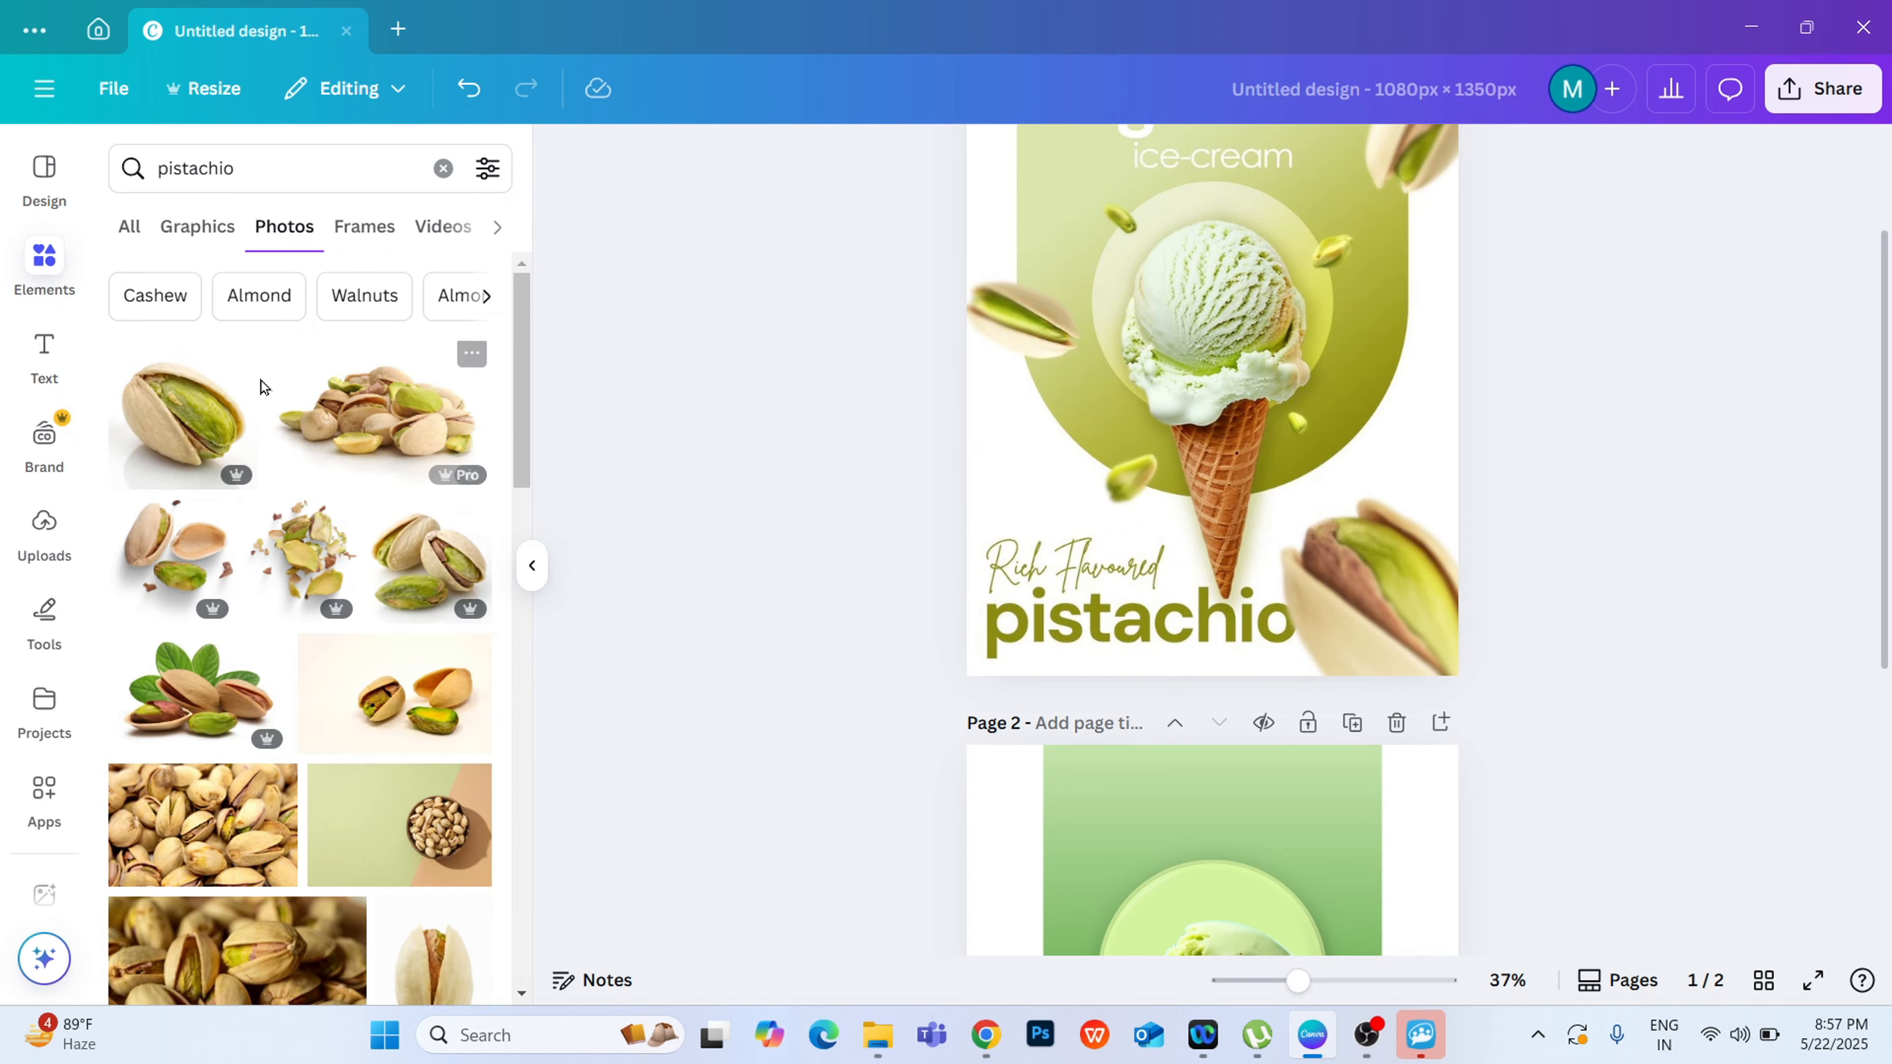
pyautogui.click(216, 395)
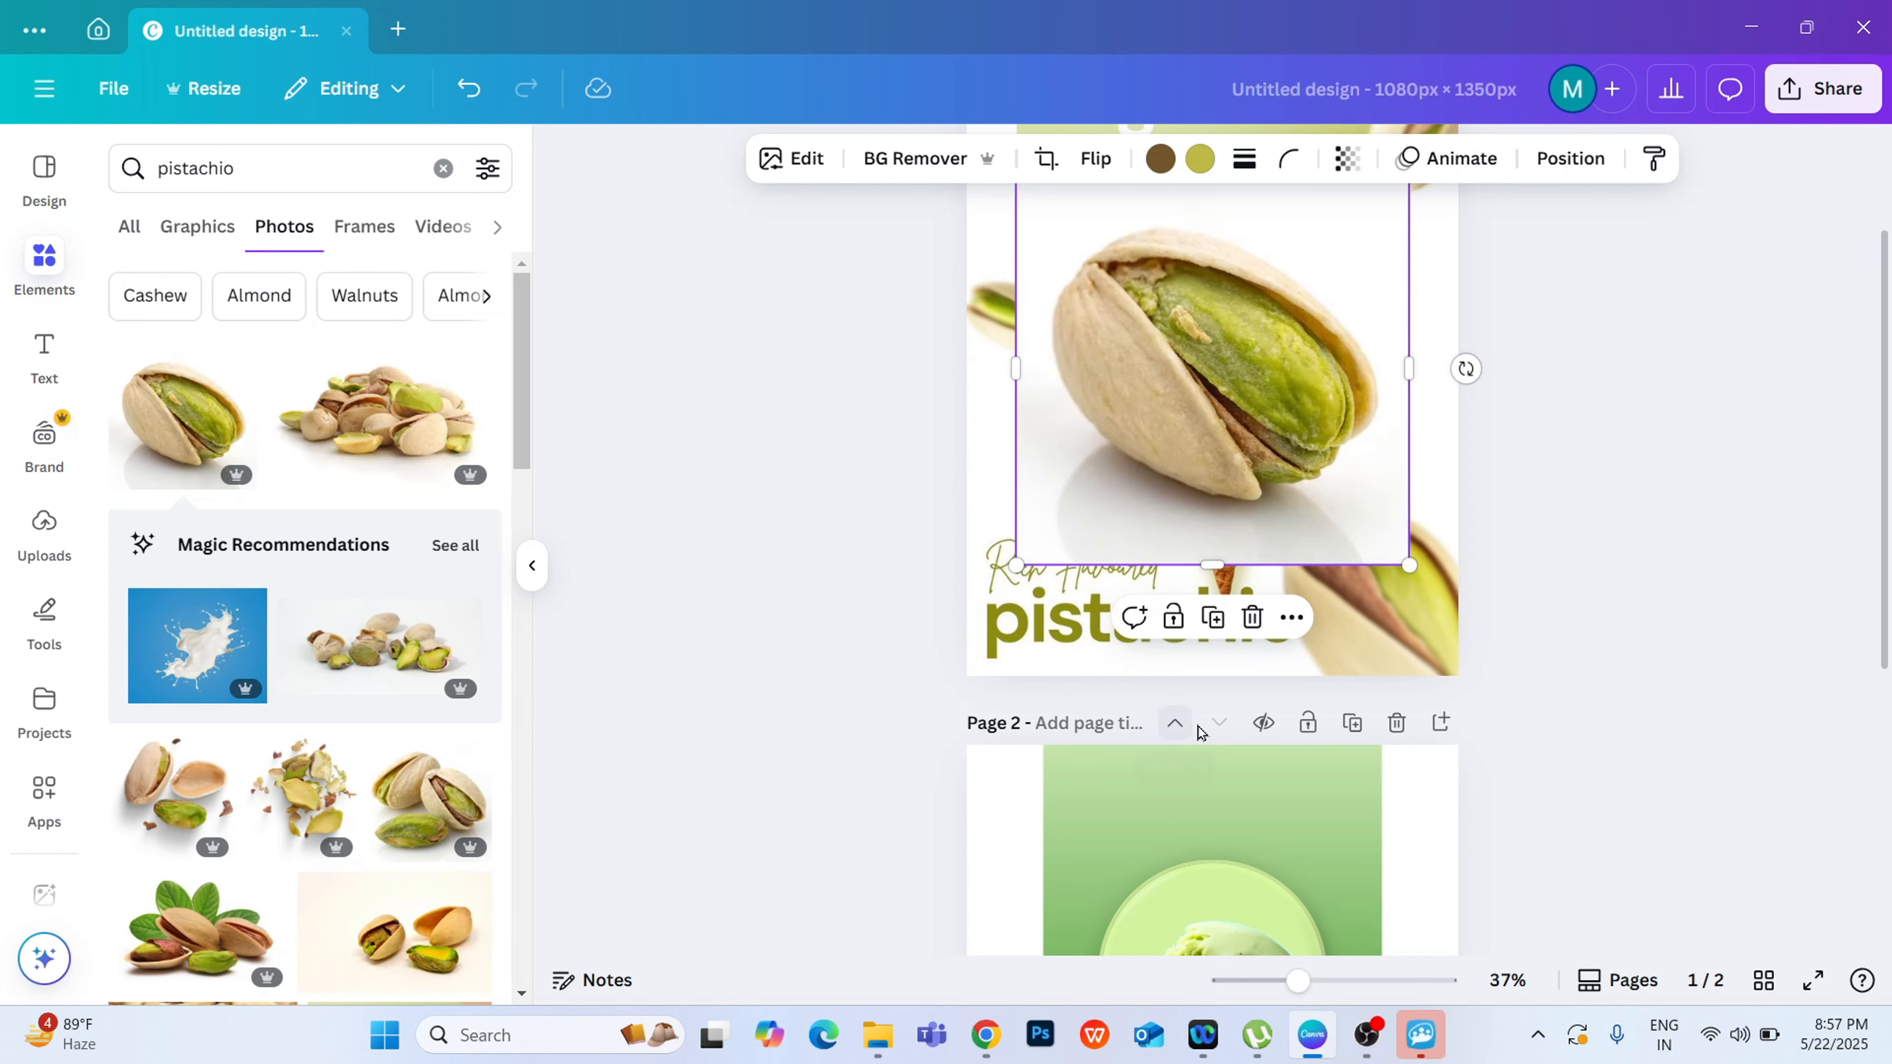
pyautogui.click(1251, 617)
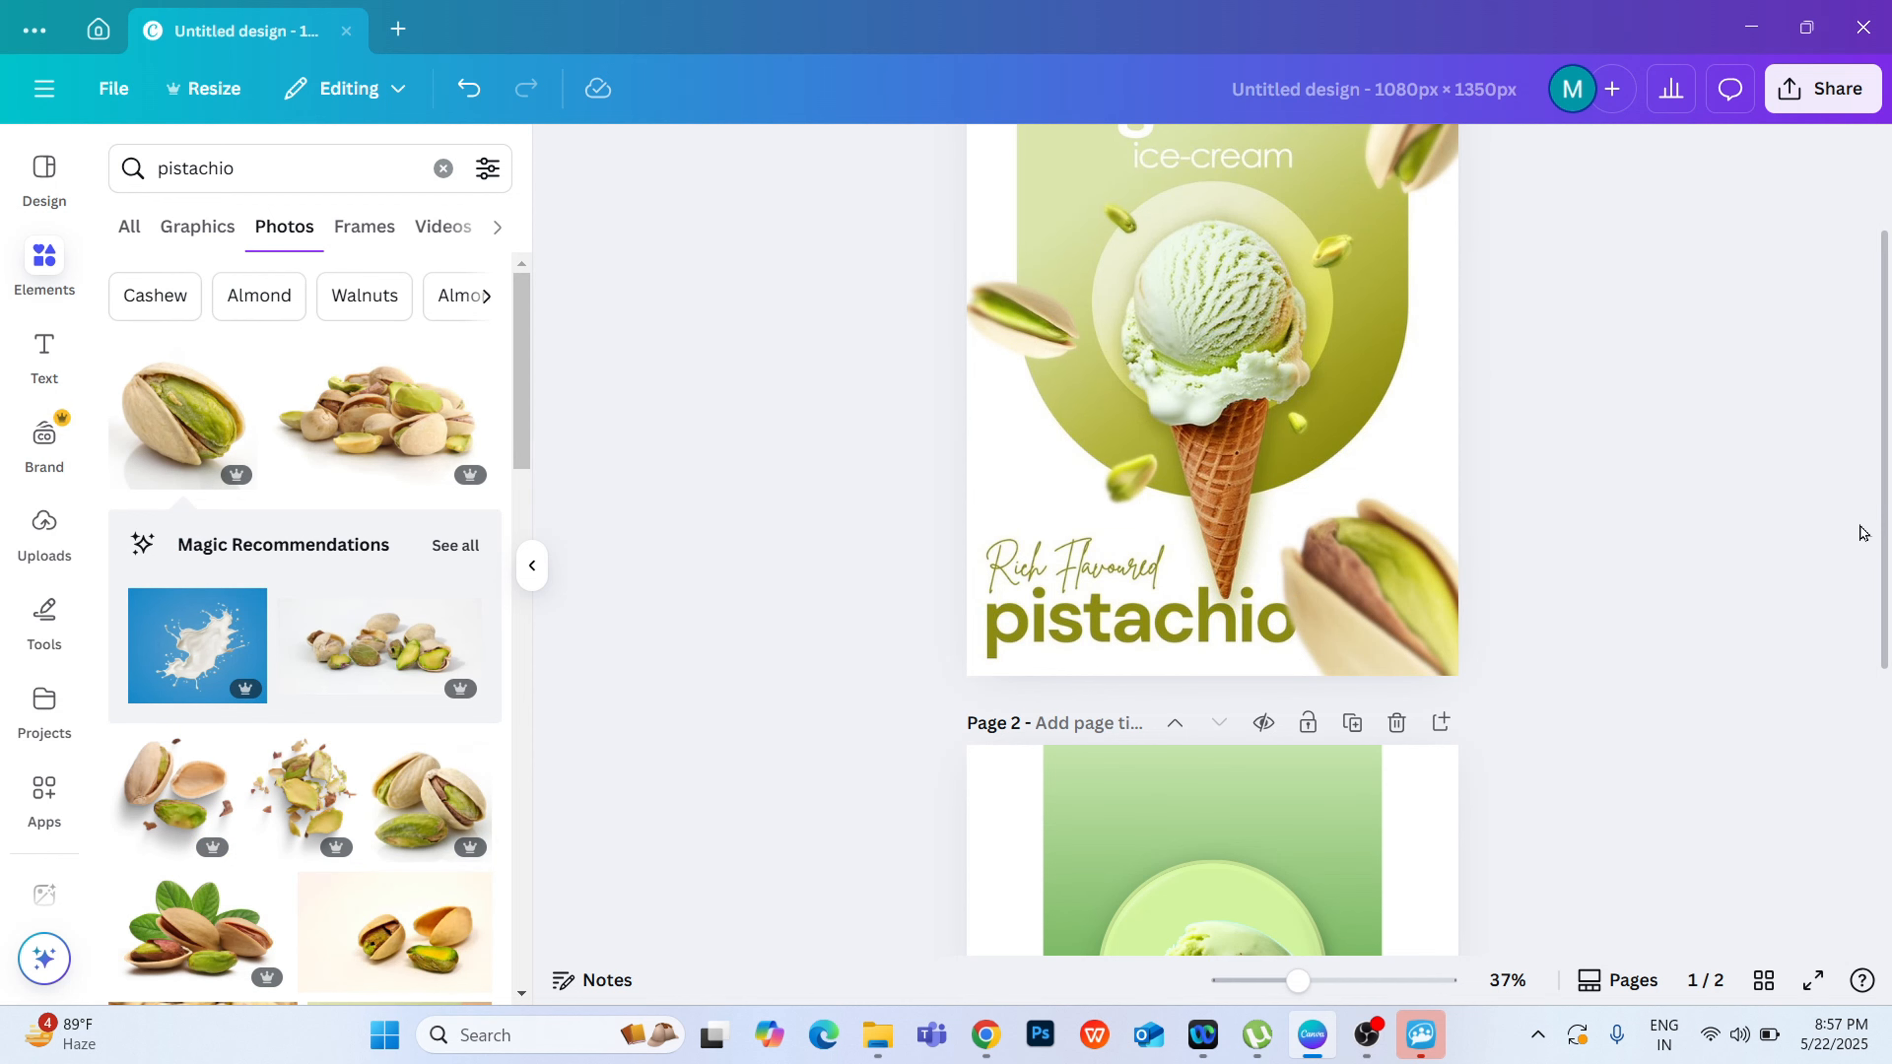
pyautogui.scroll(-5, 1862, 532)
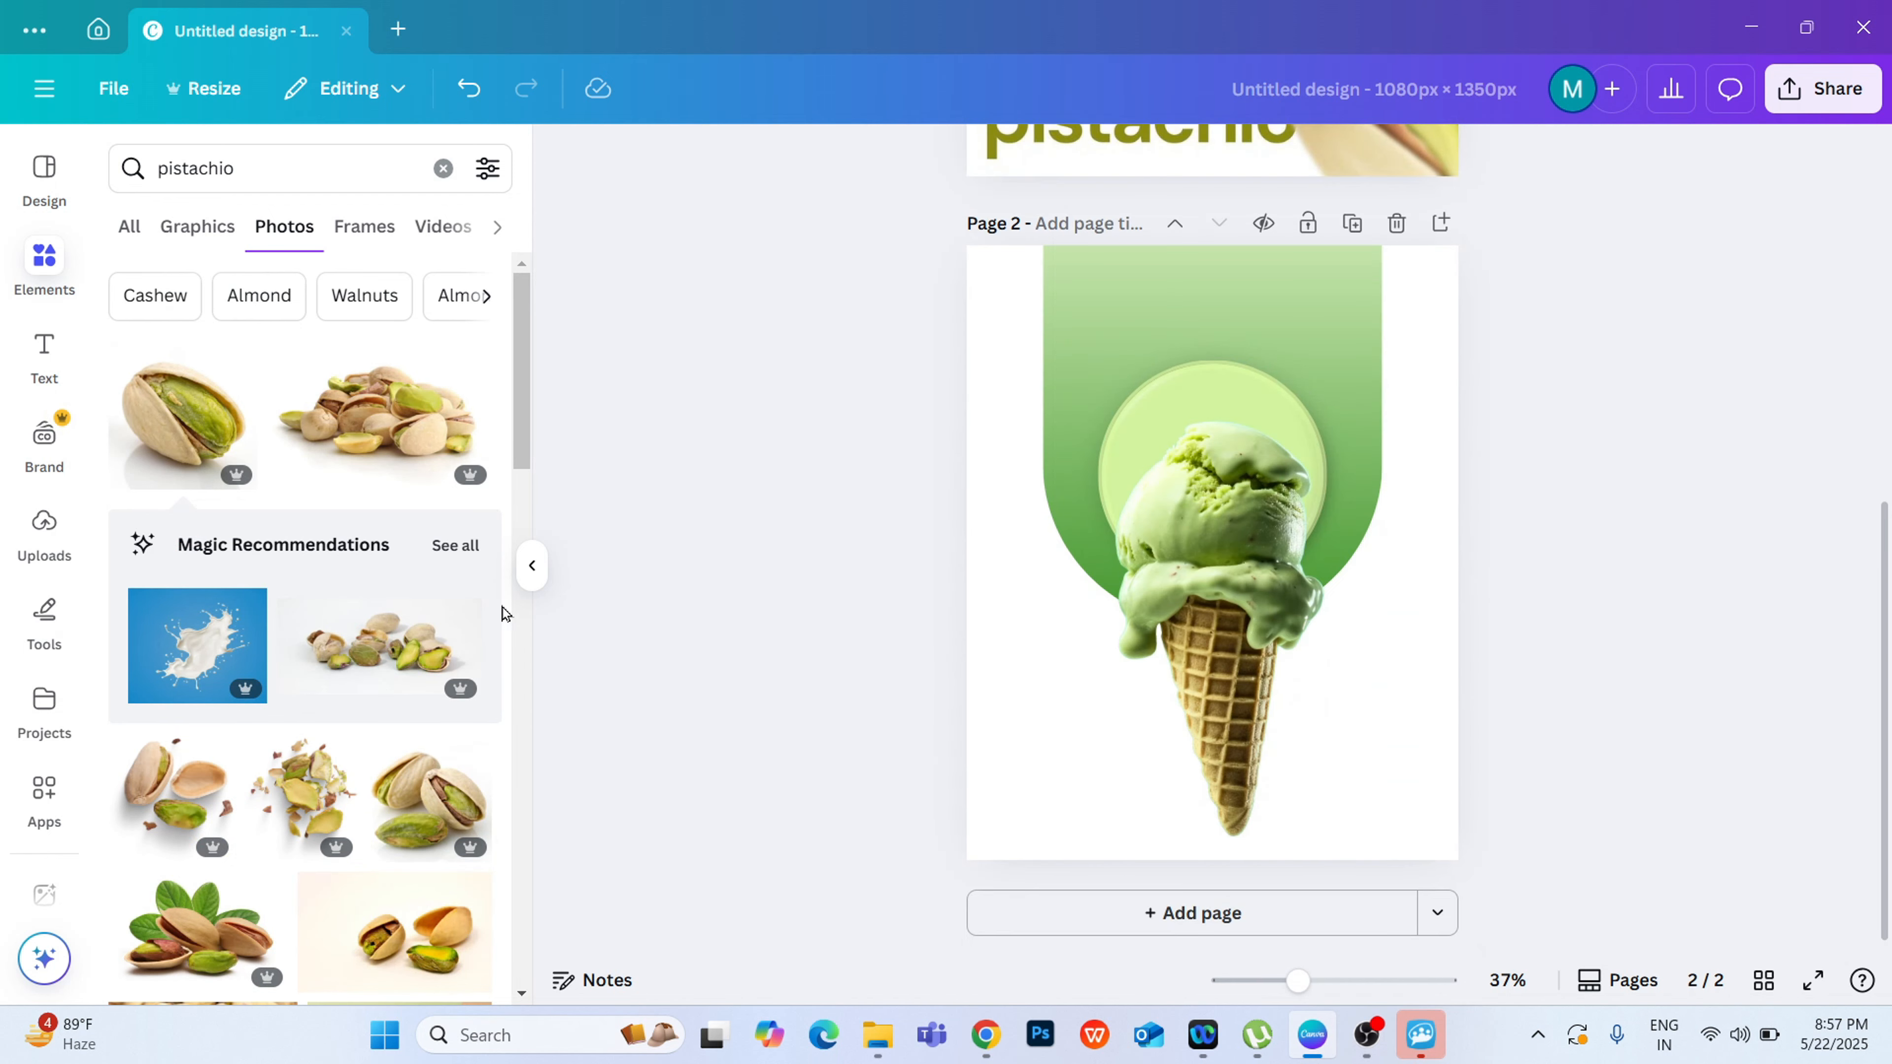
pyautogui.click(190, 413)
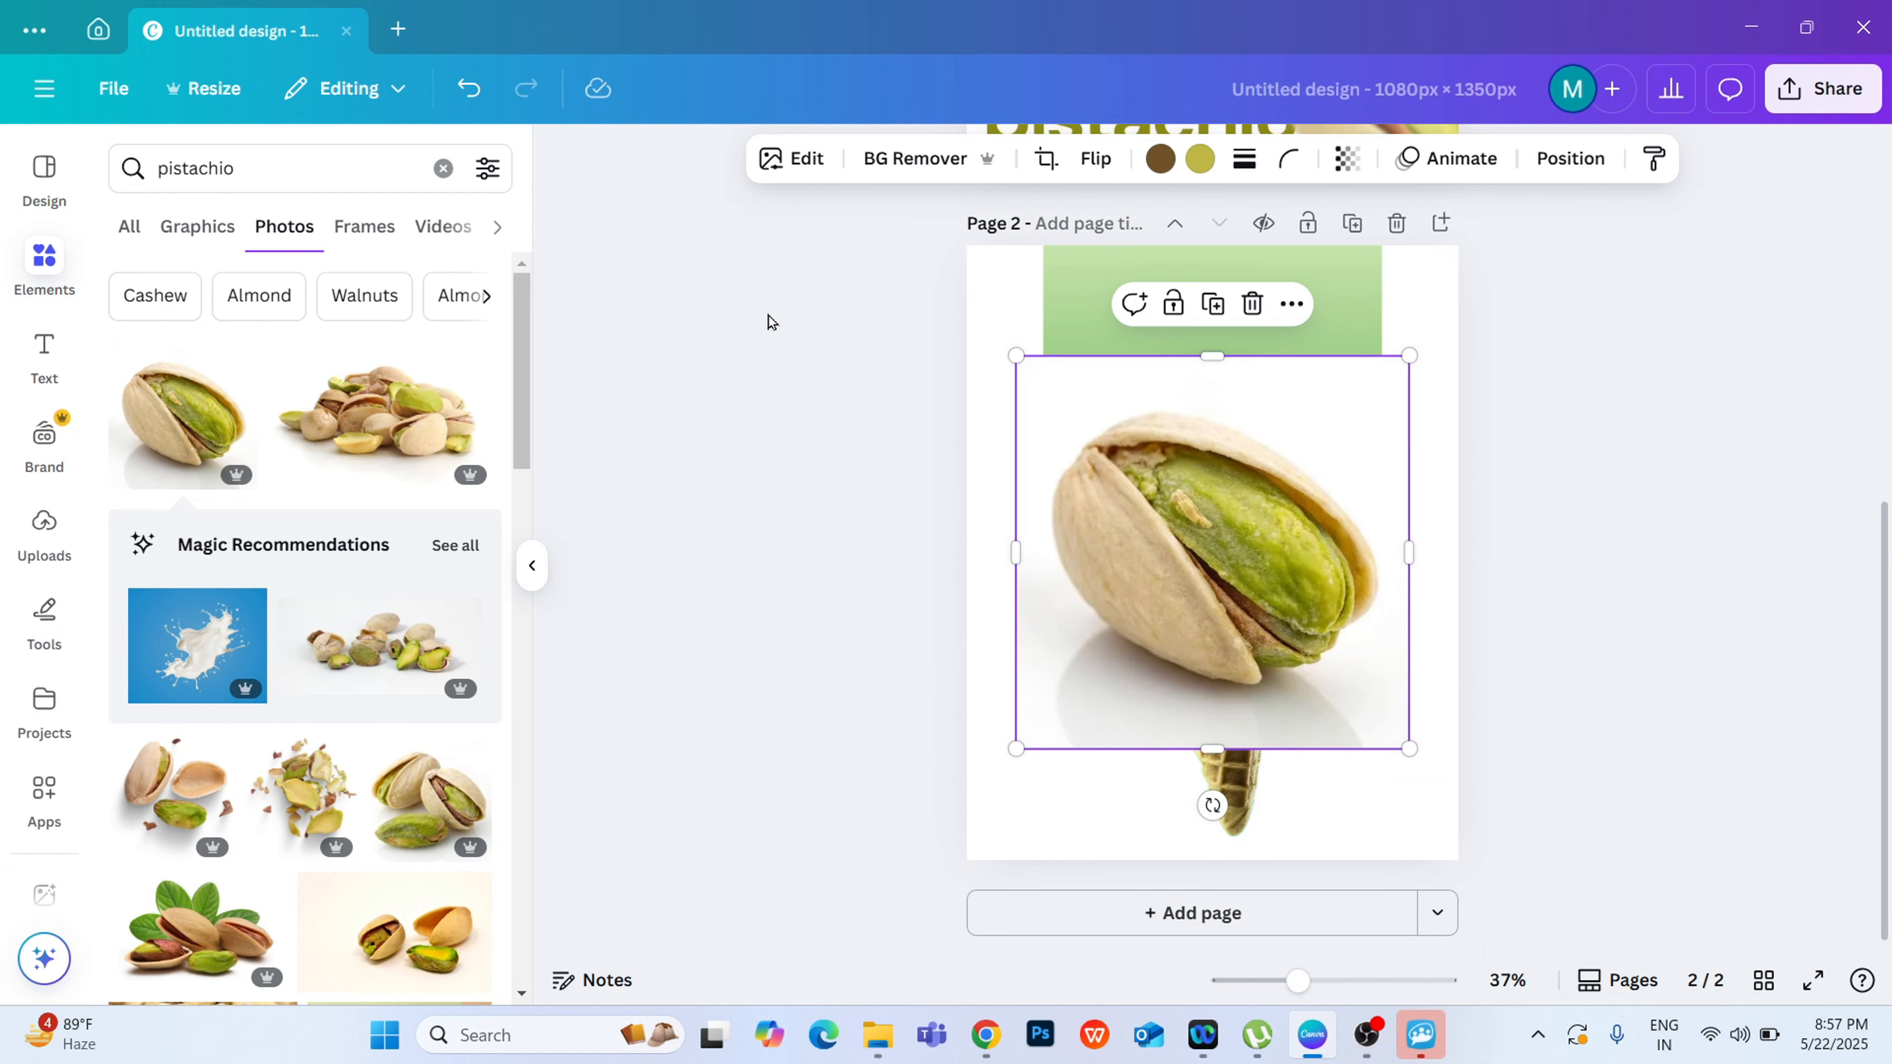
# Step: Remove the background from the pistachio photo
pyautogui.click(748, 319)
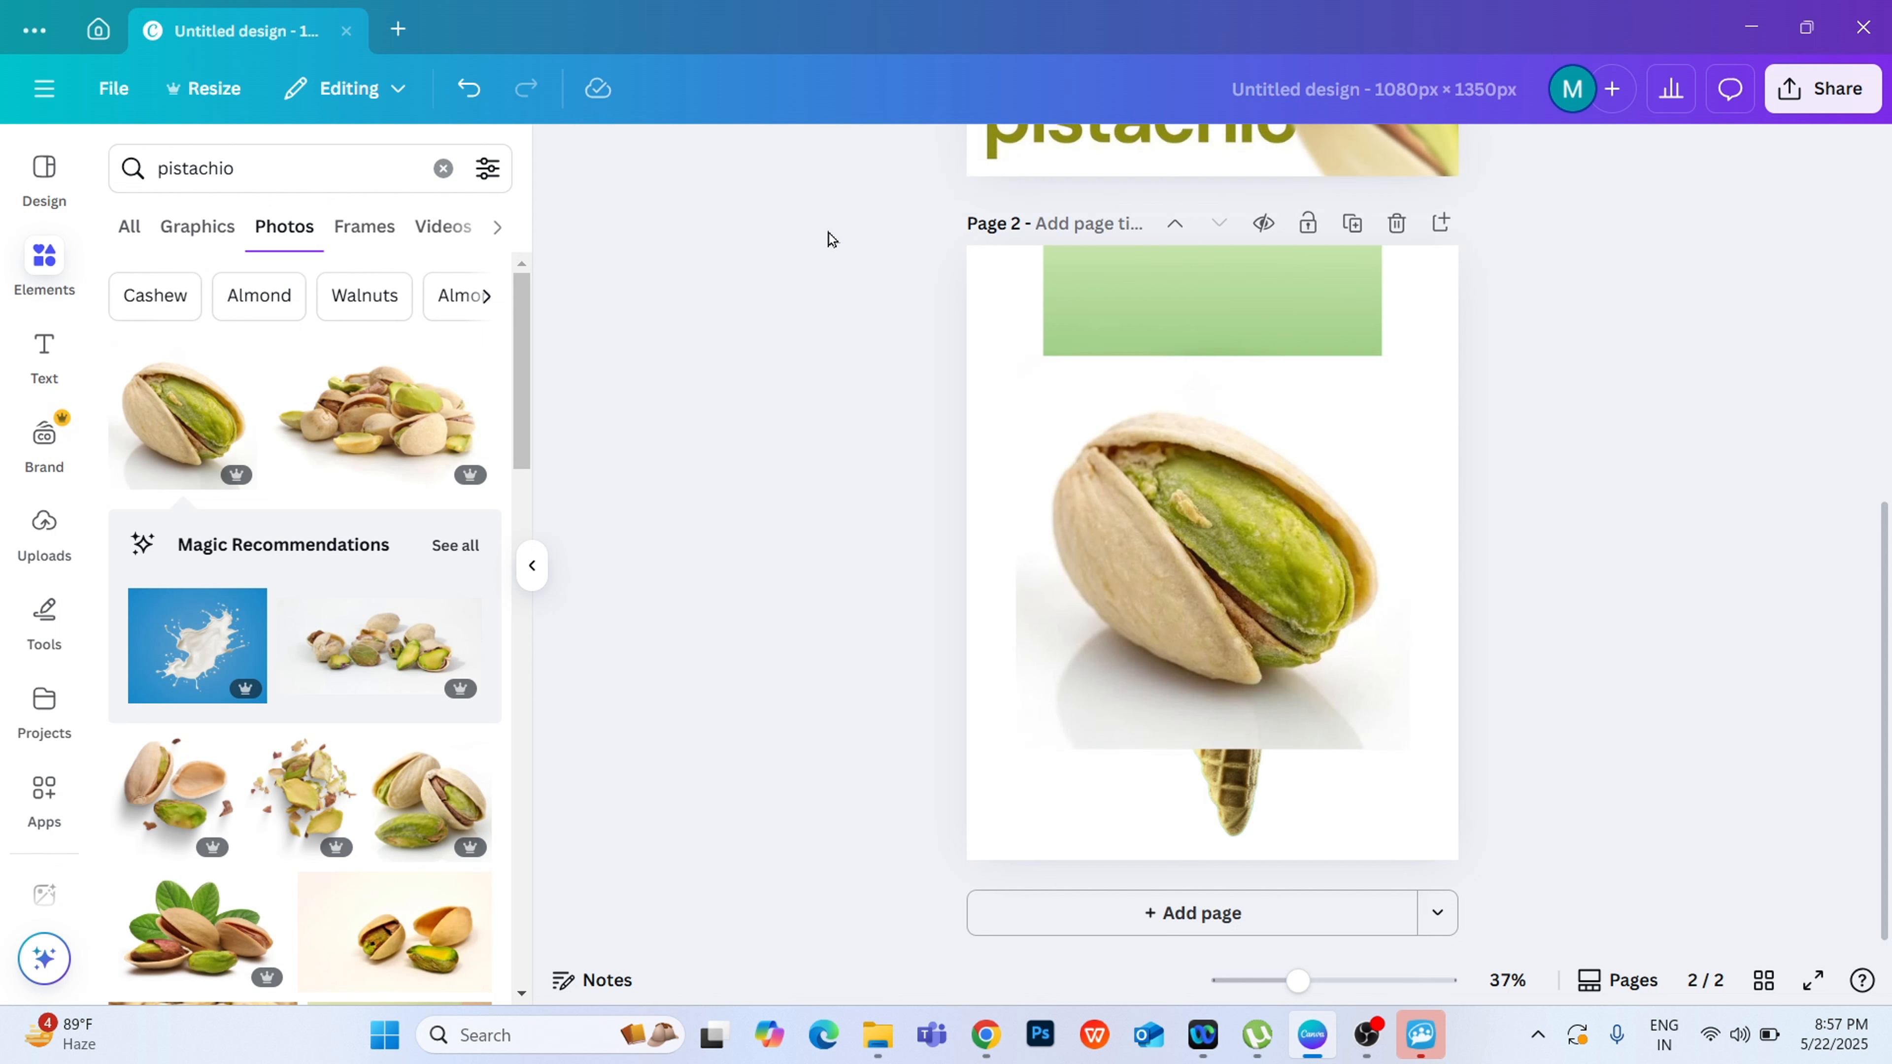
pyautogui.moveTo(1177, 593); pyautogui.dragTo(1177, 598)
pyautogui.click(914, 159)
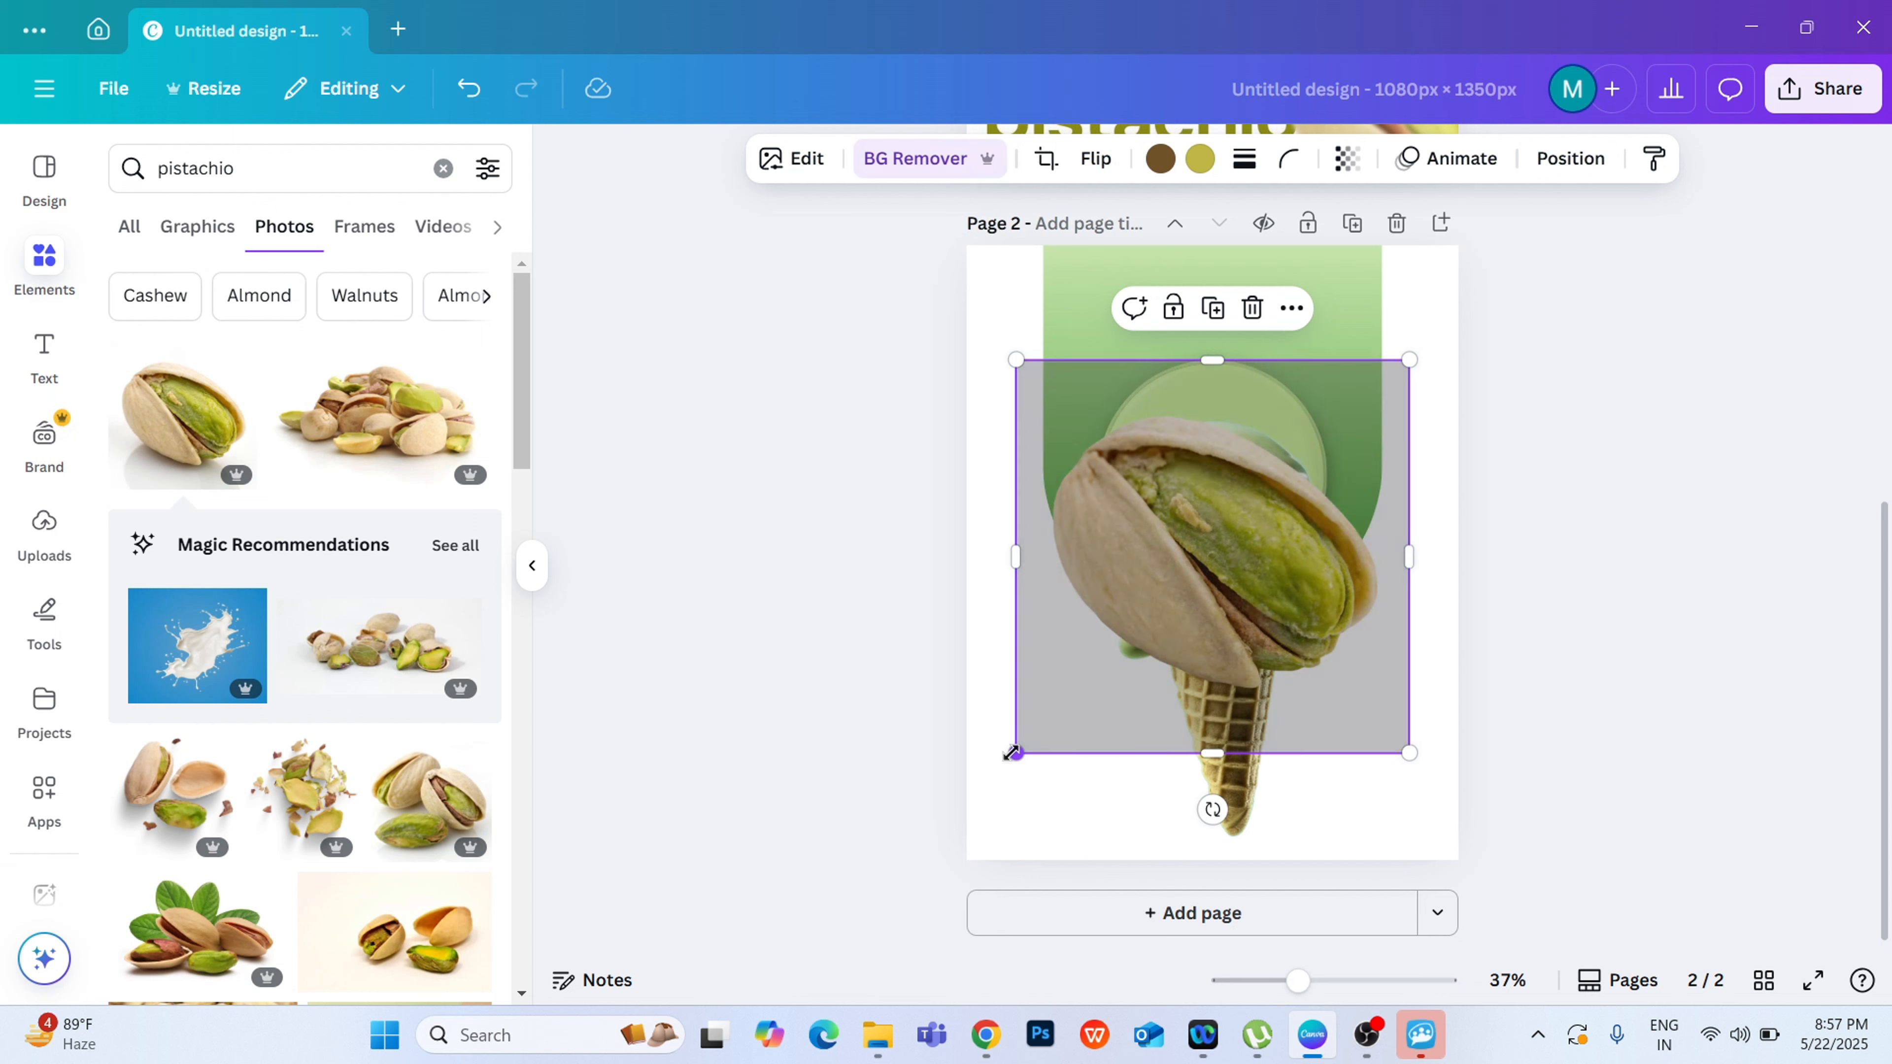
# Step: Shrink the pistachio cutout to about 312 × 312 px and place it partly off the upper-left corner of page 2
pyautogui.moveTo(1017, 752); pyautogui.dragTo(1263, 499)
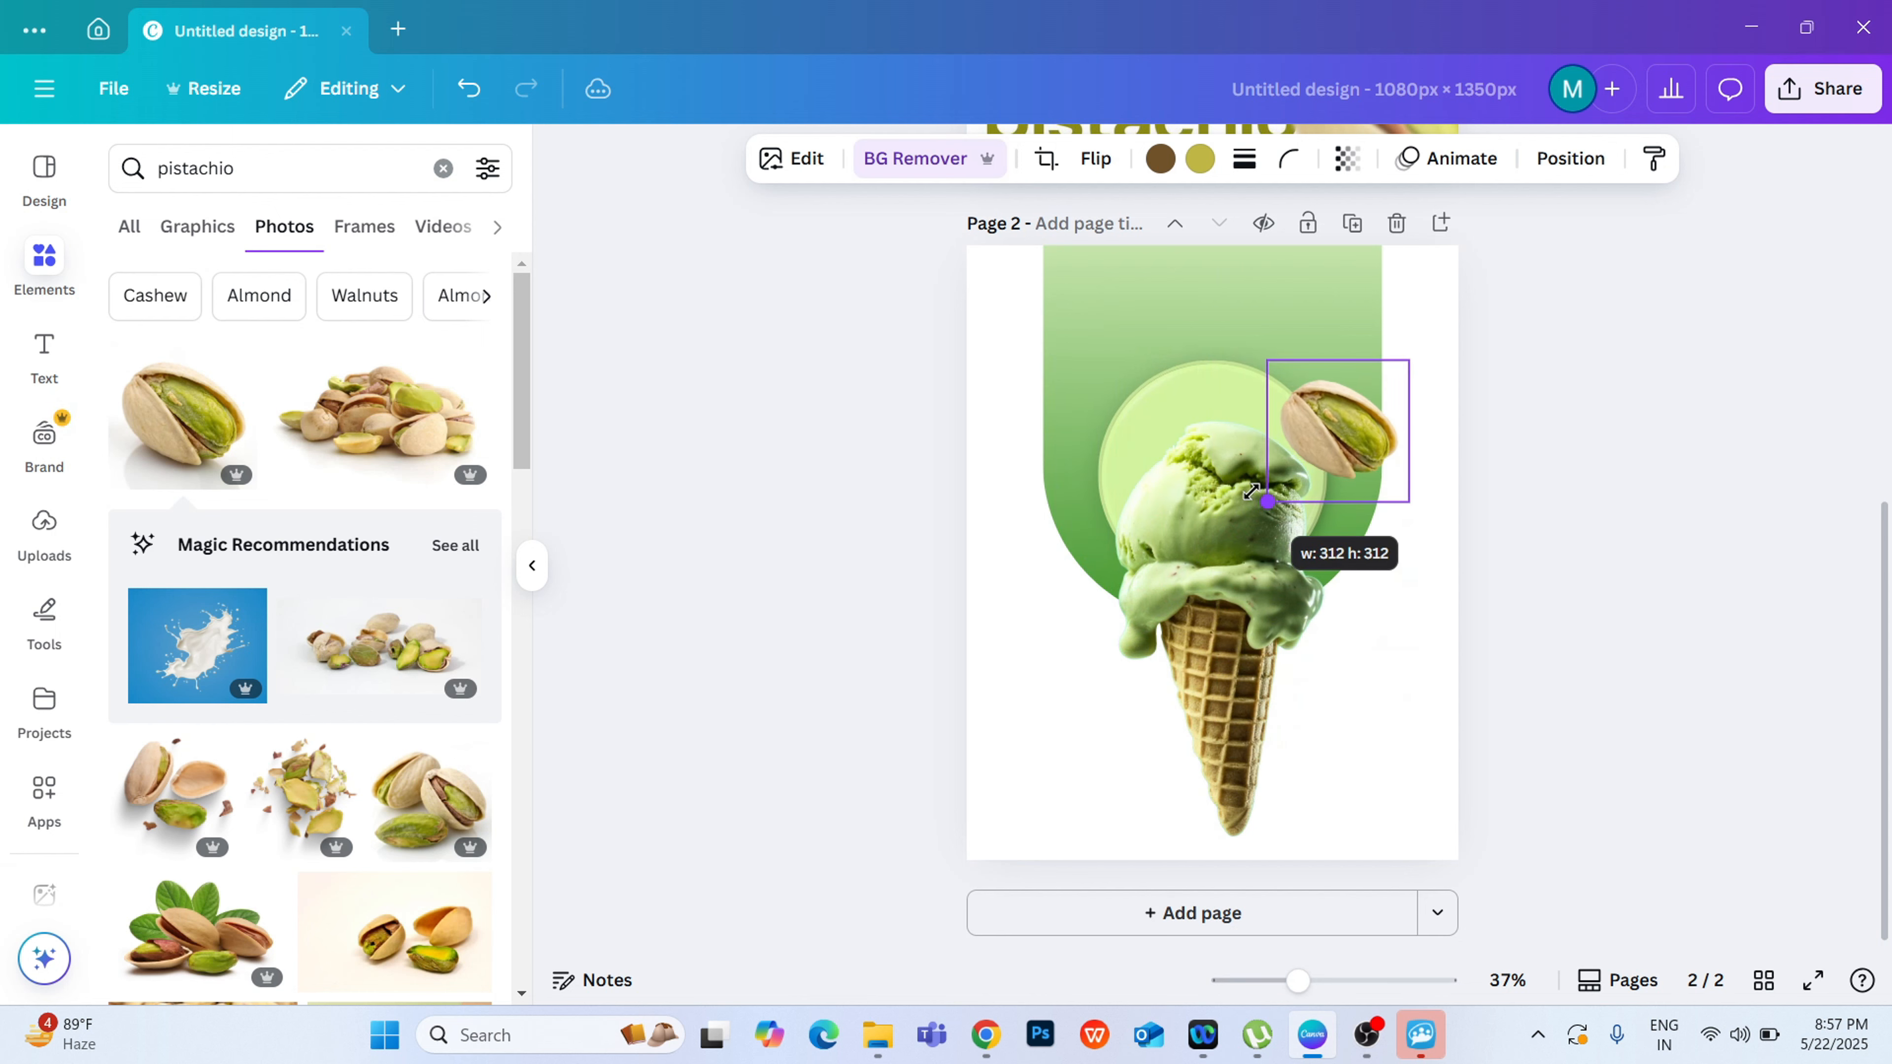
pyautogui.moveTo(1345, 436); pyautogui.dragTo(996, 280)
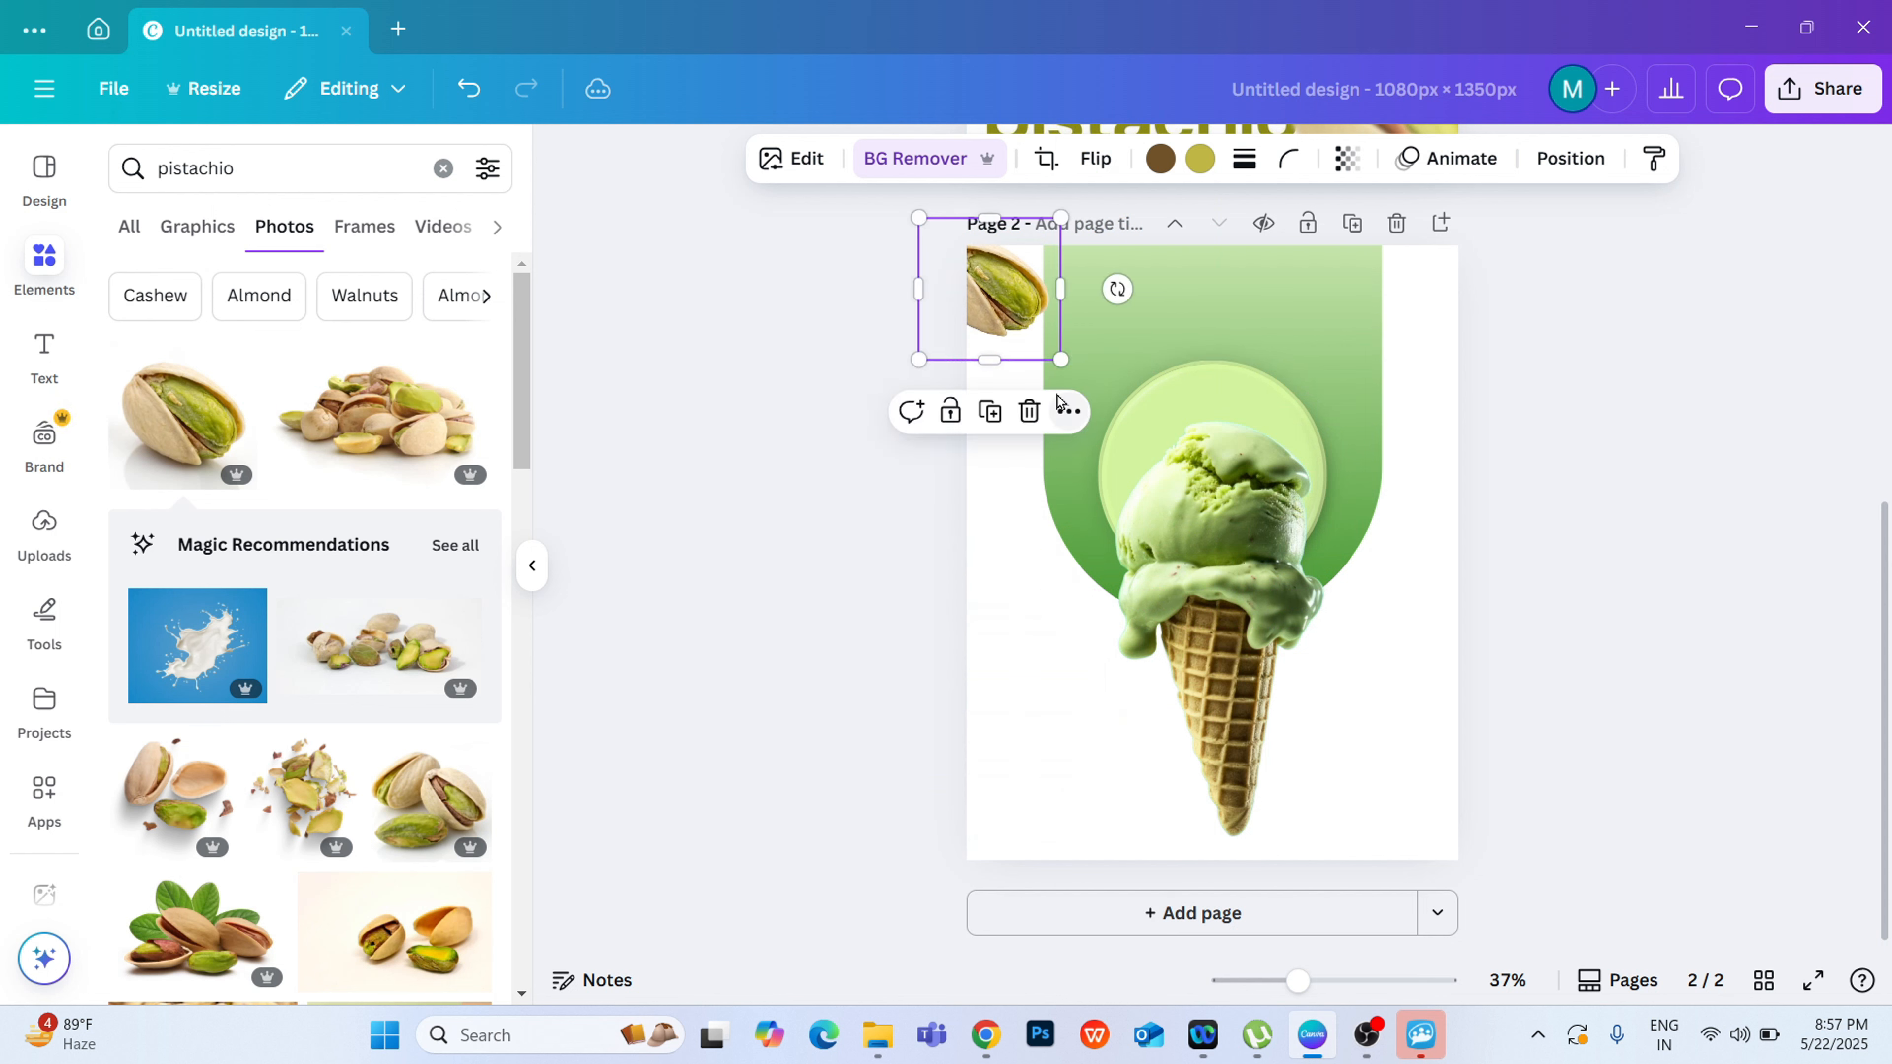
pyautogui.click(991, 412)
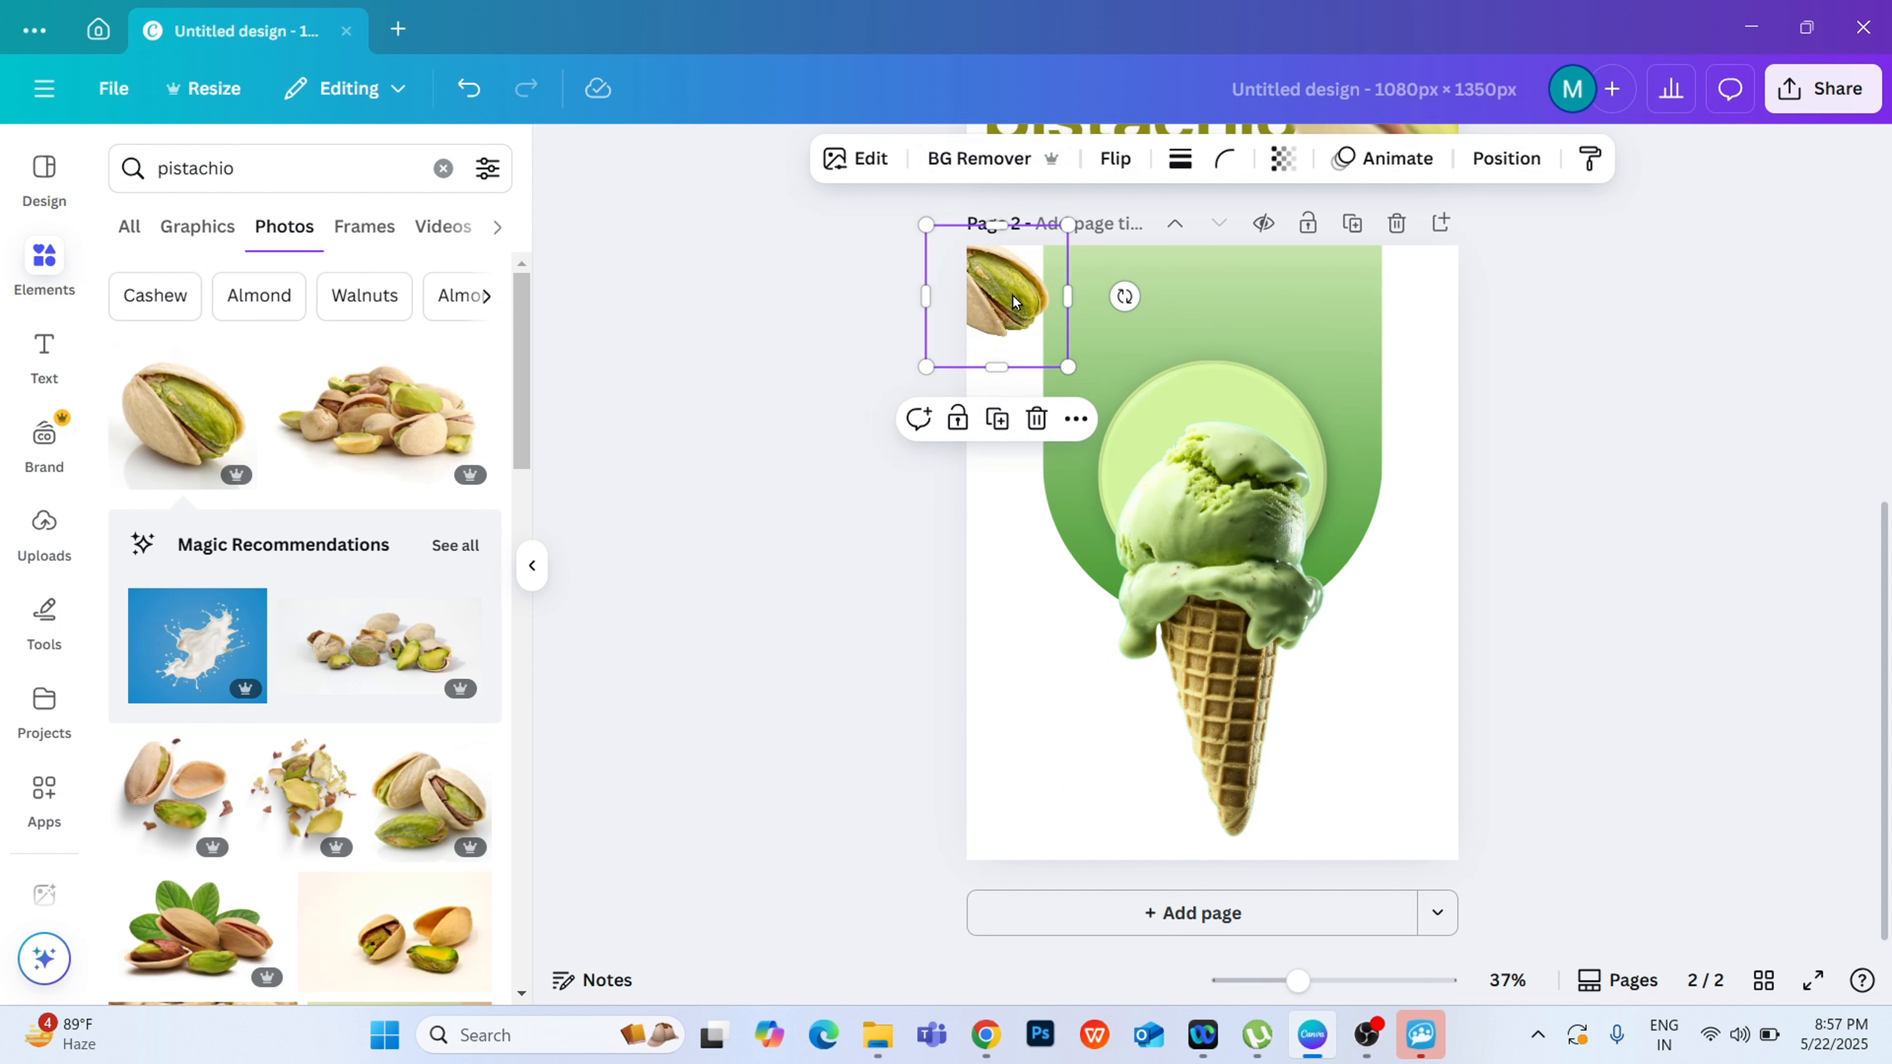
pyautogui.click(1036, 419)
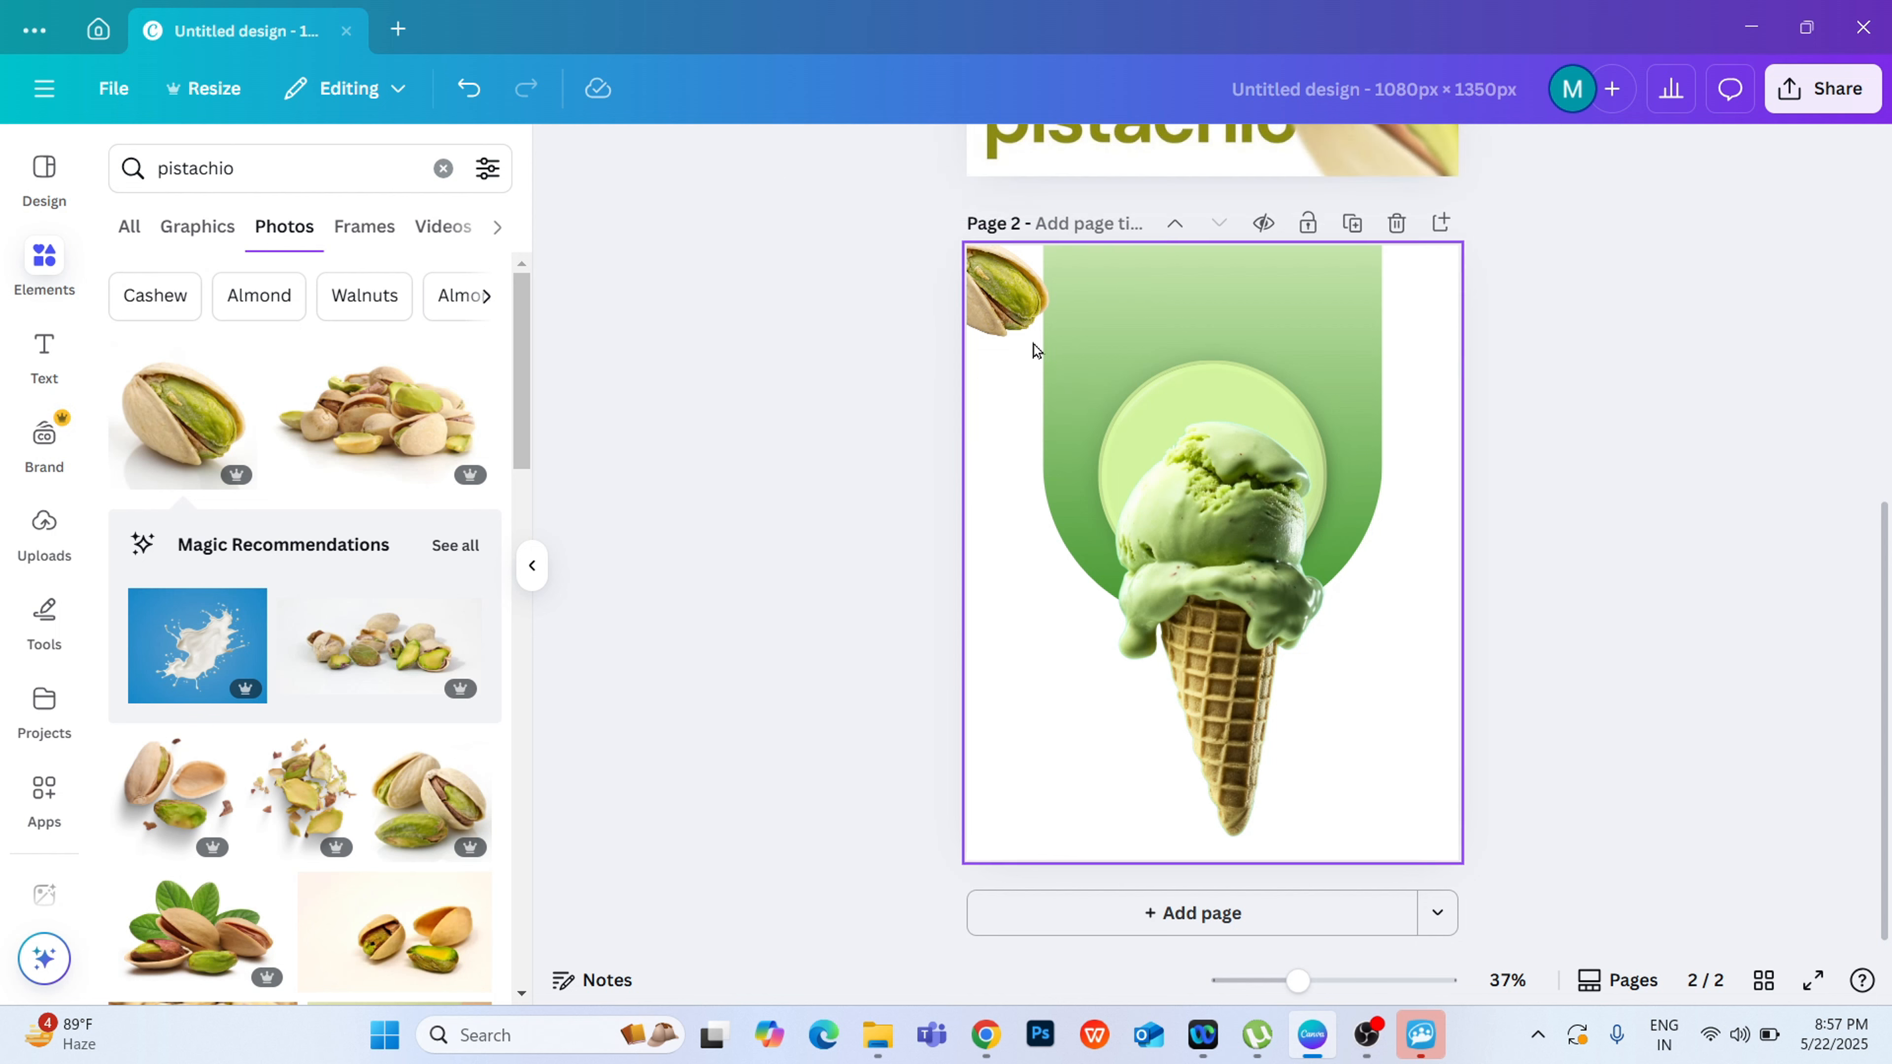
# Step: Duplicate the pistachio, rotate the copy and place it partly off the page's lower-right corner
pyautogui.click(1031, 332)
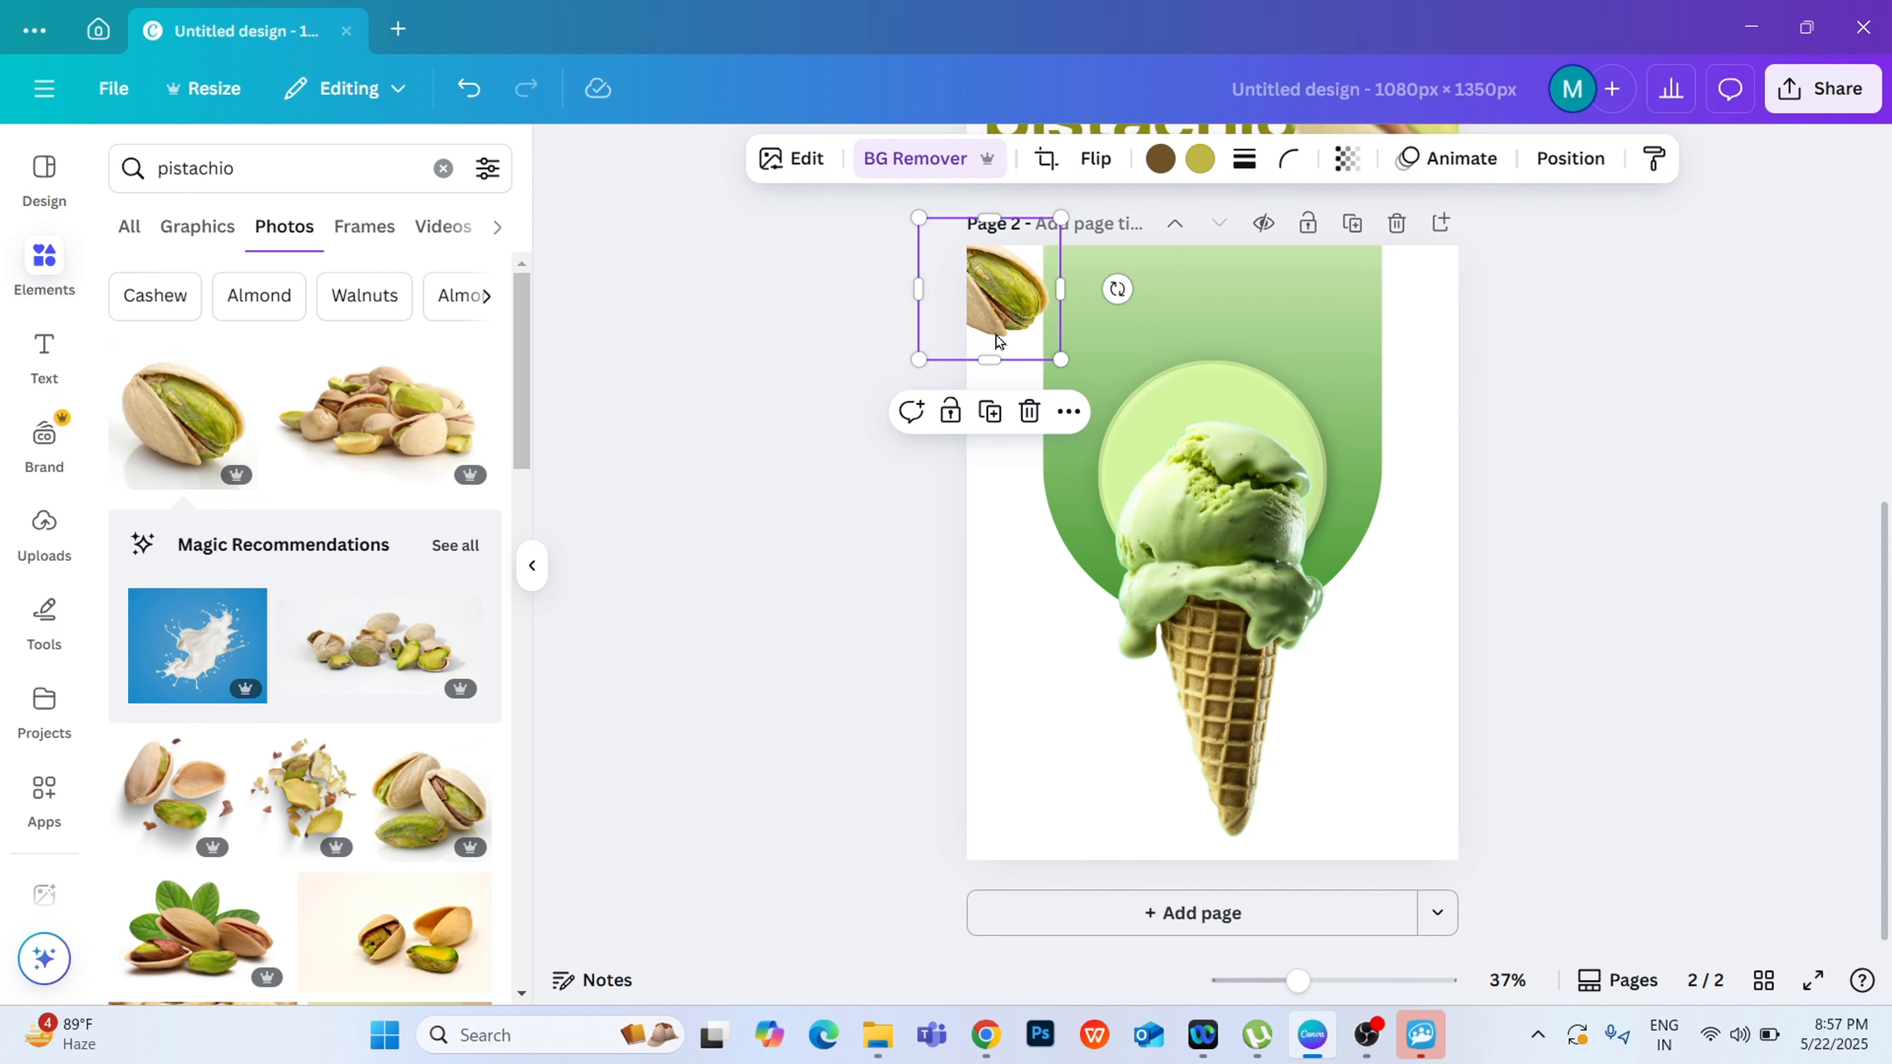
pyautogui.click(989, 416)
pyautogui.moveTo(1019, 332); pyautogui.dragTo(1404, 789)
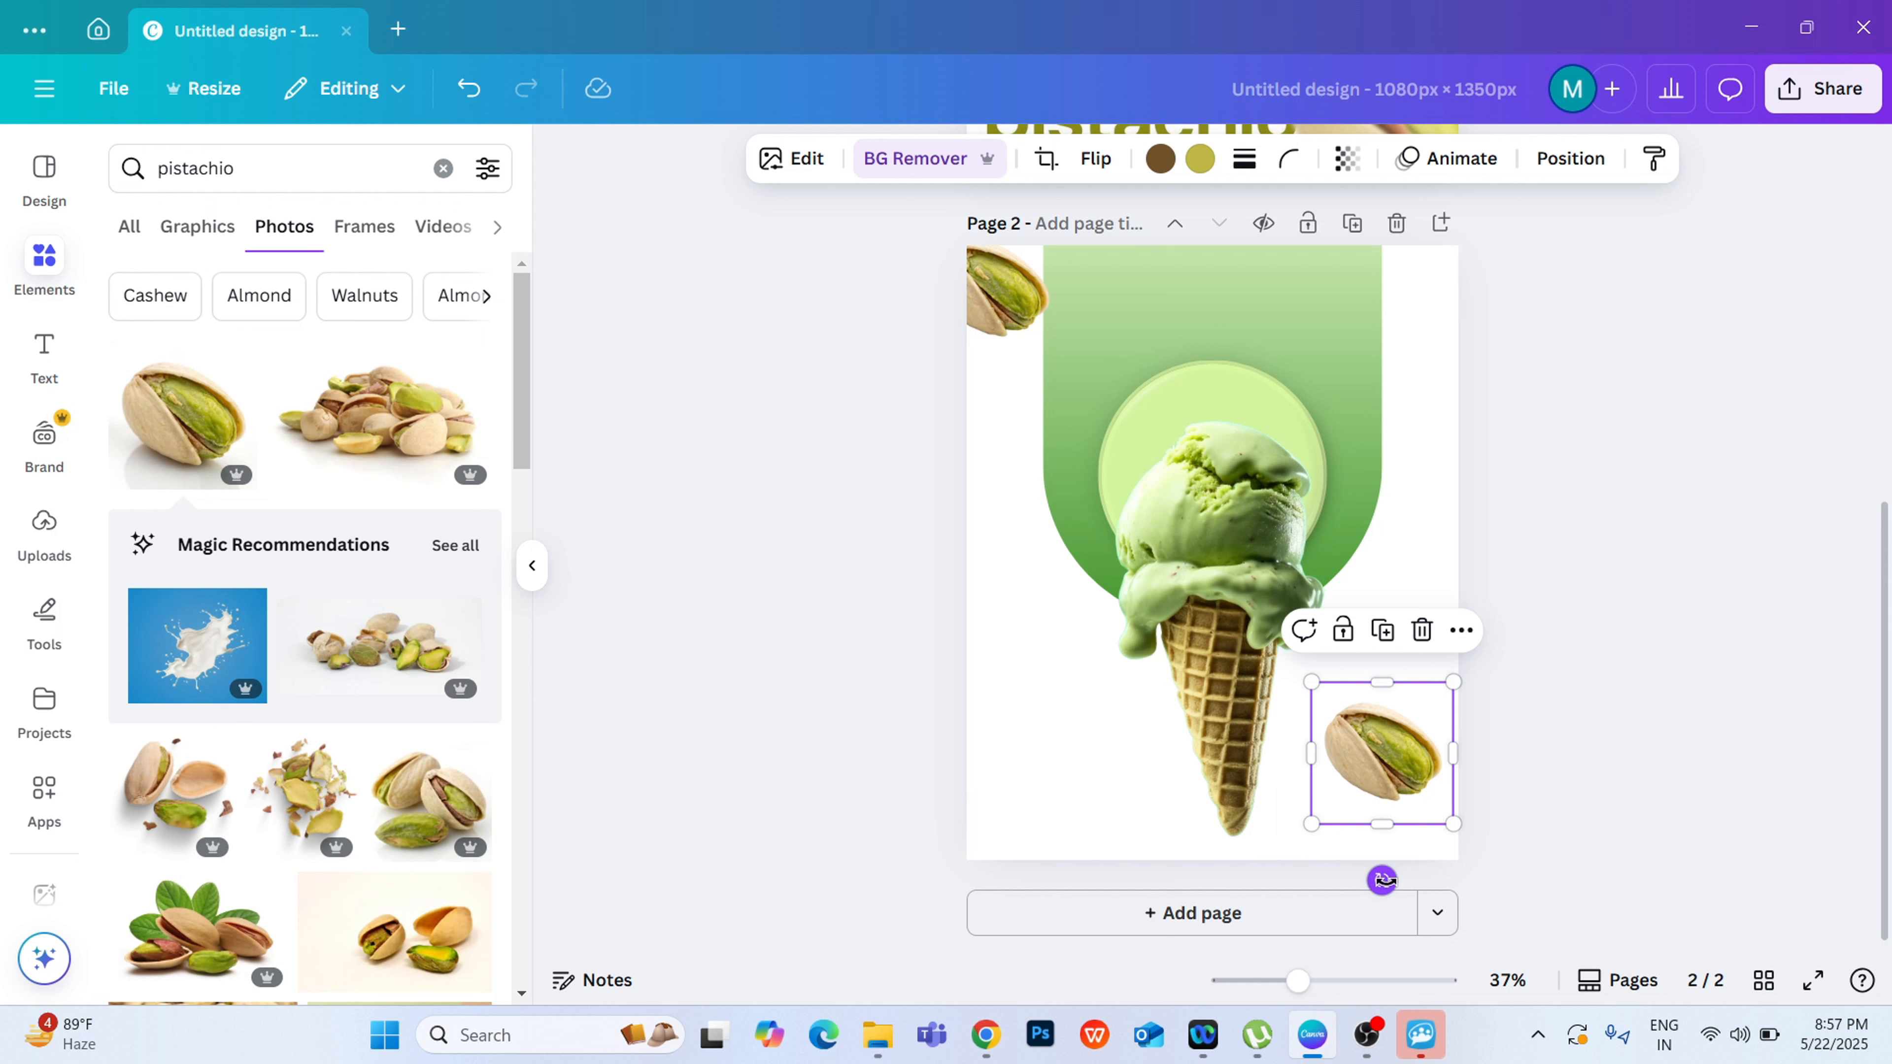
pyautogui.moveTo(1381, 880); pyautogui.dragTo(1413, 596)
pyautogui.moveTo(1370, 740); pyautogui.dragTo(1430, 792)
pyautogui.click(1538, 551)
# Step: Blur the lower shell and lower end of the upper-left pistachio with the blur brush at size 88
pyautogui.scroll(3, 1746, 692)
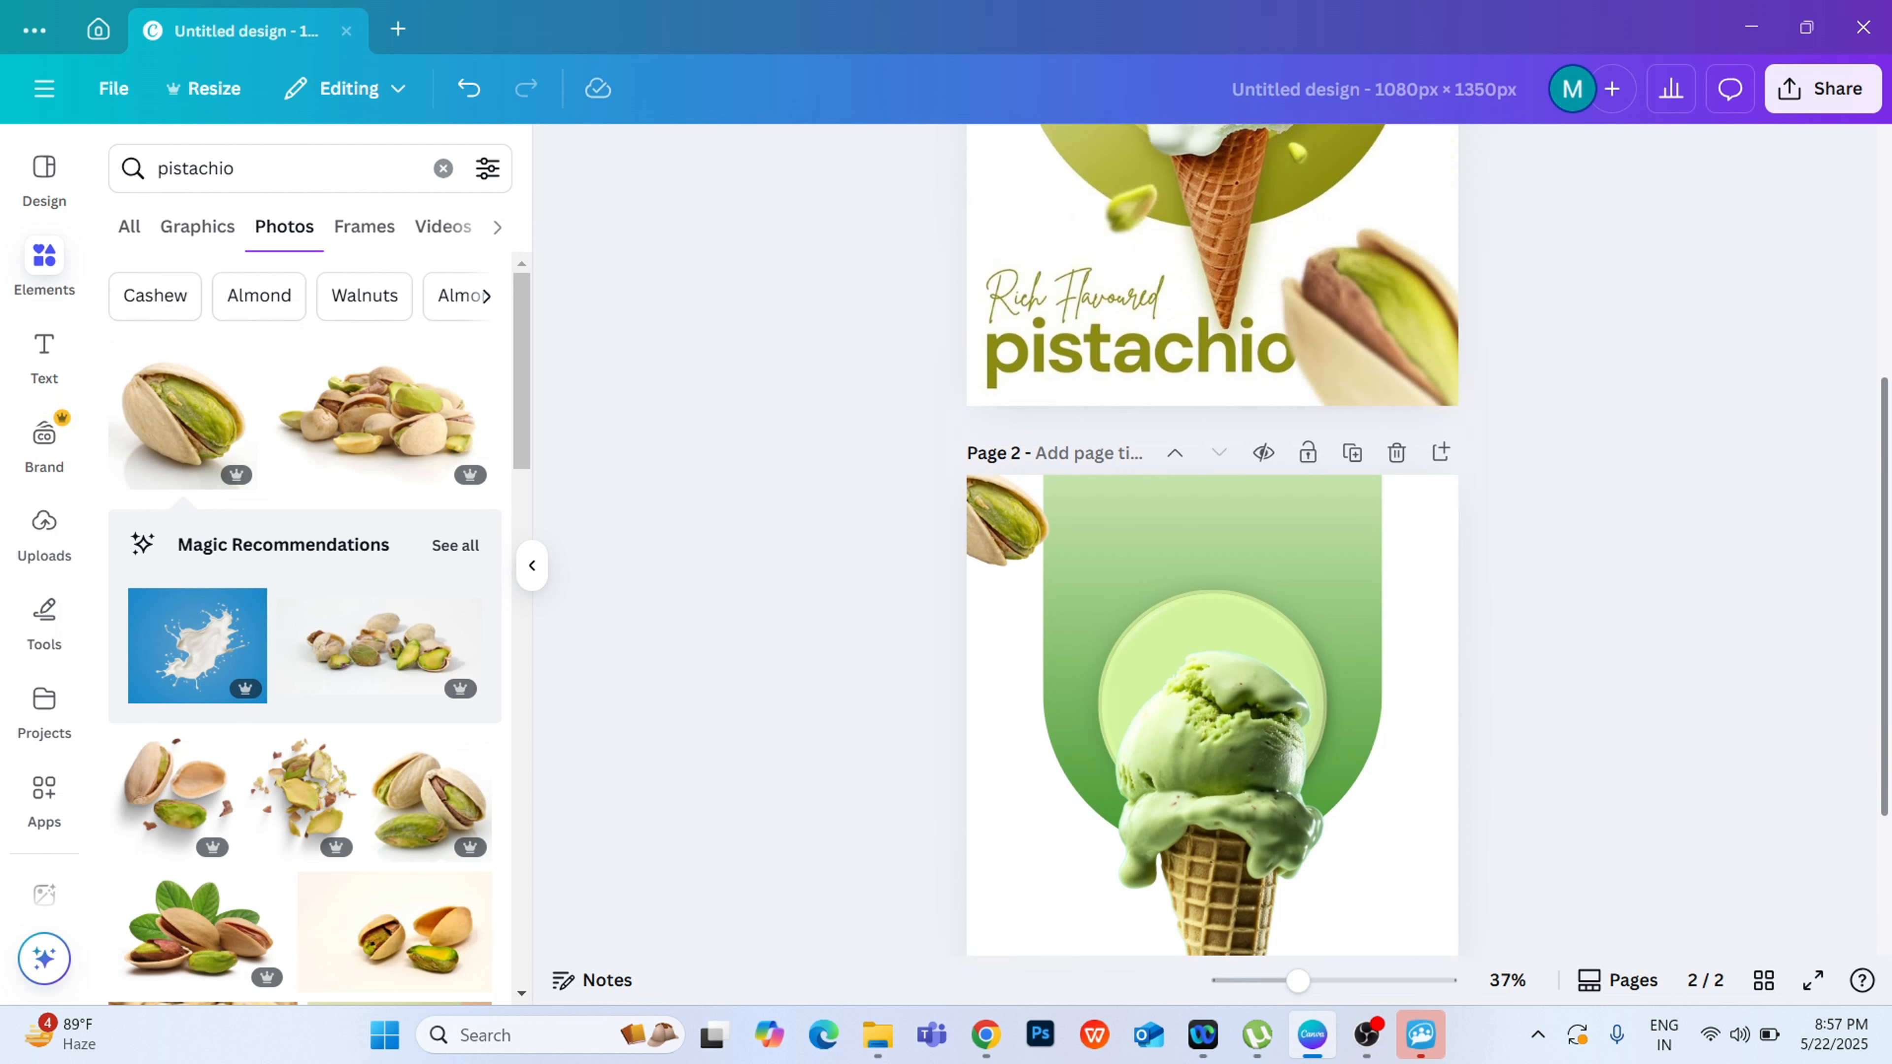
pyautogui.scroll(3, 953, 555)
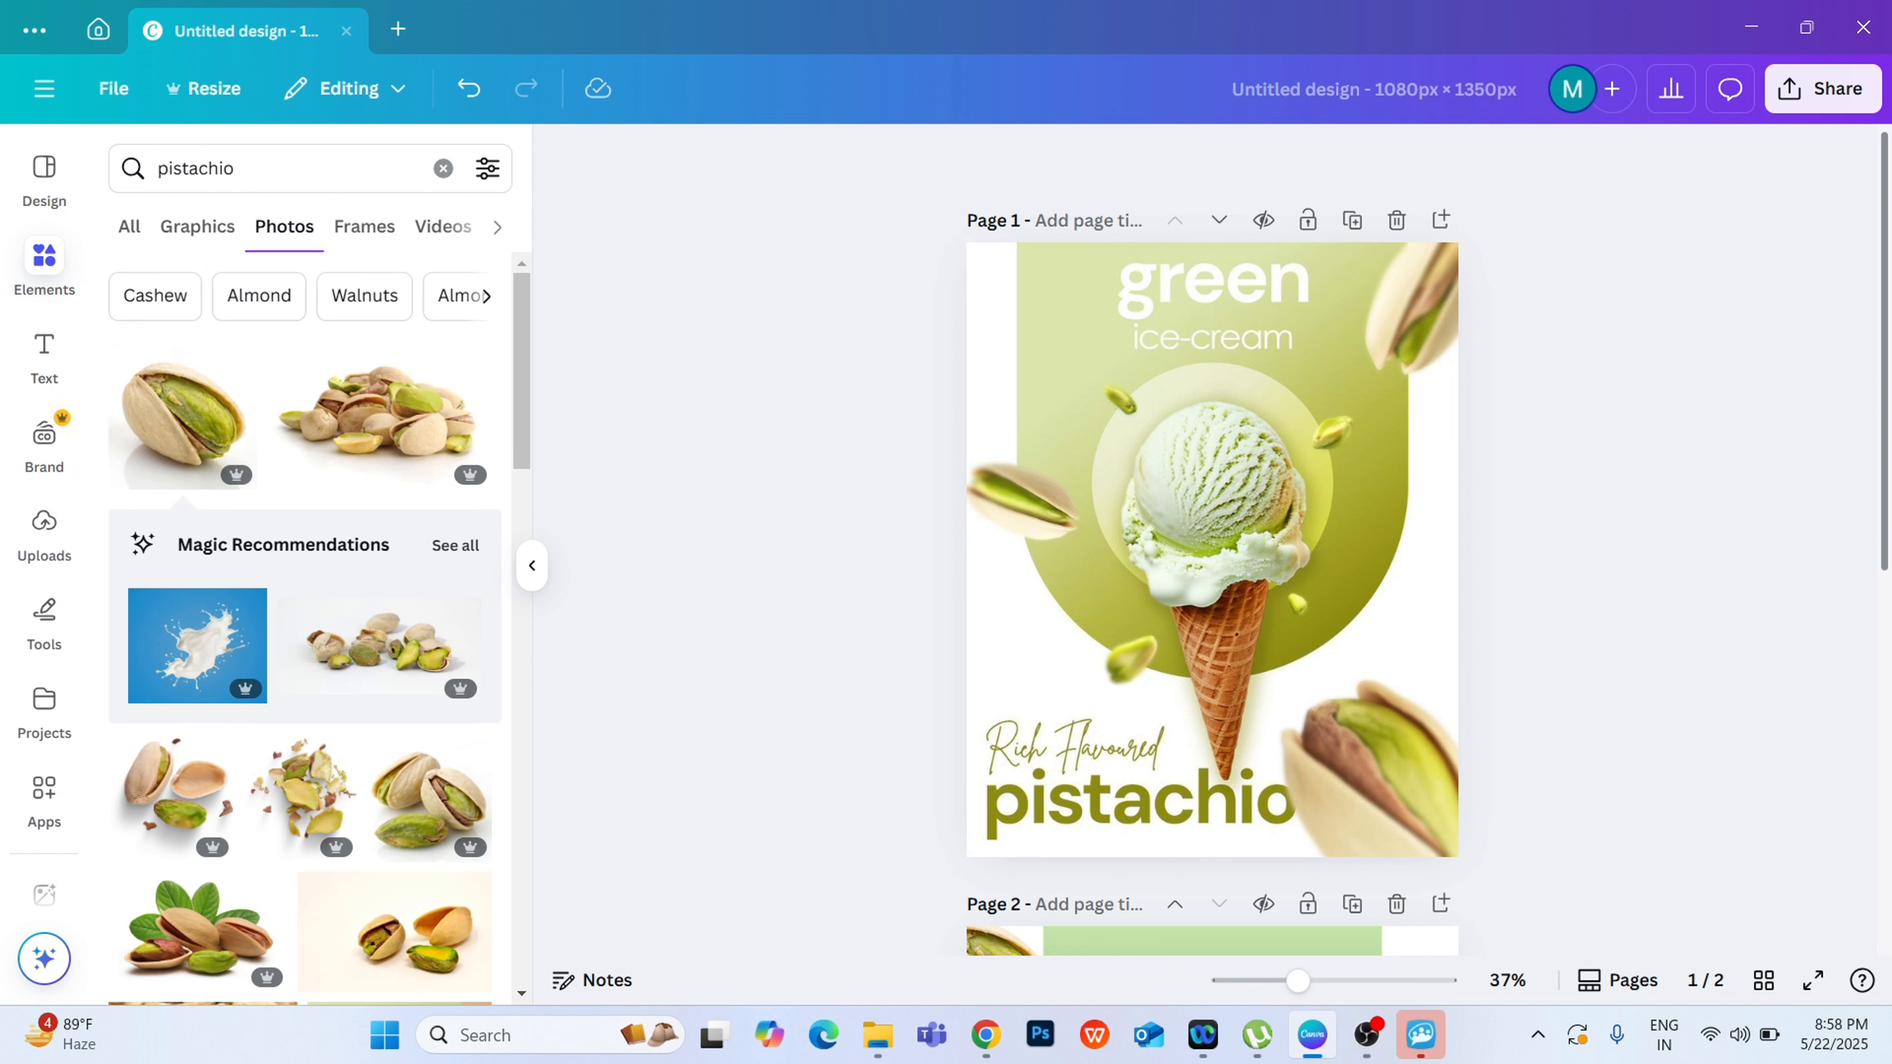
pyautogui.scroll(-3, 1879, 488)
pyautogui.scroll(-5, 1195, 397)
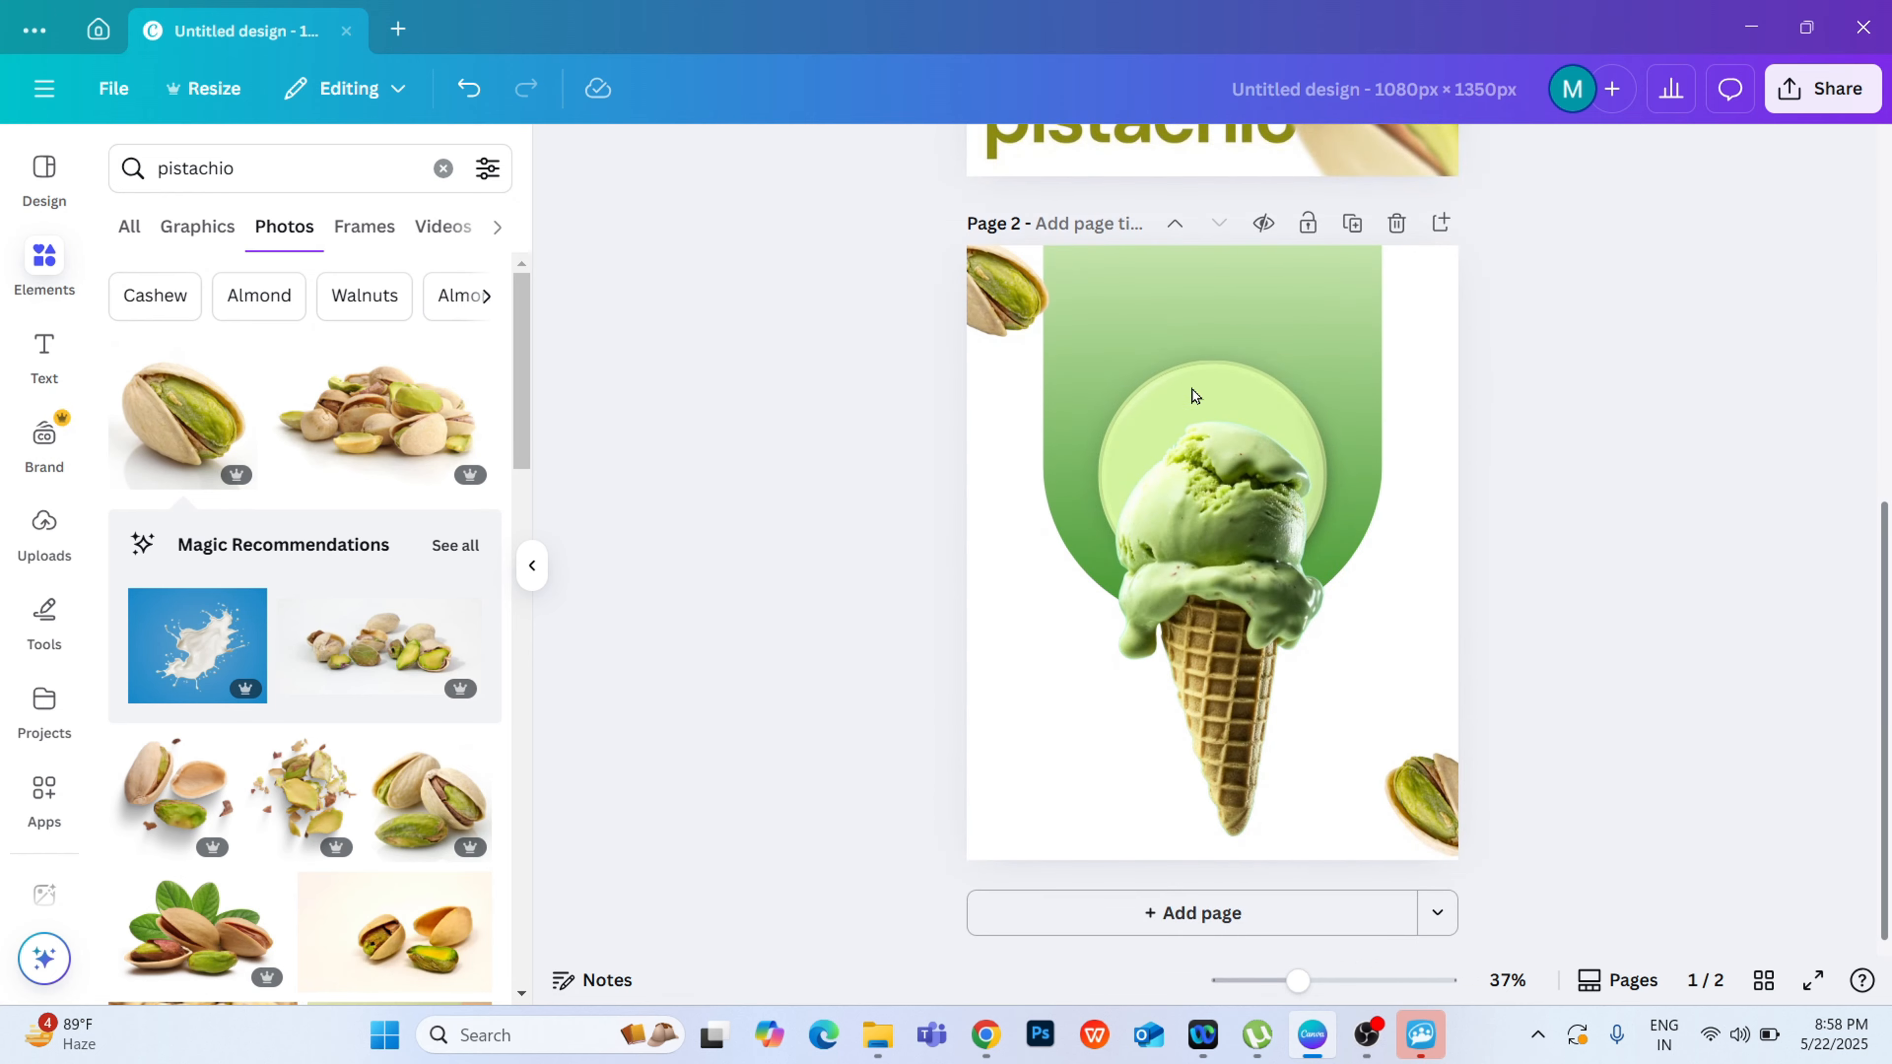
pyautogui.click(1005, 328)
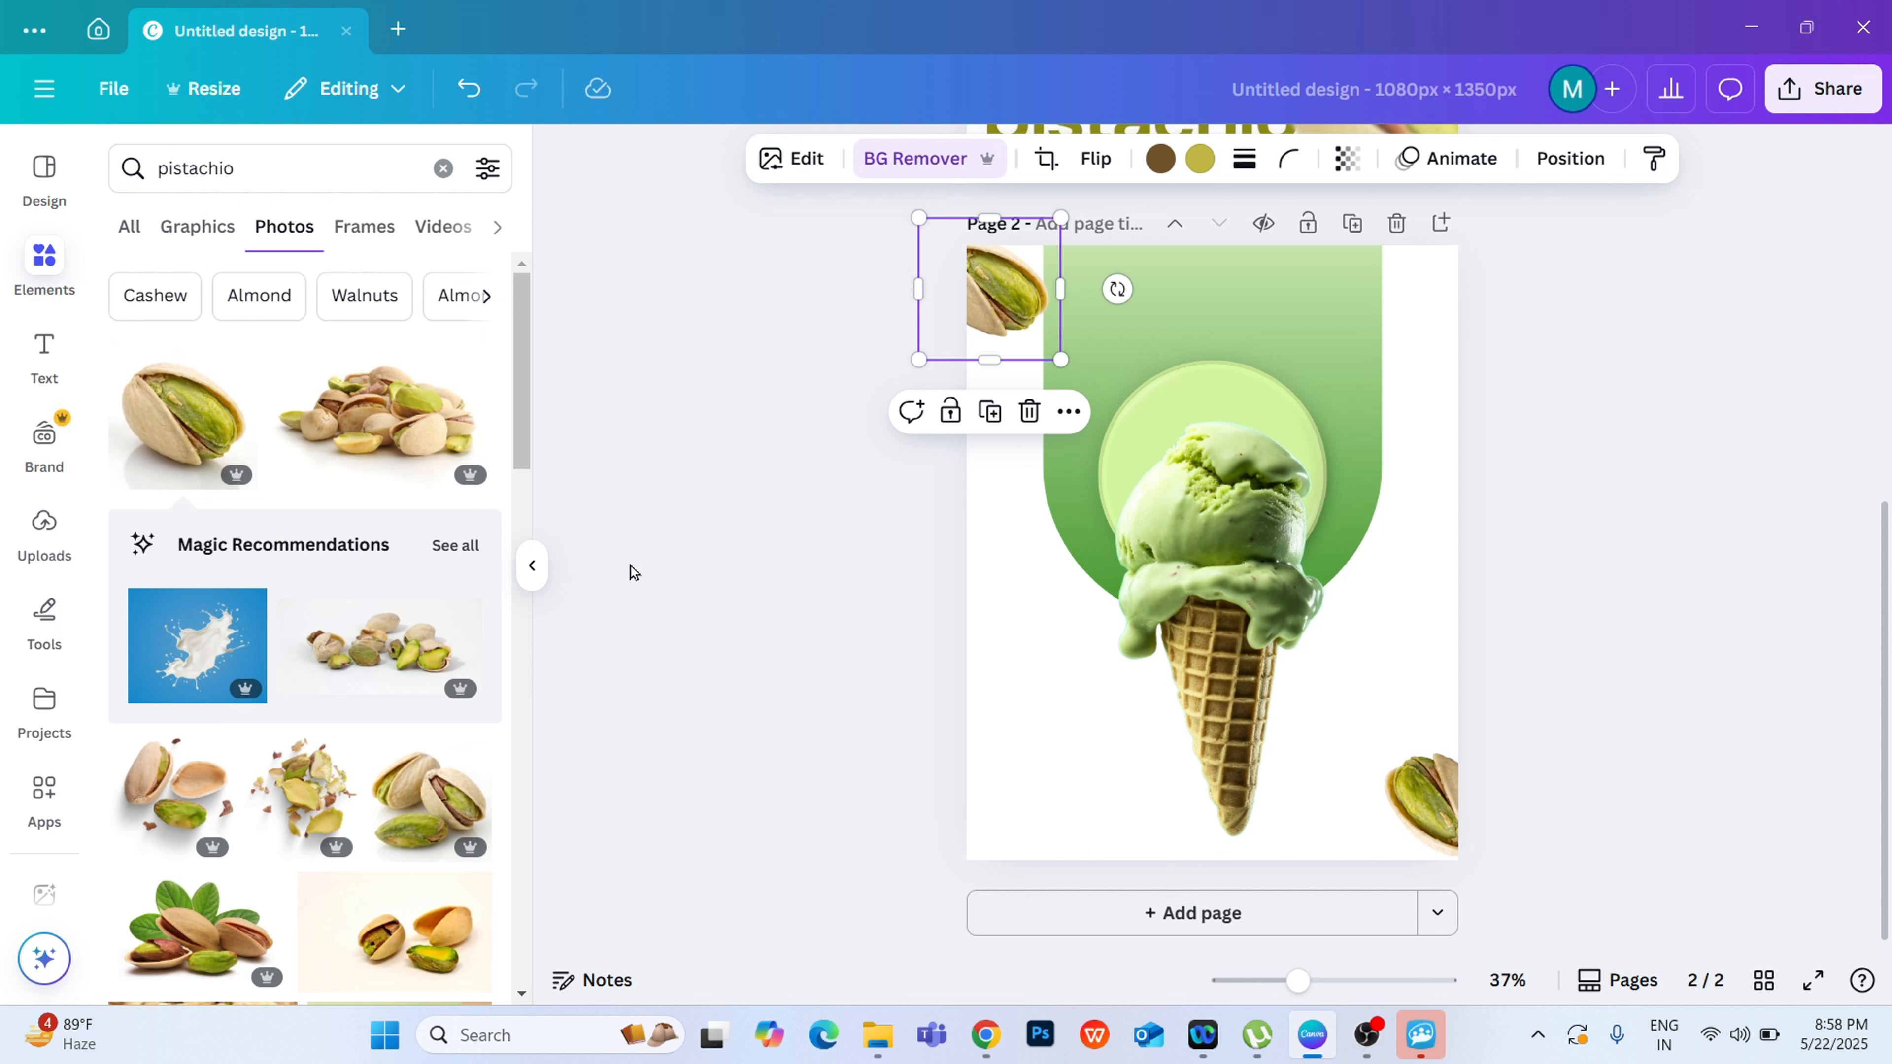
pyautogui.click(754, 159)
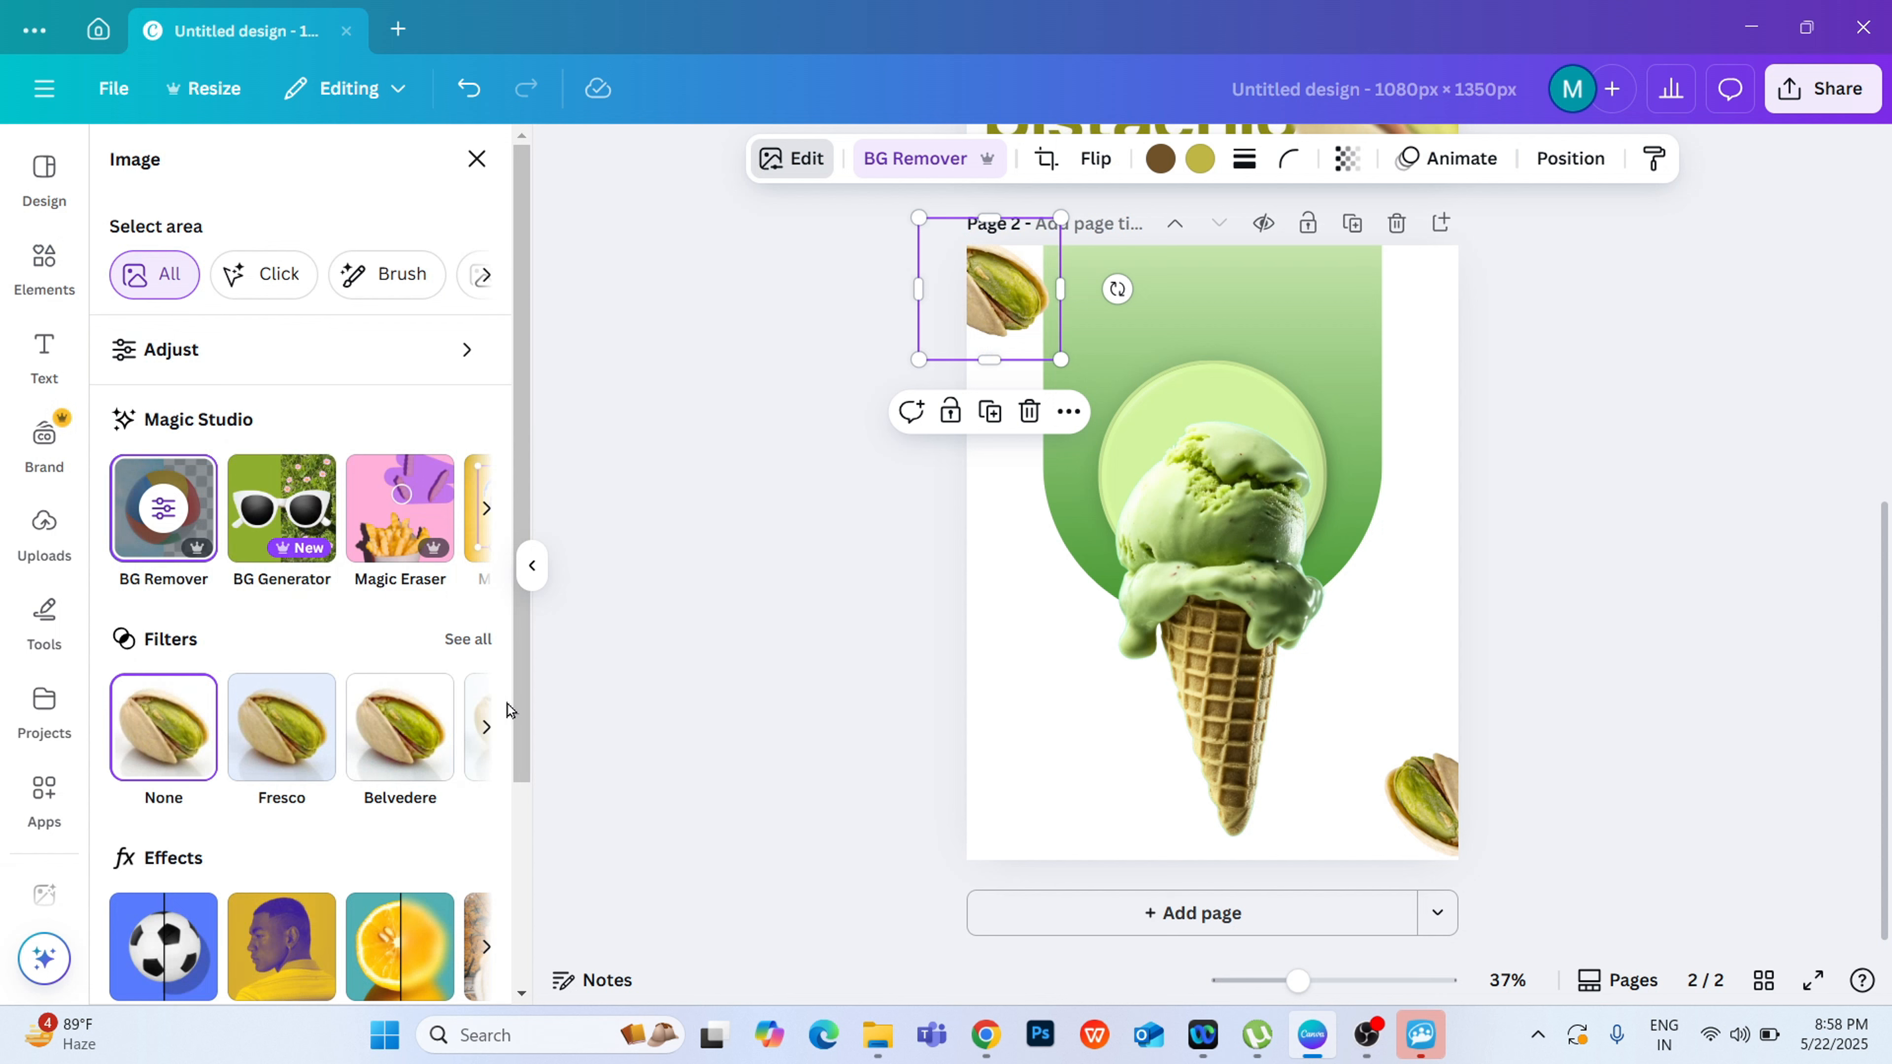
pyautogui.moveTo(522, 734); pyautogui.dragTo(526, 865)
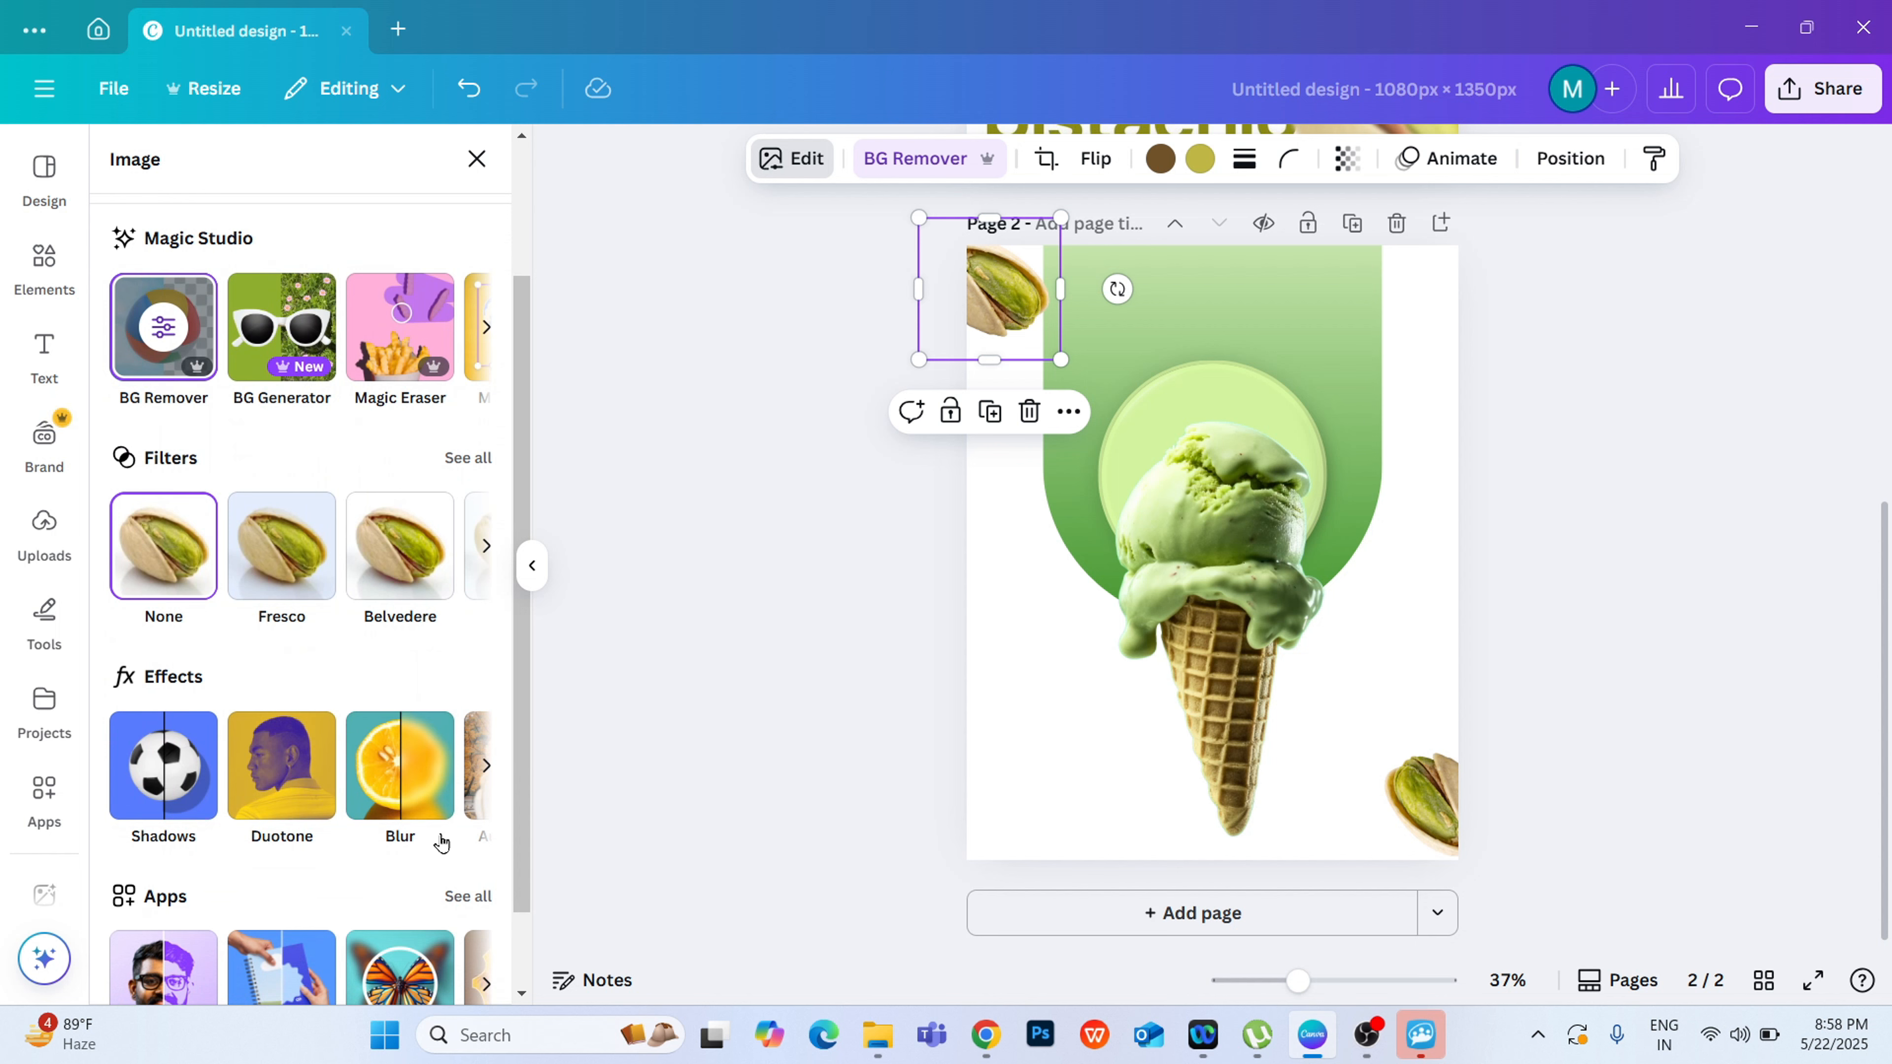
pyautogui.click(426, 774)
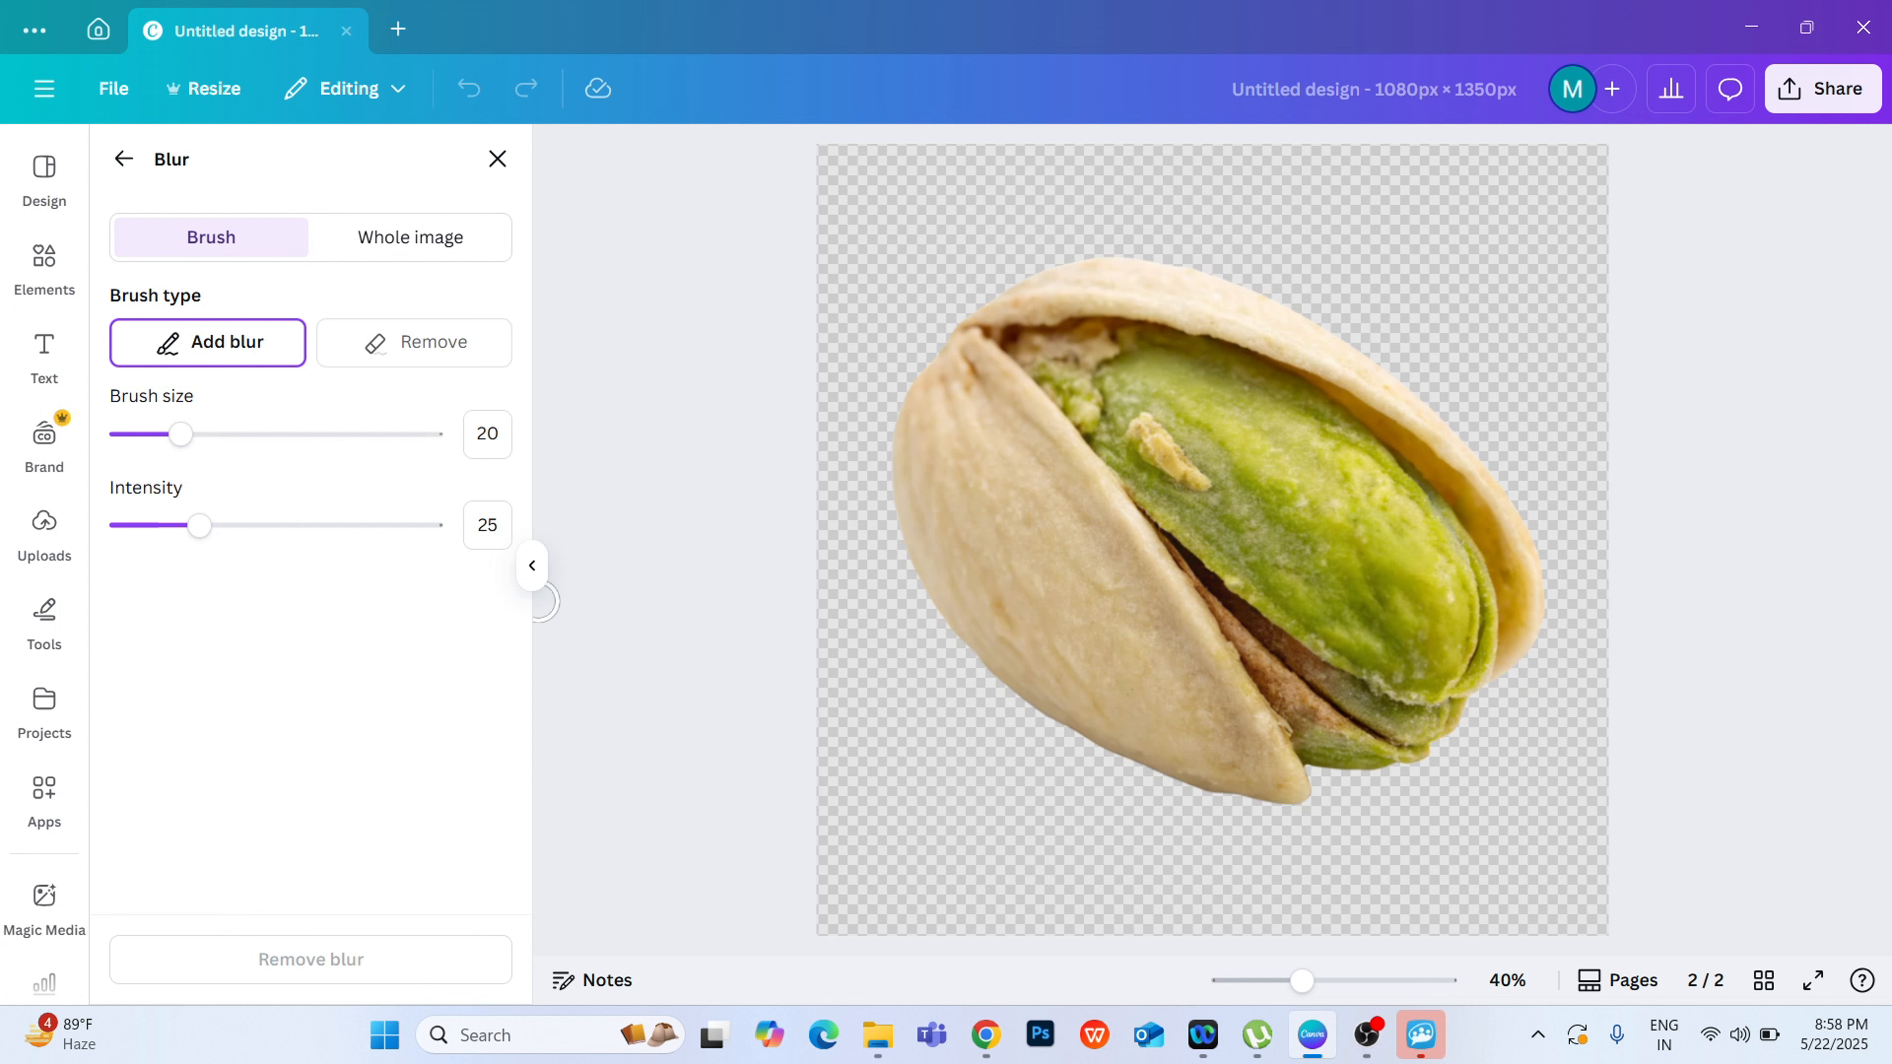
pyautogui.moveTo(167, 449); pyautogui.dragTo(392, 436)
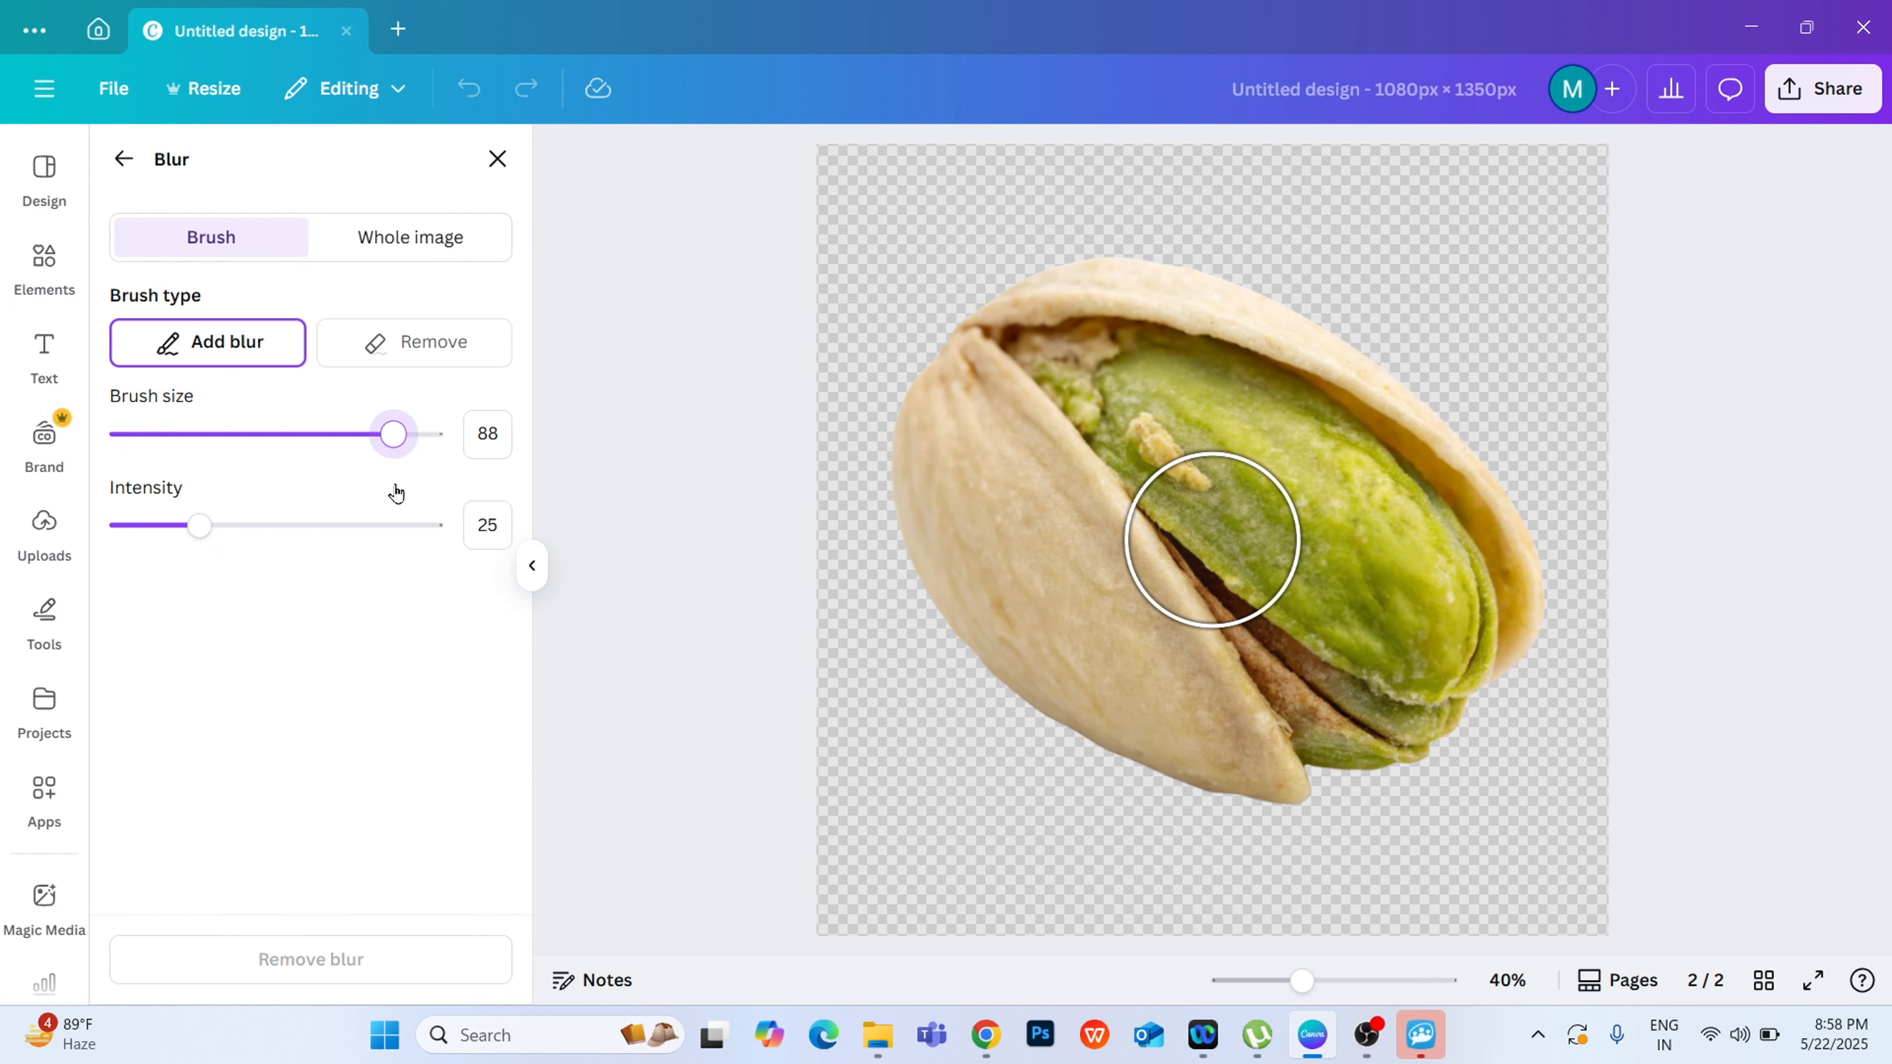
pyautogui.moveTo(929, 473)
pyautogui.mouseDown()
pyautogui.moveTo(963, 592)
pyautogui.moveTo(1330, 845)
pyautogui.moveTo(1471, 773)
pyautogui.moveTo(1437, 760)
pyautogui.mouseUp()
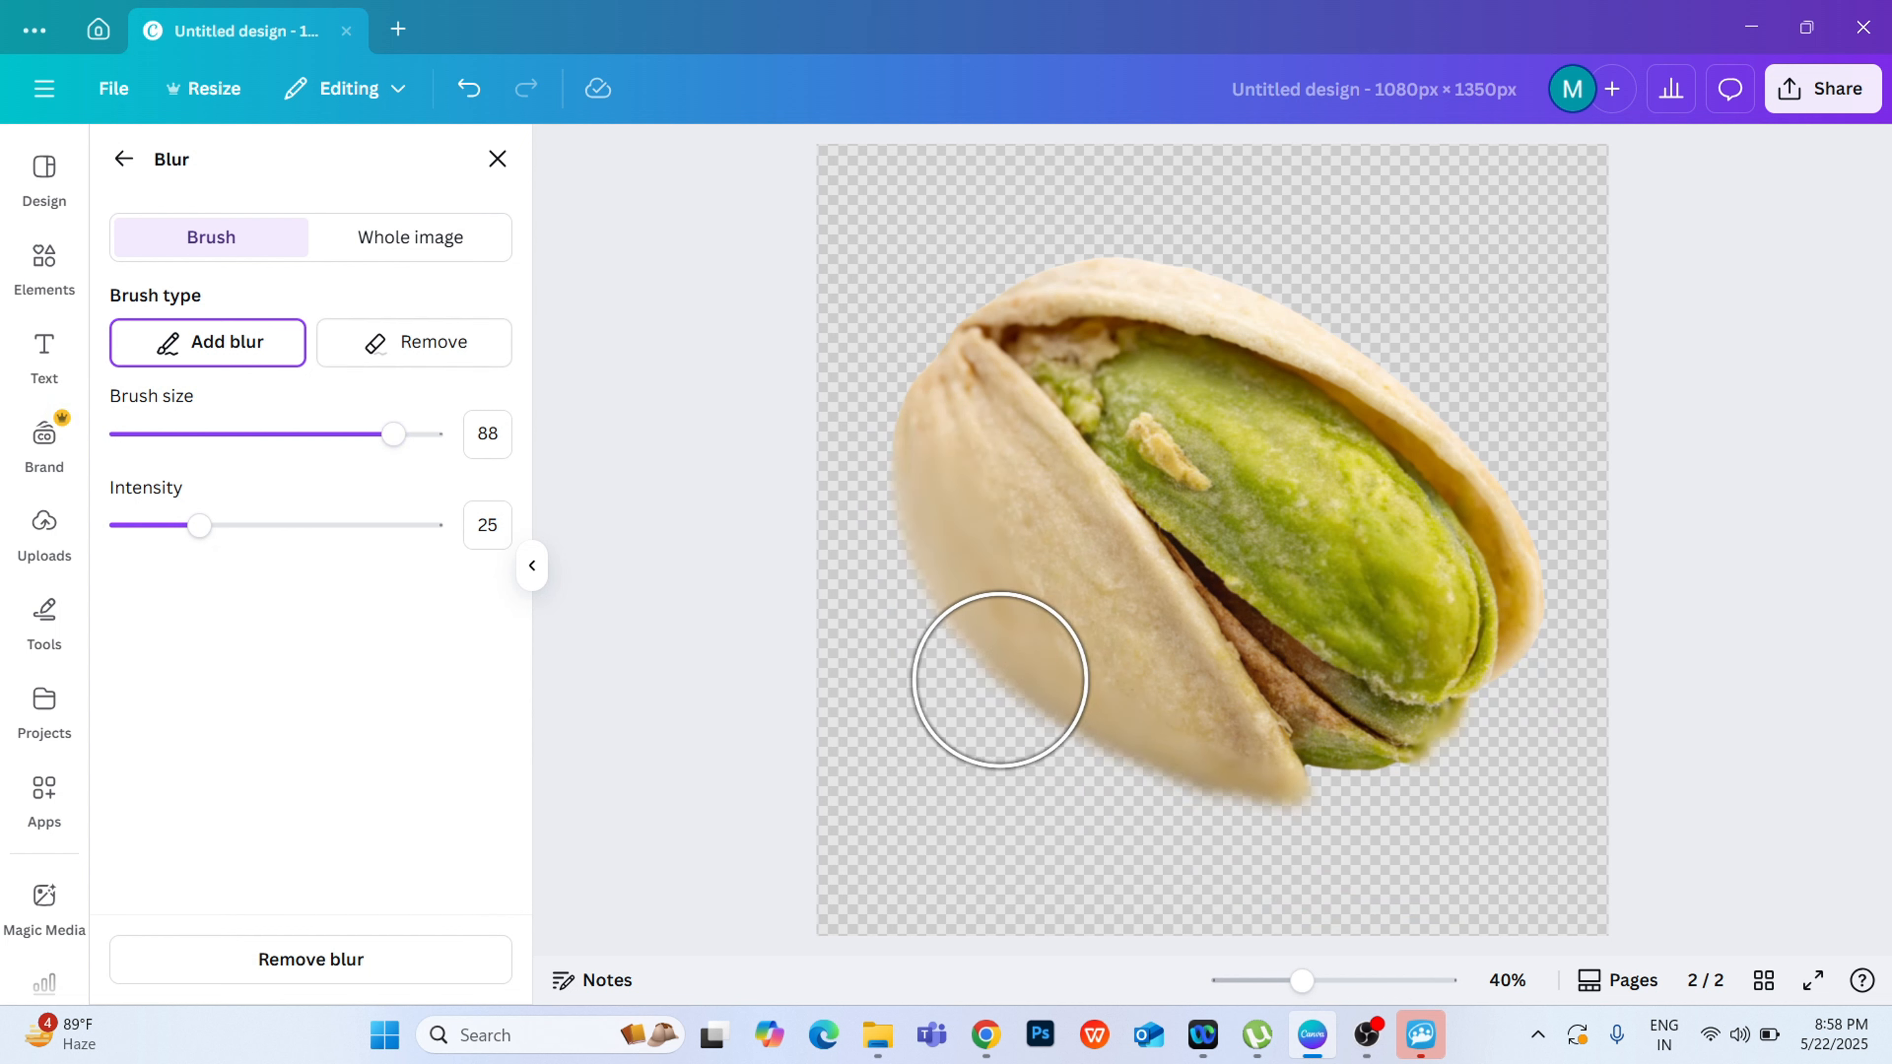
pyautogui.moveTo(913, 526)
pyautogui.mouseDown()
pyautogui.moveTo(989, 619)
pyautogui.moveTo(1079, 664)
pyautogui.moveTo(1364, 690)
pyautogui.moveTo(1495, 651)
pyautogui.mouseUp()
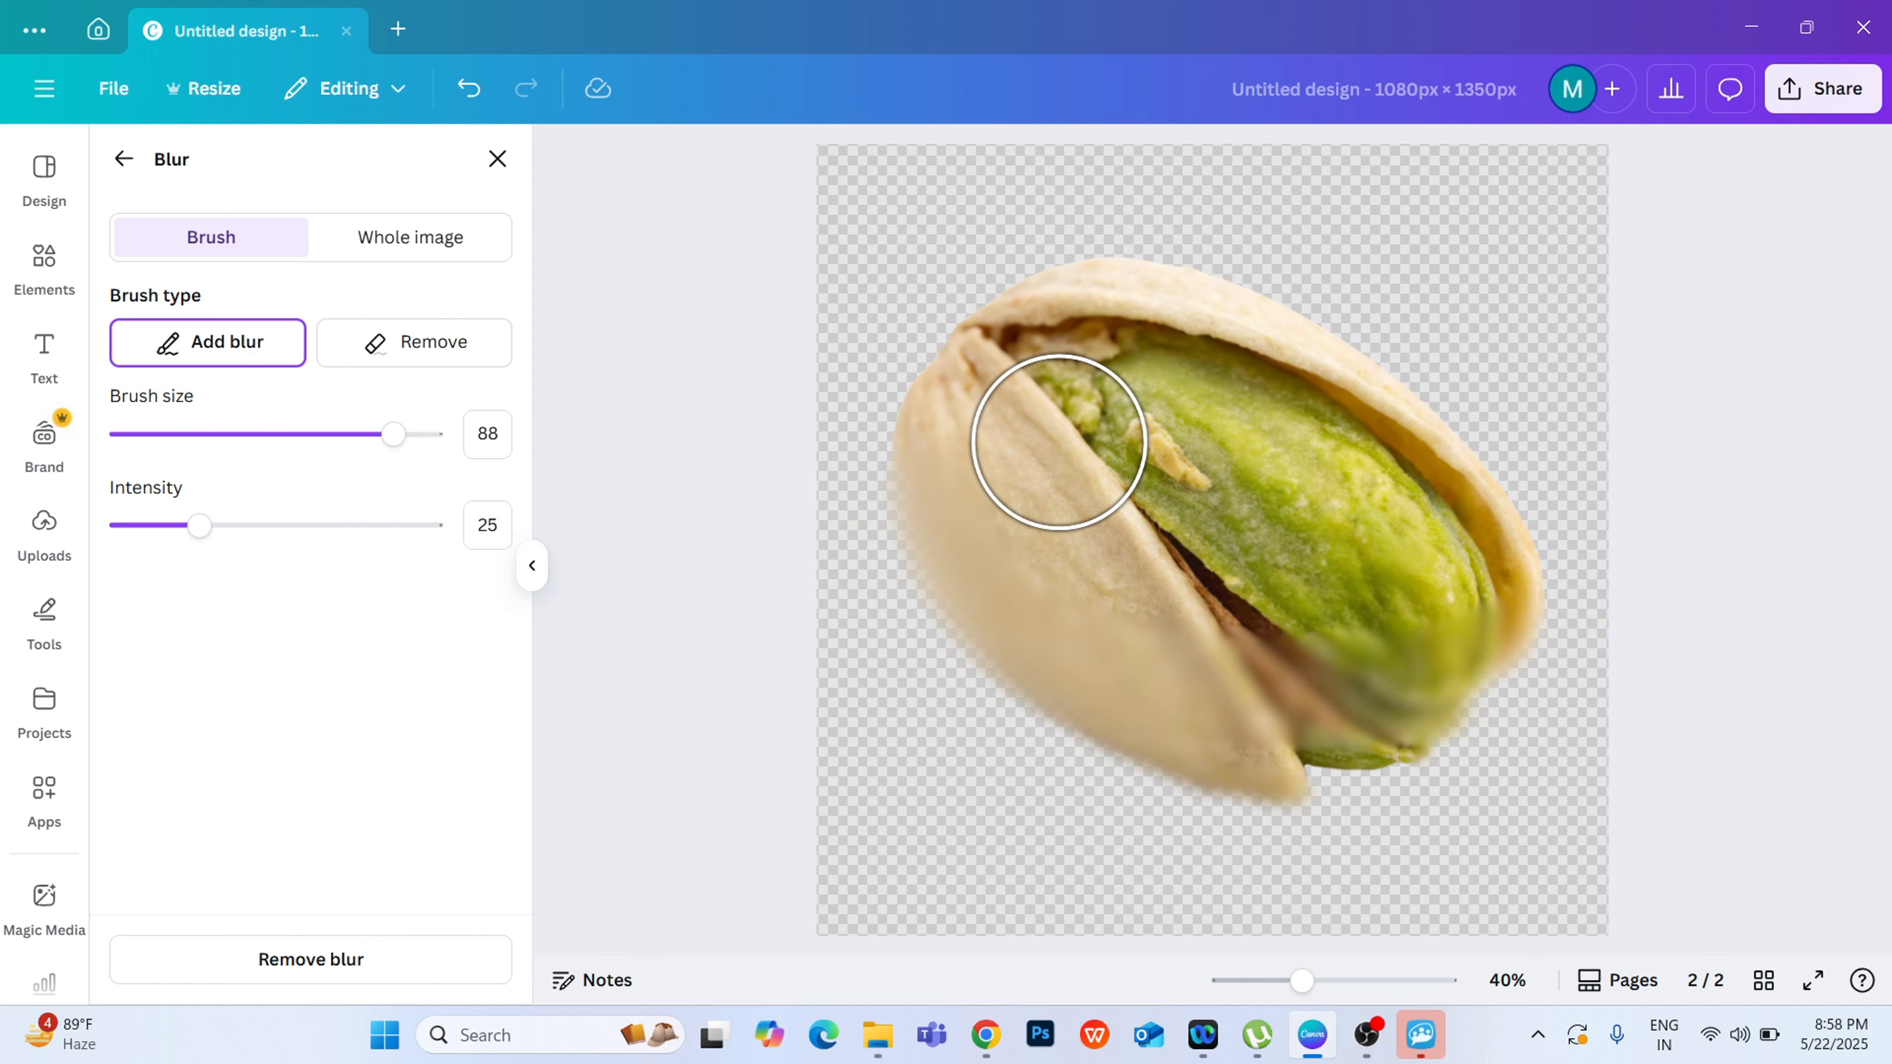
# Step: Apply a whole-image blur with an intensity of 55 to the upper-left pistachio
pyautogui.click(394, 234)
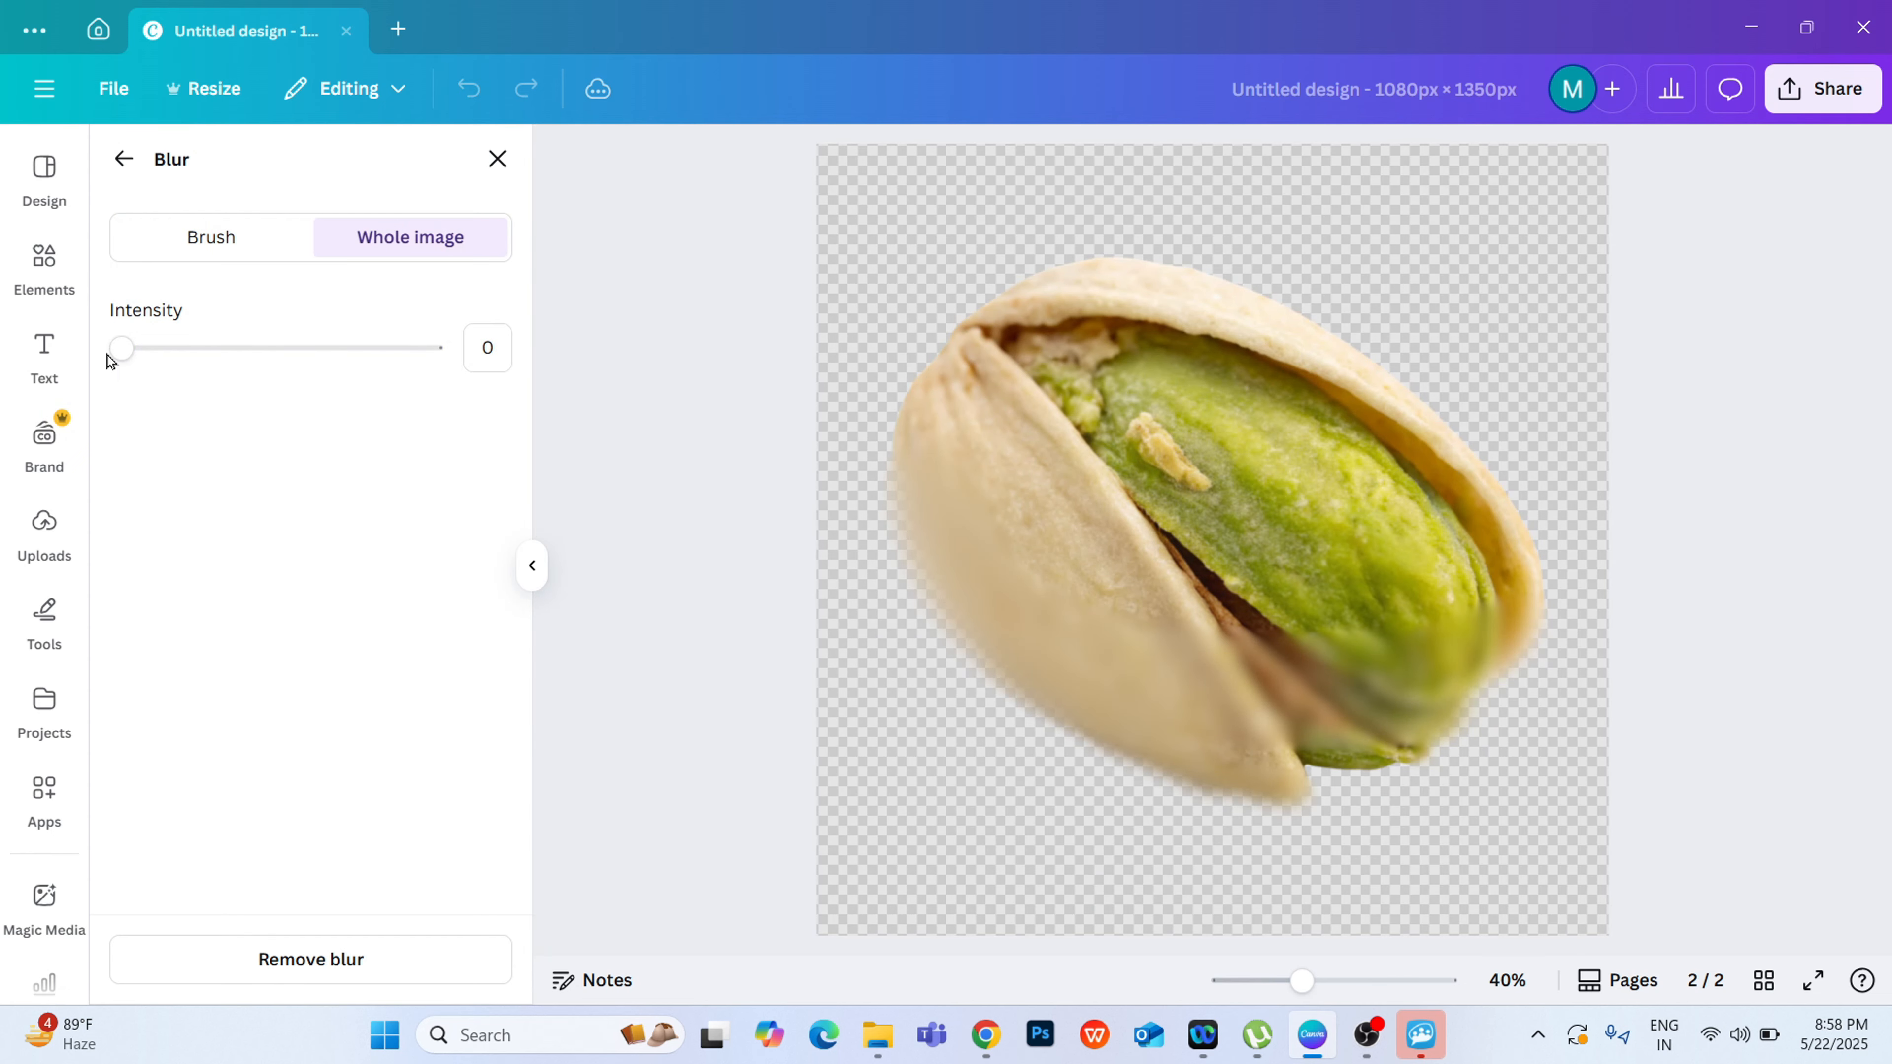
pyautogui.click(128, 359)
pyautogui.press('Right')
pyautogui.press('Right')
pyautogui.press('Right')
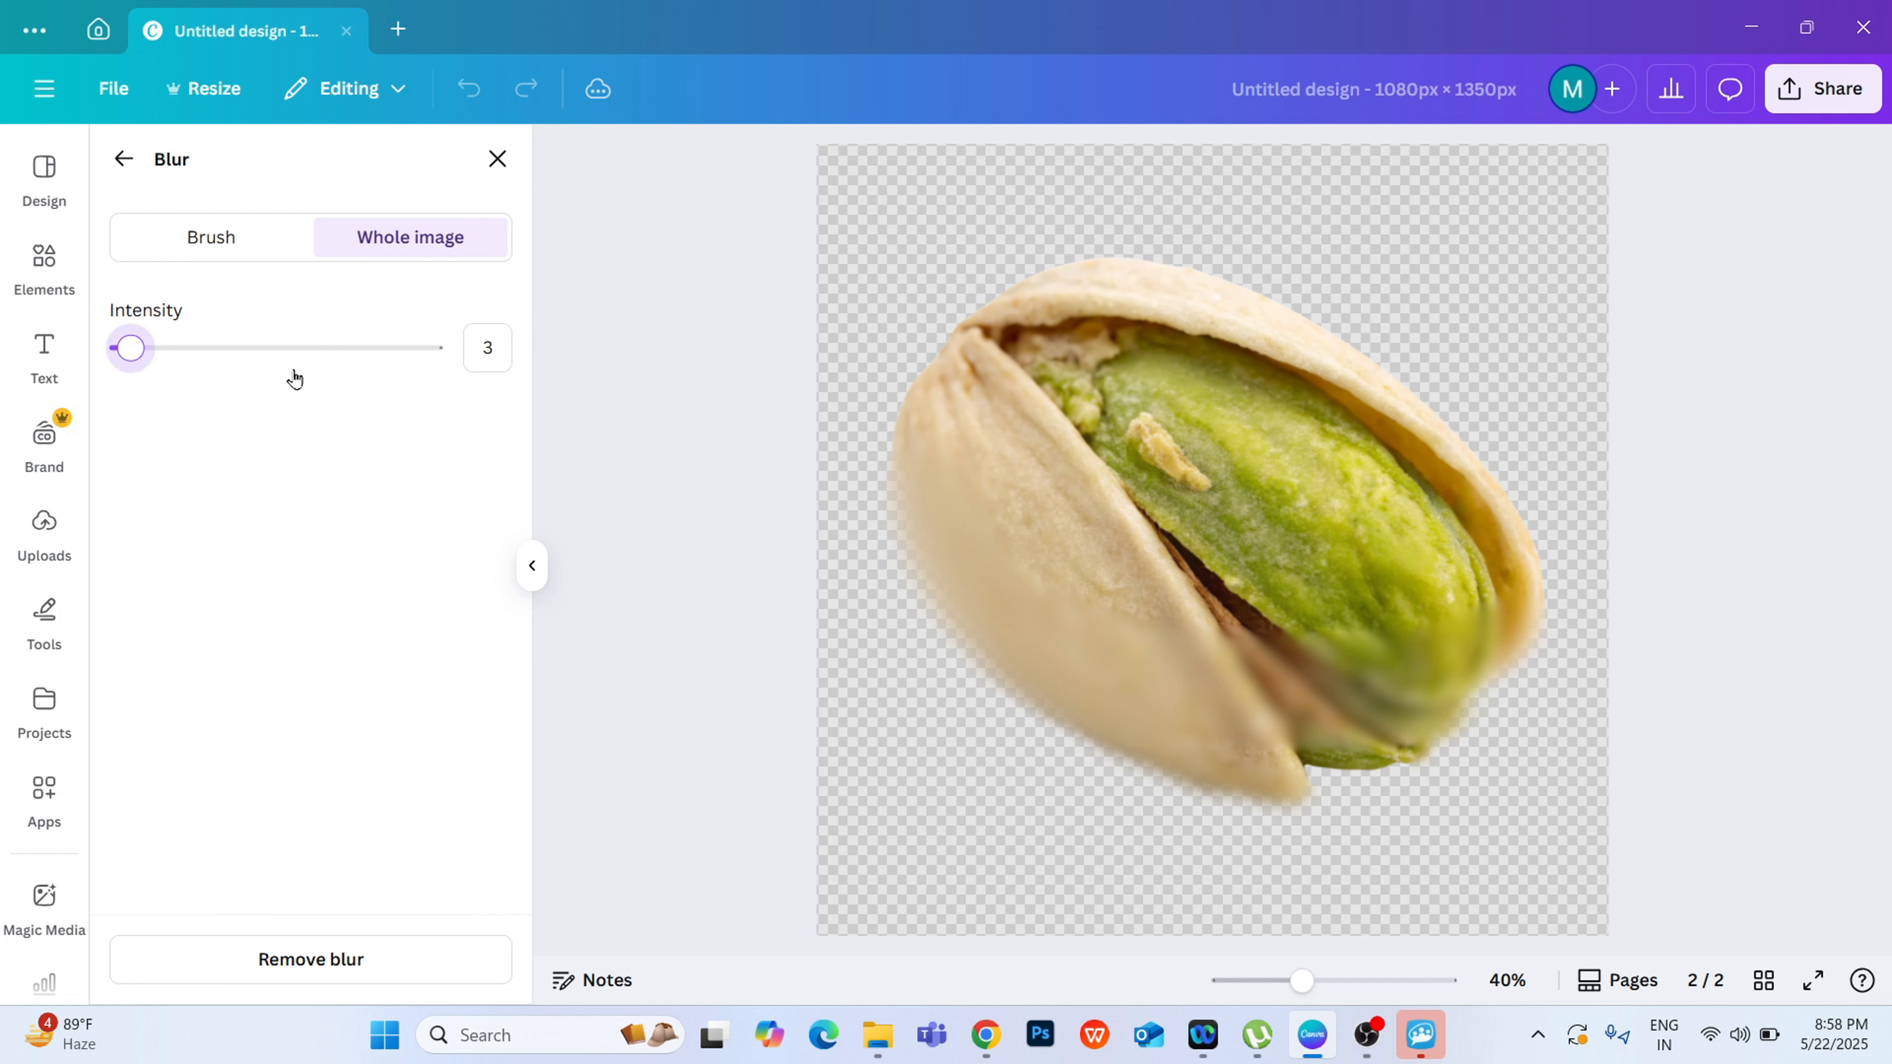
pyautogui.press('Right')
pyautogui.press('Right')
pyautogui.press('Right')
pyautogui.press('Right')
pyautogui.press('Right')
pyautogui.press('Right')
pyautogui.press('Right')
pyautogui.press('Right')
pyautogui.press('Right')
pyautogui.press('Right')
pyautogui.press('Right')
pyautogui.press('Right')
pyautogui.press('Right')
pyautogui.press('Right')
pyautogui.press('Right')
pyautogui.press('Right')
pyautogui.press('Right')
pyautogui.press('Right')
pyautogui.press('Right')
pyautogui.press('Right')
pyautogui.press('Right')
pyautogui.press('Right')
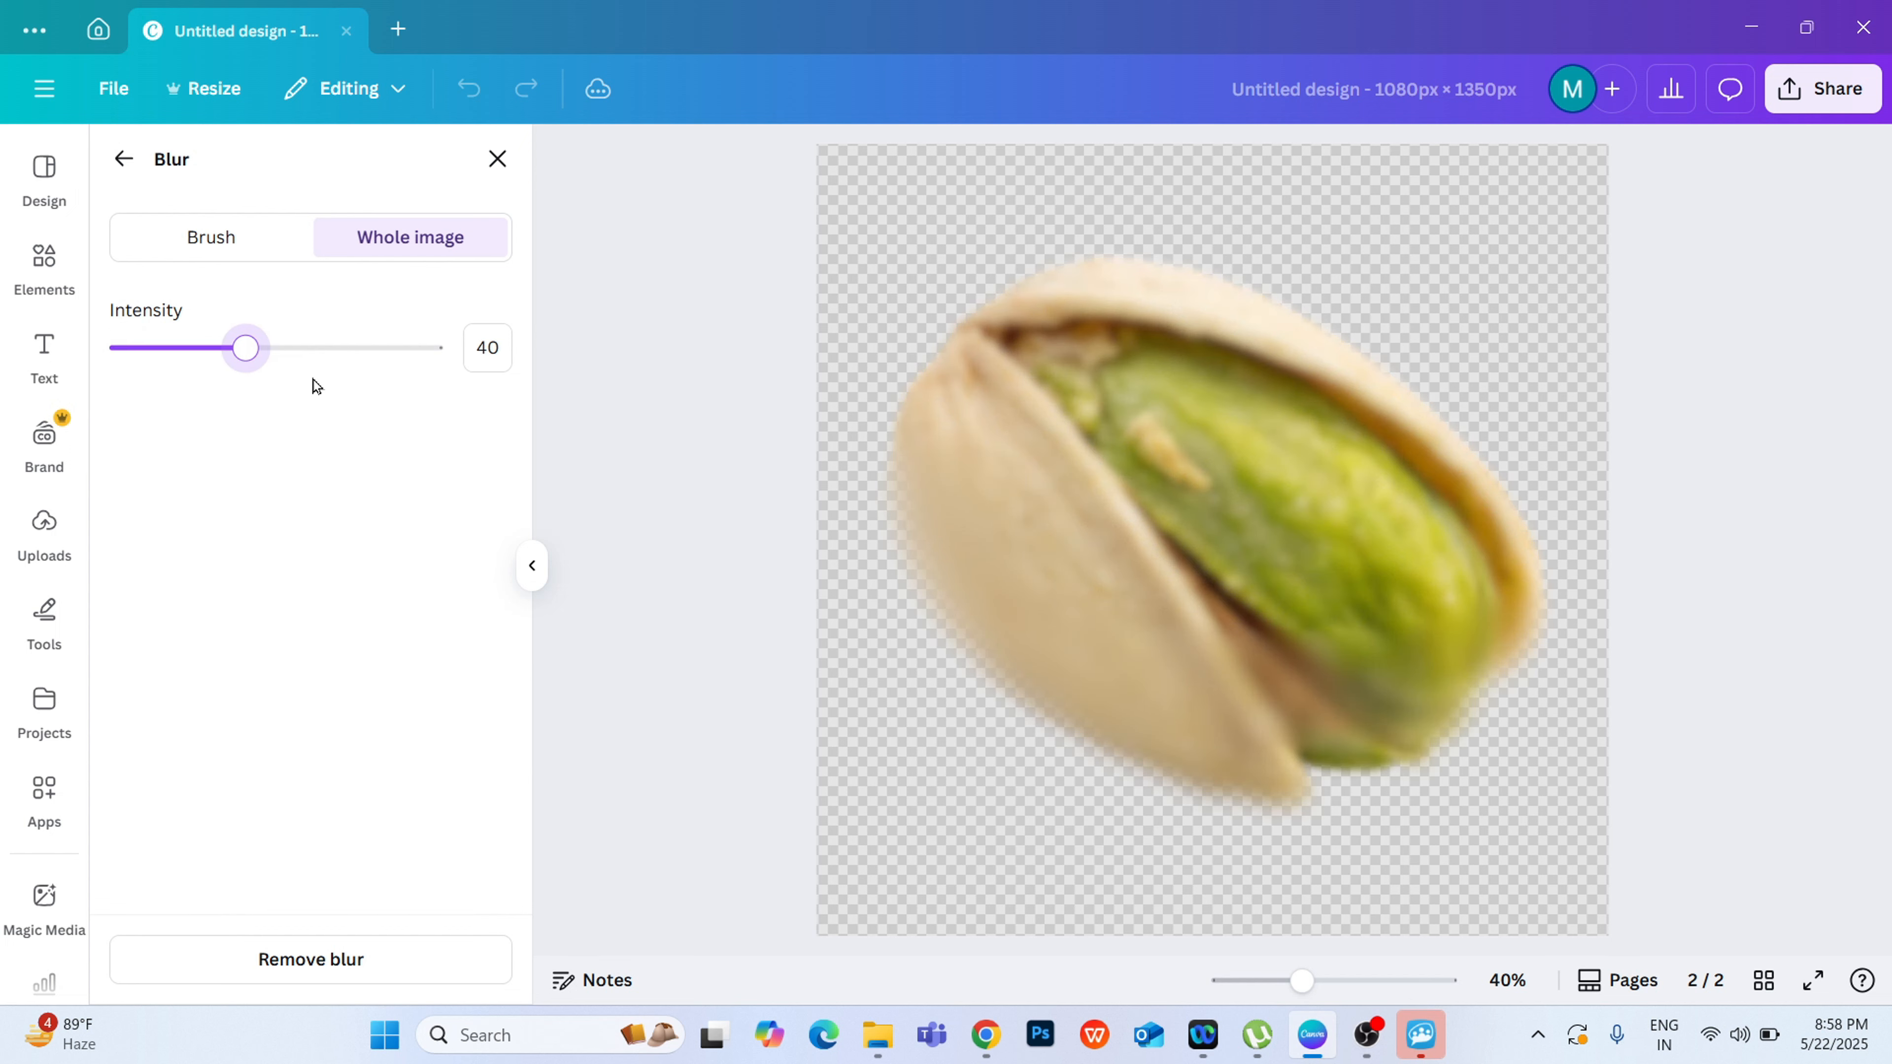
pyautogui.press('Right')
pyautogui.press('Right')
pyautogui.press('Right')
pyautogui.press('Right')
pyautogui.press('Right')
pyautogui.press('Right')
pyautogui.press('Right')
pyautogui.press('Right')
pyautogui.press('Right')
pyautogui.press('Right')
pyautogui.press('Right')
pyautogui.press('Right')
pyautogui.press('Right')
pyautogui.press('Right')
pyautogui.press('Right')
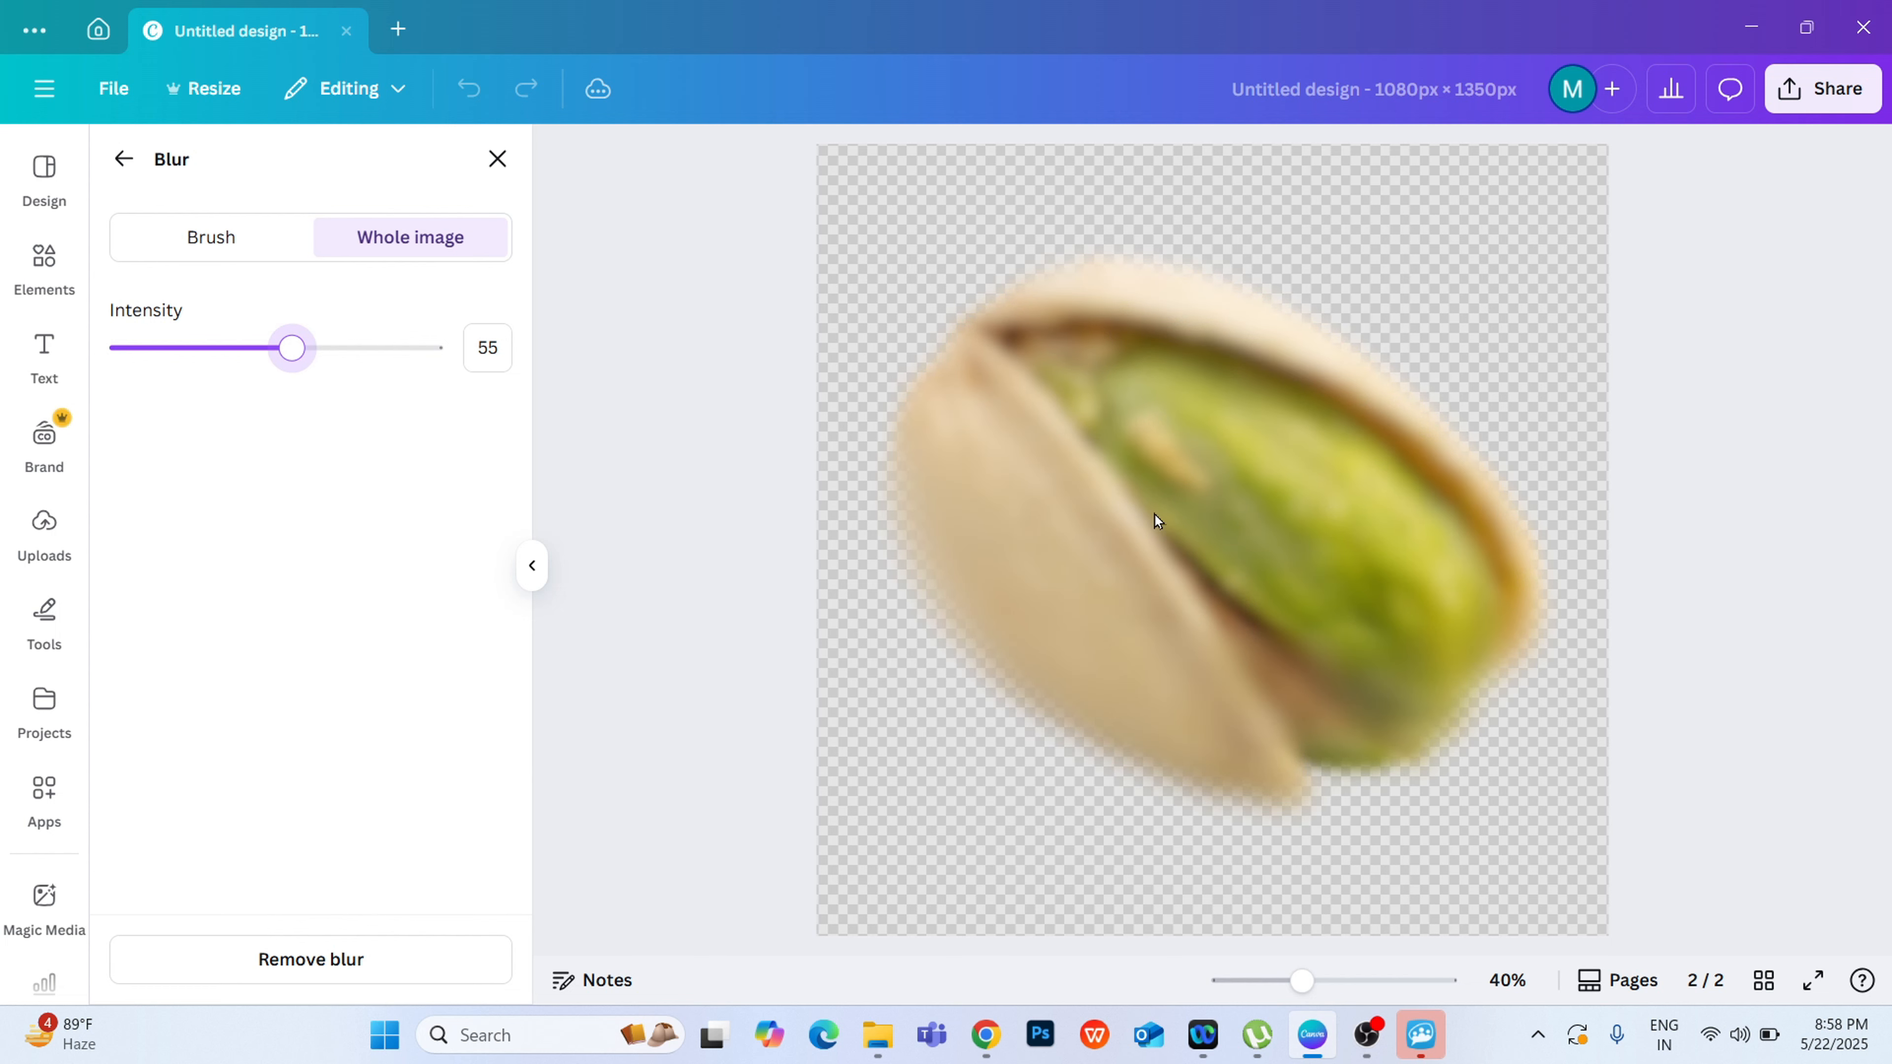
pyautogui.click(497, 172)
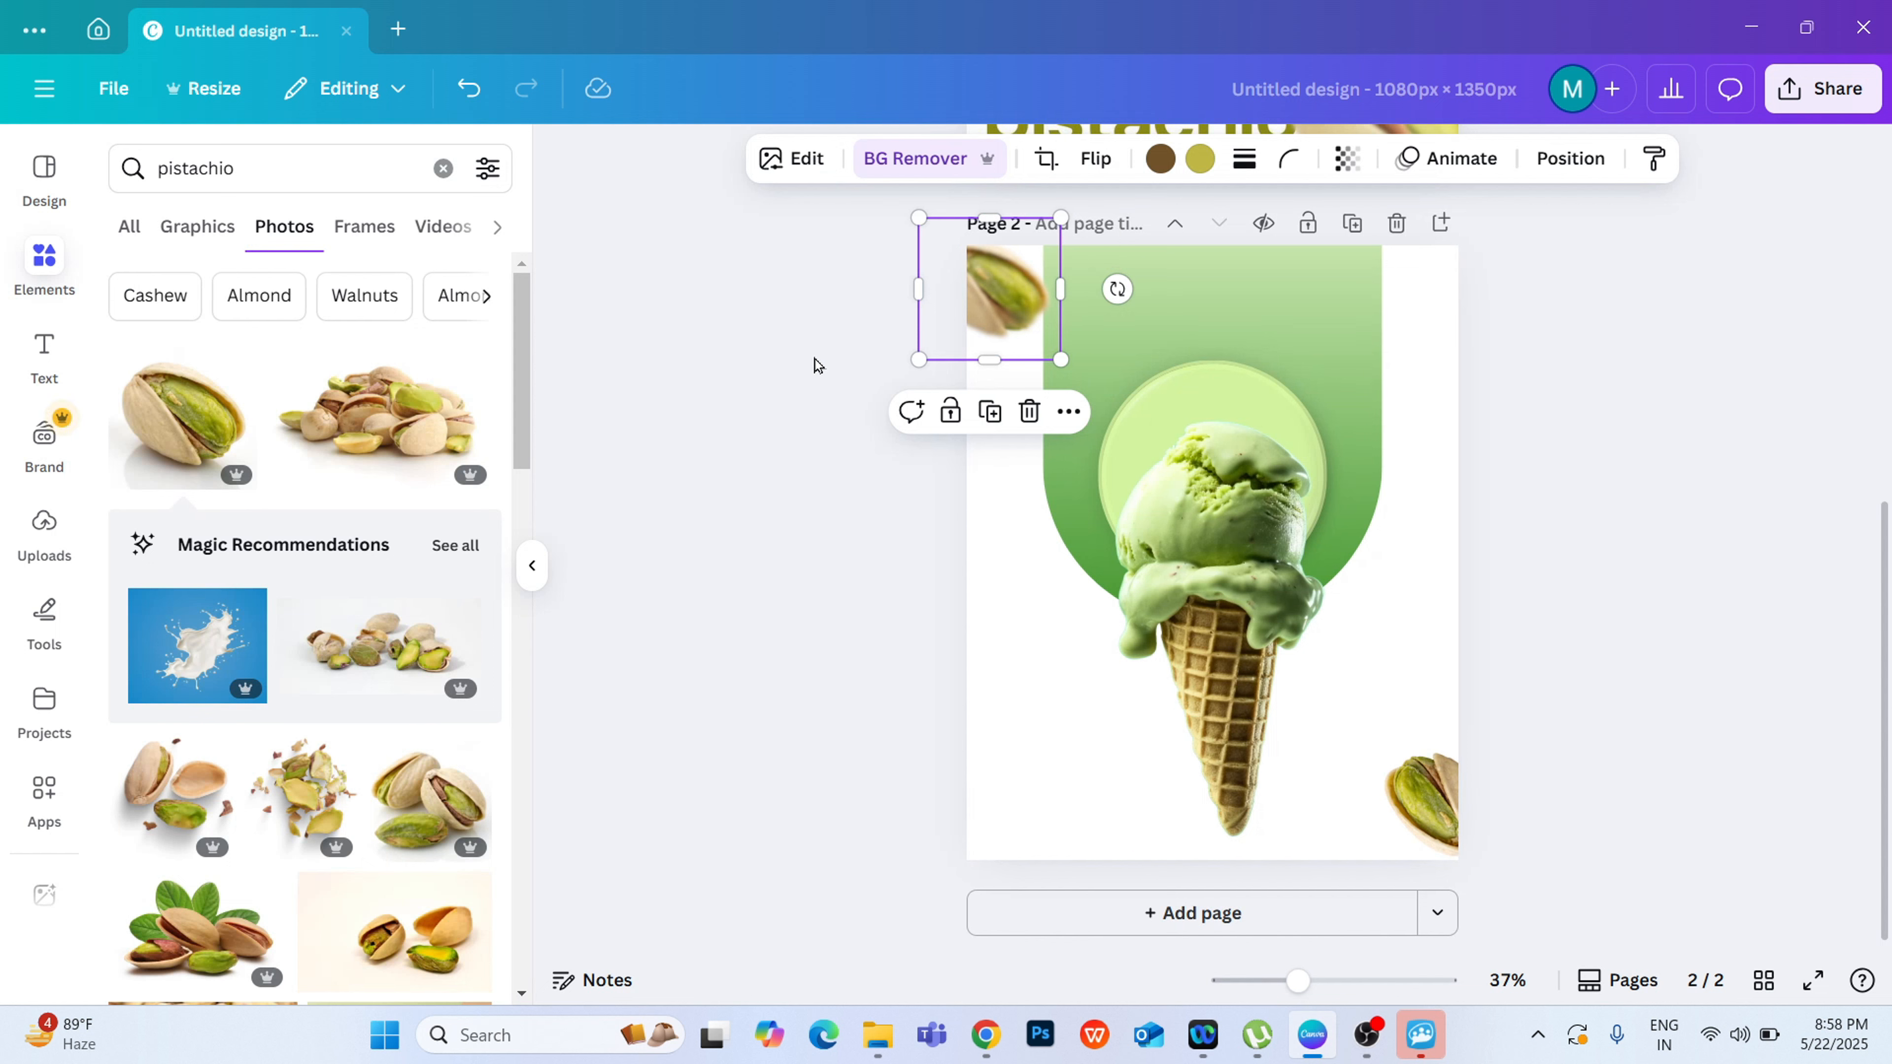
# Step: Delete the unblurred pistachio copy at the page's lower-right corner
pyautogui.click(1457, 788)
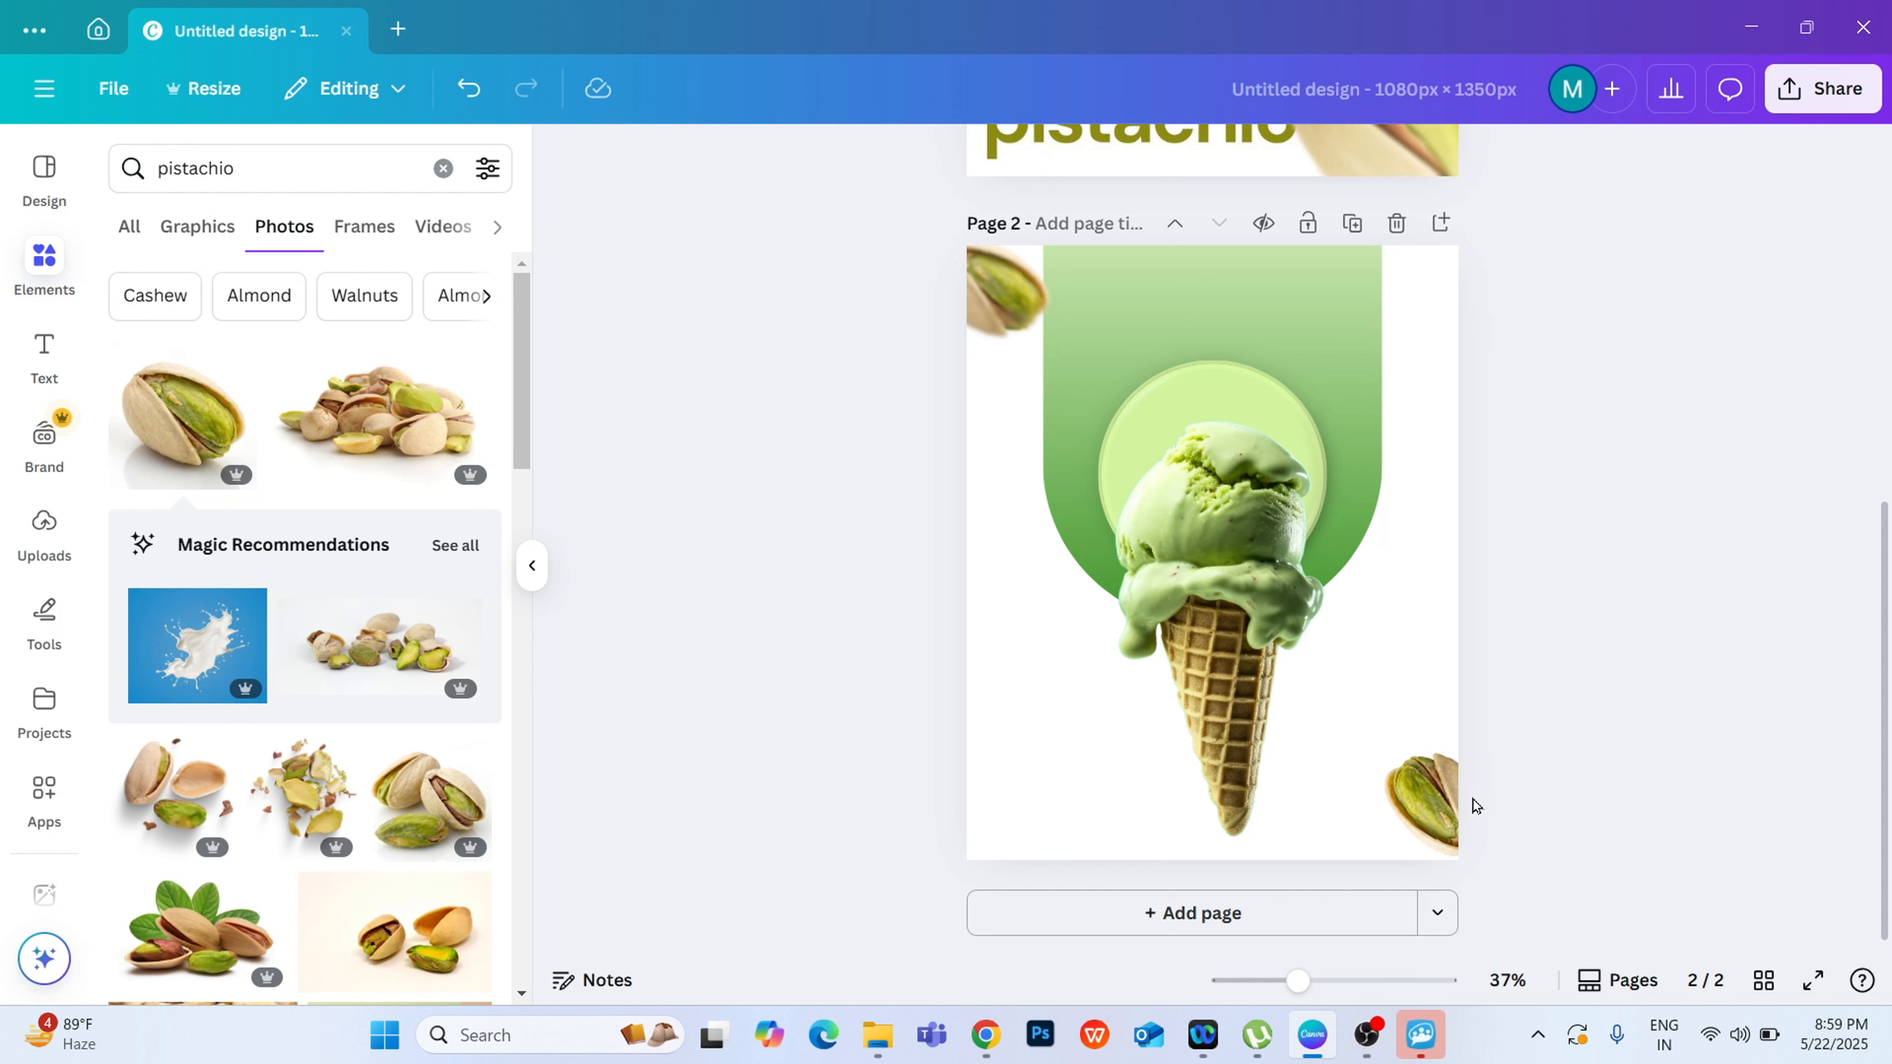
pyautogui.click(1410, 789)
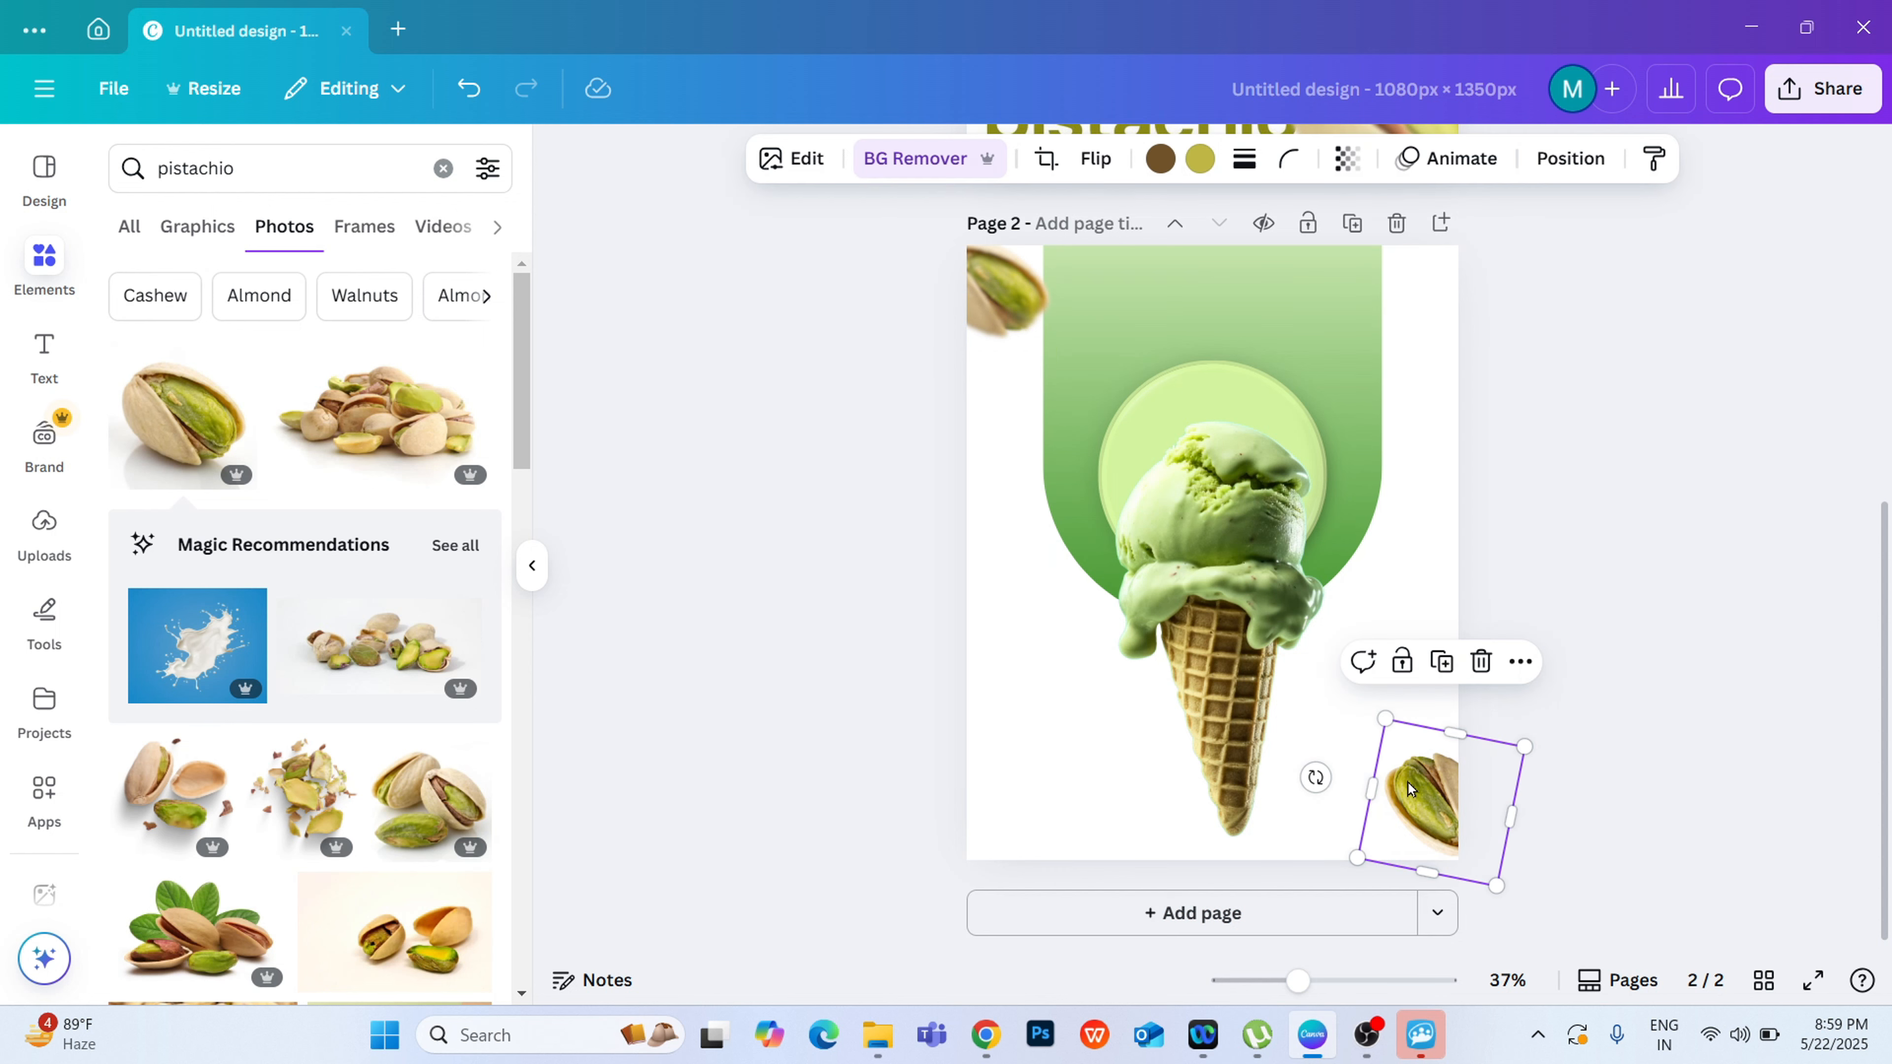
pyautogui.click(1480, 661)
# Step: Duplicate the blurred pistachio, rotate the copy counterclockwise and place it partly off the page's lower-right corner
pyautogui.click(971, 343)
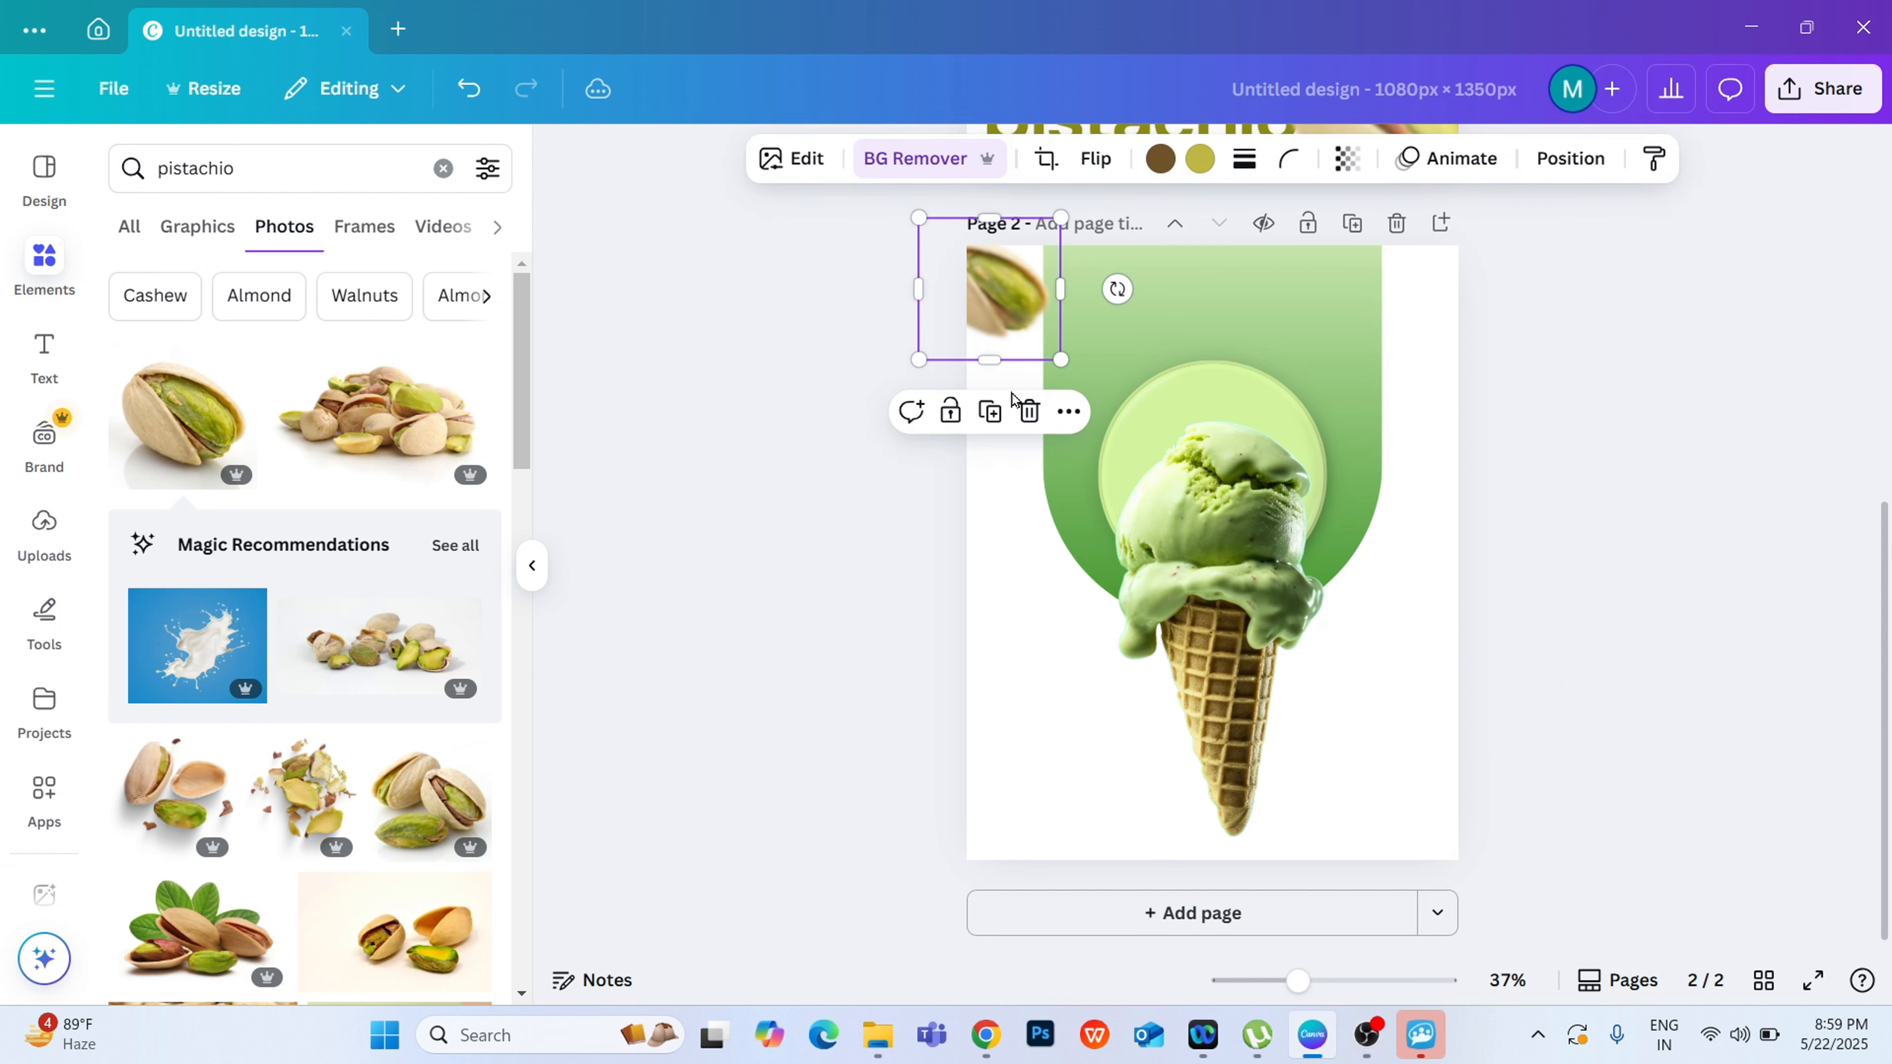
pyautogui.click(991, 412)
pyautogui.moveTo(993, 311); pyautogui.dragTo(1409, 767)
pyautogui.moveTo(1418, 885); pyautogui.dragTo(1522, 686)
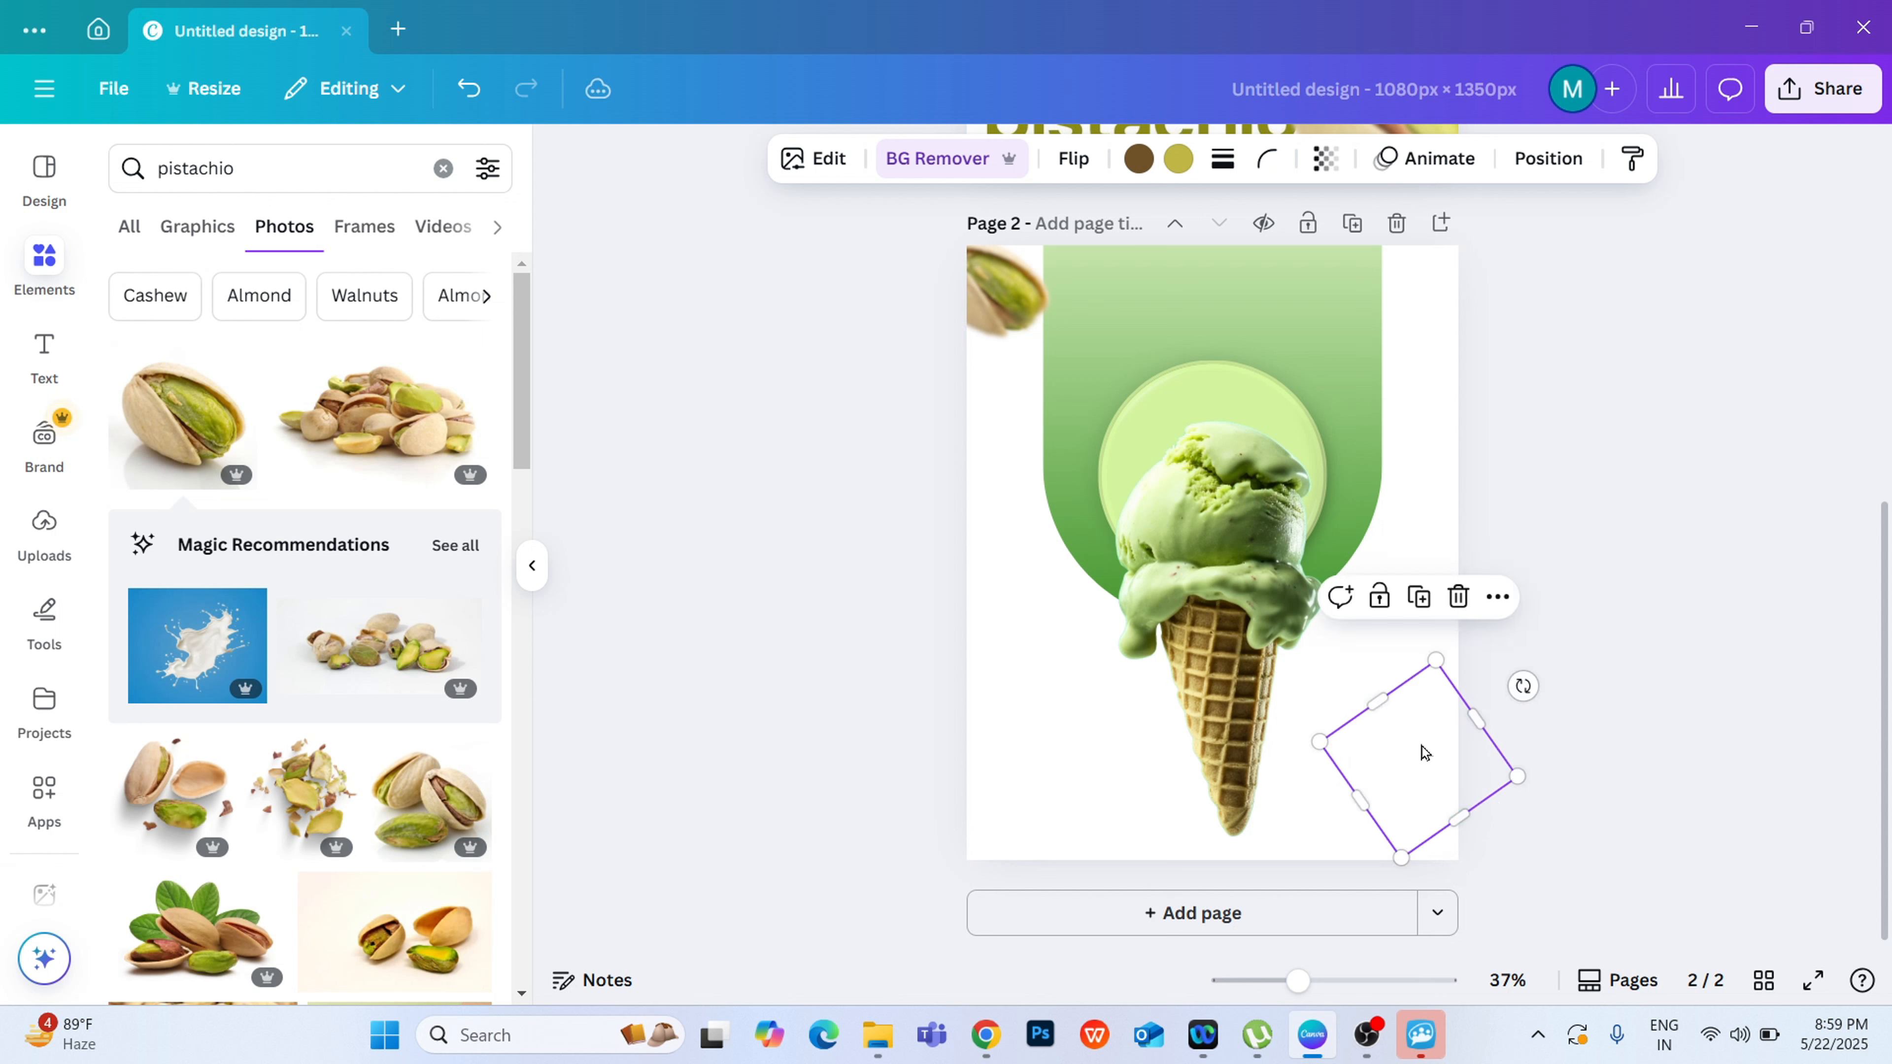
pyautogui.click(1655, 544)
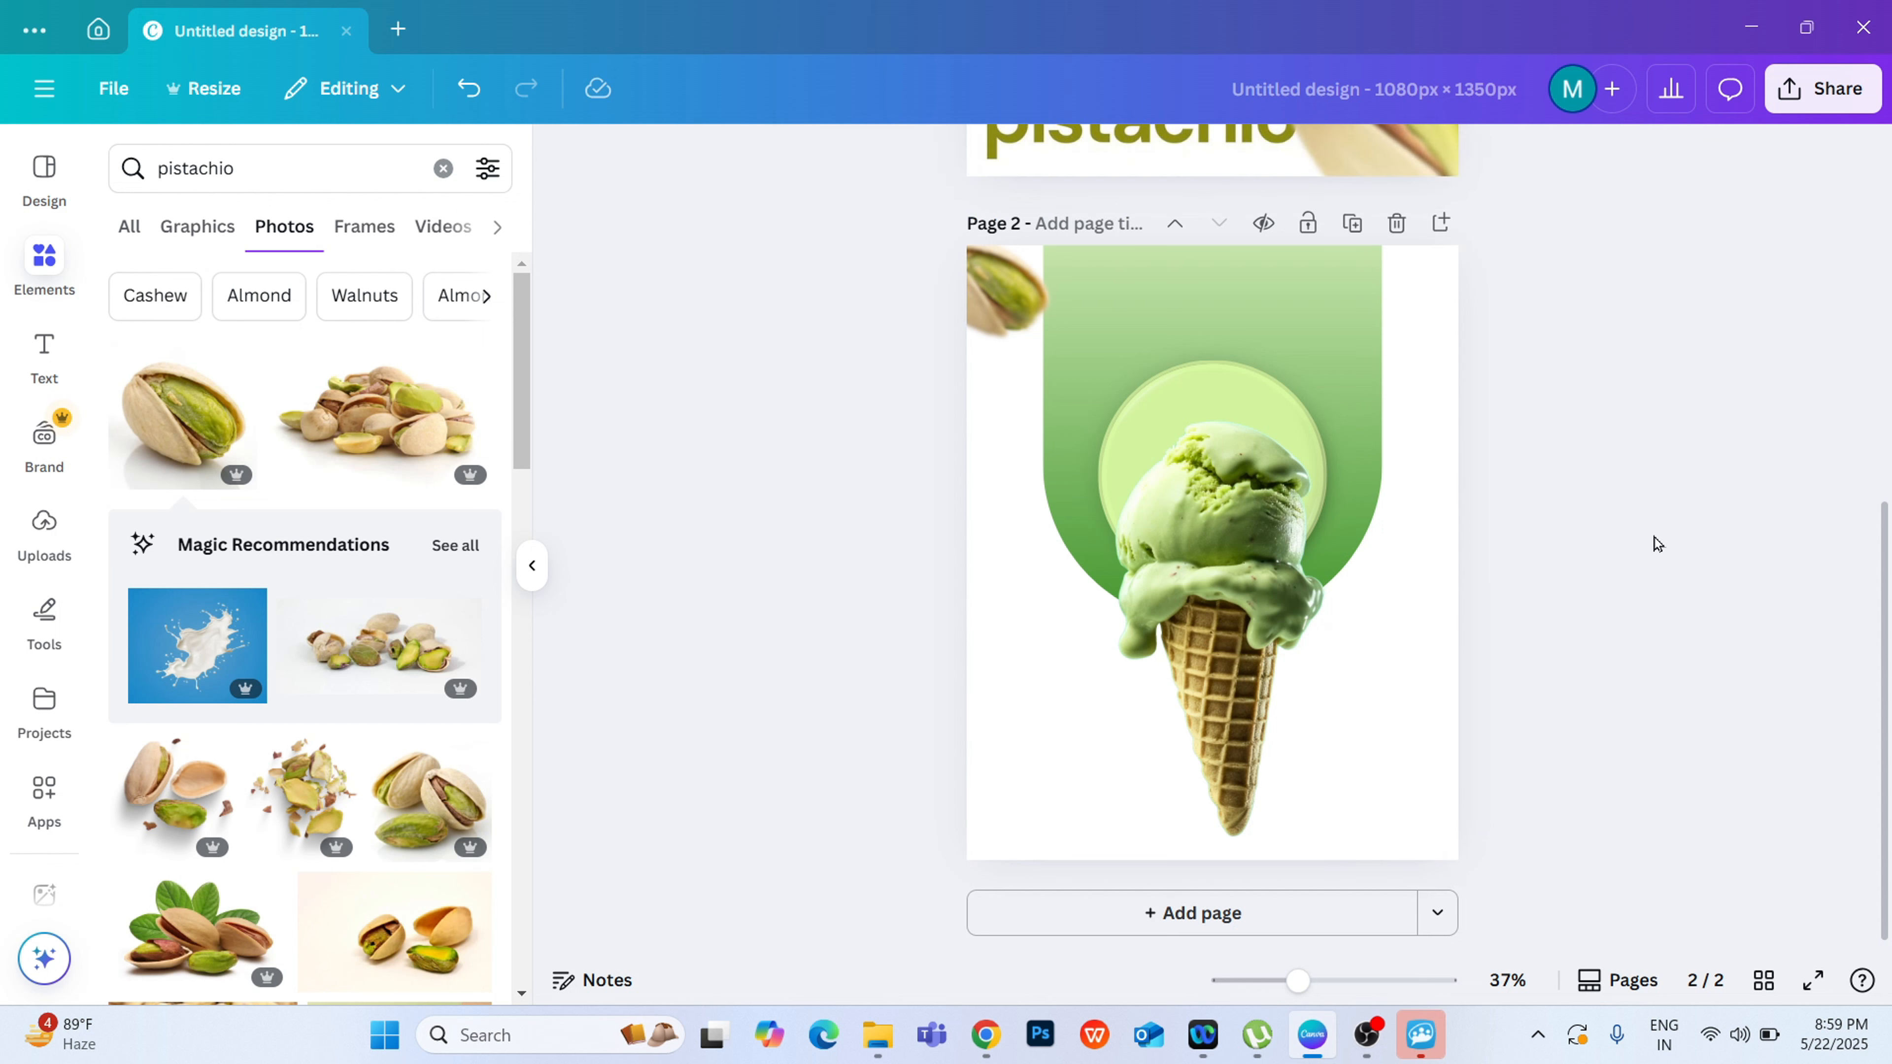
pyautogui.click(1441, 772)
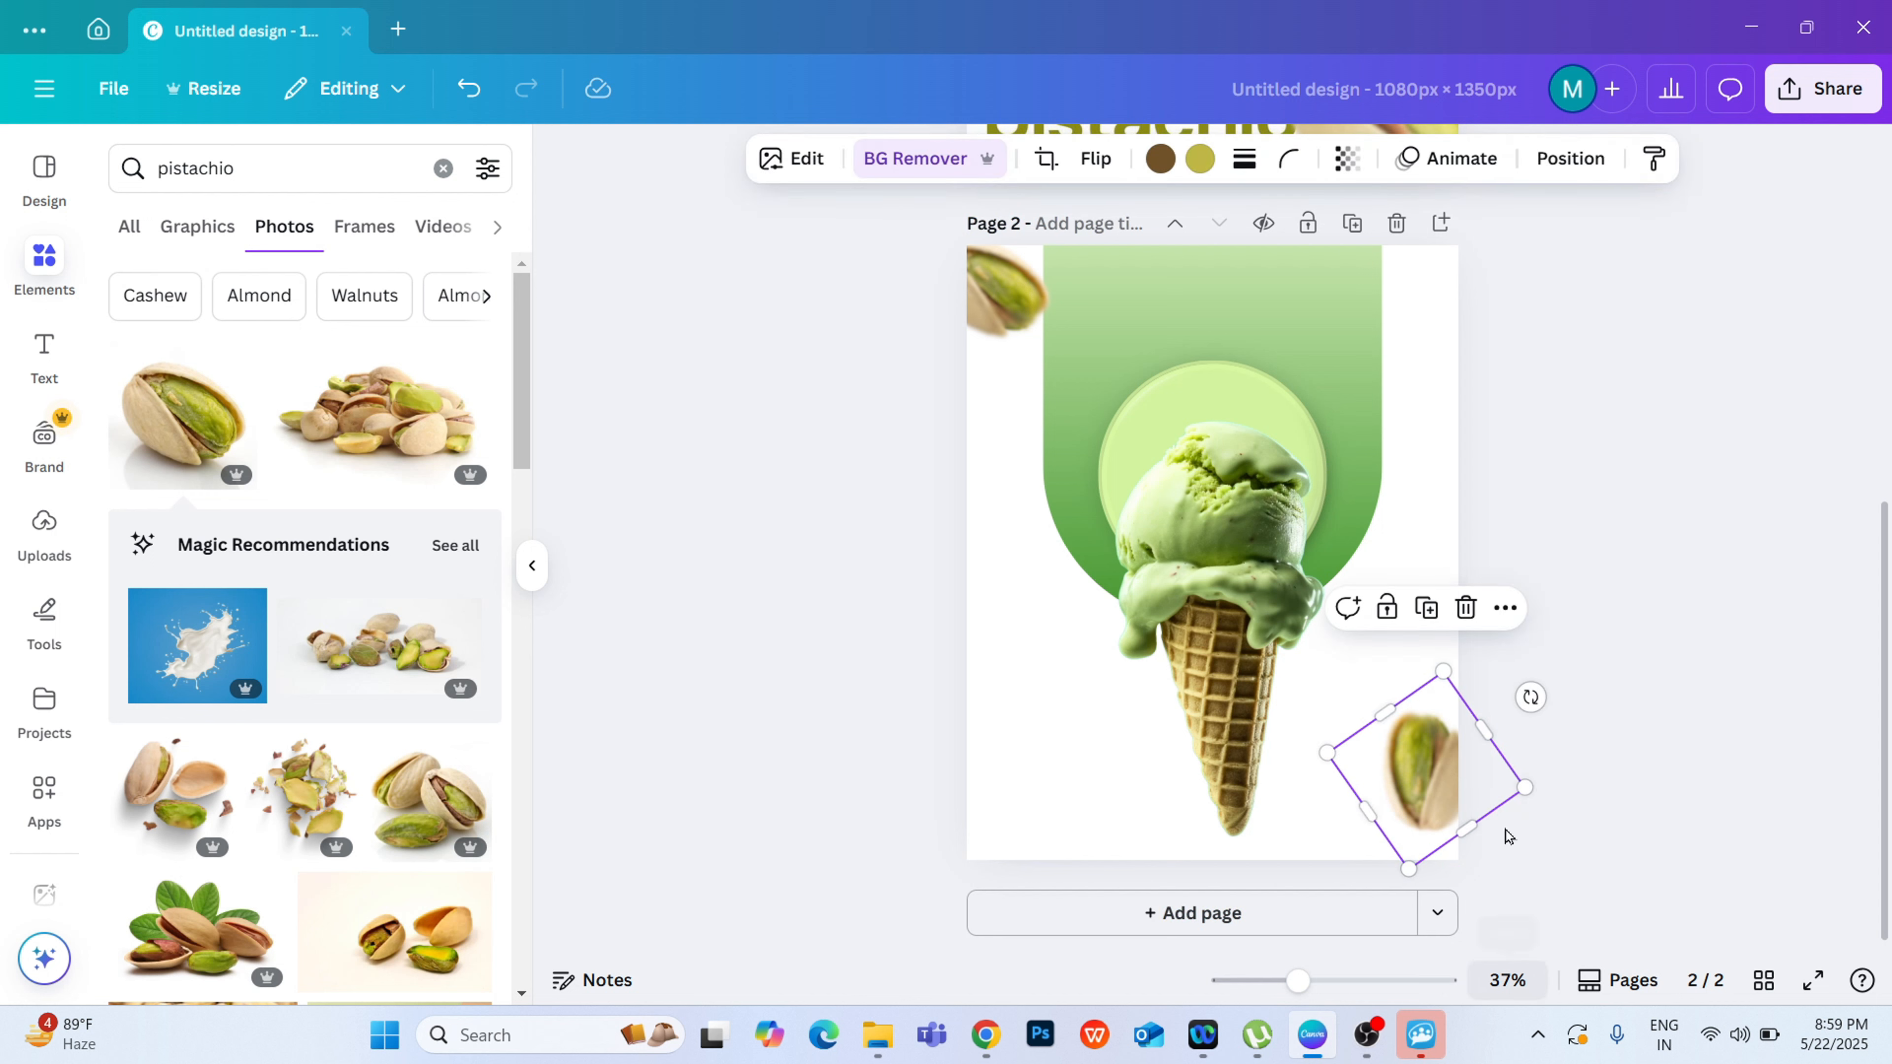
# Step: Rotate and enlarge the blurred pistachio at the page's lower-right corner, letting it run off the page's edge
pyautogui.moveTo(1529, 630); pyautogui.dragTo(1502, 477)
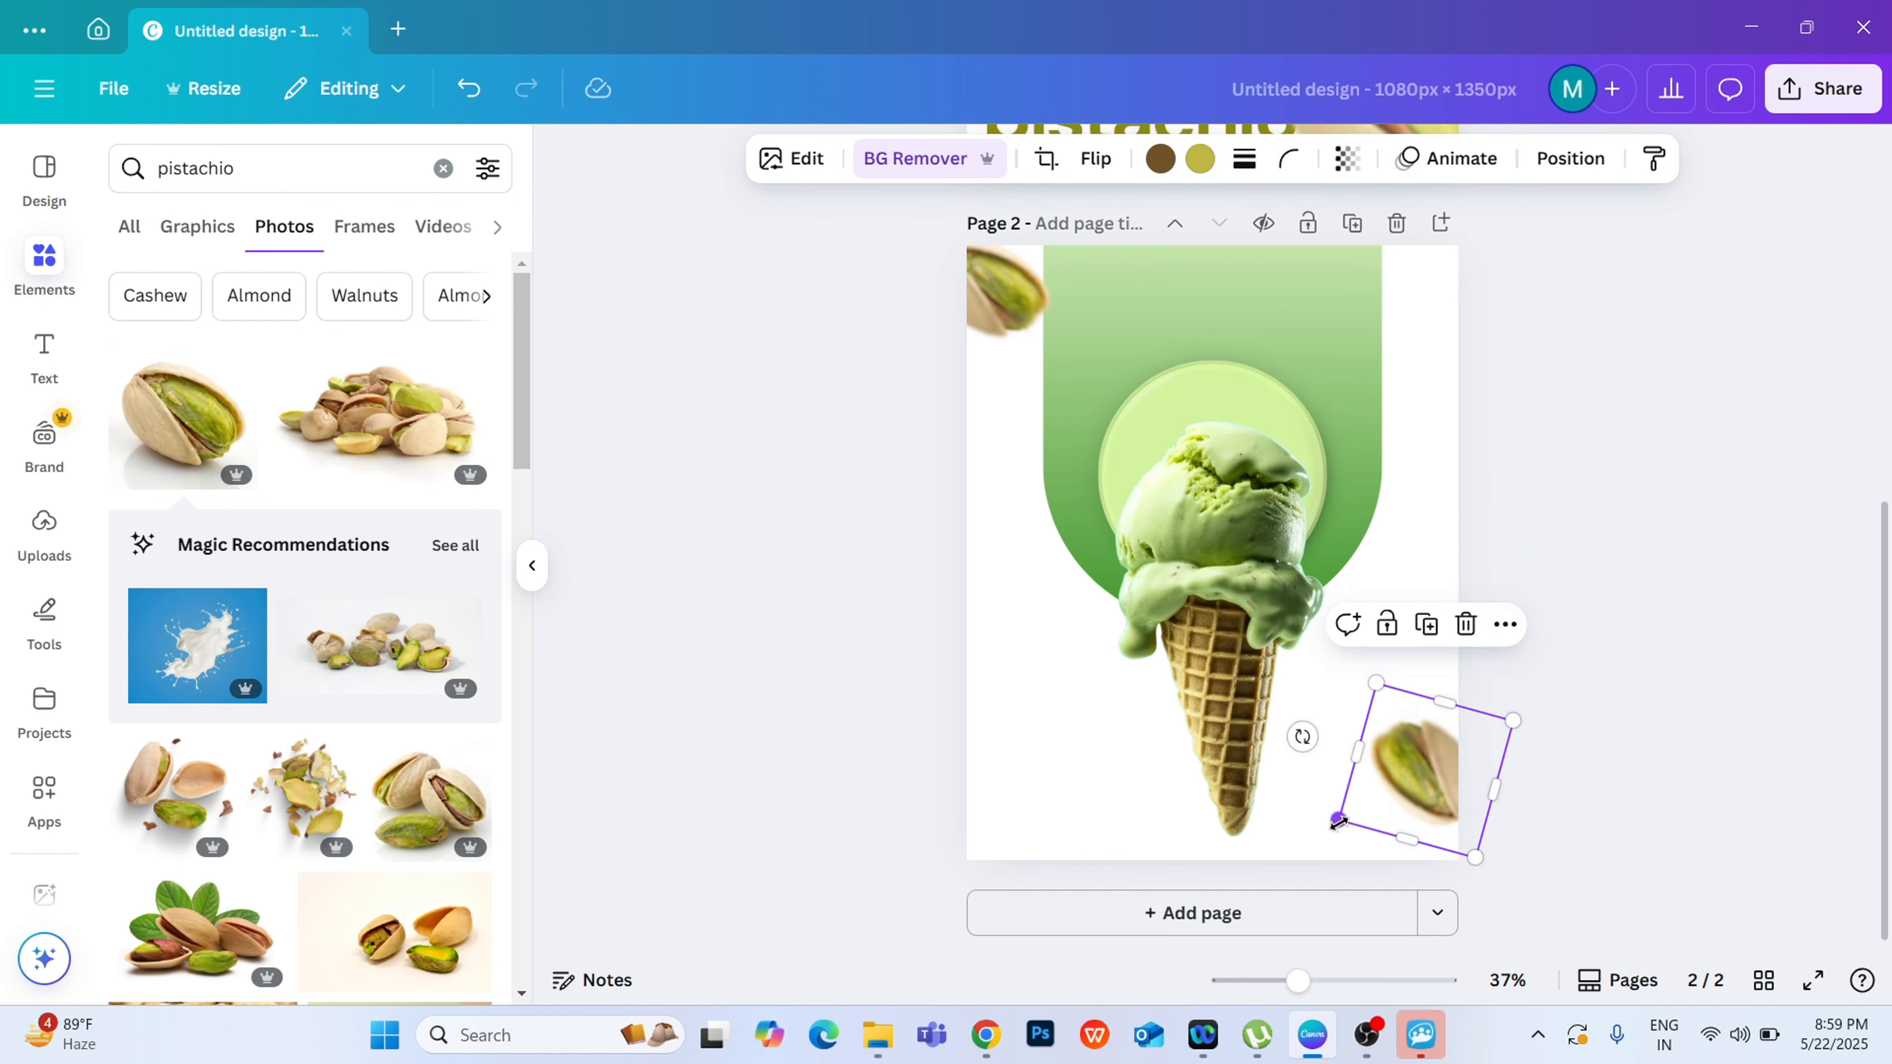
pyautogui.moveTo(1224, 857)
pyautogui.mouseDown()
pyautogui.moveTo(1288, 838)
pyautogui.moveTo(1225, 859)
pyautogui.moveTo(1239, 877)
pyautogui.mouseUp()
pyautogui.moveTo(1374, 788); pyautogui.dragTo(1434, 771)
pyautogui.click(1682, 566)
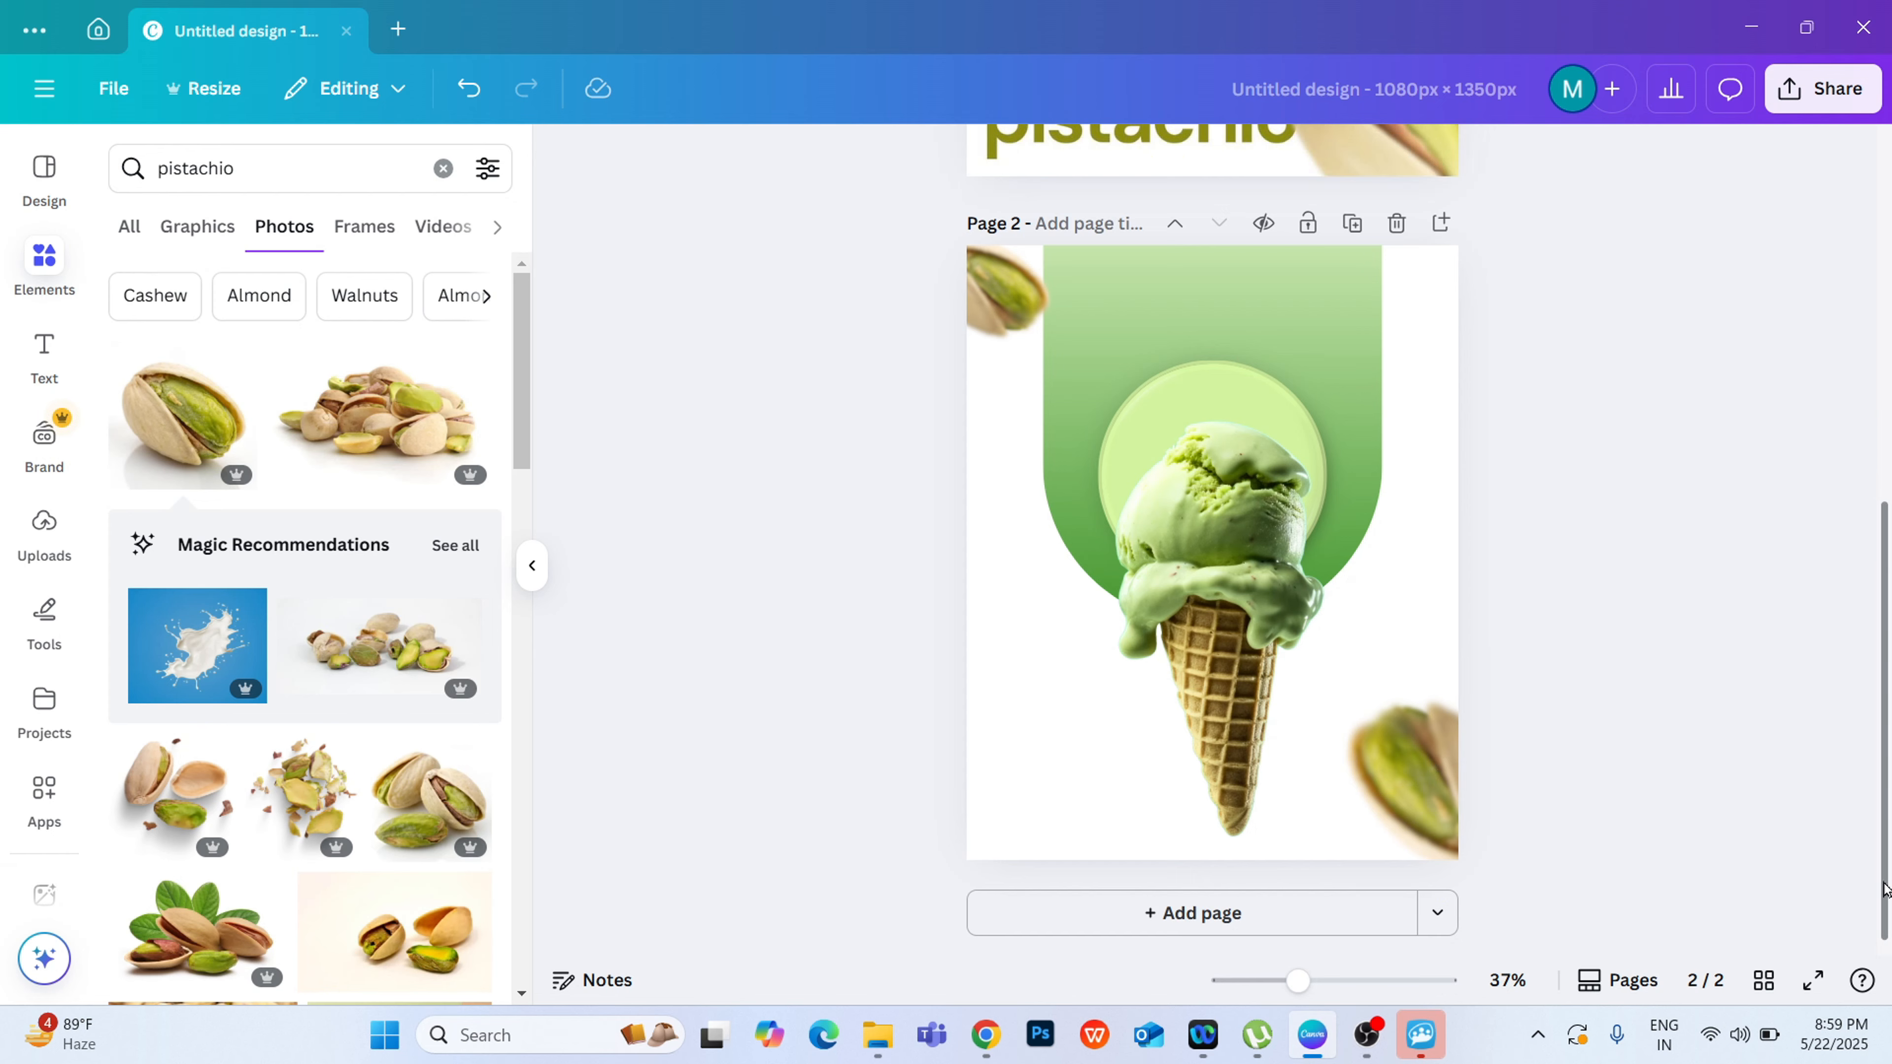
# Step: Detach the reference poster image from the background of page 1
pyautogui.scroll(6, 1682, 567)
pyautogui.scroll(2, 1682, 567)
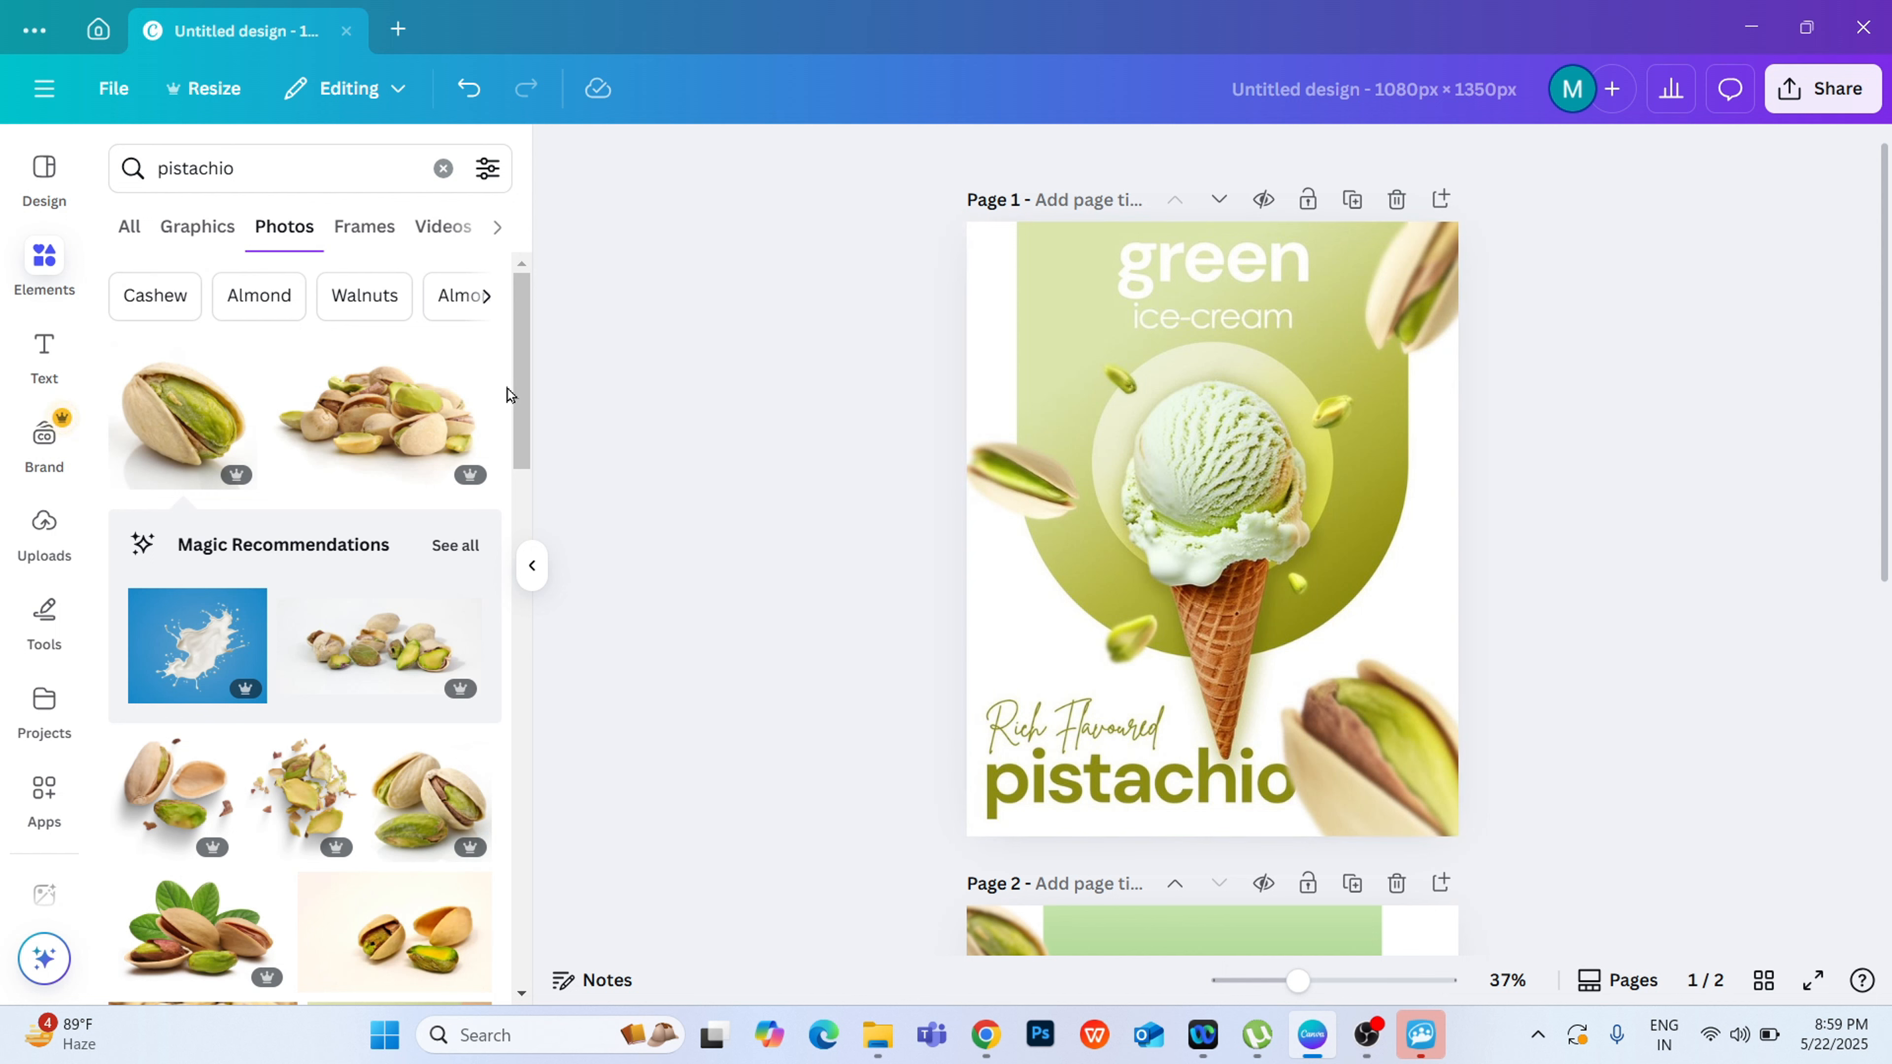
pyautogui.moveTo(525, 447); pyautogui.dragTo(617, 338)
pyautogui.click(1388, 433)
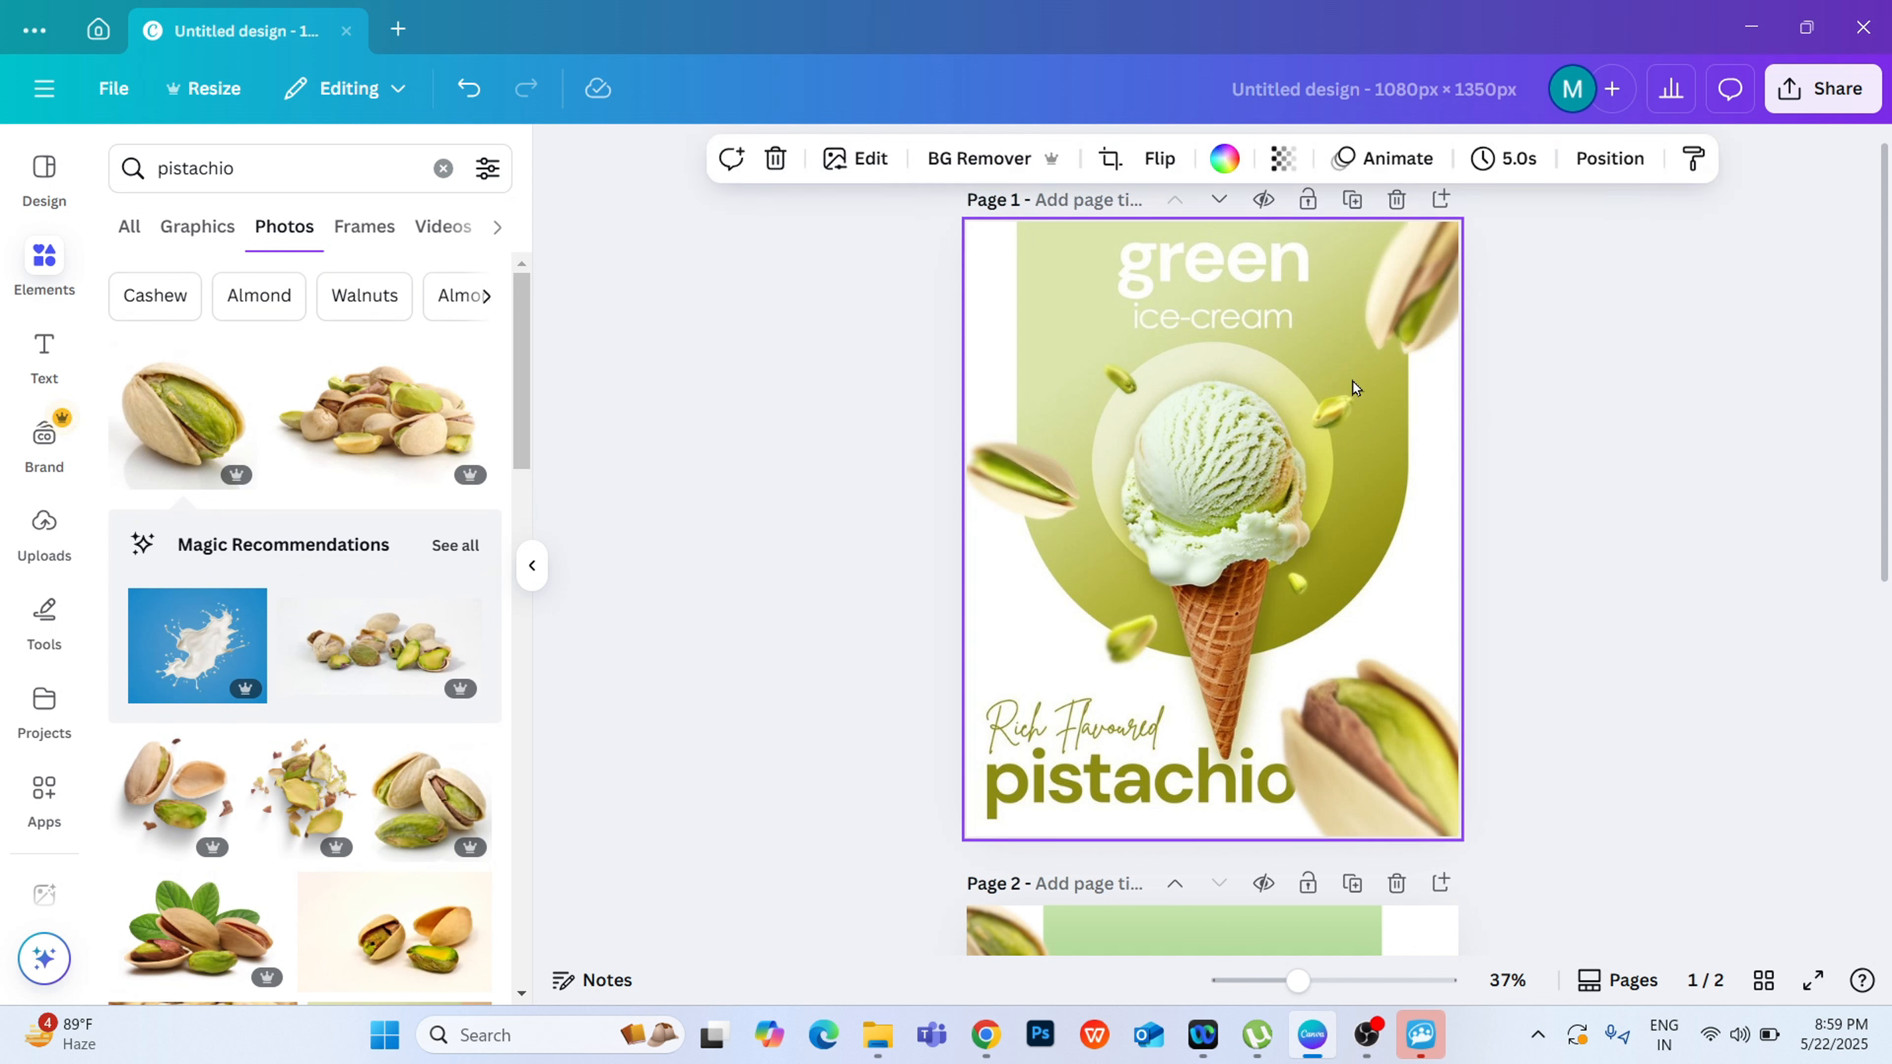
pyautogui.rightClick(1217, 337)
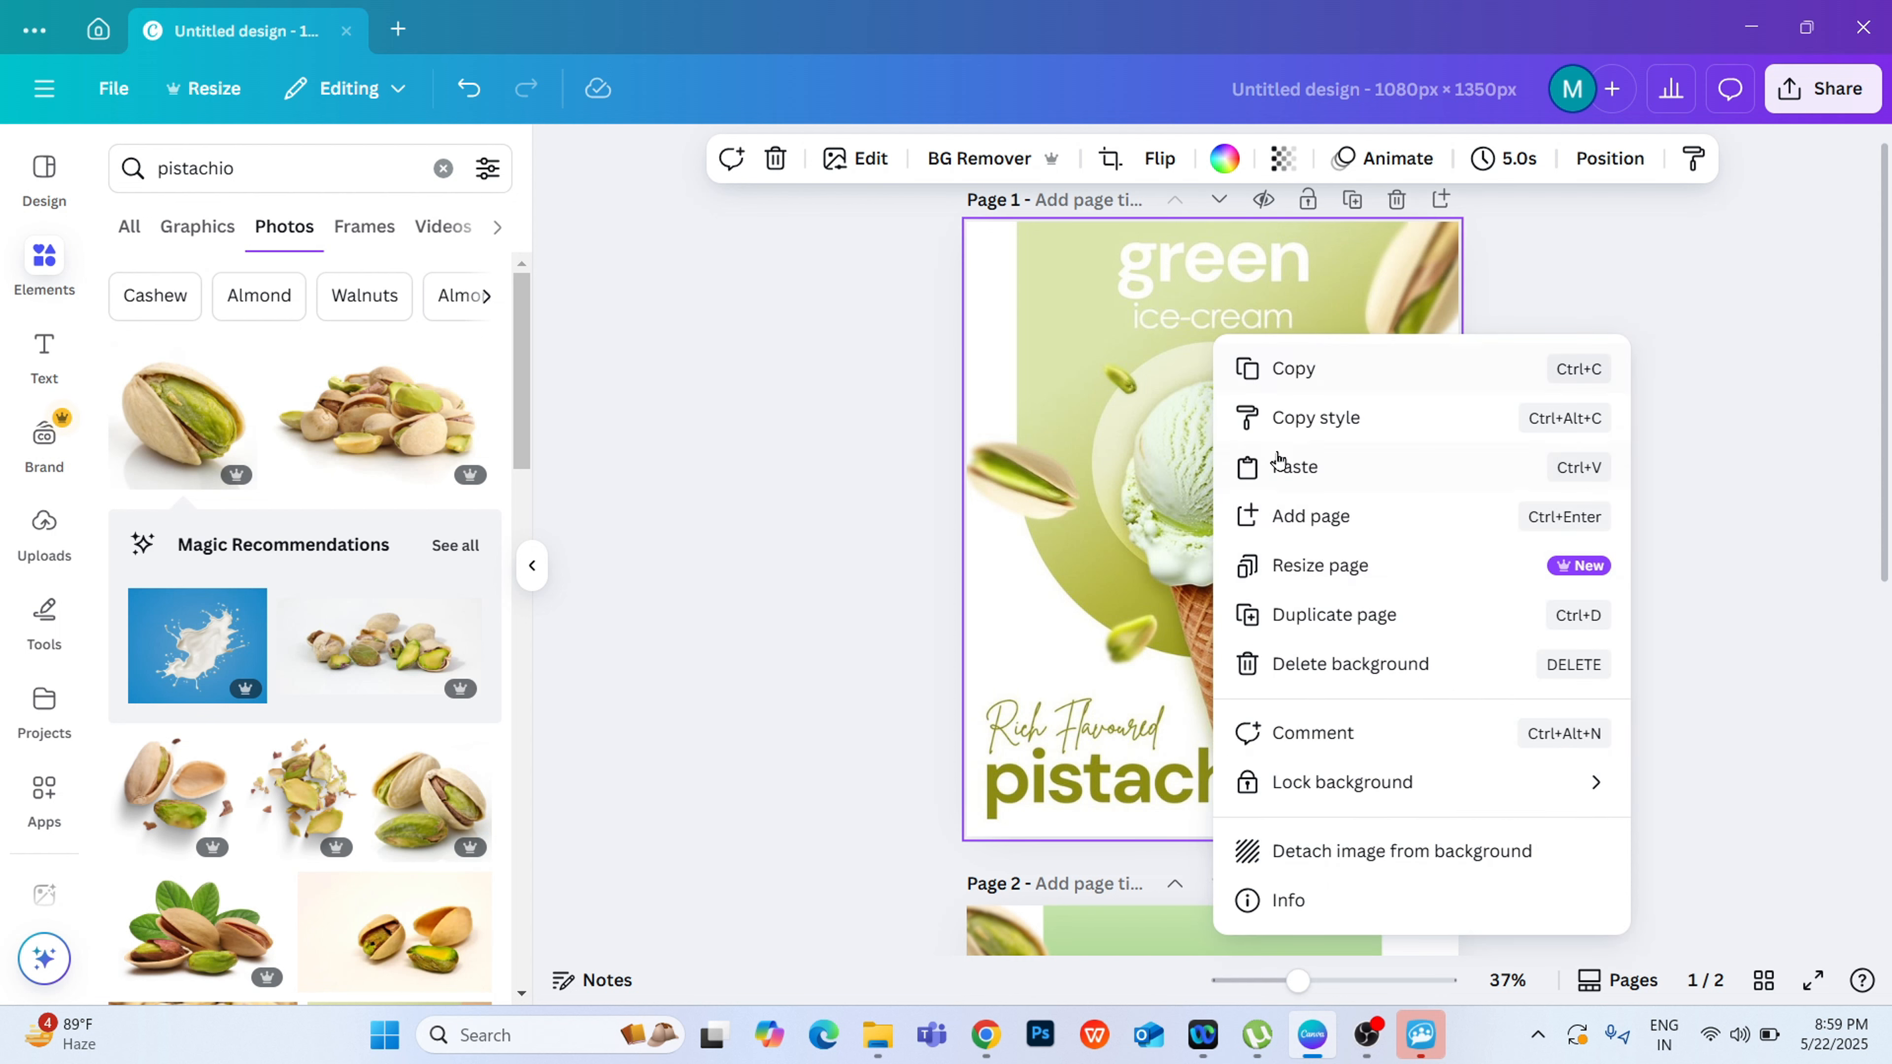
pyautogui.click(1444, 854)
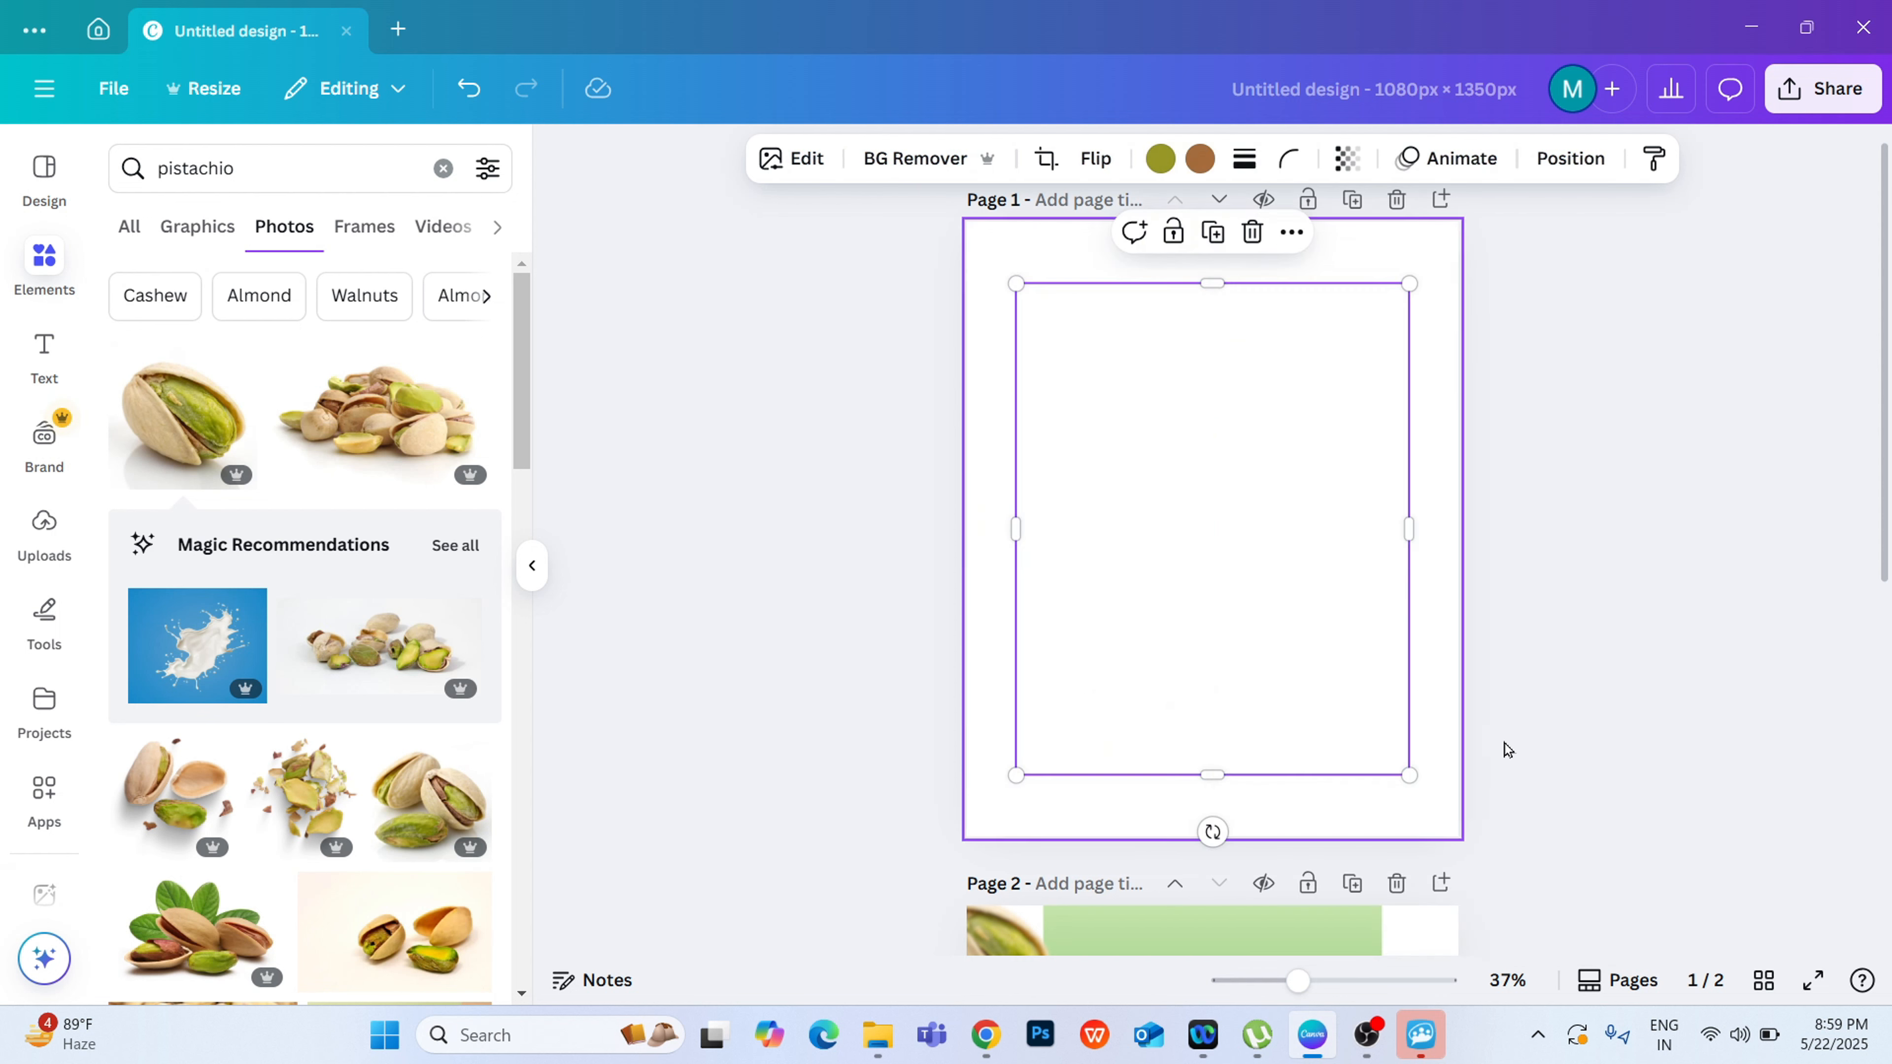
pyautogui.click(1373, 555)
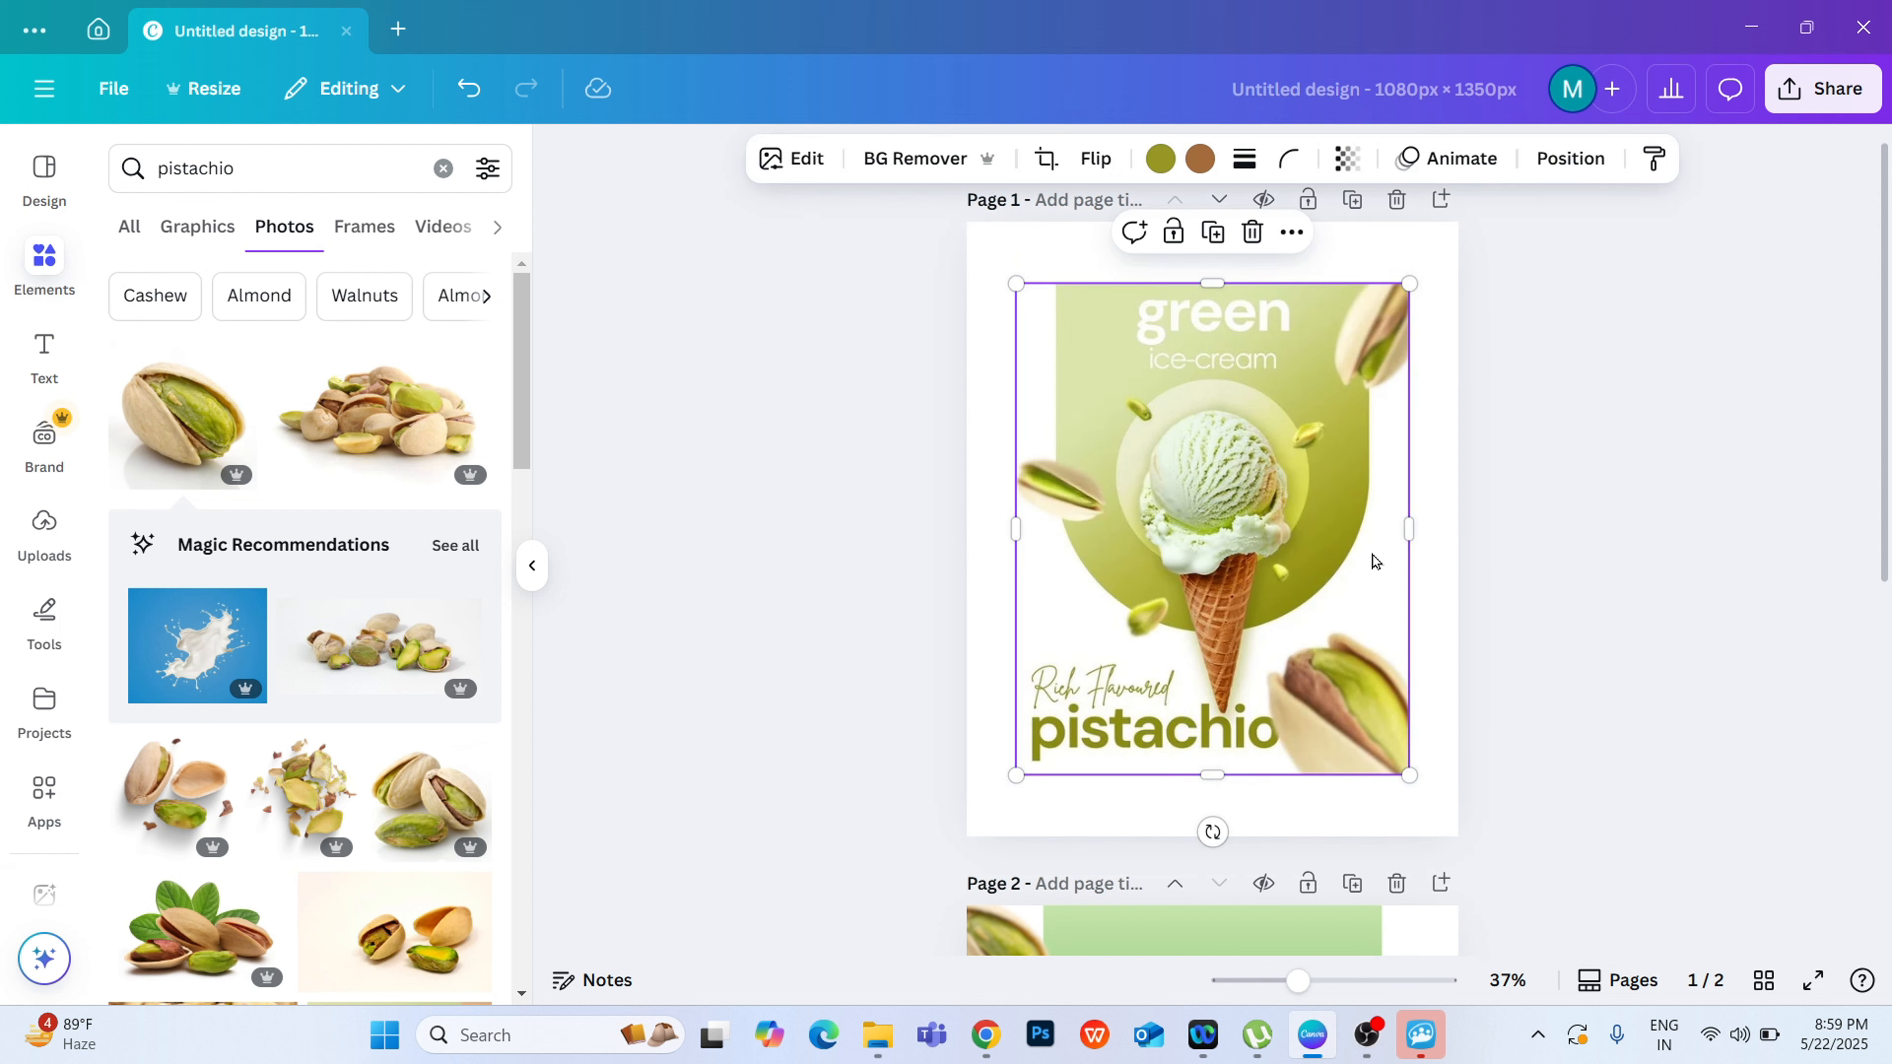
# Step: Use Magic Grab to lift the upper-right pistachio and the four small nut pieces out of the reference poster image
pyautogui.click(778, 168)
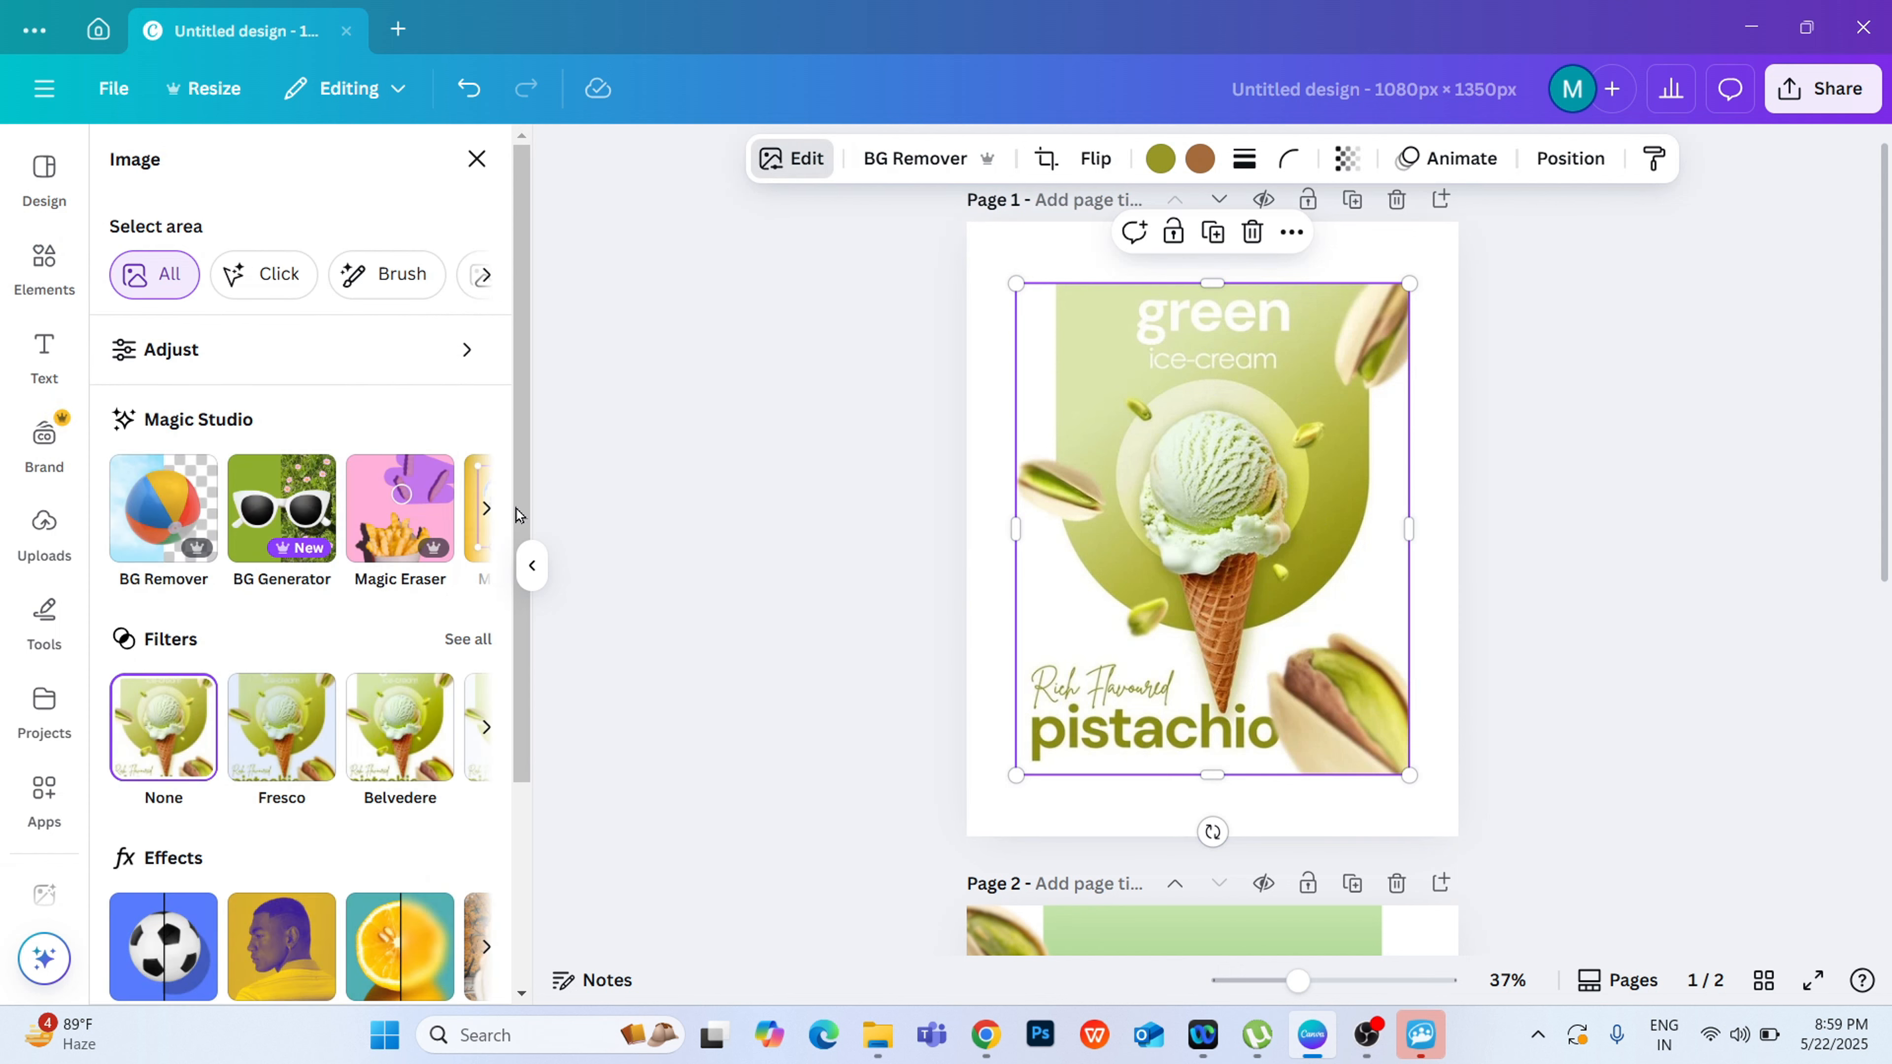
pyautogui.click(488, 522)
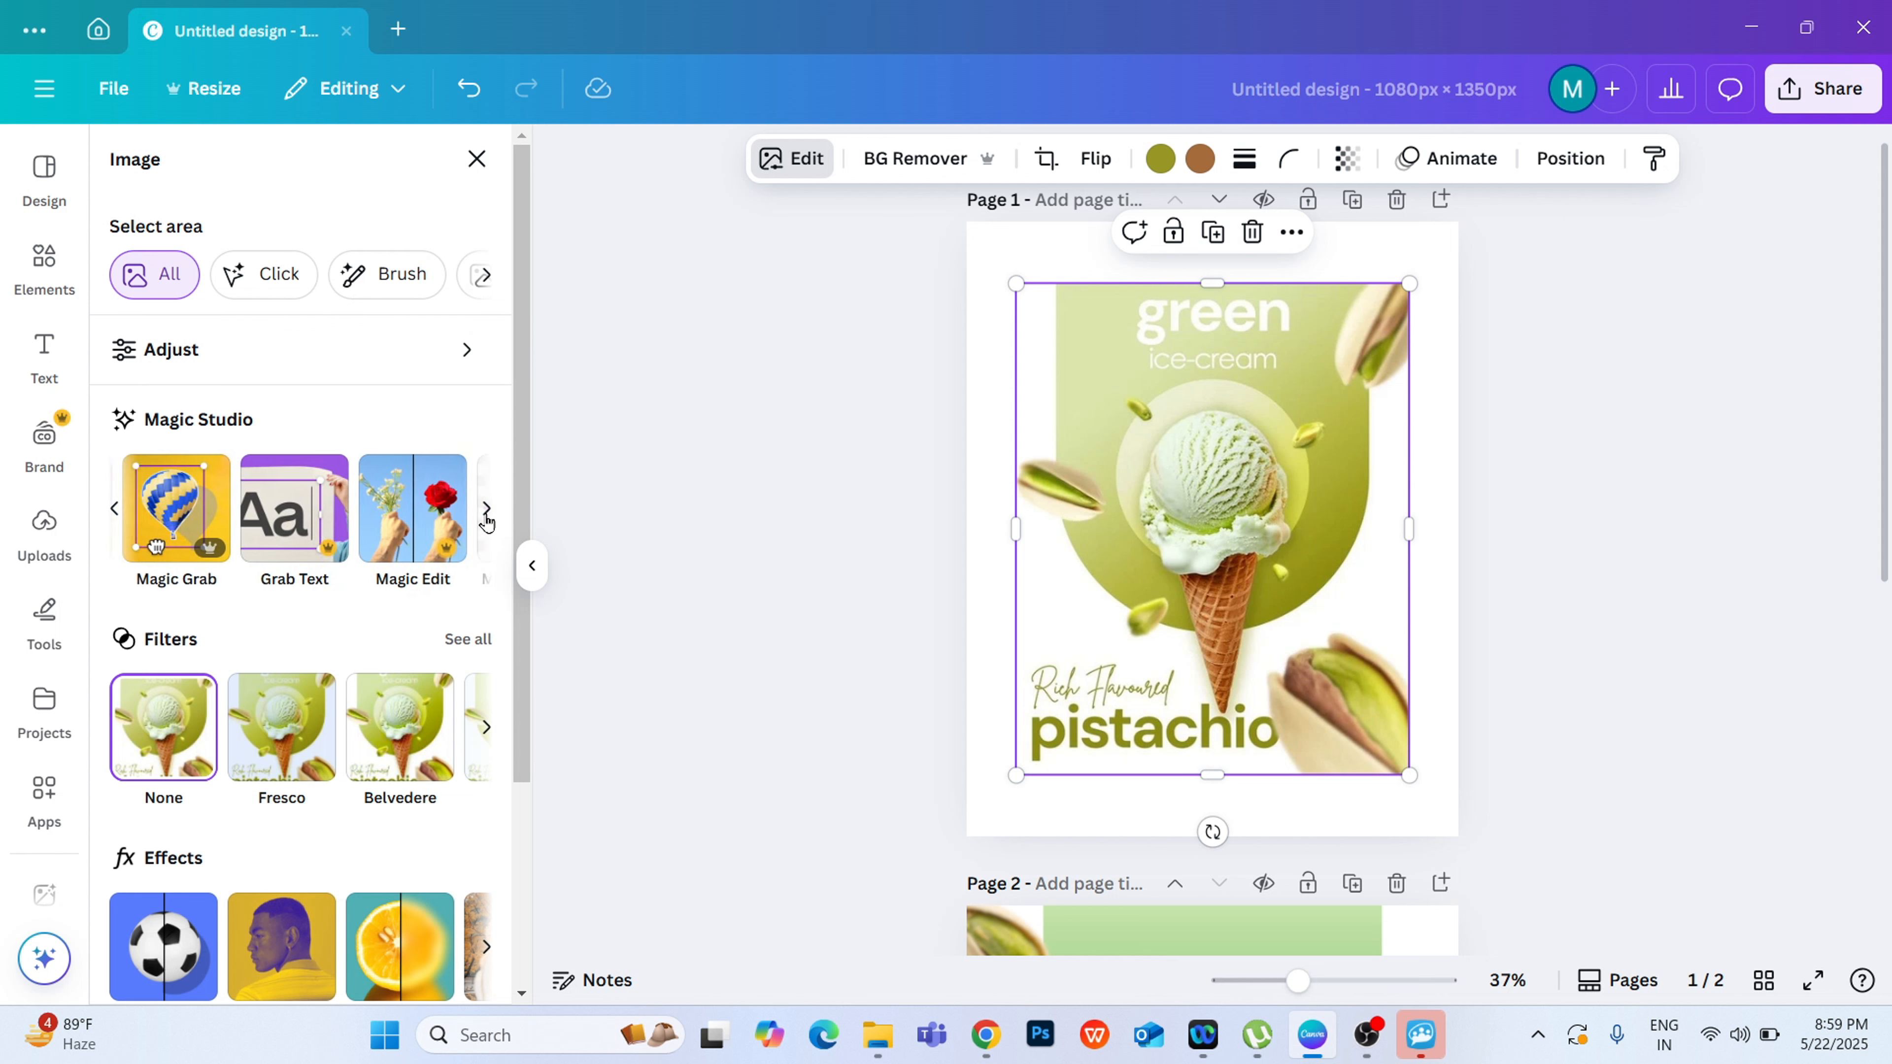
pyautogui.click(112, 513)
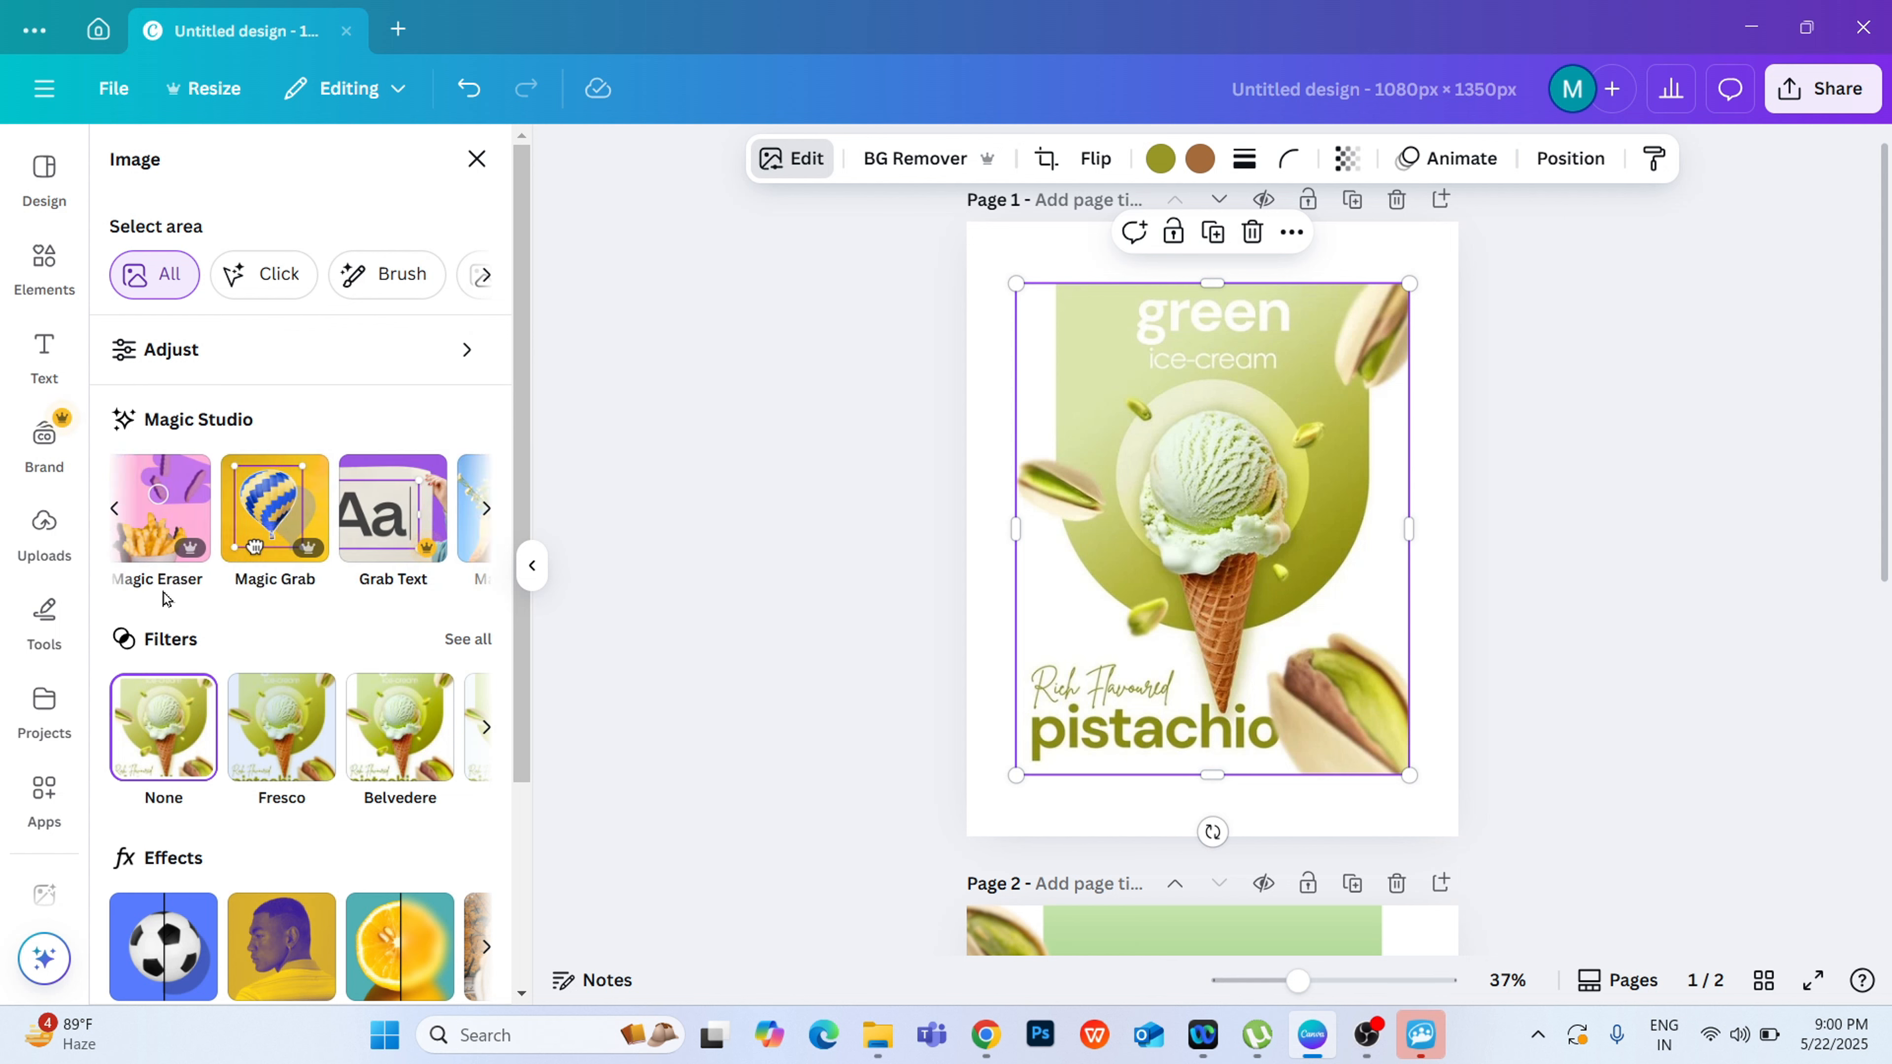
pyautogui.click(488, 509)
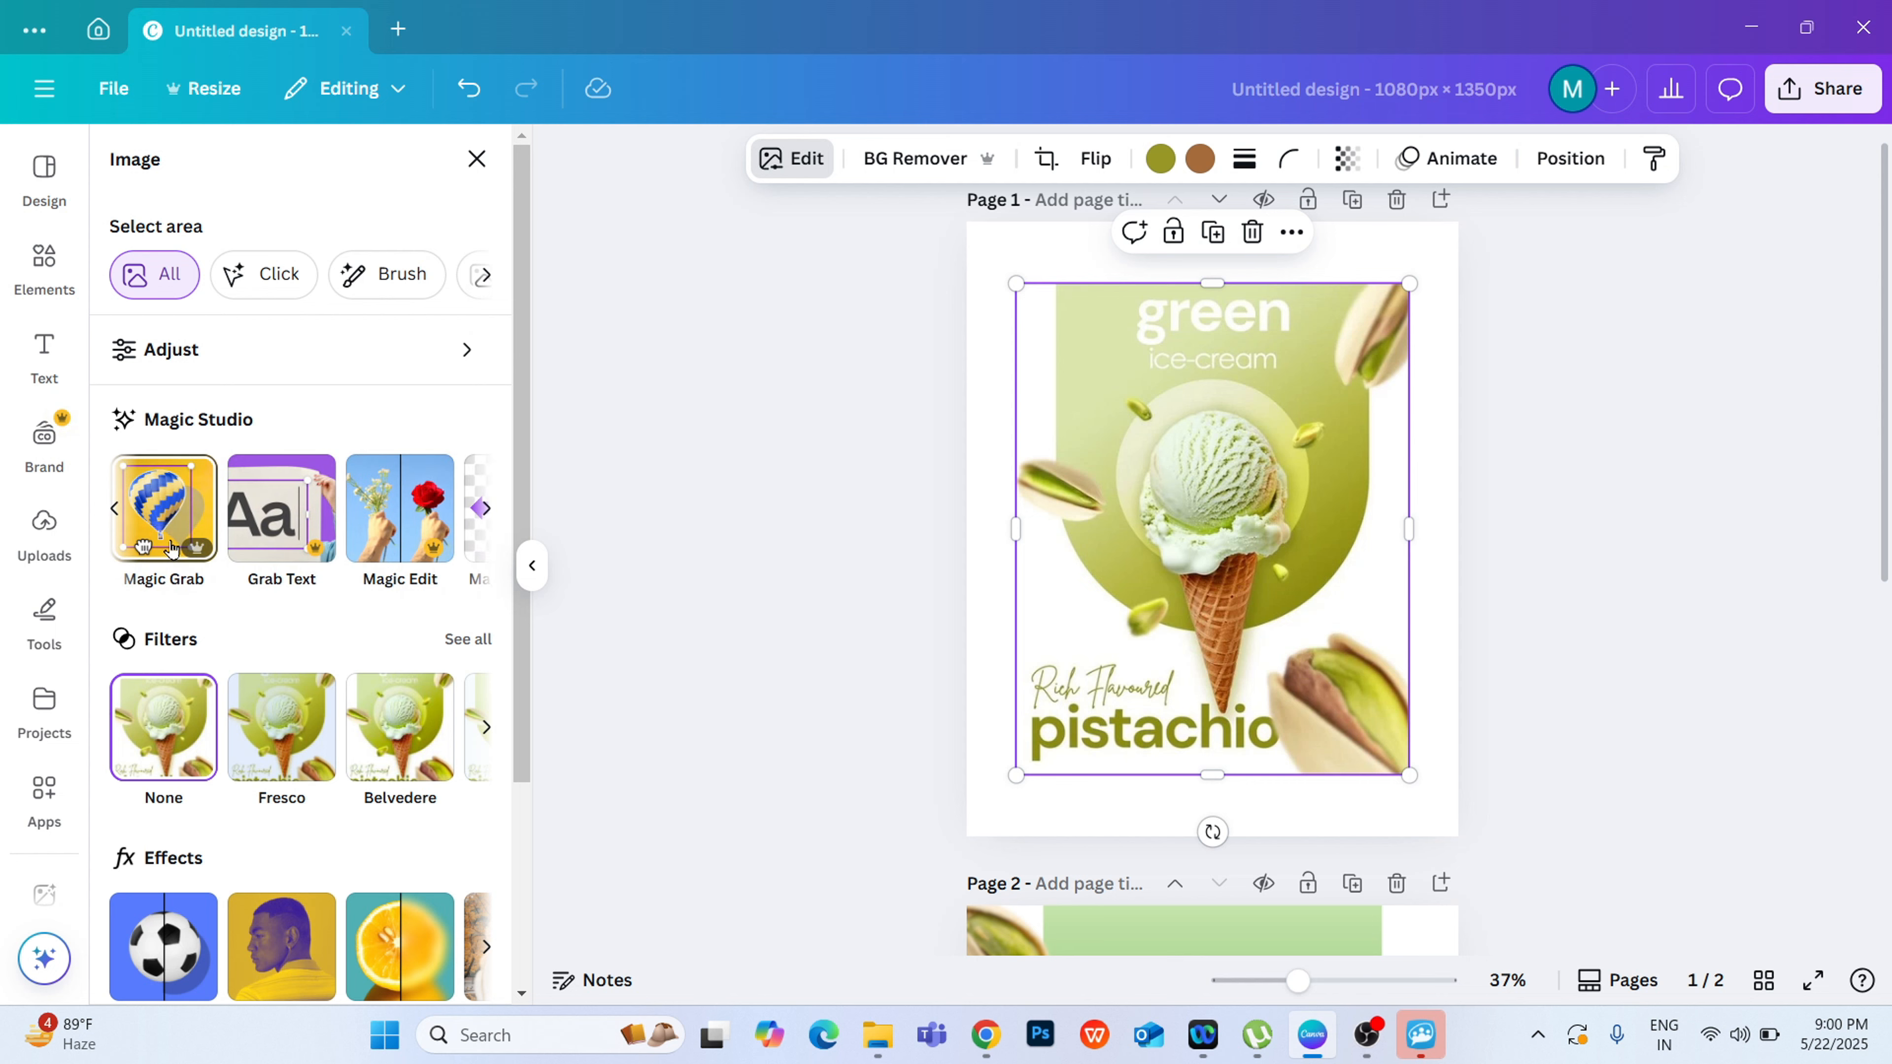
pyautogui.click(167, 509)
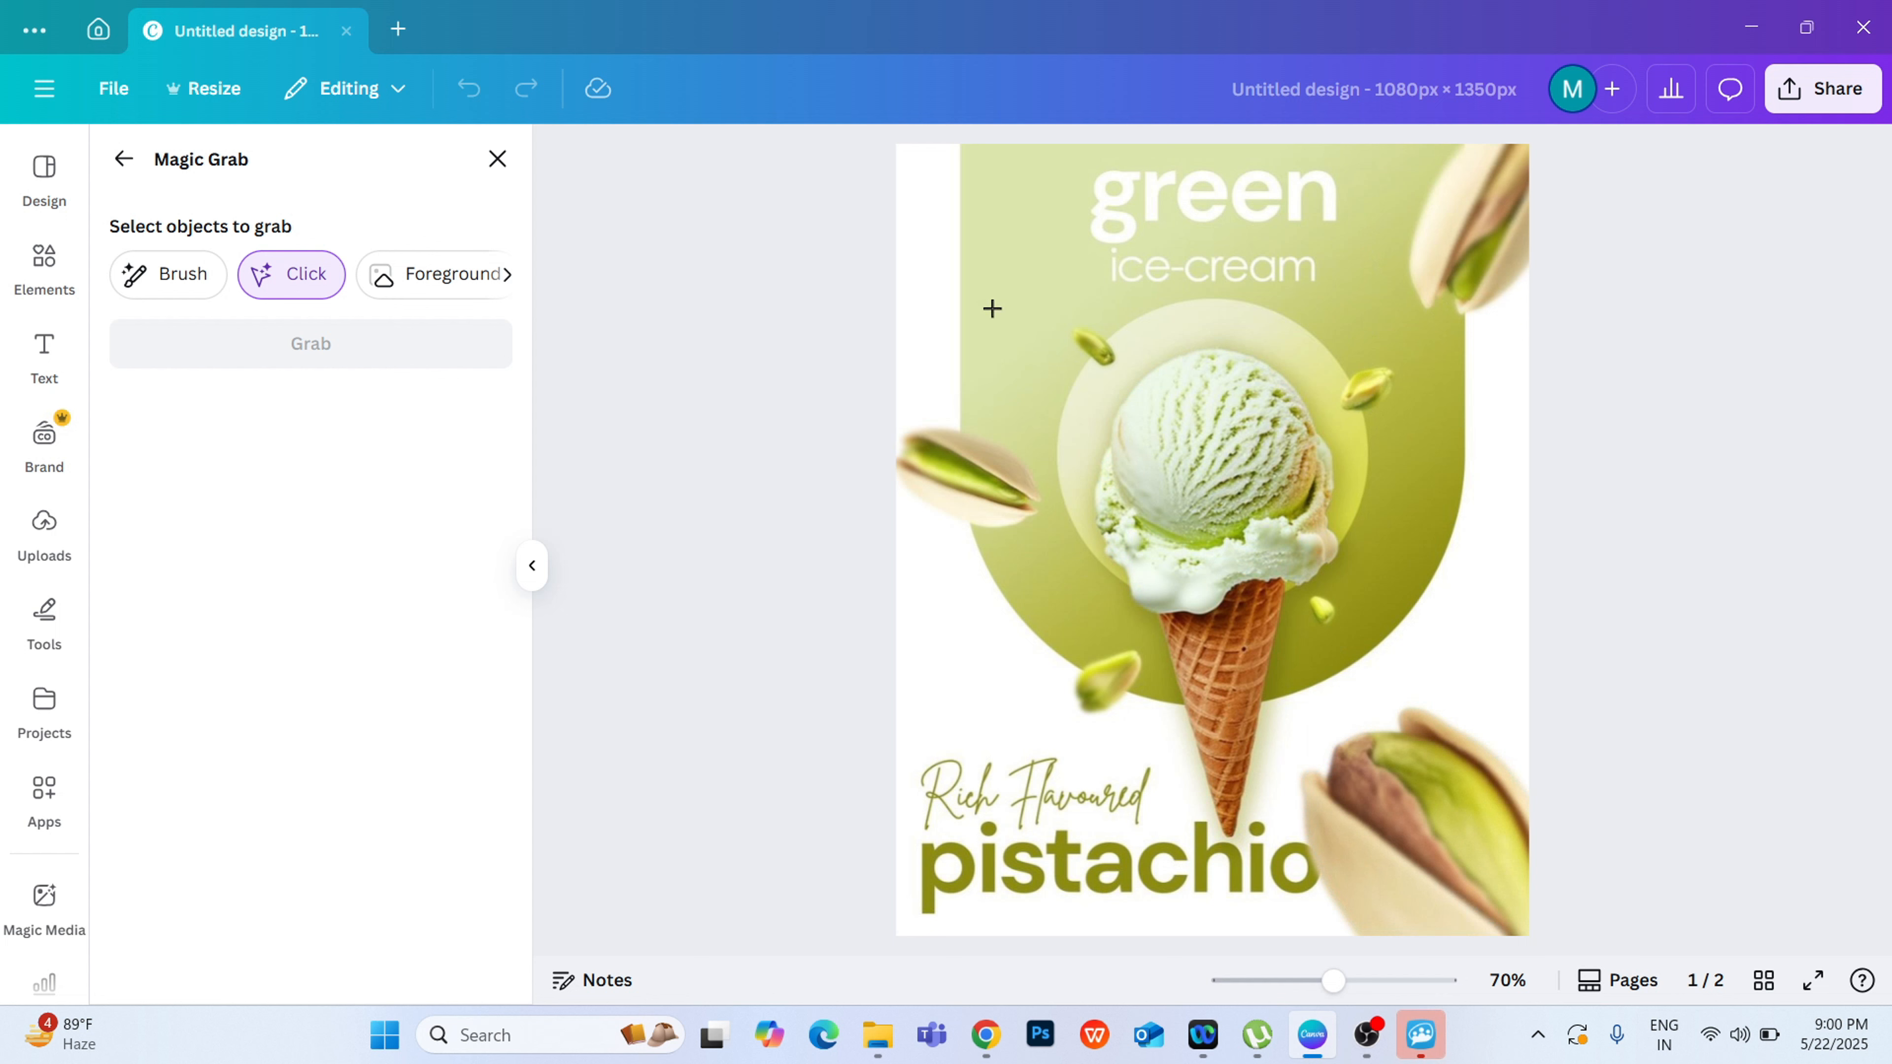
pyautogui.click(1463, 219)
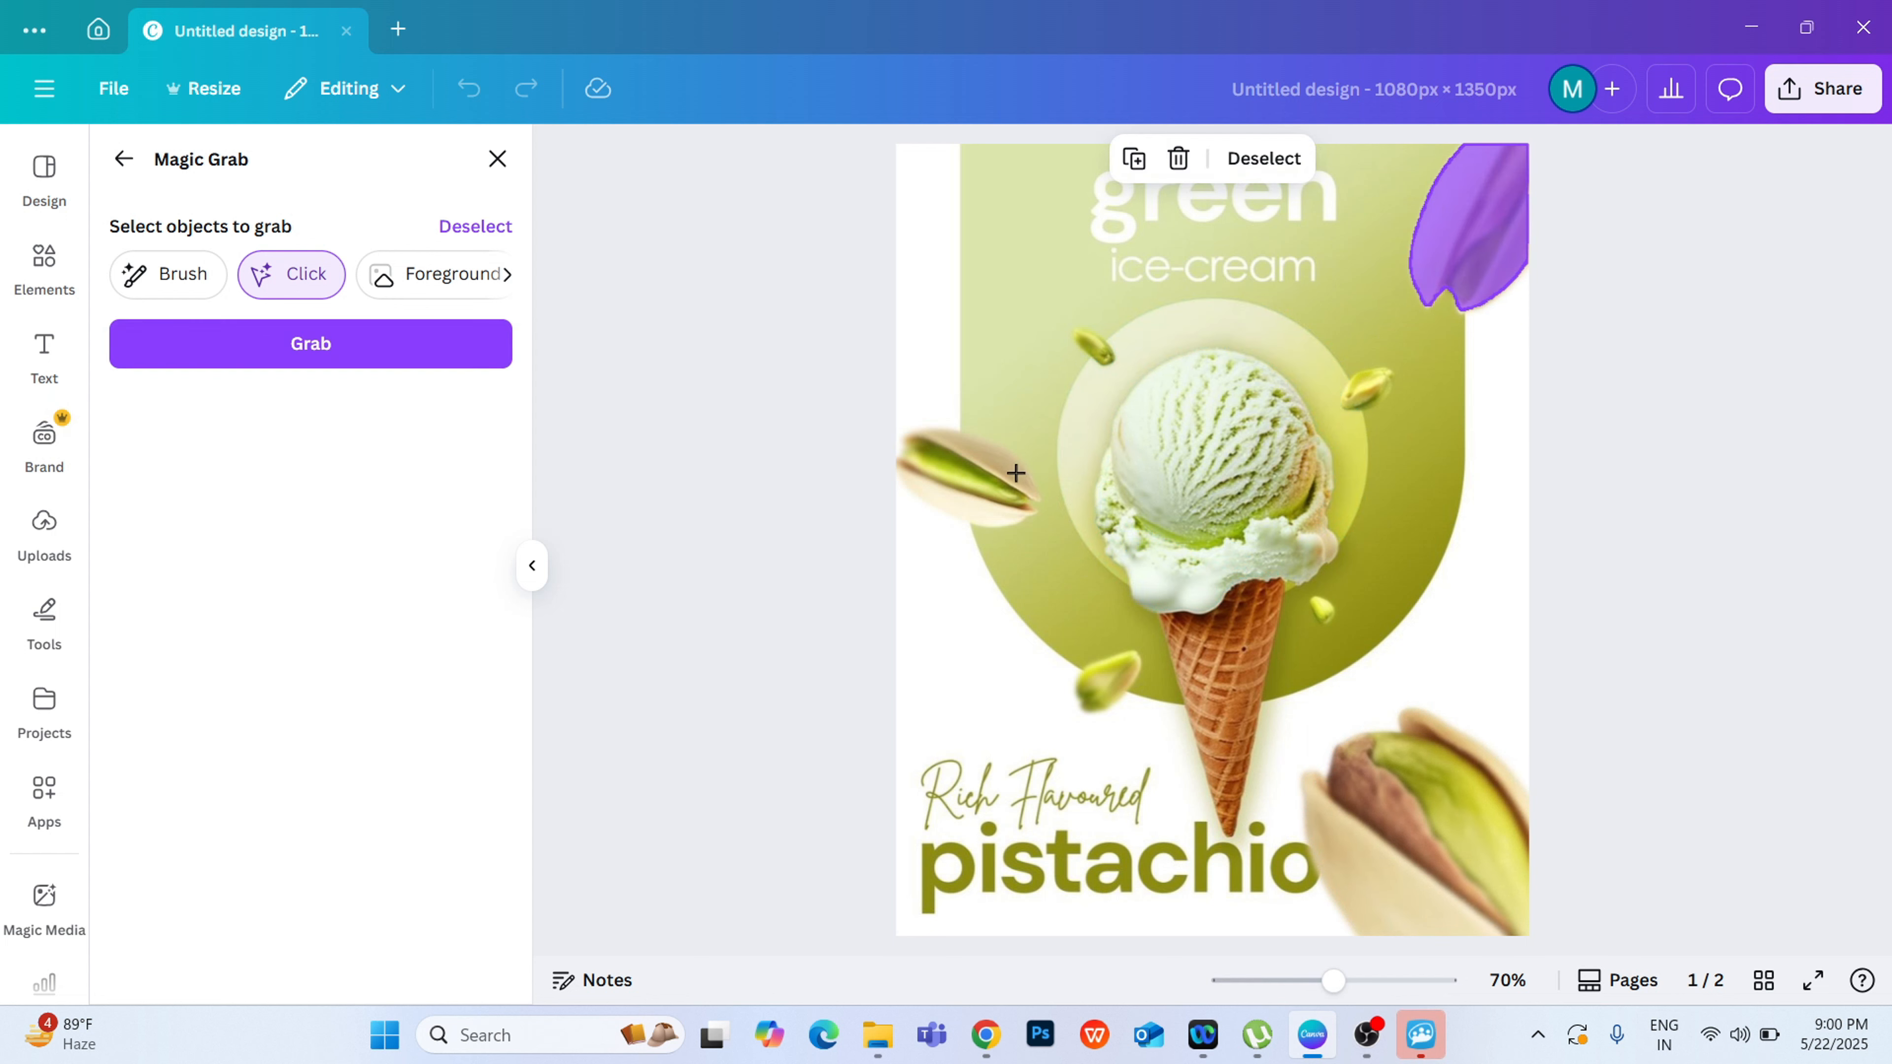
pyautogui.click(1125, 683)
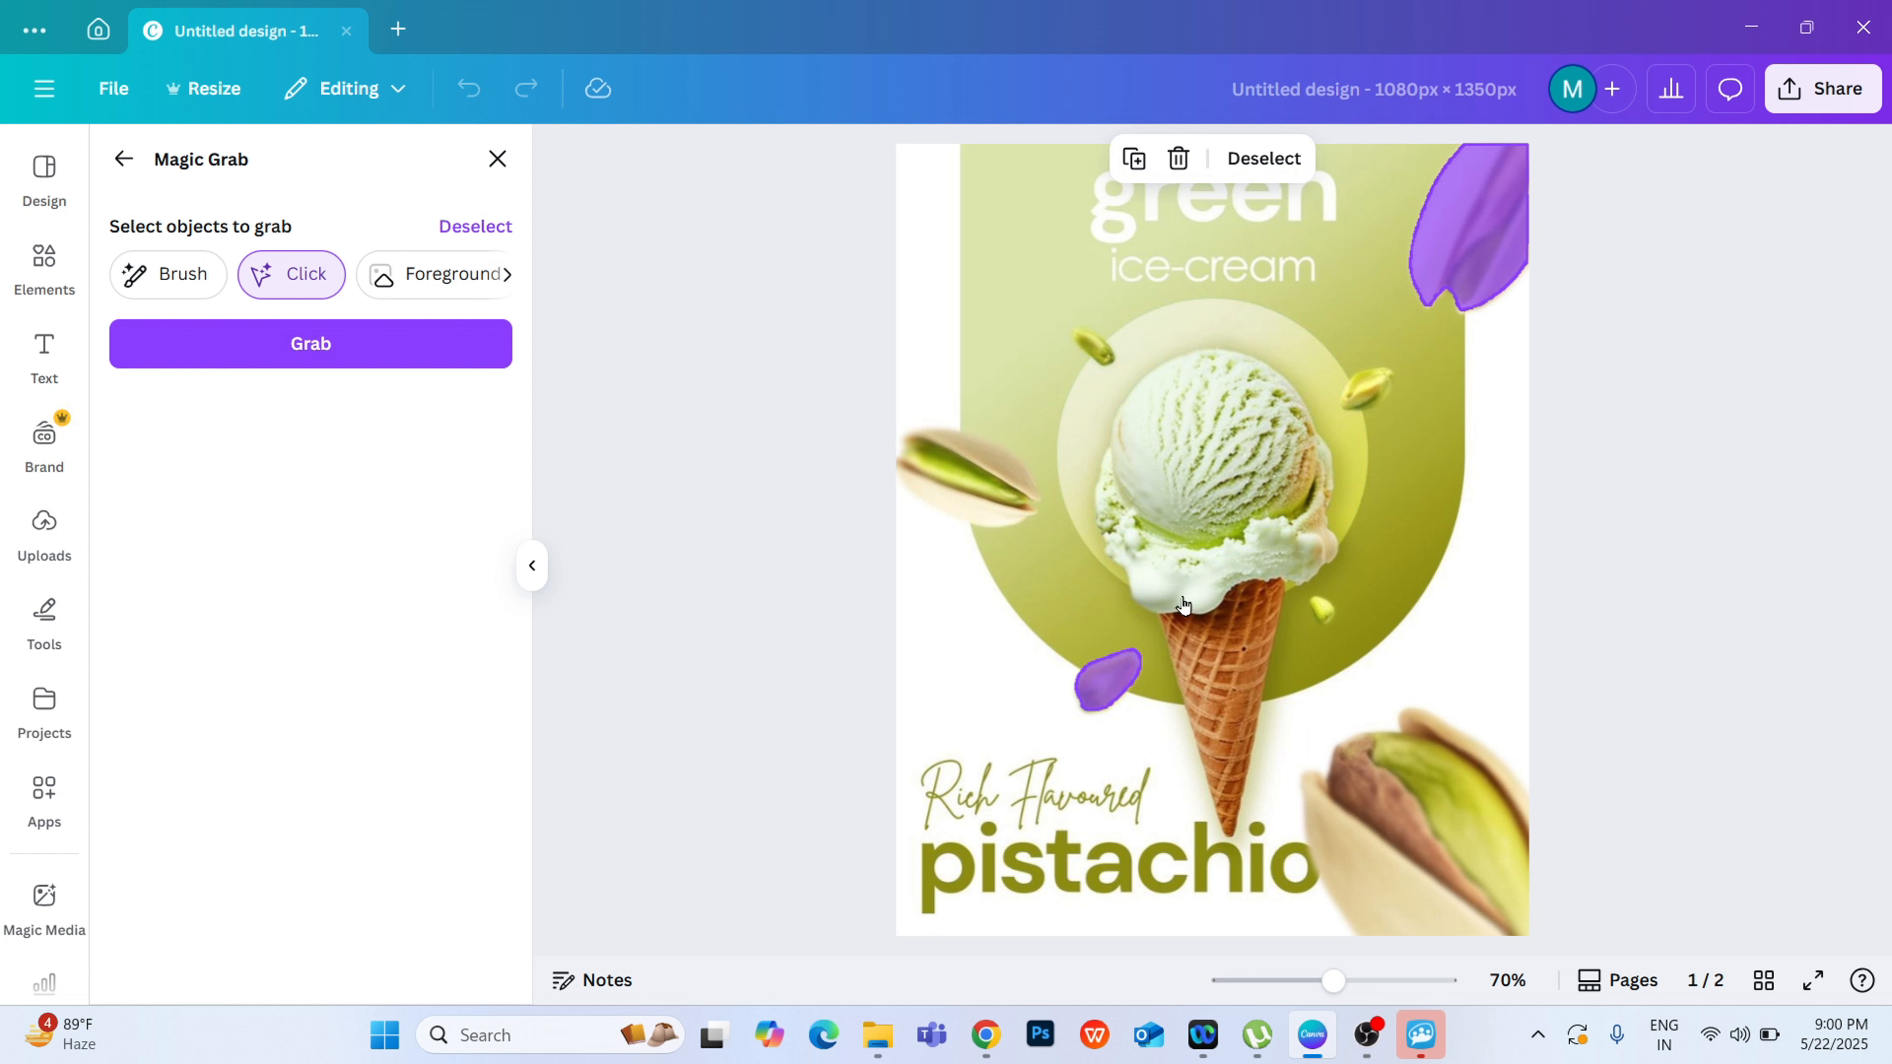
pyautogui.click(1370, 389)
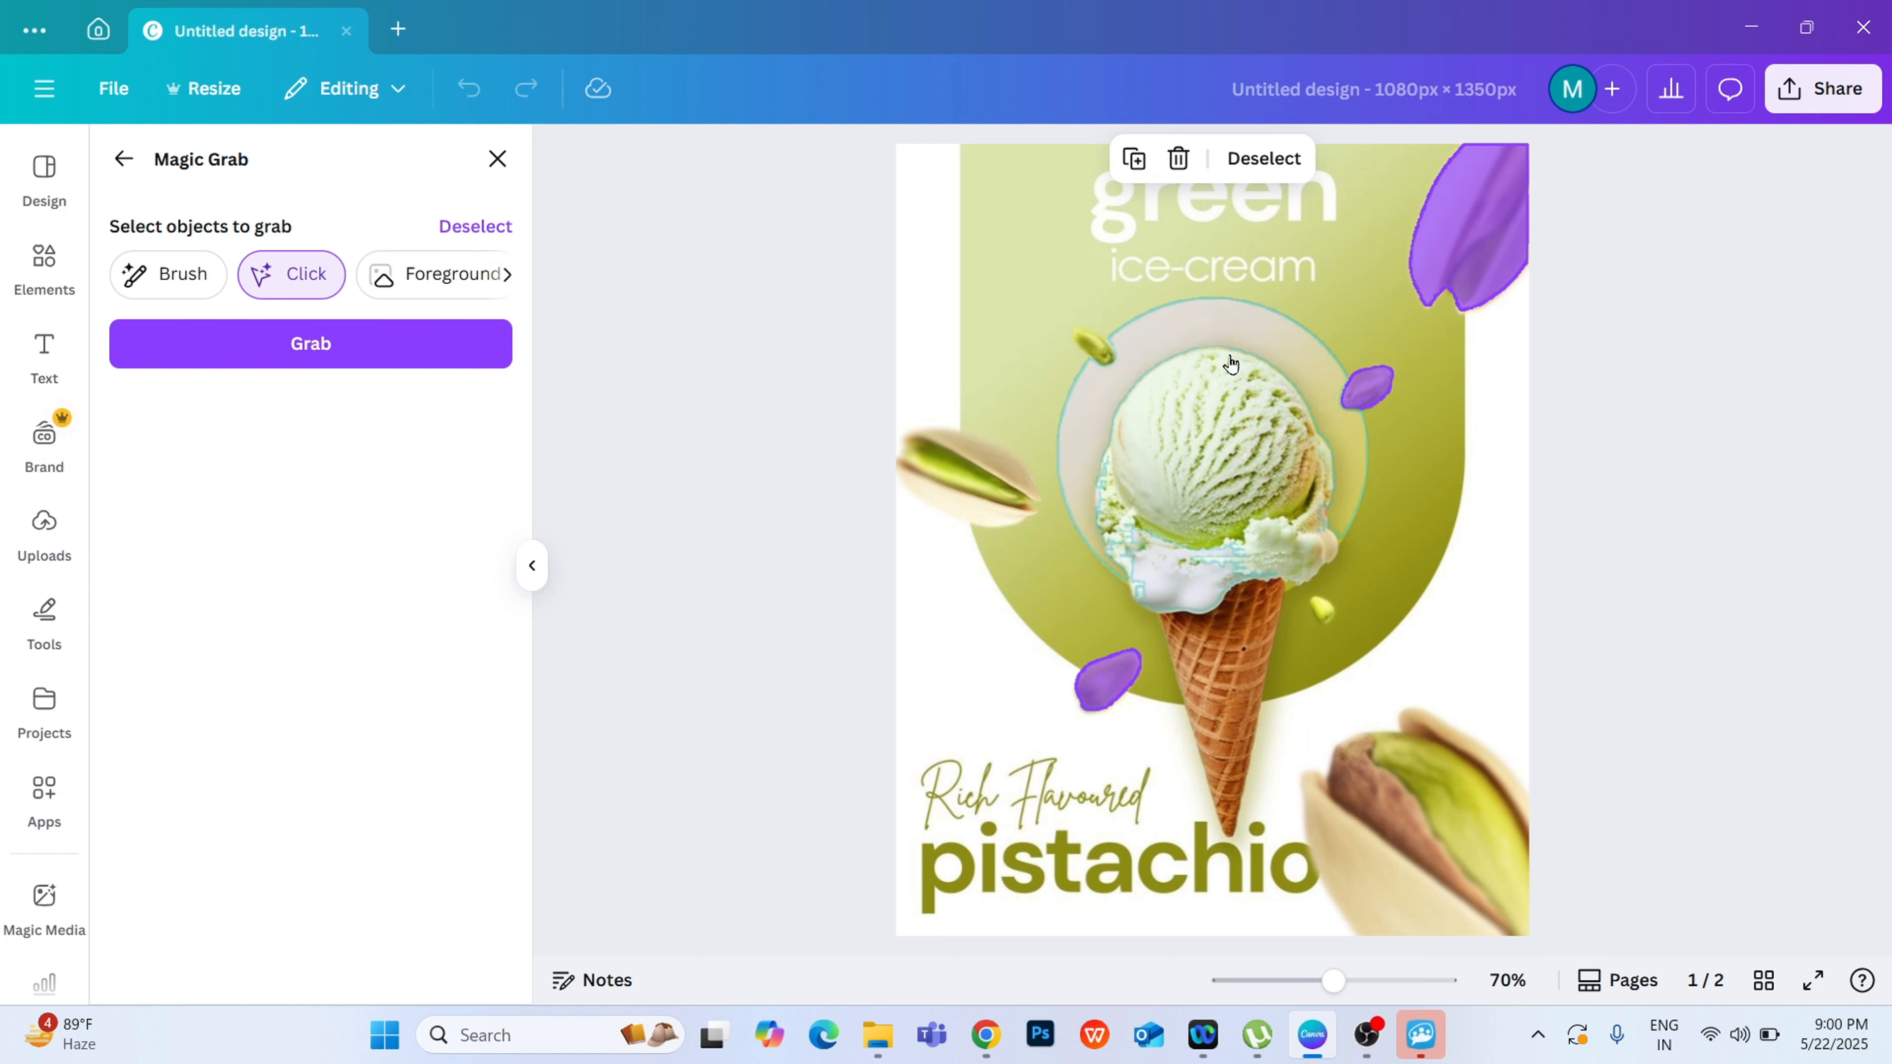
pyautogui.click(1093, 345)
pyautogui.click(1322, 611)
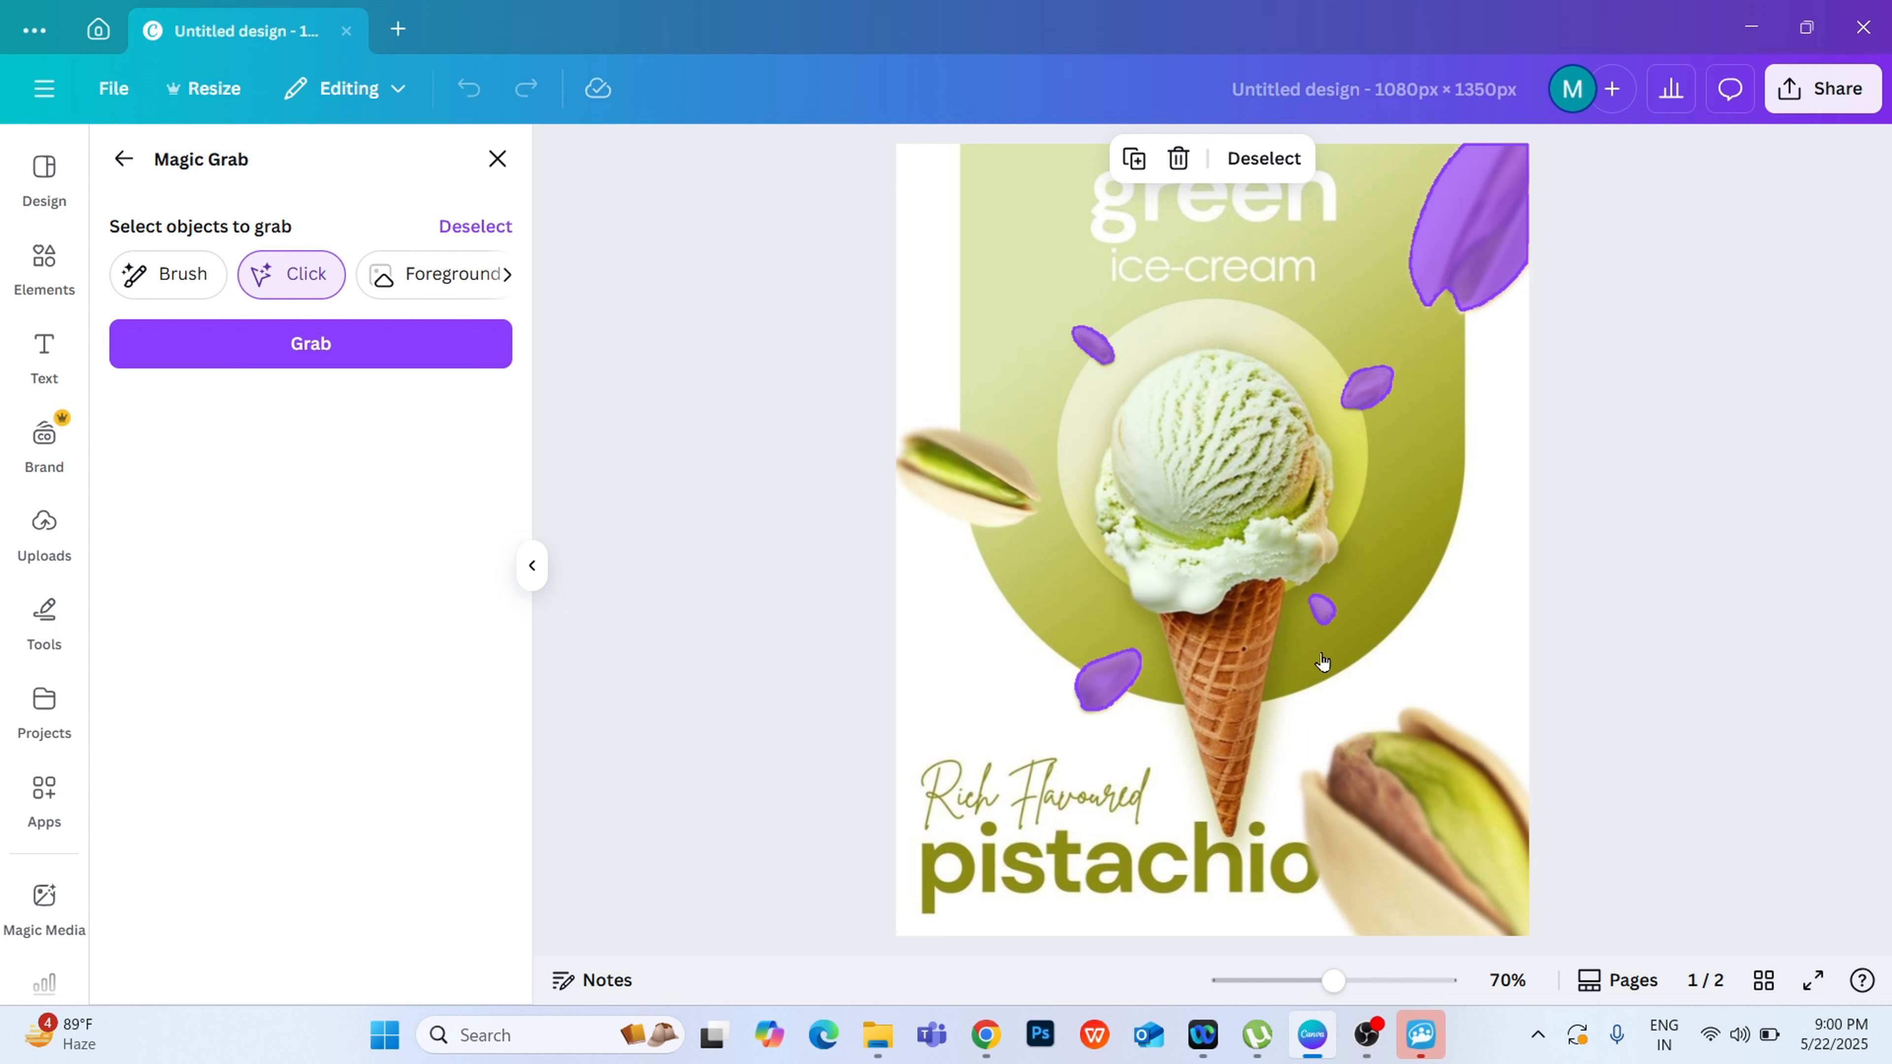
pyautogui.click(302, 346)
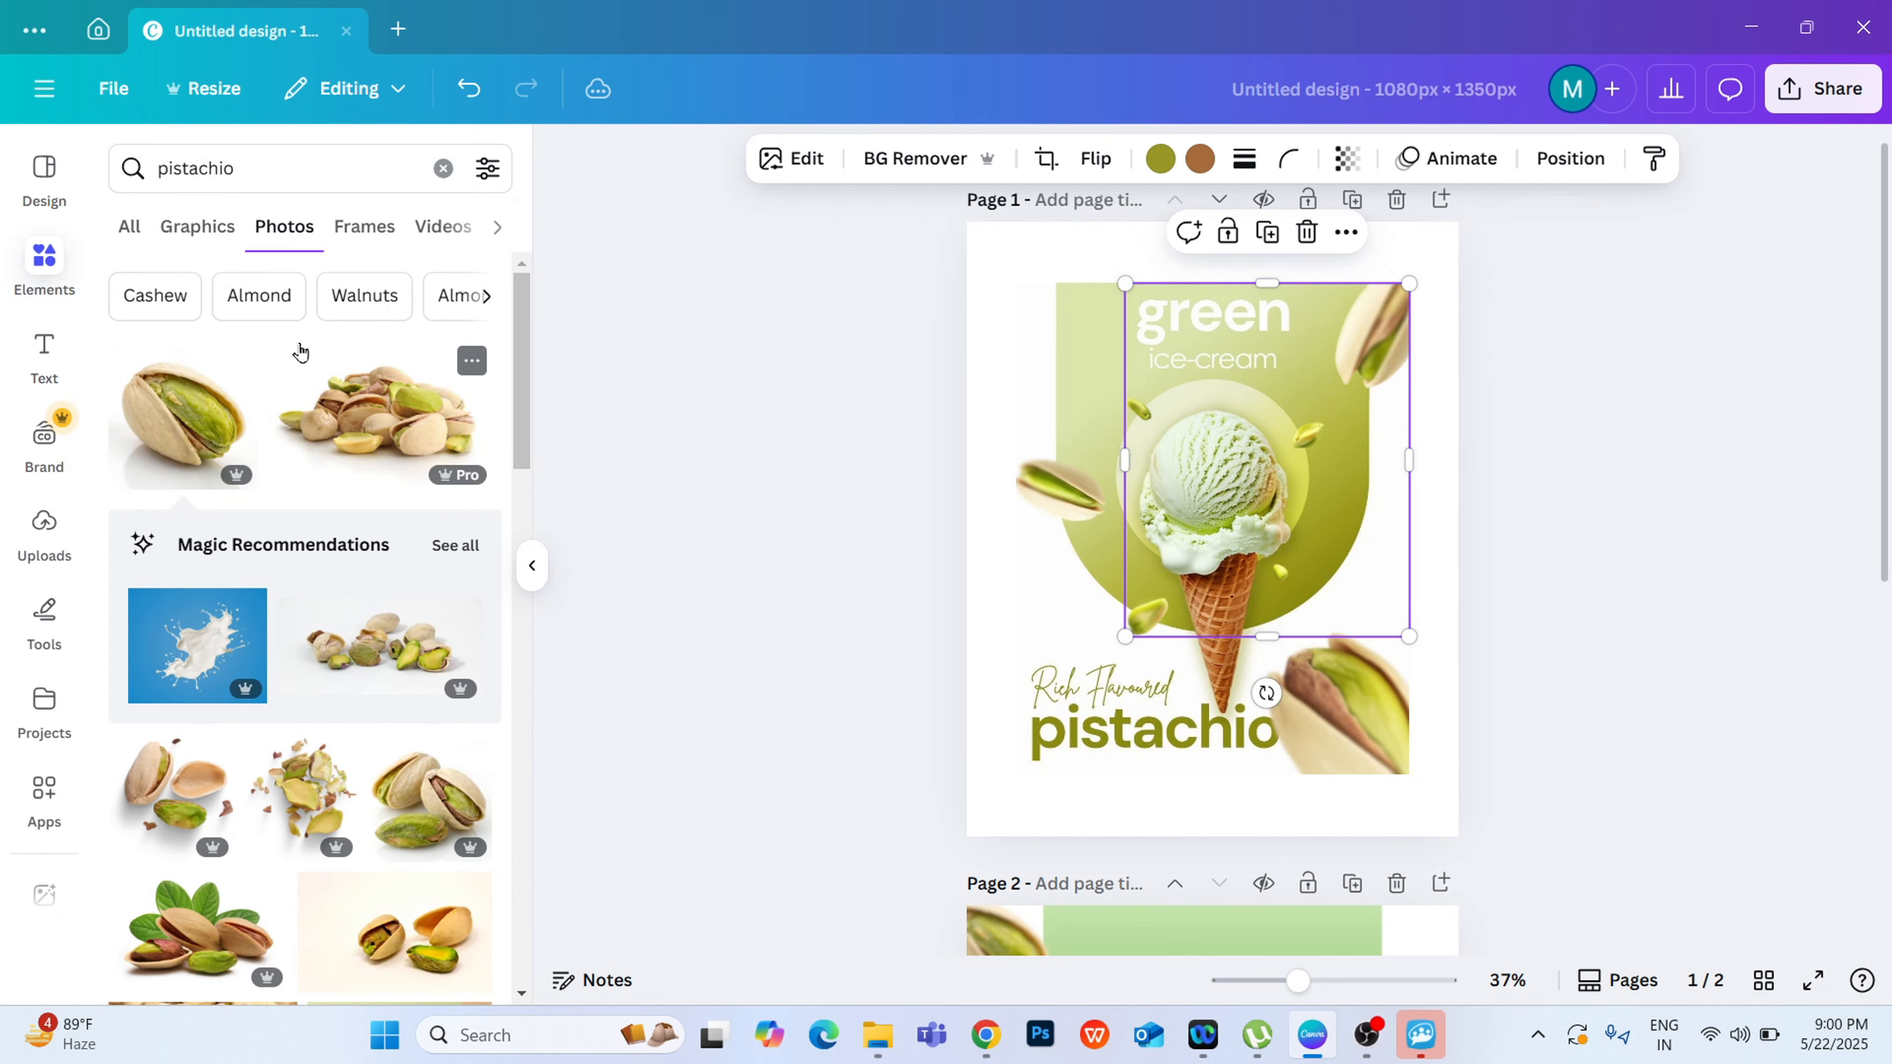
# Step: Shift the grabbed pistachio layer on page 1 and paste a copy of it onto page 2
pyautogui.moveTo(1275, 467); pyautogui.dragTo(1209, 533)
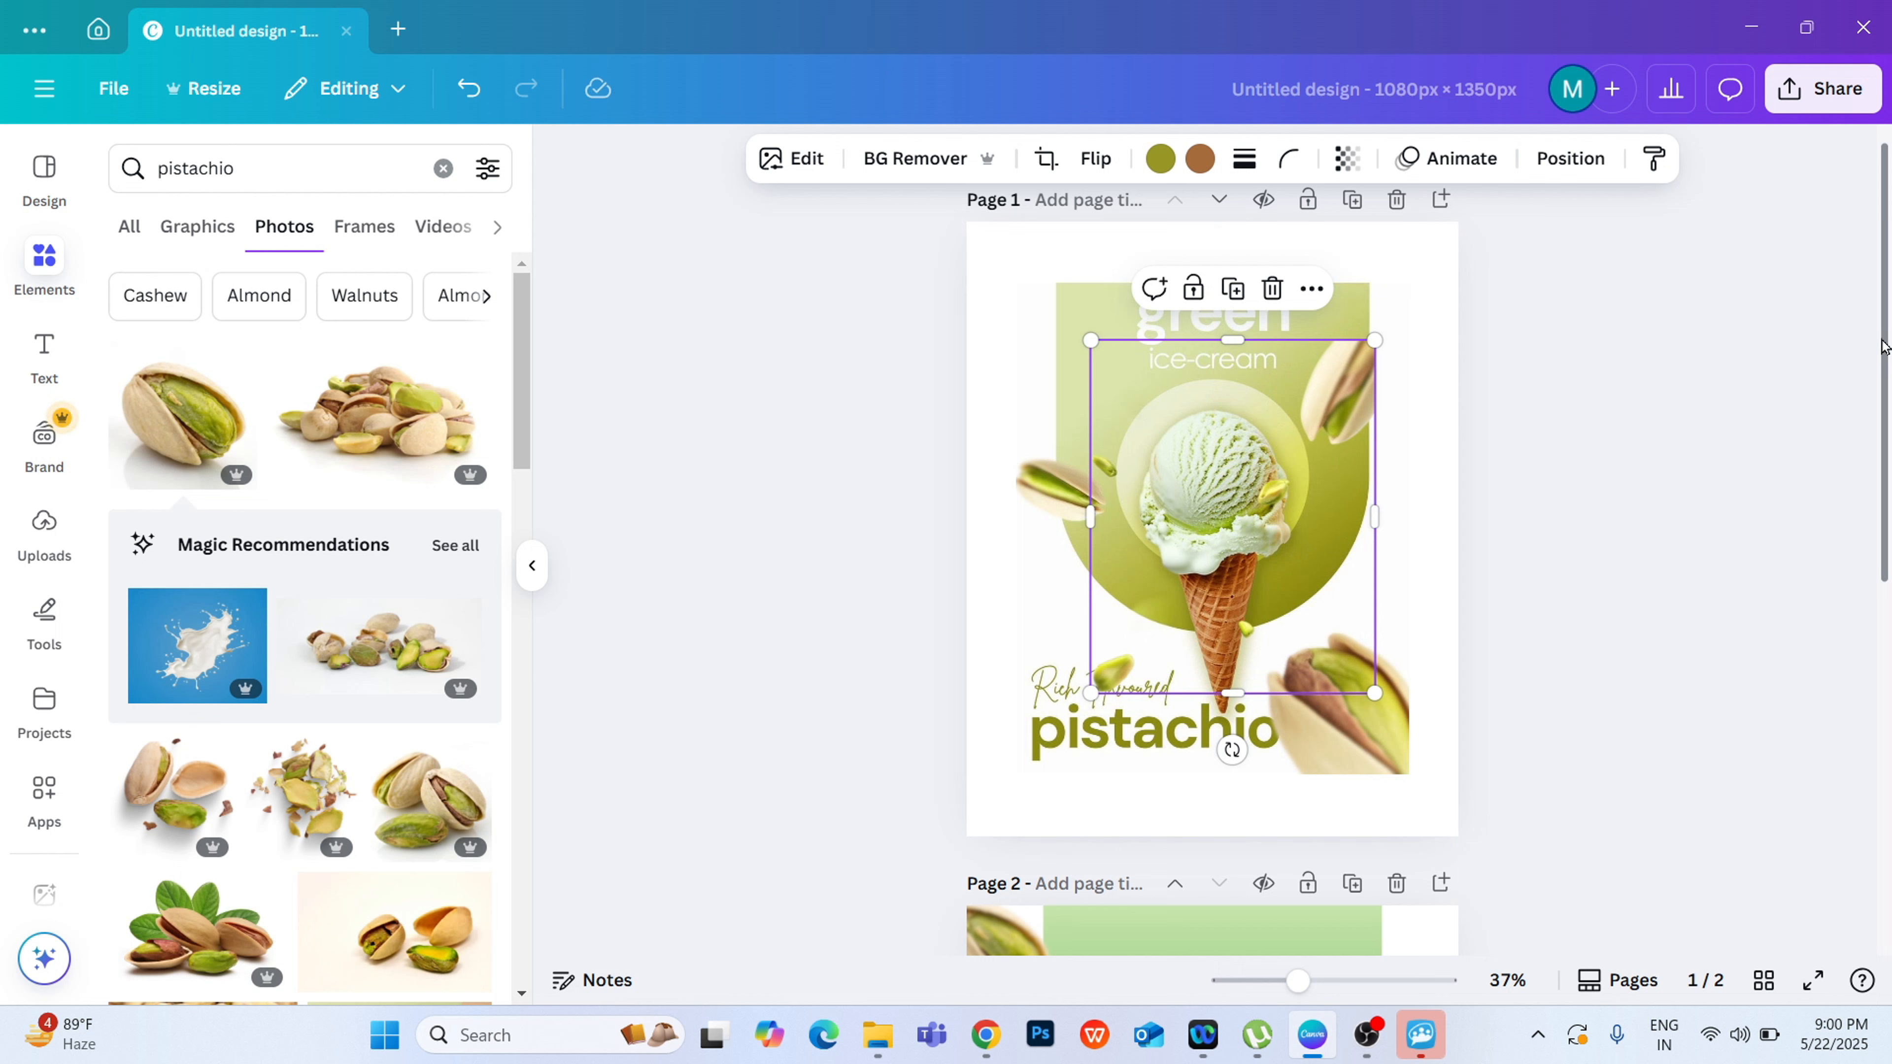
pyautogui.scroll(-2, 1882, 363)
pyautogui.moveTo(1212, 349)
pyautogui.mouseDown()
pyautogui.moveTo(1238, 637)
pyautogui.moveTo(1211, 745)
pyautogui.moveTo(1188, 377)
pyautogui.mouseUp()
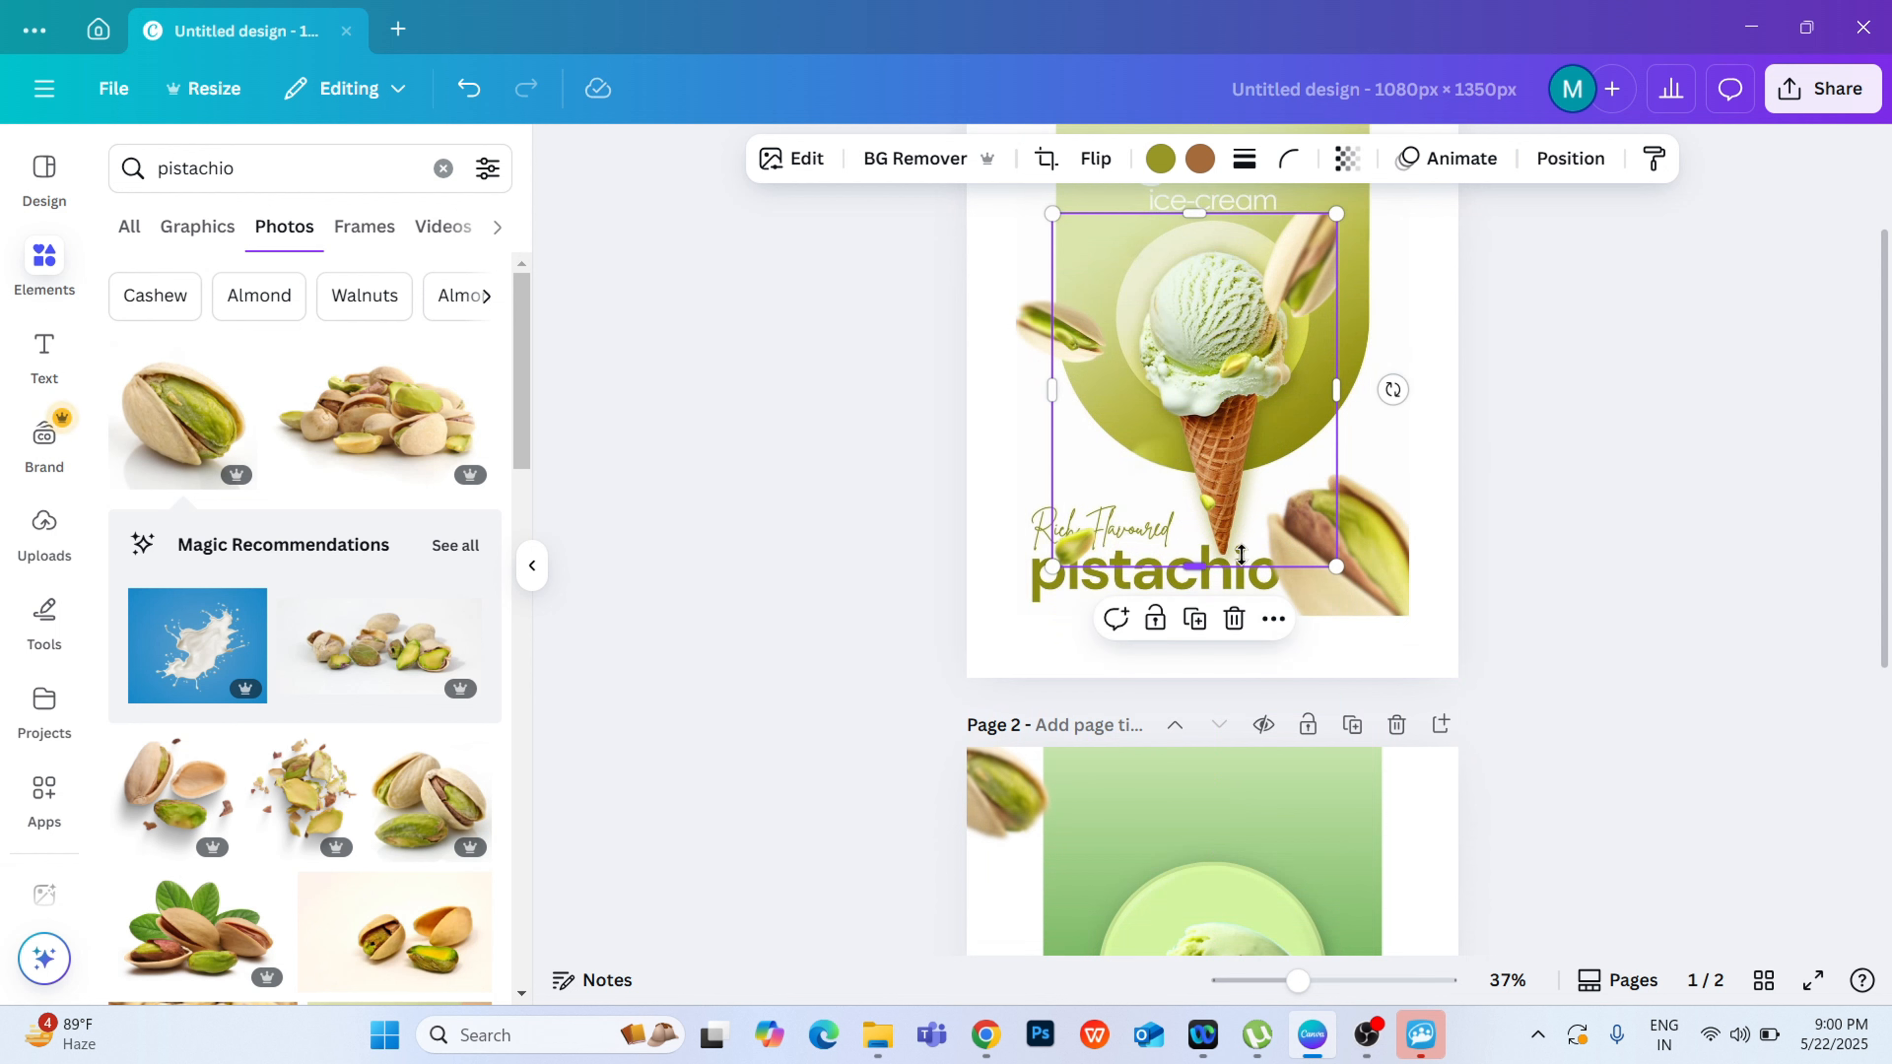
pyautogui.rightClick(1189, 333)
pyautogui.click(1278, 211)
pyautogui.click(1573, 449)
pyautogui.moveTo(1885, 432); pyautogui.dragTo(1888, 705)
pyautogui.rightClick(1423, 529)
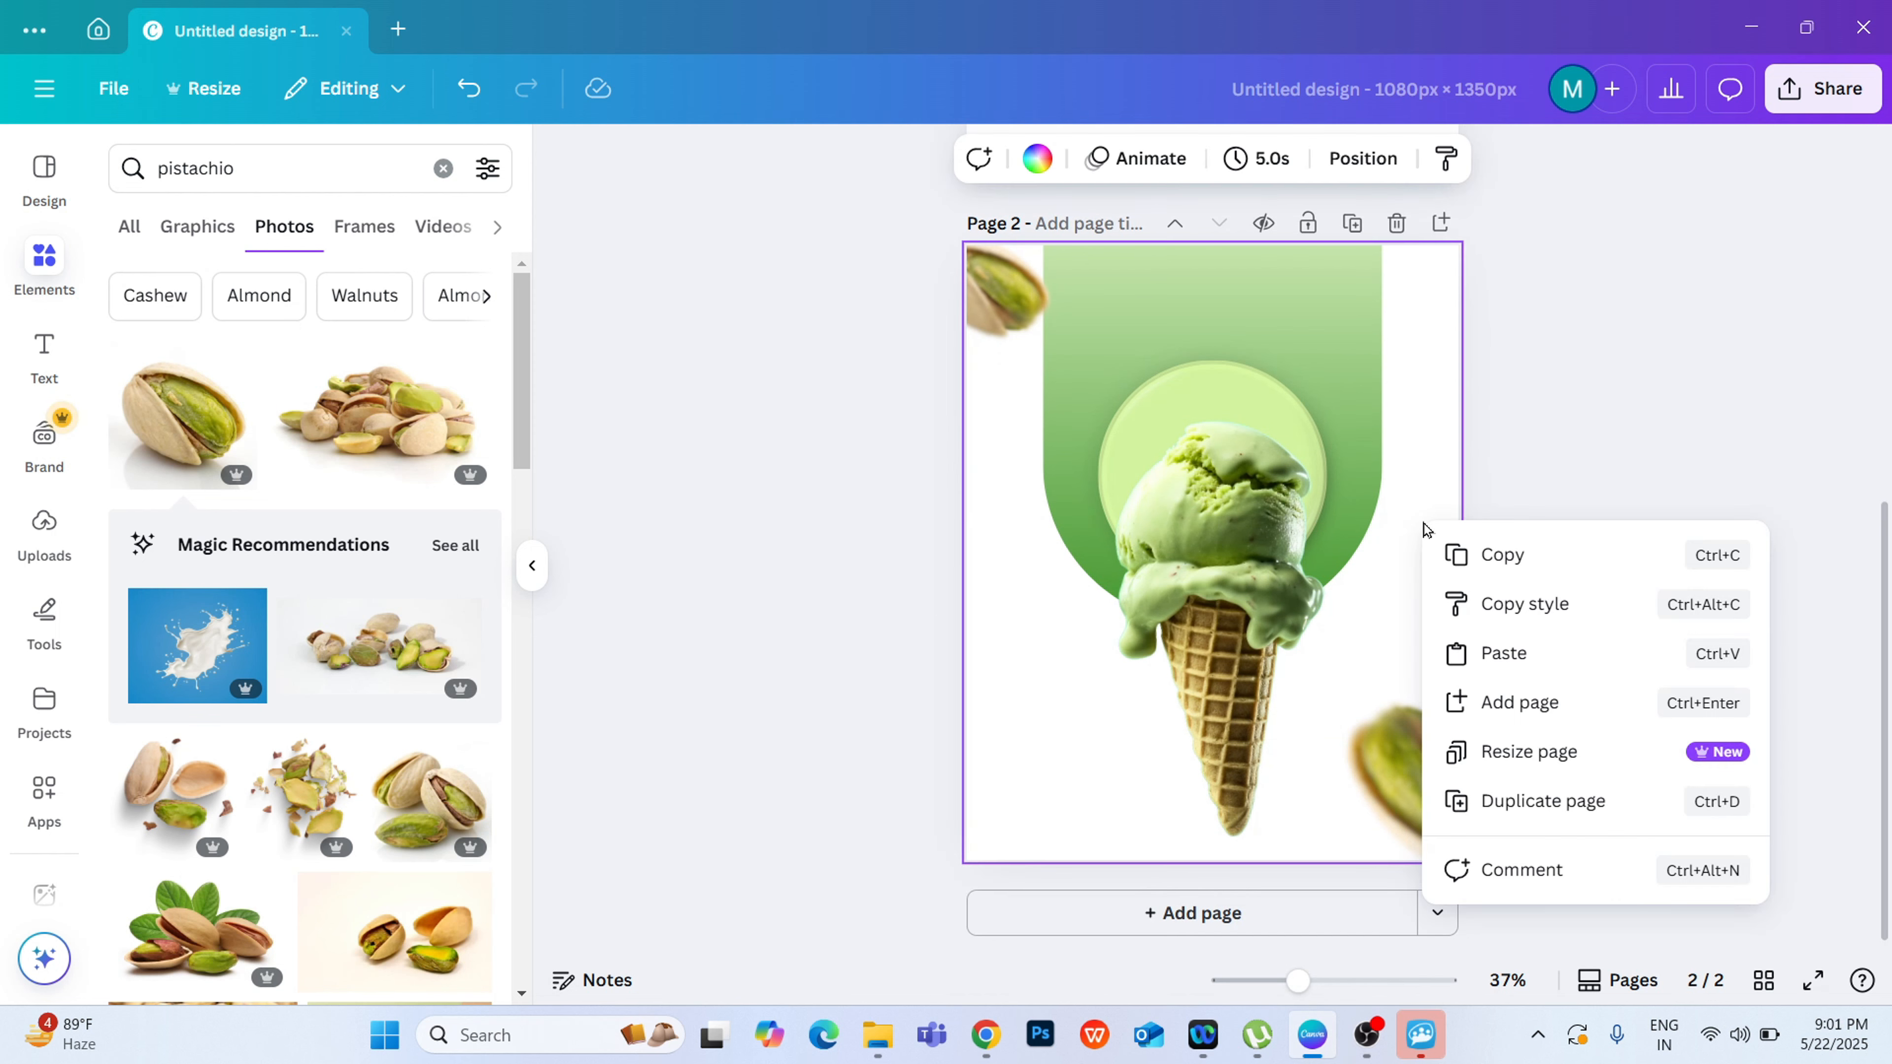
pyautogui.click(1493, 642)
pyautogui.click(1773, 410)
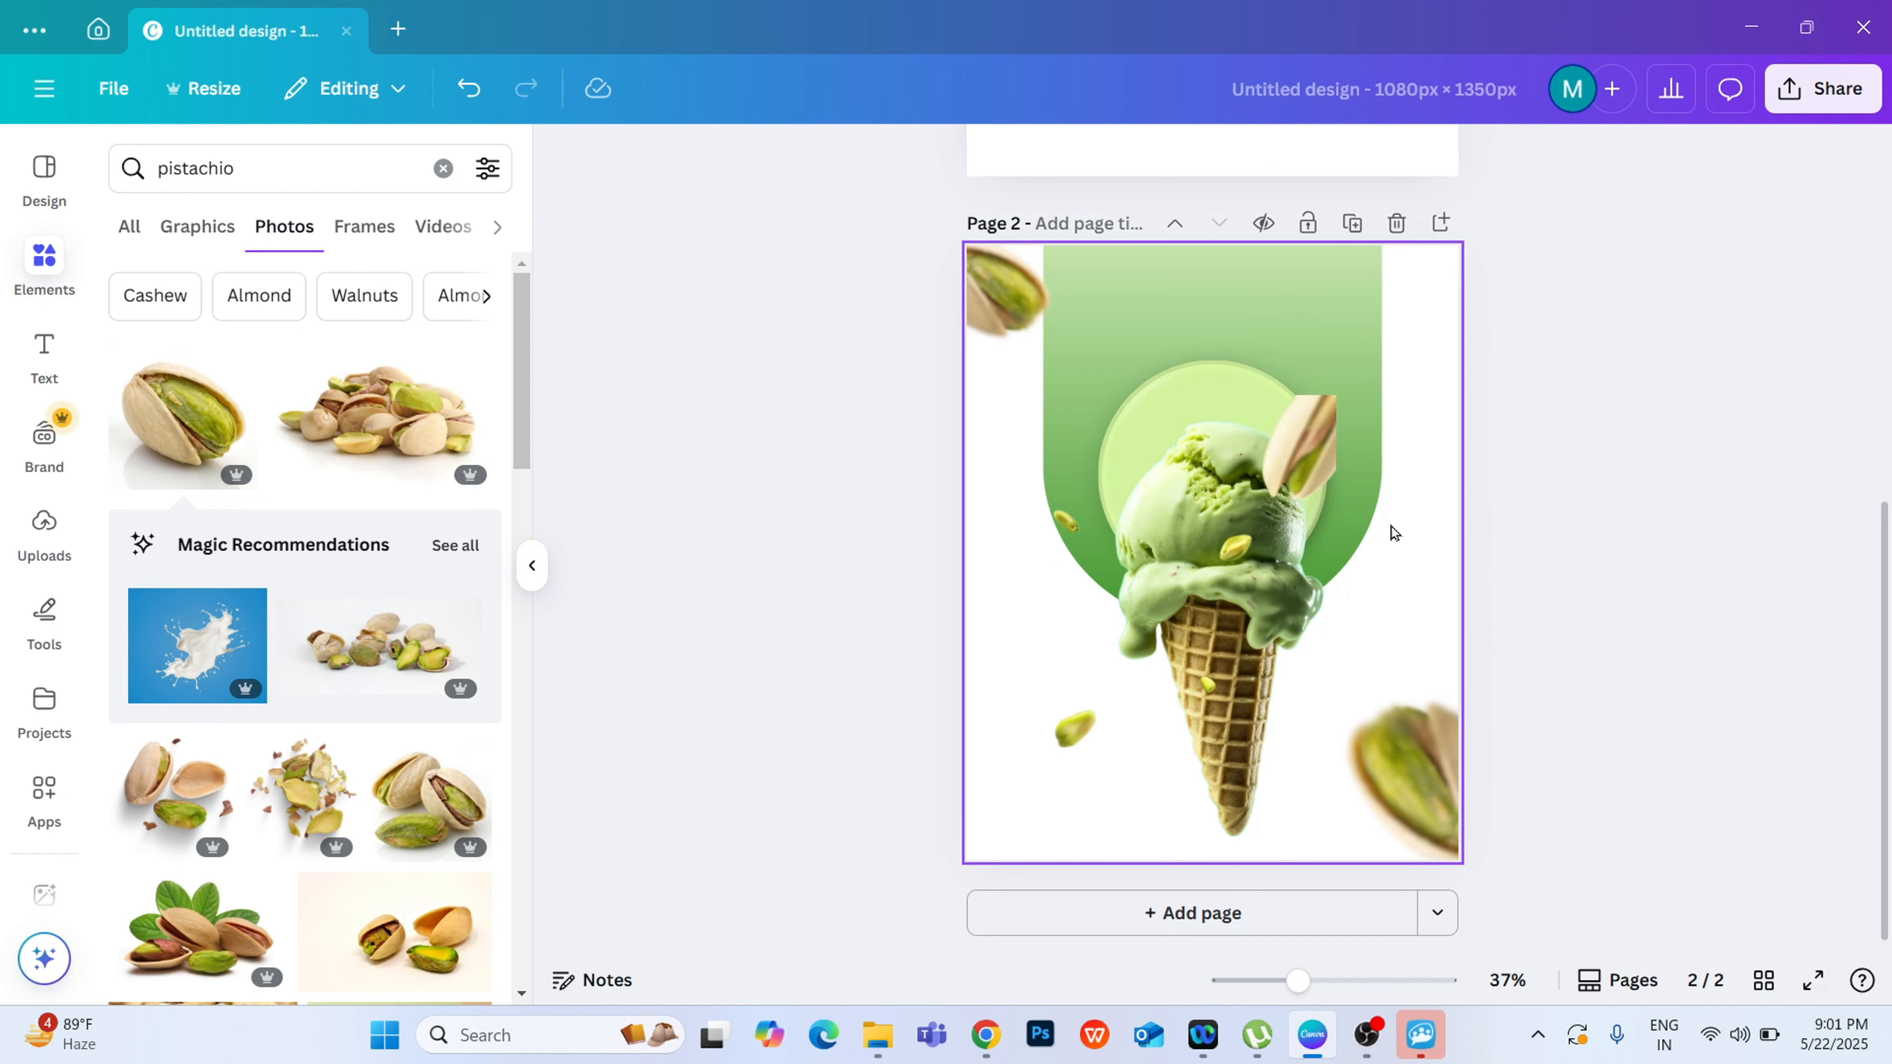
# Step: Align the pasted pistachio layer with page 2's upper-right corner and enlarge it so the pieces surround the cone
pyautogui.click(1196, 513)
pyautogui.moveTo(1319, 483); pyautogui.dragTo(1400, 383)
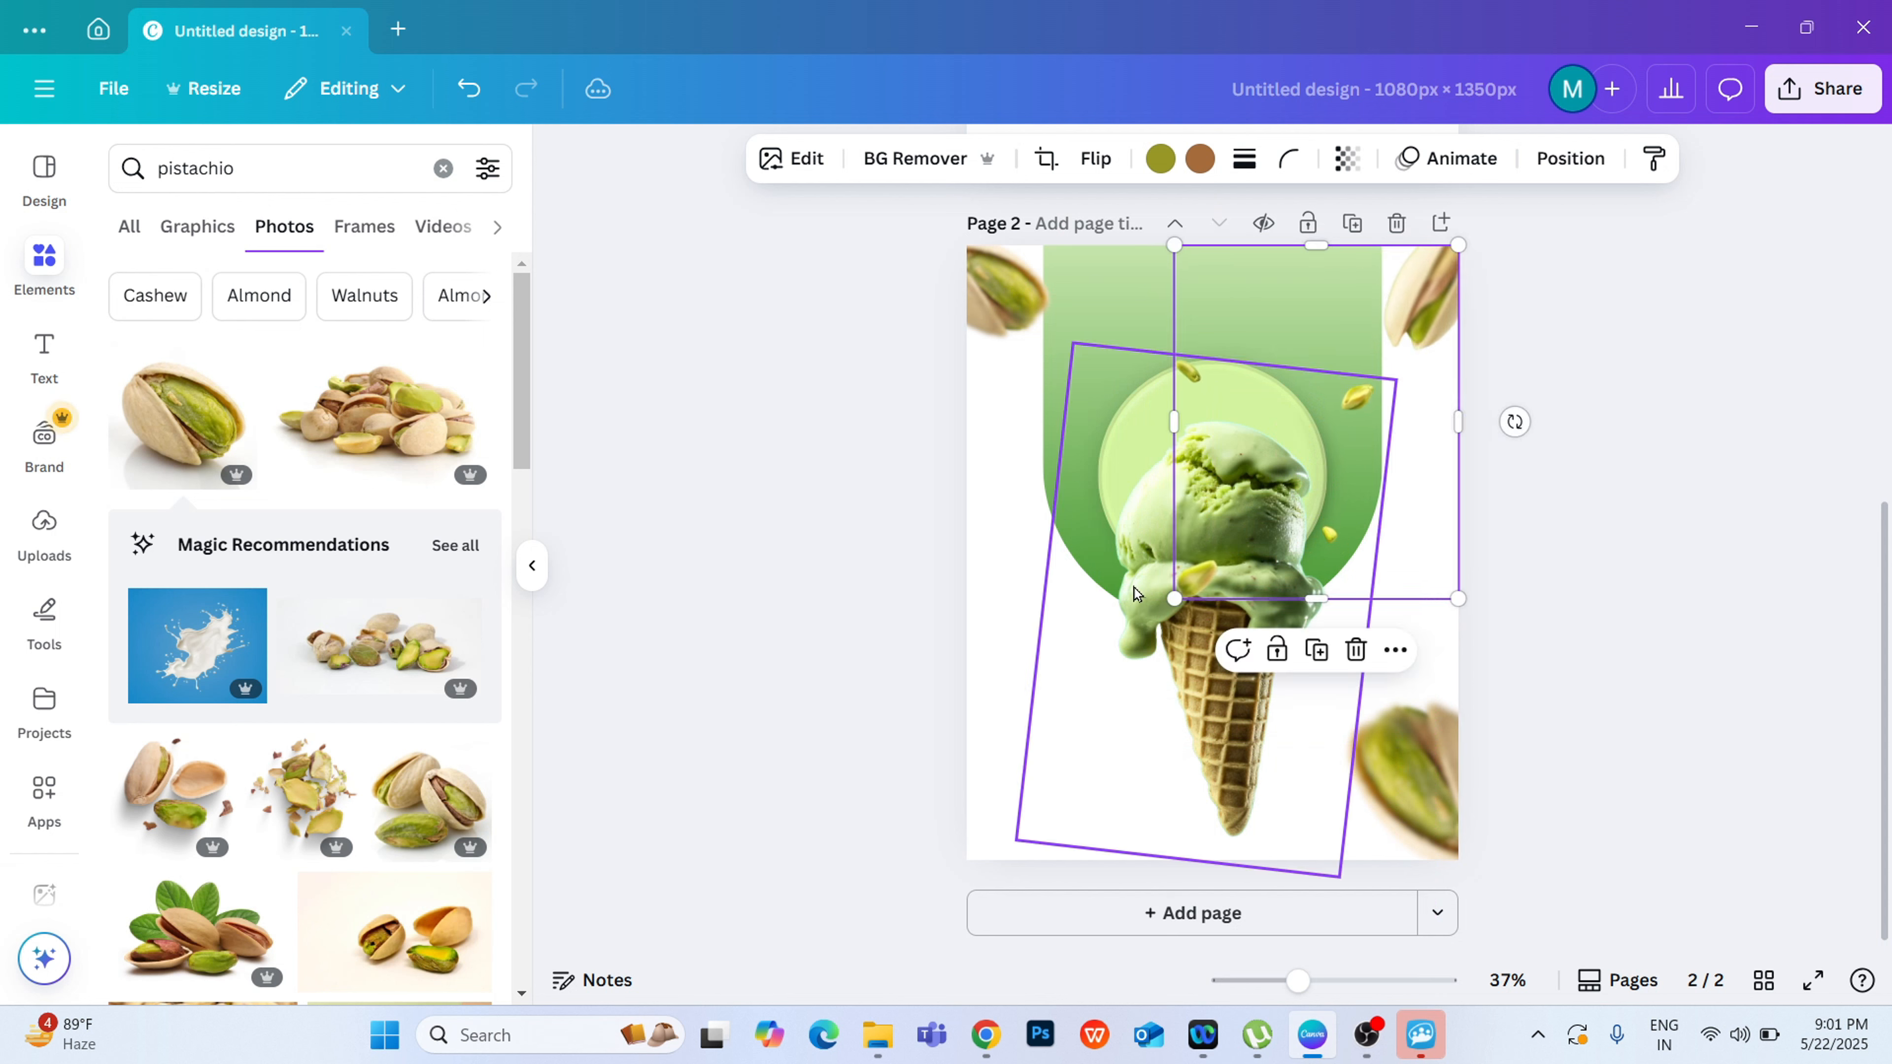
pyautogui.moveTo(1167, 627); pyautogui.dragTo(1151, 784)
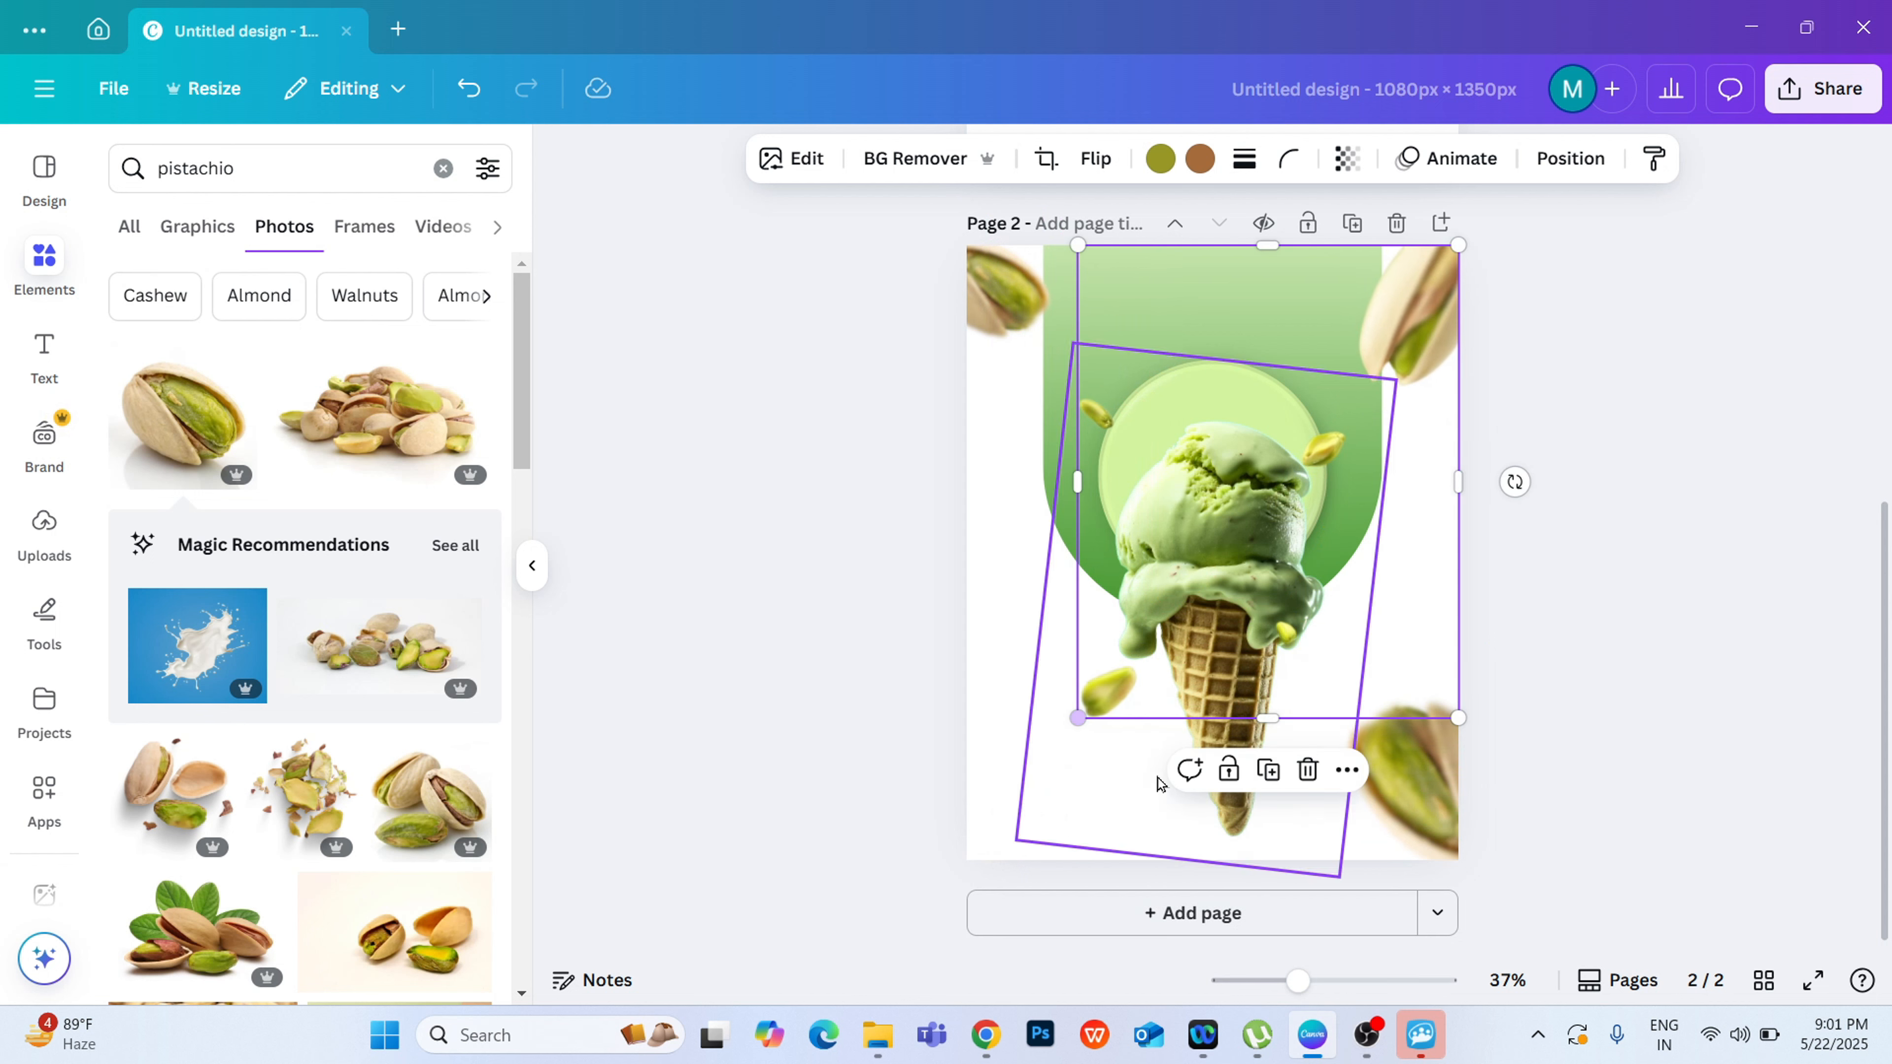
pyautogui.click(1596, 475)
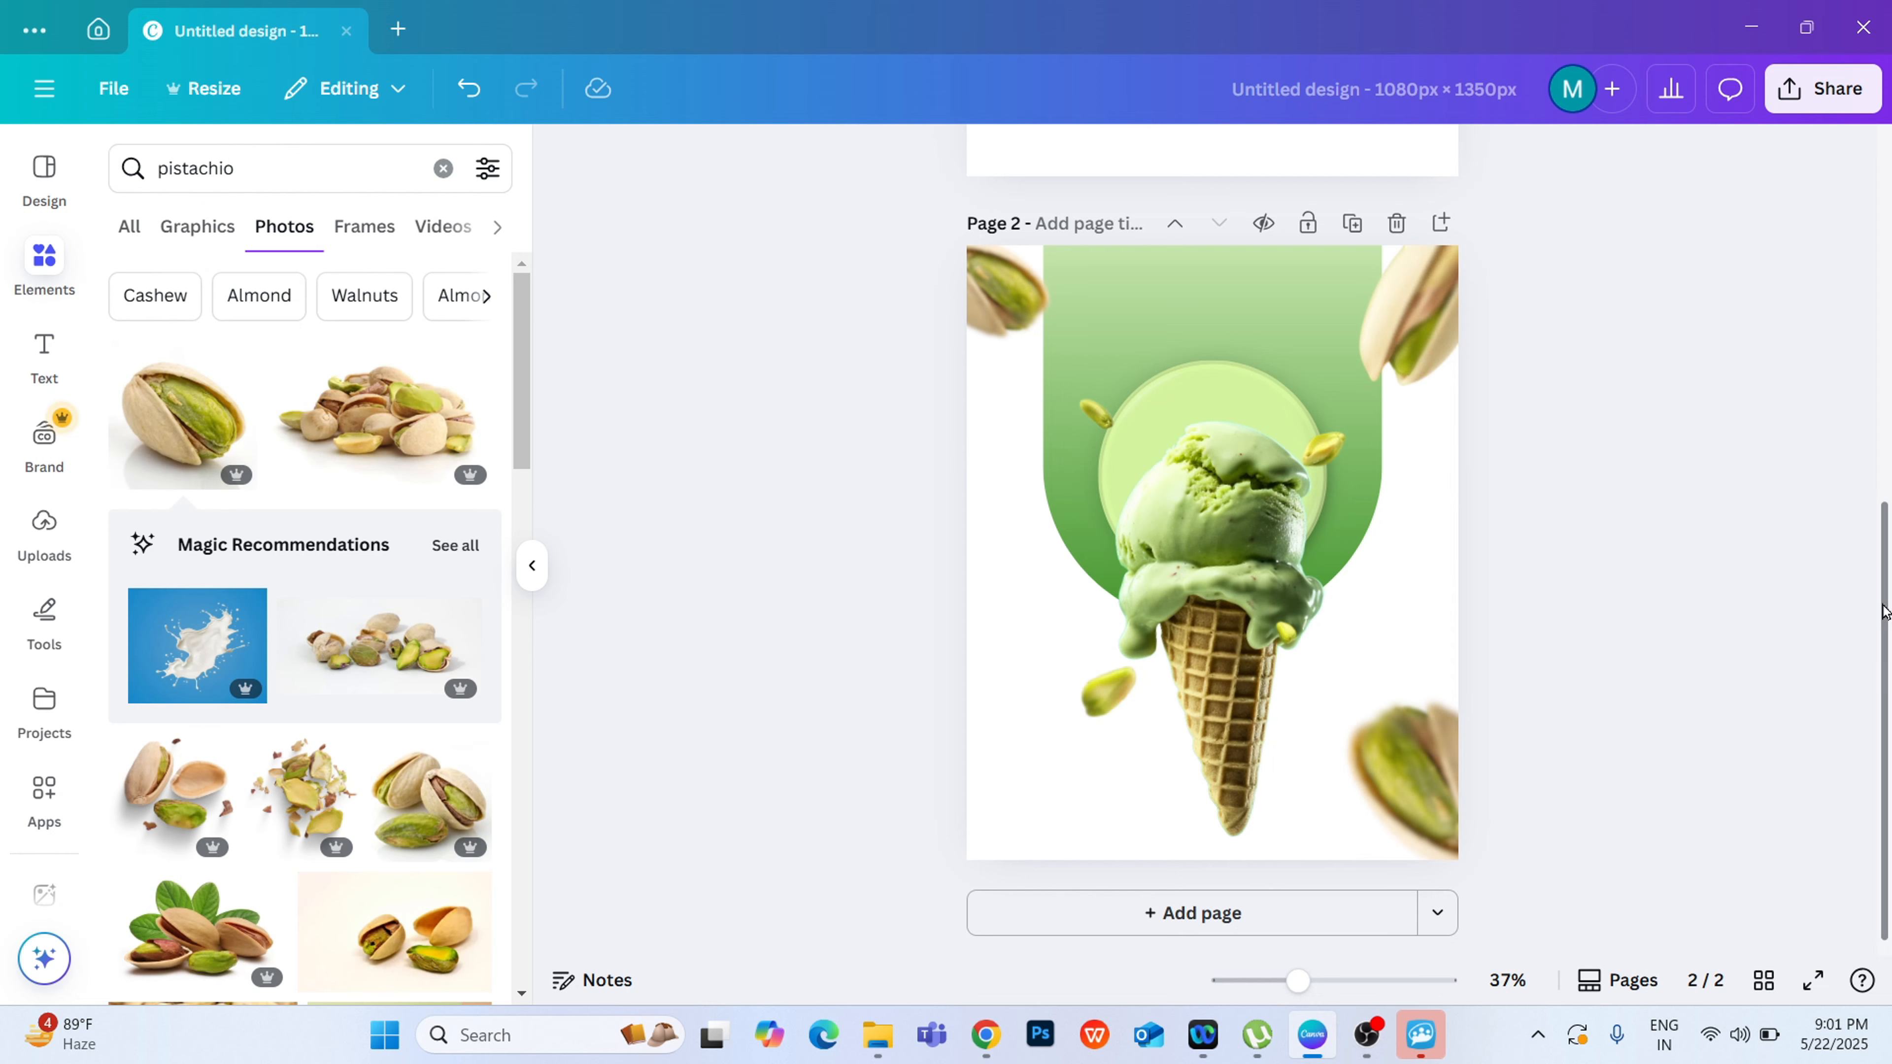
# Step: Add a heading reading "Rich Flavoured" to page 2
pyautogui.moveTo(1883, 611); pyautogui.dragTo(1885, 280)
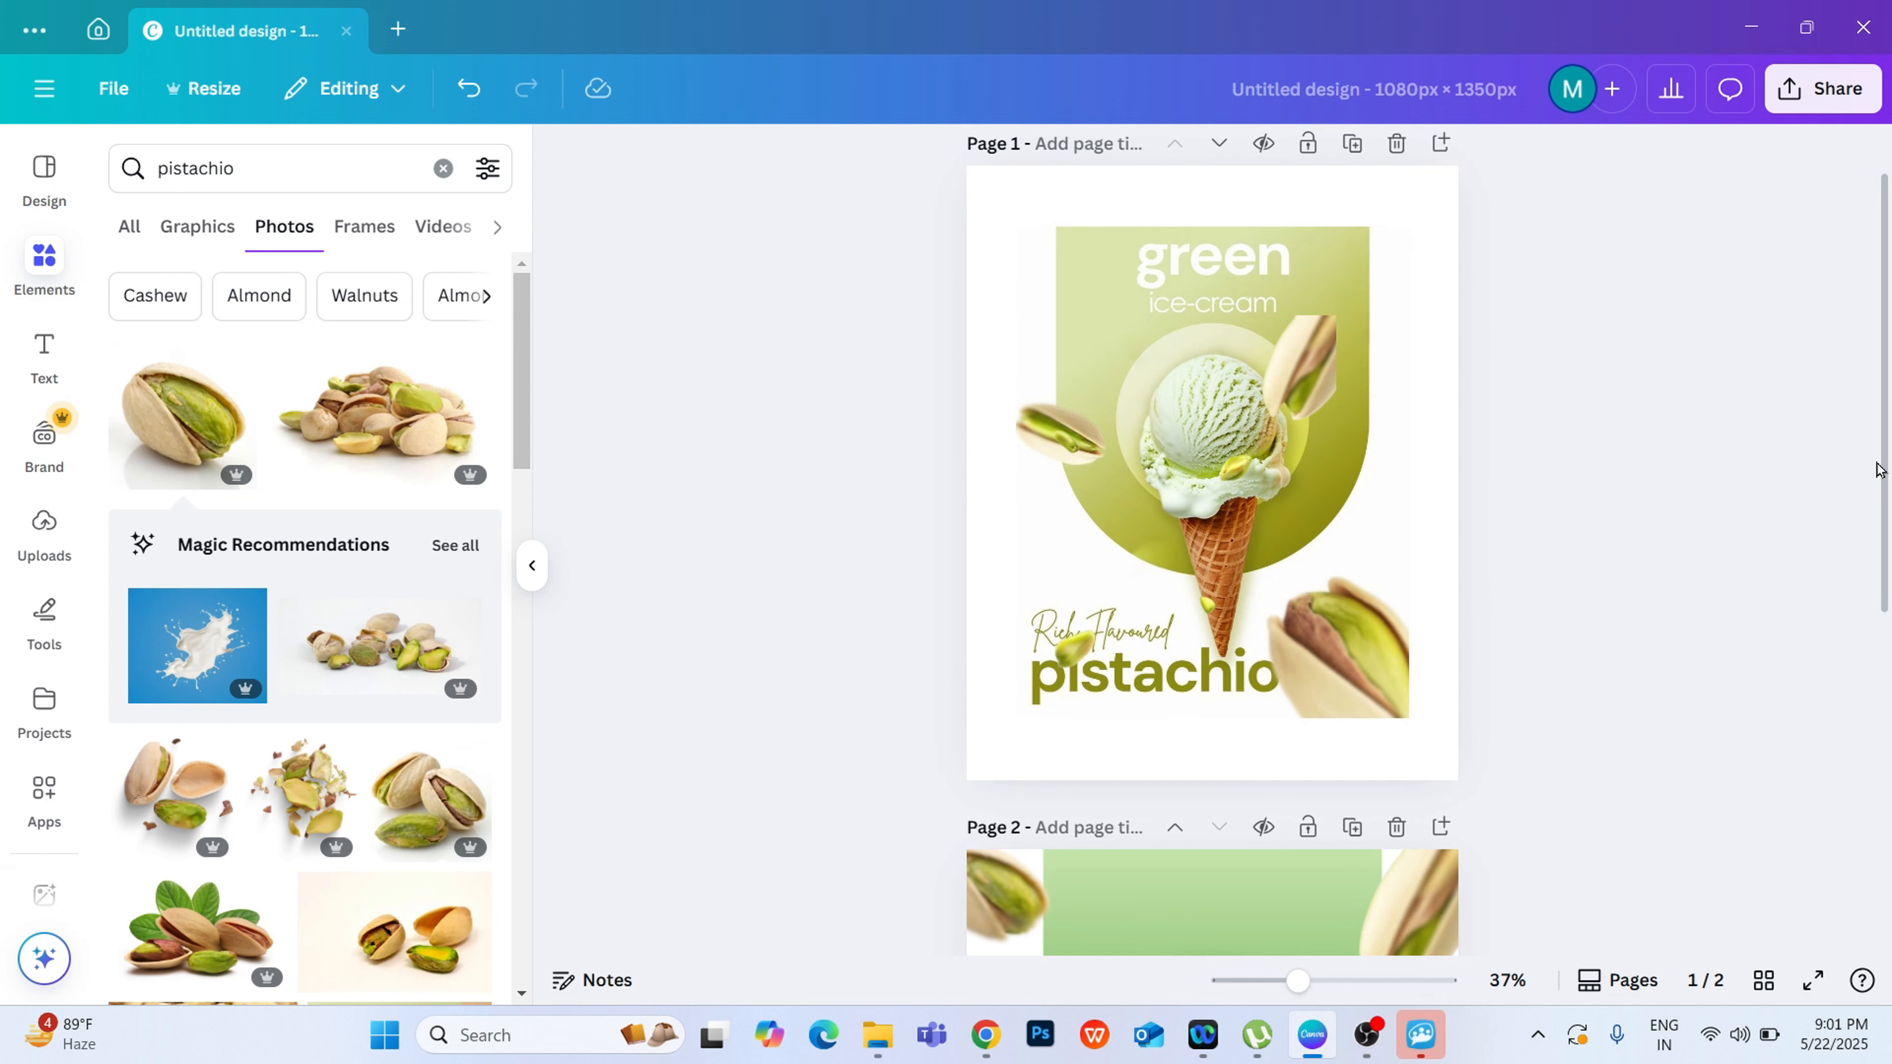
pyautogui.moveTo(1878, 469); pyautogui.dragTo(1886, 873)
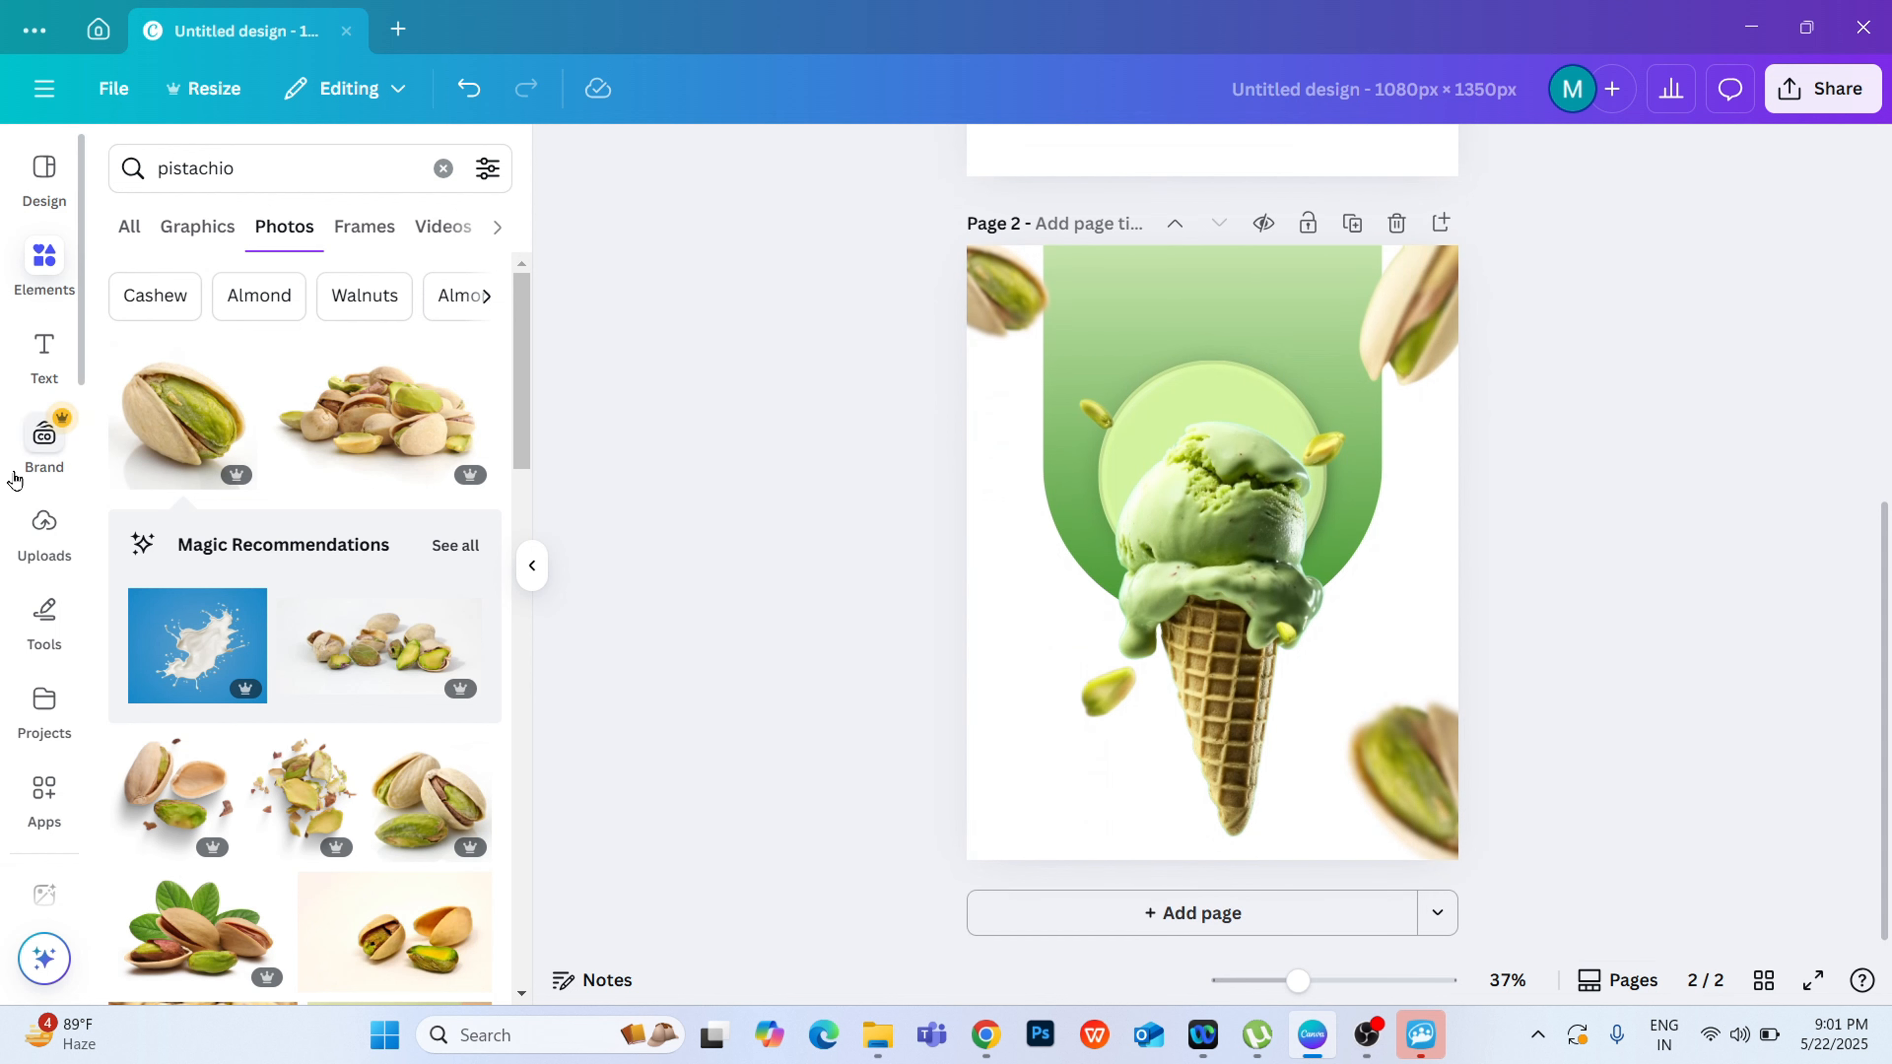
pyautogui.click(37, 356)
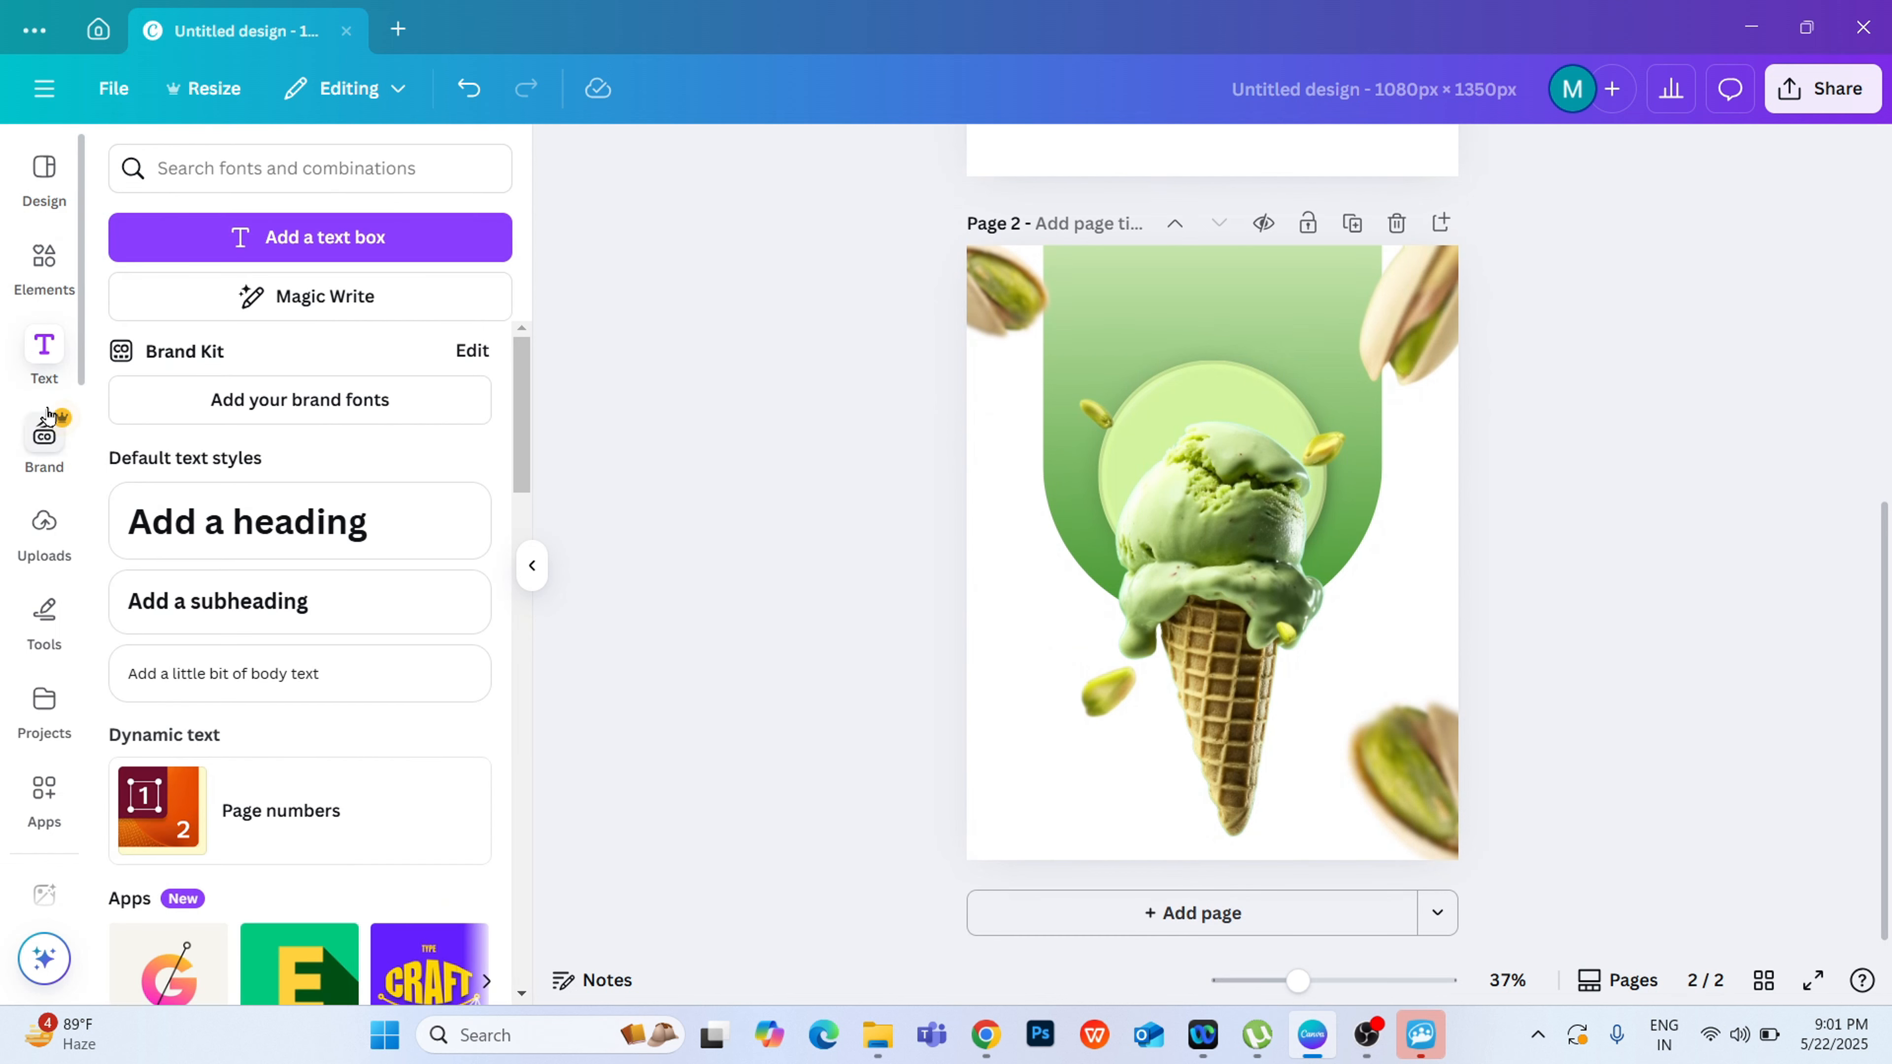
pyautogui.click(201, 538)
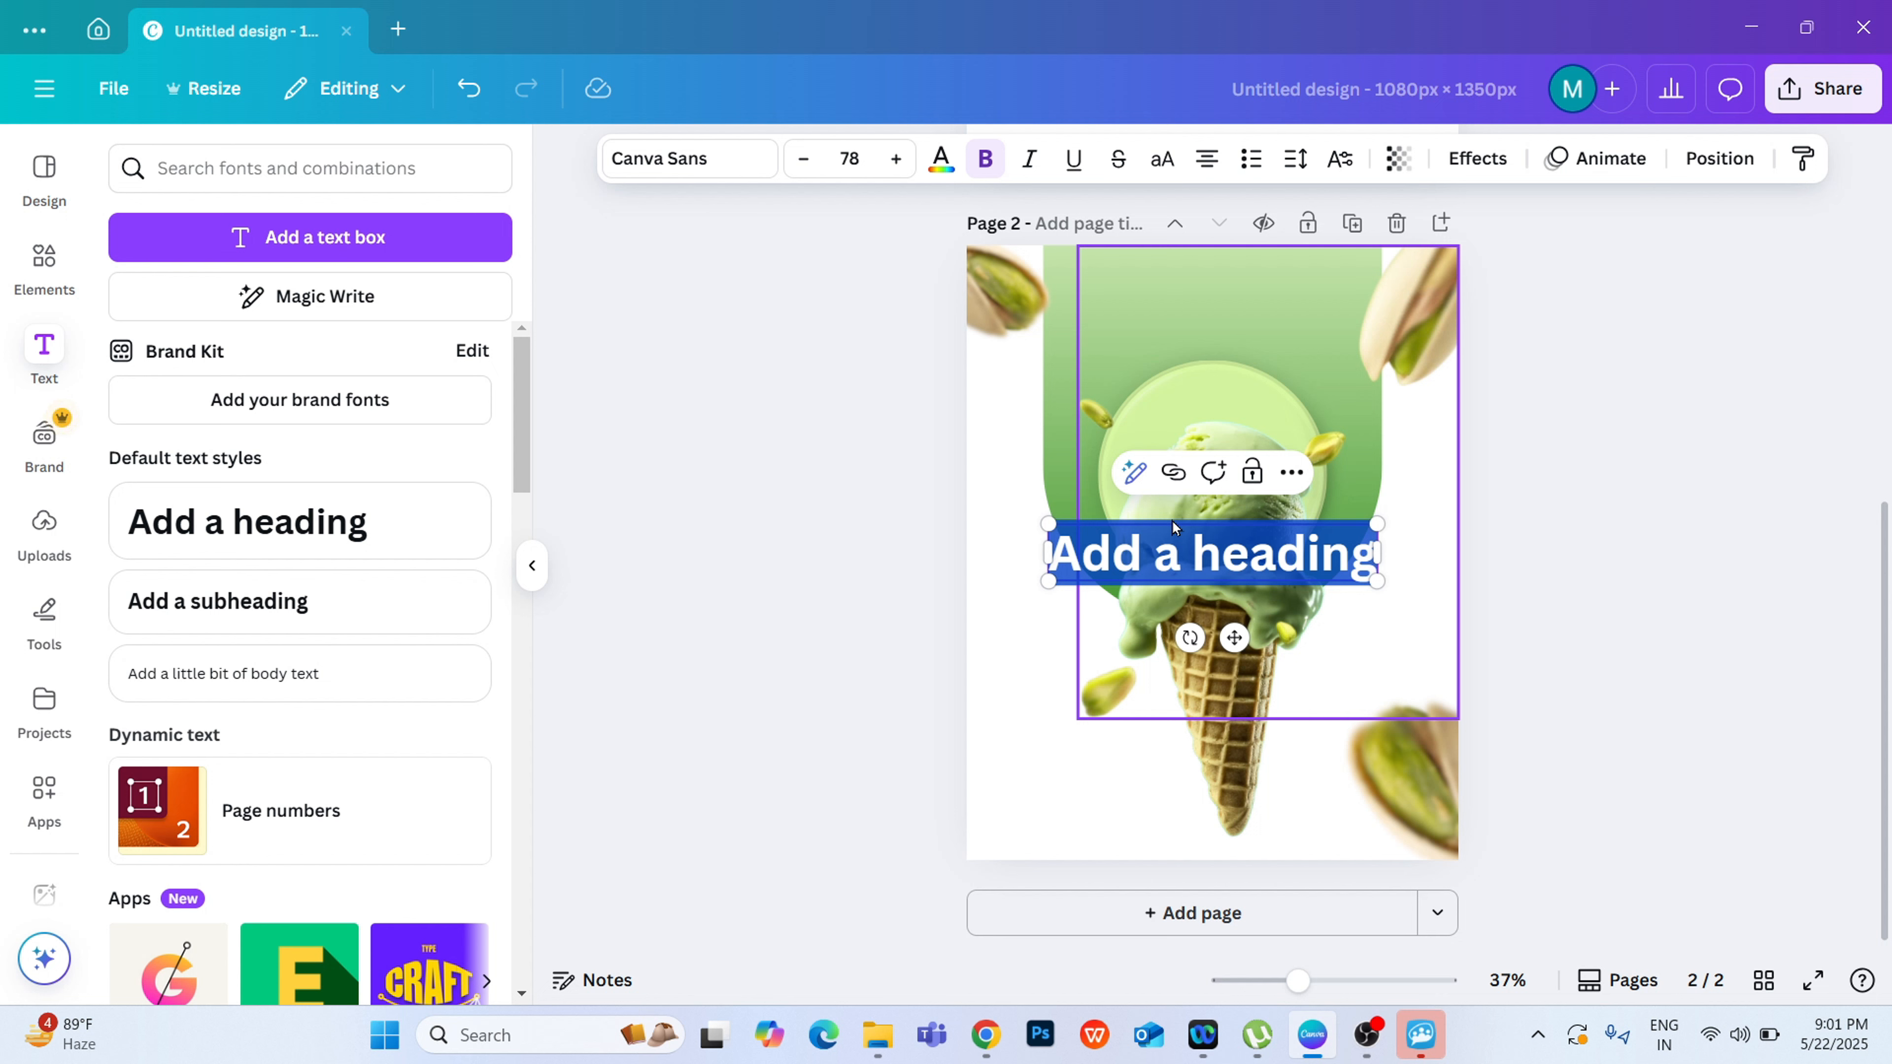
pyautogui.press('BackSpace')
pyautogui.write('R')
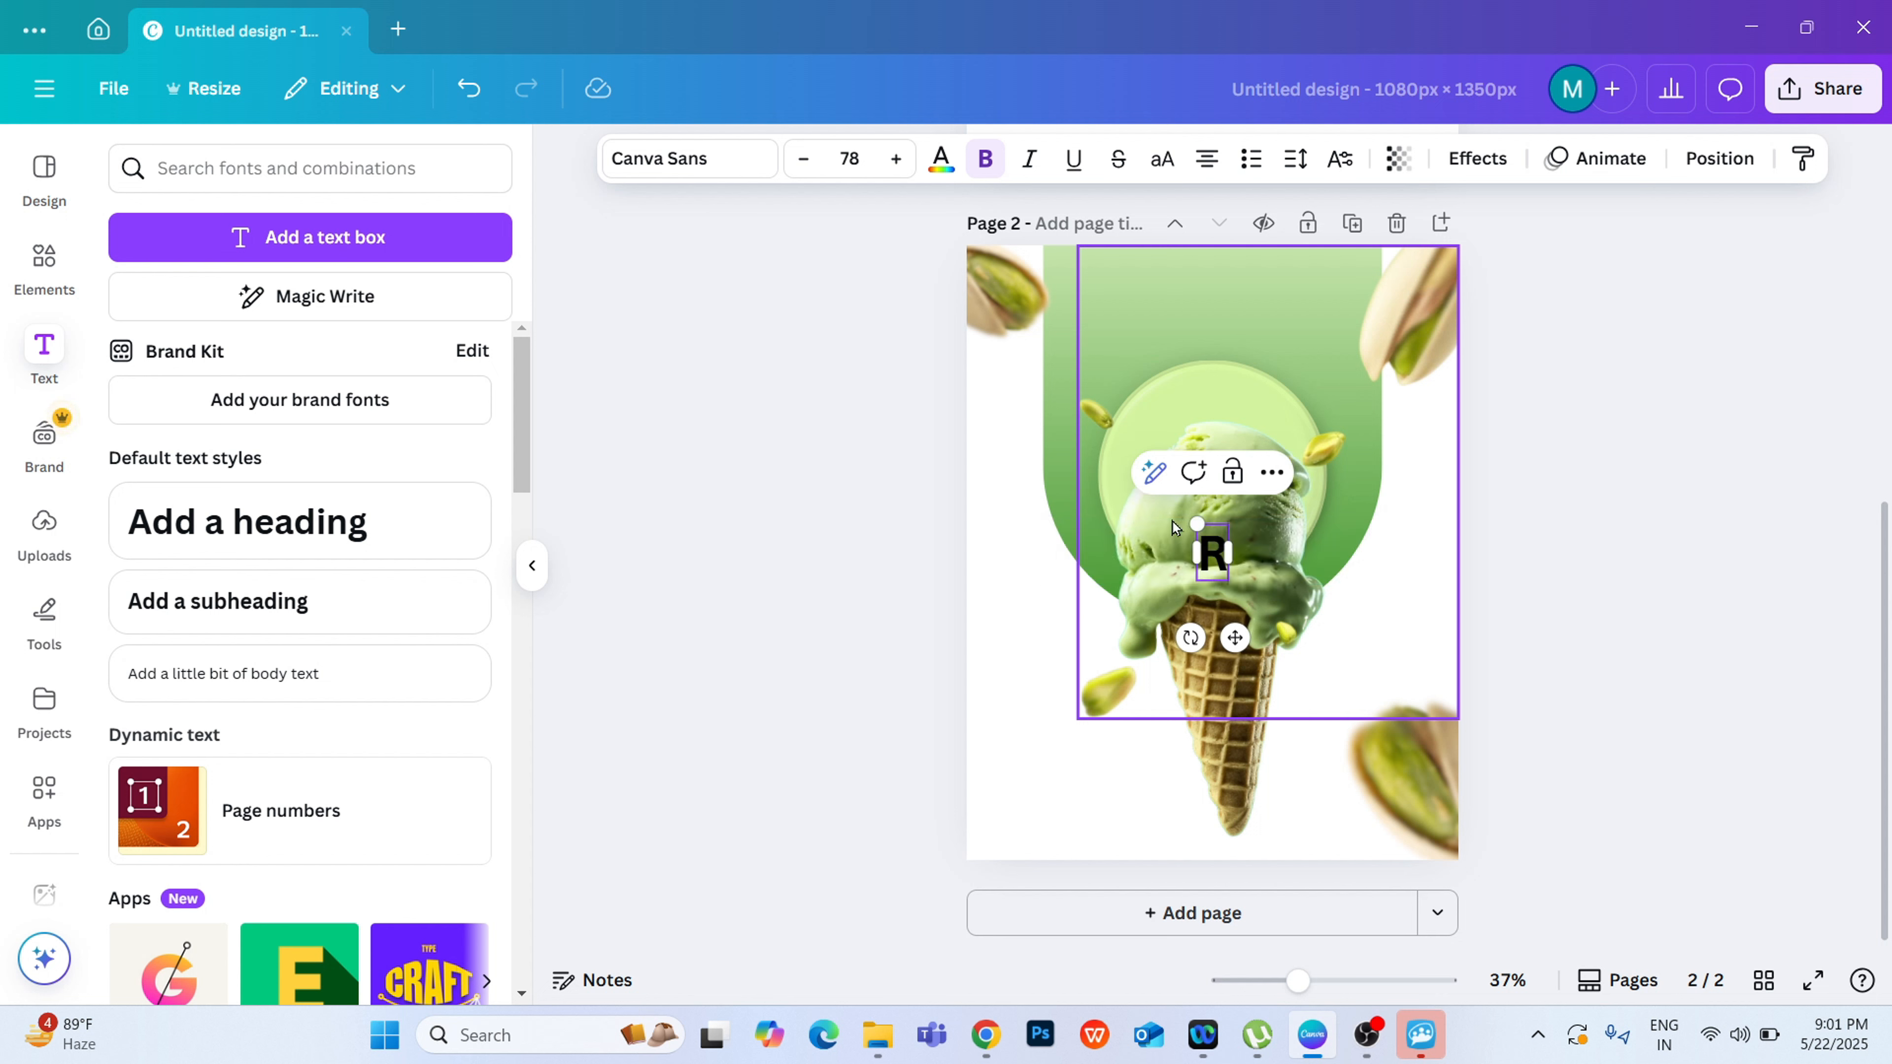
pyautogui.write('ich Flavoured')
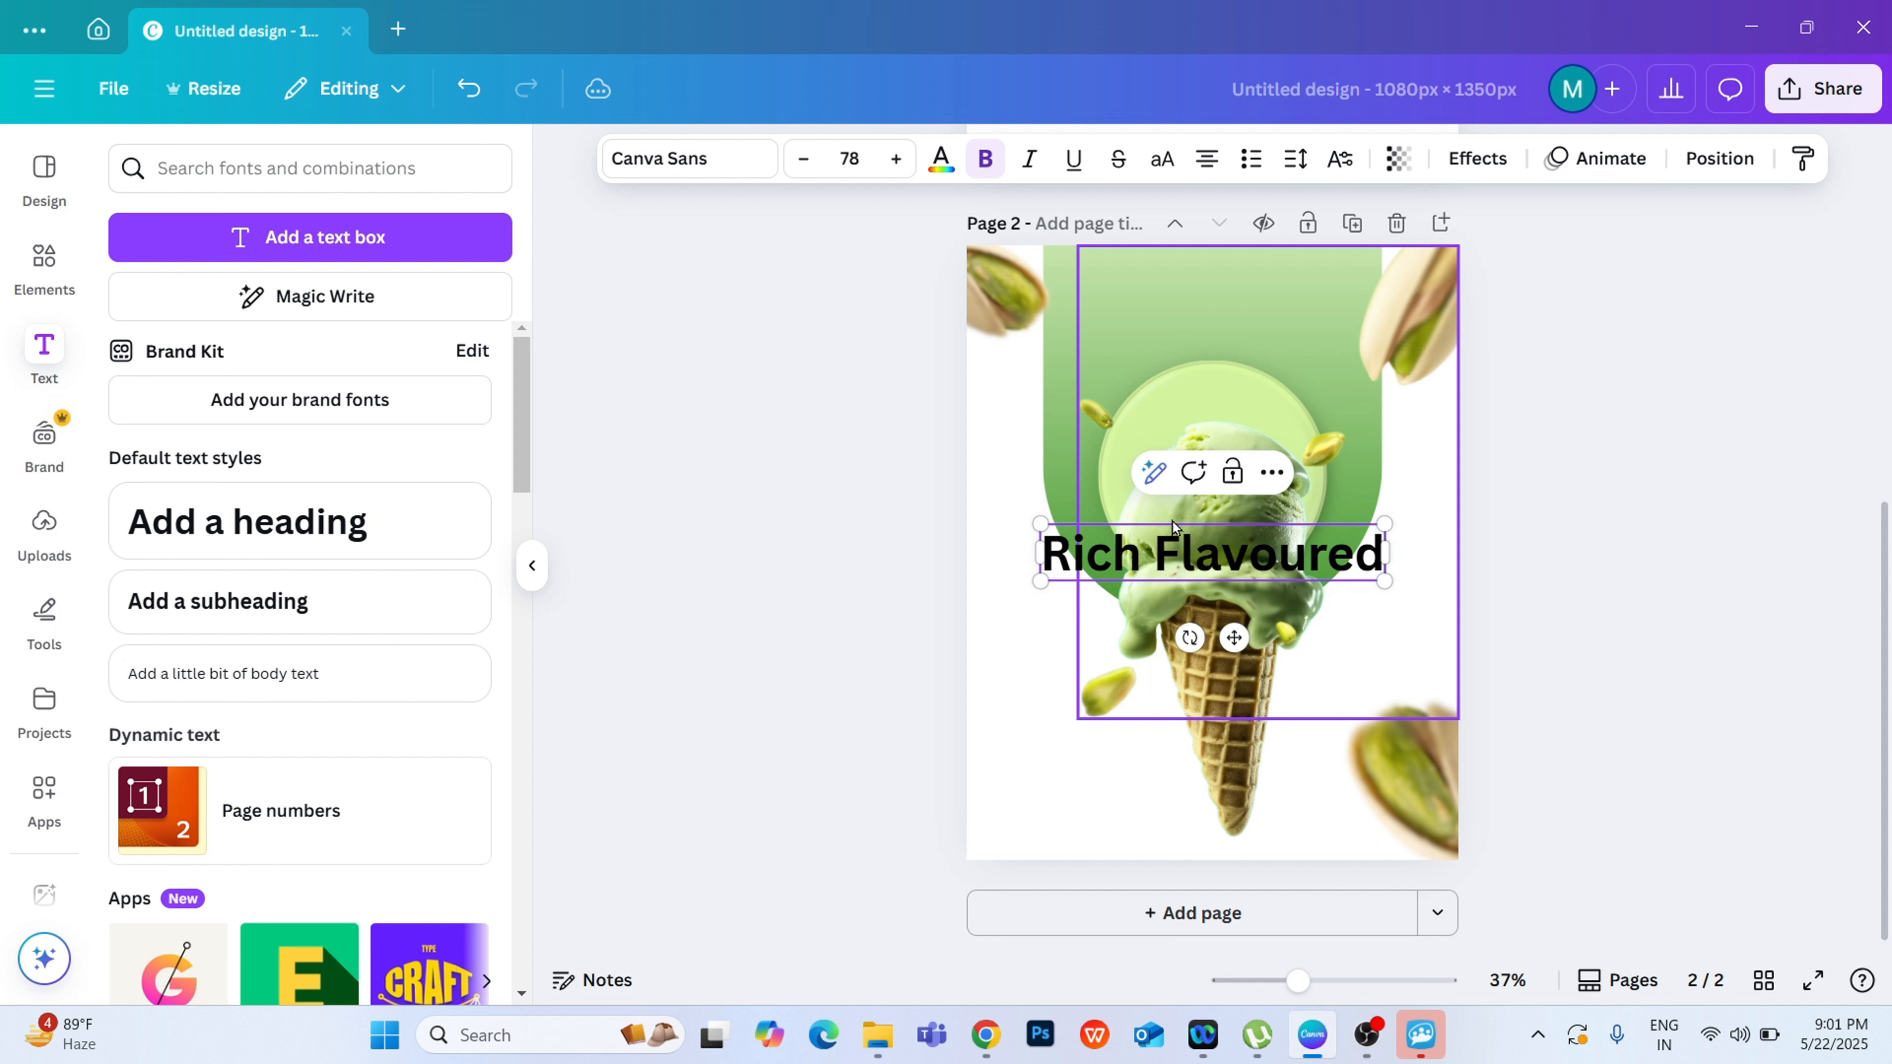
pyautogui.click(1587, 497)
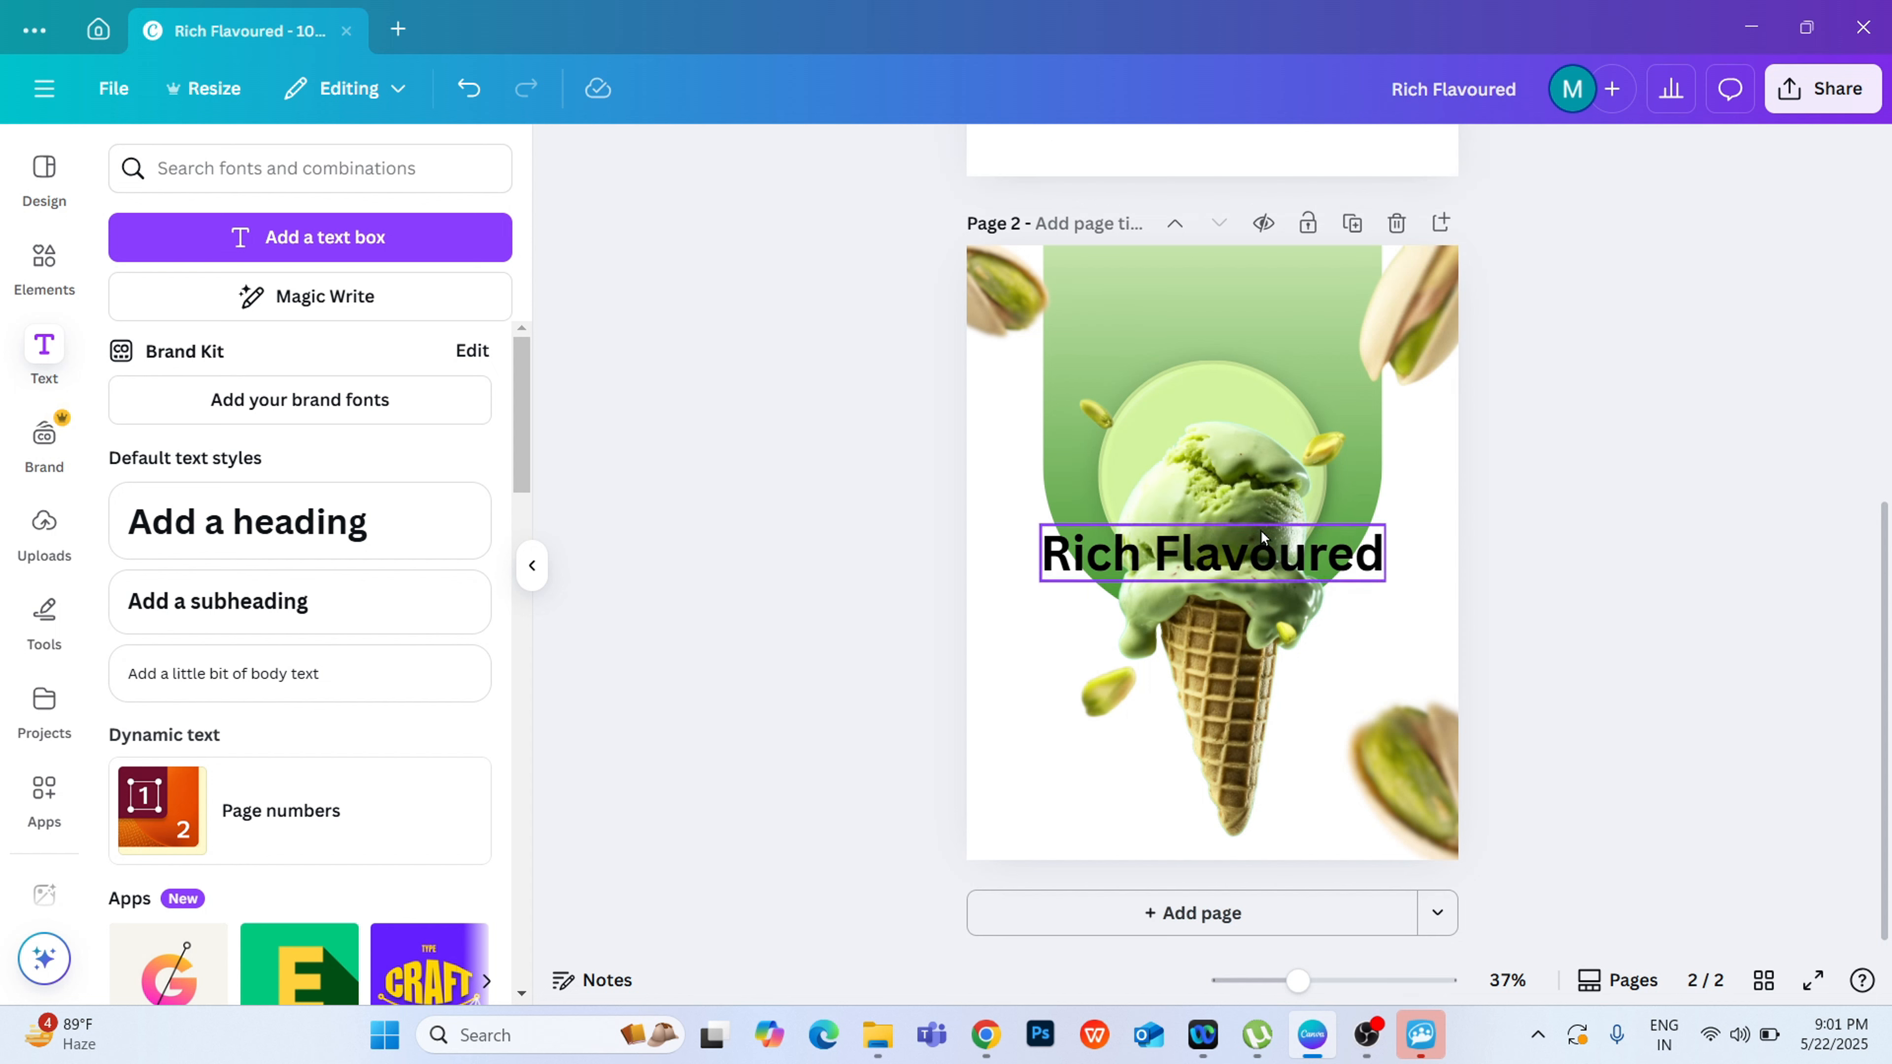
# Step: Shrink the "Rich Flavoured" heading to size 40.8 and place it near the page's lower-left corner, beside the cone tip
pyautogui.click(1265, 556)
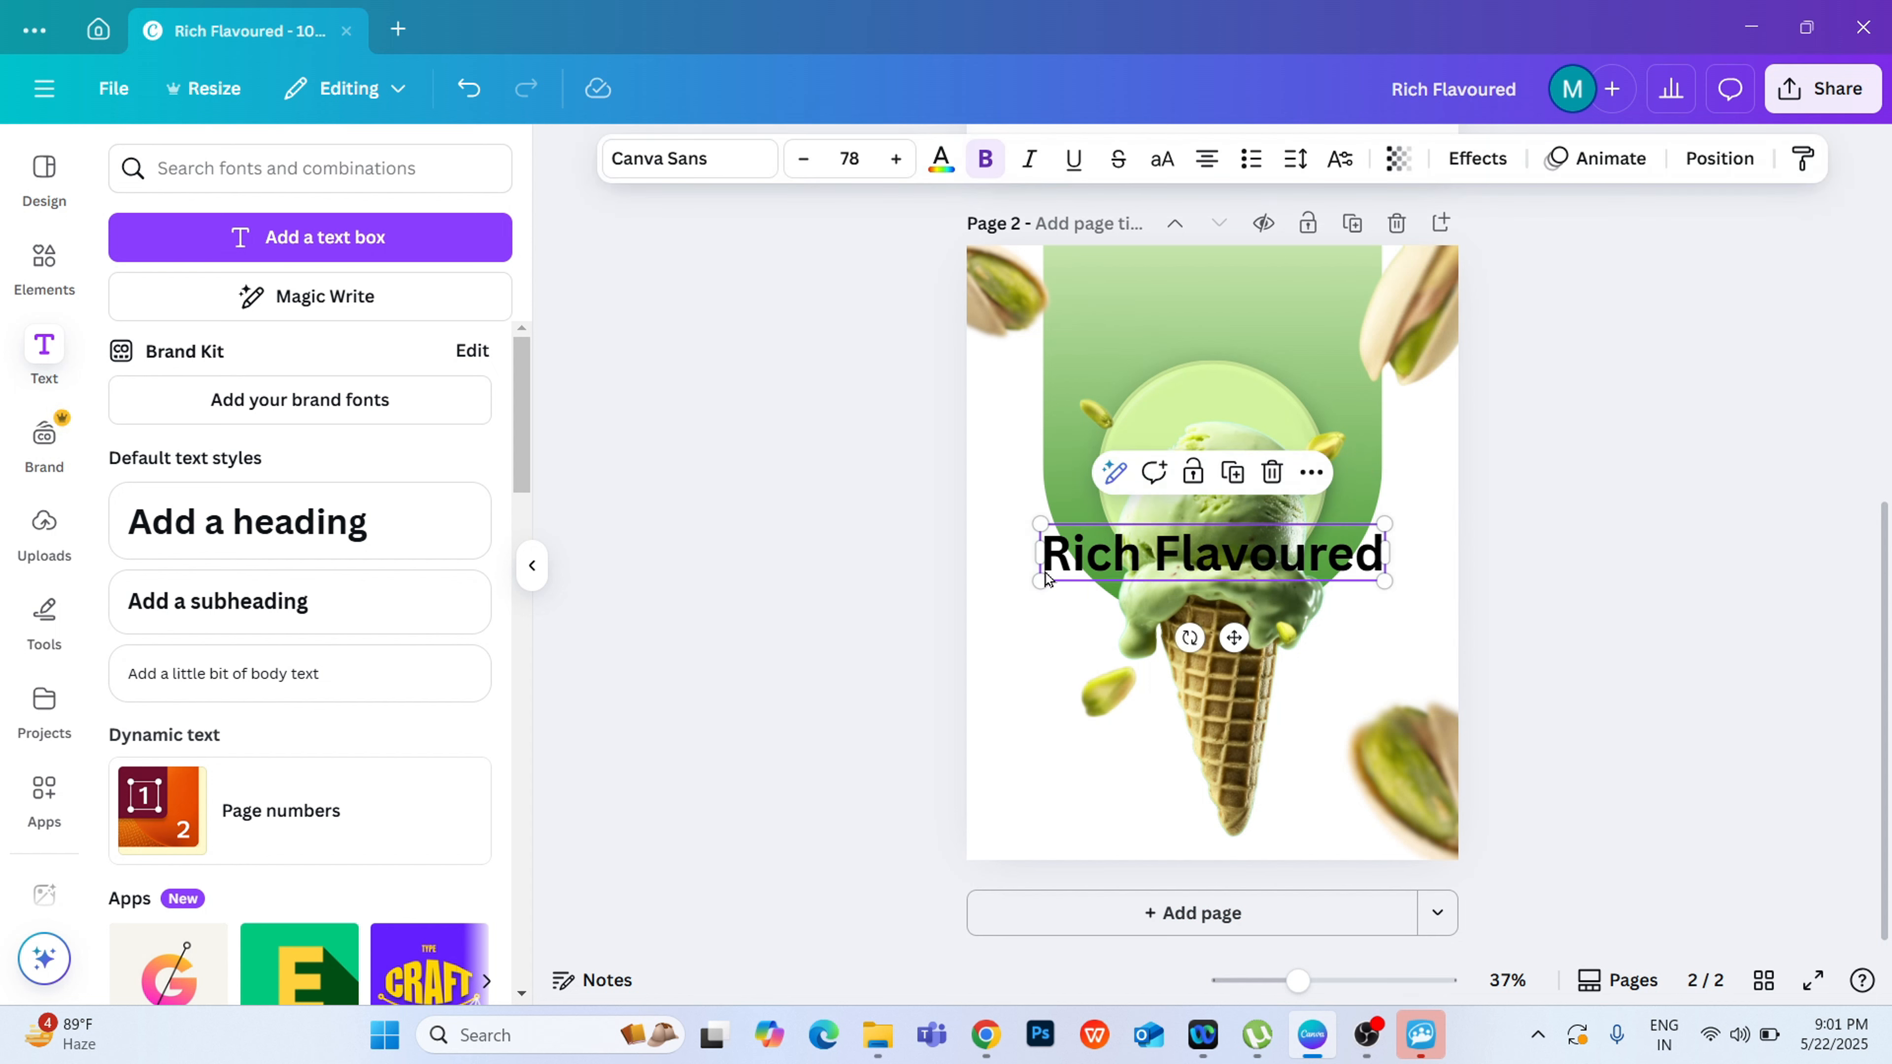
pyautogui.moveTo(1058, 590); pyautogui.dragTo(1151, 565)
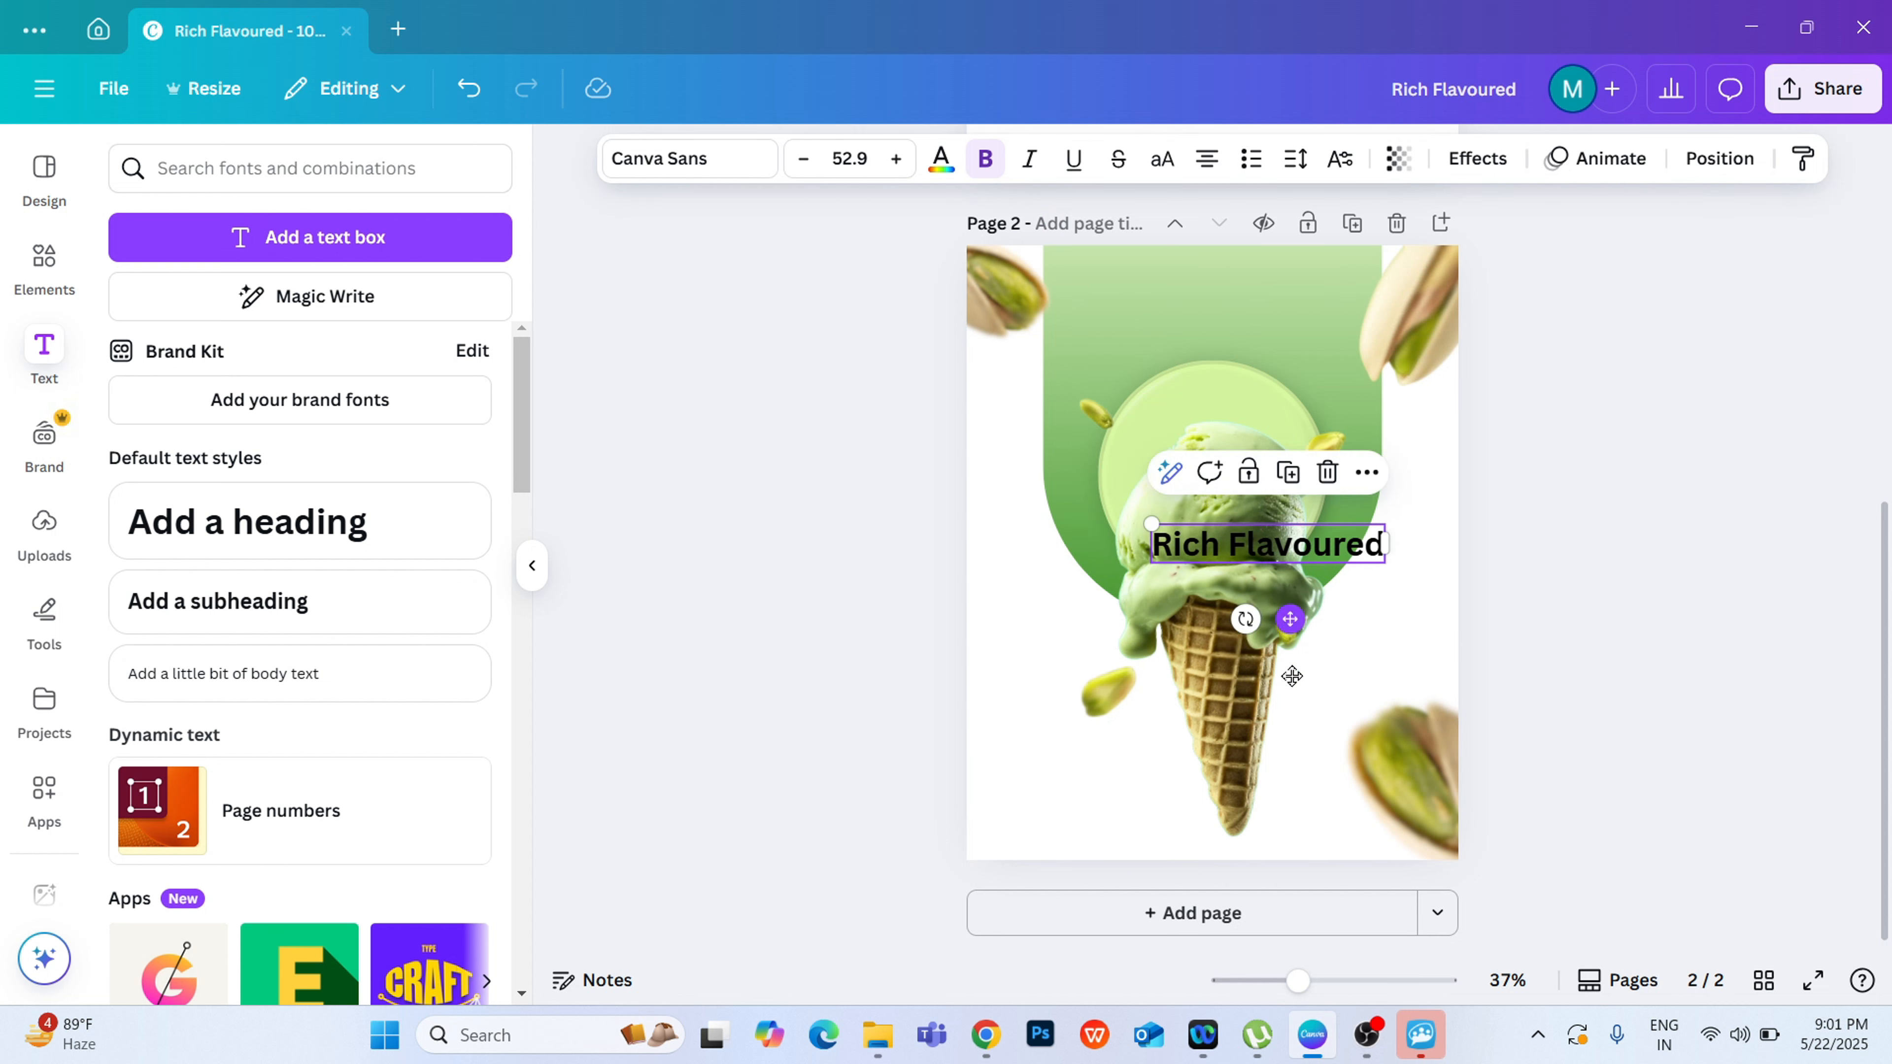
pyautogui.moveTo(1292, 630); pyautogui.dragTo(1133, 865)
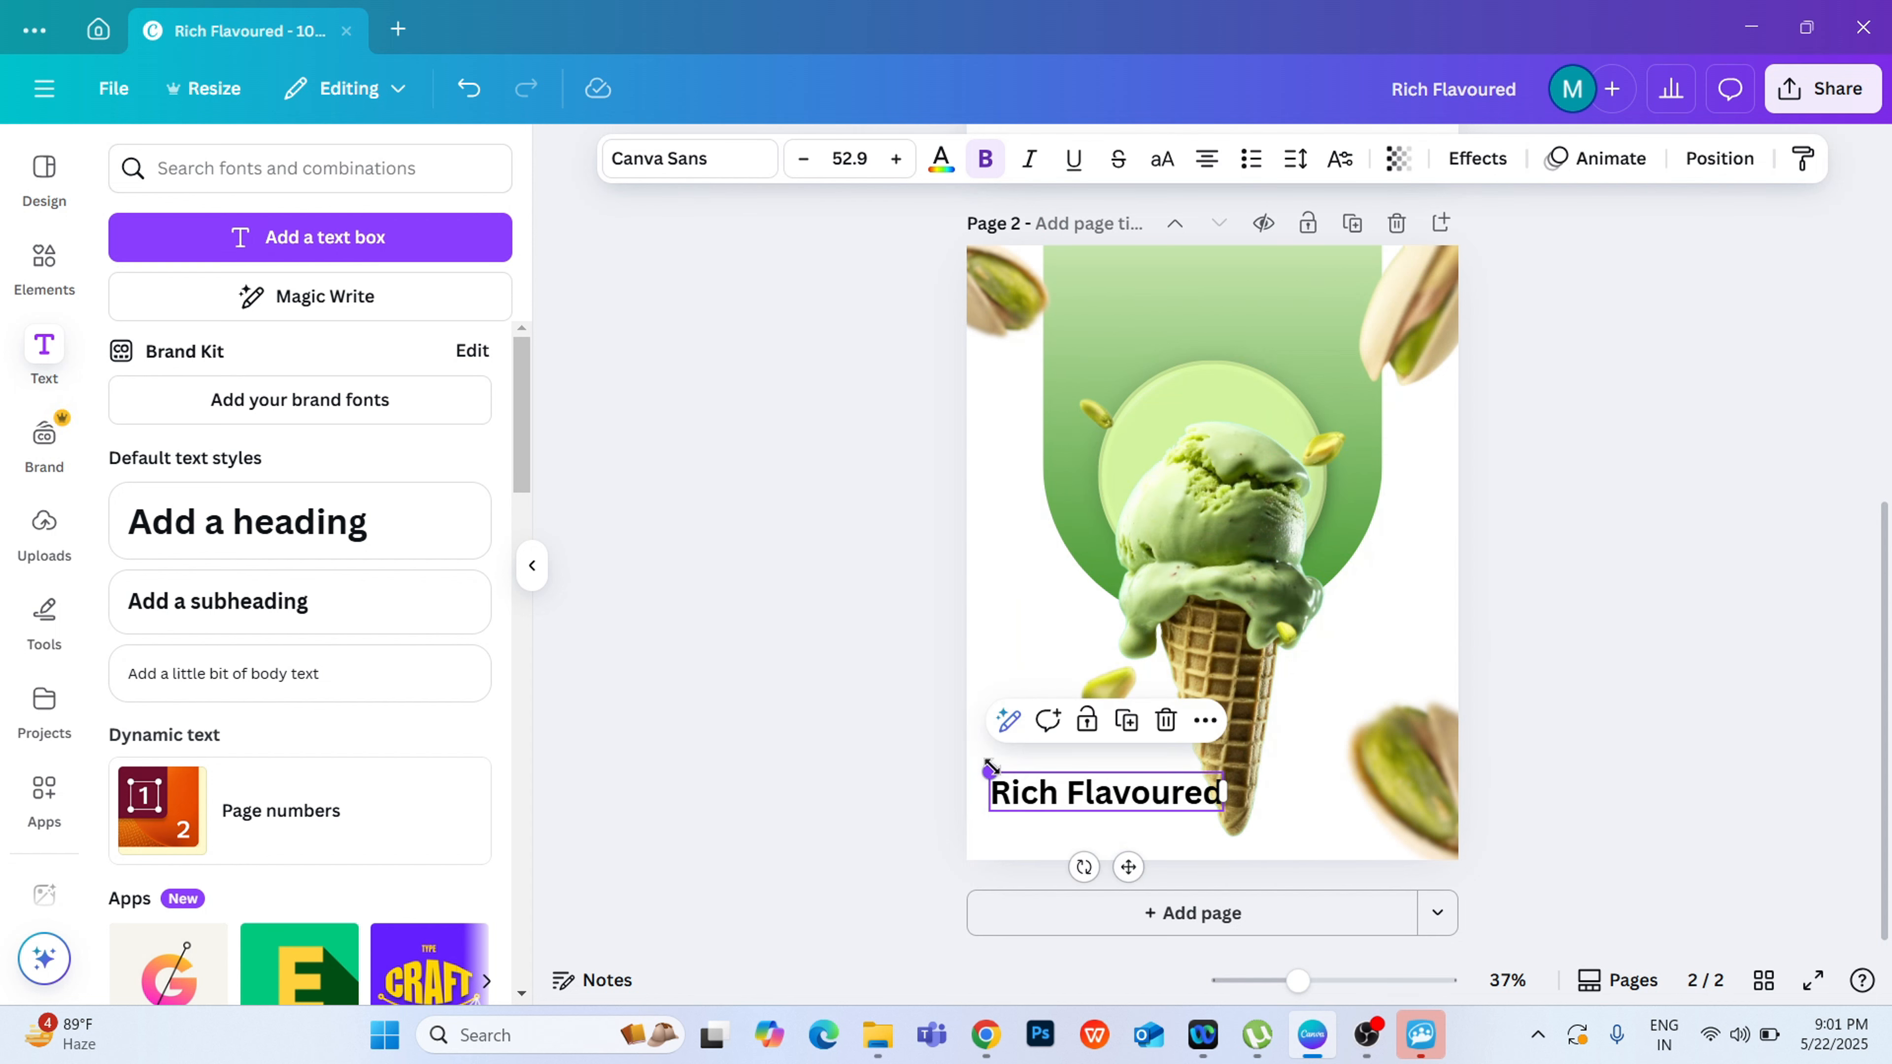
pyautogui.moveTo(990, 765); pyautogui.dragTo(1052, 778)
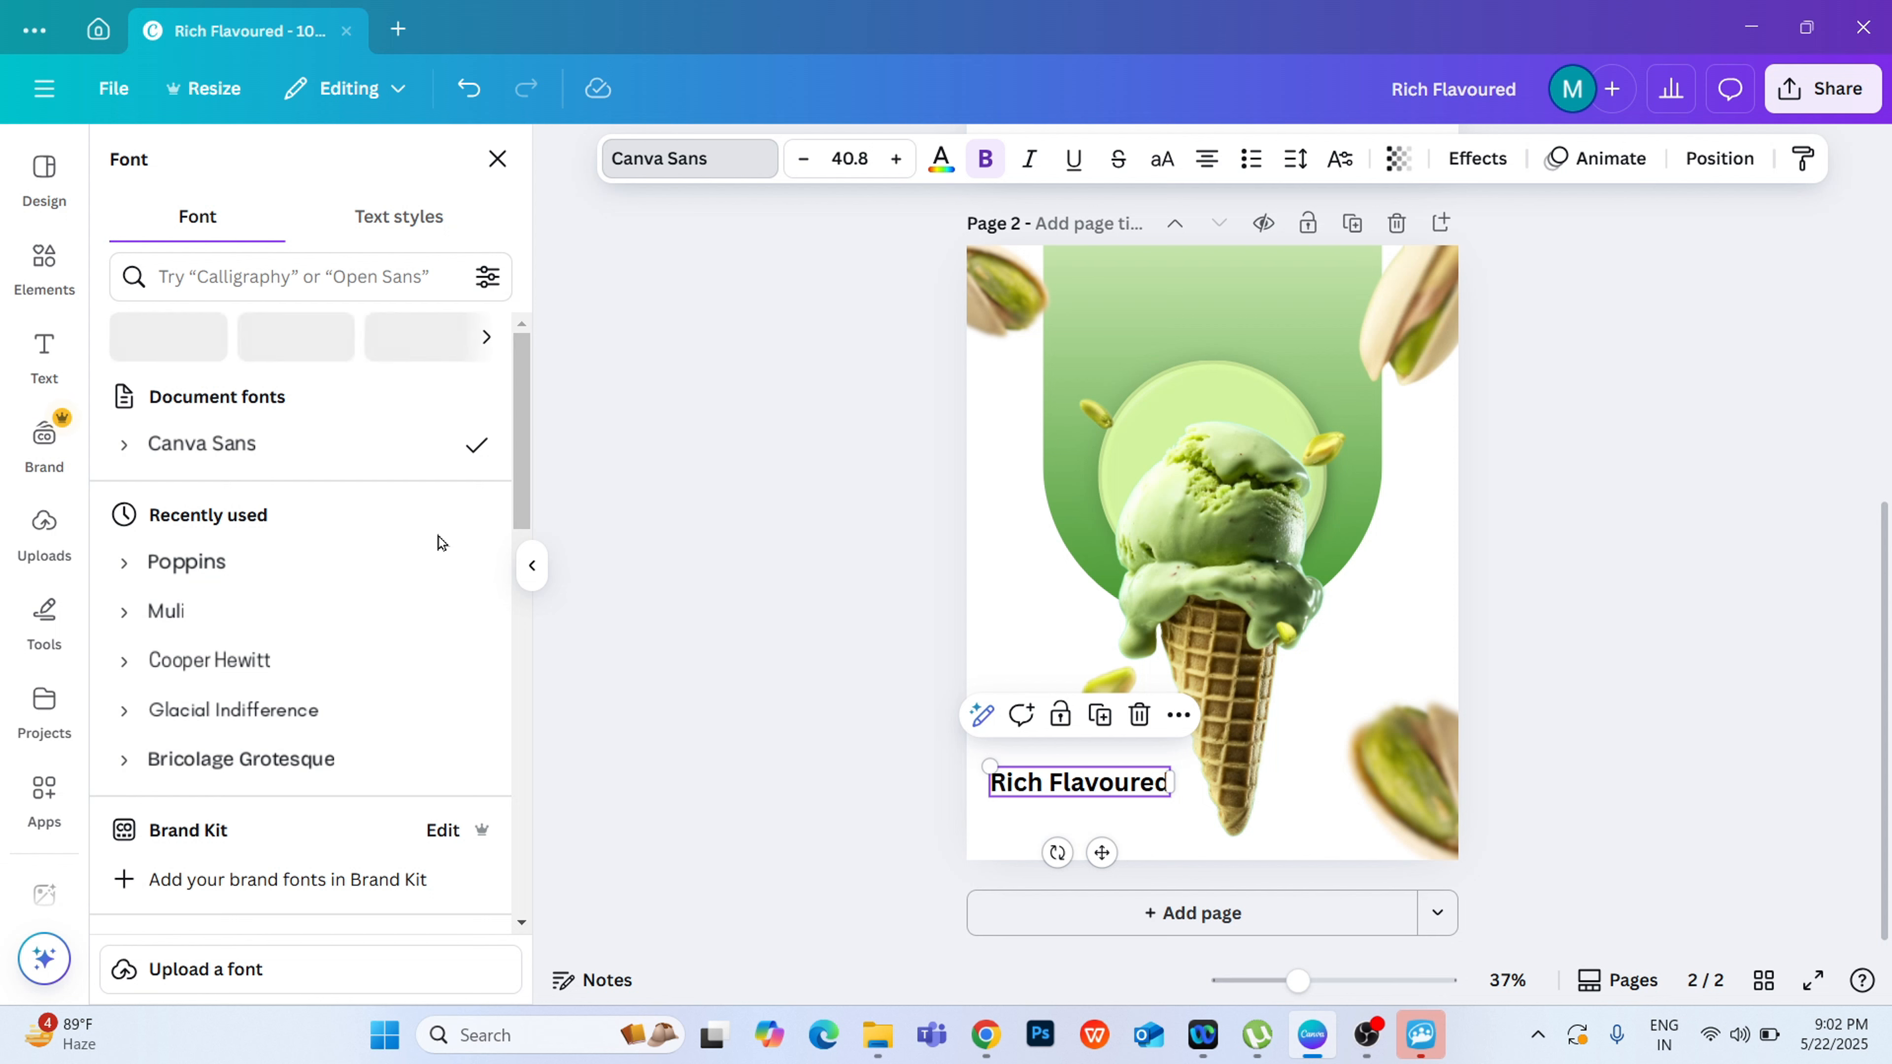
# Step: Try the Poppins font in Regular weight on the "Rich Flavoured" heading
pyautogui.click(268, 586)
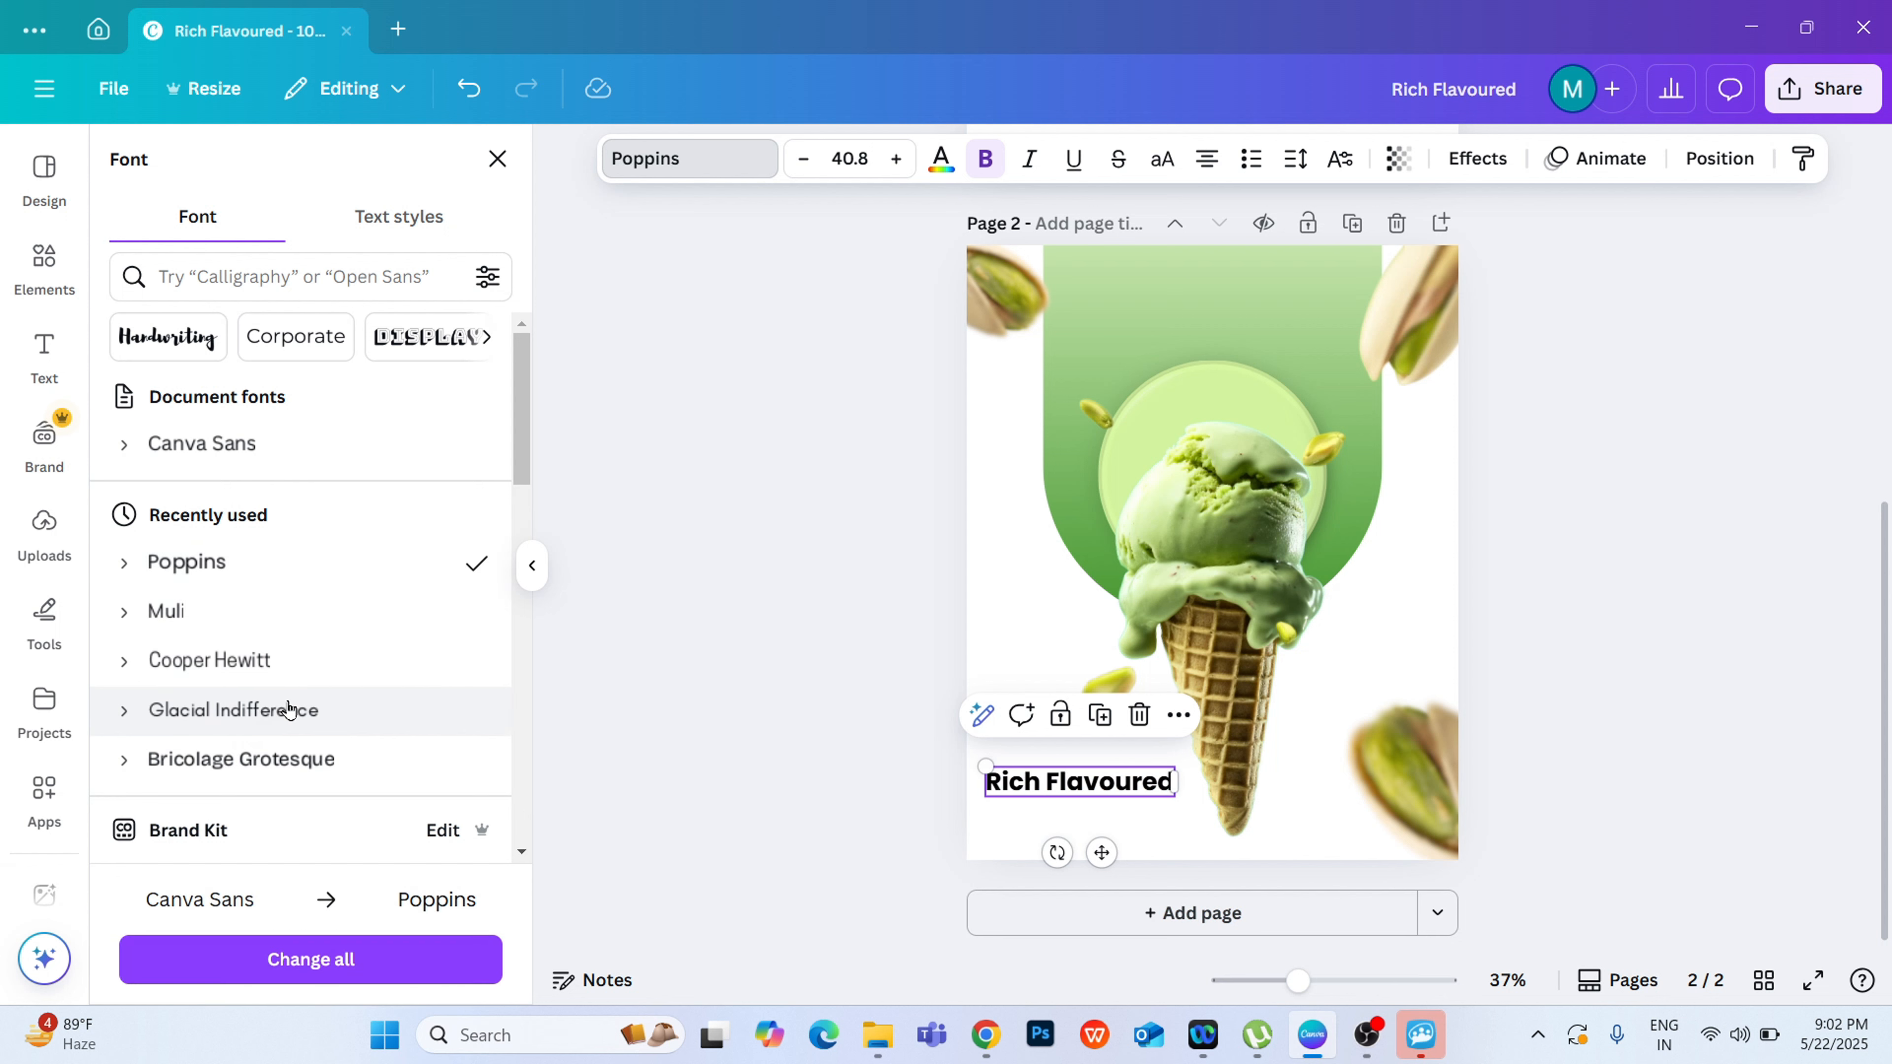
pyautogui.click(125, 564)
pyautogui.click(212, 659)
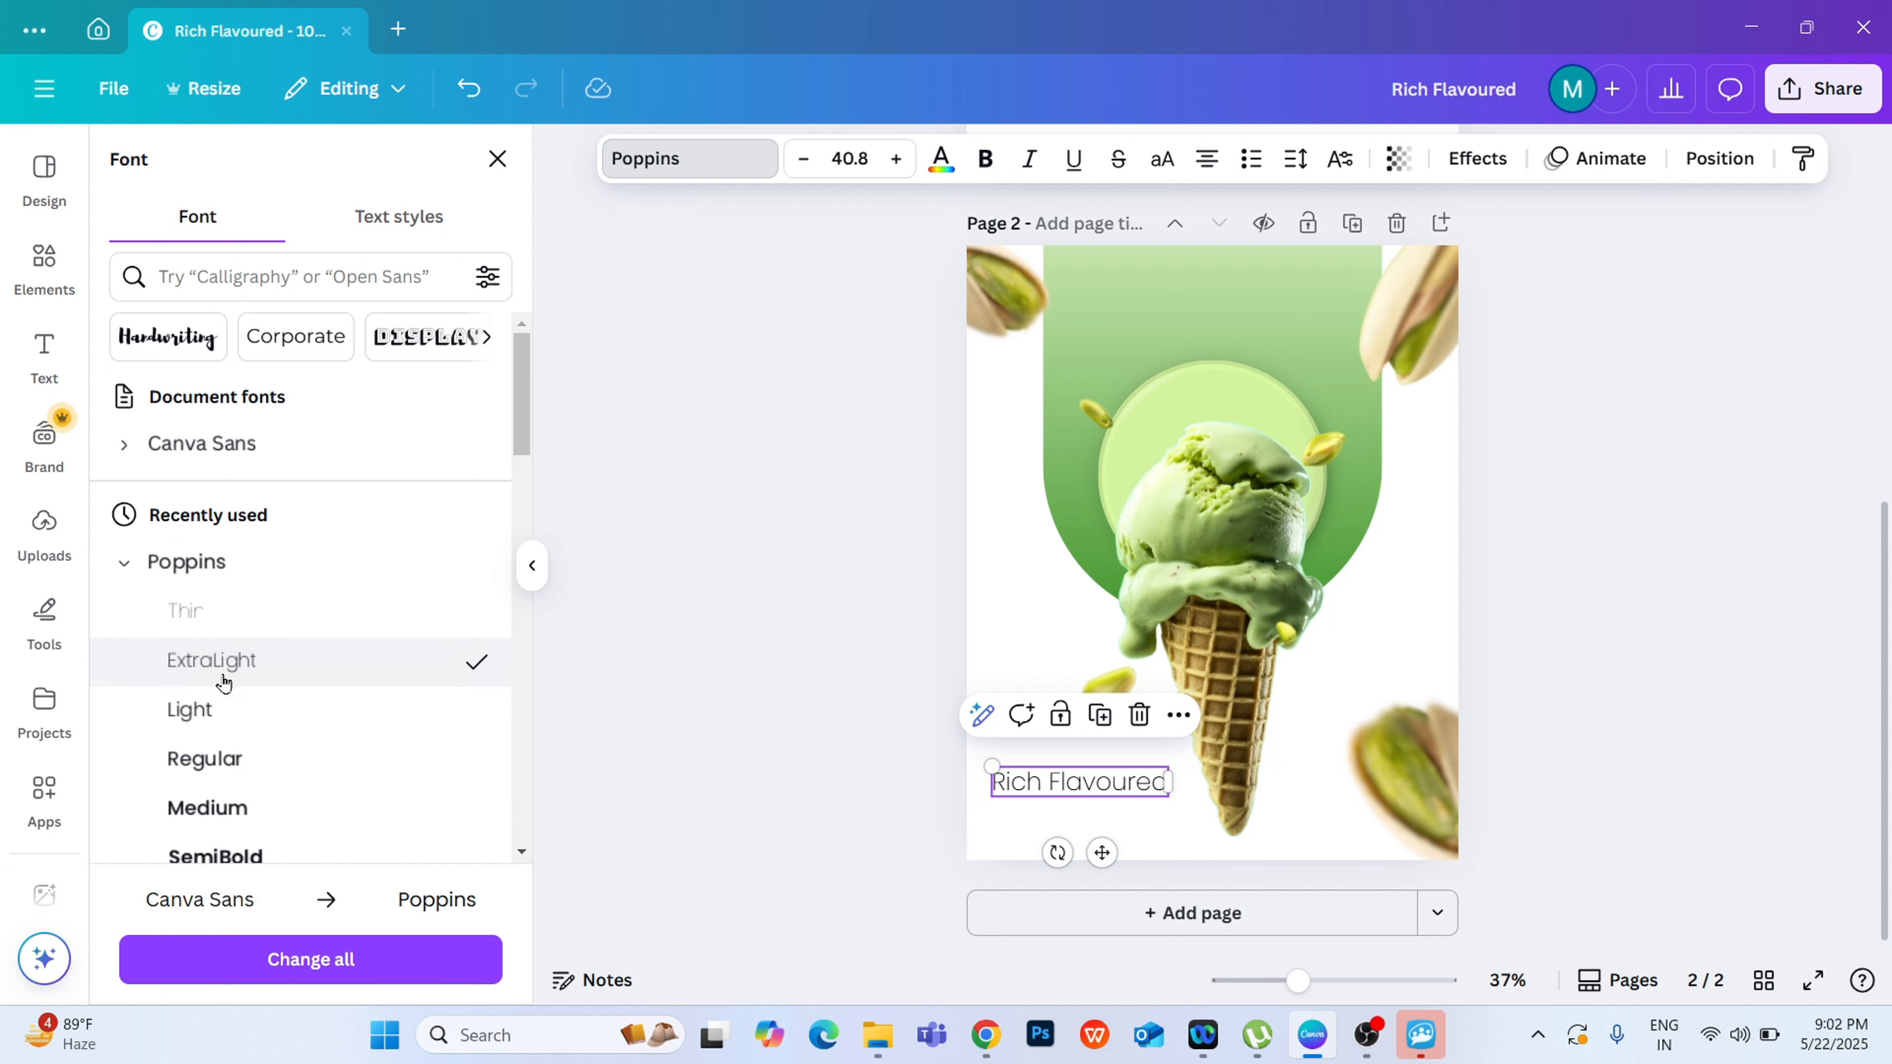
pyautogui.click(233, 736)
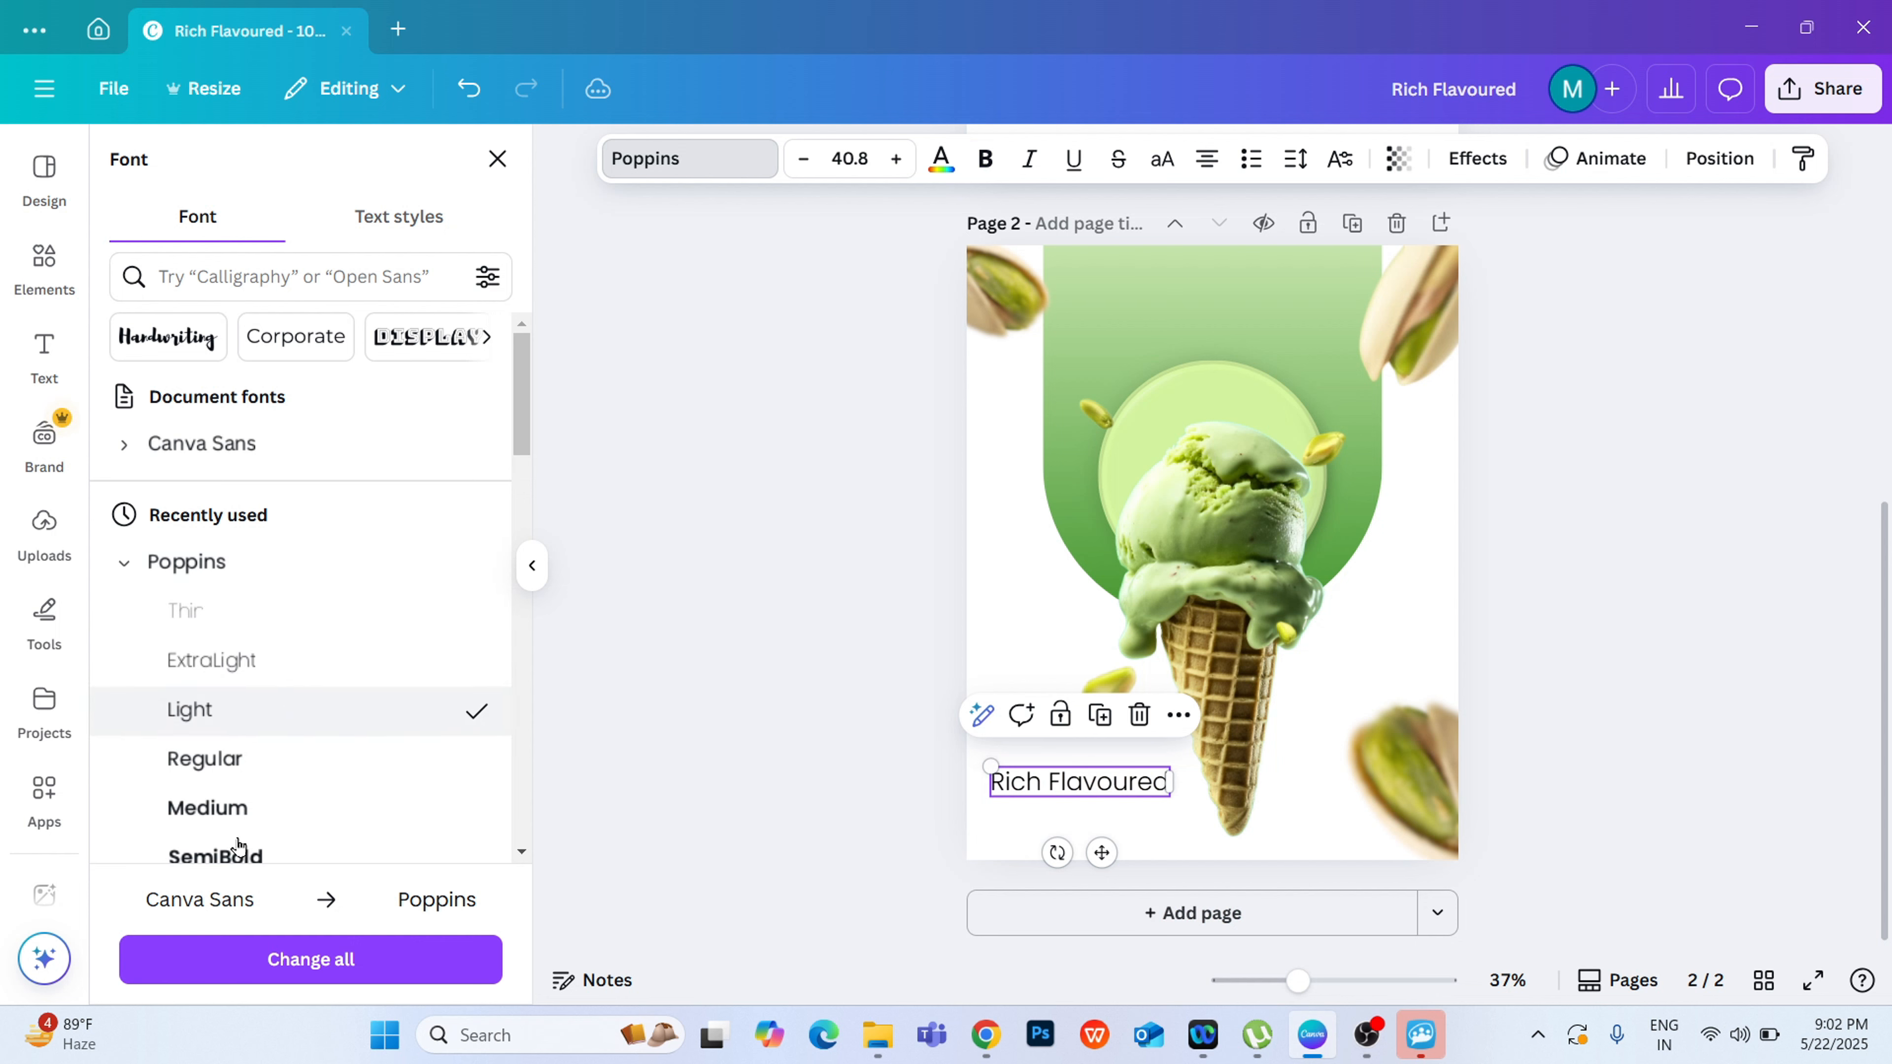
pyautogui.click(214, 786)
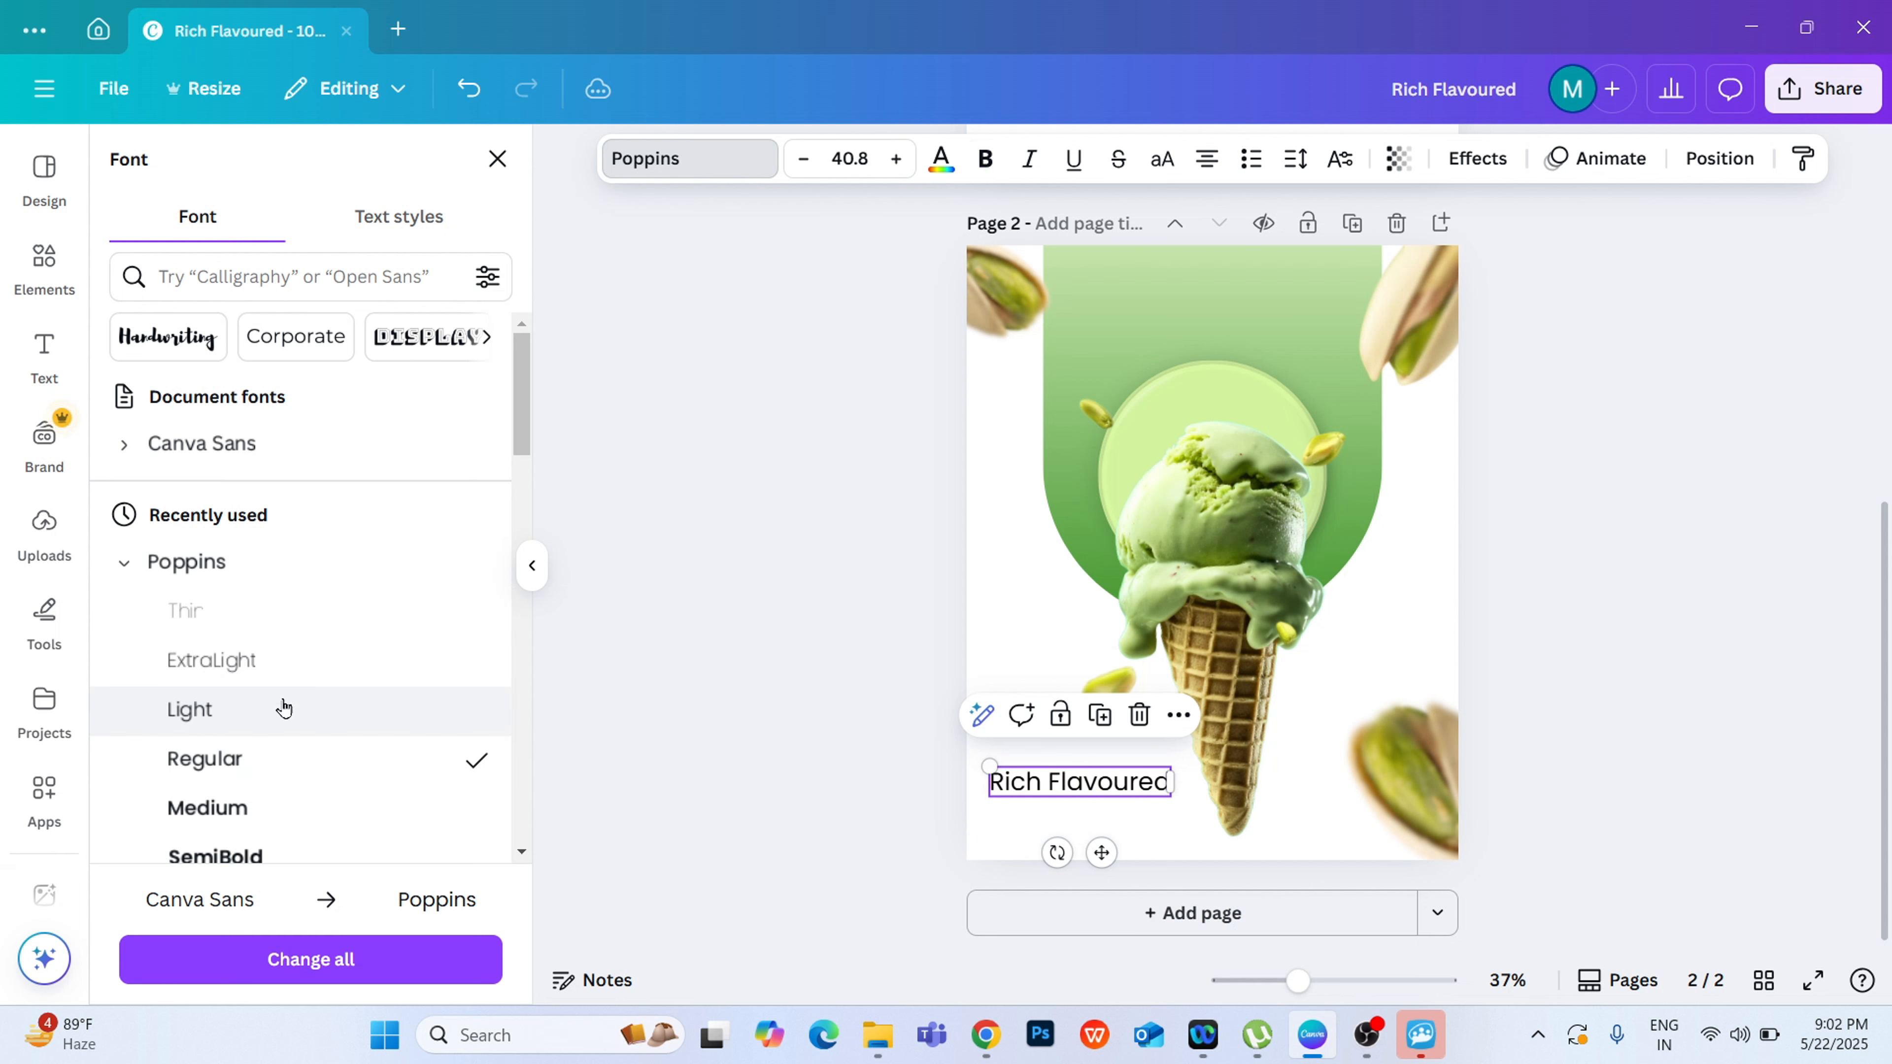
# Step: Recolour the "Rich Flavoured" heading to a vivid green around #89D510
pyautogui.click(942, 158)
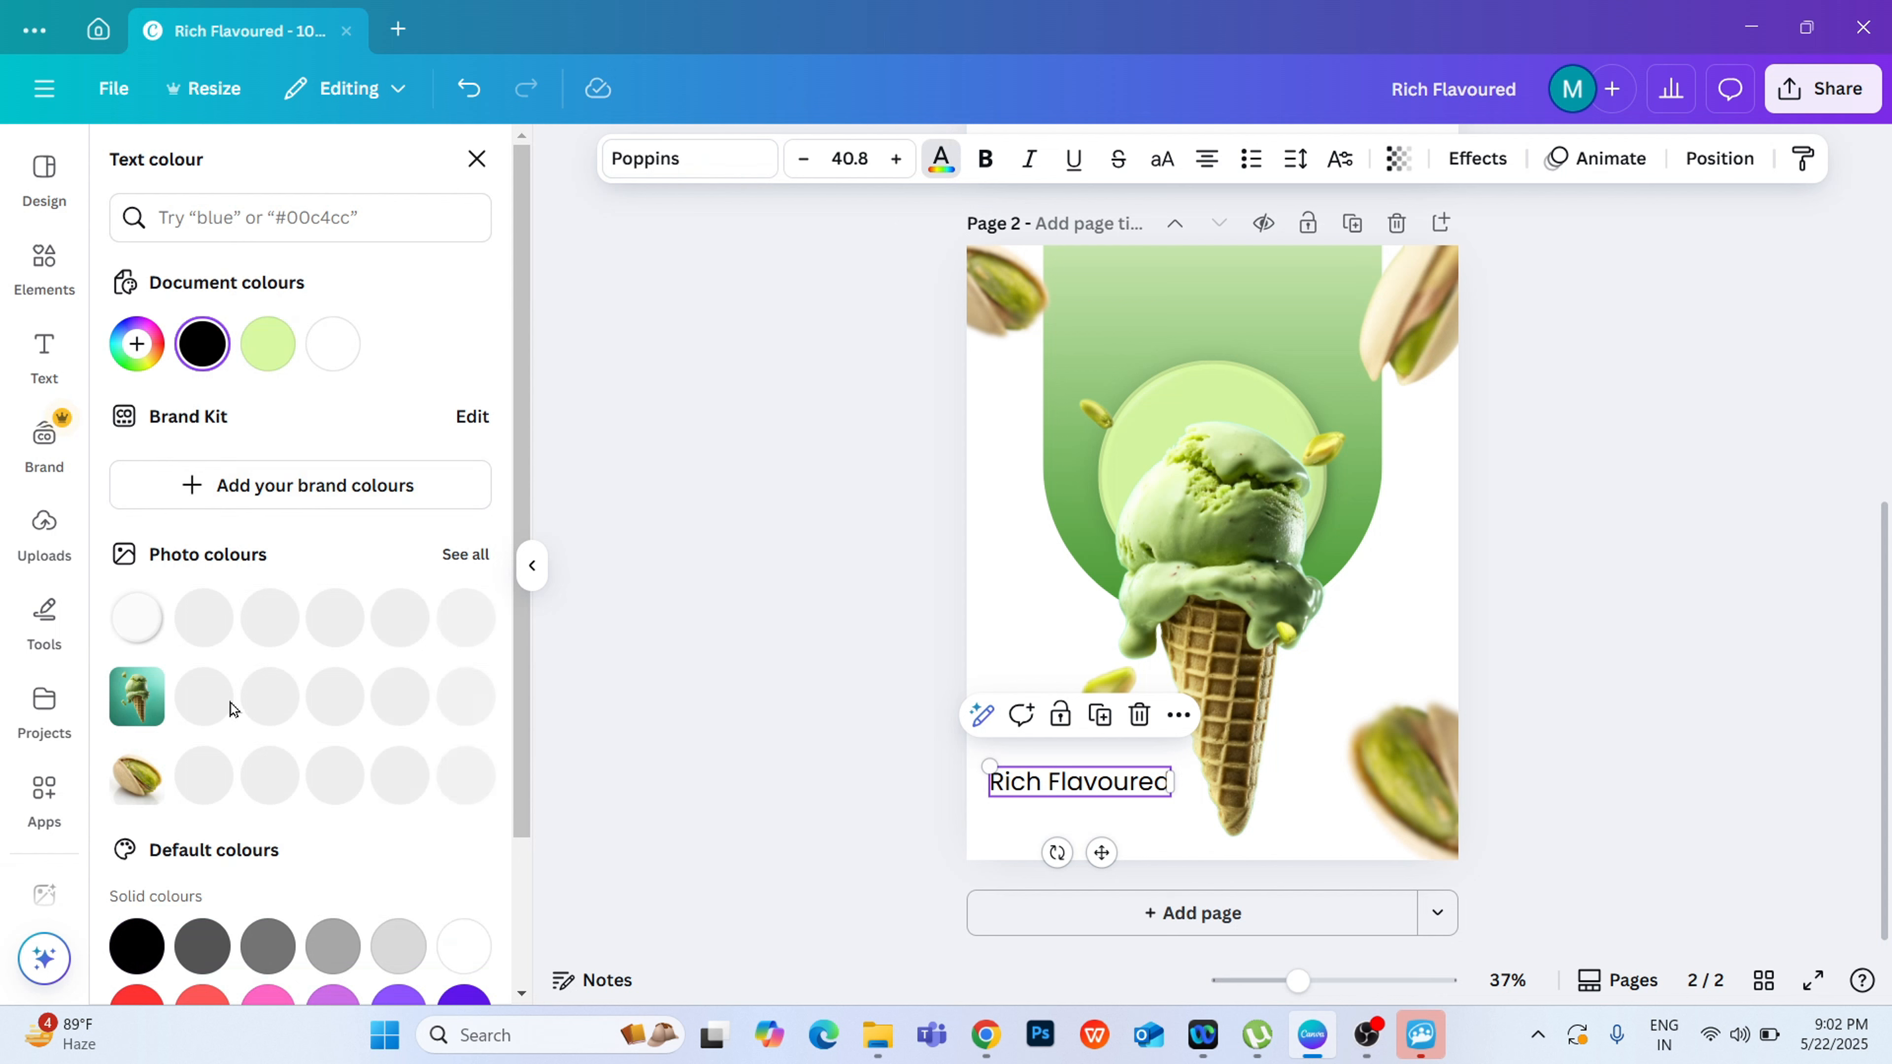
pyautogui.click(268, 344)
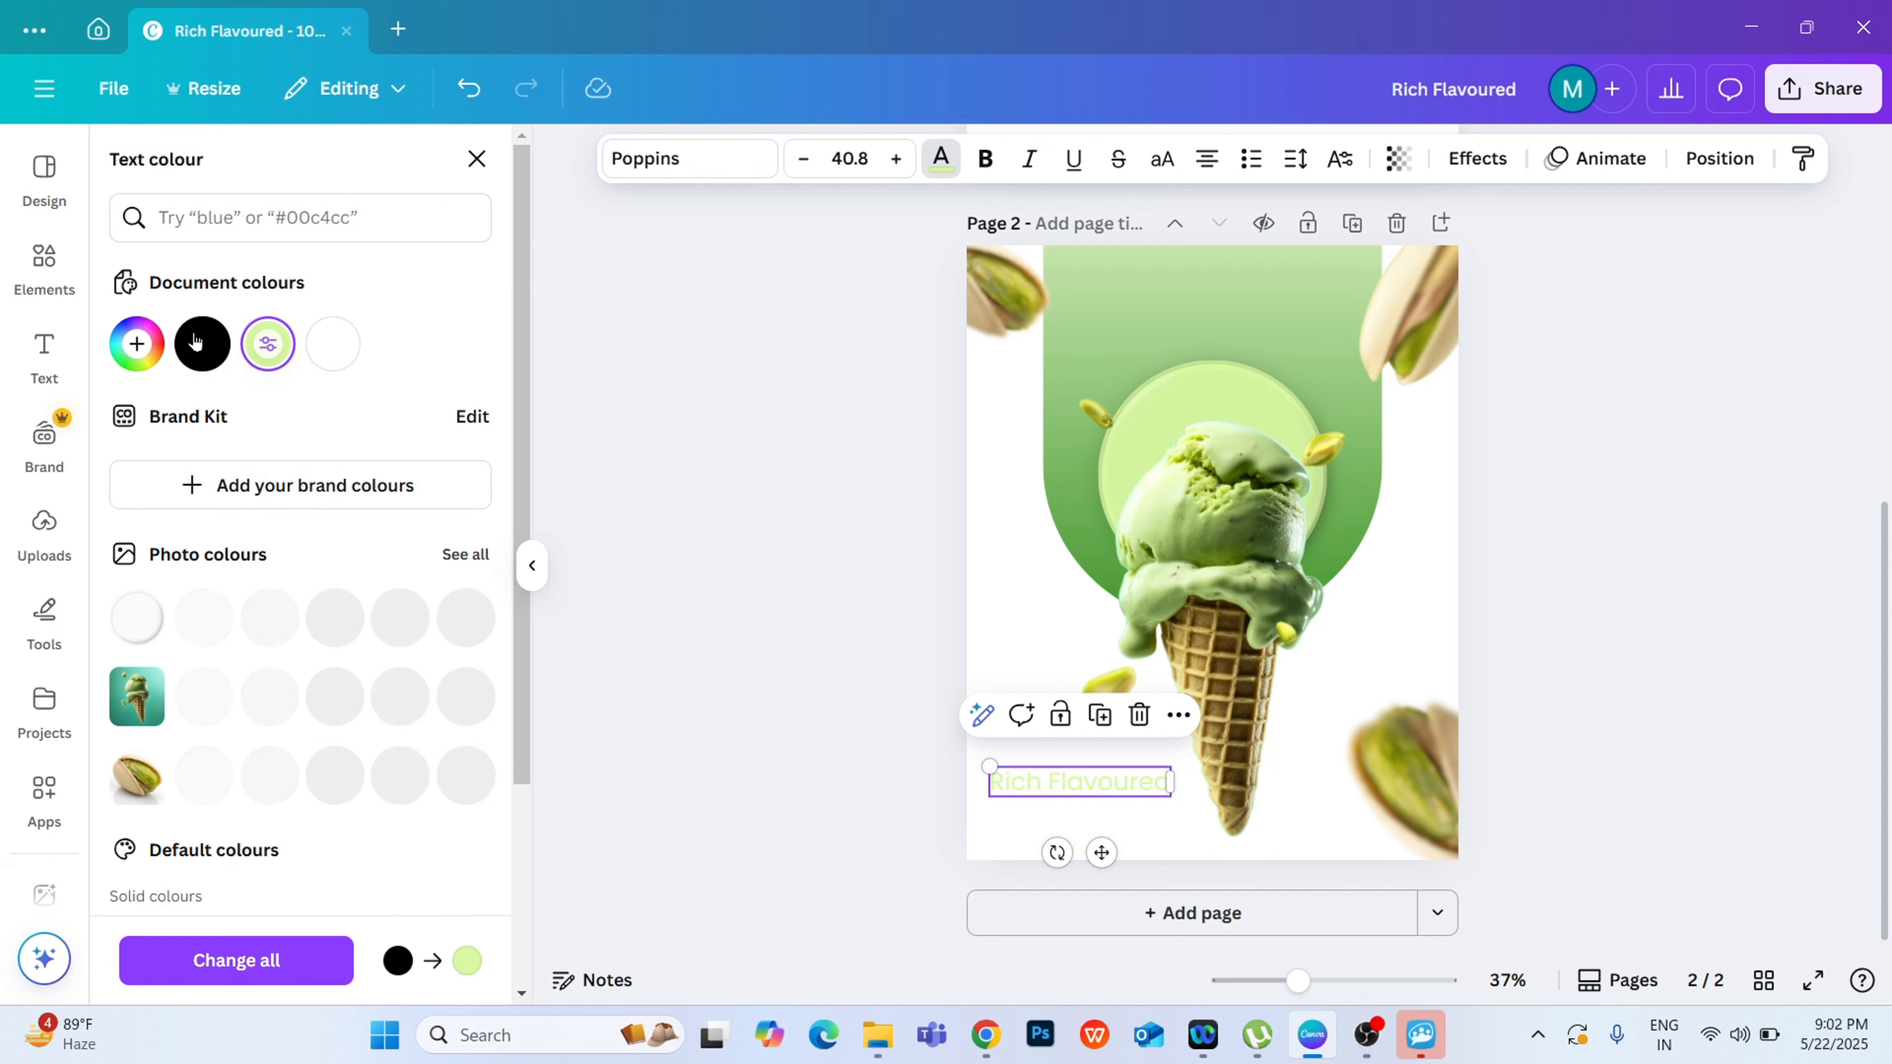
pyautogui.click(128, 350)
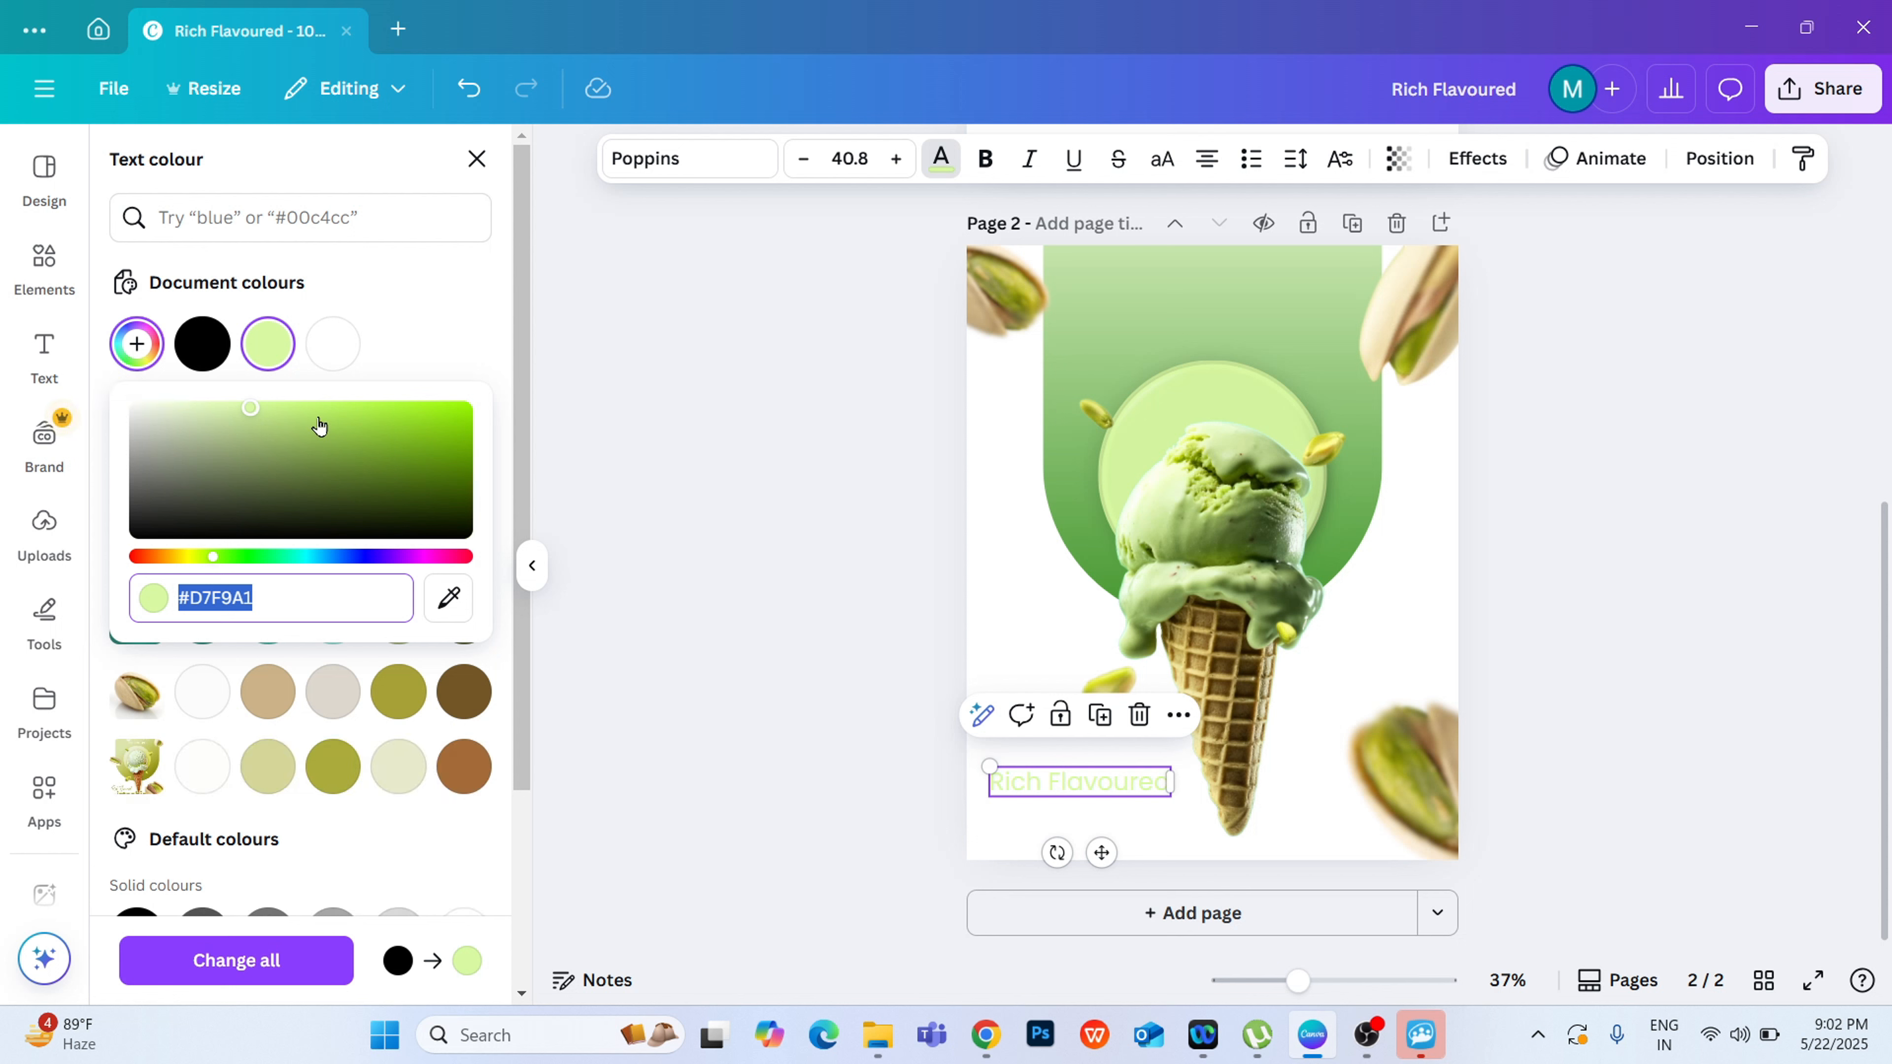
pyautogui.moveTo(412, 432); pyautogui.dragTo(445, 421)
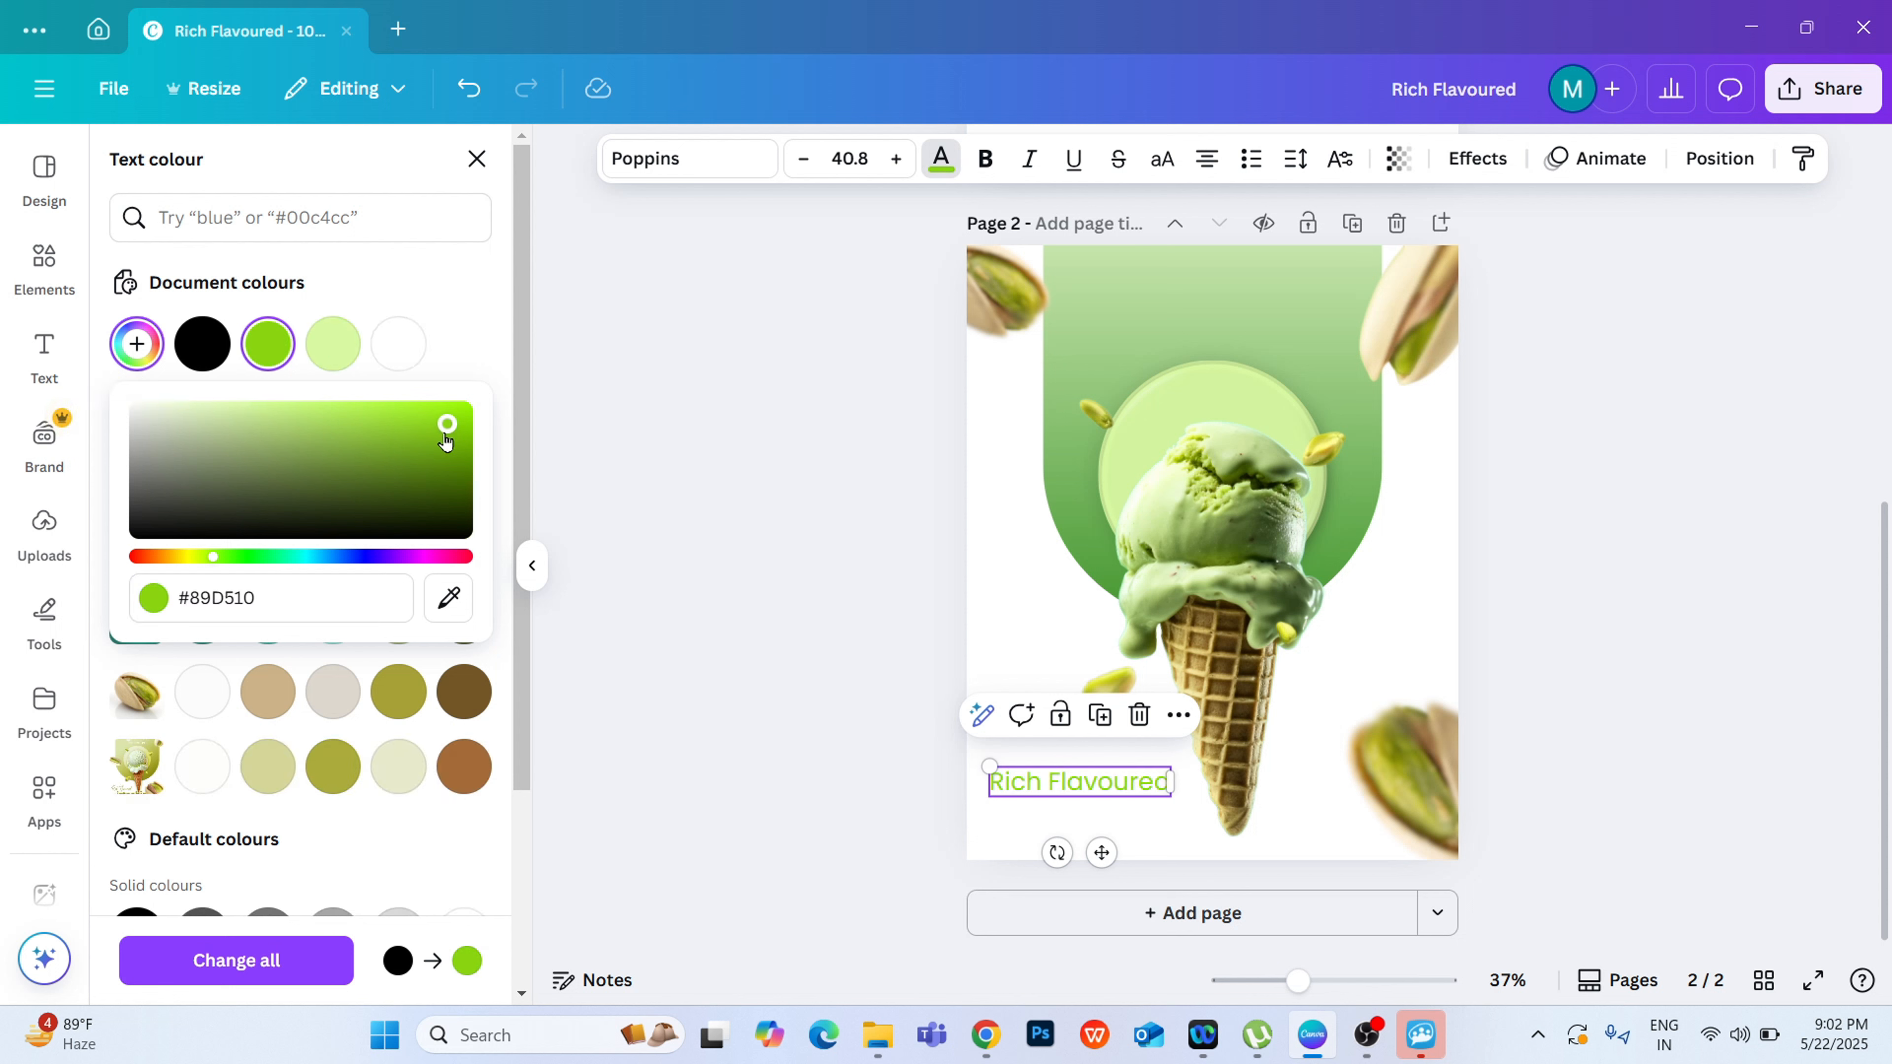
# Step: Try the Amsterdam handwriting fonts on the "Rich Flavoured" heading and set it to Amsterdam Four
pyautogui.click(674, 173)
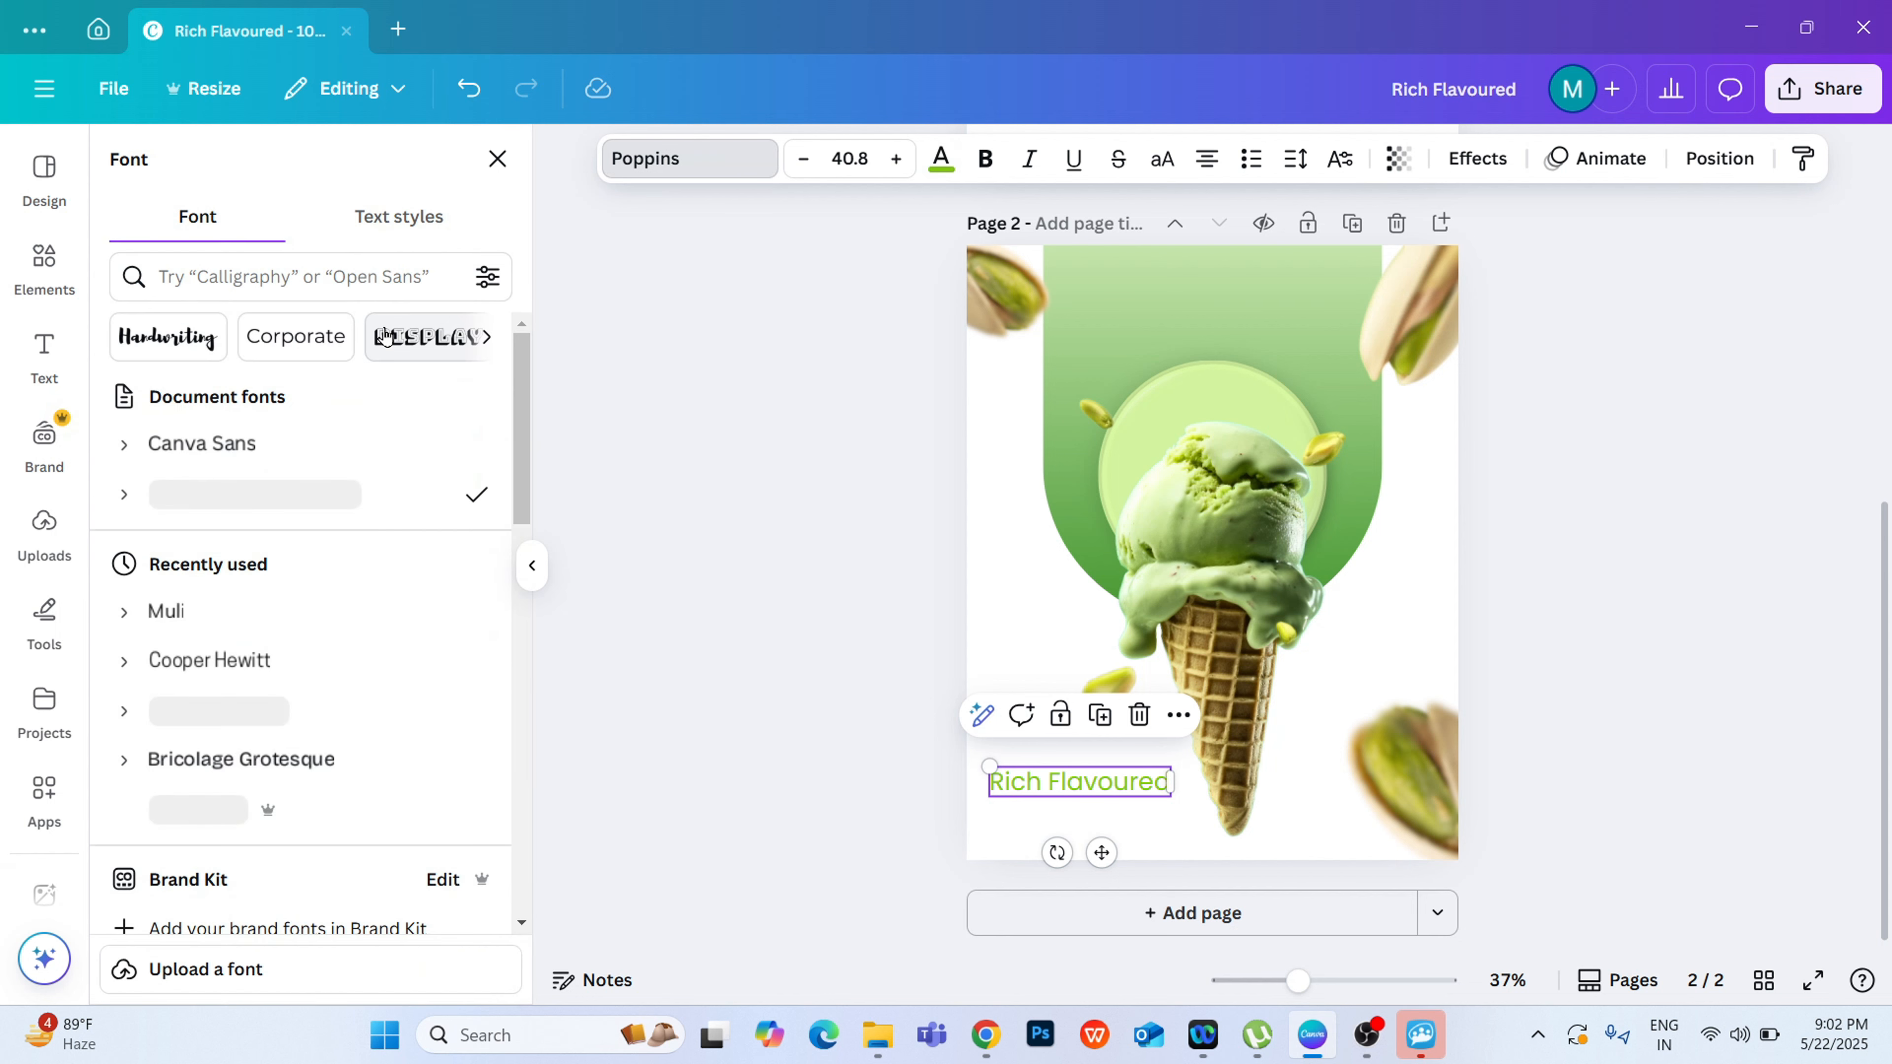
pyautogui.click(190, 337)
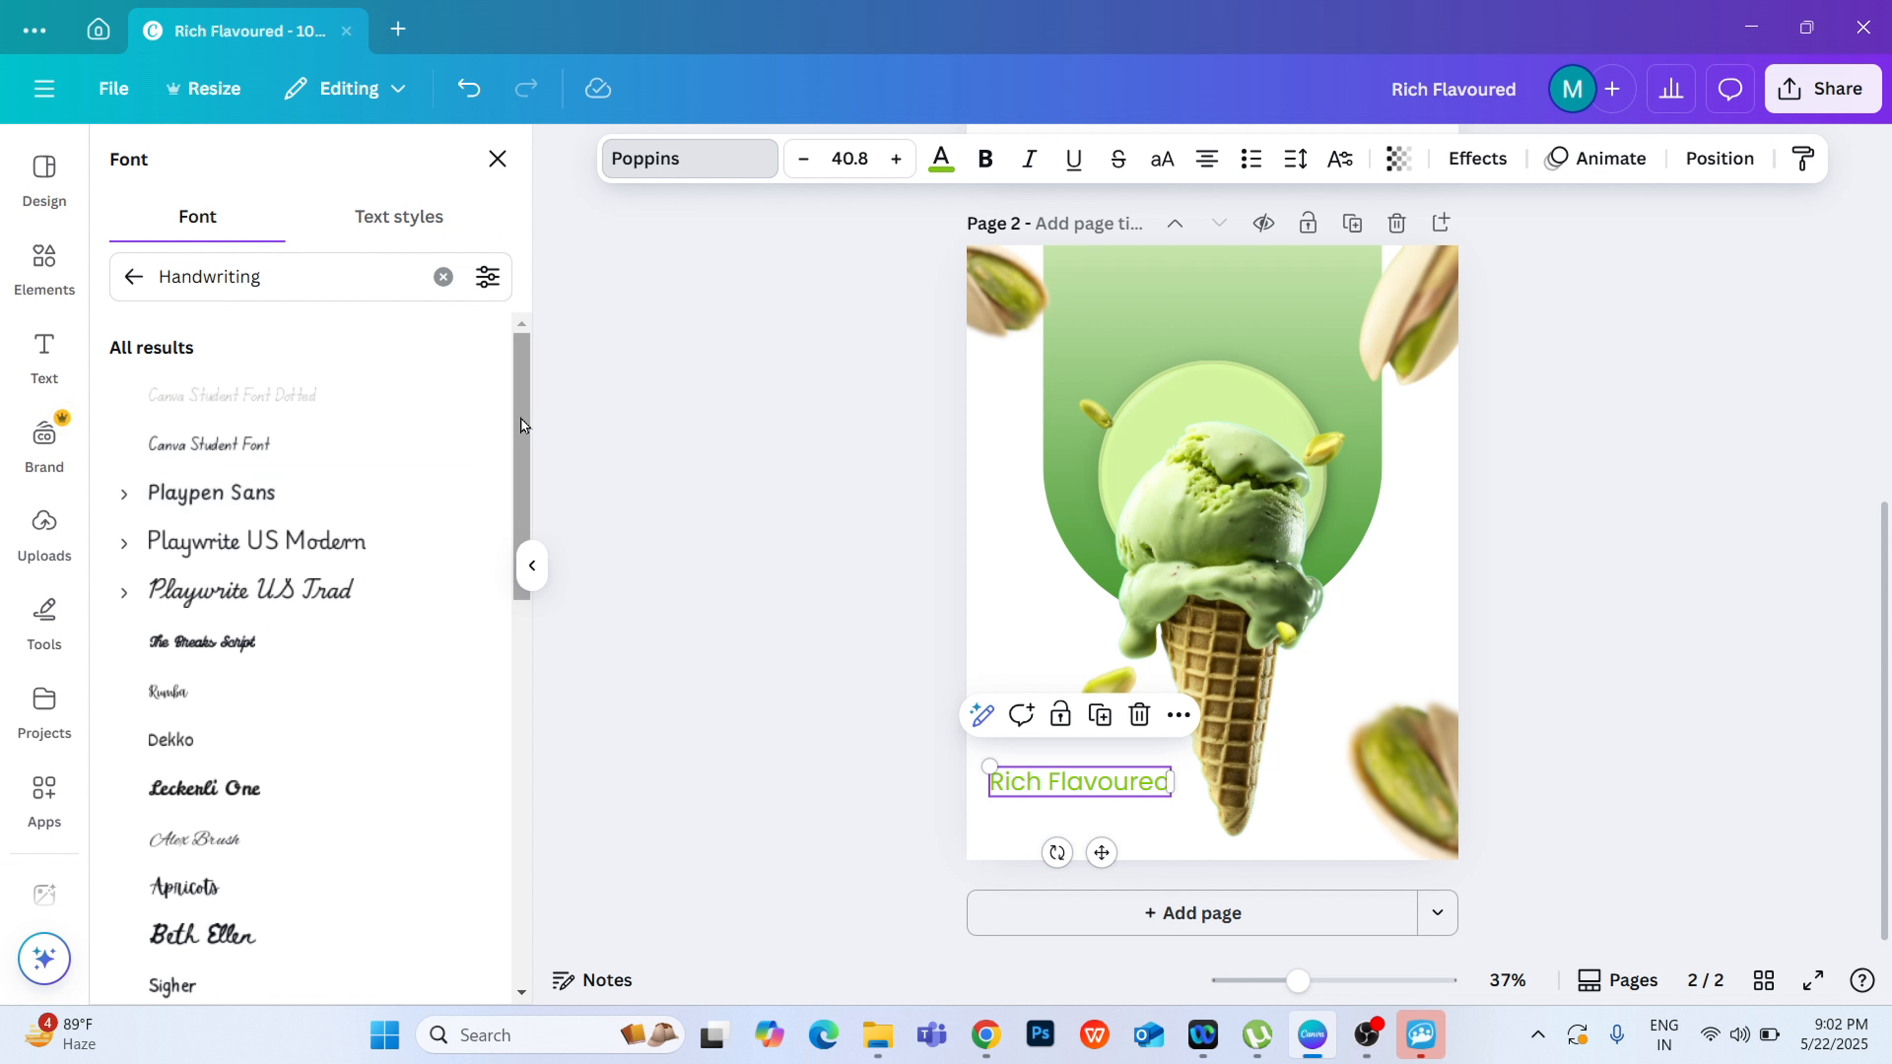
pyautogui.moveTo(521, 423); pyautogui.dragTo(505, 551)
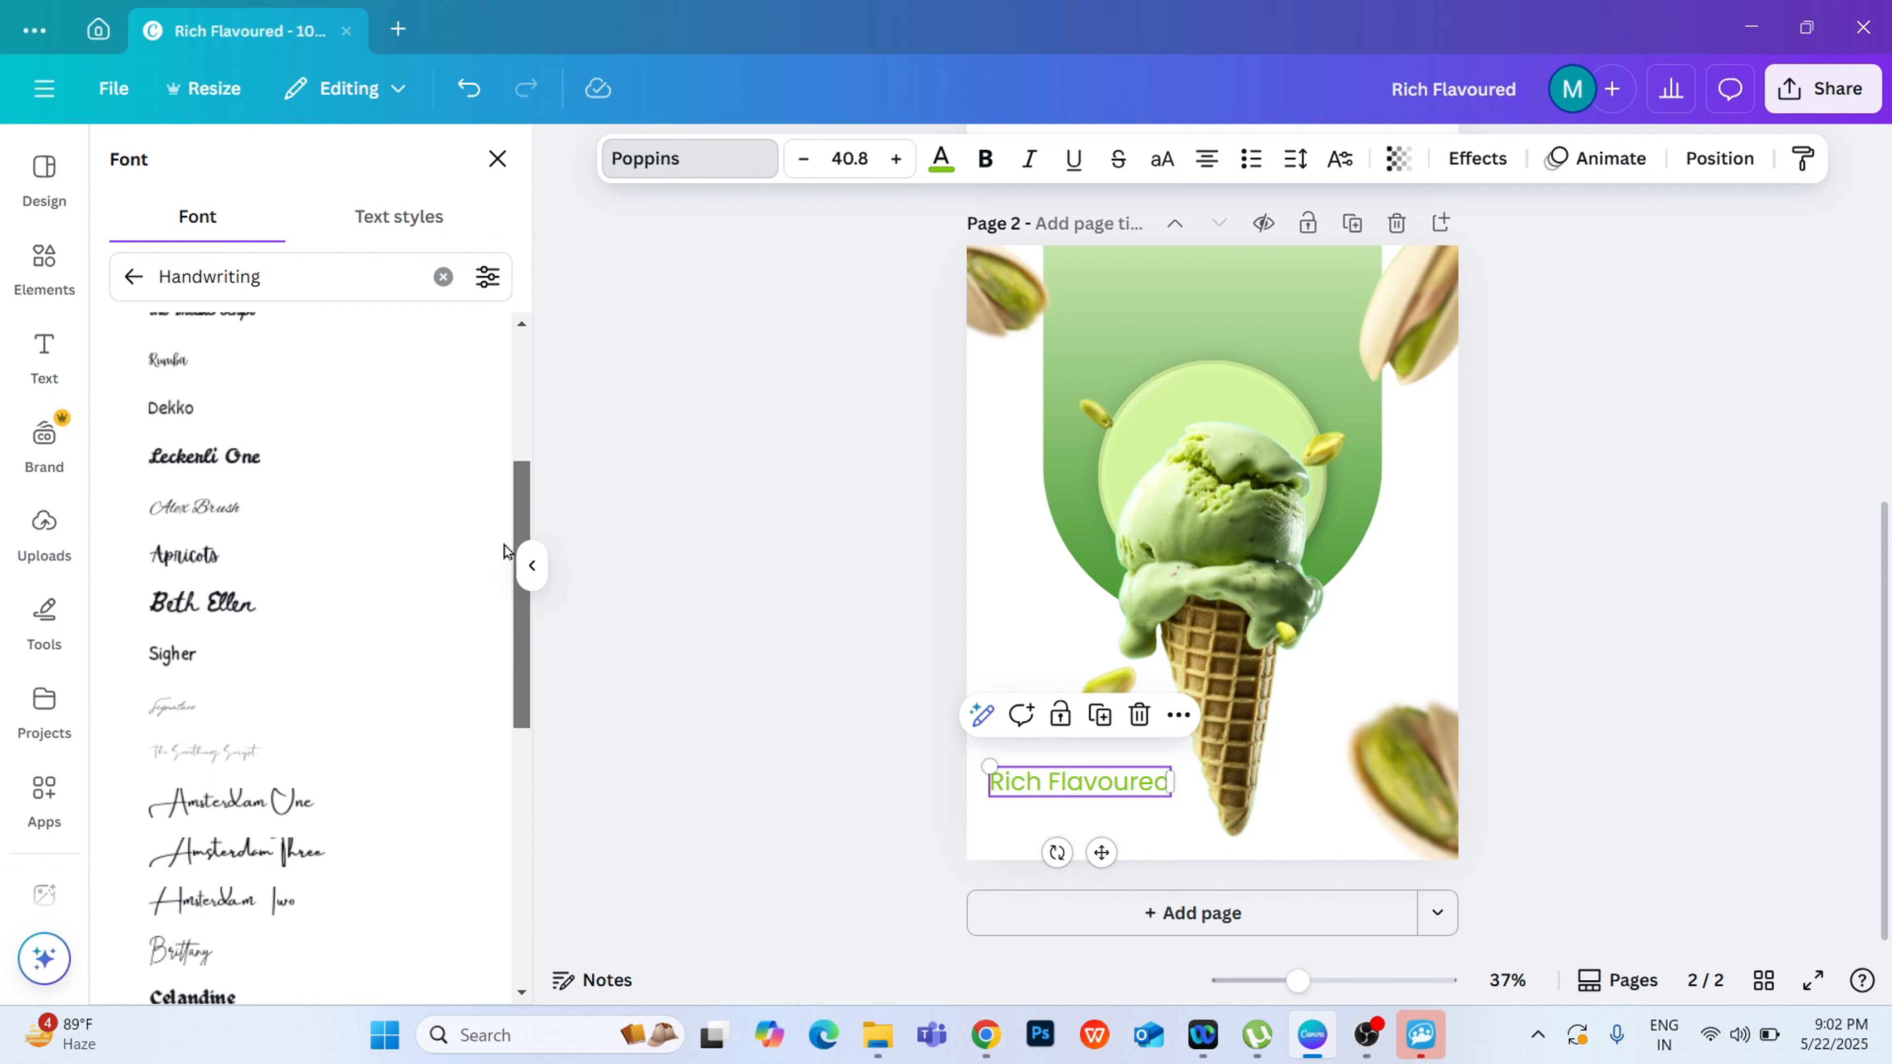
pyautogui.scroll(-3, 462, 641)
pyautogui.click(447, 655)
pyautogui.scroll(-3, 454, 675)
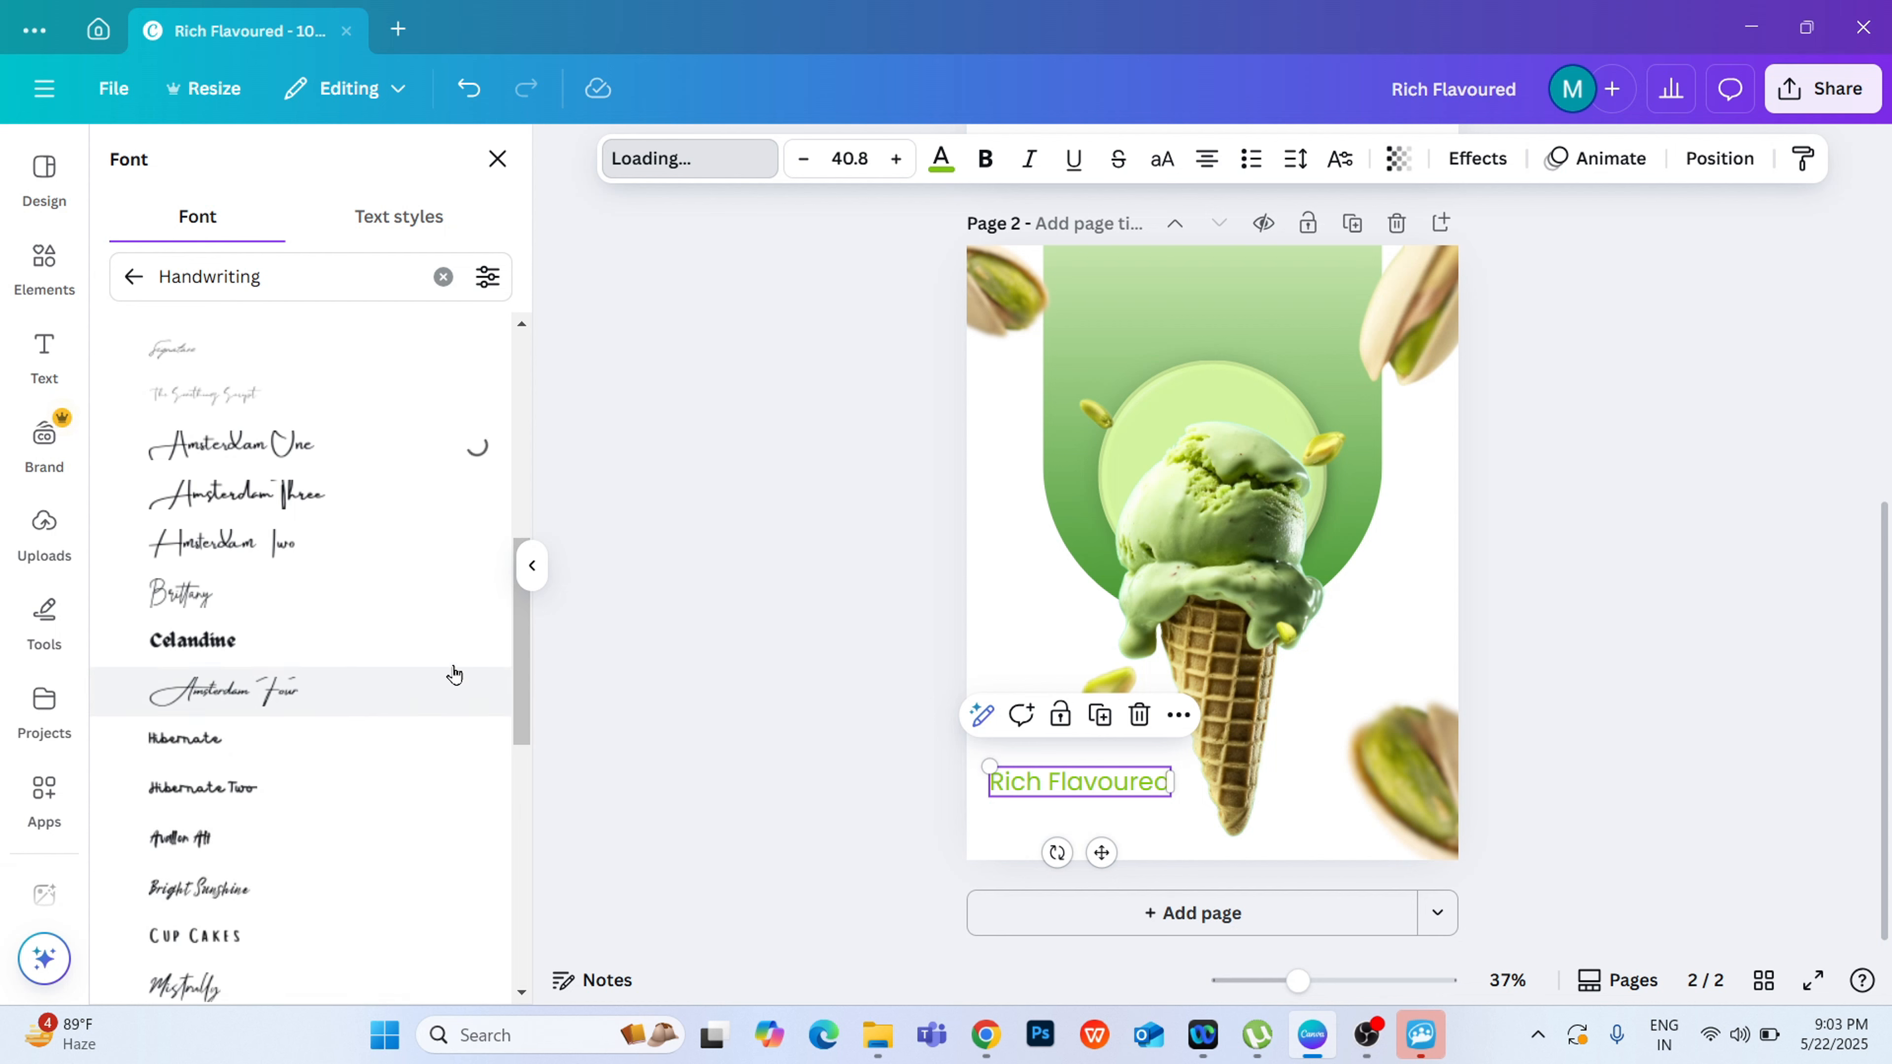
pyautogui.click(347, 507)
pyautogui.click(336, 553)
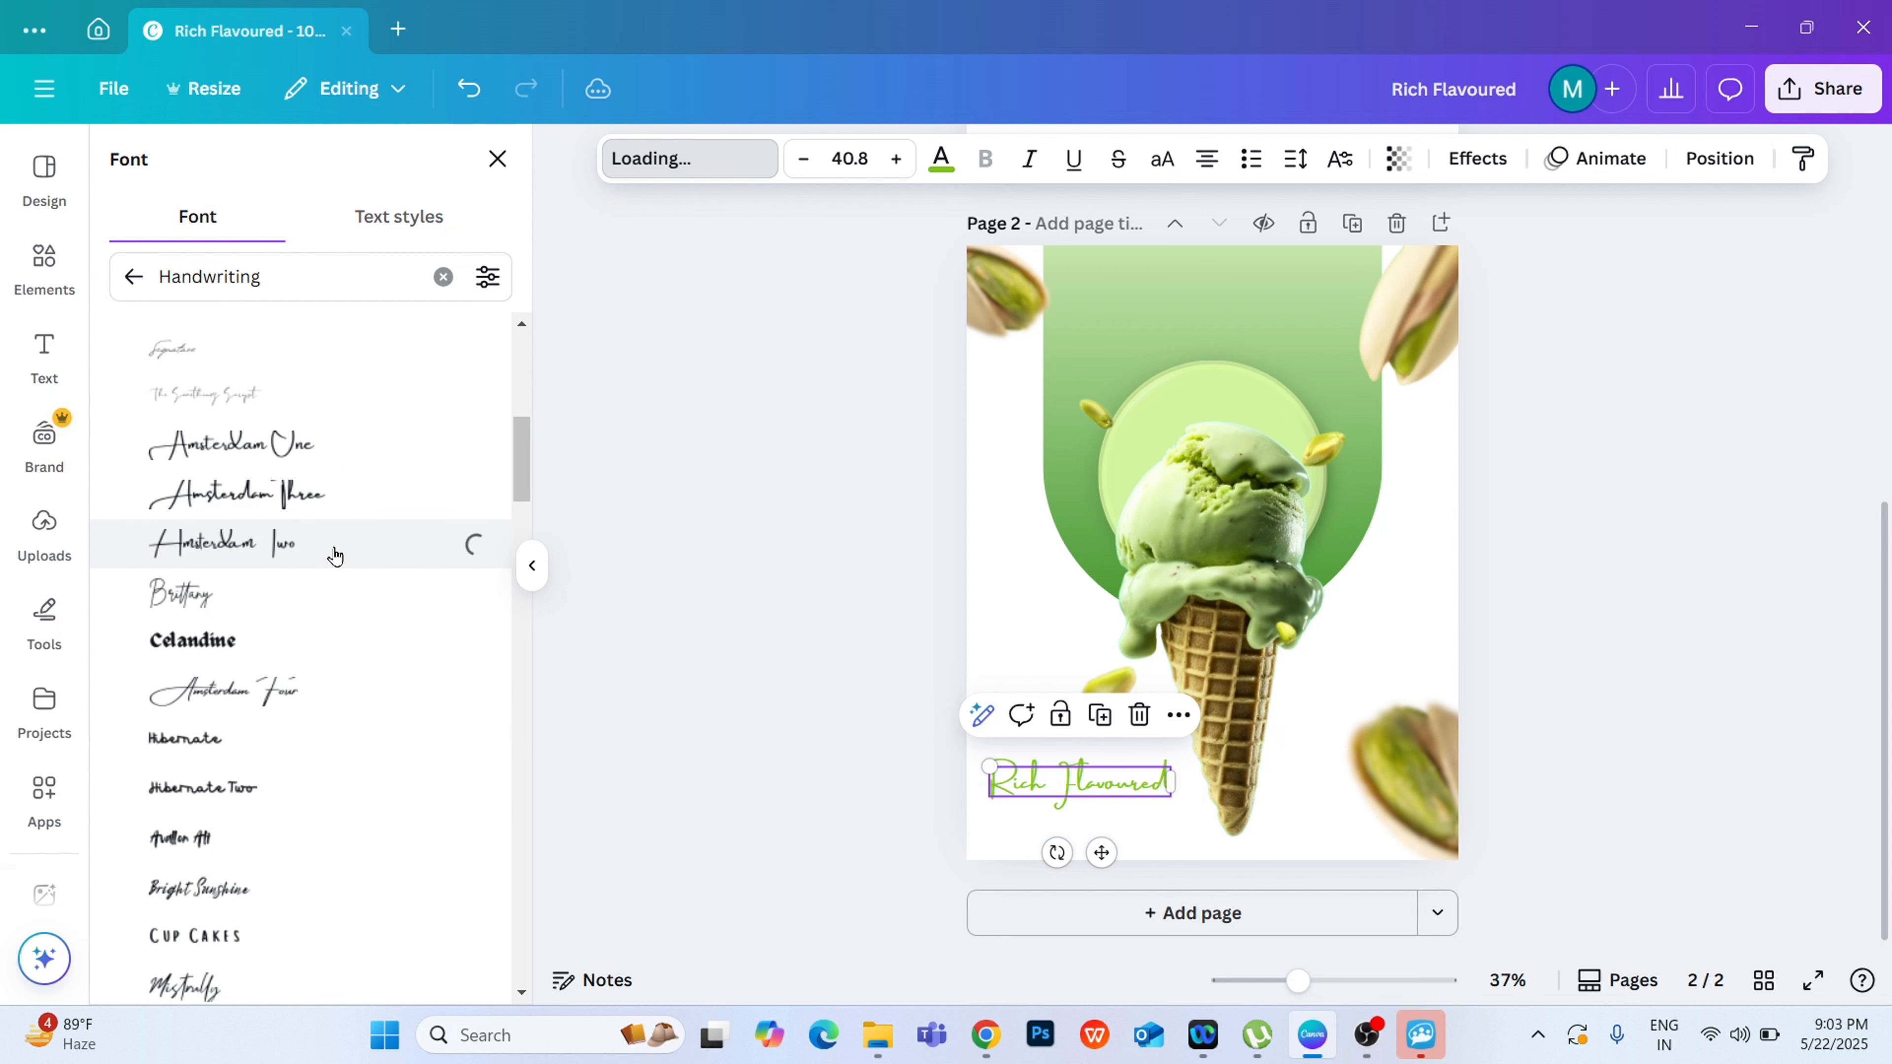
pyautogui.click(350, 501)
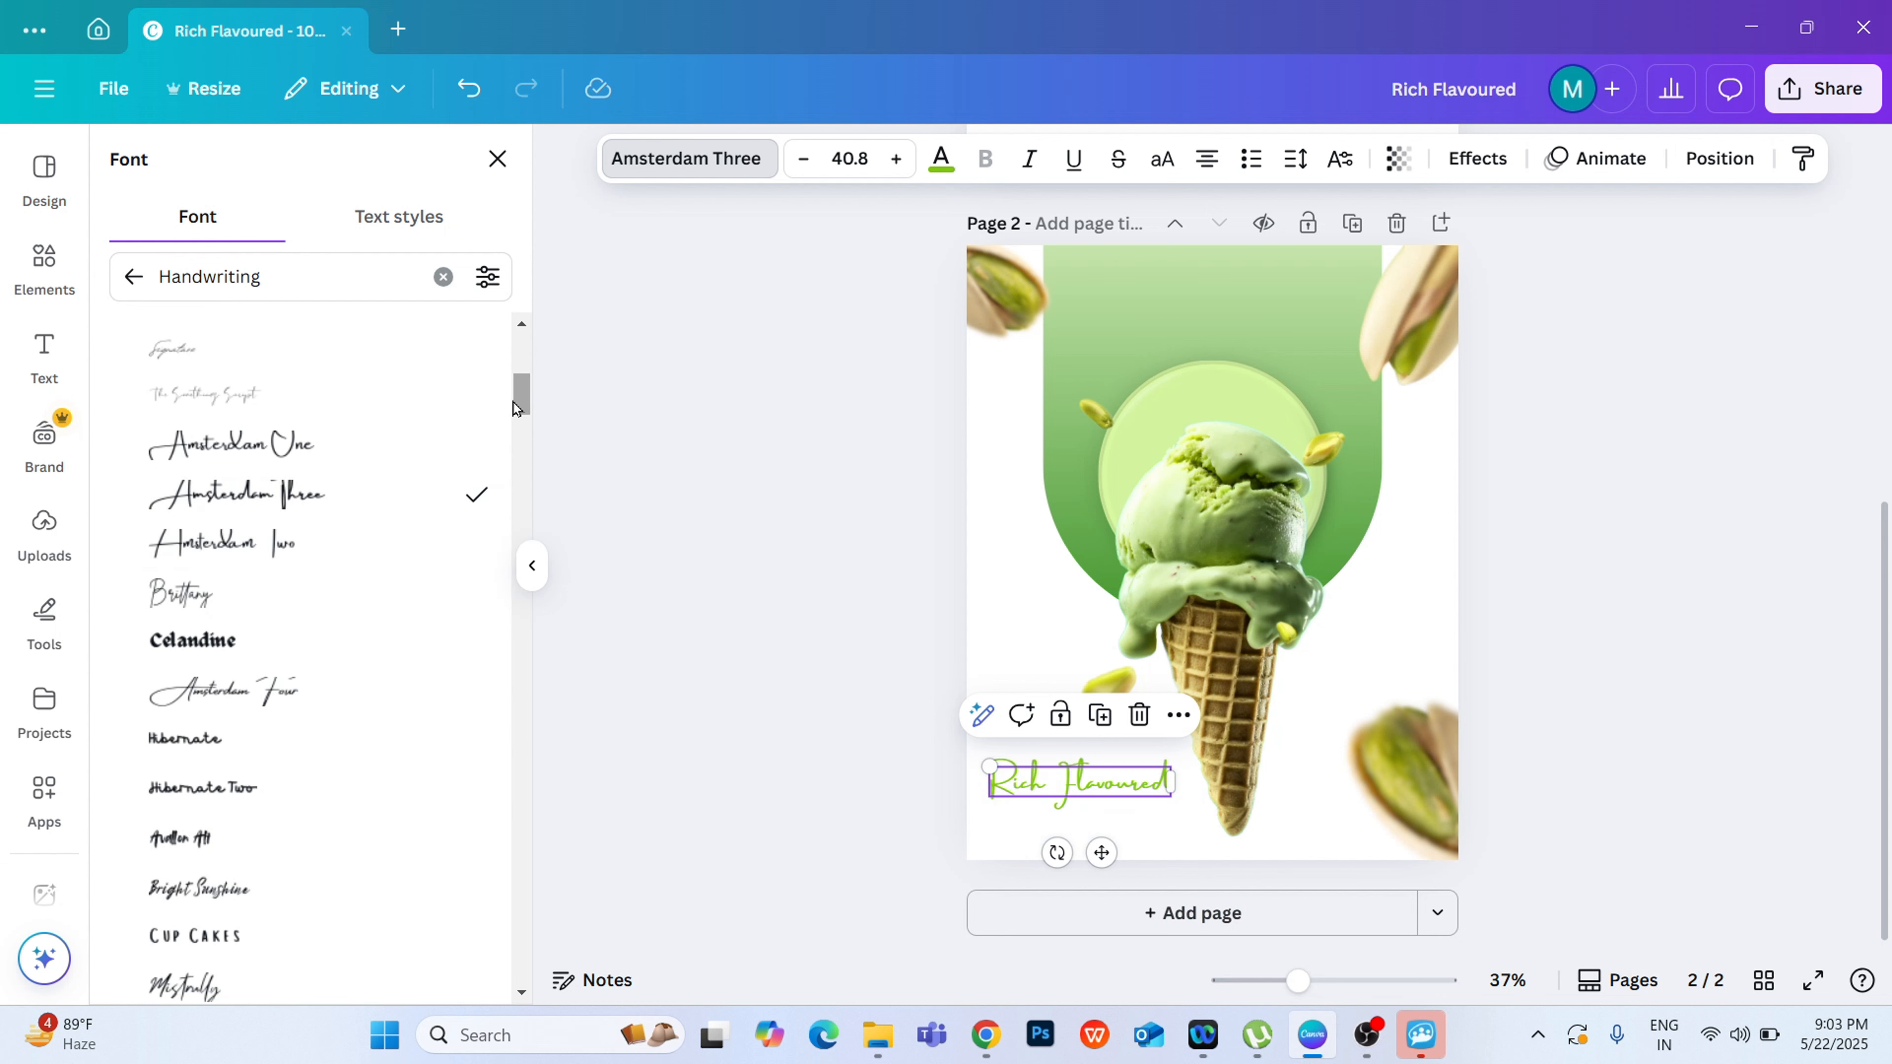
pyautogui.click(309, 684)
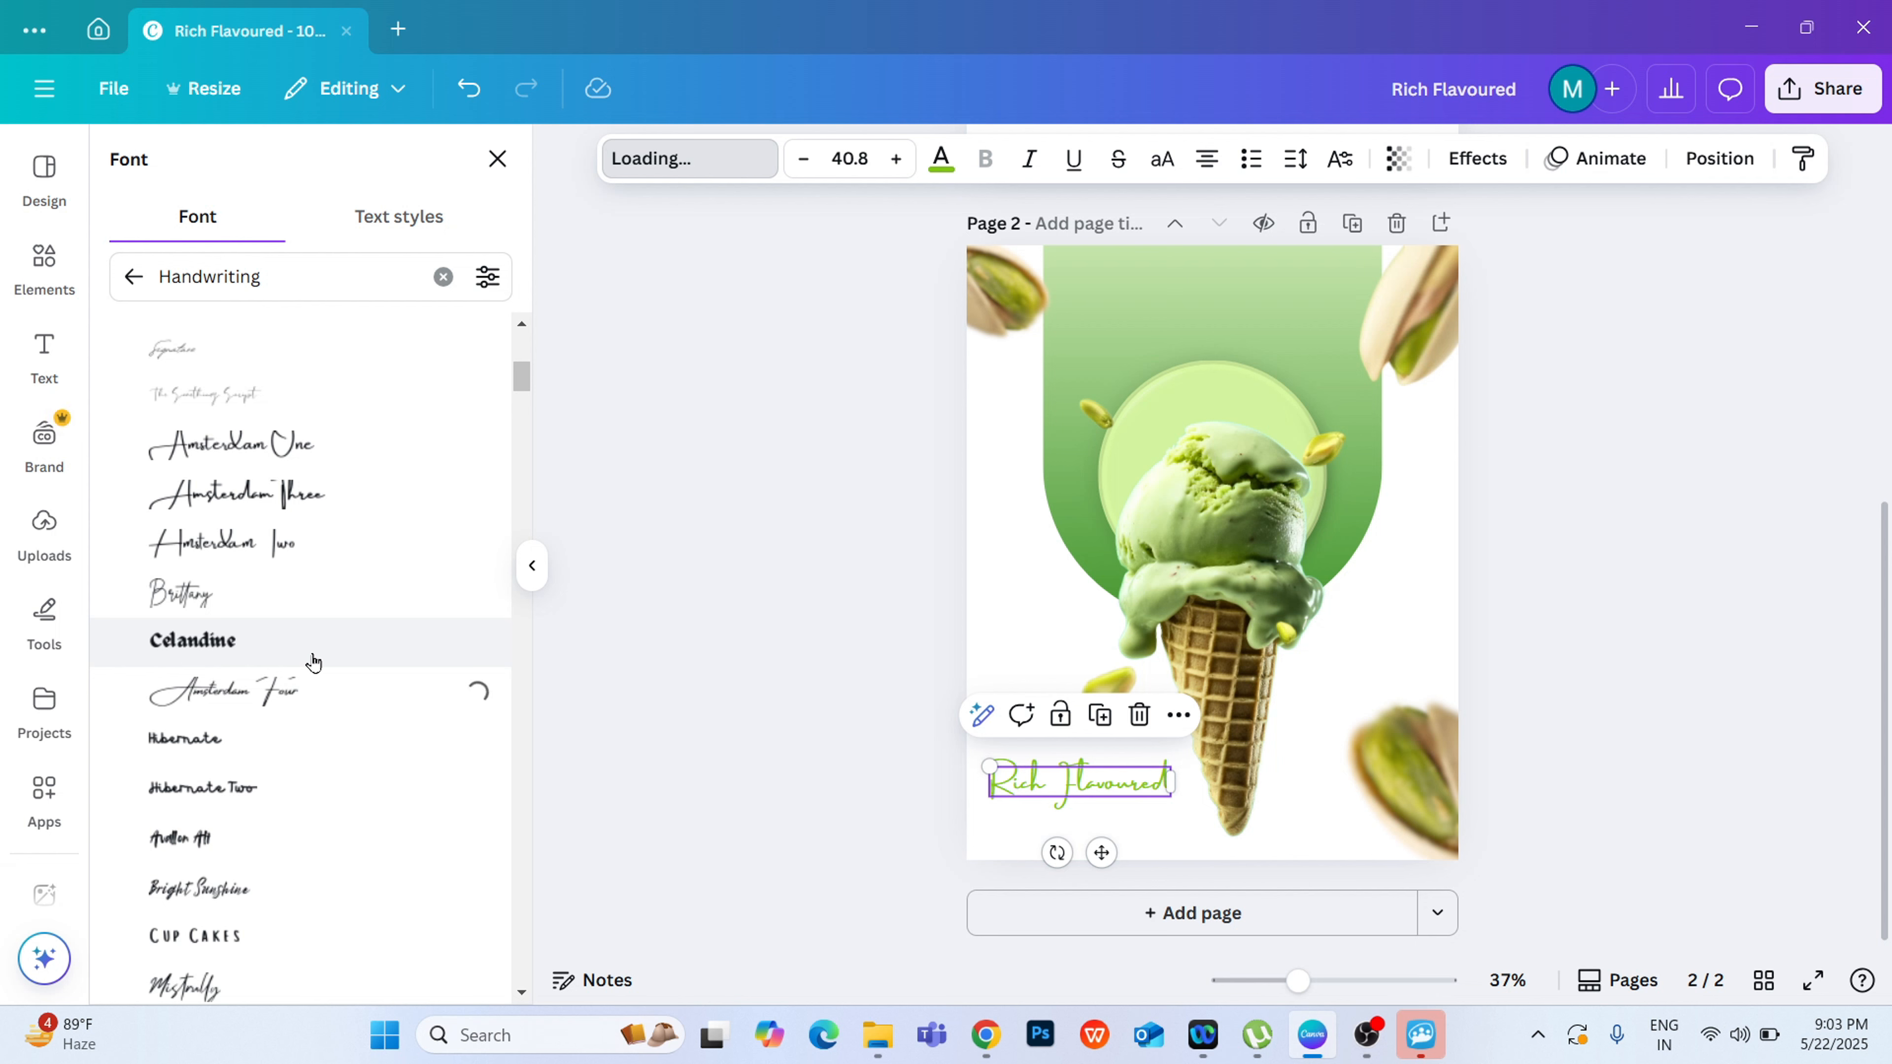
pyautogui.click(651, 571)
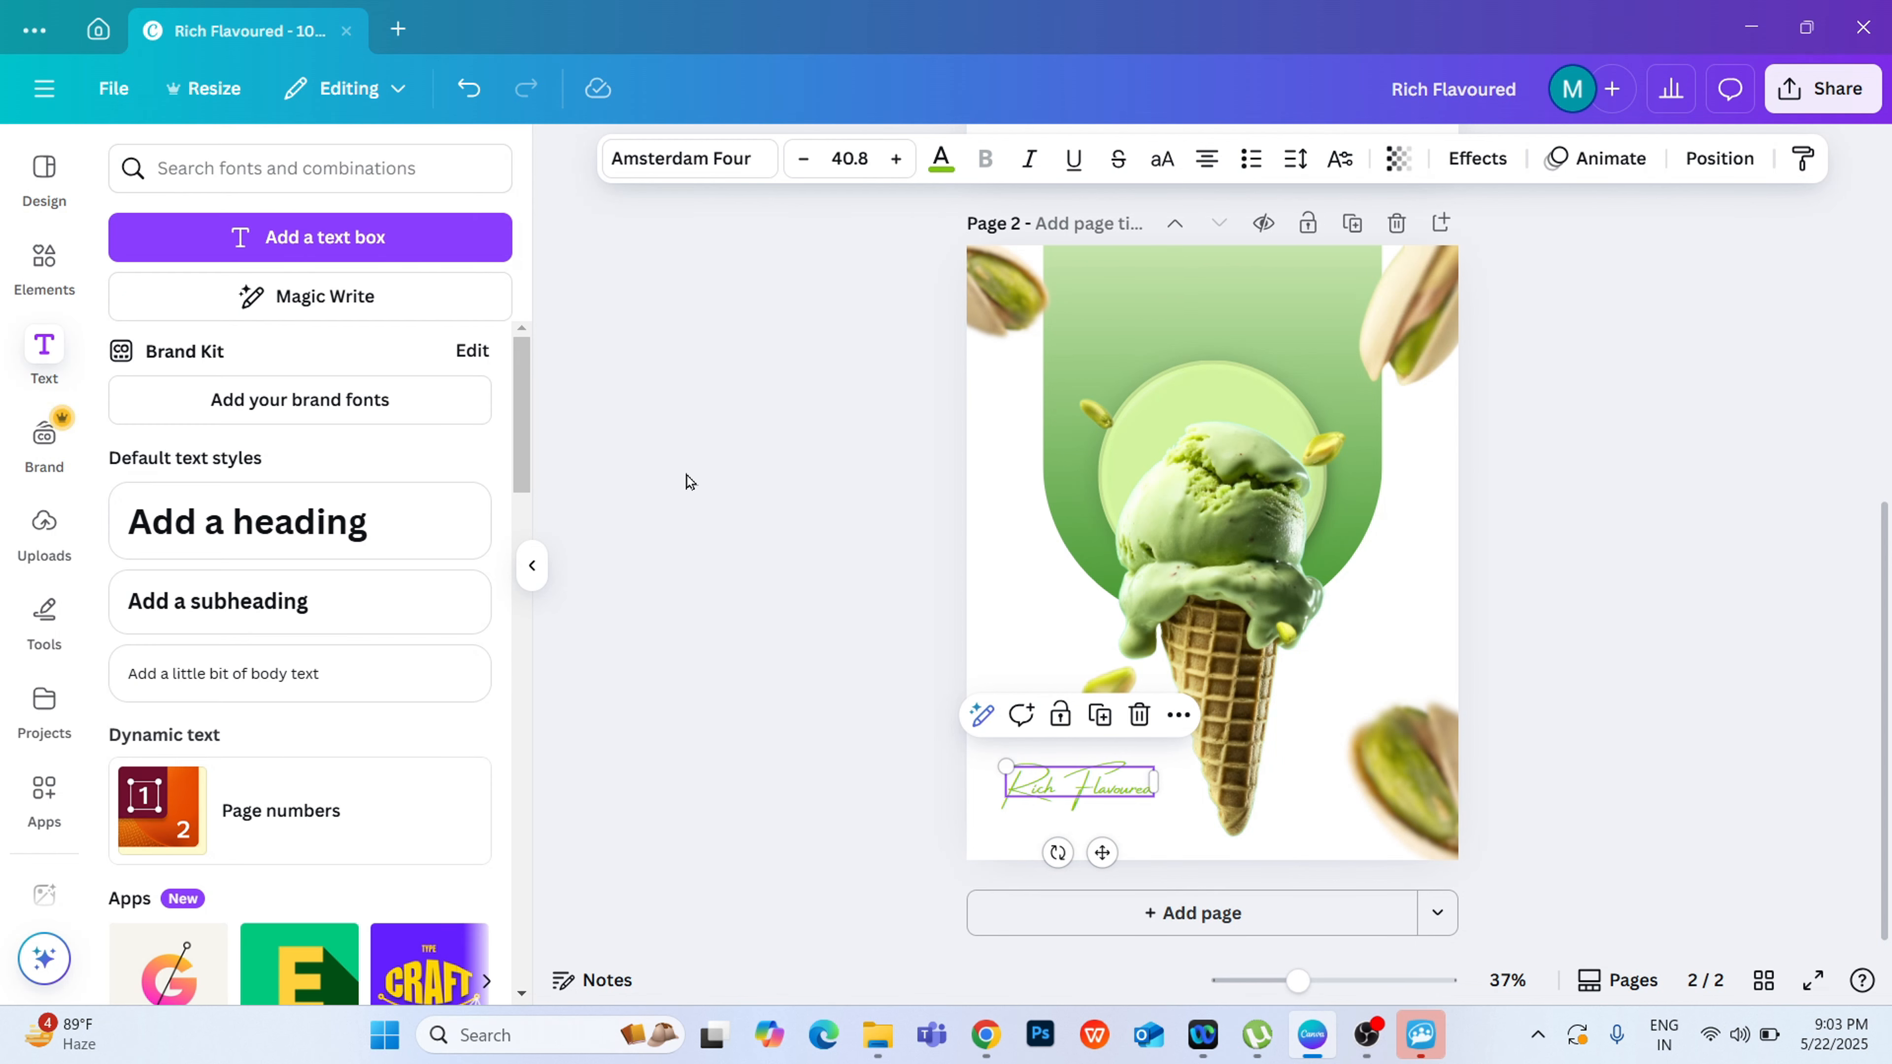
pyautogui.click(712, 455)
# Step: Duplicate the "Rich Flavoured" heading, place the copy directly beneath it, and change its text to "Ice Cream"
pyautogui.click(1038, 787)
pyautogui.moveTo(1040, 785); pyautogui.dragTo(1035, 844)
pyautogui.click(1097, 715)
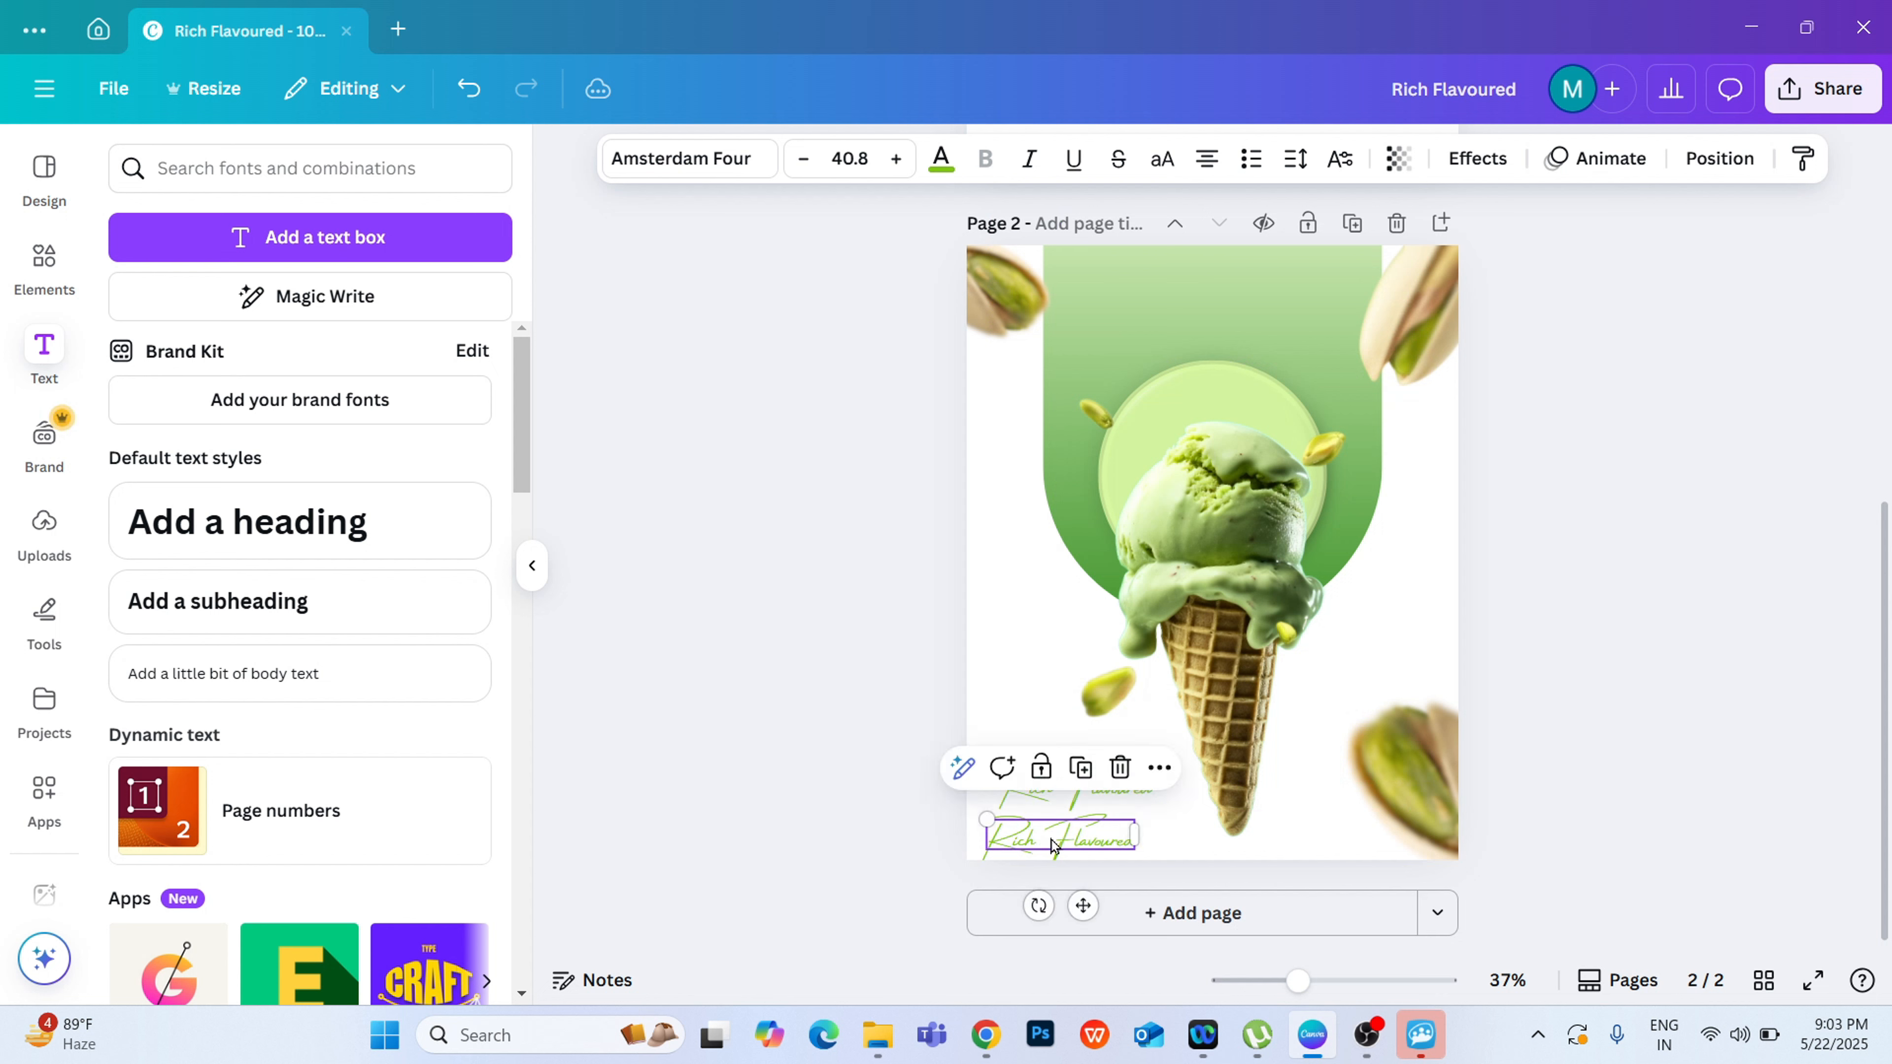
pyautogui.doubleClick(1079, 849)
pyautogui.press('BackSpace')
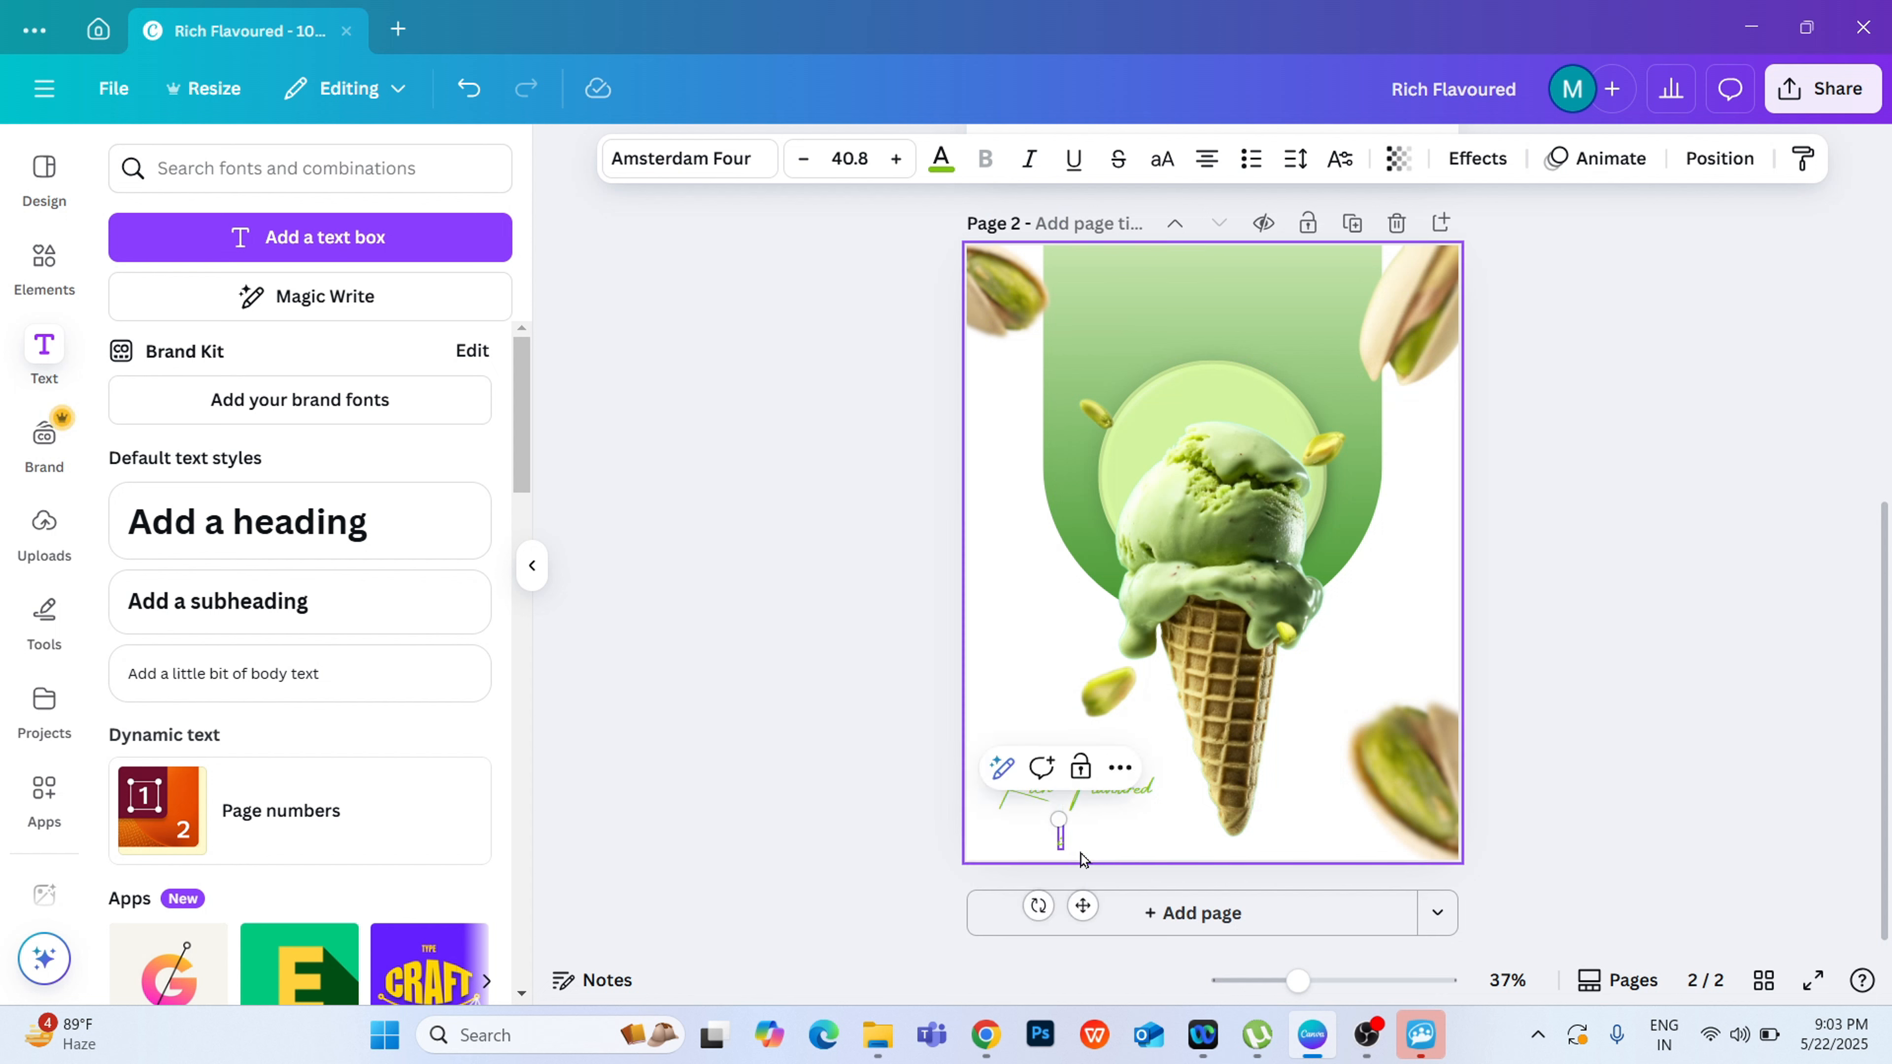
pyautogui.write('Ice')
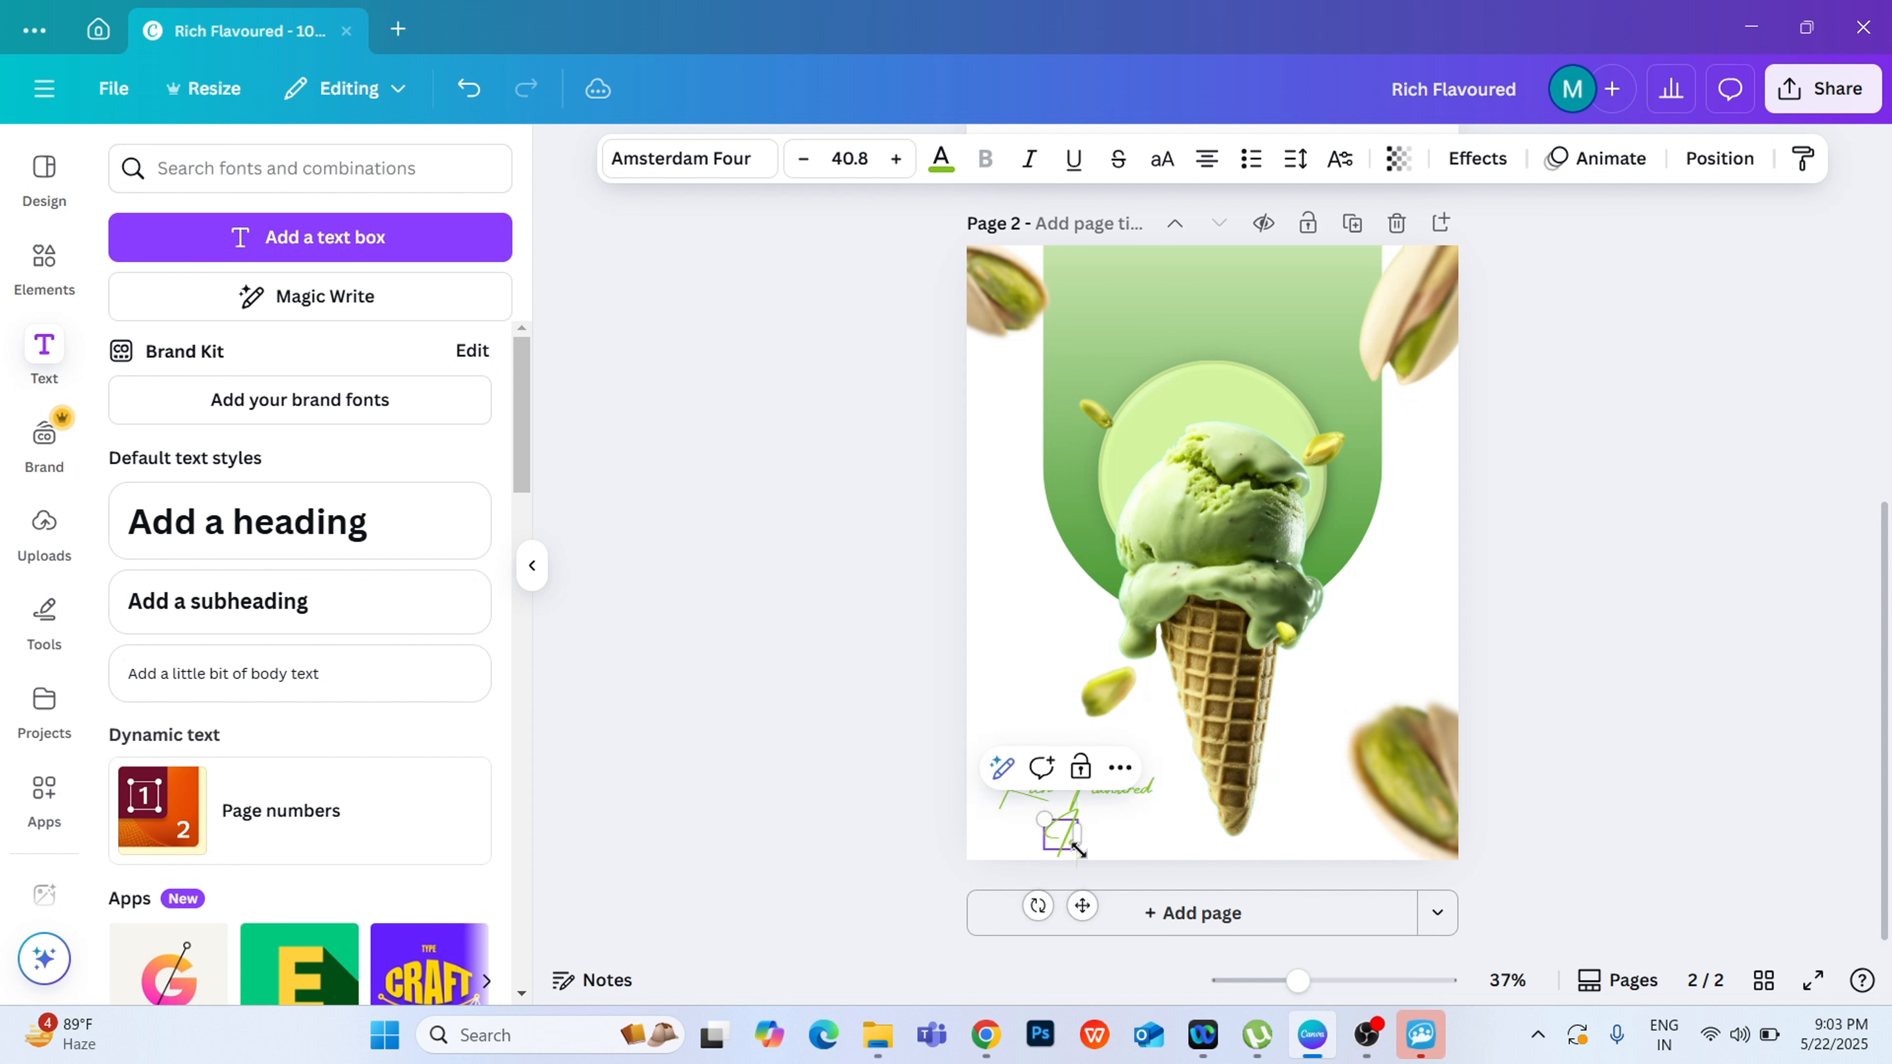
pyautogui.write(' Cream')
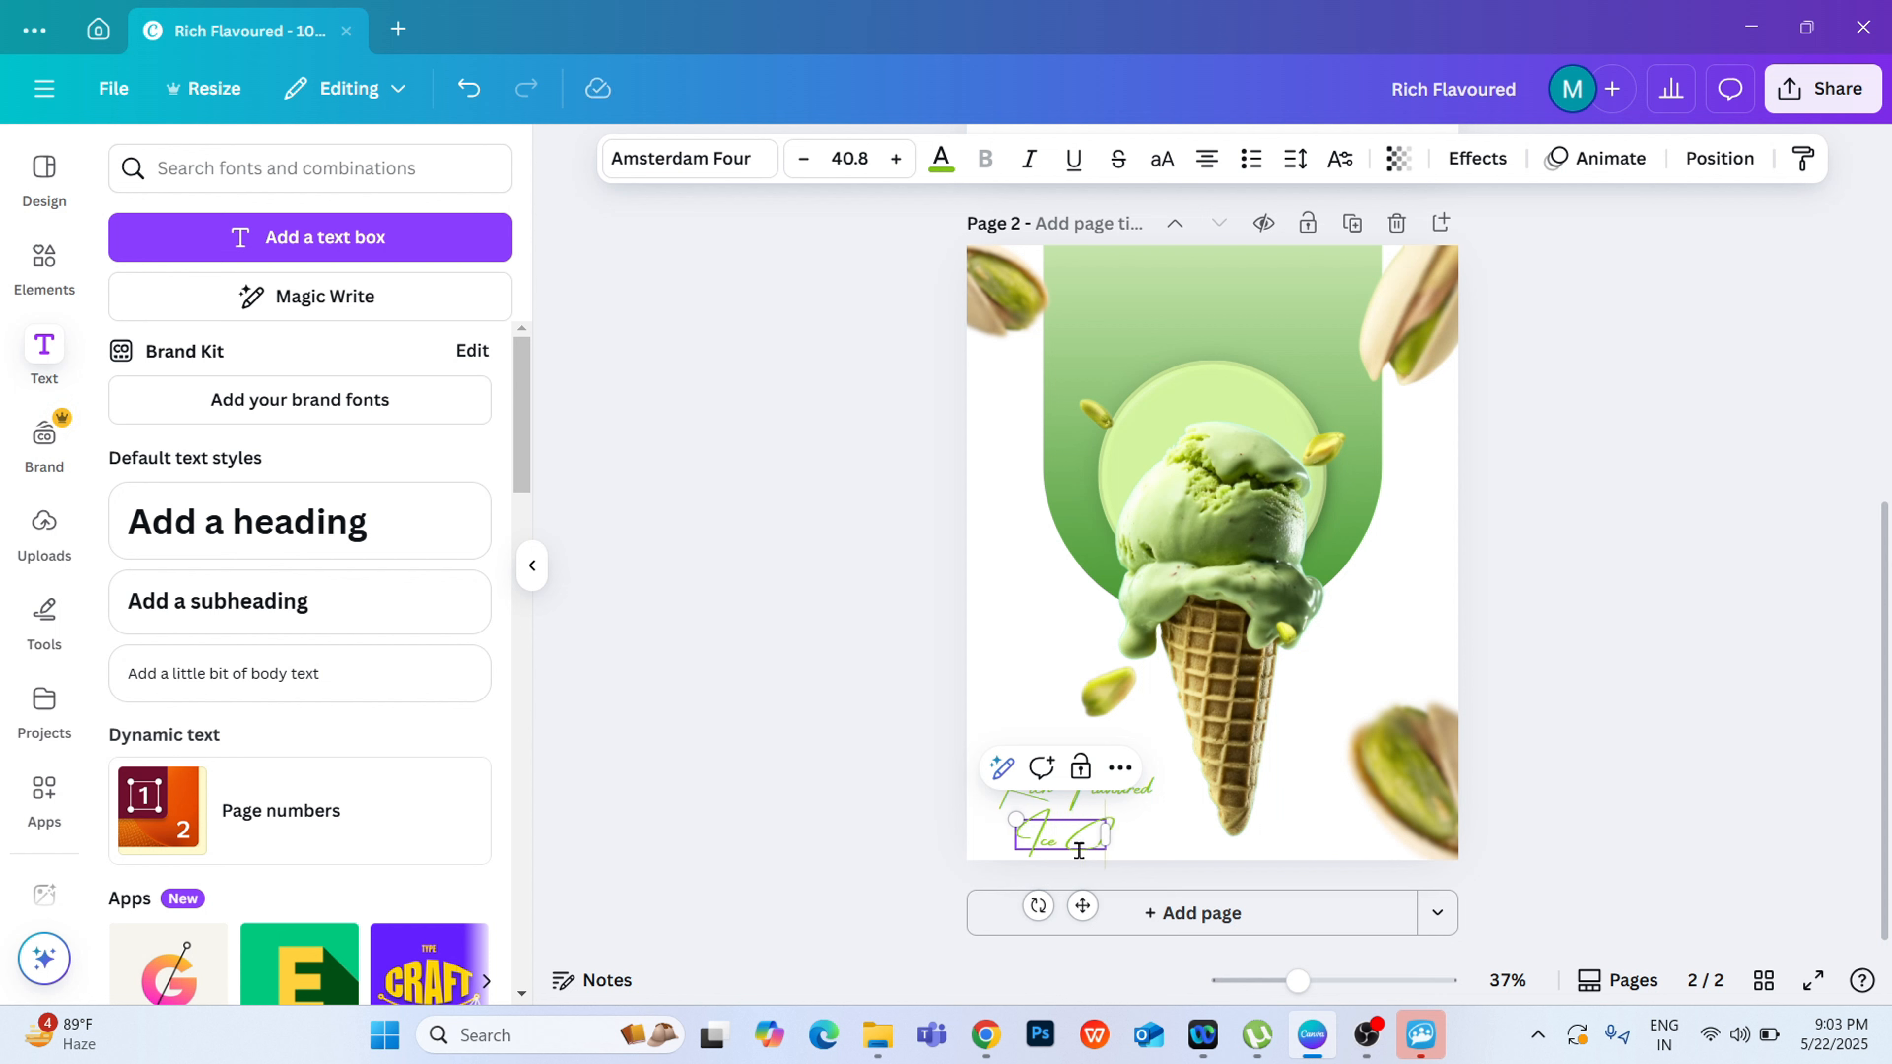
# Step: Change the font of the "Ice Cream" text to Montserrat Regular
pyautogui.click(684, 158)
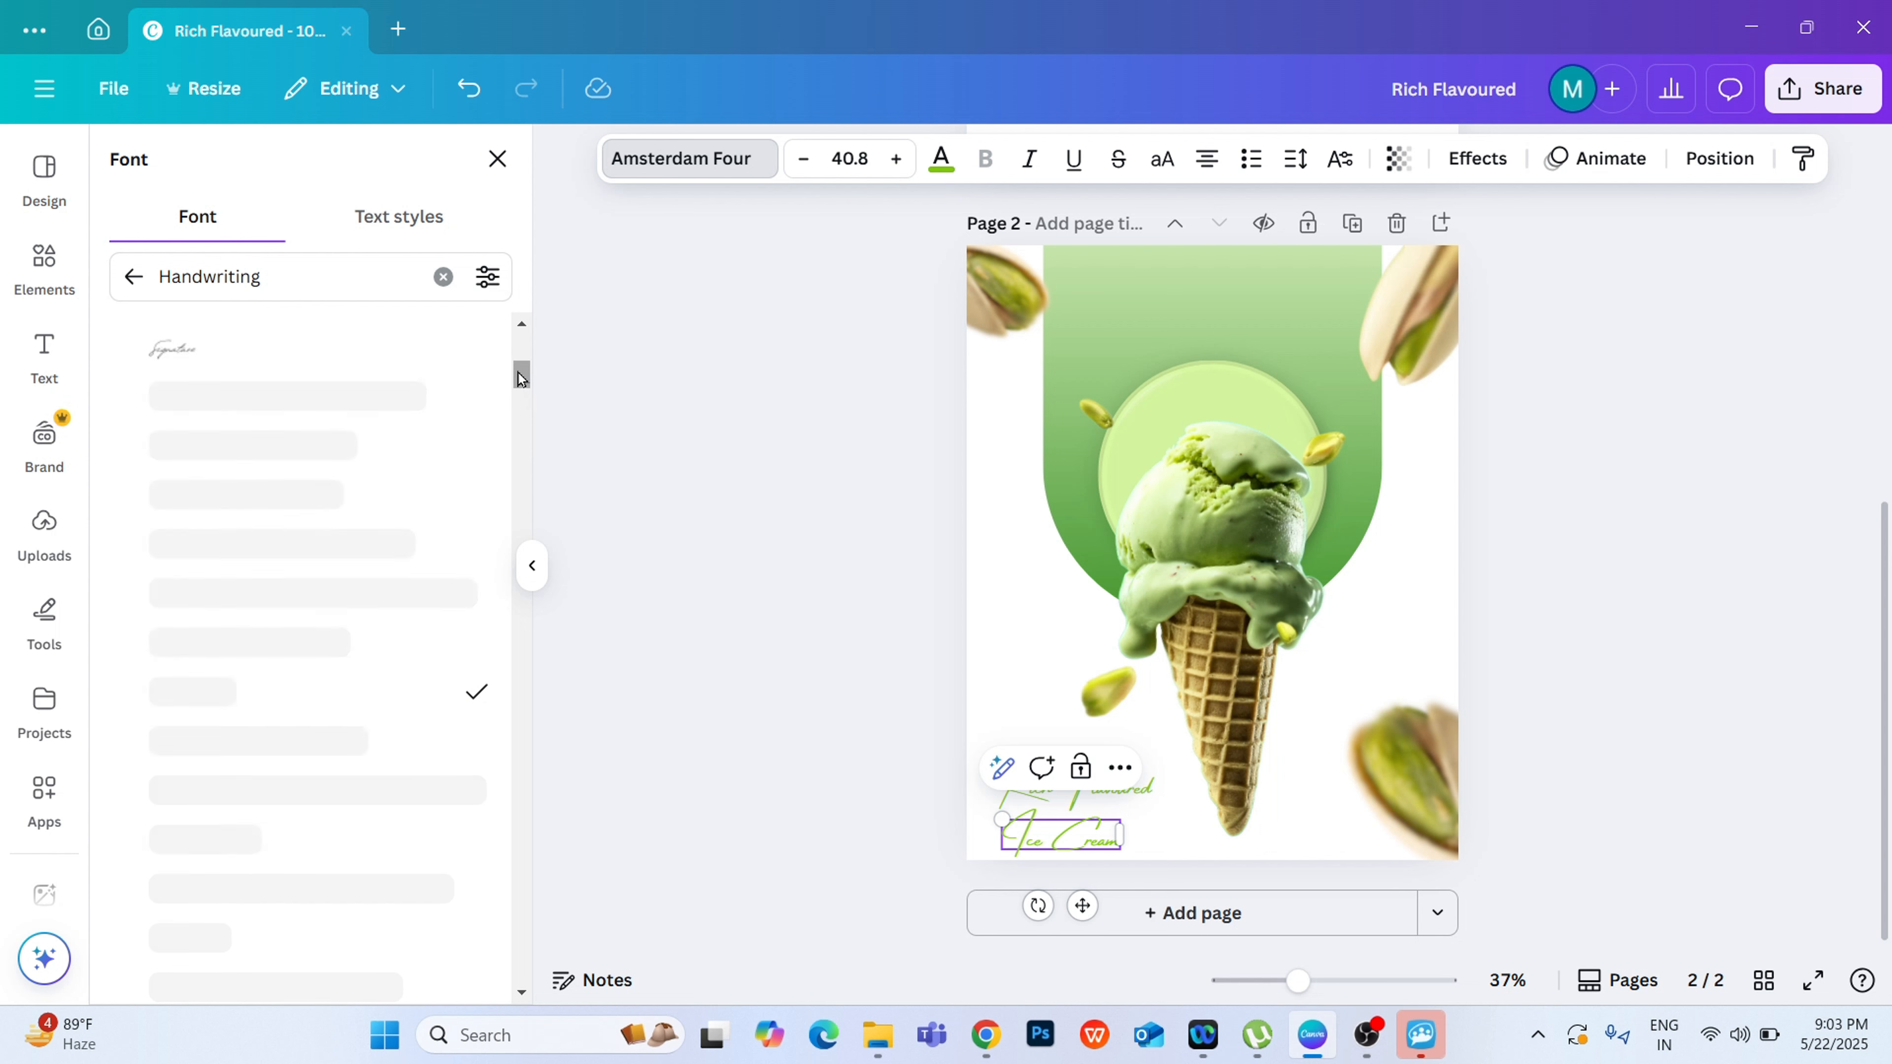
pyautogui.click(136, 287)
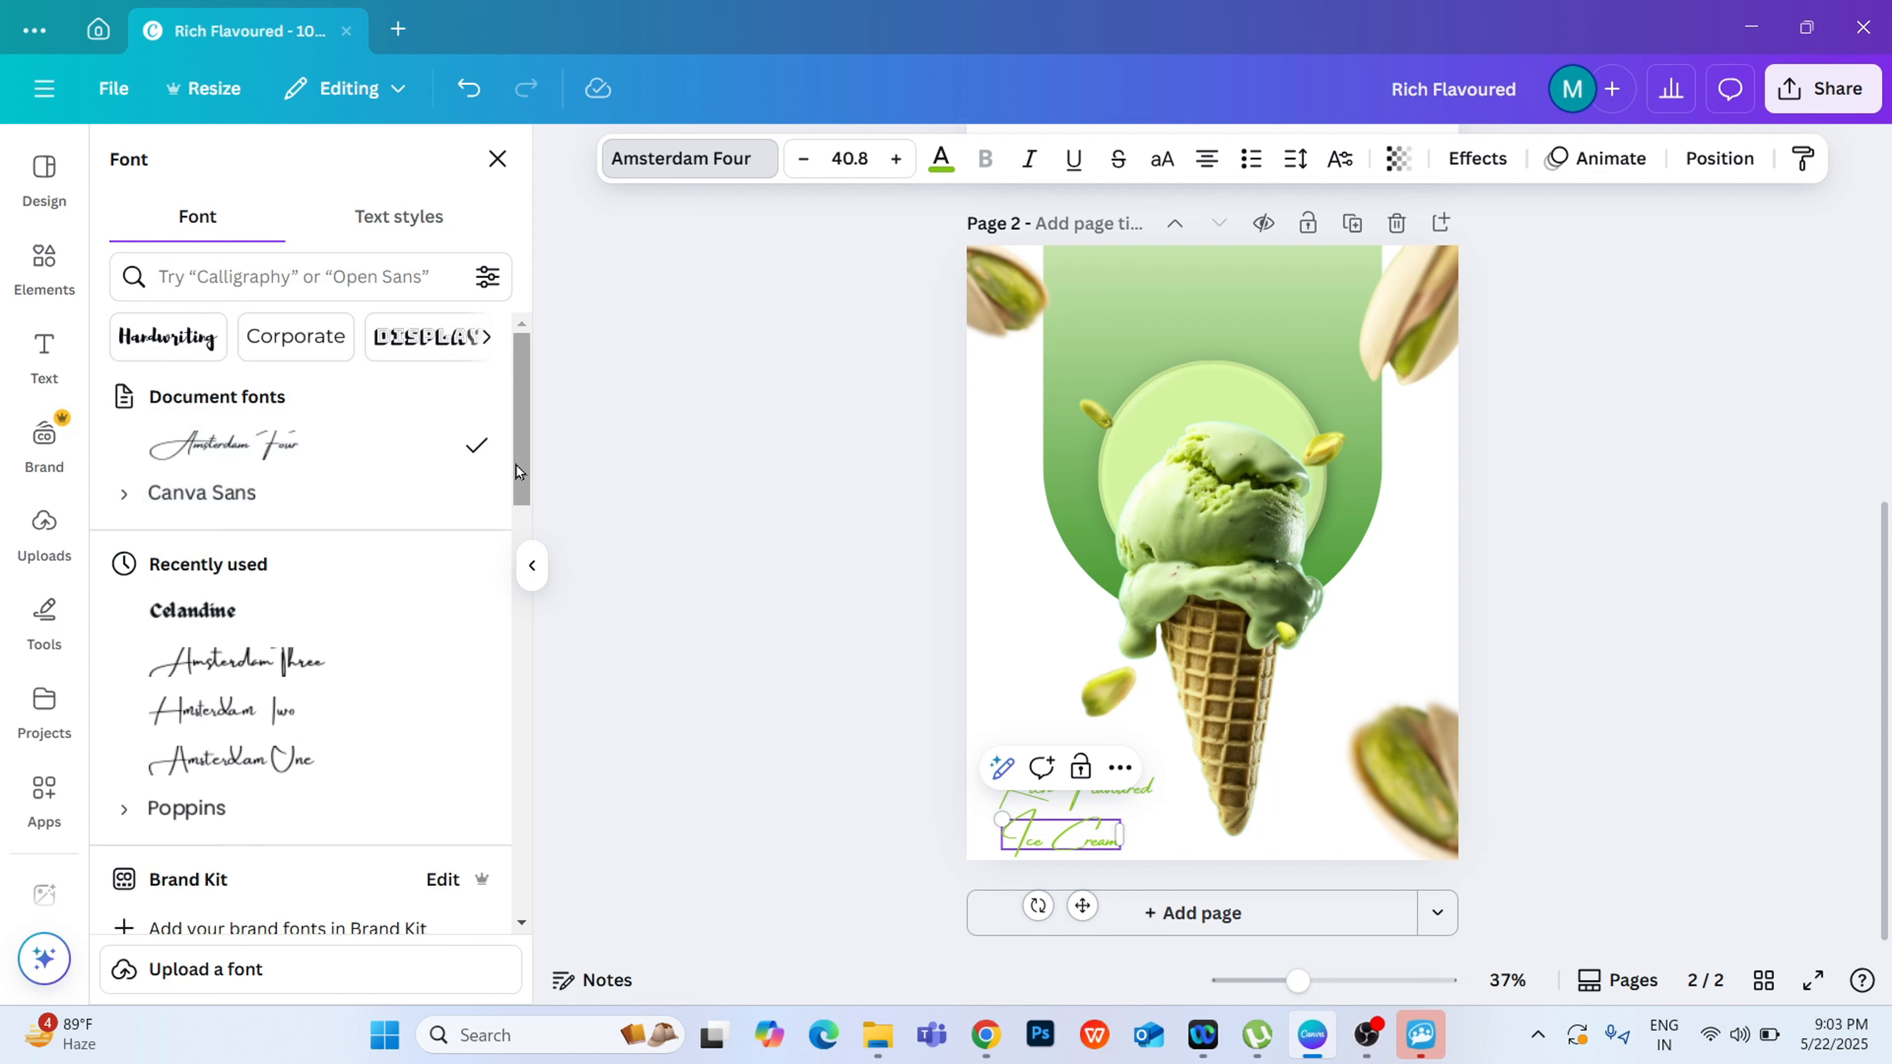
pyautogui.scroll(-10, 517, 464)
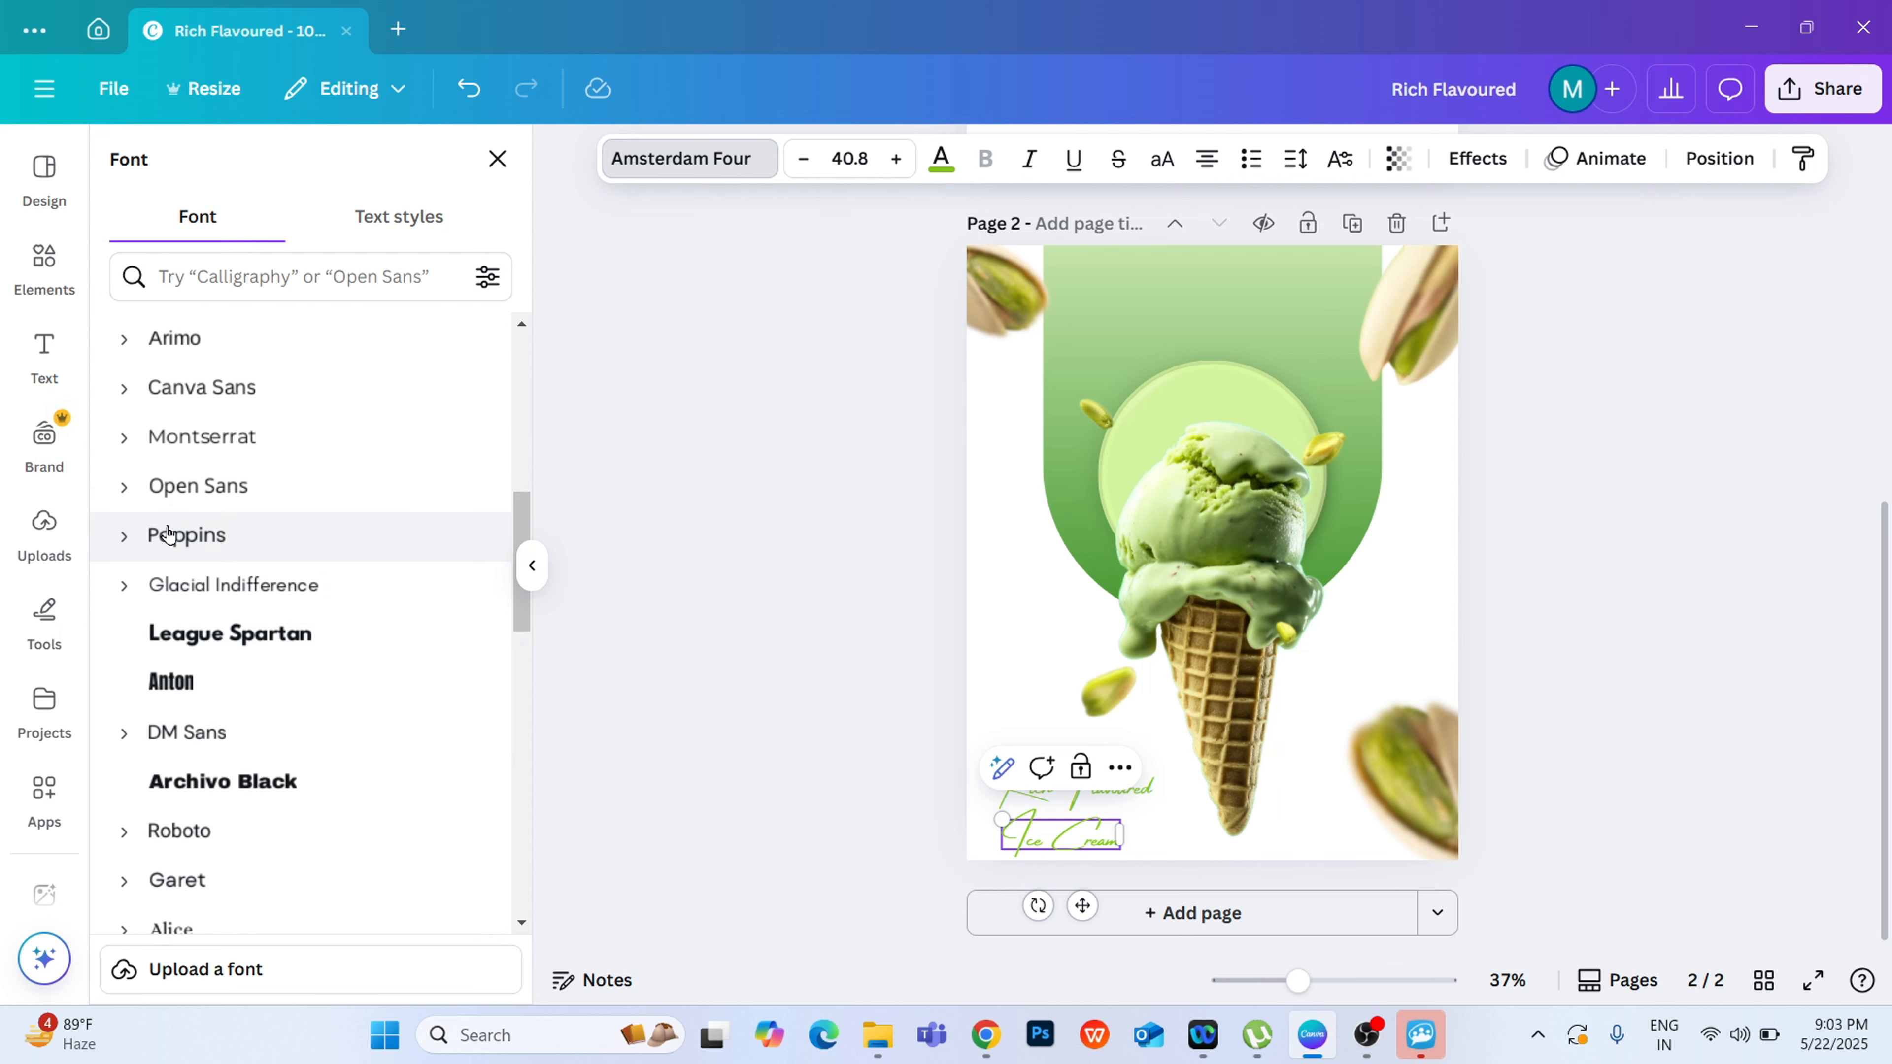
pyautogui.click(125, 438)
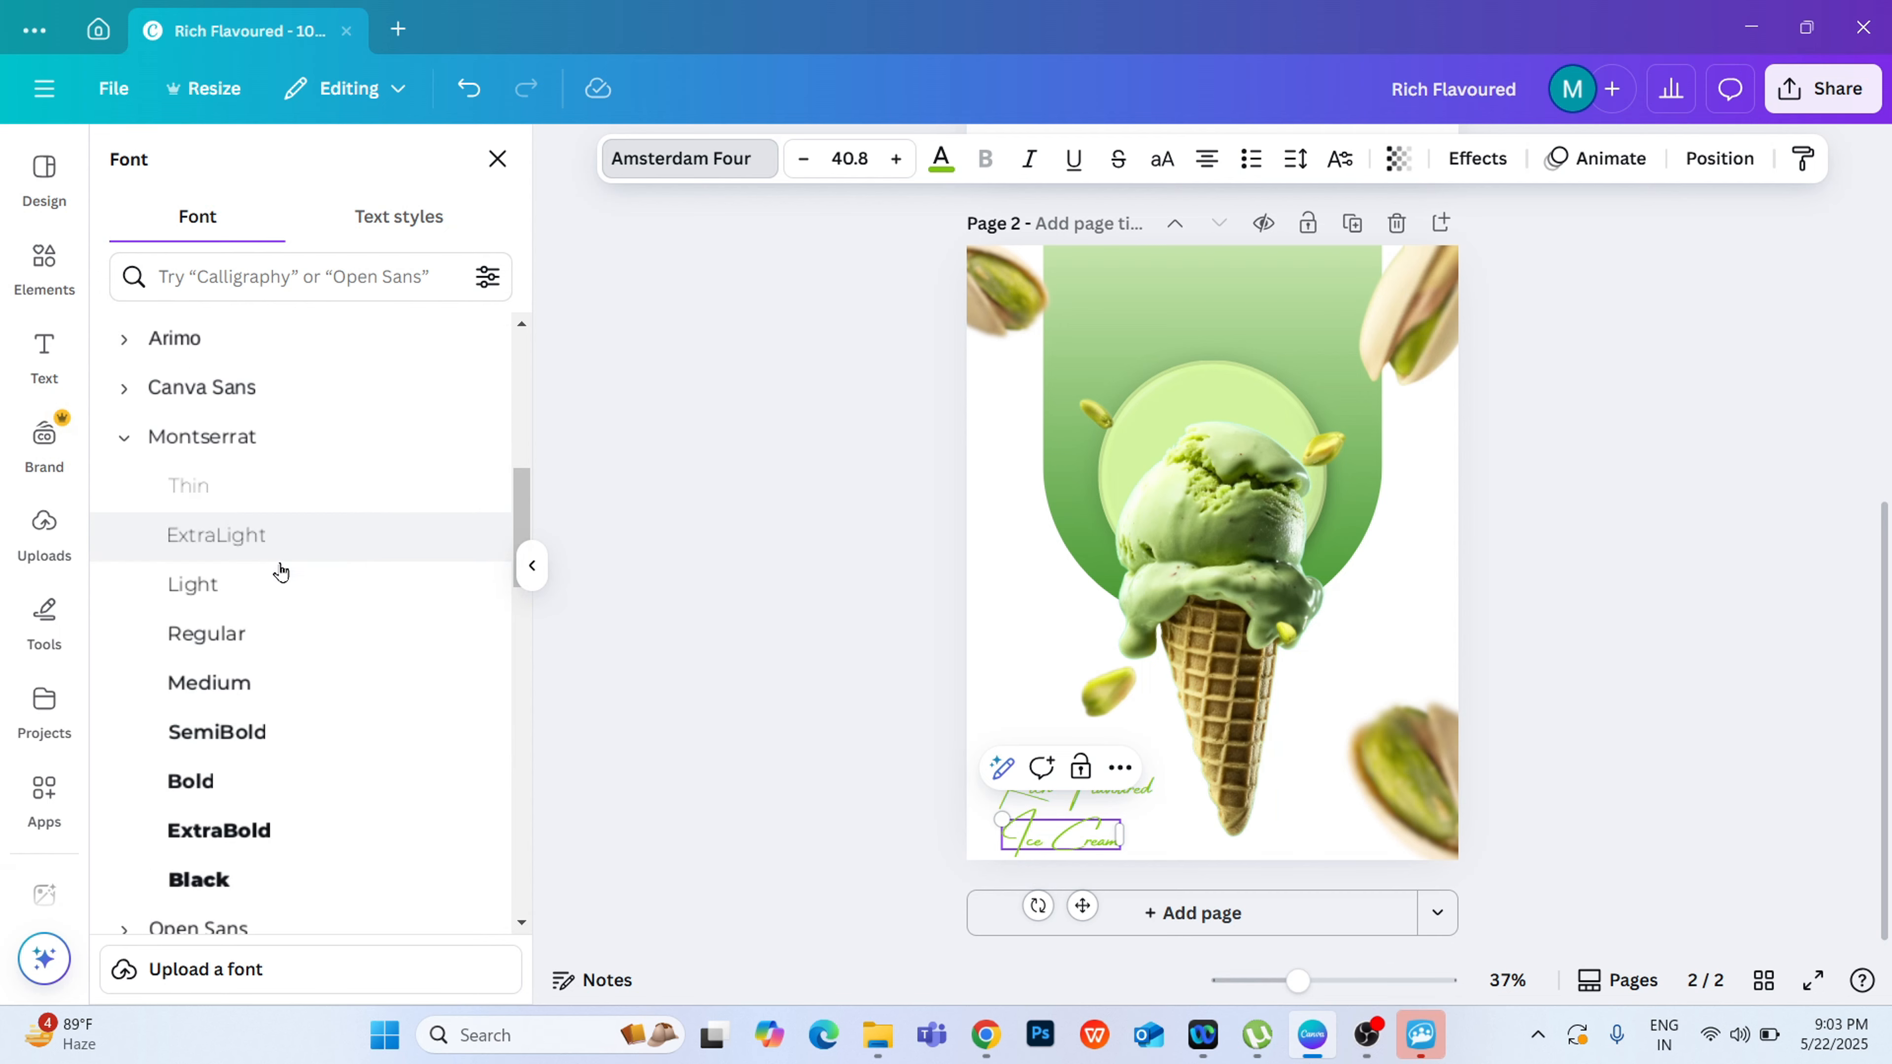
pyautogui.click(228, 633)
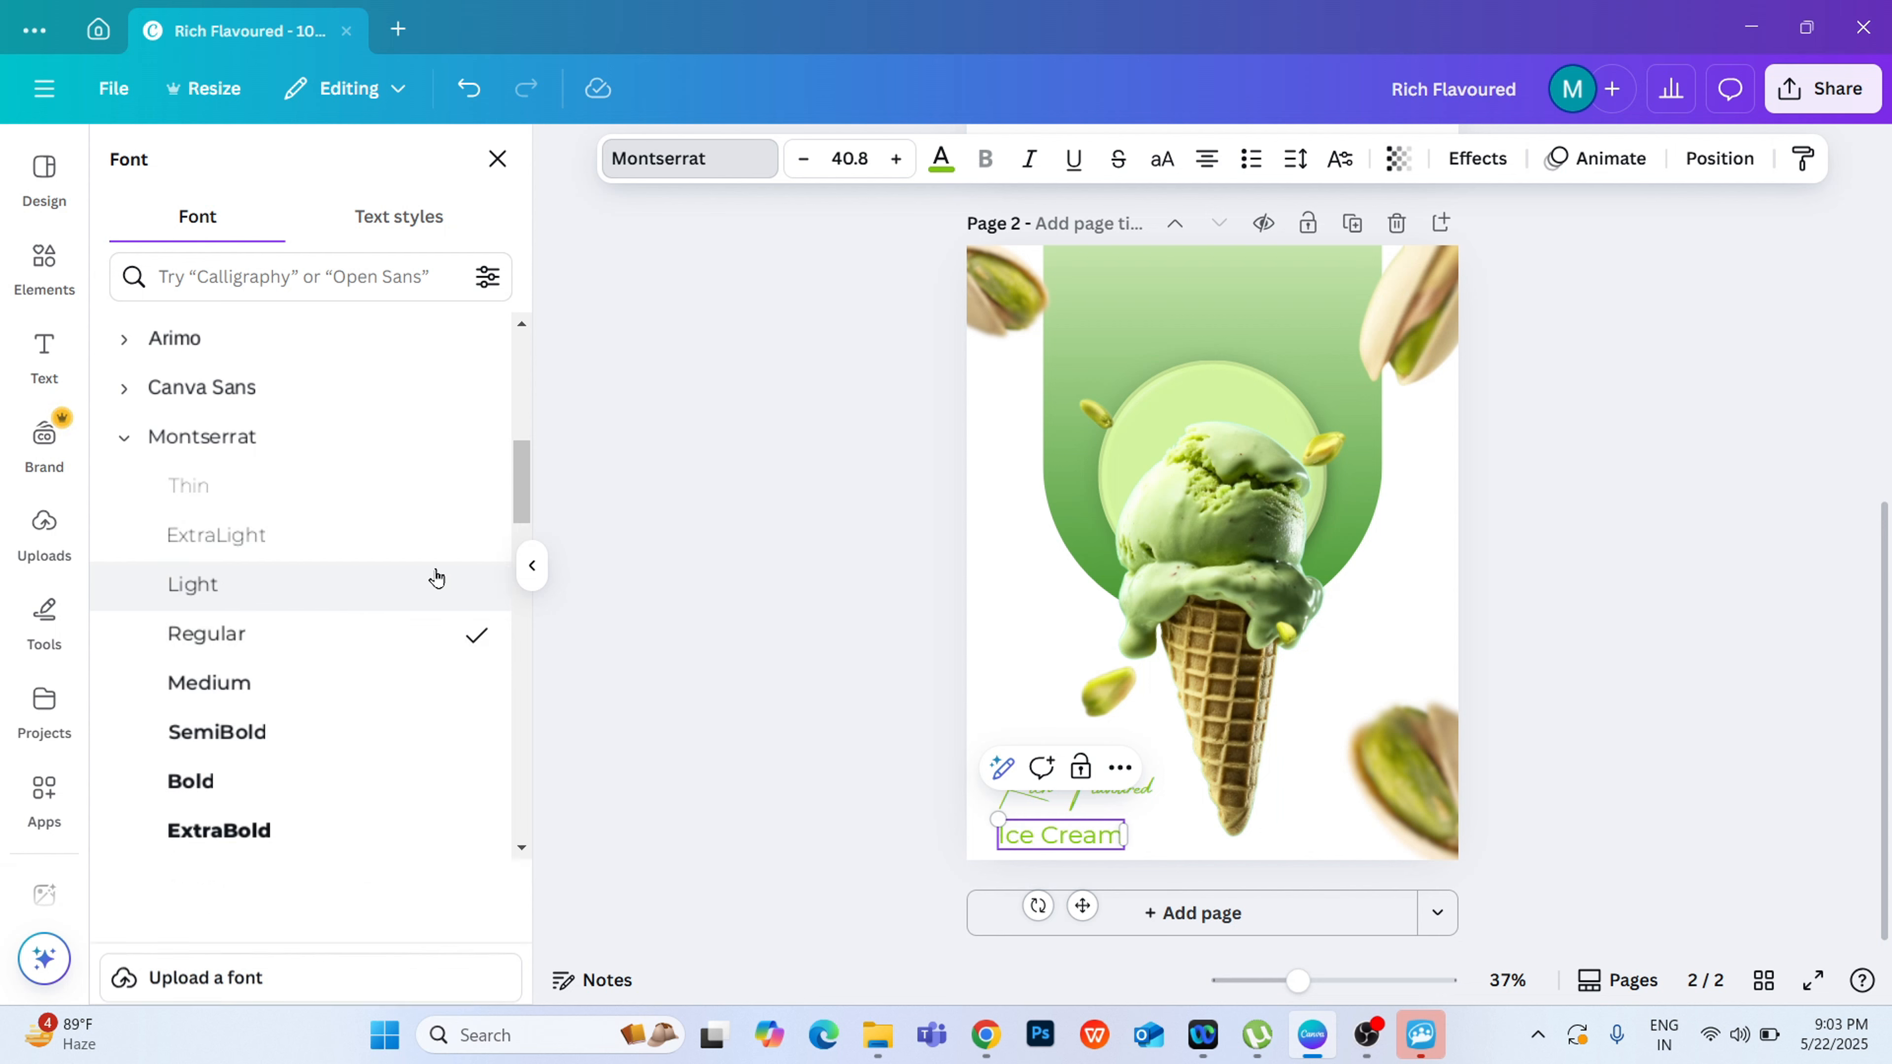
pyautogui.click(1838, 862)
pyautogui.click(1791, 652)
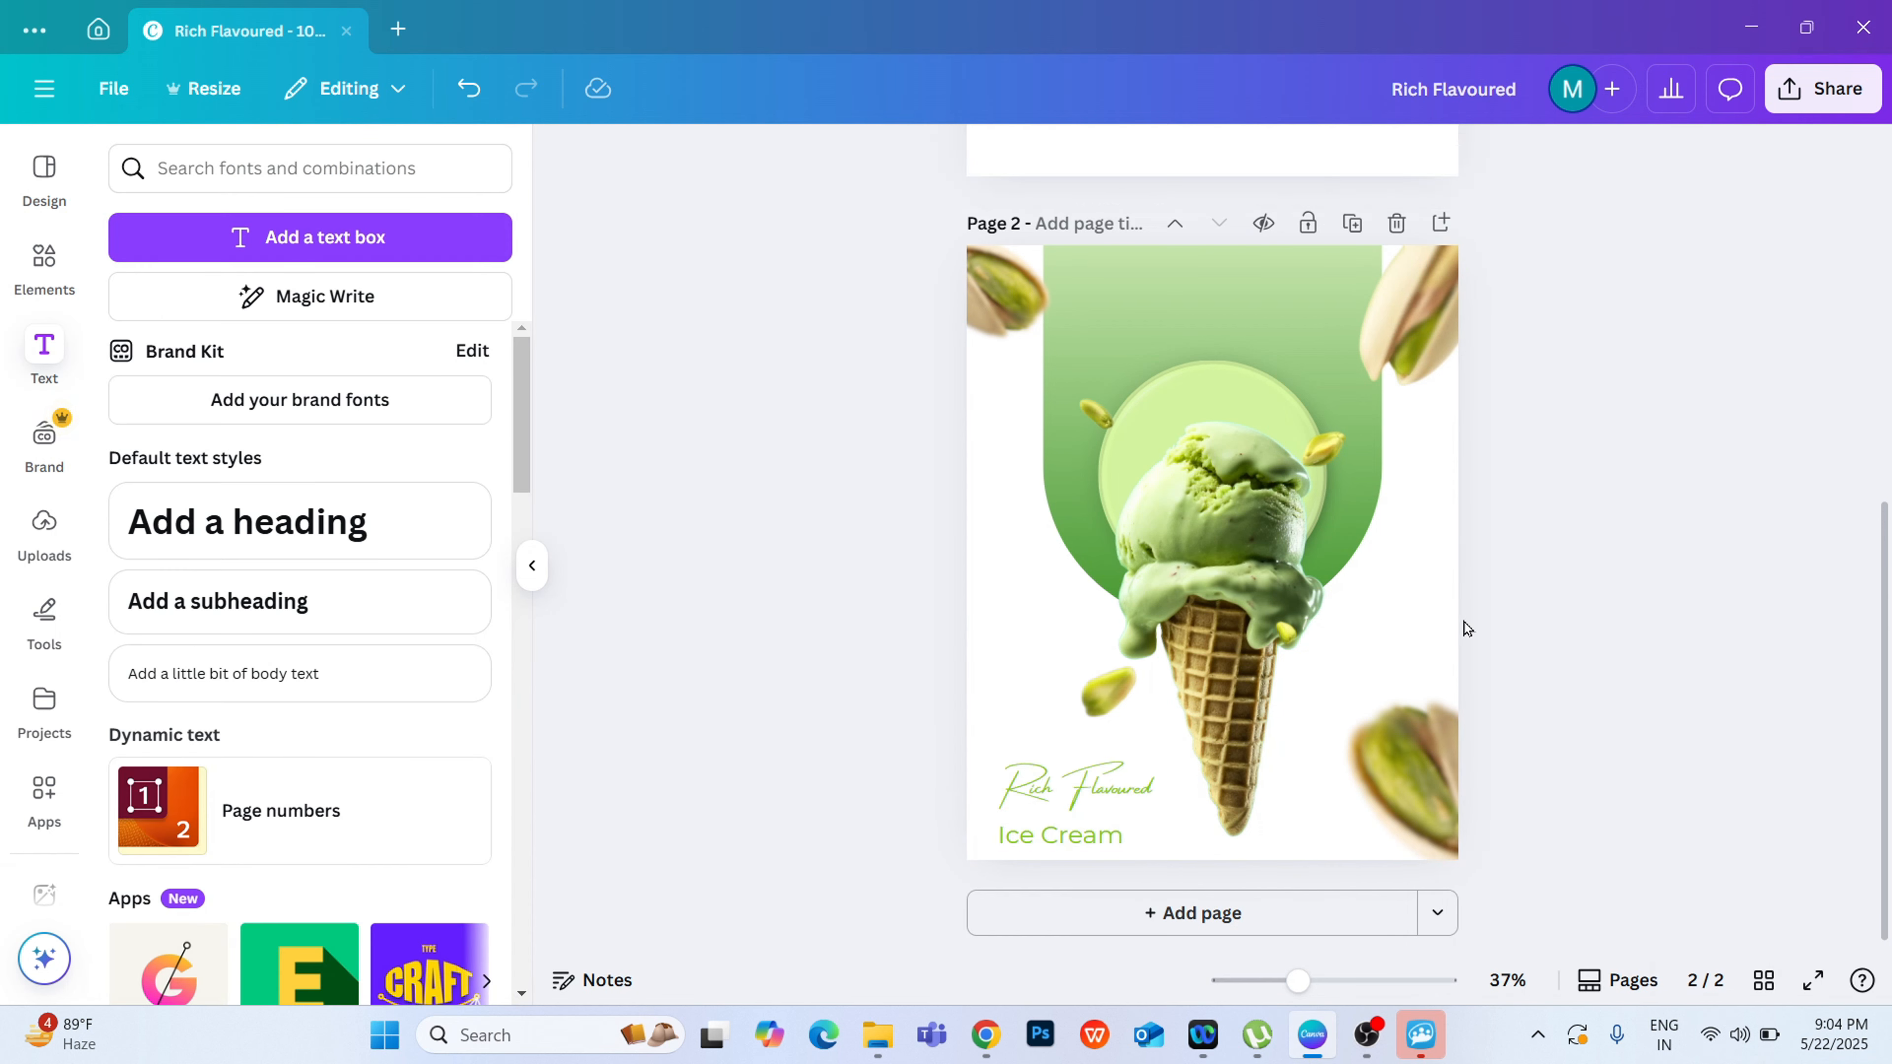
# Step: Move "Rich Flavoured" slightly higher, then enlarge "Ice Cream" to size 52.8 and position it just beneath
pyautogui.scroll(1, 1448, 644)
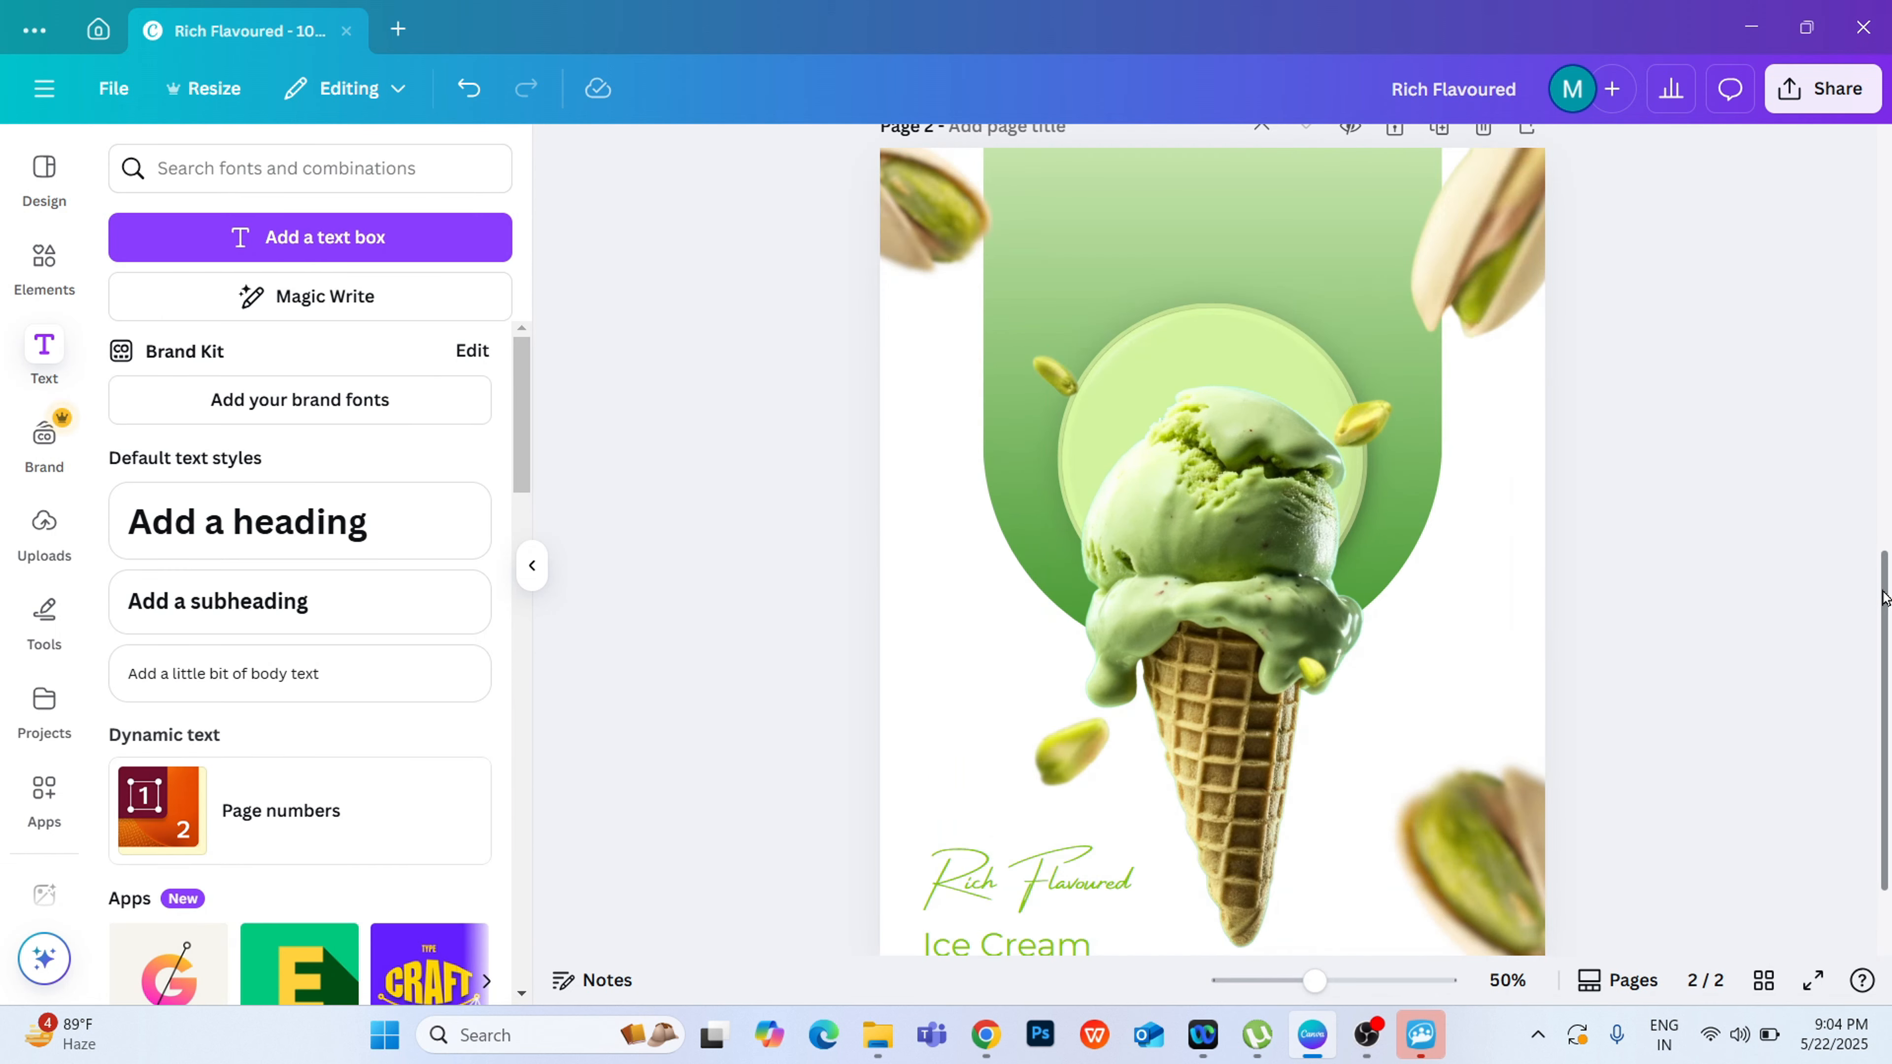
pyautogui.scroll(-2, 1882, 608)
pyautogui.moveTo(972, 760); pyautogui.dragTo(971, 714)
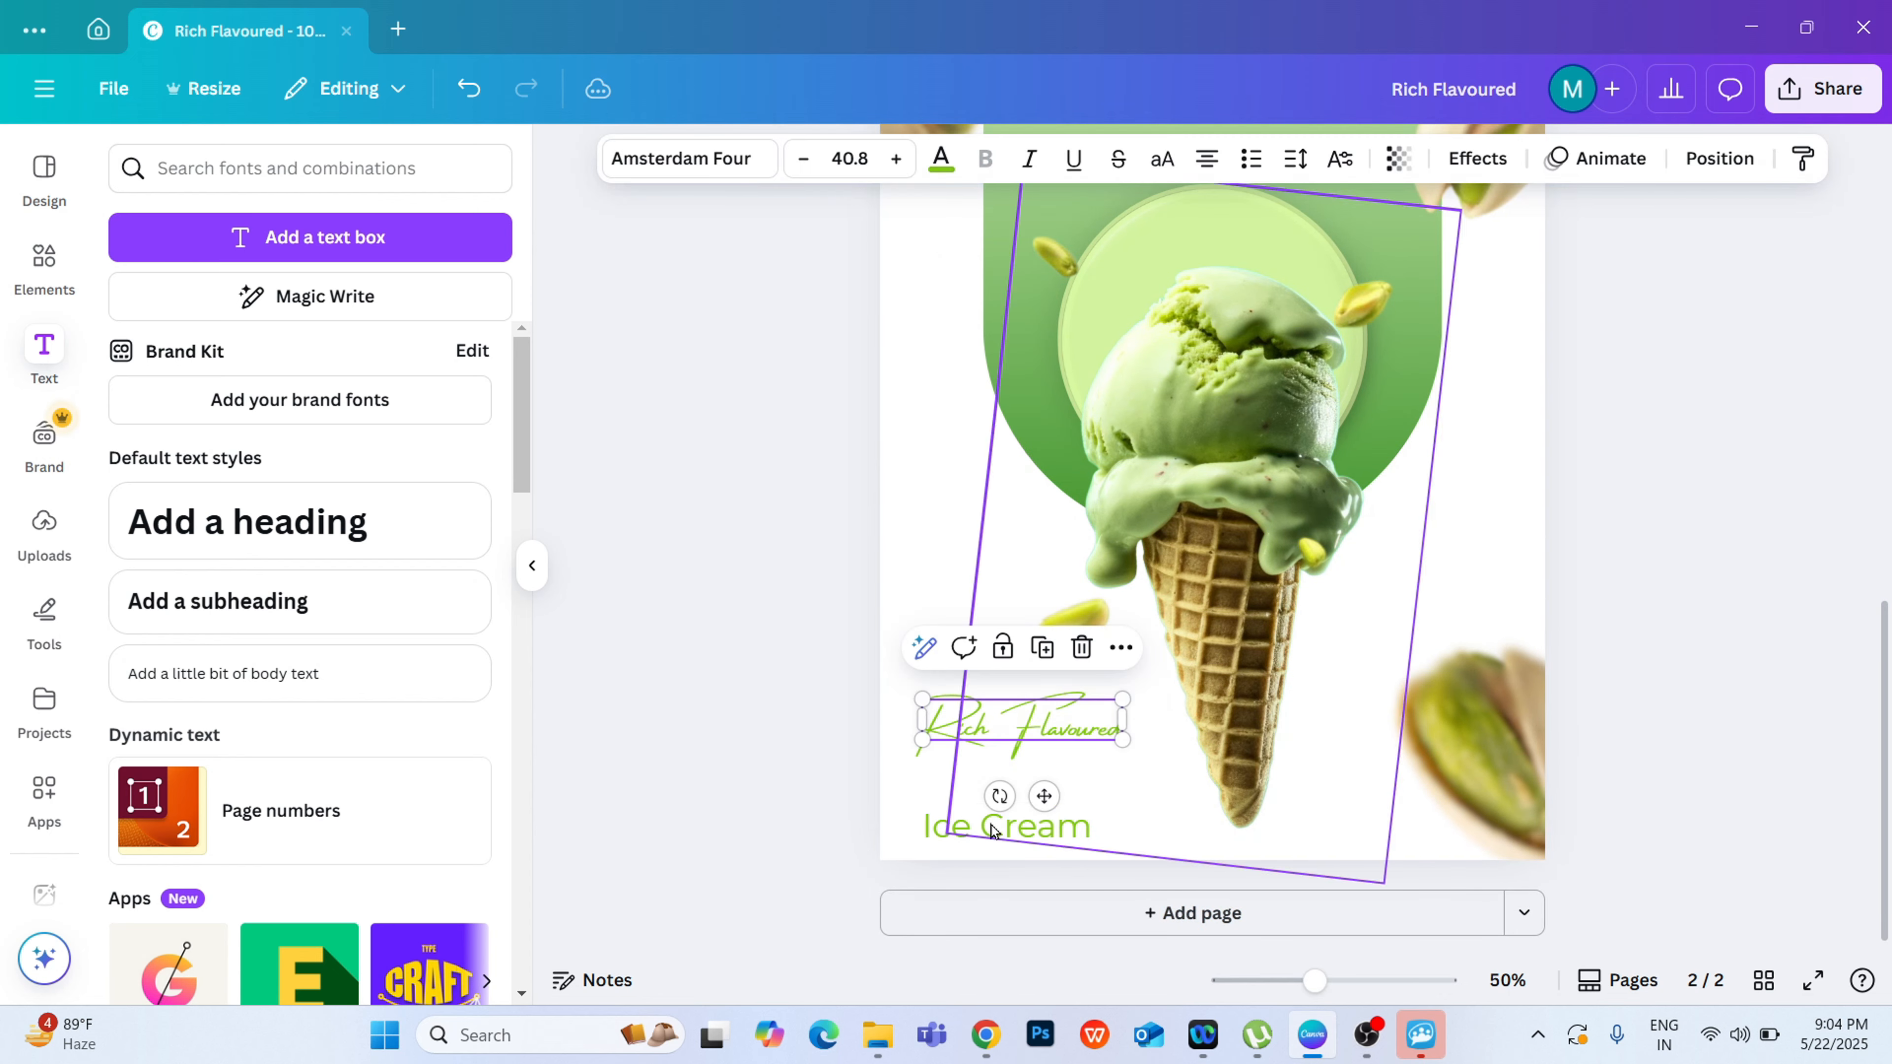
pyautogui.click(1005, 841)
pyautogui.moveTo(1005, 842); pyautogui.dragTo(984, 810)
# Step: Set the "Ice Cream" text to Montserrat SemiBold
pyautogui.click(682, 158)
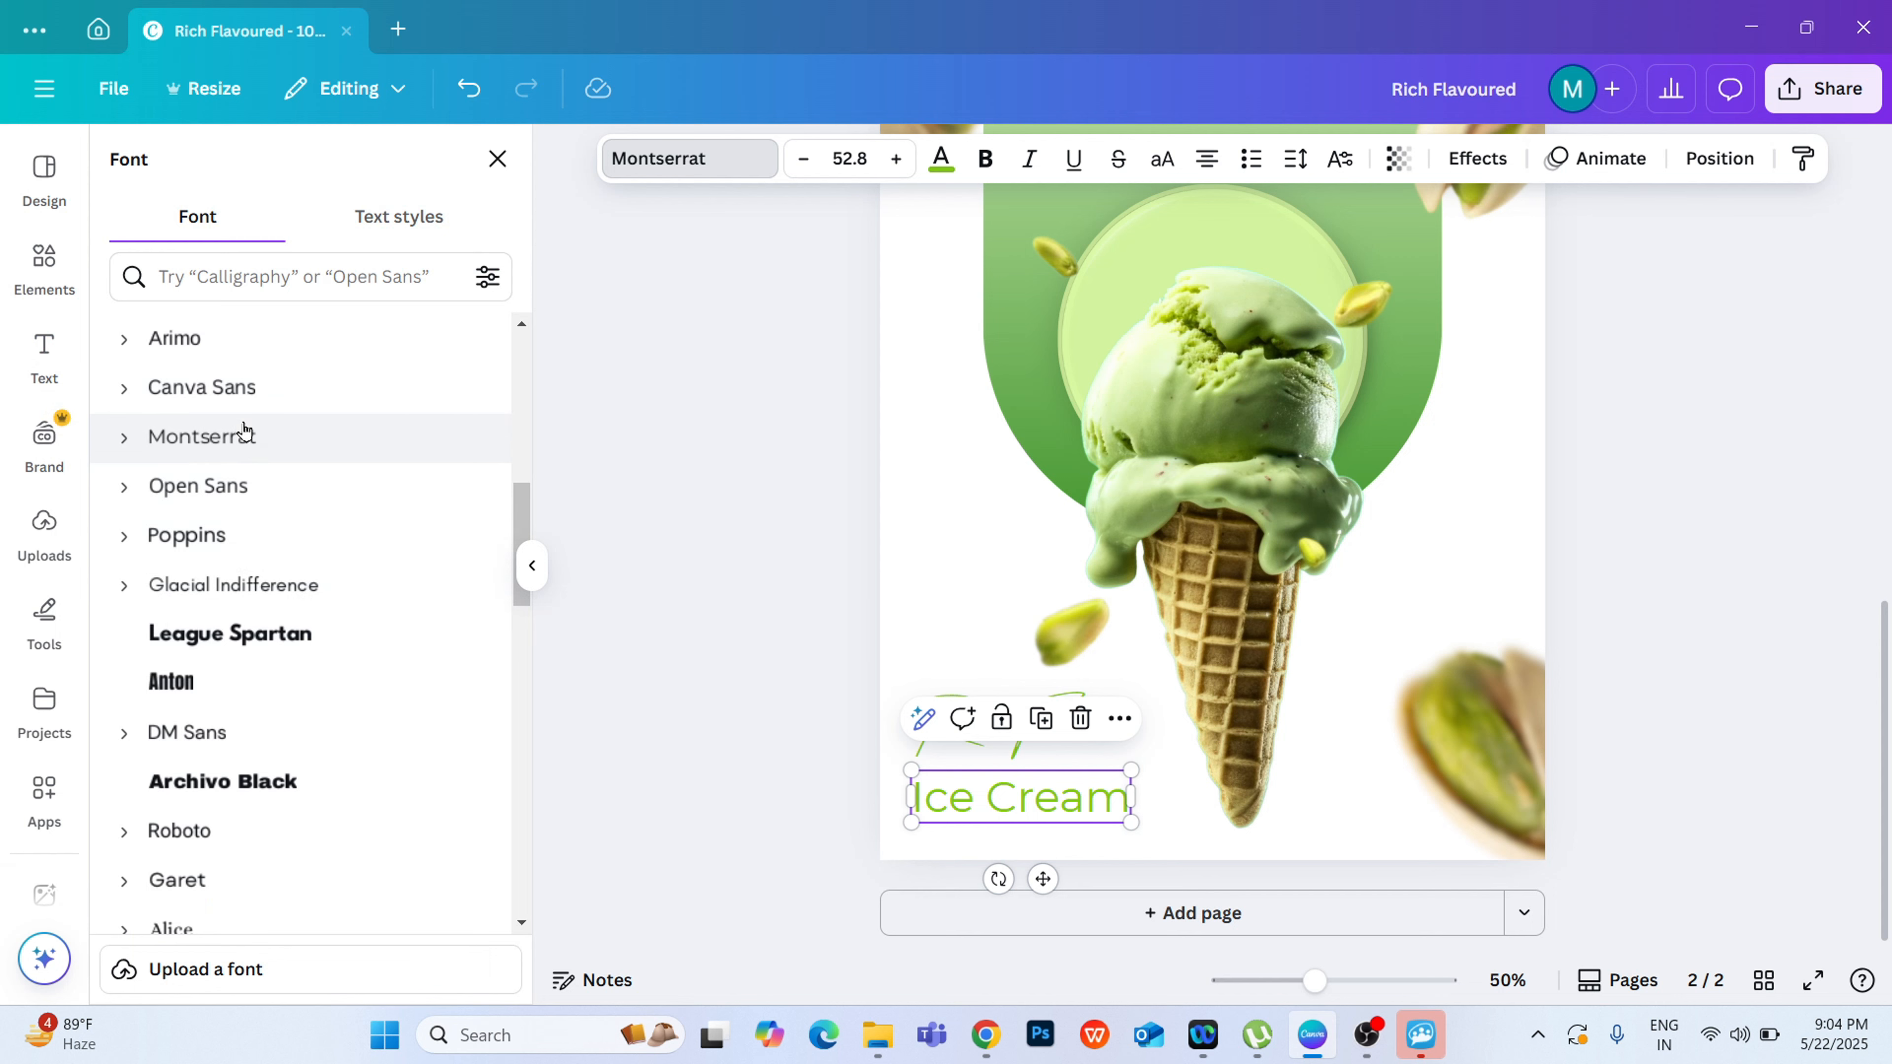
pyautogui.click(125, 437)
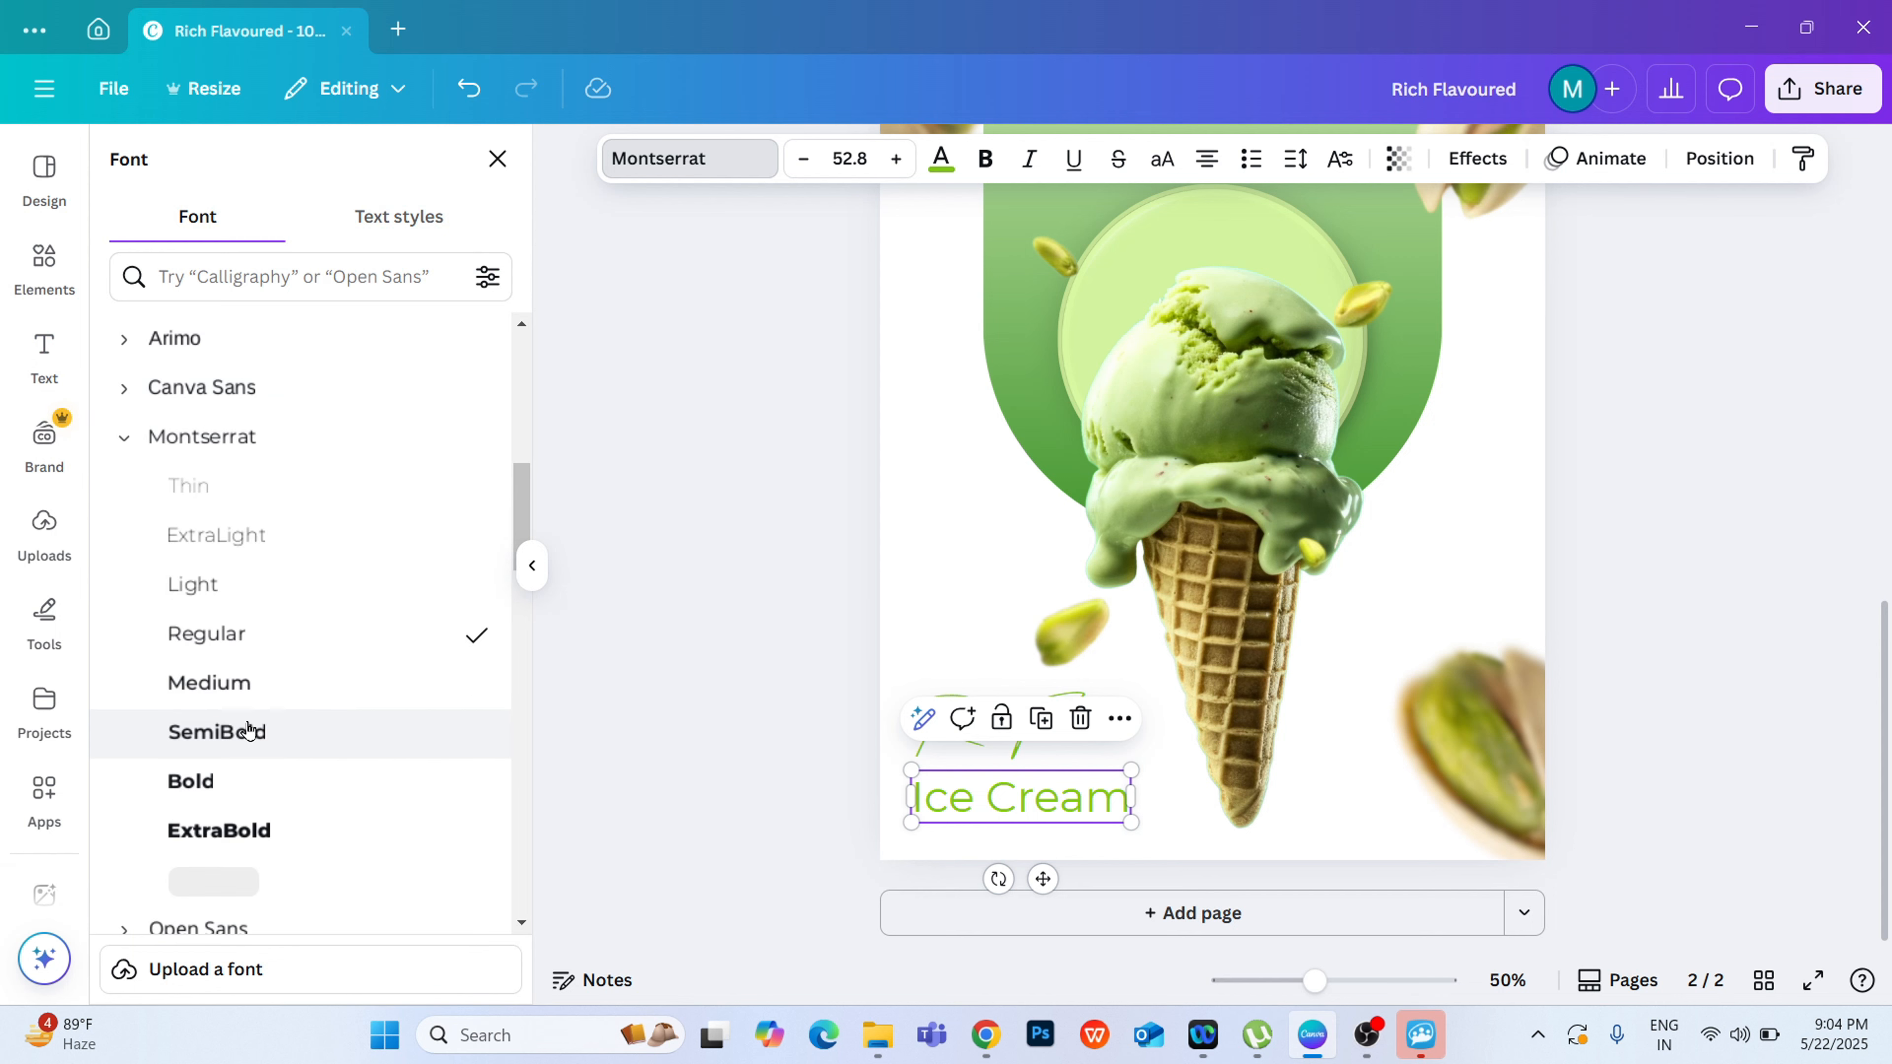
pyautogui.click(269, 738)
pyautogui.click(699, 577)
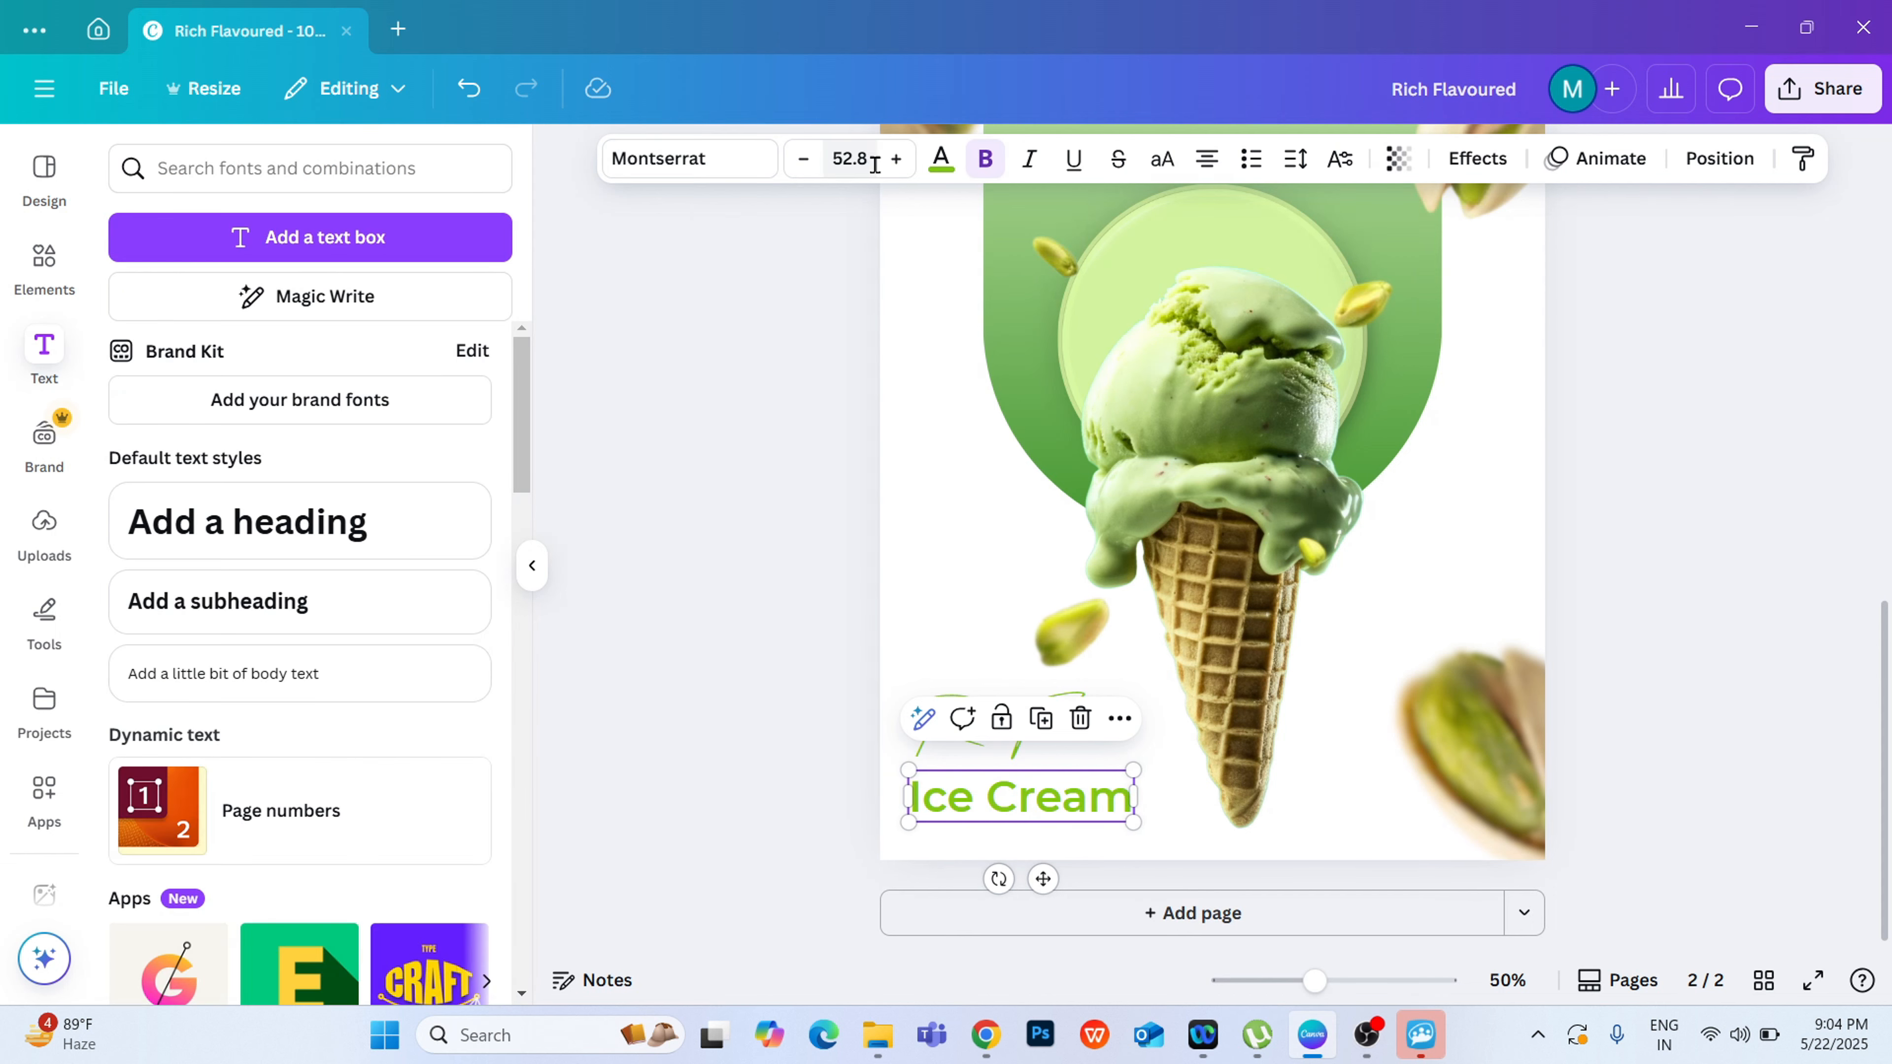
# Step: Recolour "Ice Cream" with the olive green from the ice-cream photo's colours and nudge it slightly up towards "Rich Flavoured"
pyautogui.click(938, 186)
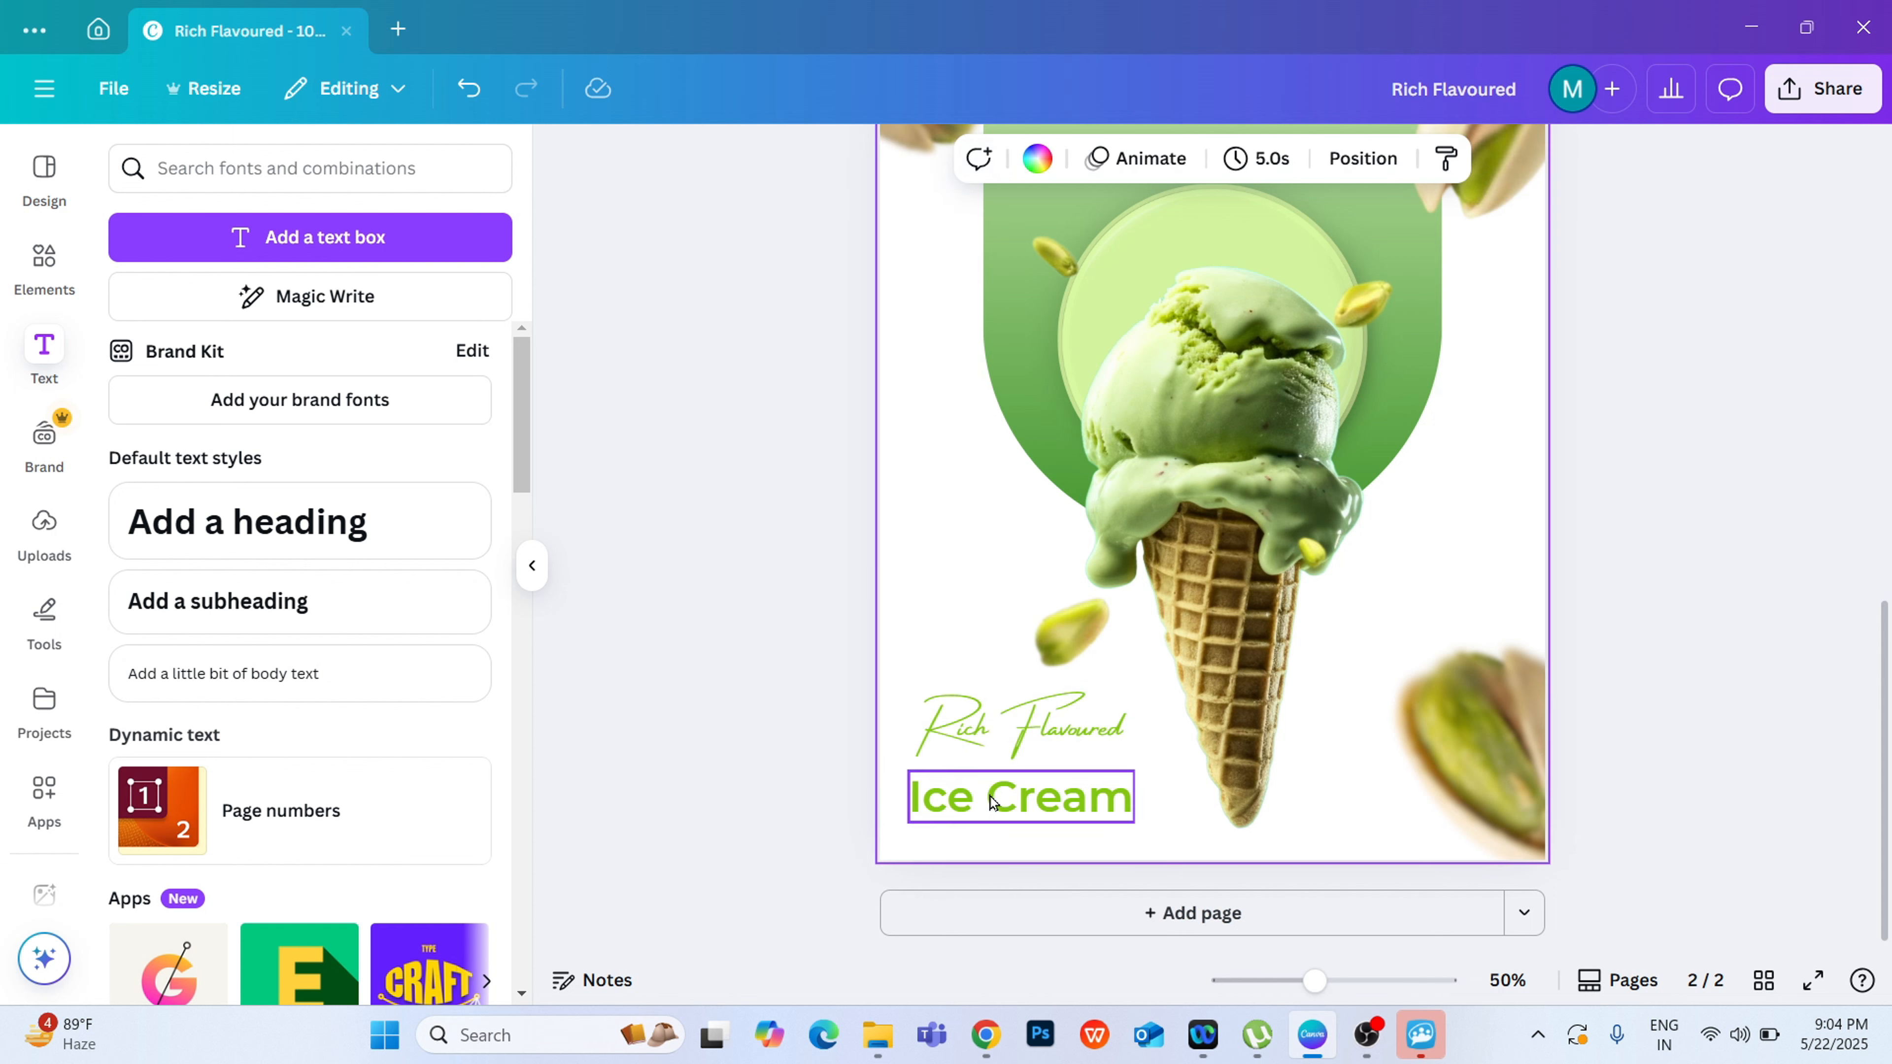
pyautogui.click(993, 799)
pyautogui.click(942, 160)
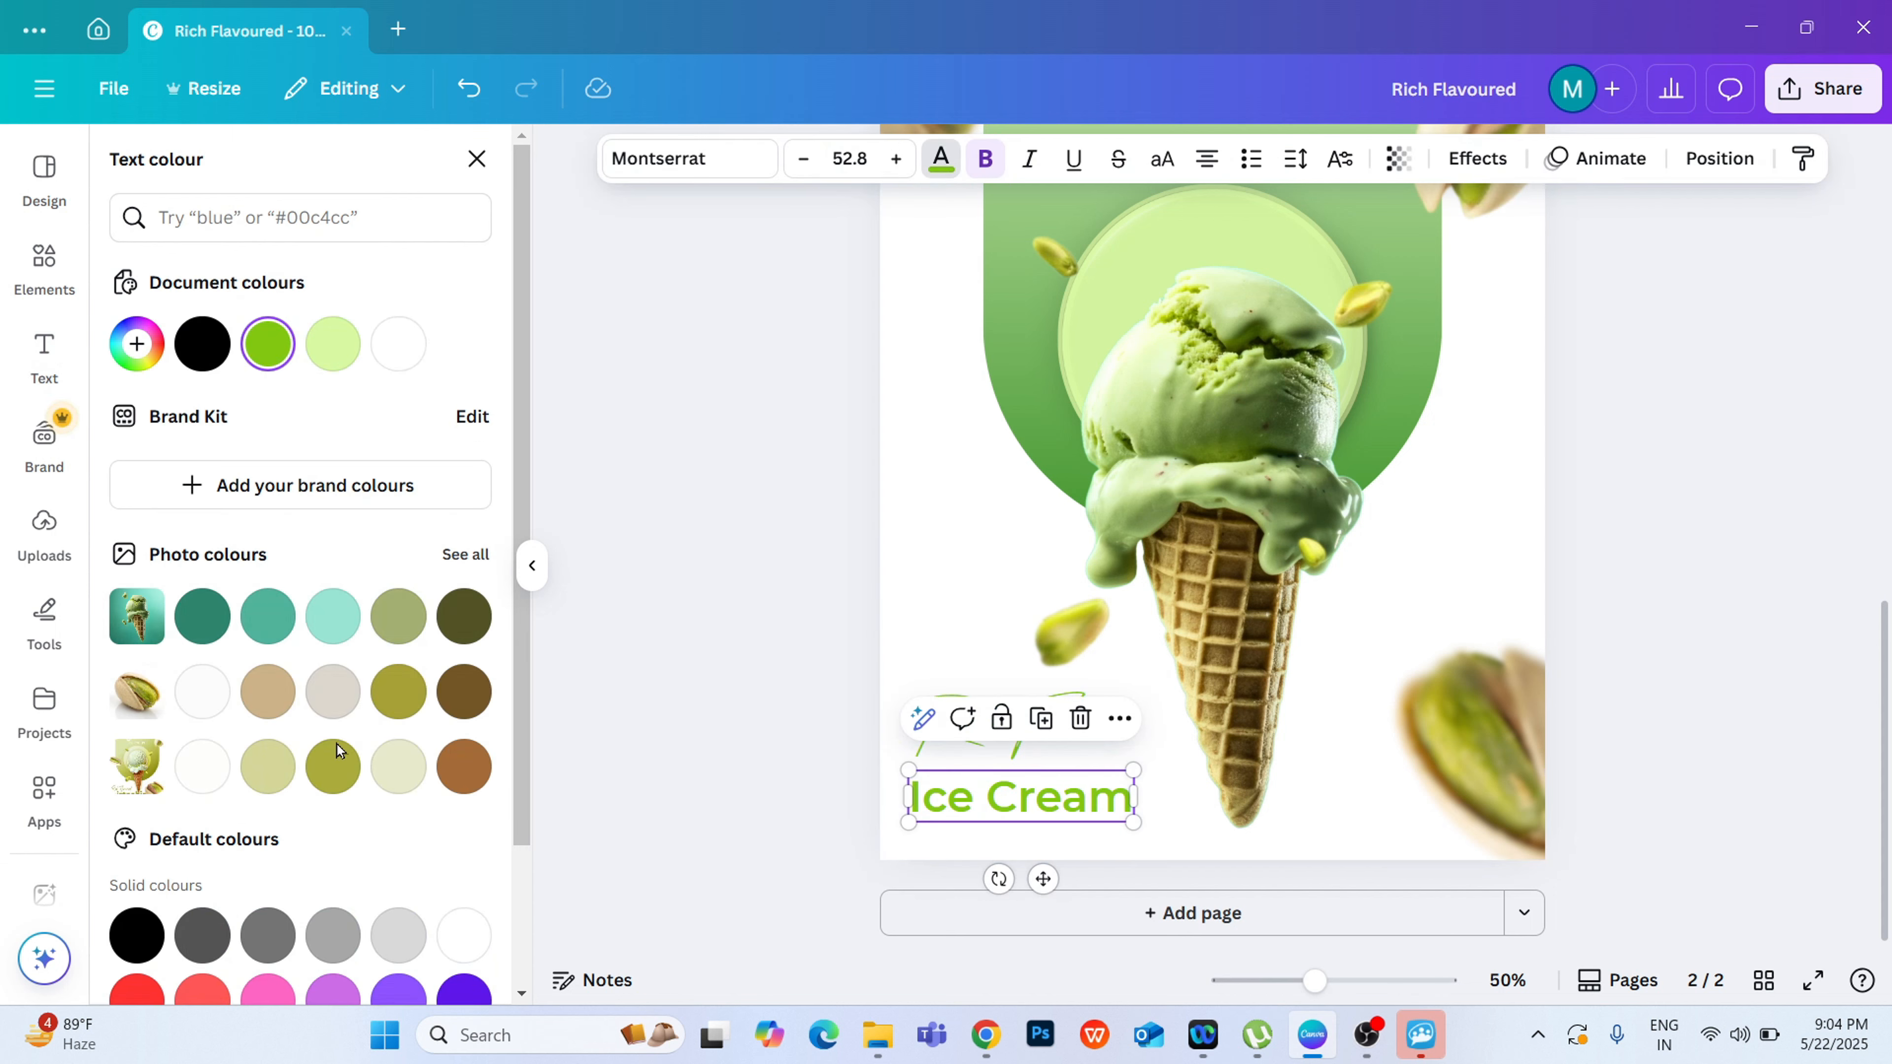
pyautogui.click(337, 764)
pyautogui.click(726, 483)
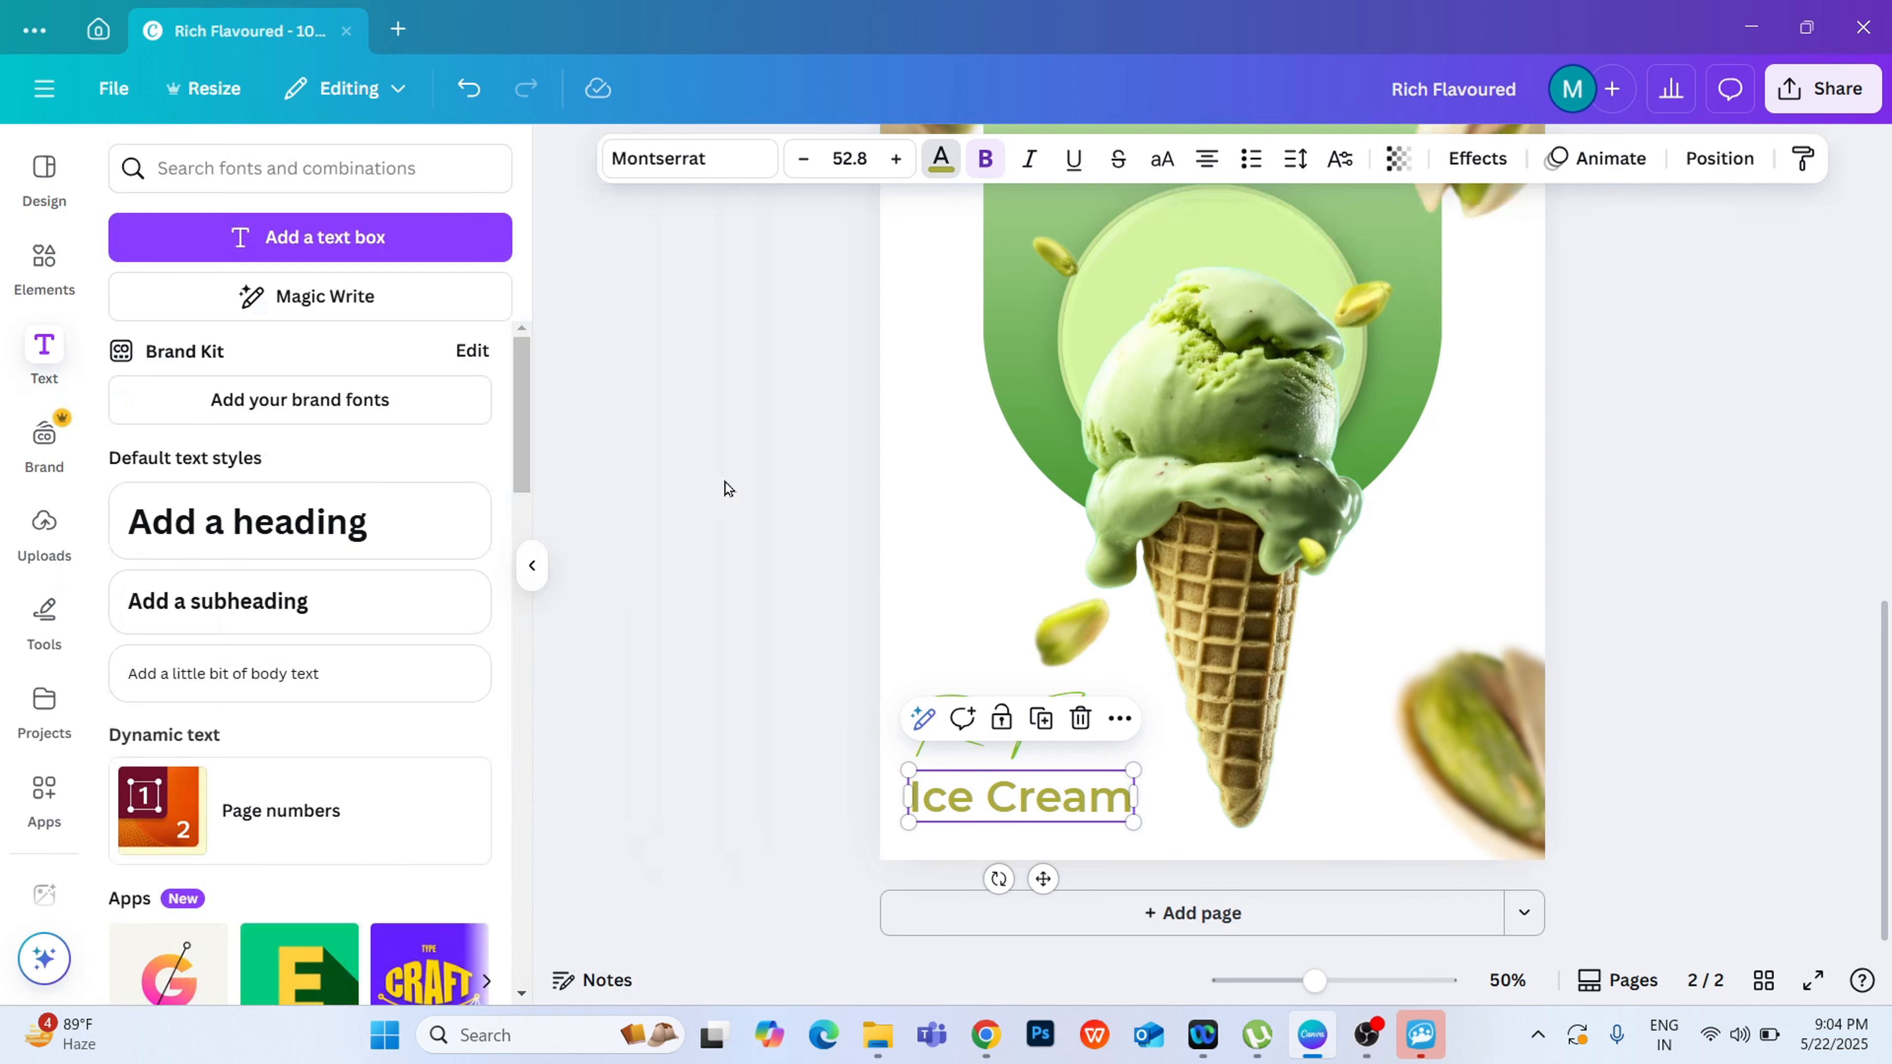
pyautogui.click(722, 480)
pyautogui.click(1070, 809)
pyautogui.moveTo(1069, 809); pyautogui.dragTo(1071, 806)
pyautogui.click(774, 557)
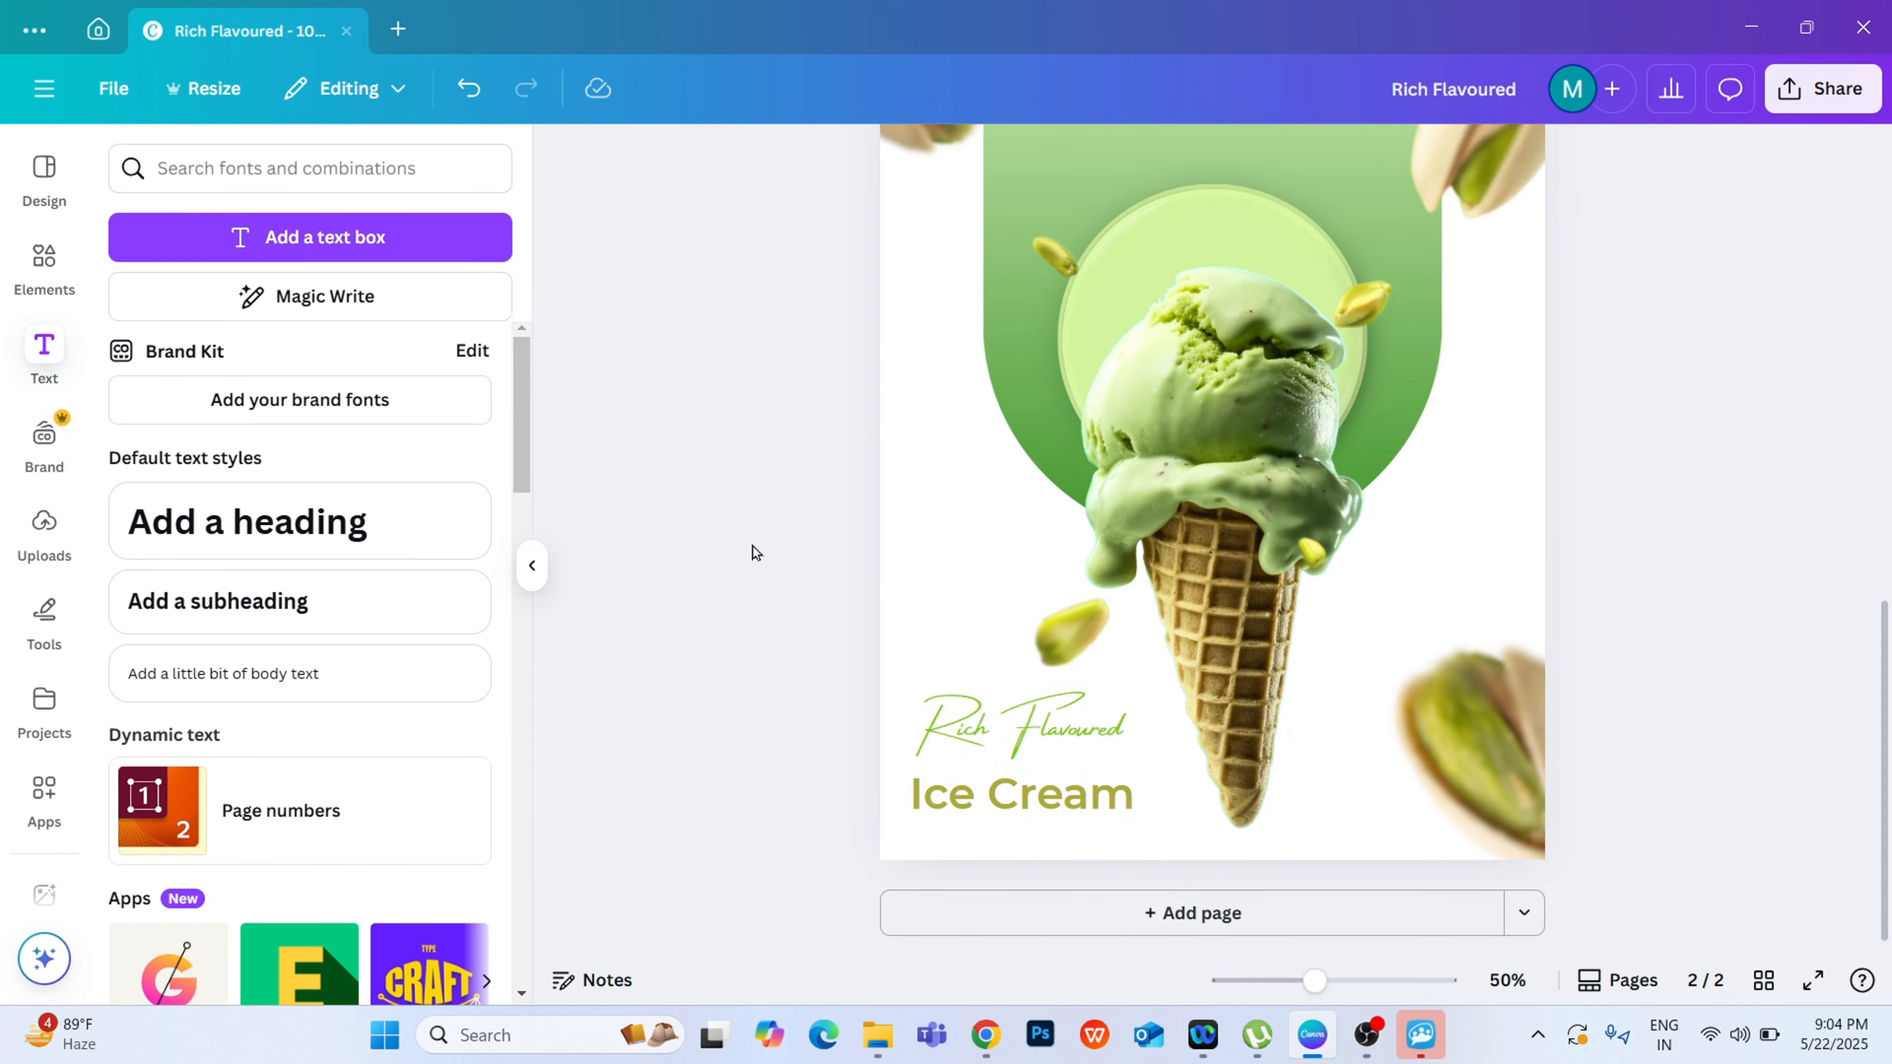
# Step: Search the graphics elements for "polythene layer"
pyautogui.click(58, 270)
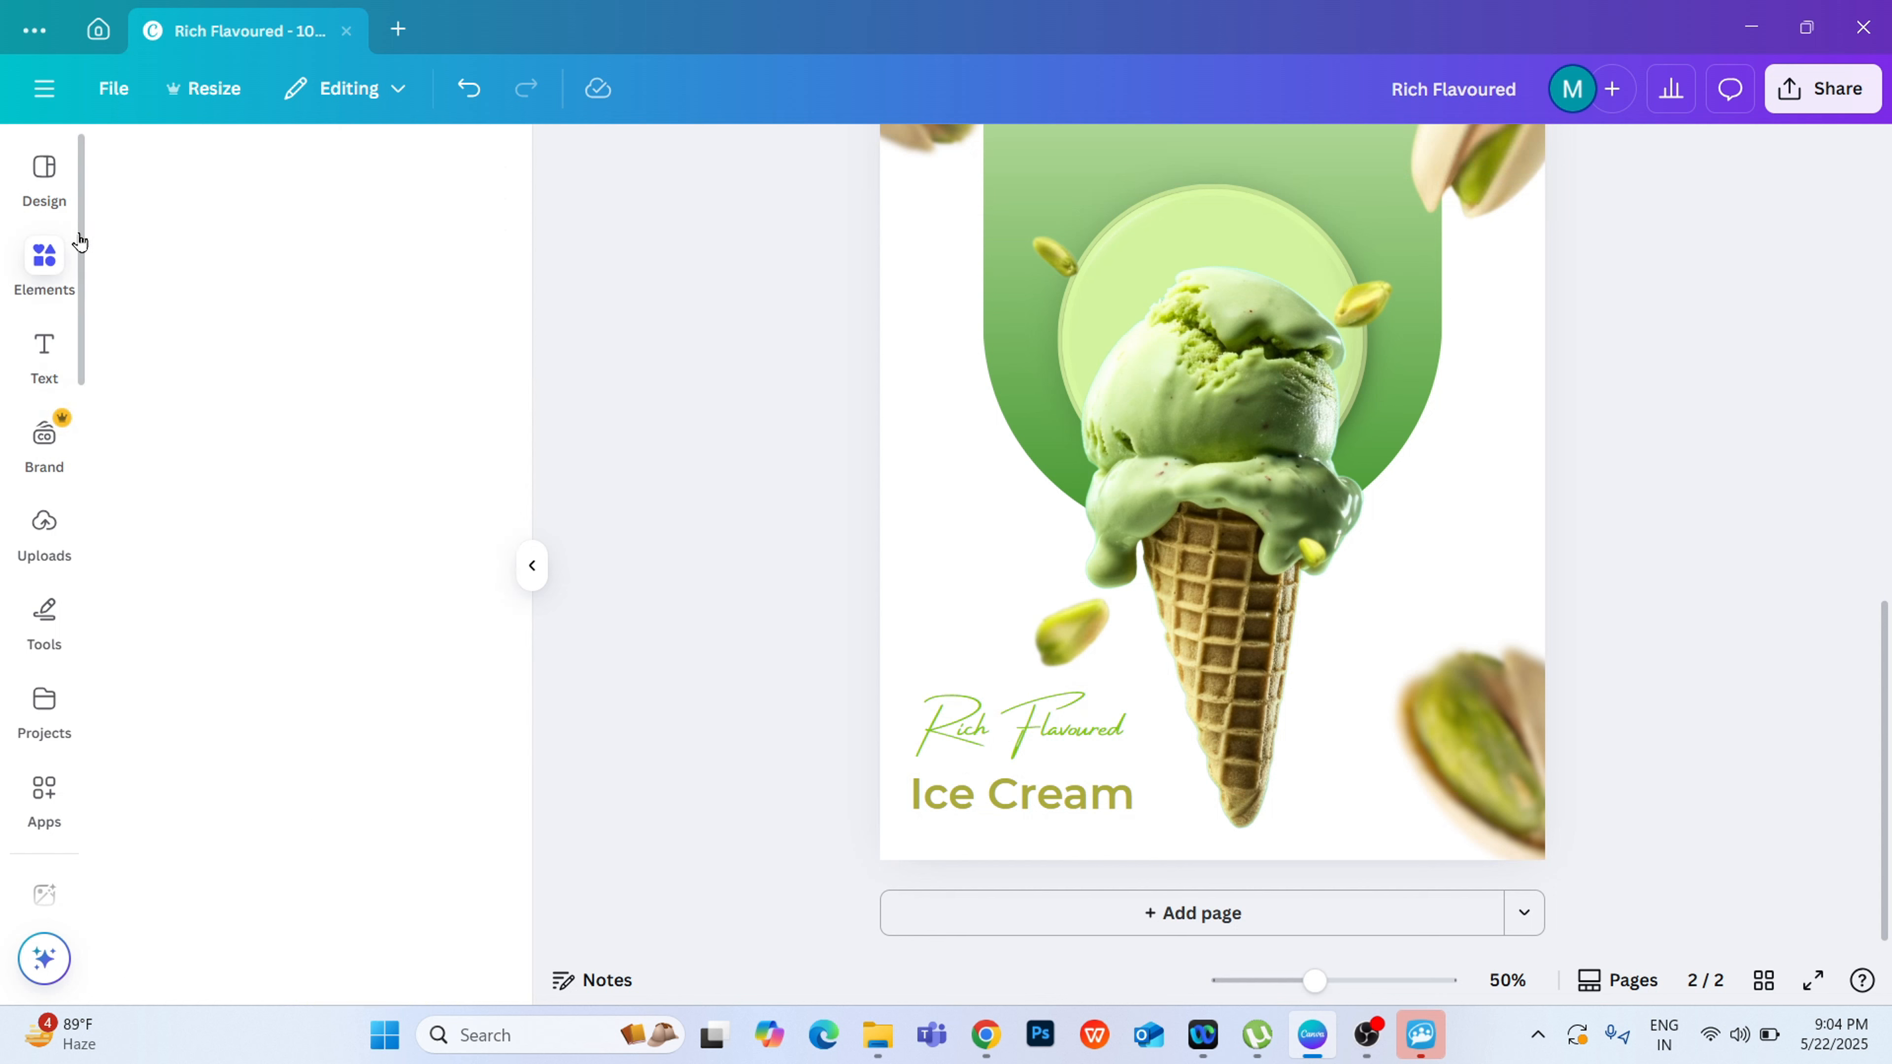
pyautogui.click(264, 164)
pyautogui.moveTo(240, 173); pyautogui.dragTo(164, 186)
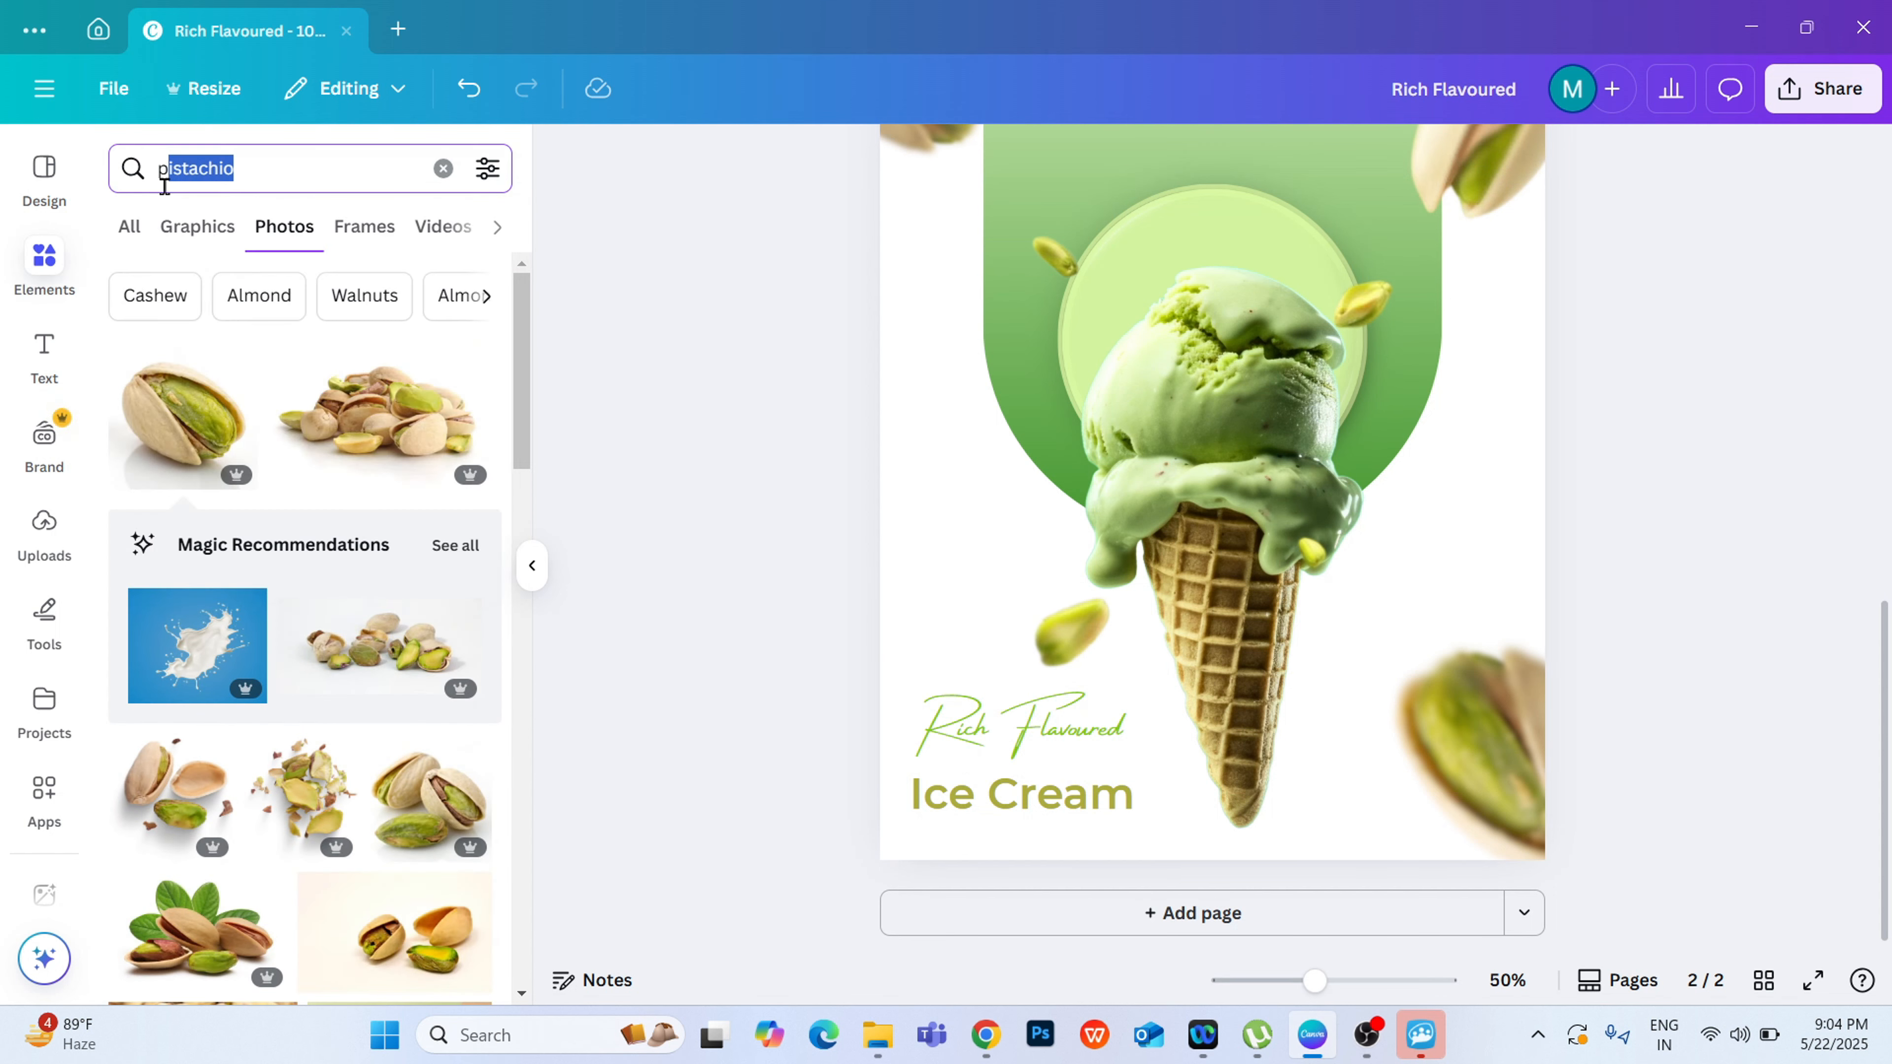
pyautogui.write('\\')
pyautogui.press('BackSpace')
pyautogui.press('BackSpace')
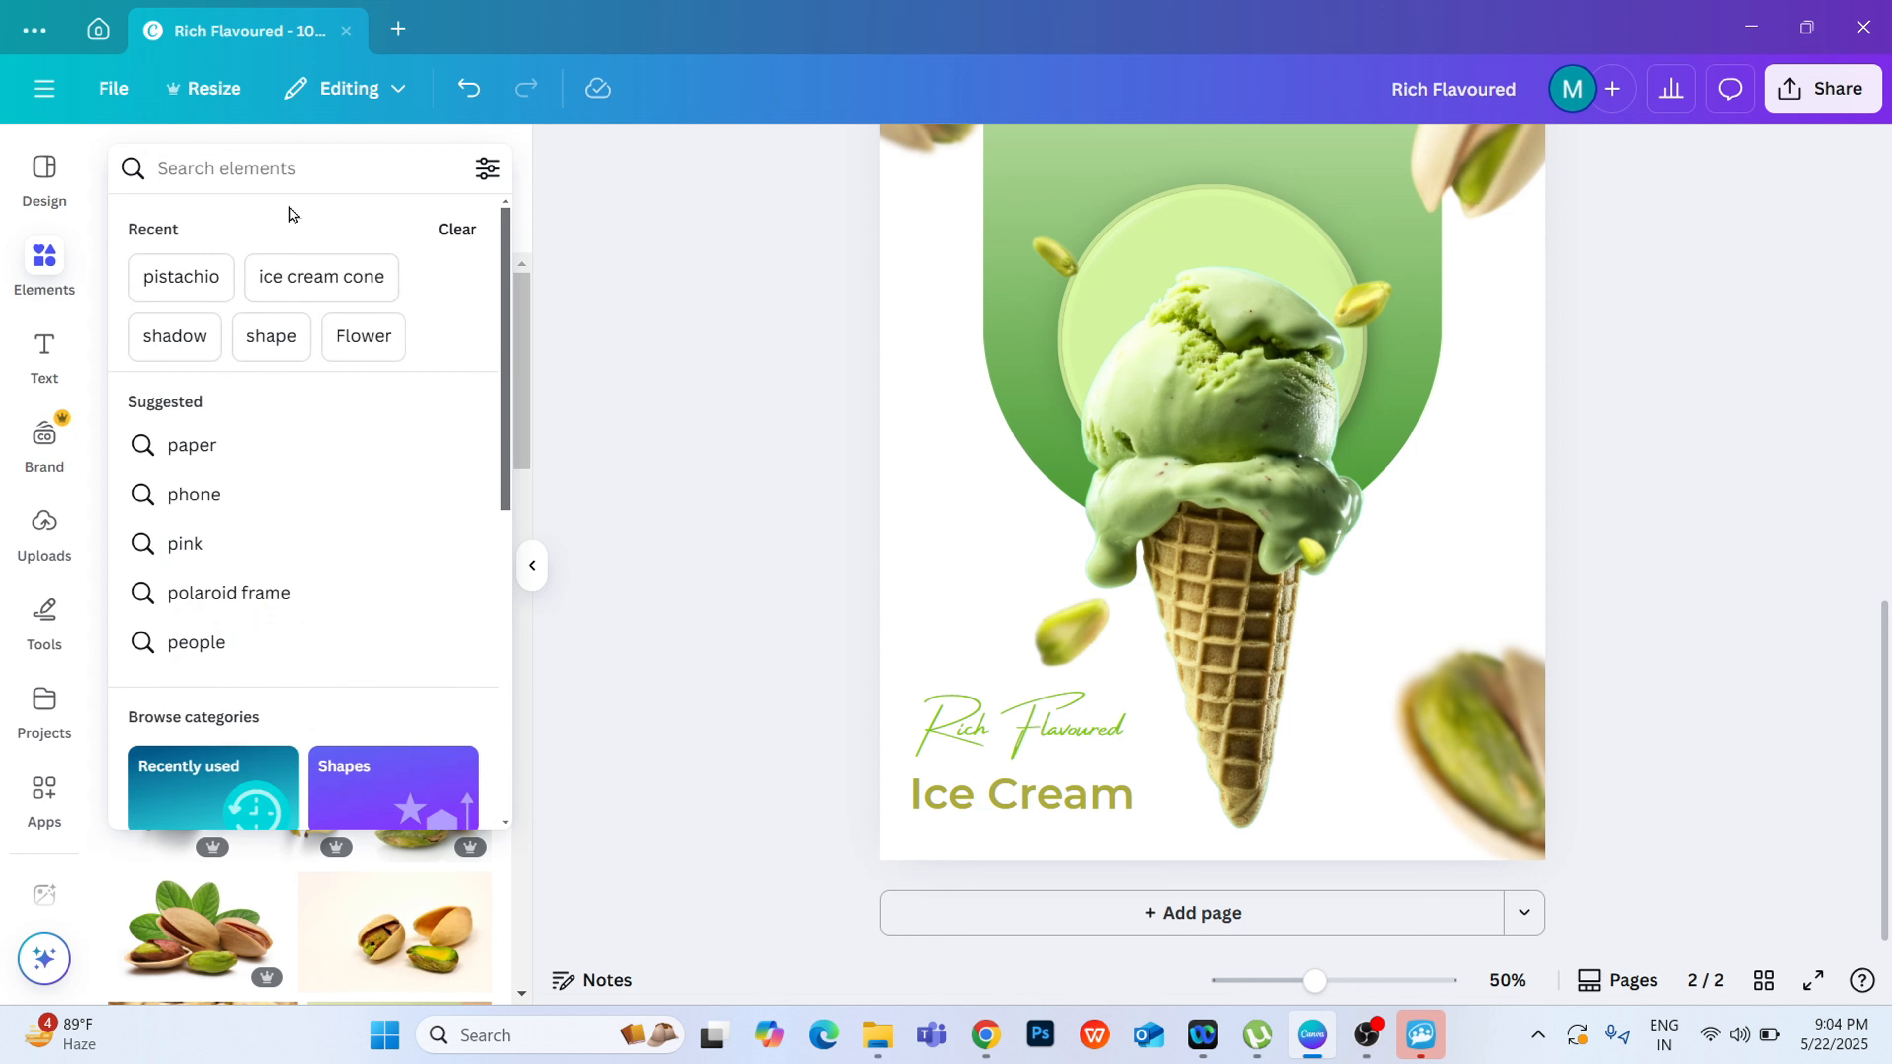
pyautogui.write('o')
pyautogui.press('BackSpace')
pyautogui.write('po')
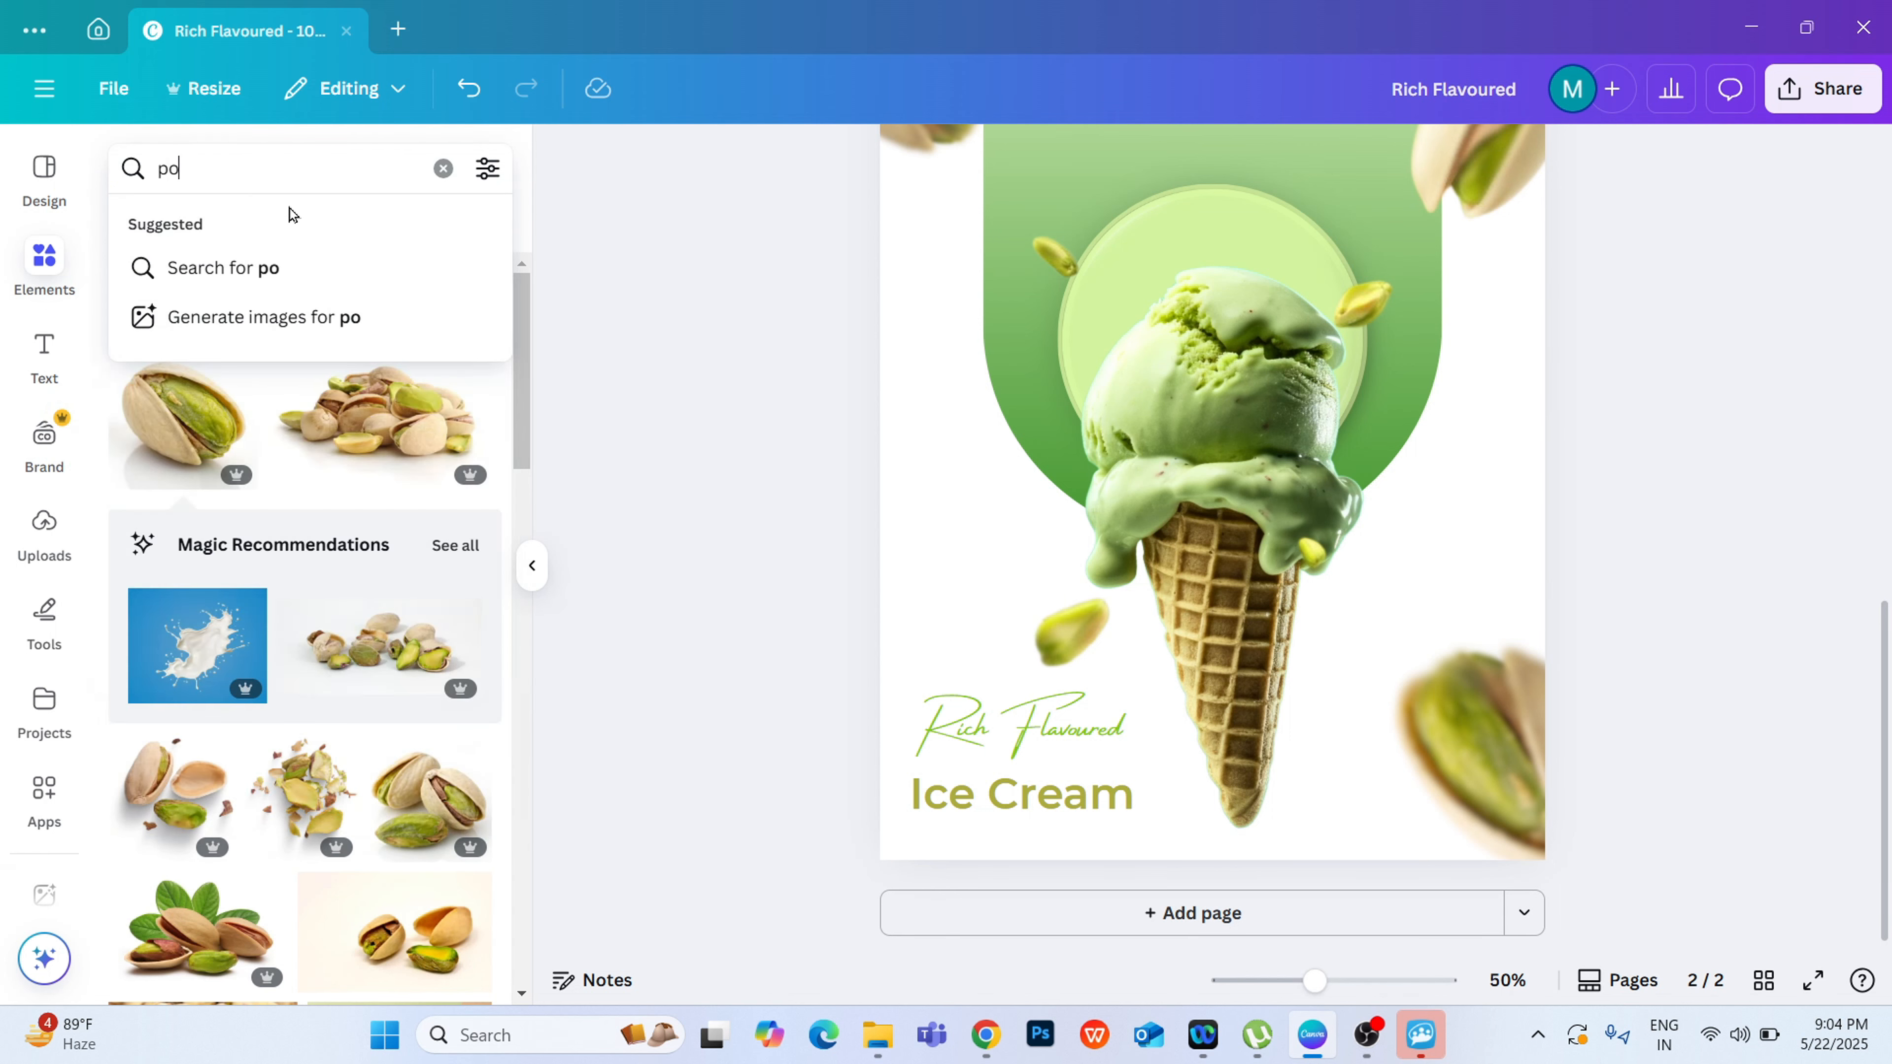
pyautogui.write('lythen')
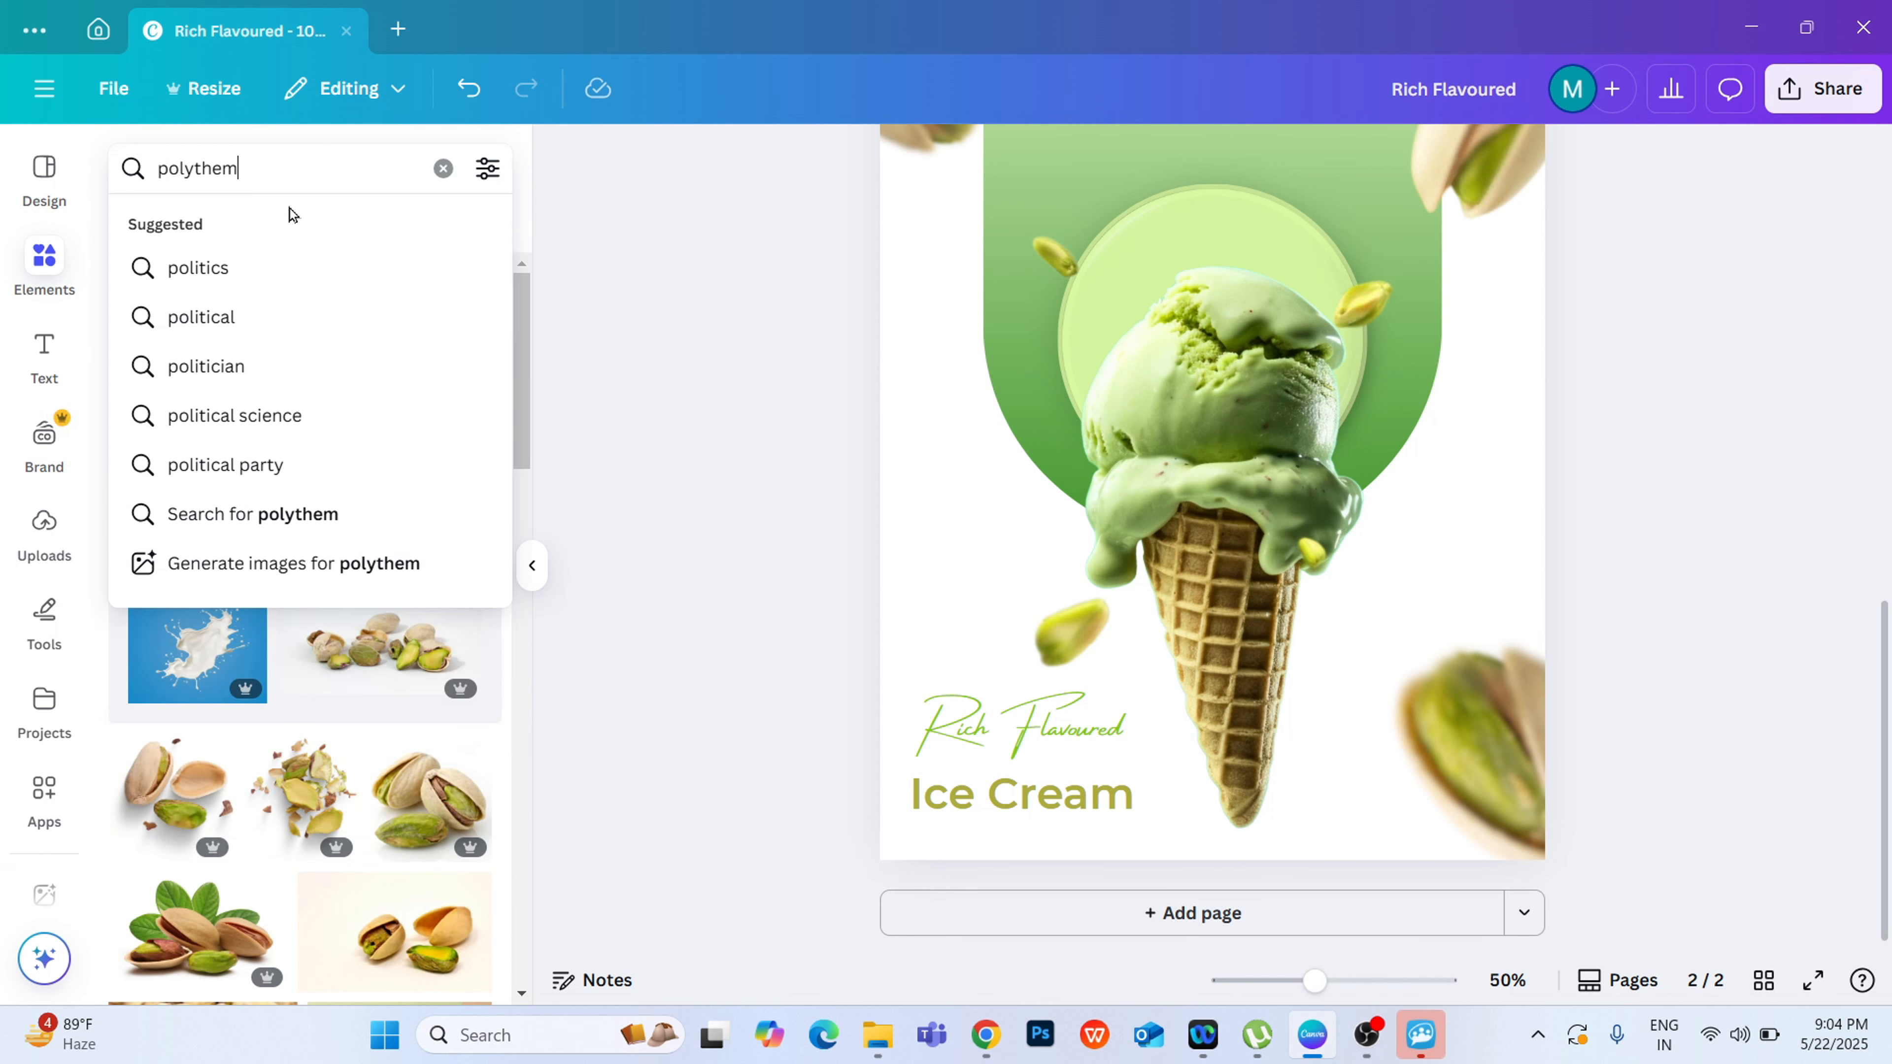
pyautogui.press('BackSpace')
pyautogui.write('ne layer')
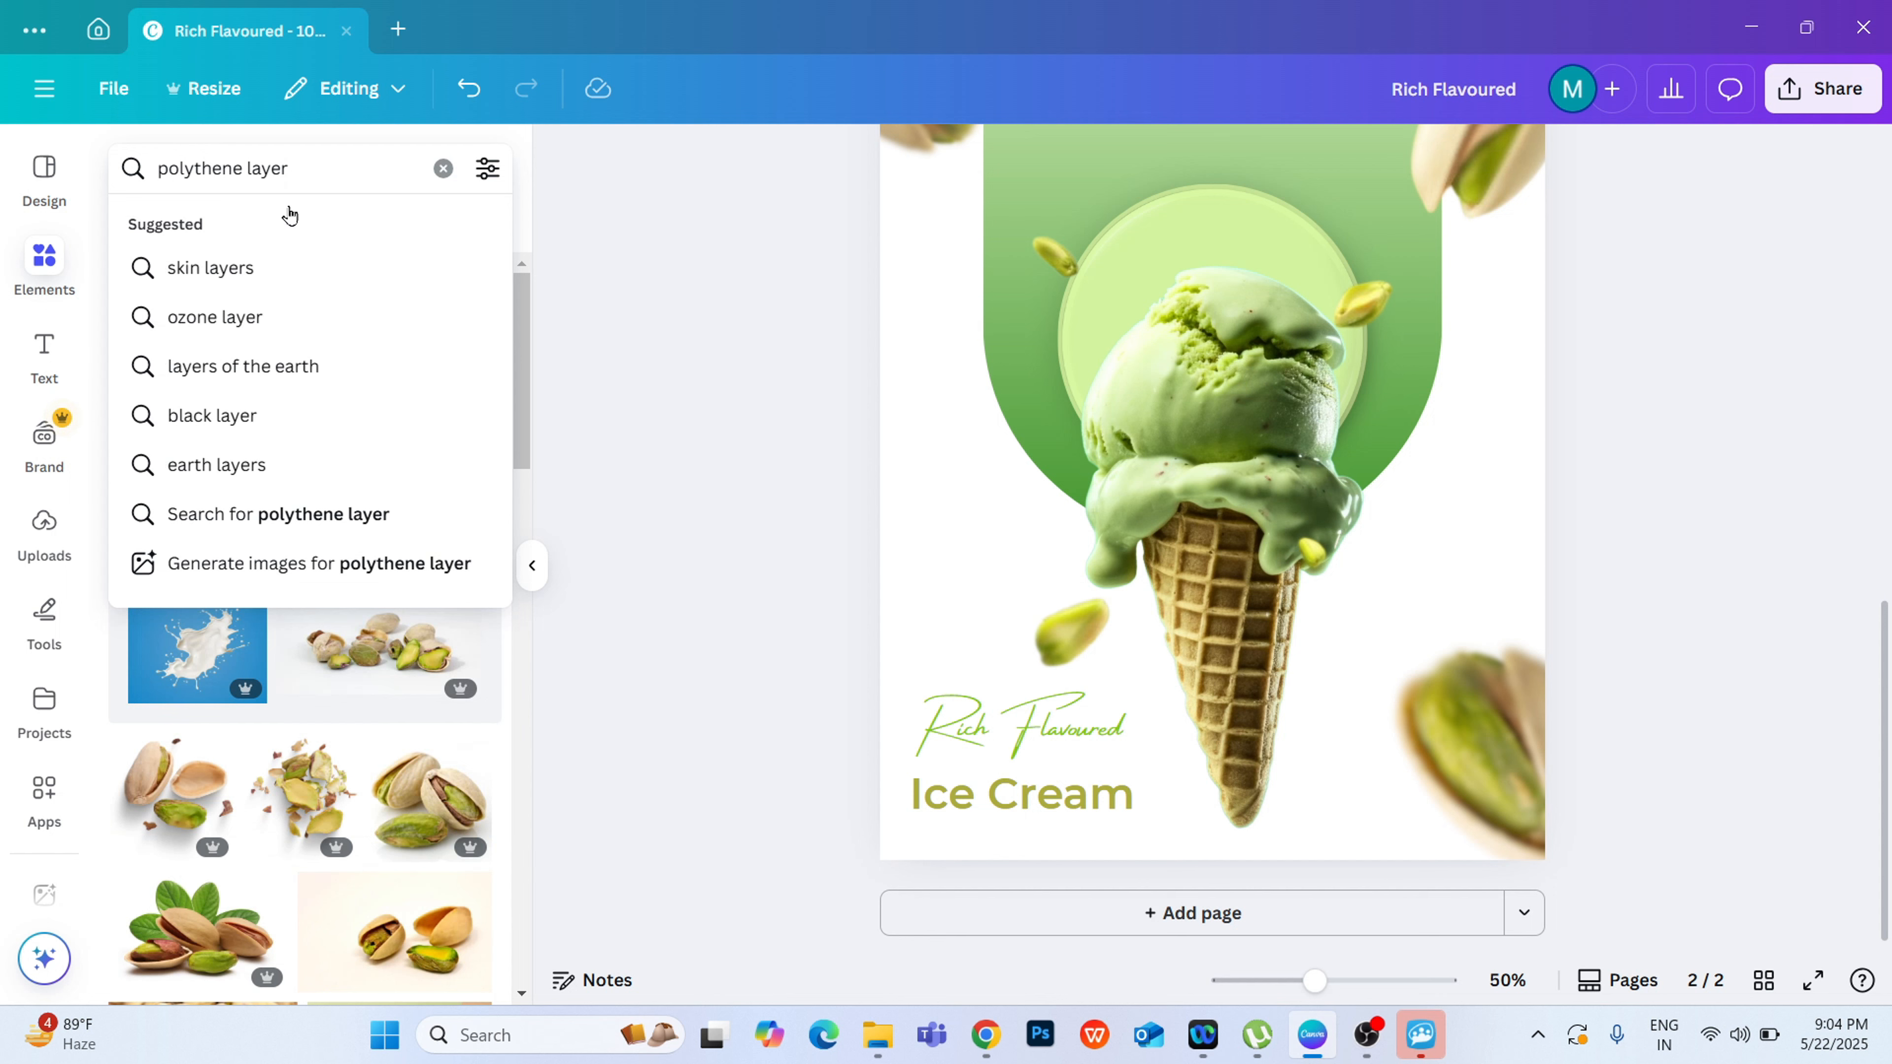
pyautogui.press('Return')
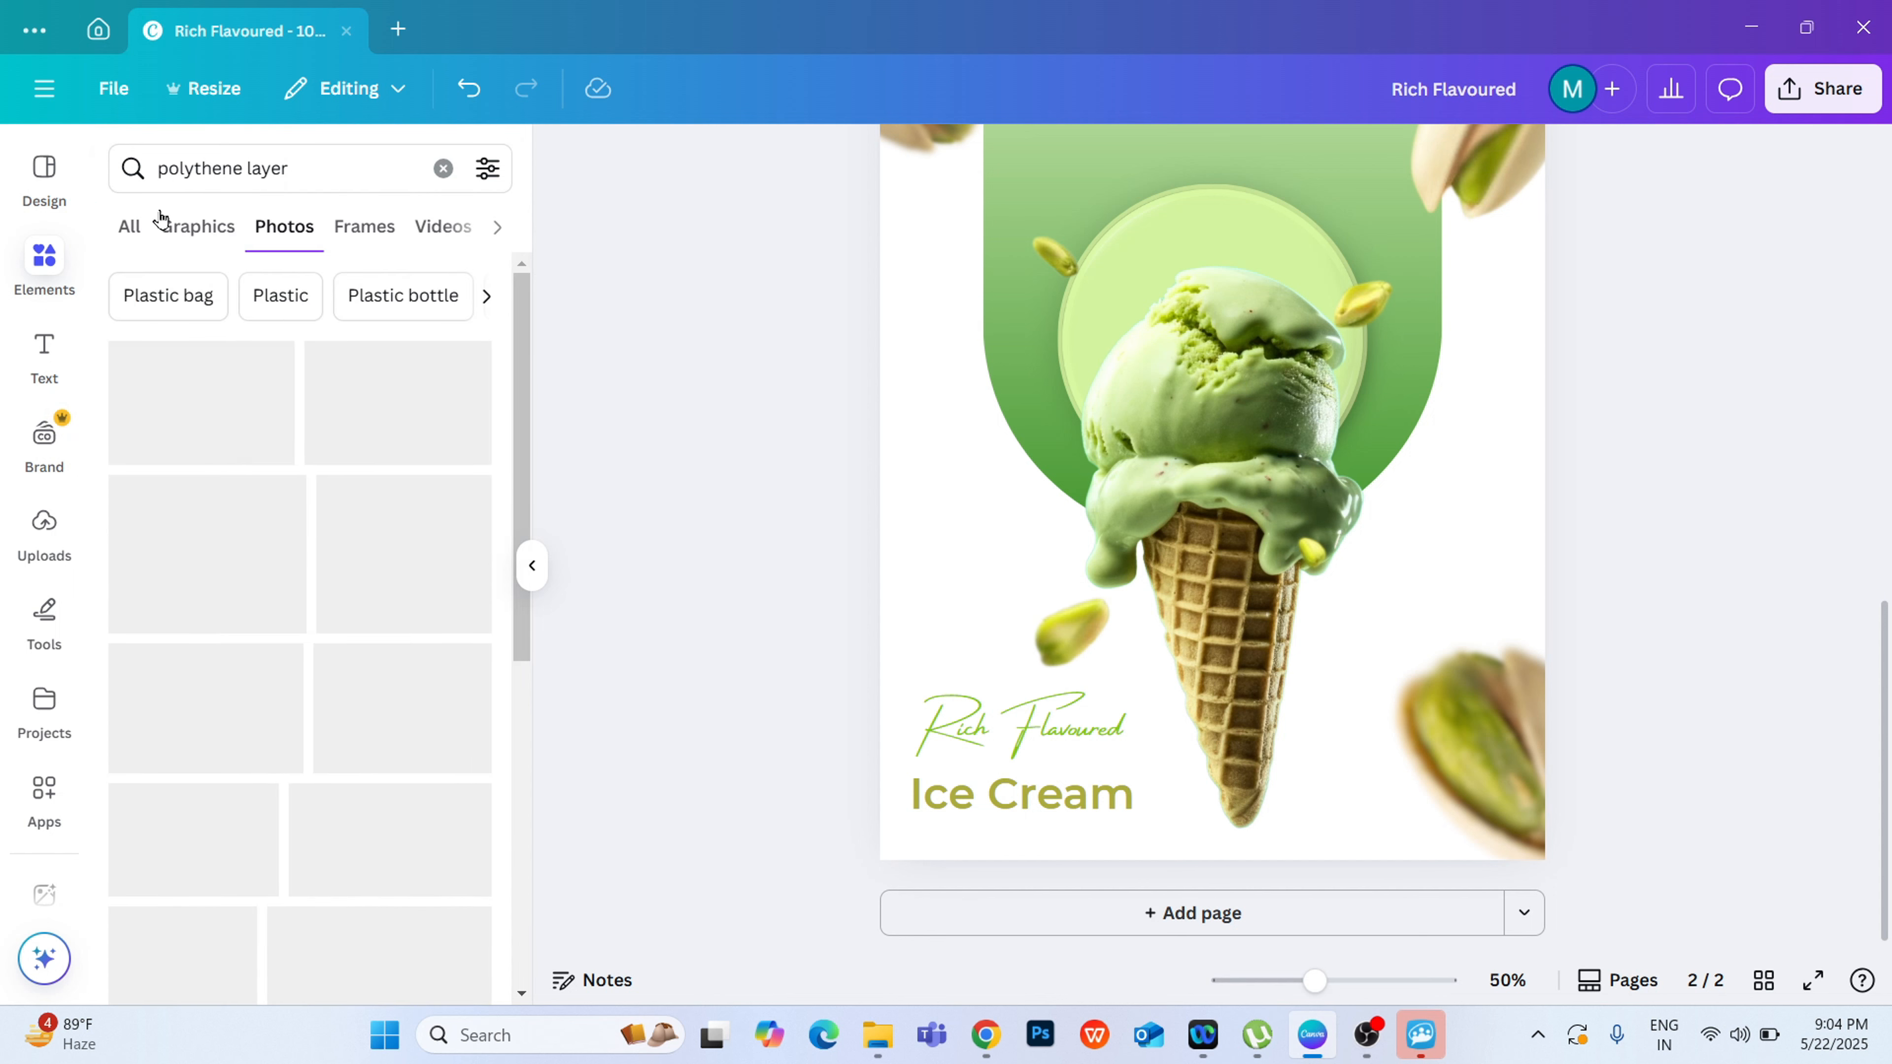
pyautogui.click(165, 238)
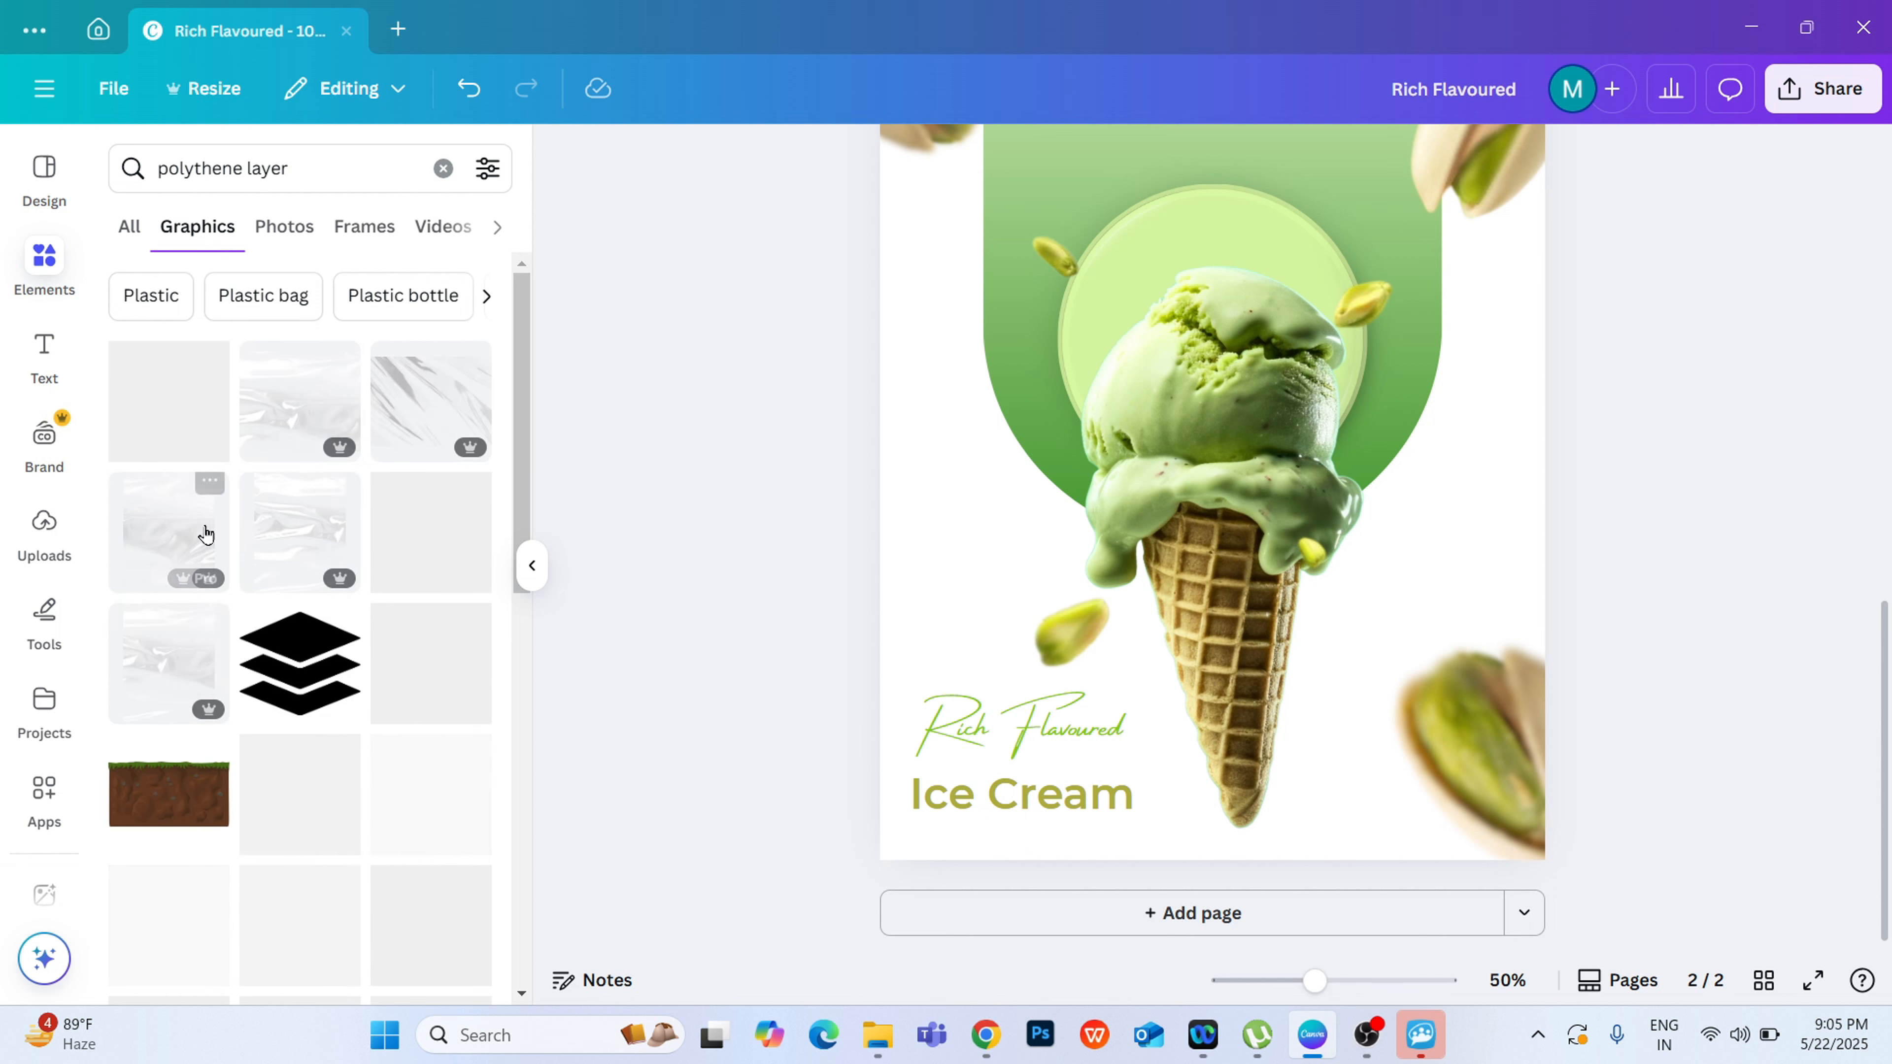
# Step: Add a translucent plastic-wrap graphic to page 2, align it with the page's upper-left corner and enlarge it to cover the poster
pyautogui.click(162, 542)
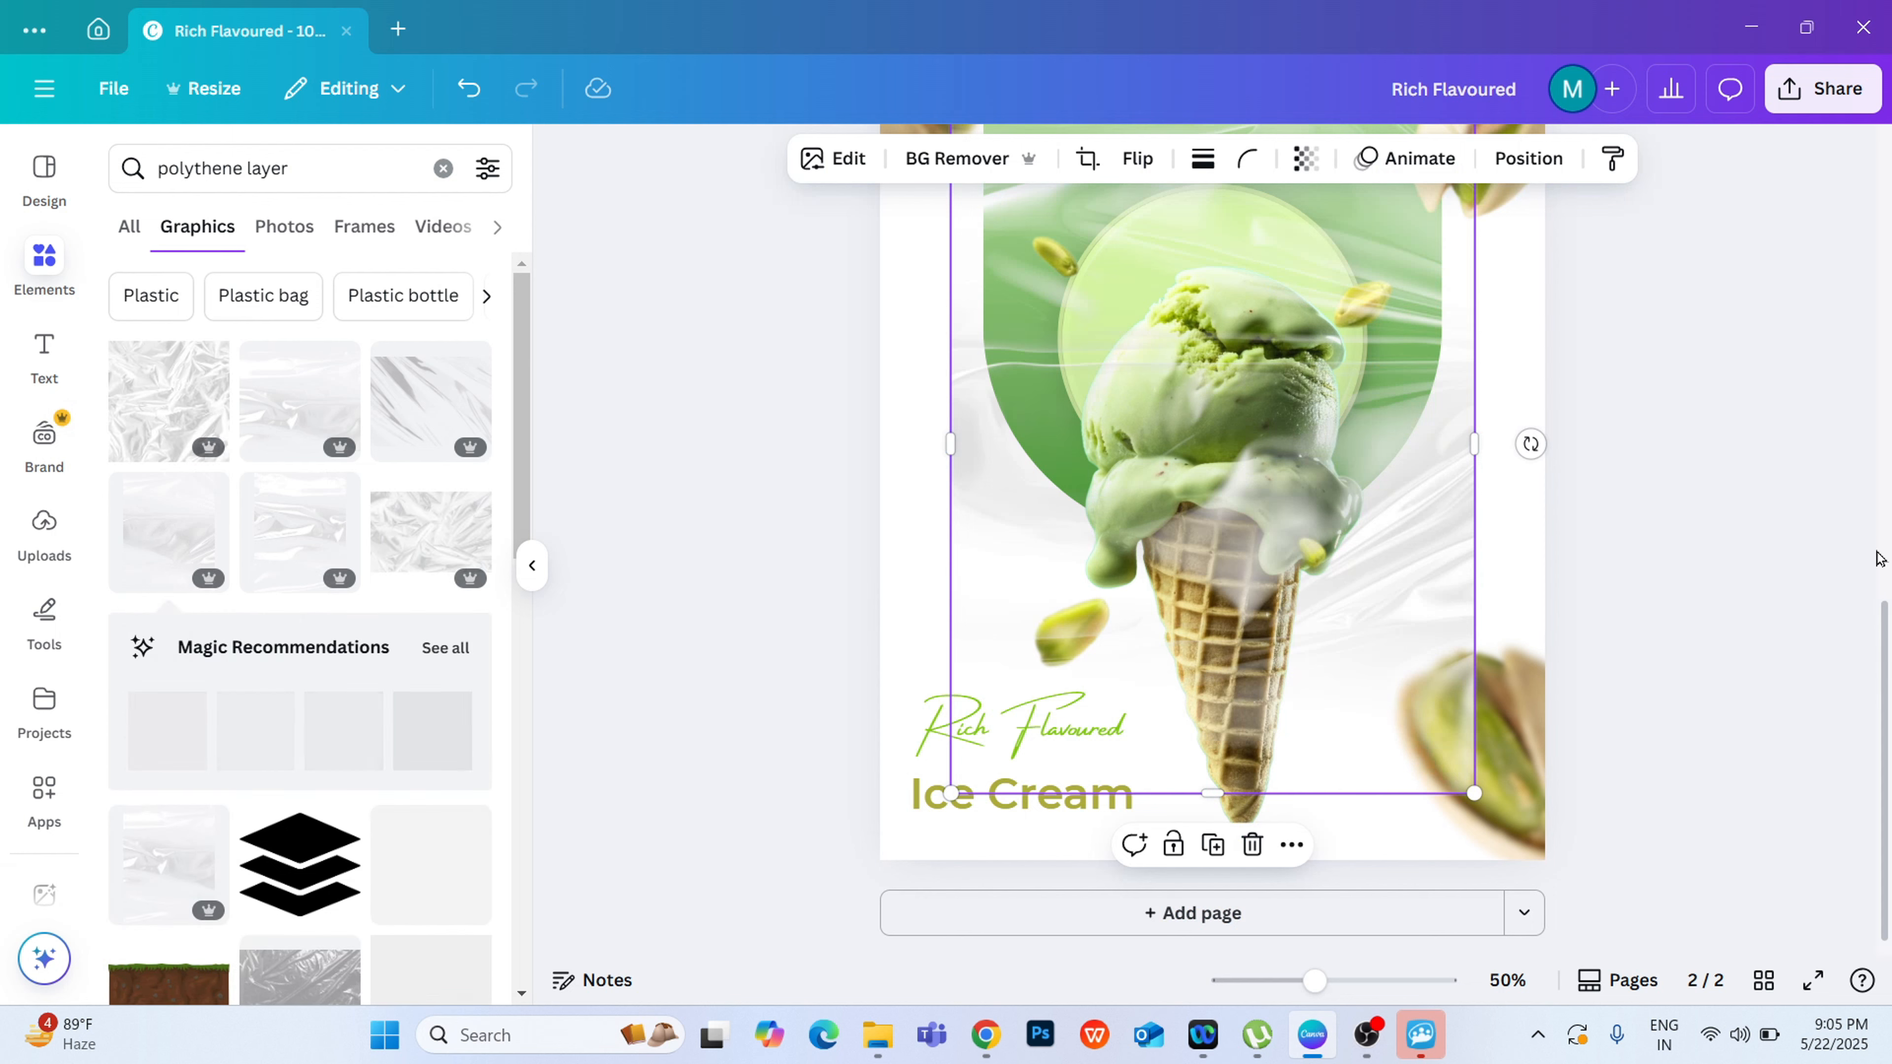
pyautogui.click(533, 568)
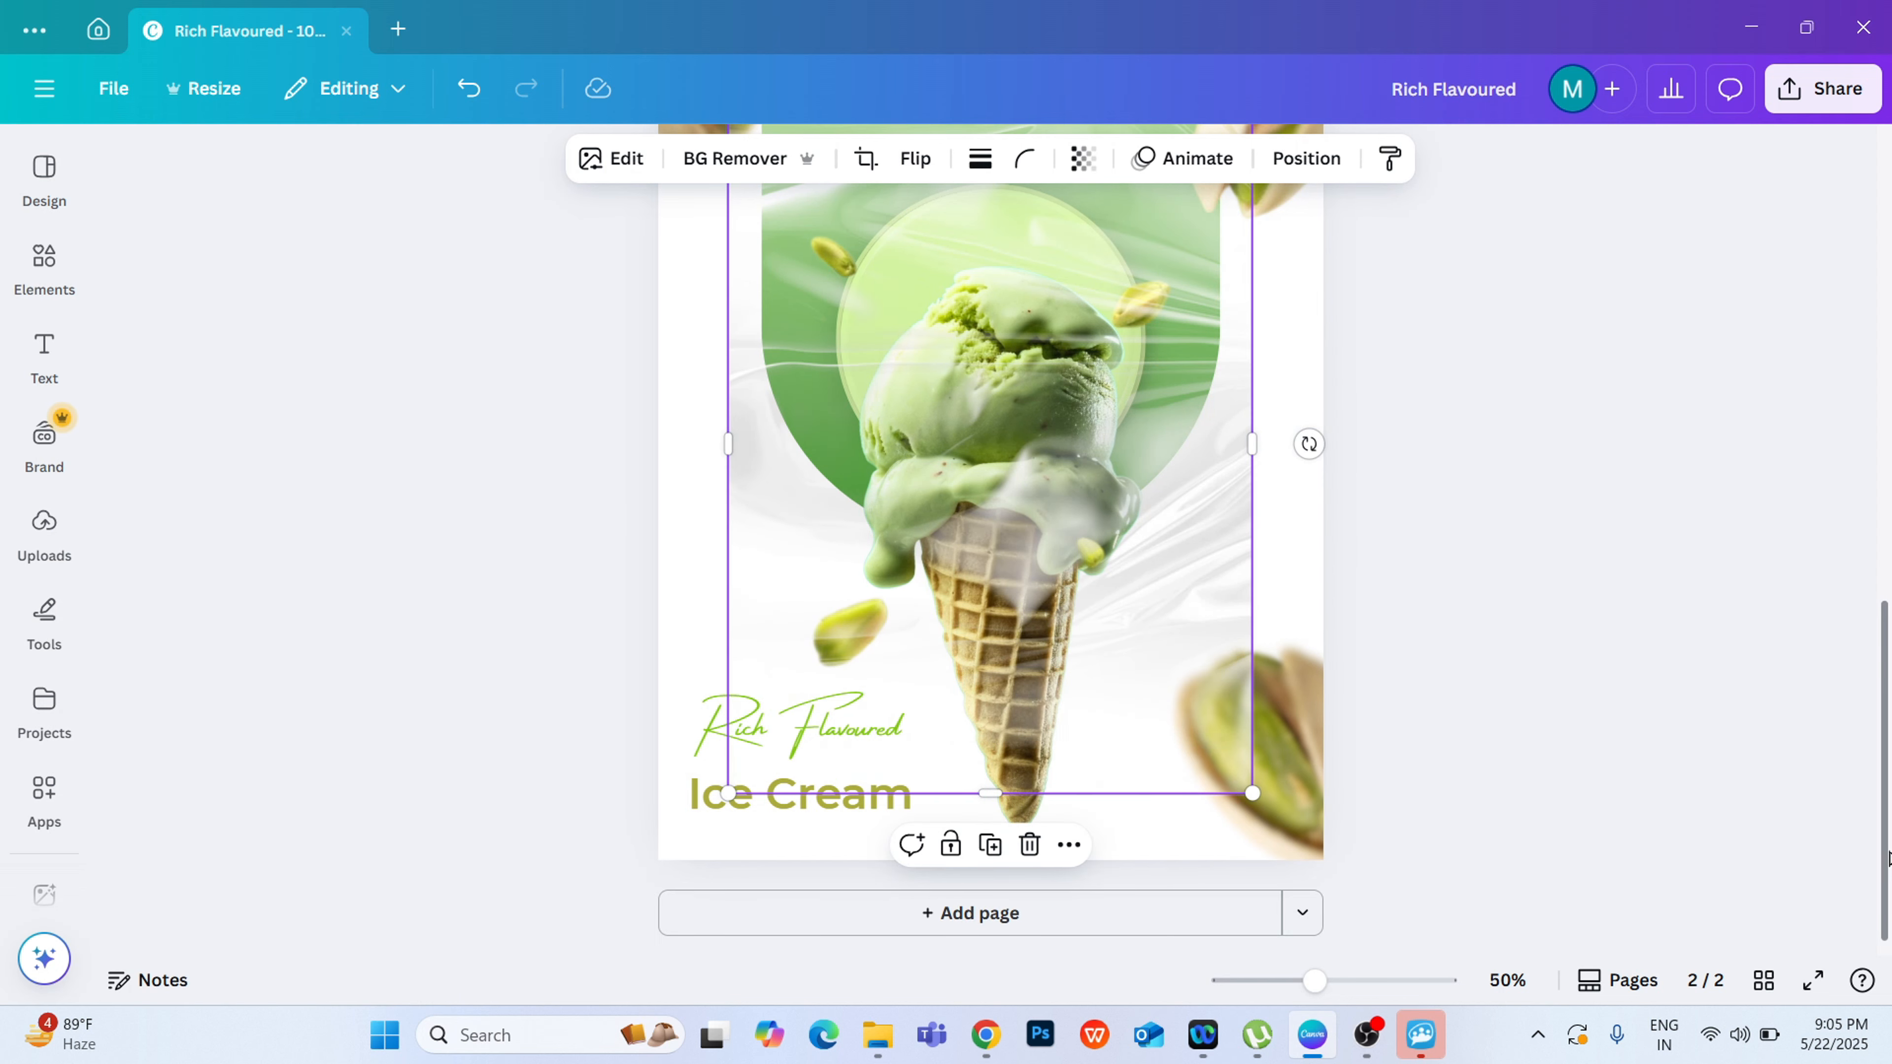
pyautogui.scroll(3, 1884, 826)
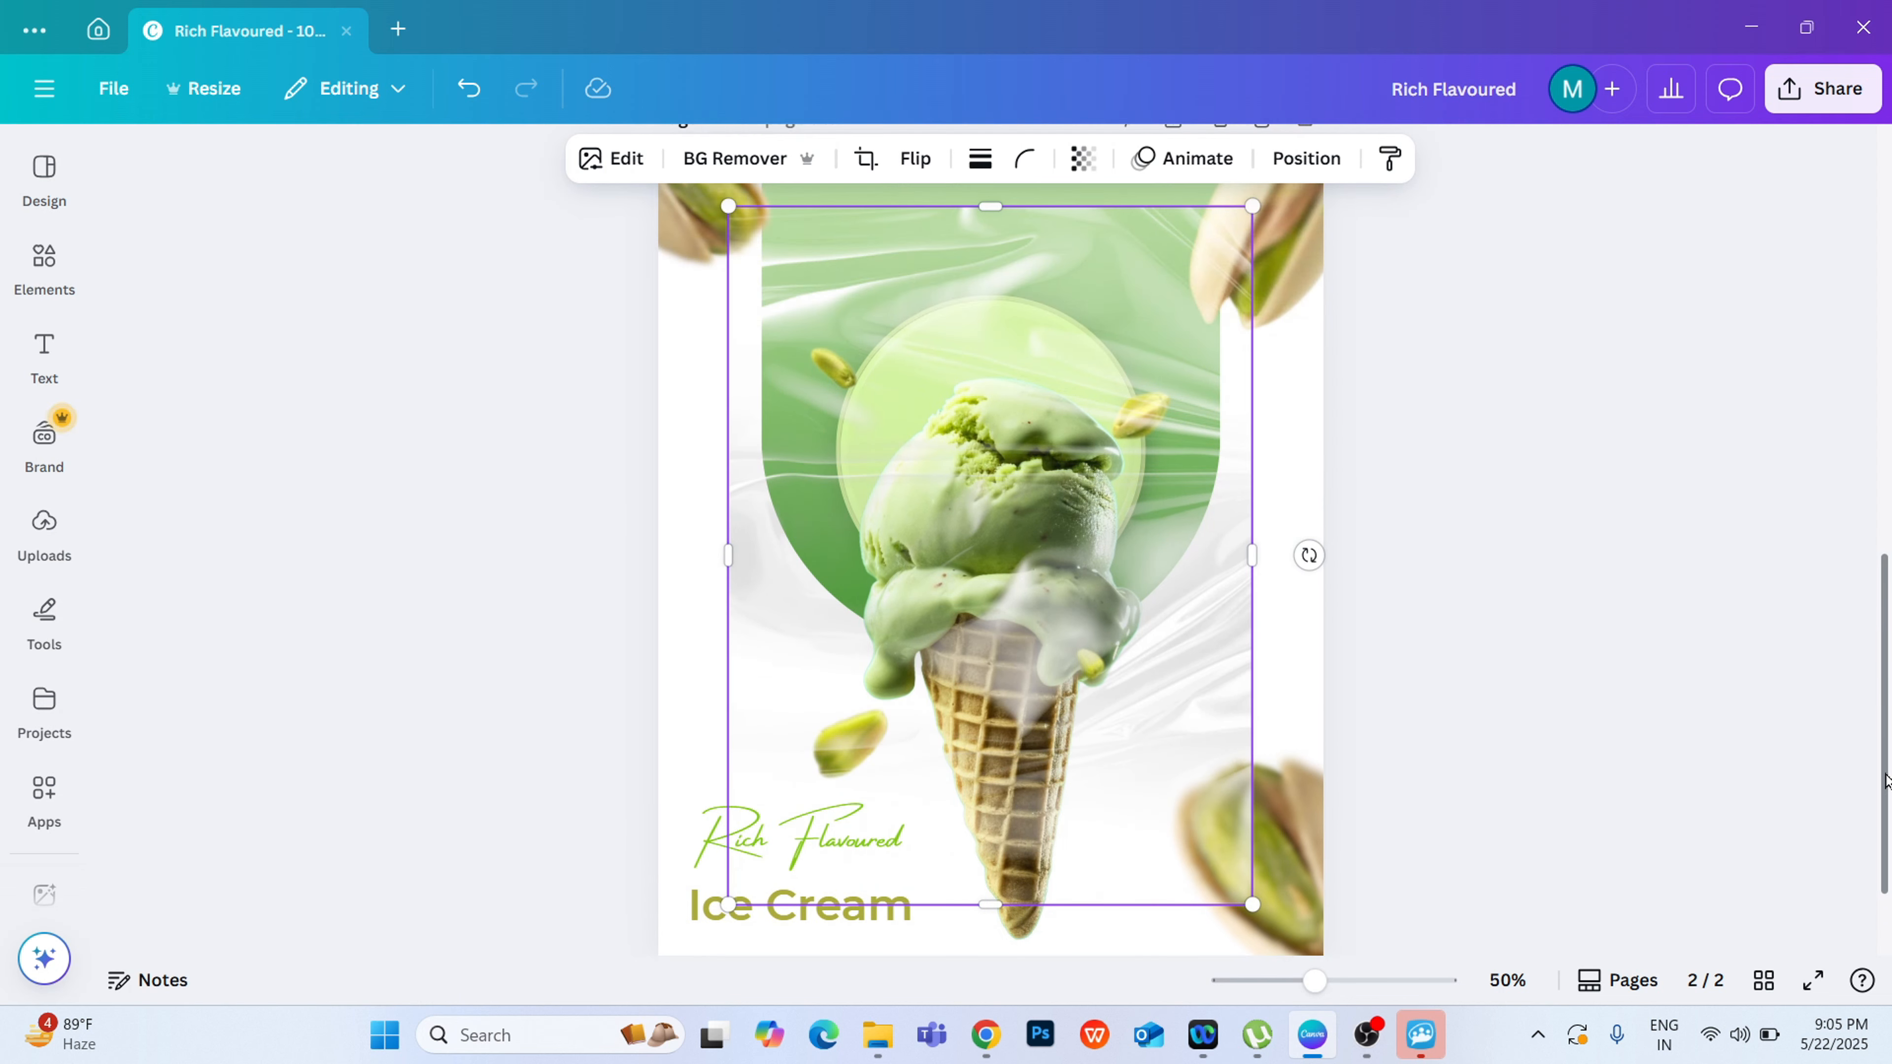
pyautogui.moveTo(1106, 811); pyautogui.dragTo(1032, 728)
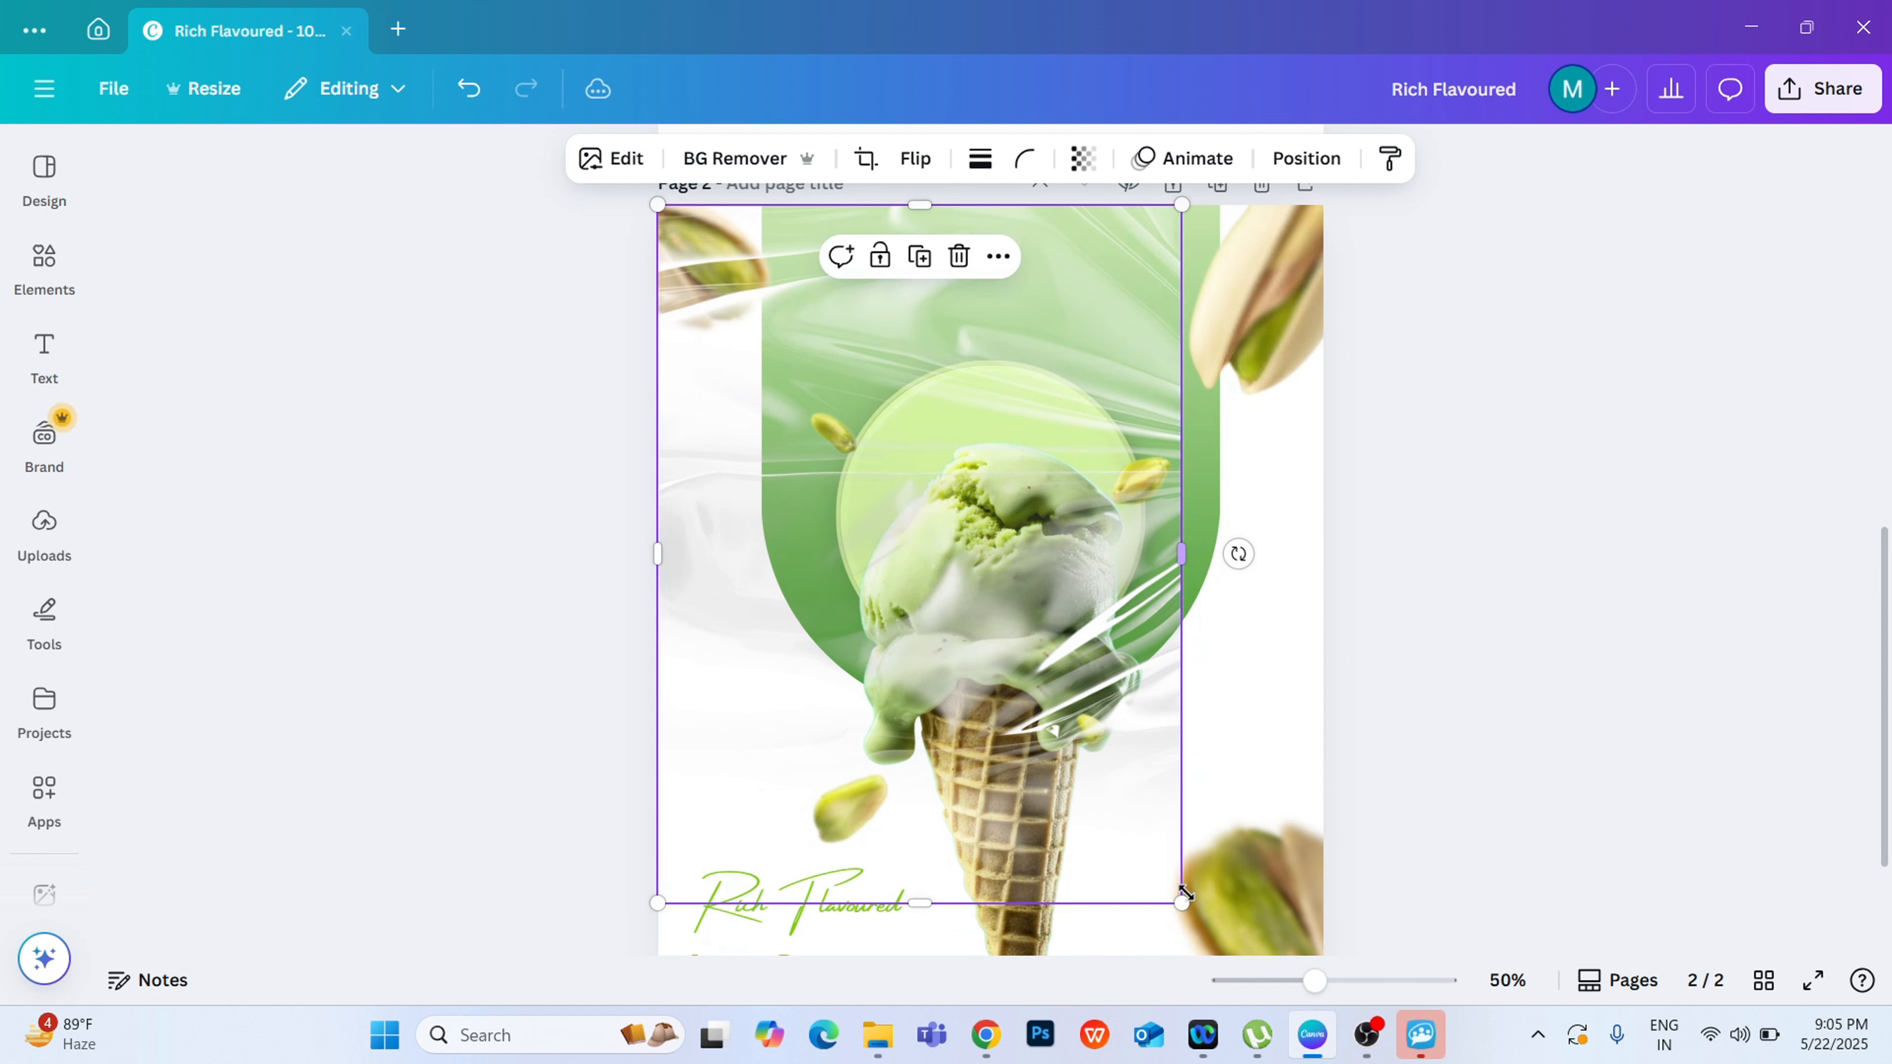
pyautogui.moveTo(1183, 905); pyautogui.dragTo(1427, 1050)
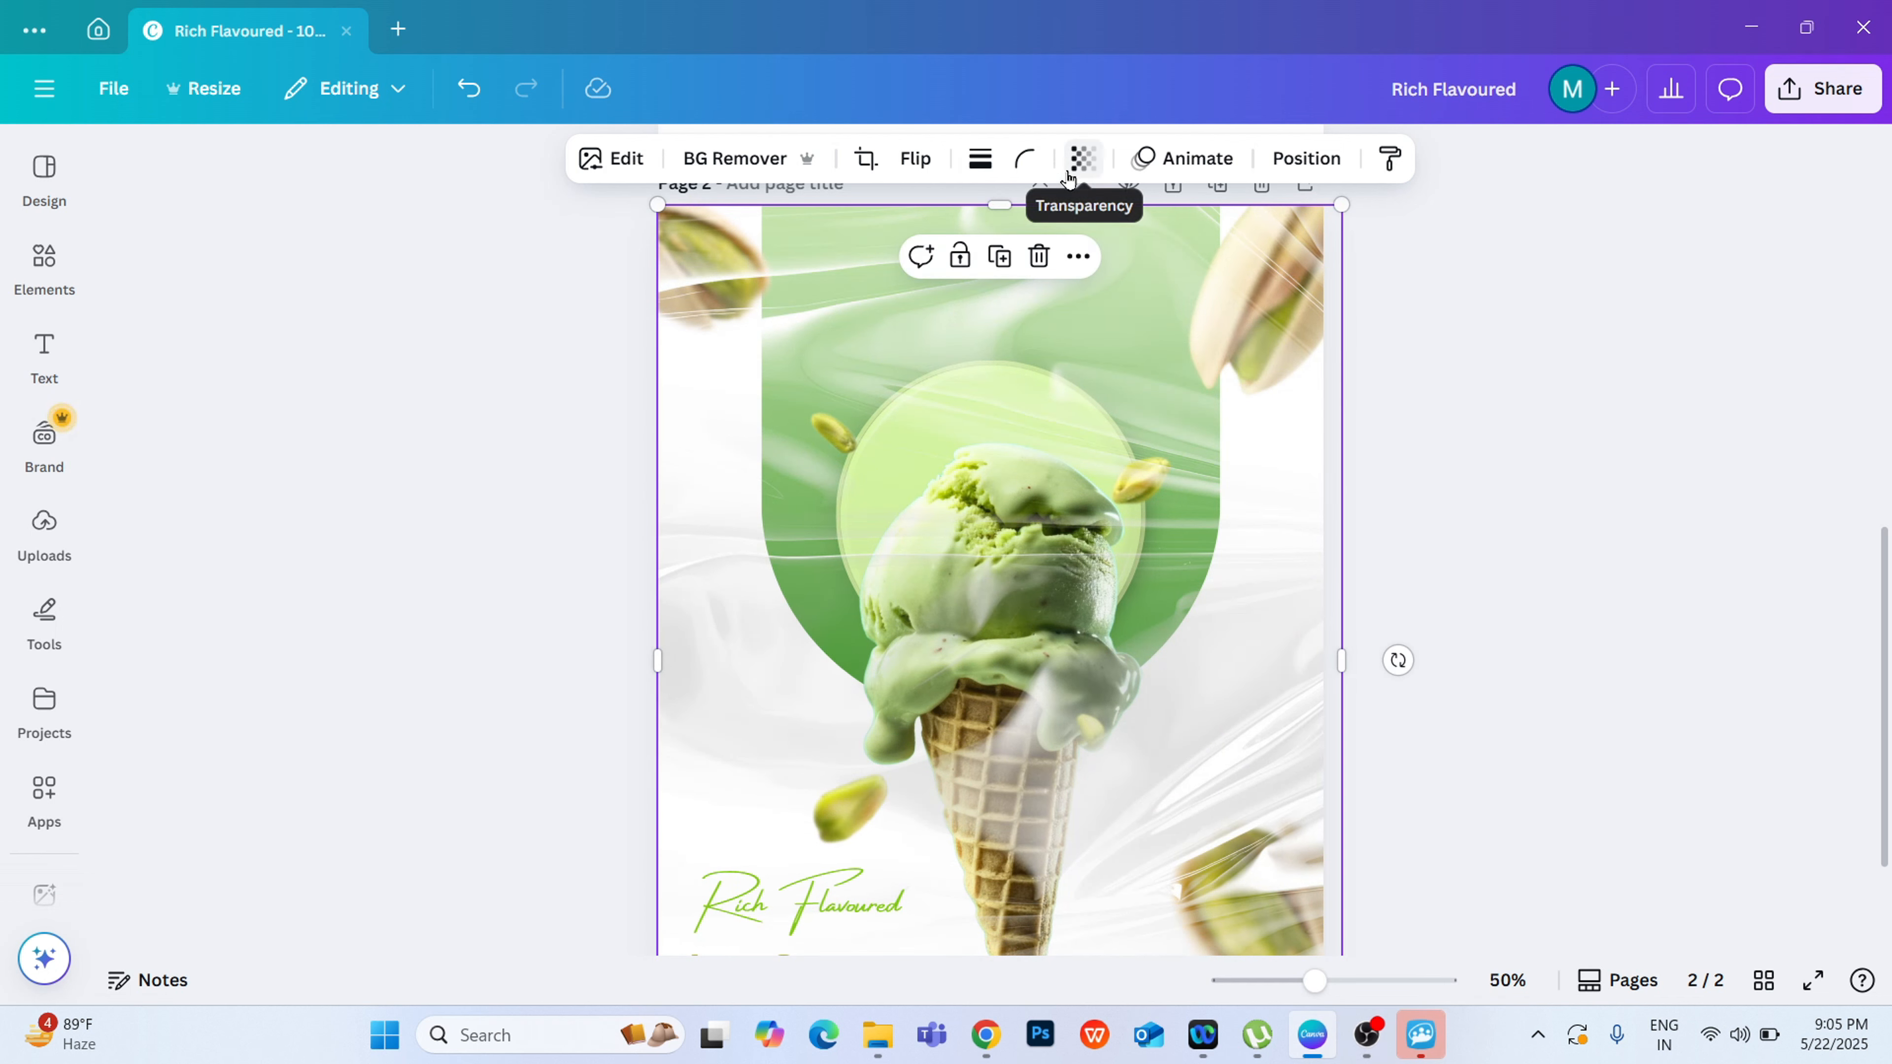
# Step: Lower the plastic overlay's opacity to a faint texture and compare the poster with the reference on page 1
pyautogui.click(1081, 159)
pyautogui.moveTo(1139, 271); pyautogui.dragTo(1019, 291)
pyautogui.click(1705, 413)
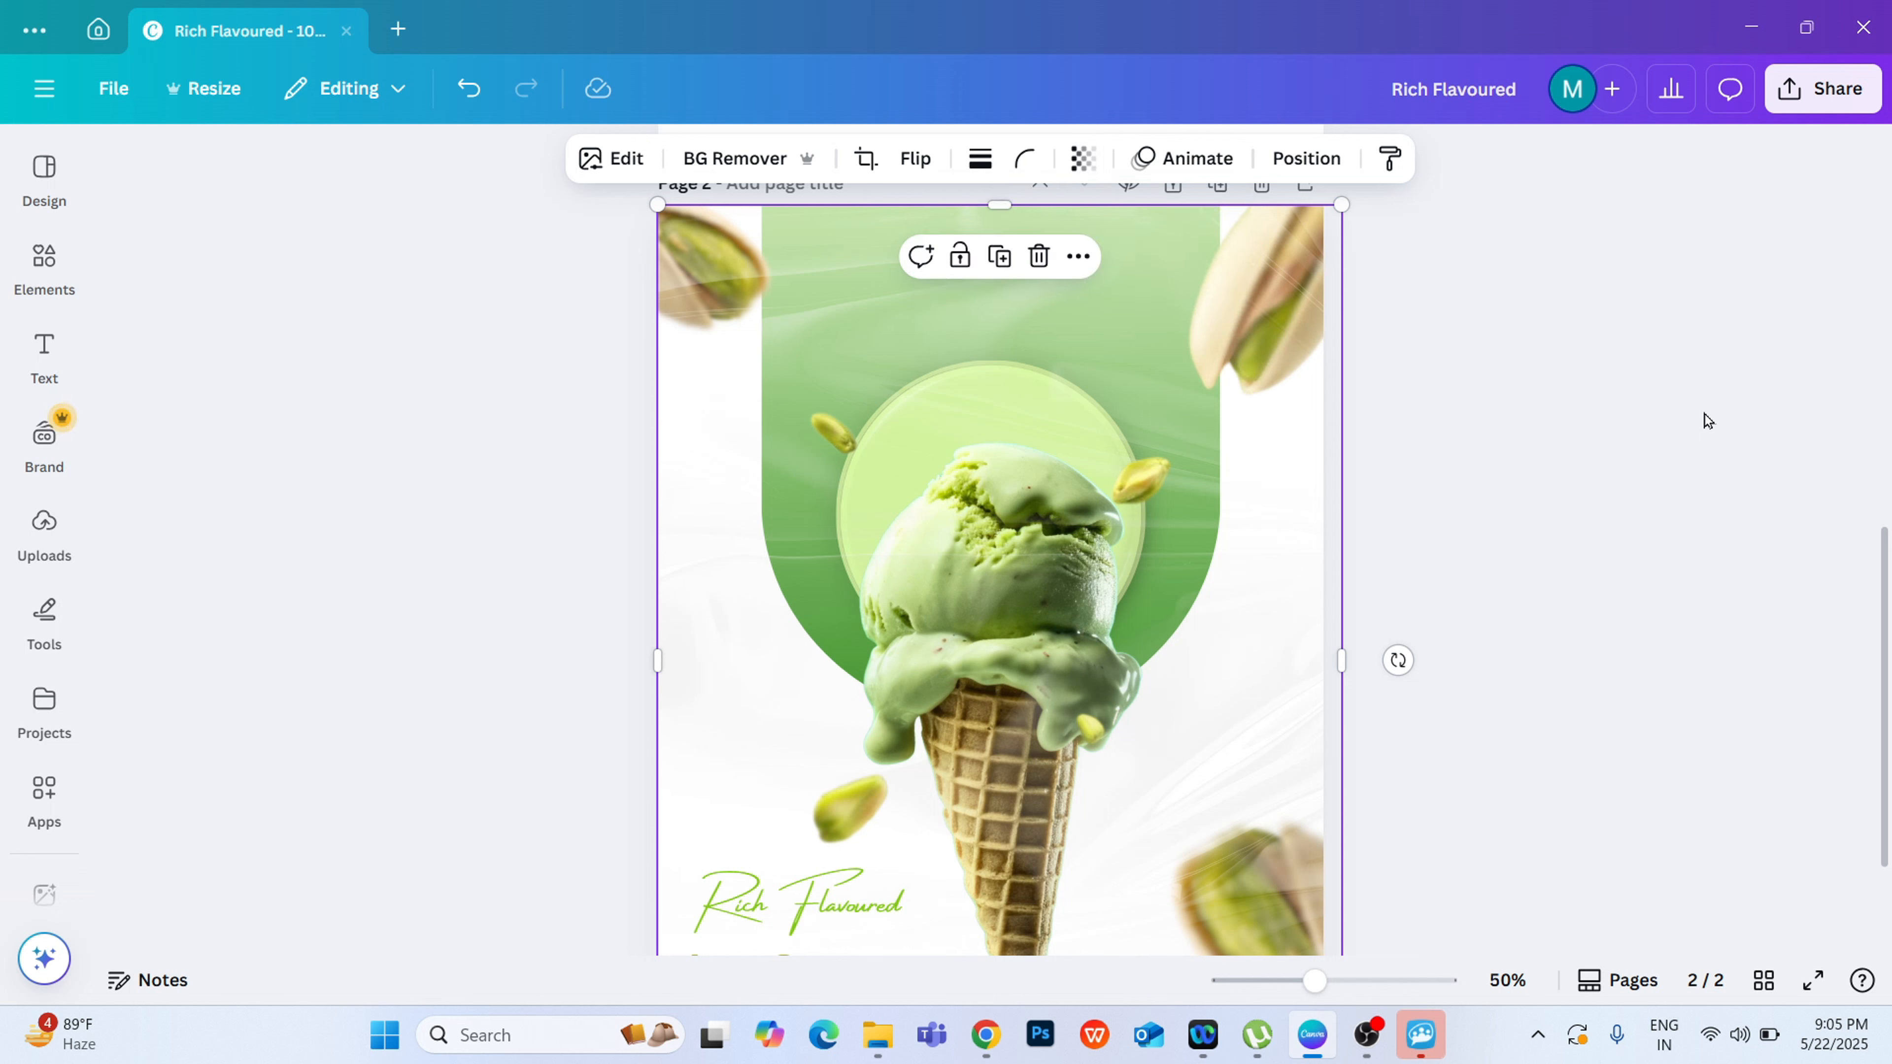
pyautogui.click(1704, 413)
pyautogui.scroll(-3, 1581, 616)
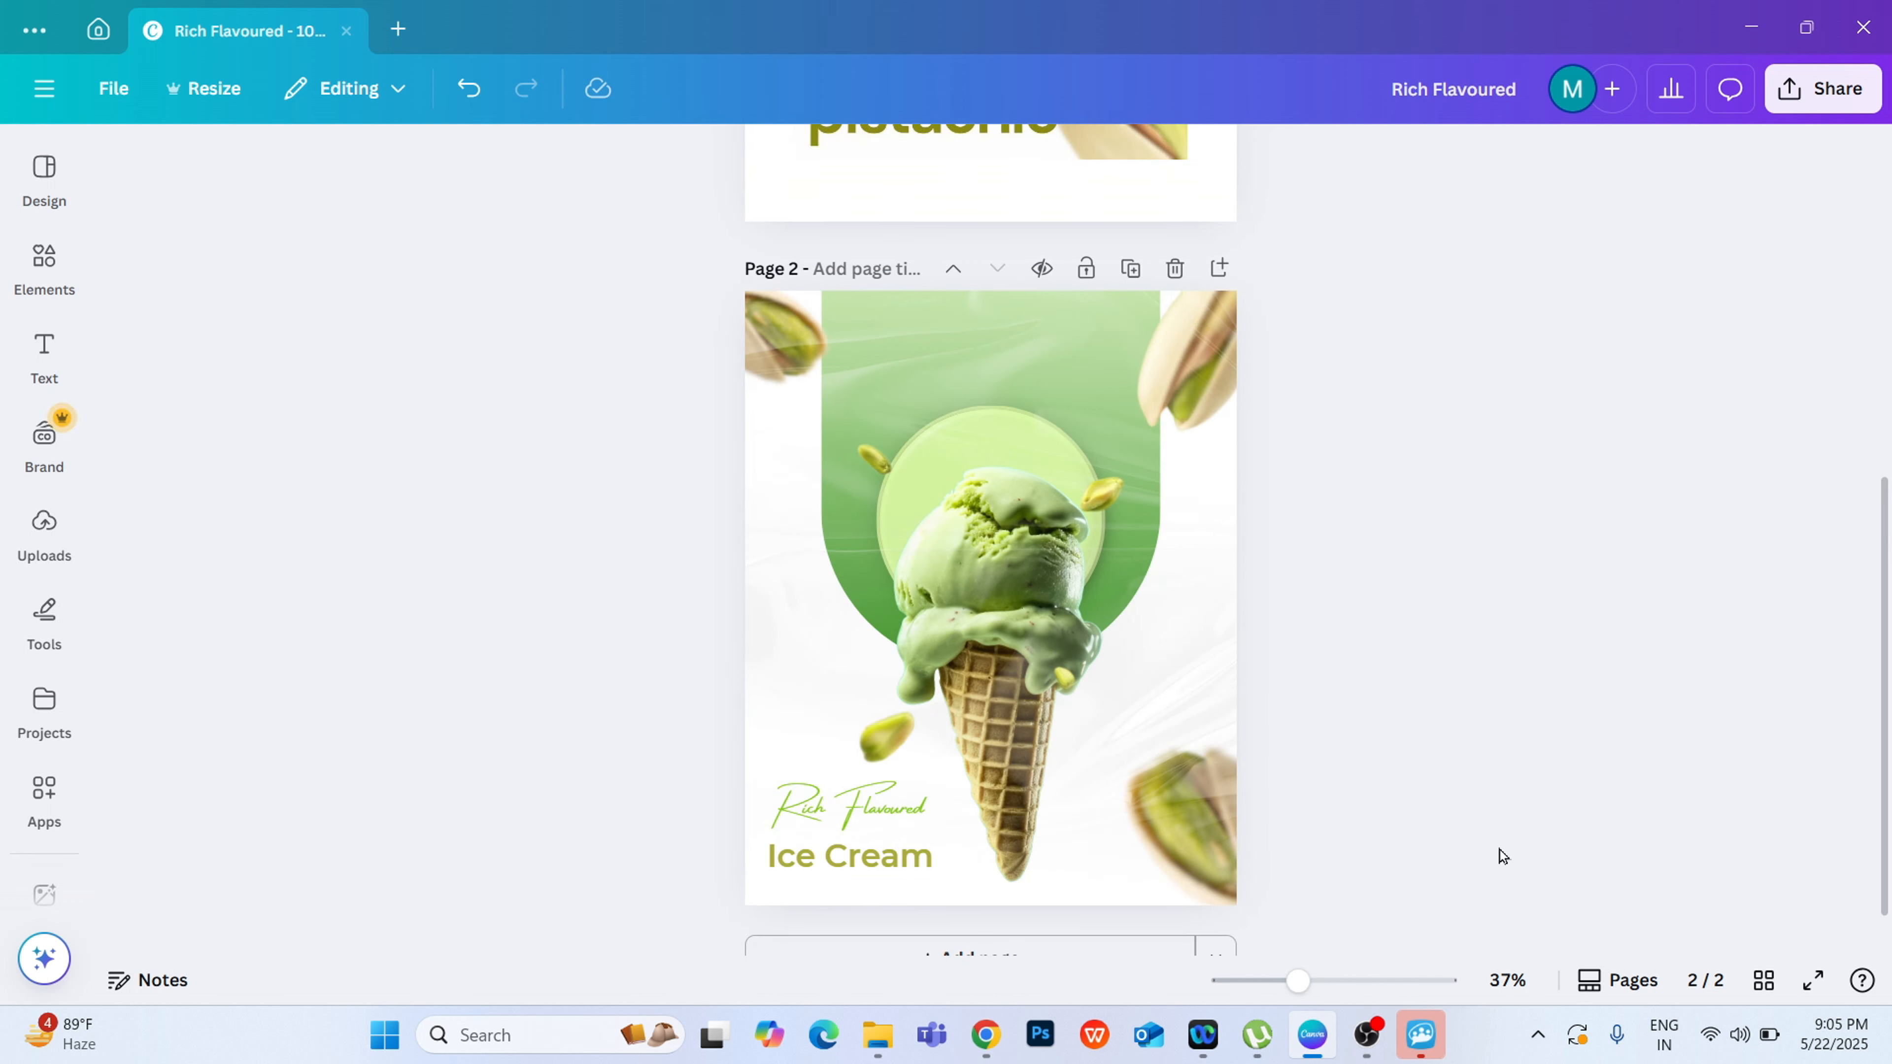
pyautogui.moveTo(1883, 852); pyautogui.dragTo(1888, 538)
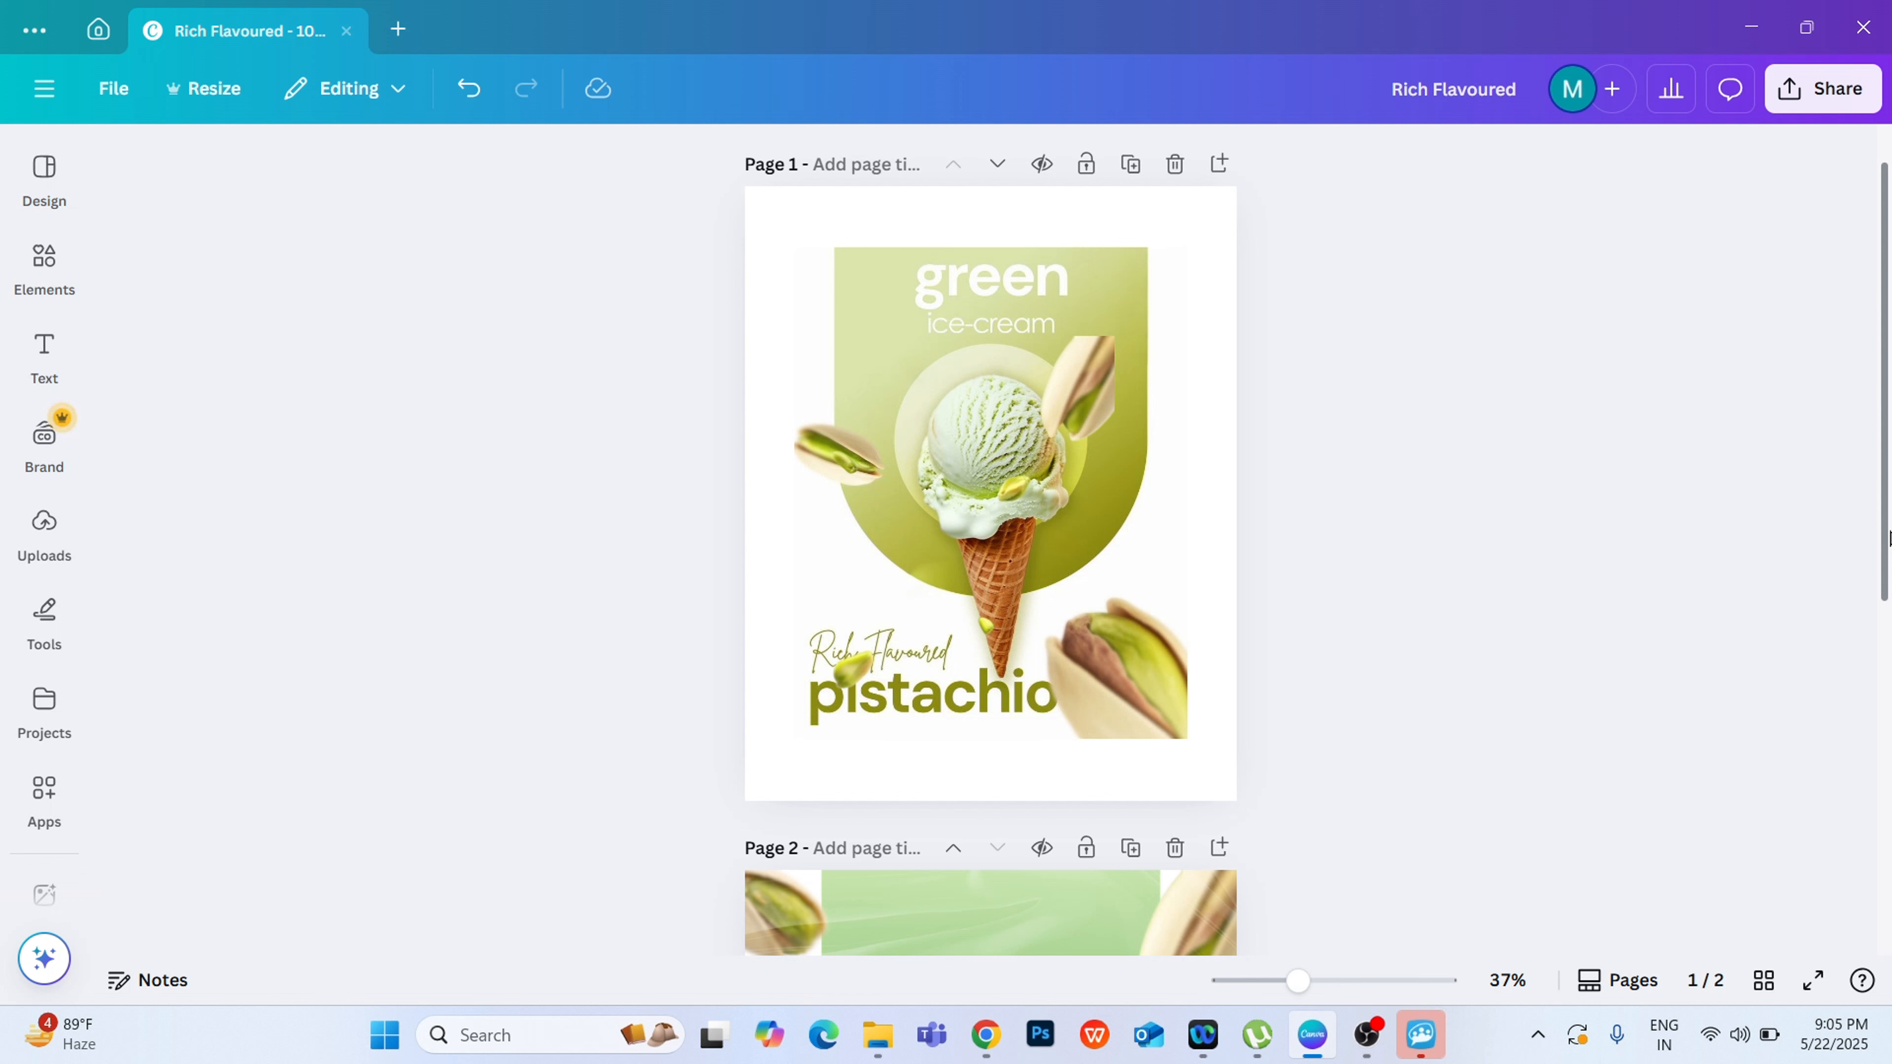
pyautogui.moveTo(1888, 538); pyautogui.dragTo(1888, 859)
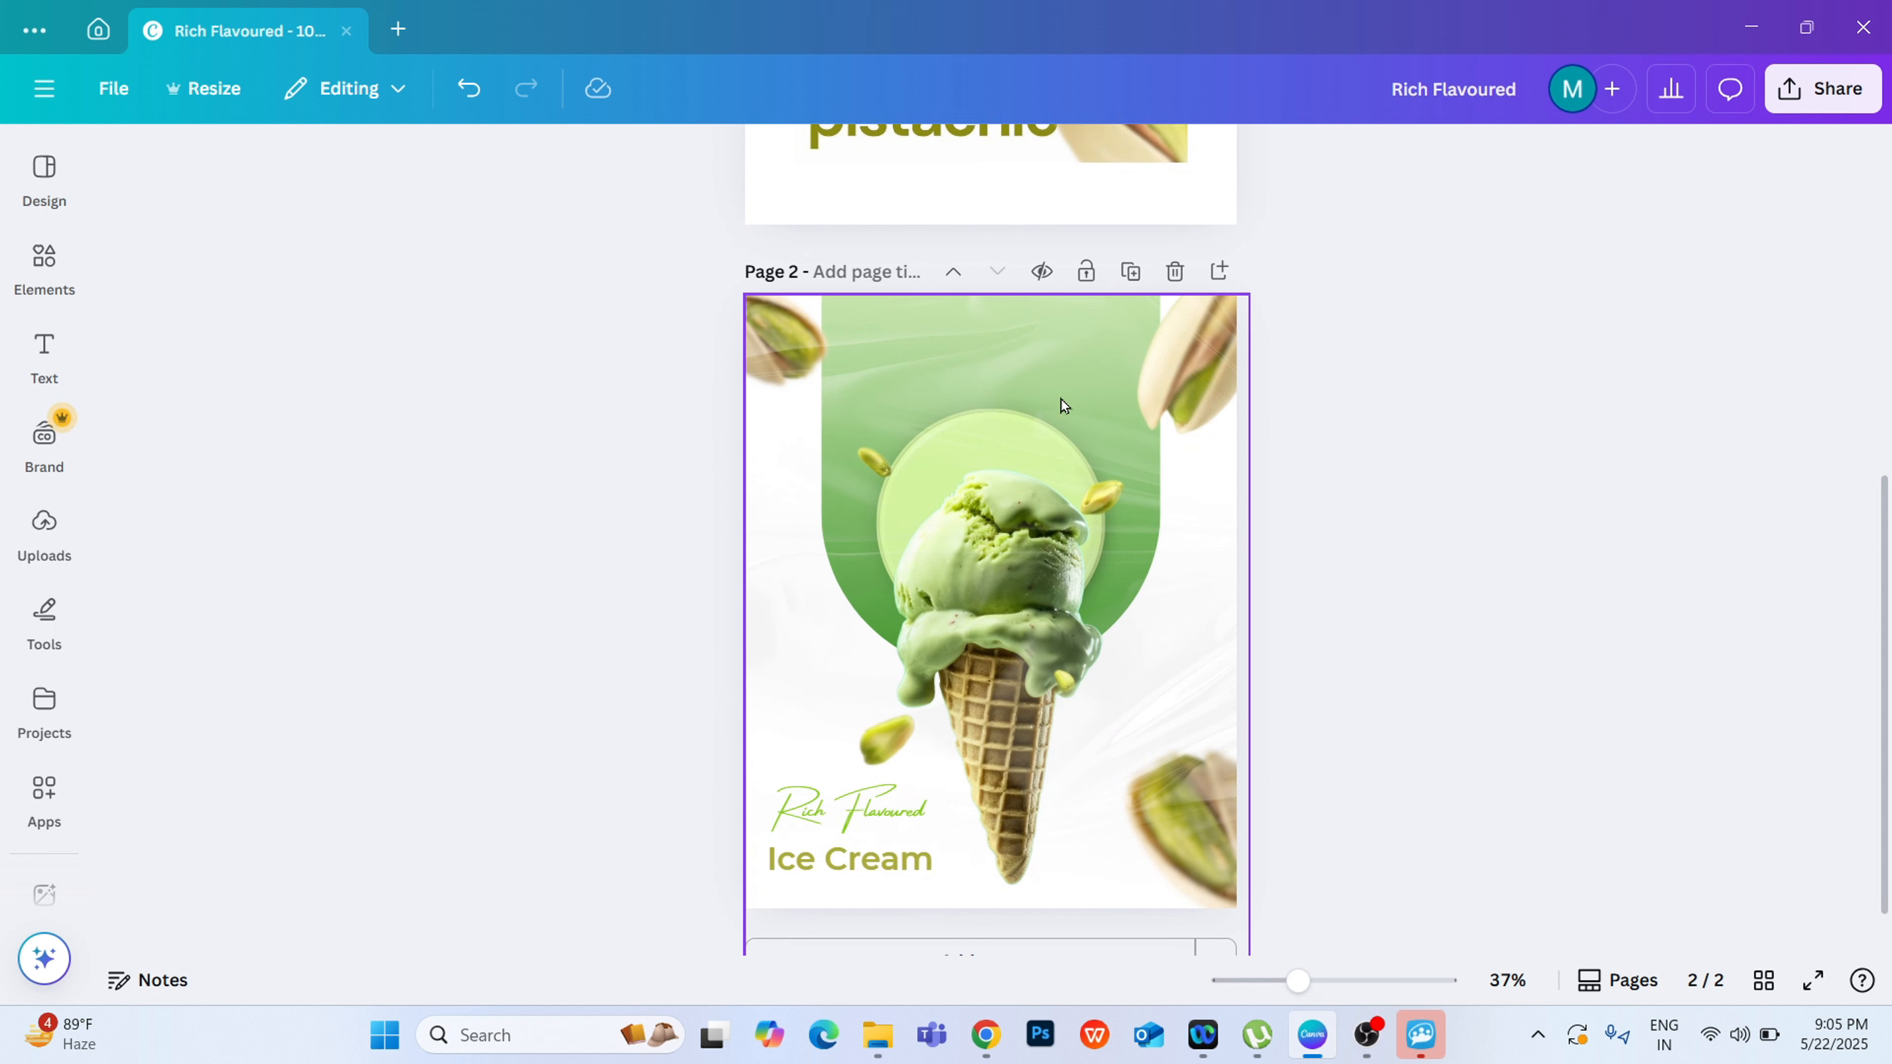
# Step: Search the graphics elements for "ice cream logo"
pyautogui.click(37, 268)
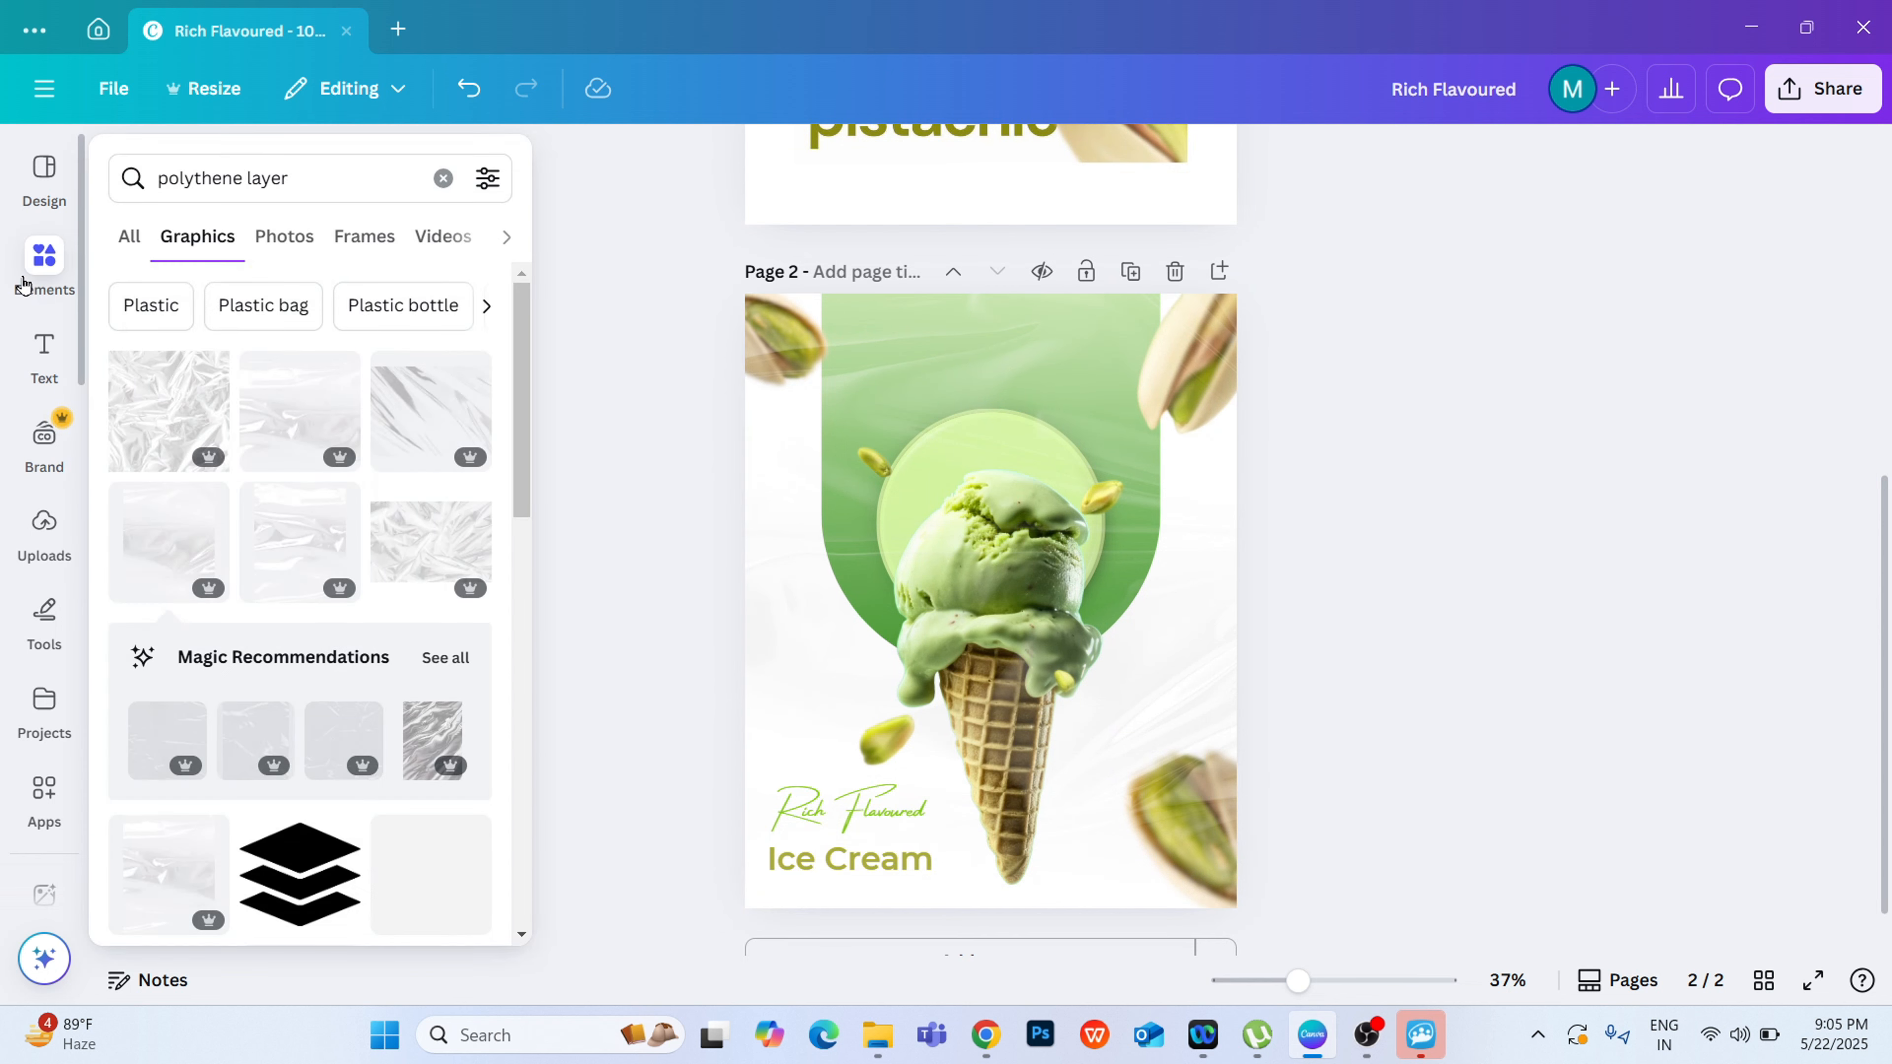
pyautogui.moveTo(272, 170); pyautogui.dragTo(132, 168)
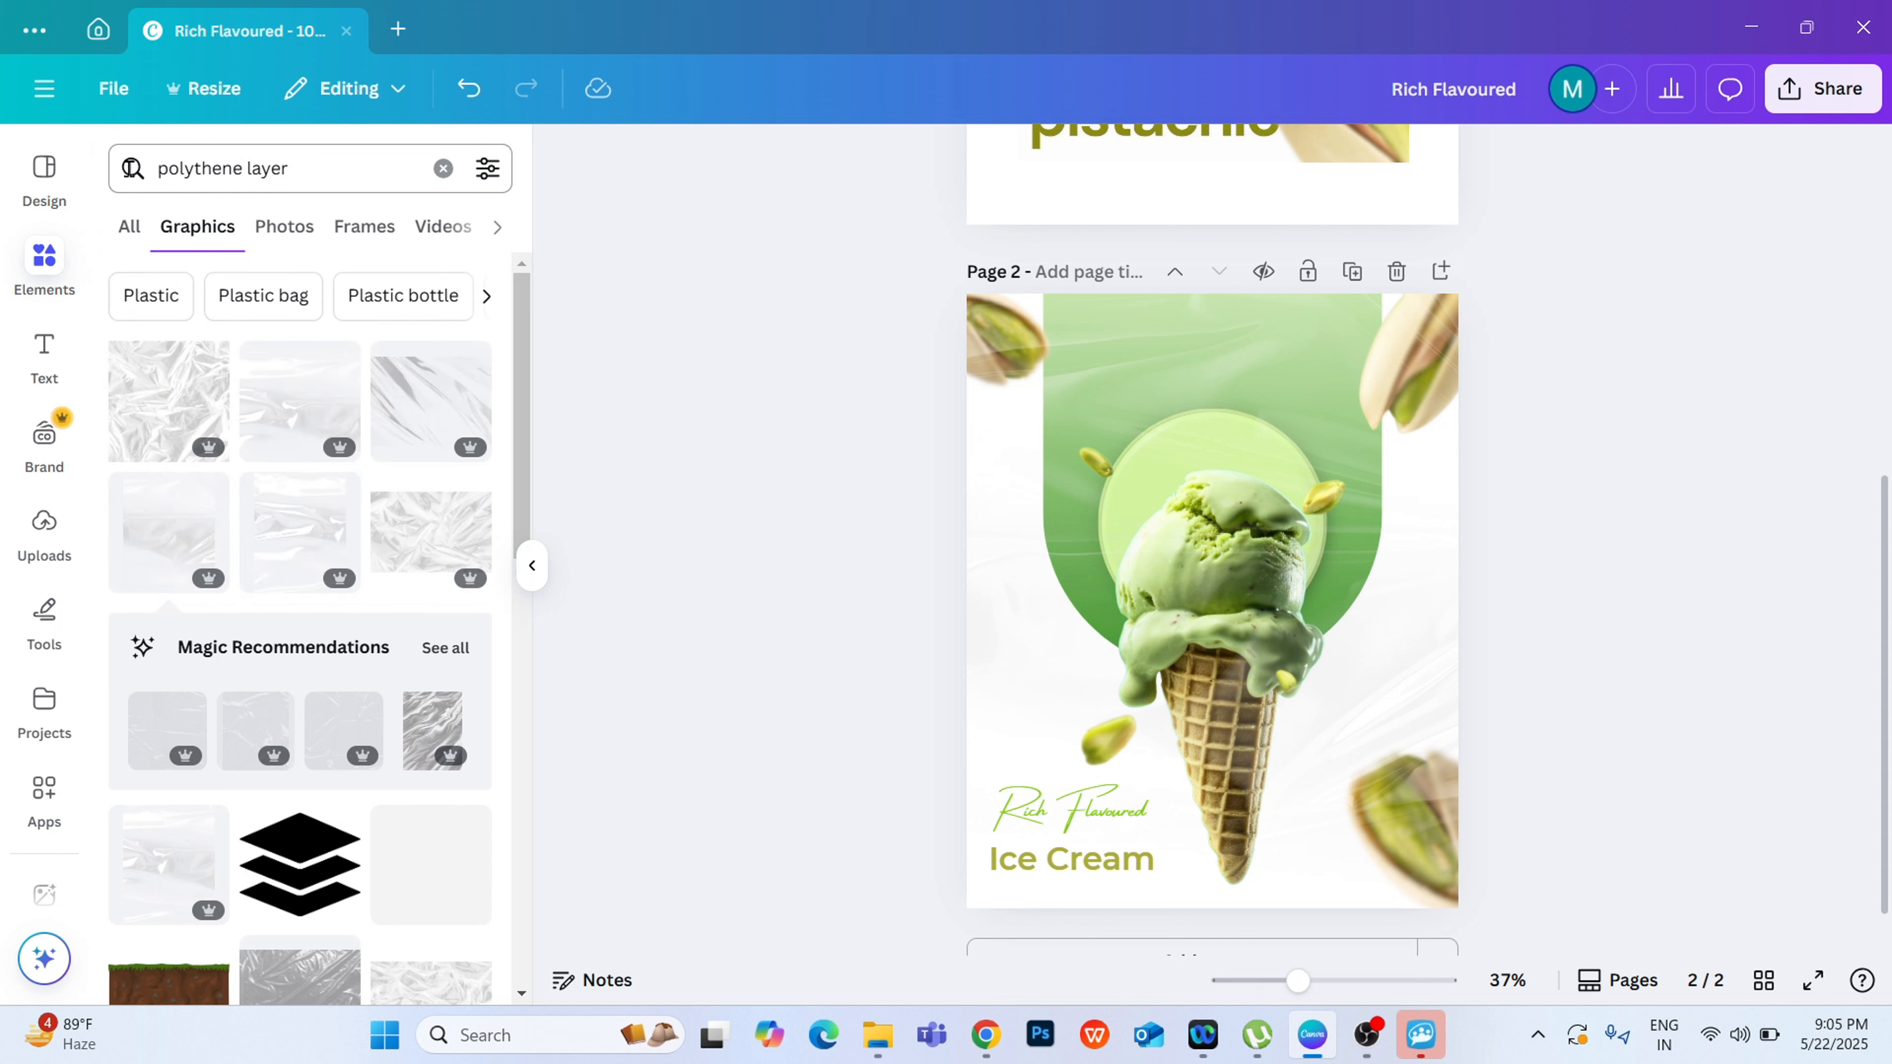
pyautogui.write('ce cream lkogo')
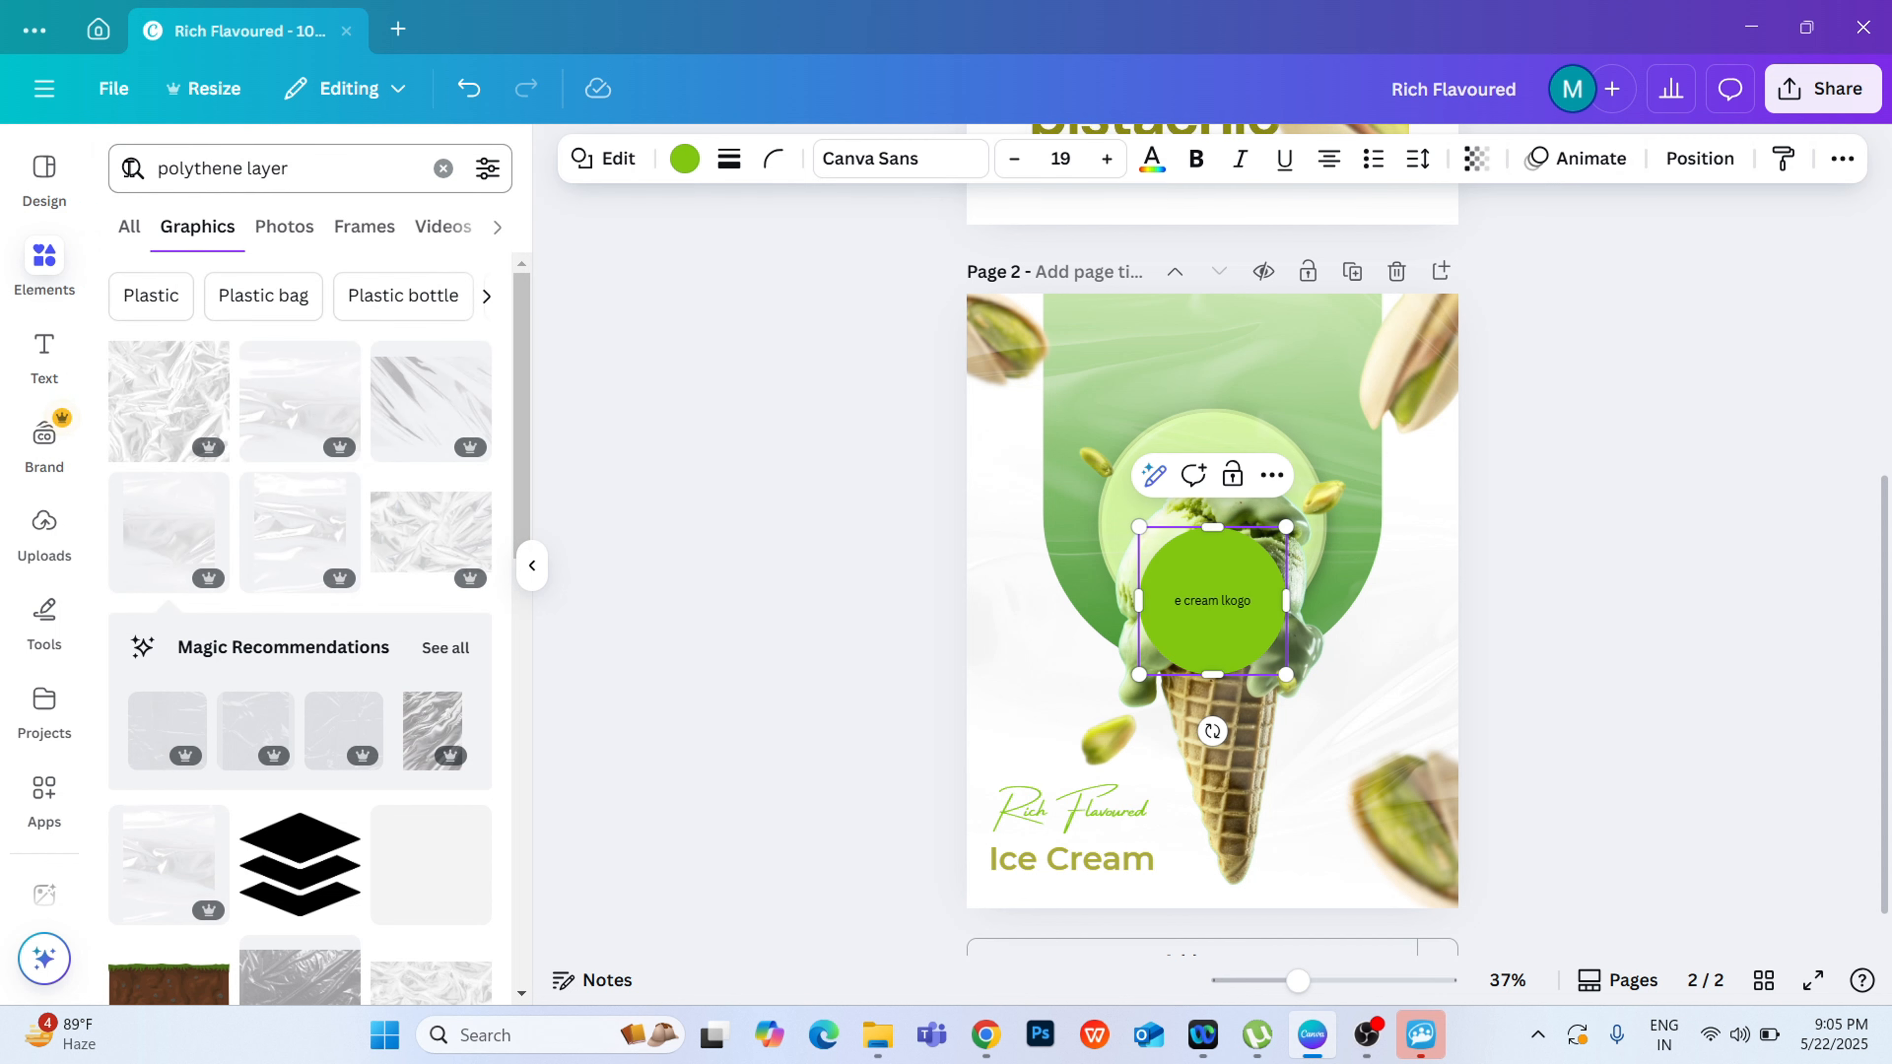
pyautogui.click(254, 168)
pyautogui.write('ice cream logo')
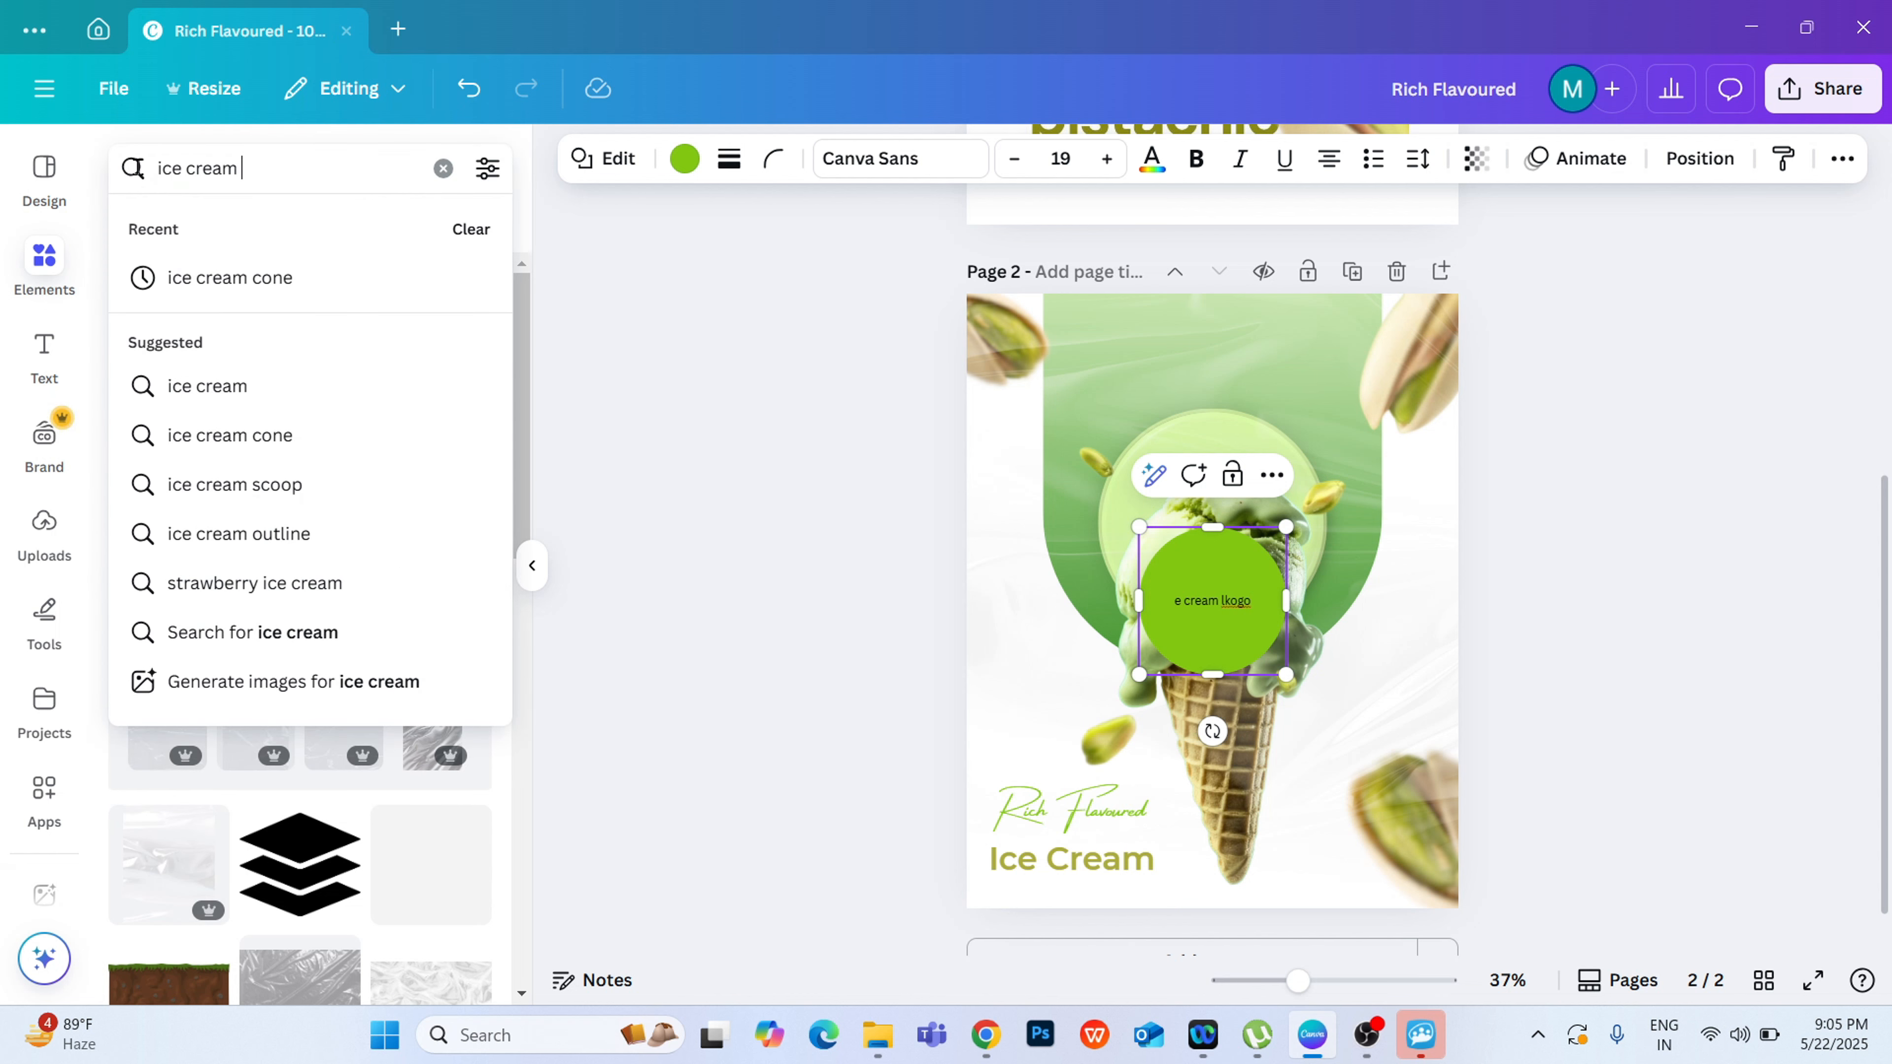
pyautogui.press('Return')
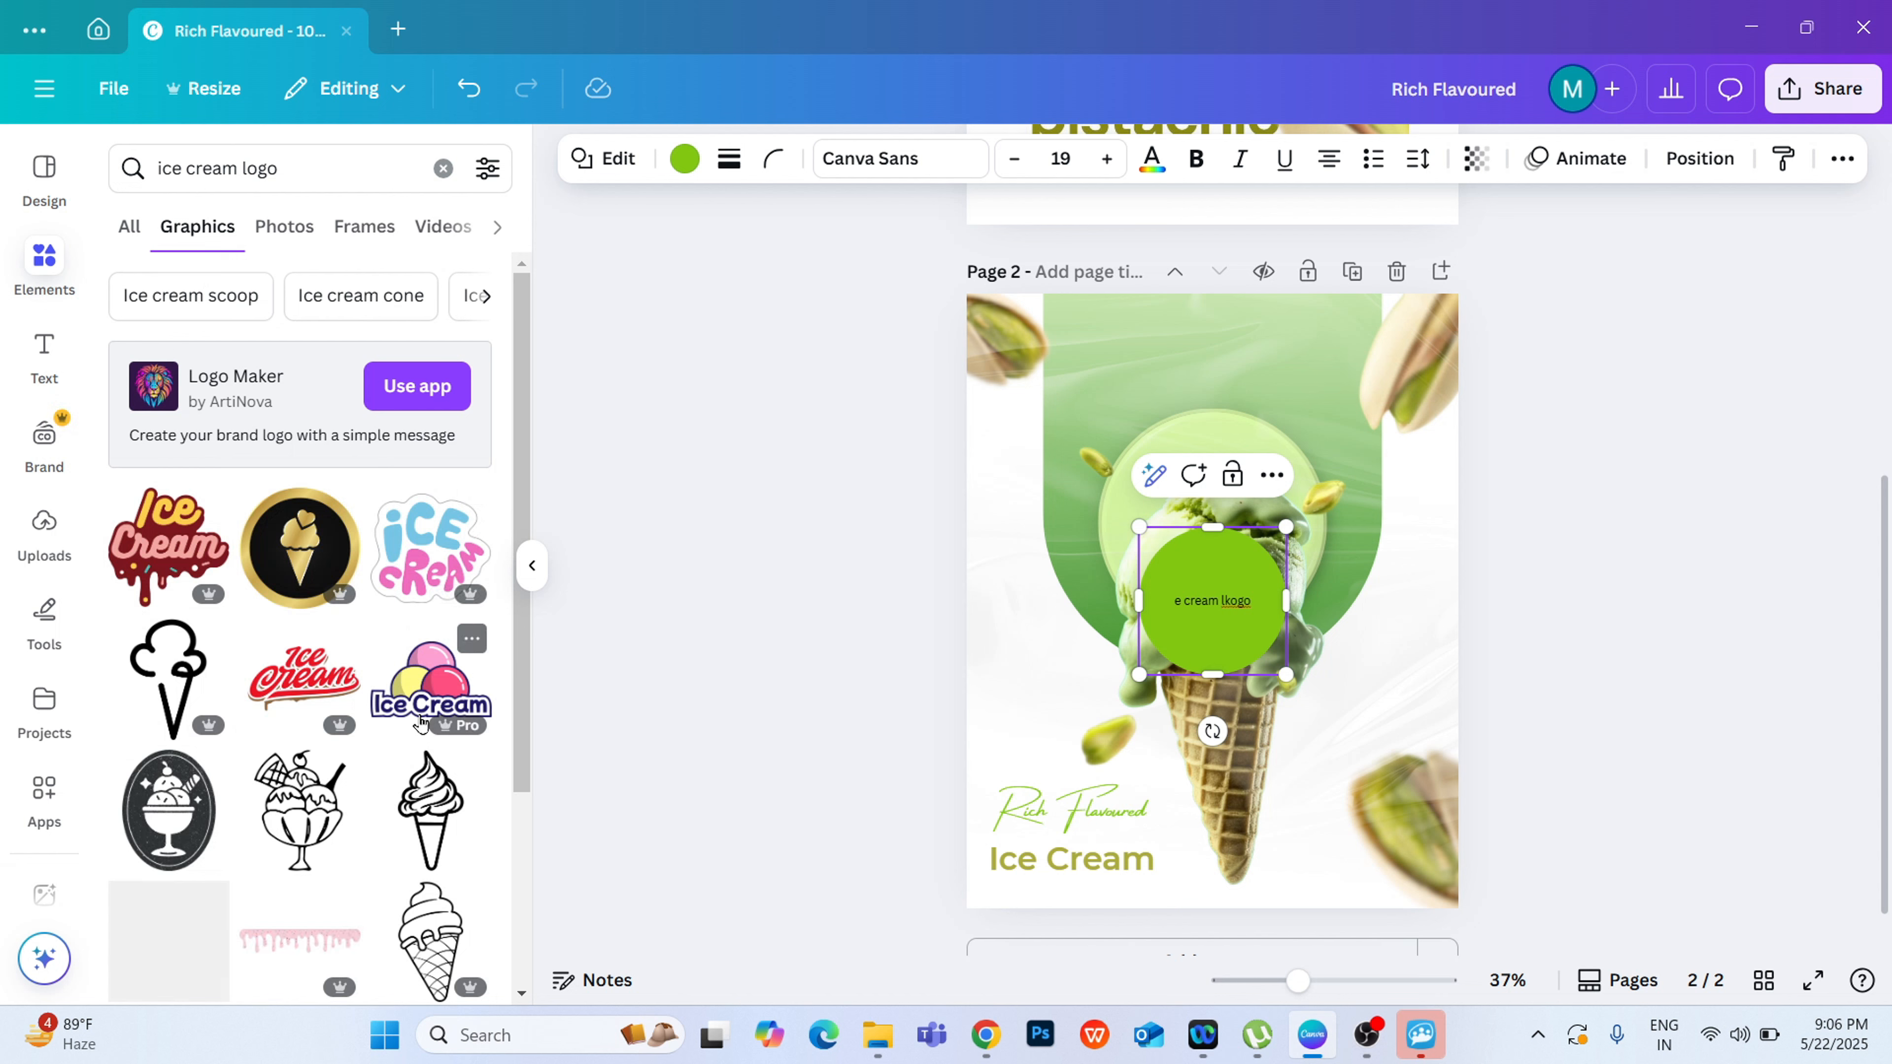
# Step: Add the "Ice Cream" logo with three coloured scoops and centre it small at the top of the green arch
pyautogui.click(420, 722)
pyautogui.moveTo(1109, 670); pyautogui.dragTo(1187, 337)
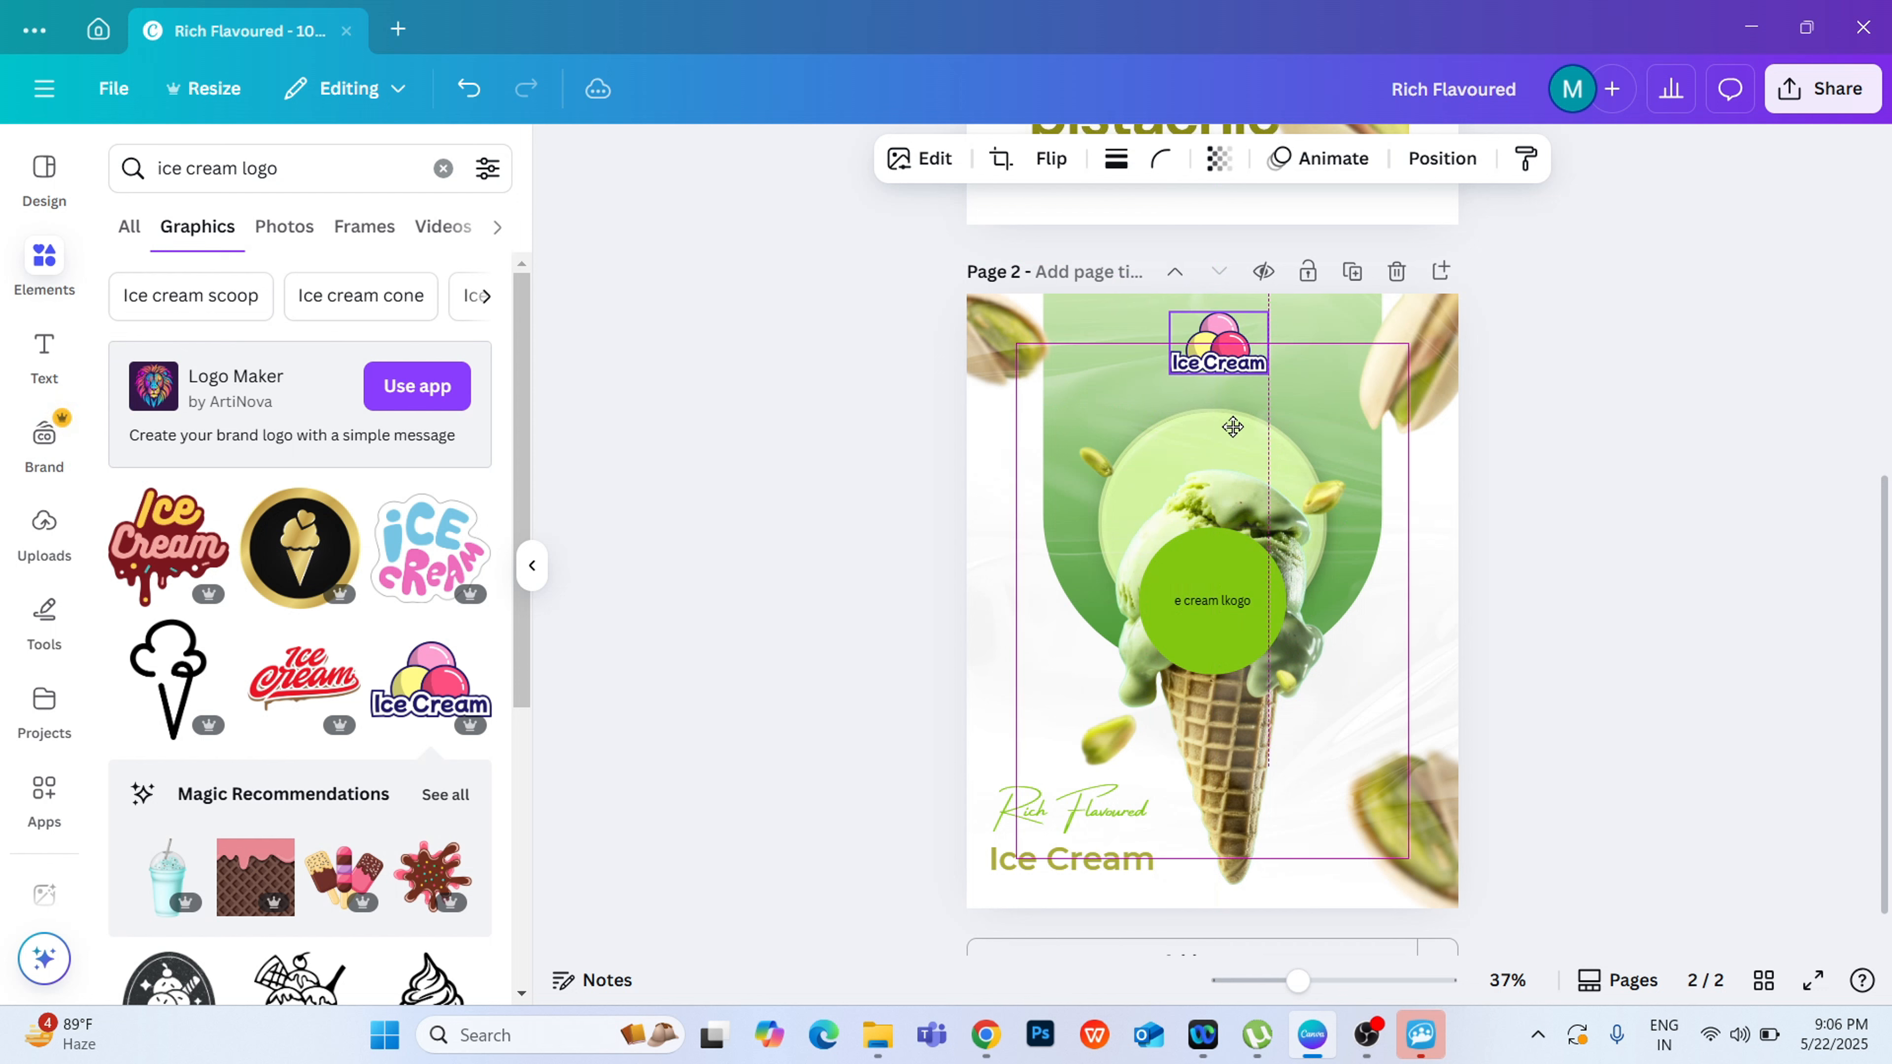
pyautogui.moveTo(1233, 426); pyautogui.dragTo(1227, 426)
pyautogui.click(1534, 468)
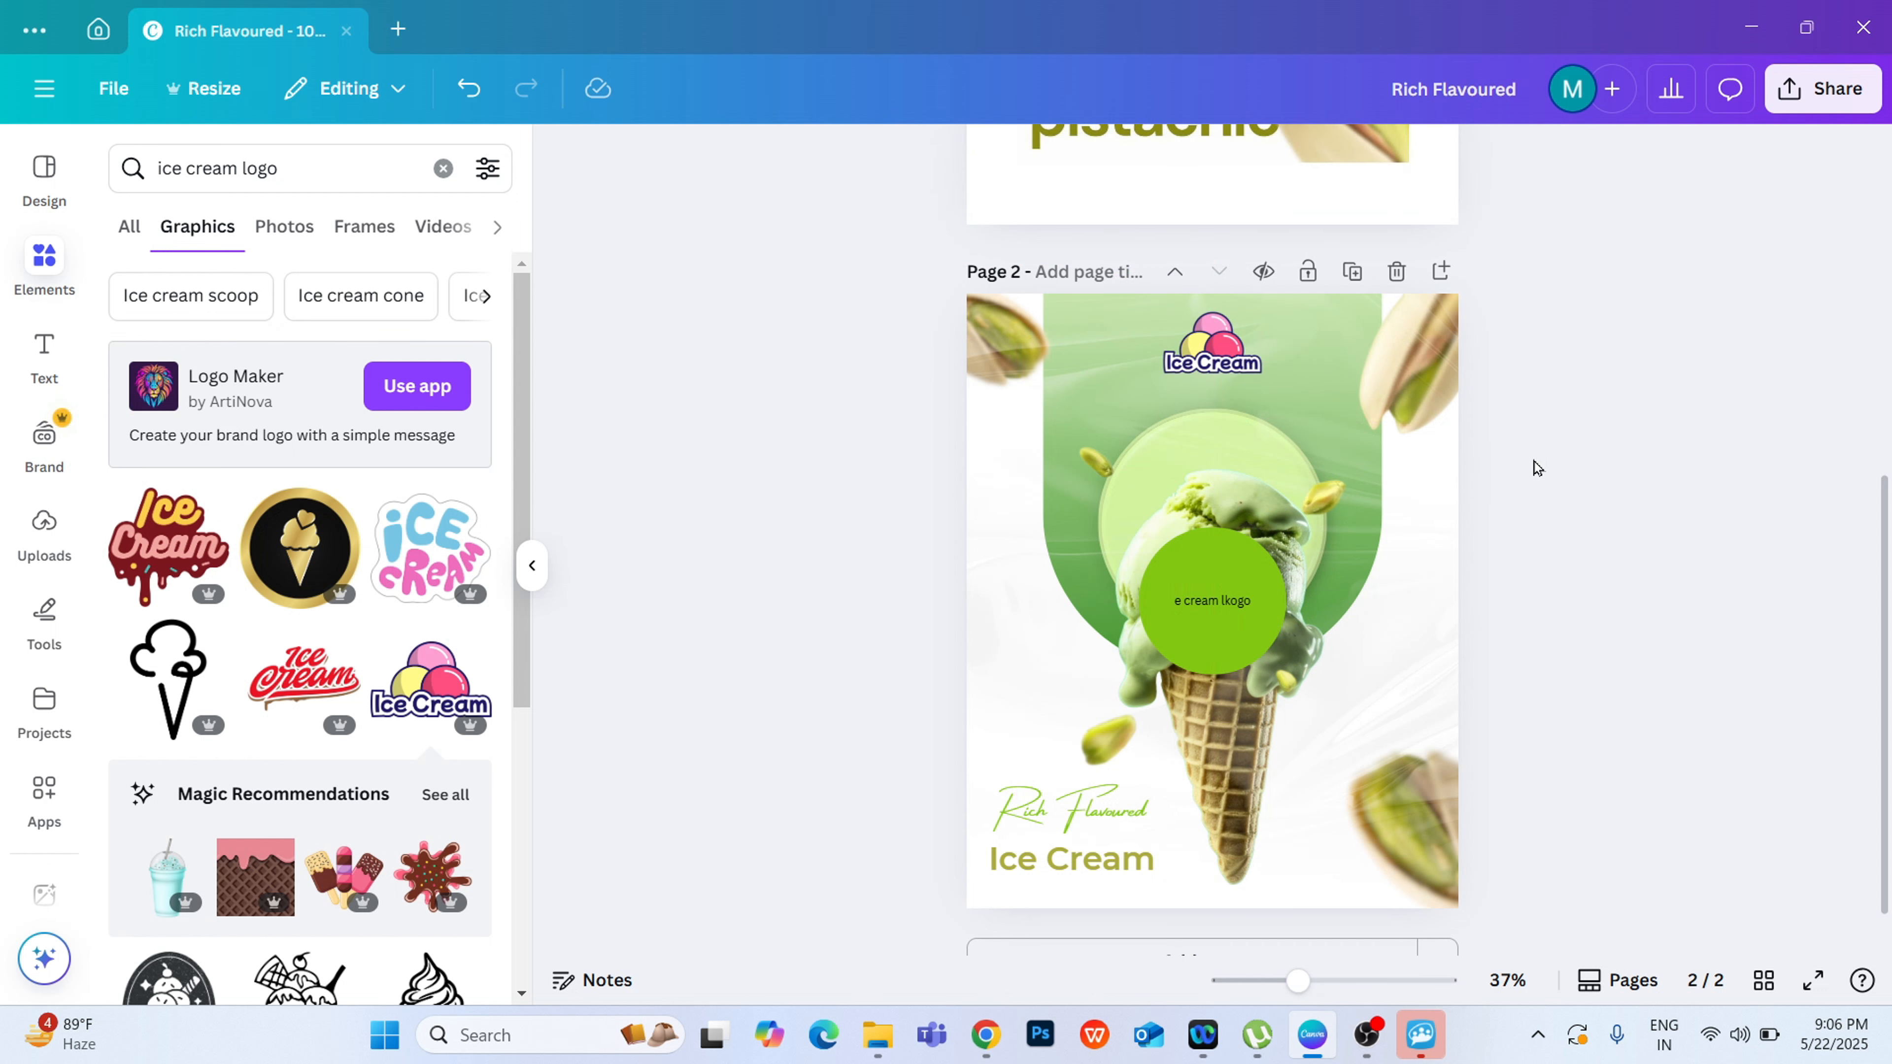
# Step: Delete the stray green circle with text covering the ice-cream cone
pyautogui.click(533, 566)
pyautogui.click(1012, 582)
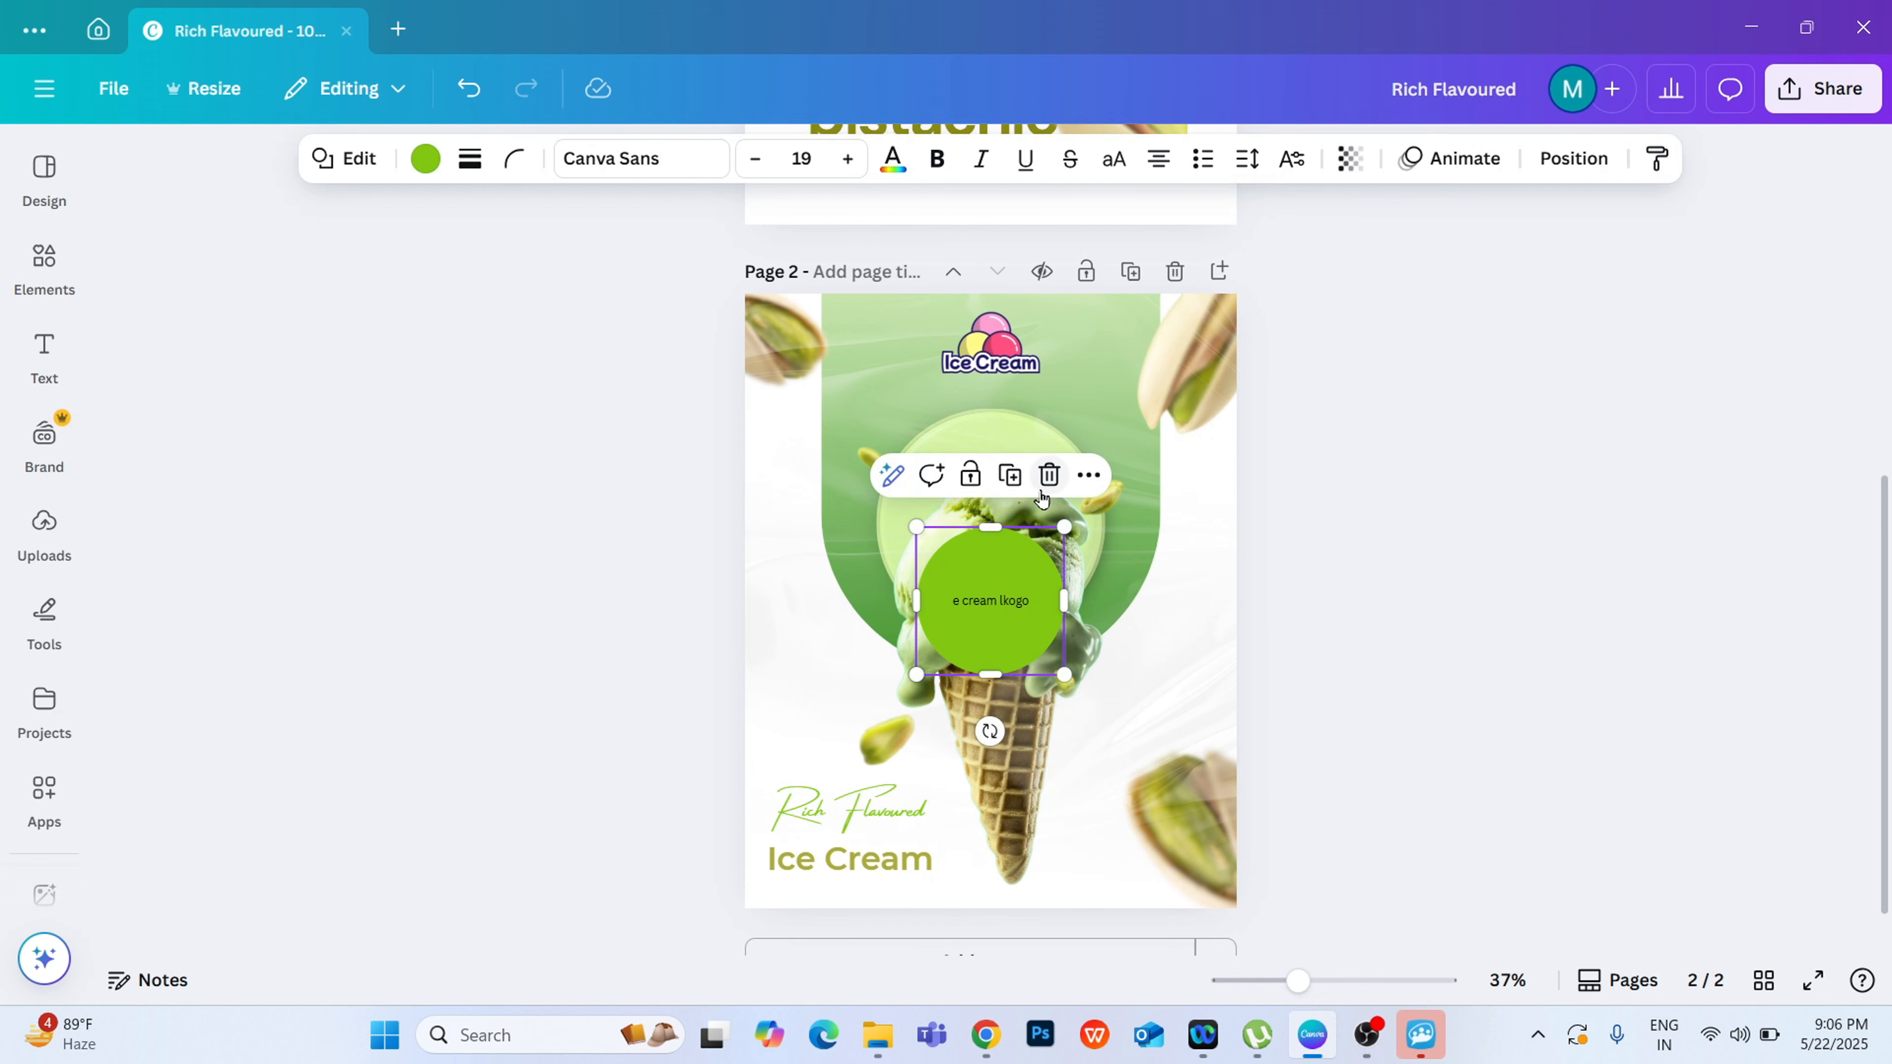
pyautogui.click(1050, 475)
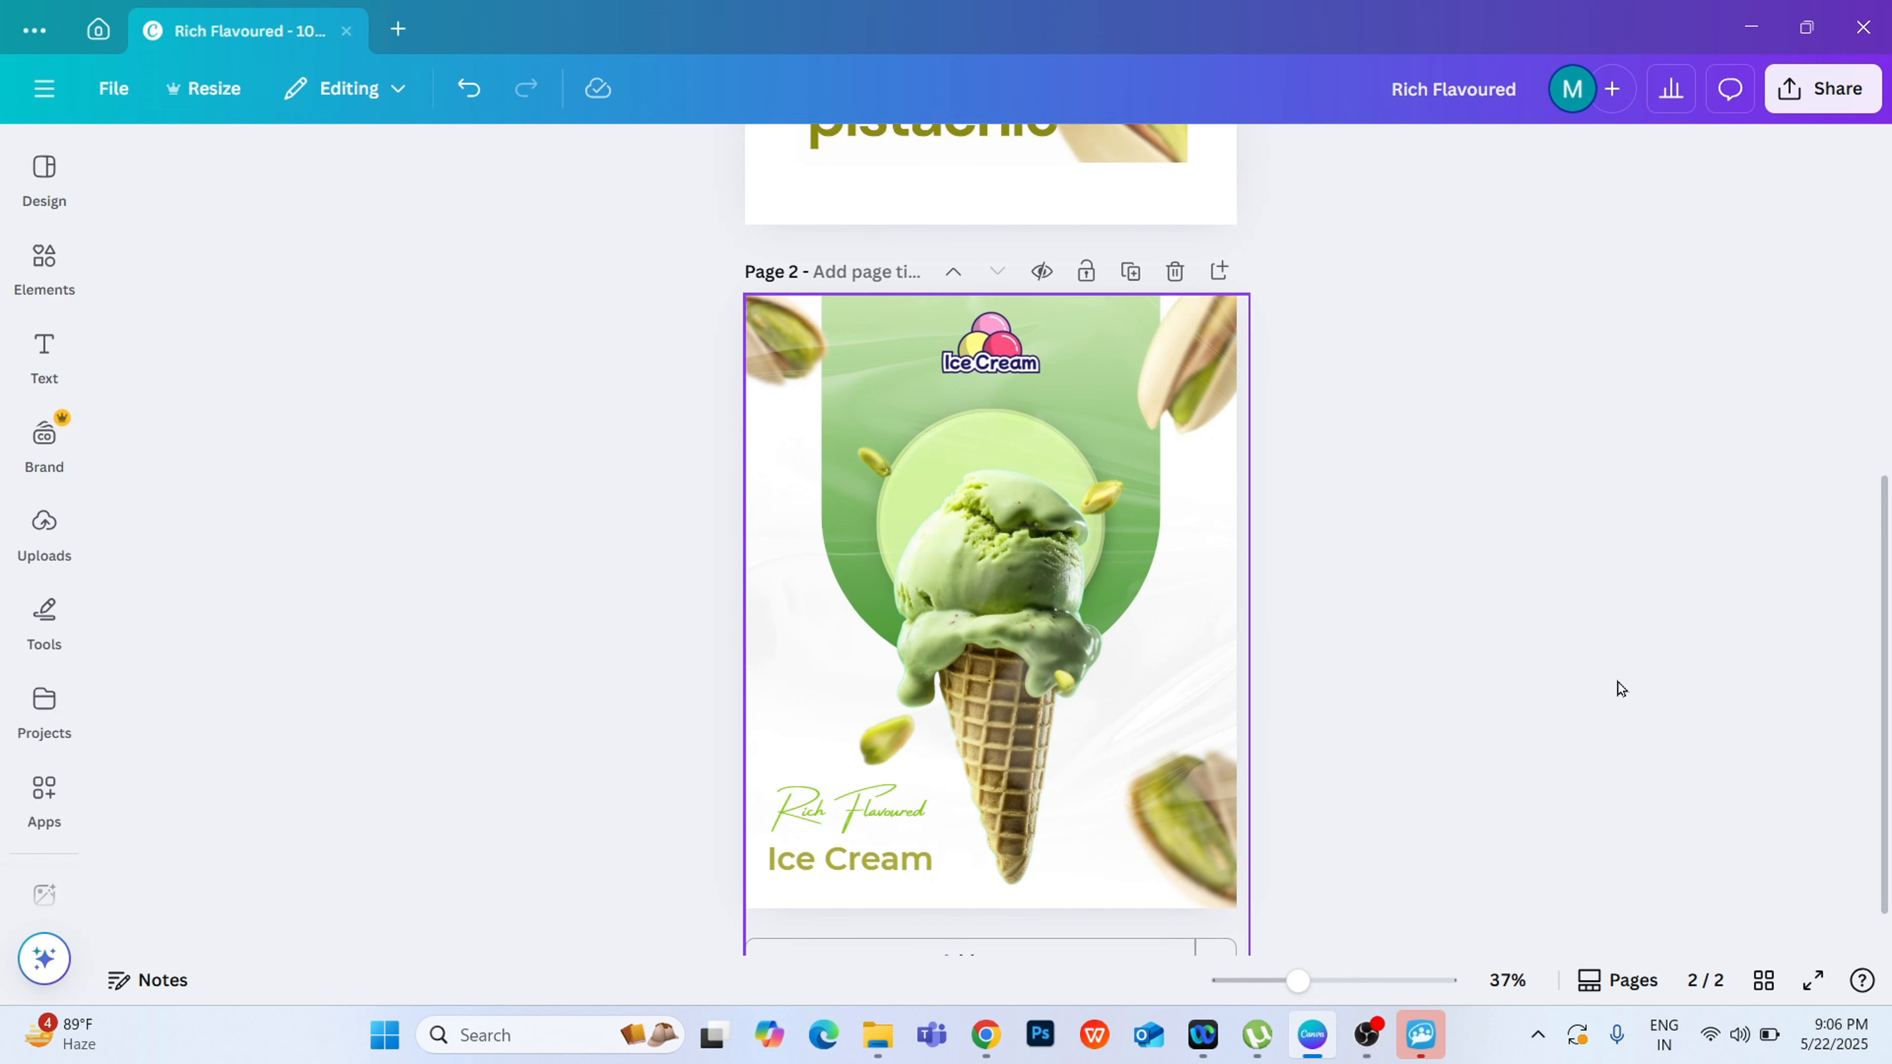